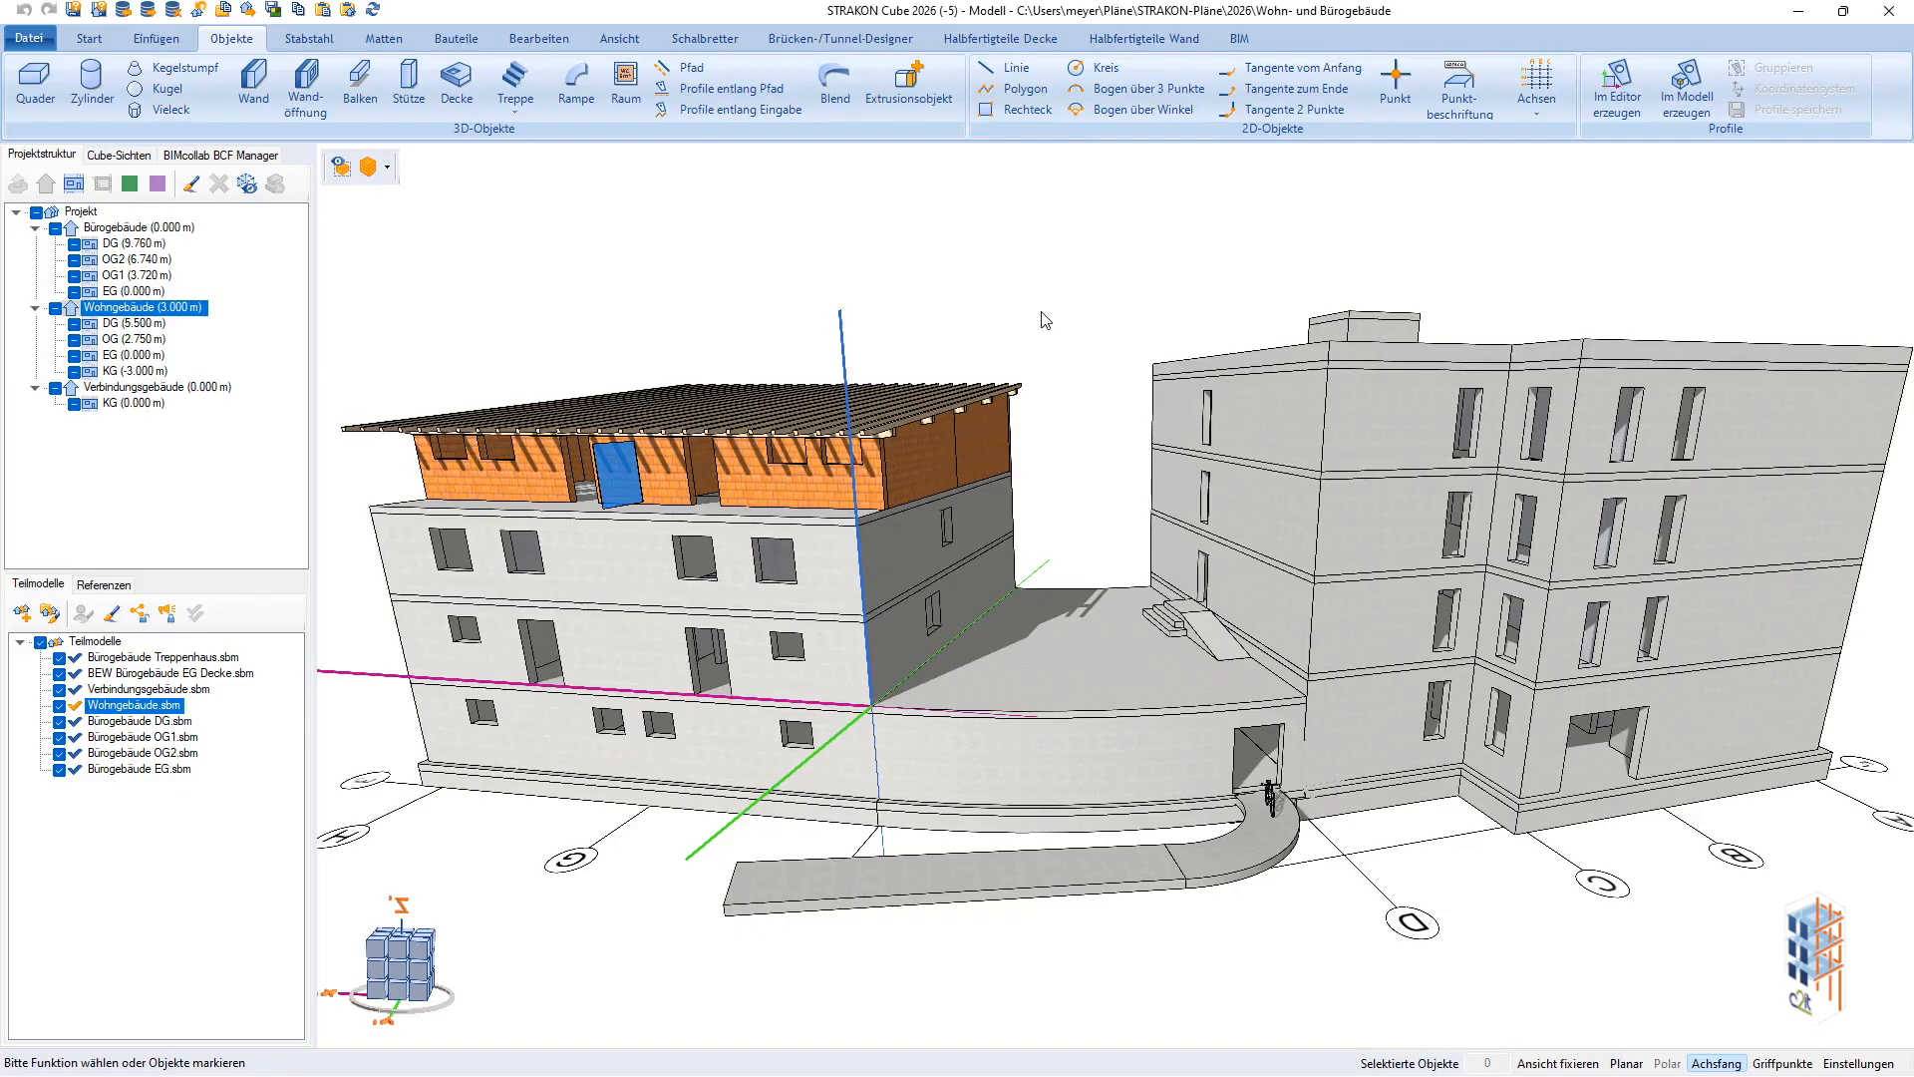
Switch to the saved section view that cuts through the residential building with its basement.
{"action": "key", "text": "shift+2"}
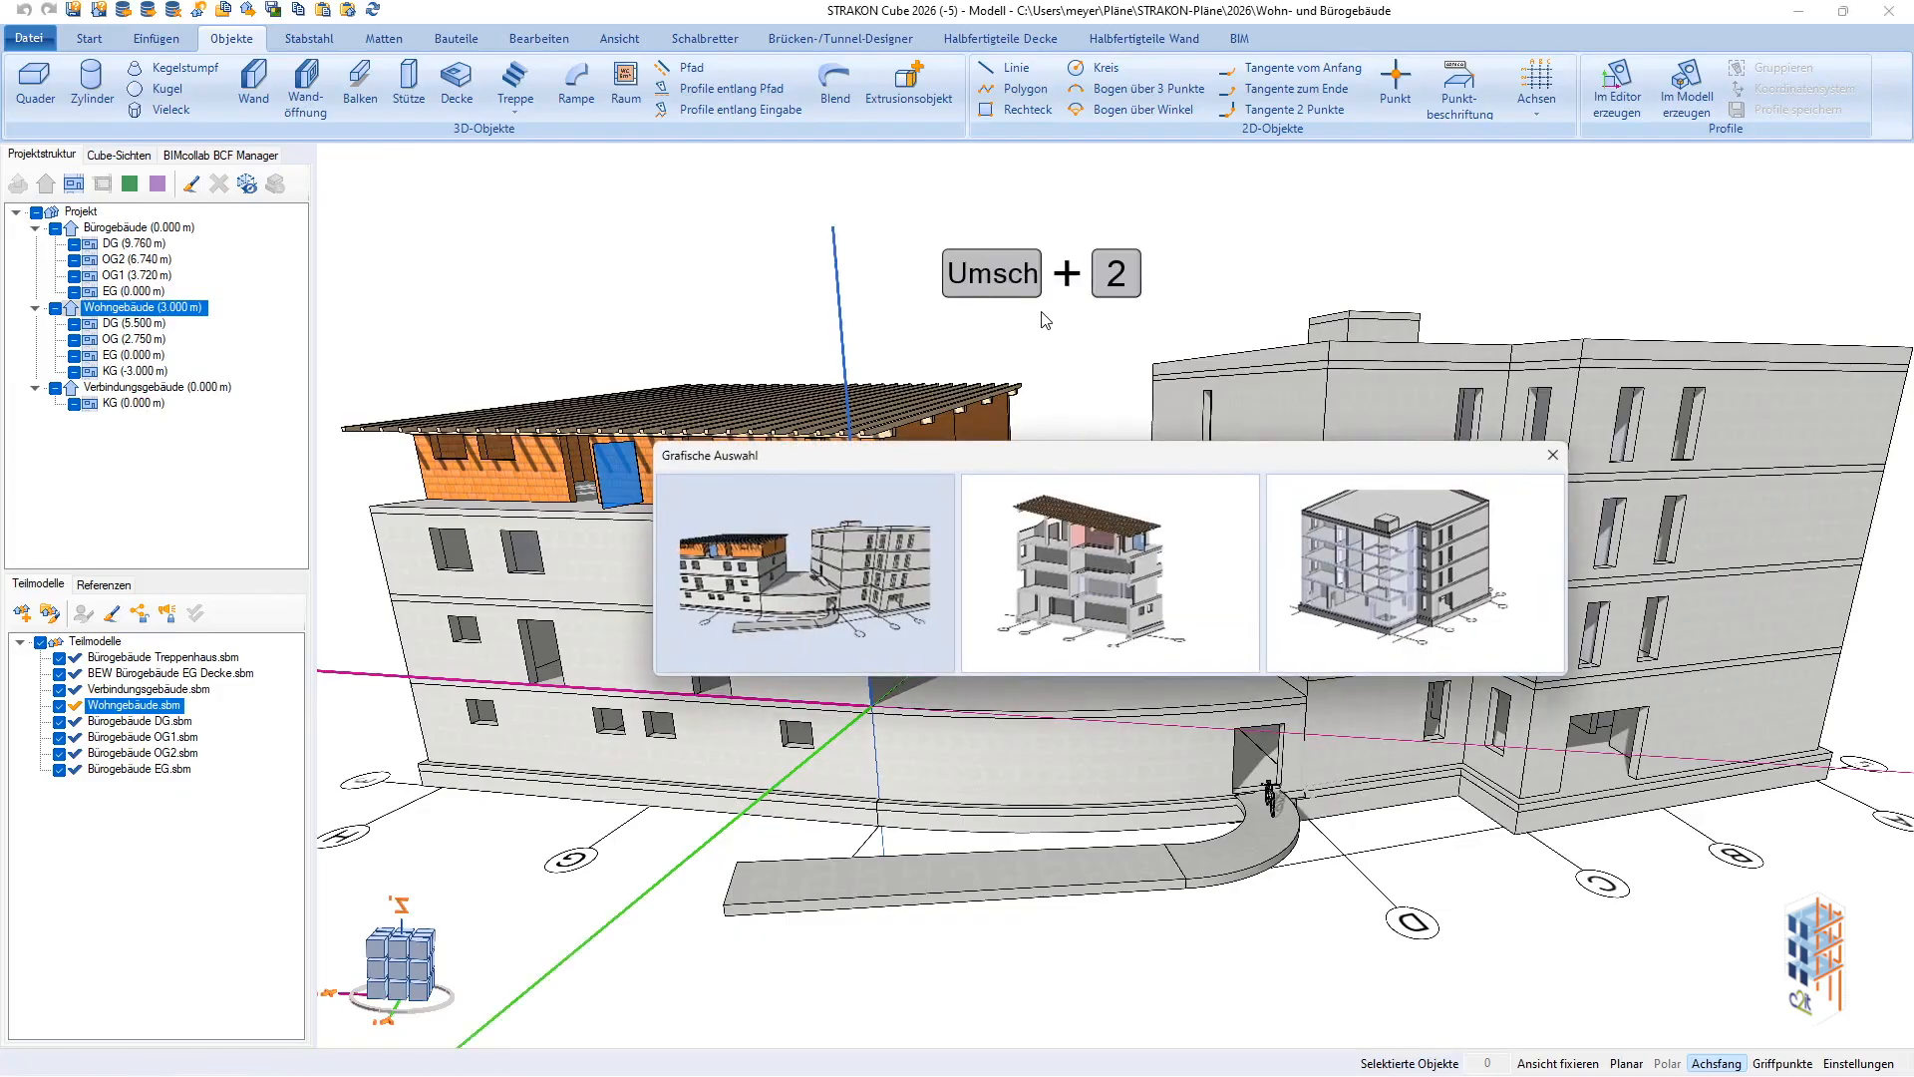
{"action": "left_click", "coordinate": [1083, 588]}
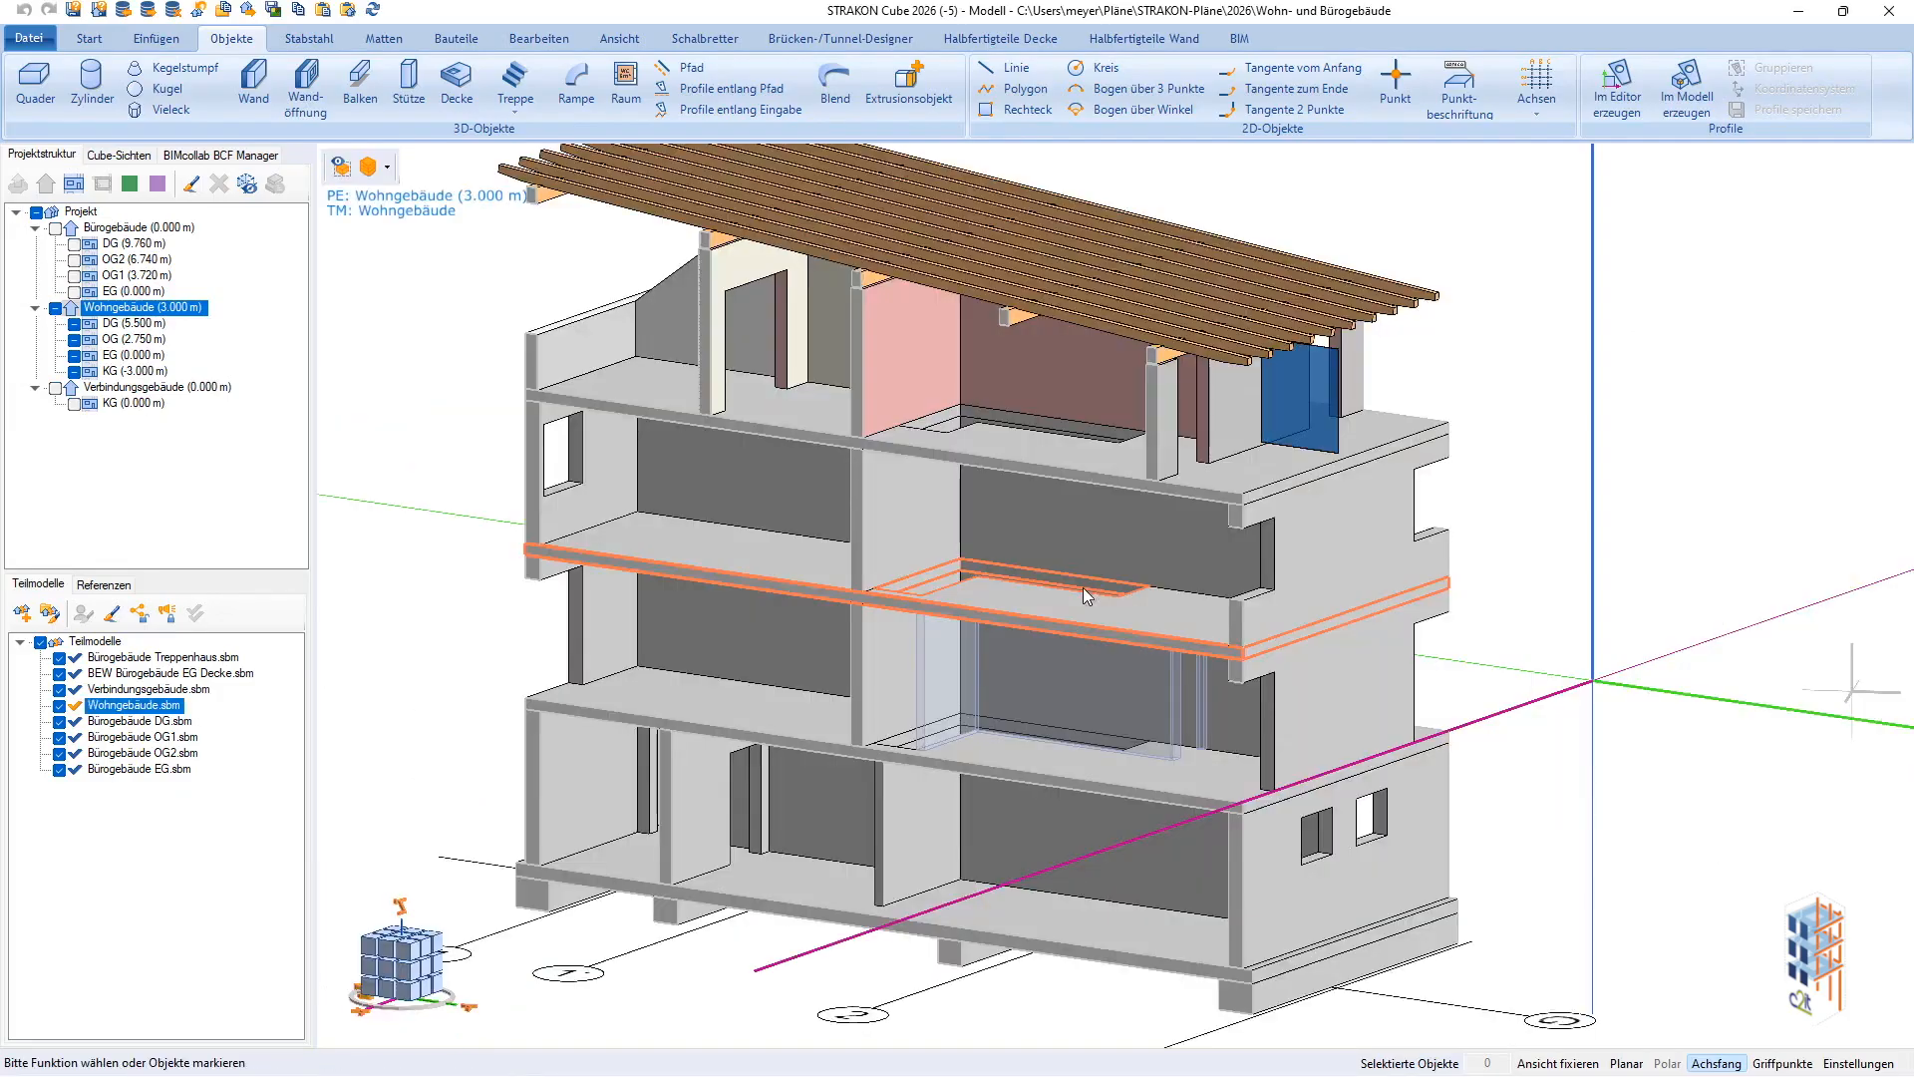
{"action": "scroll", "coordinate": [1117, 848], "scroll_direction": "up", "scroll_amount": 5}
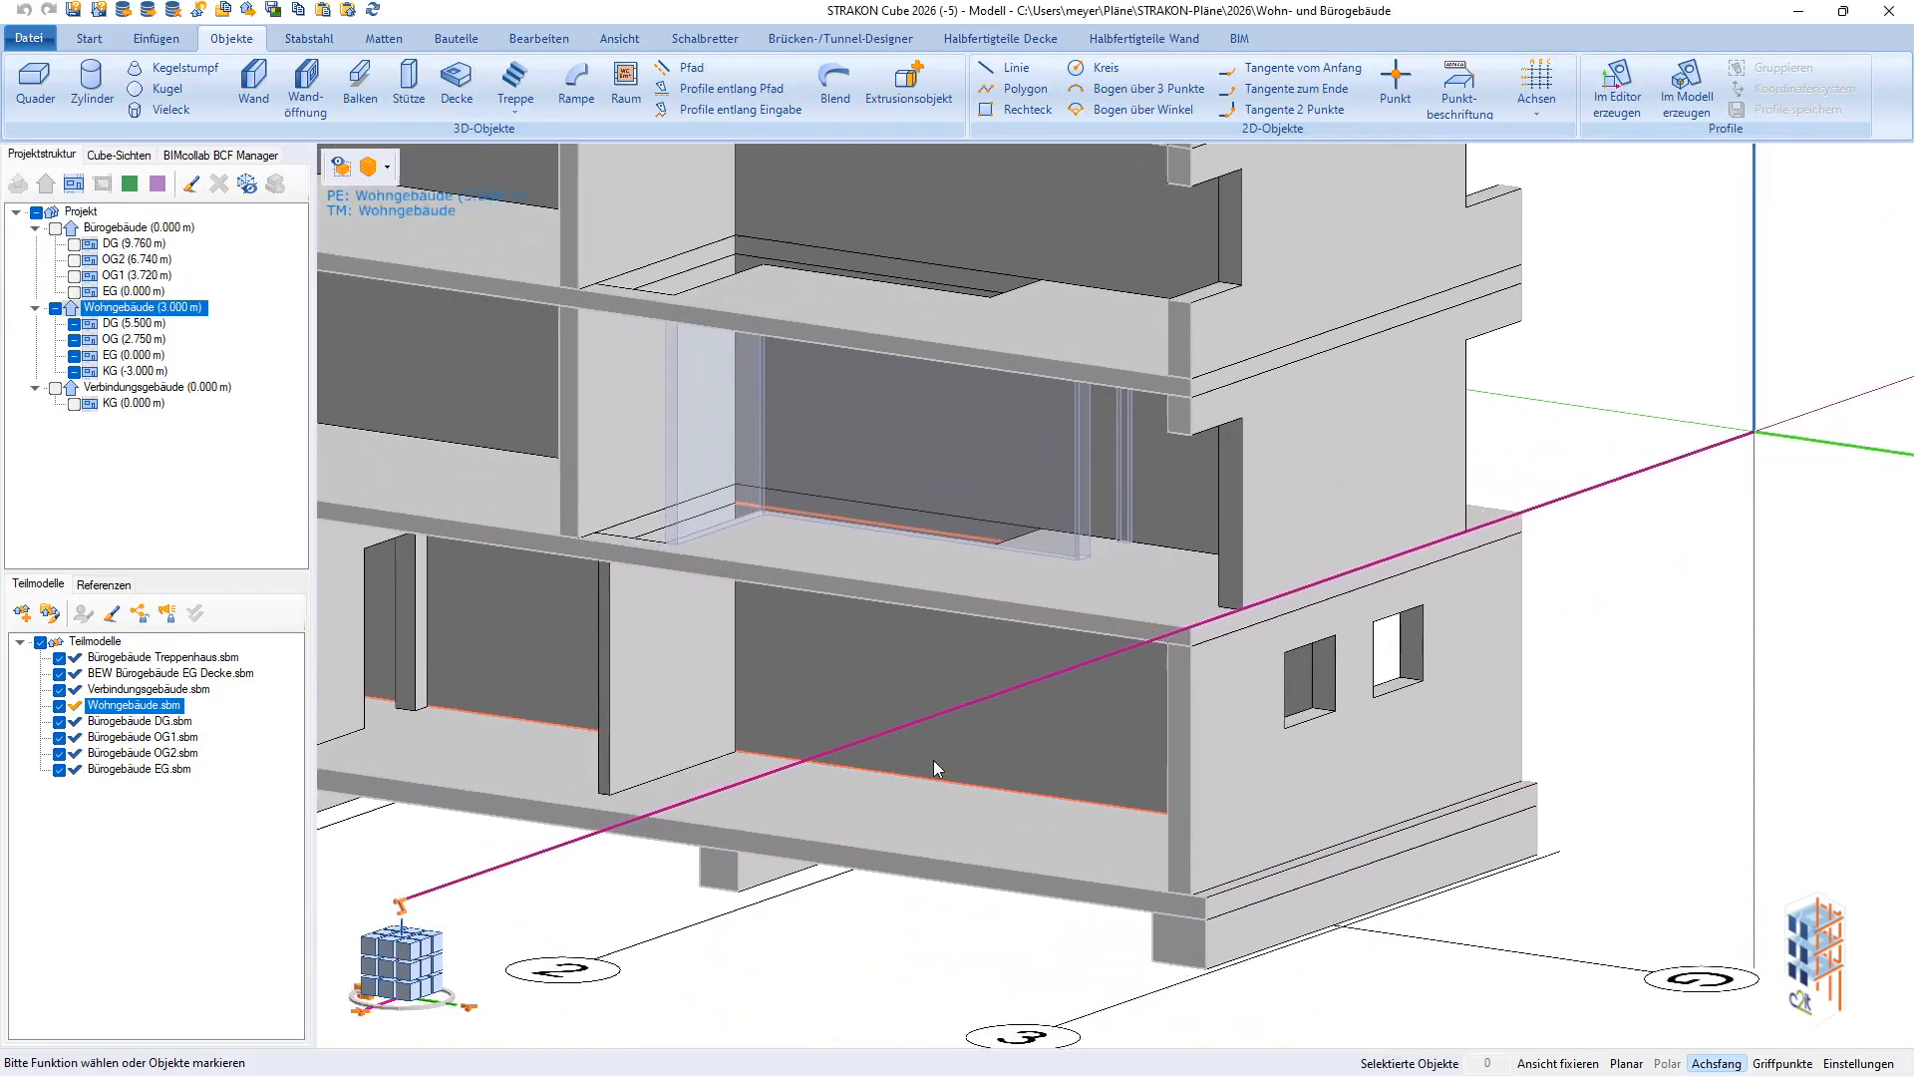
Measure the distance from the basement wall's end at floor level to the inner corner of the stair opening in the slab above.
{"action": "key", "text": "m"}
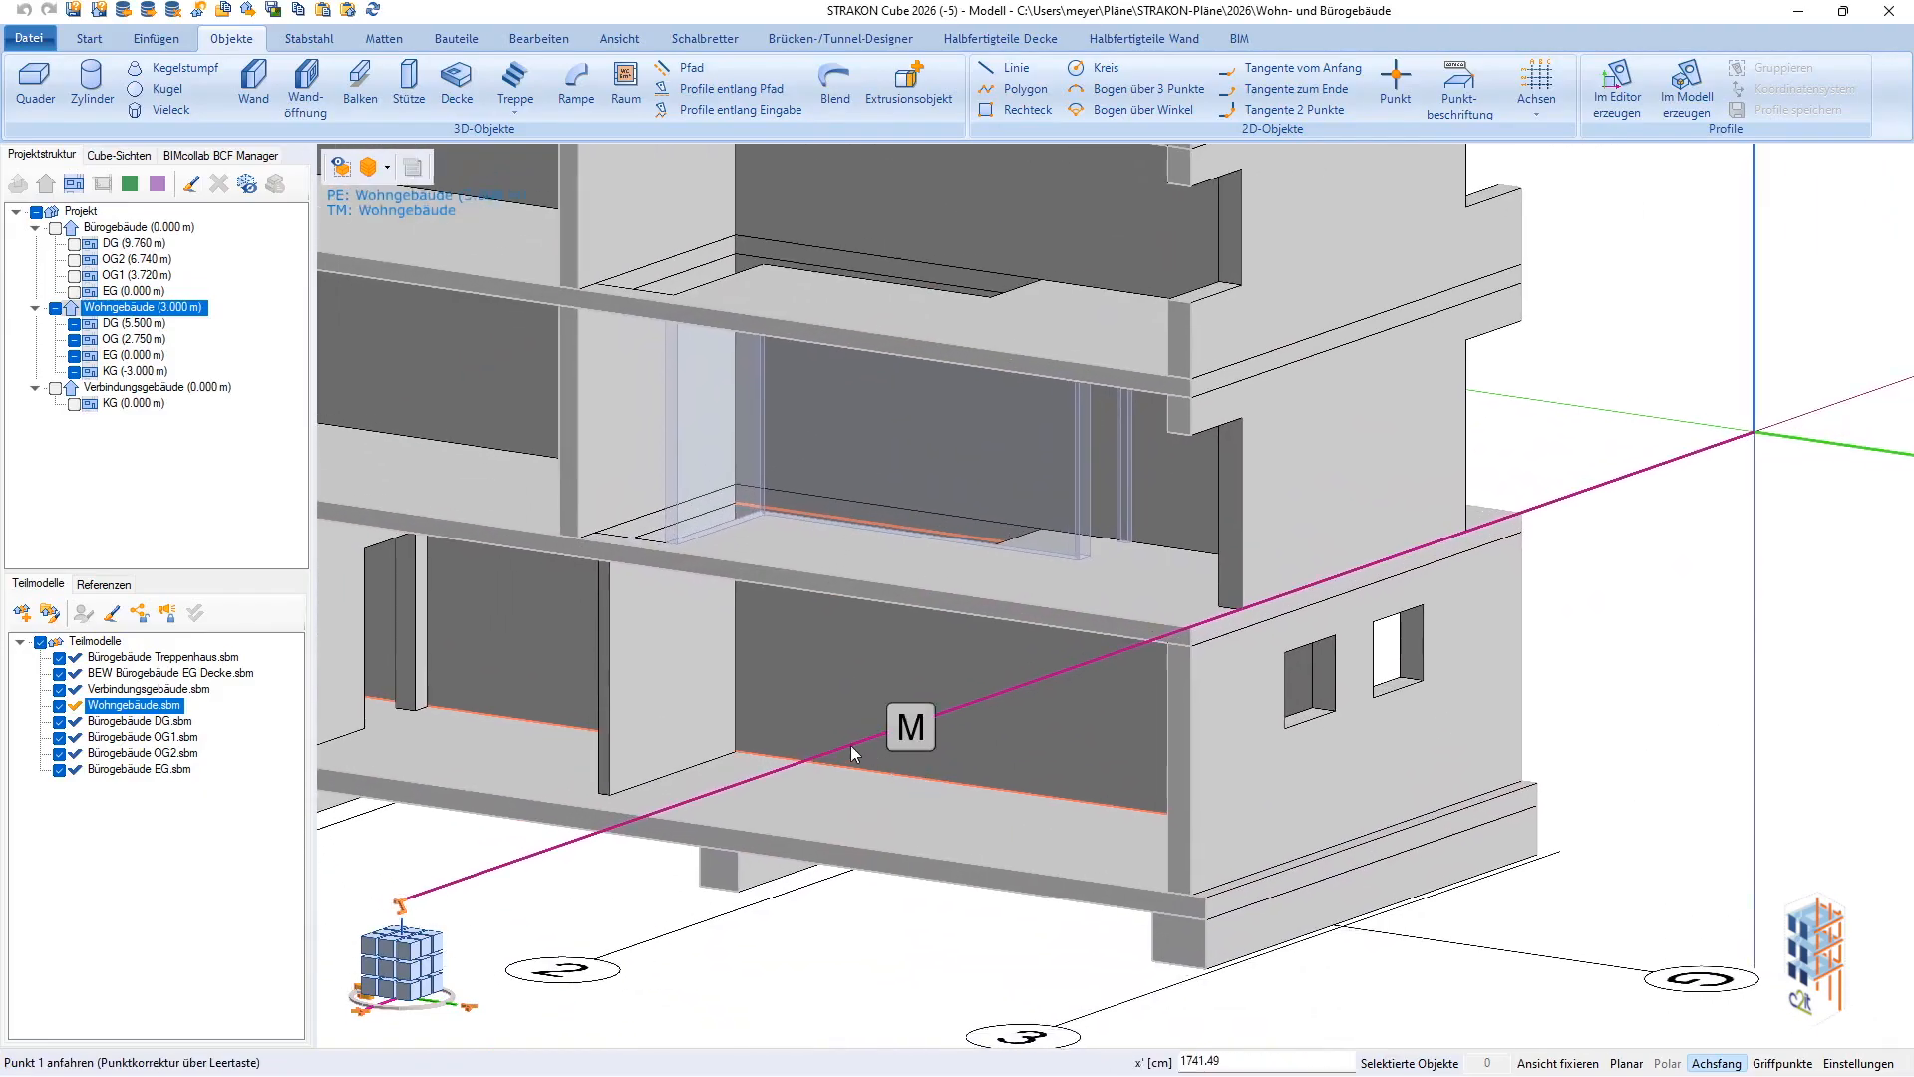
{"action": "left_click", "coordinate": [610, 792]}
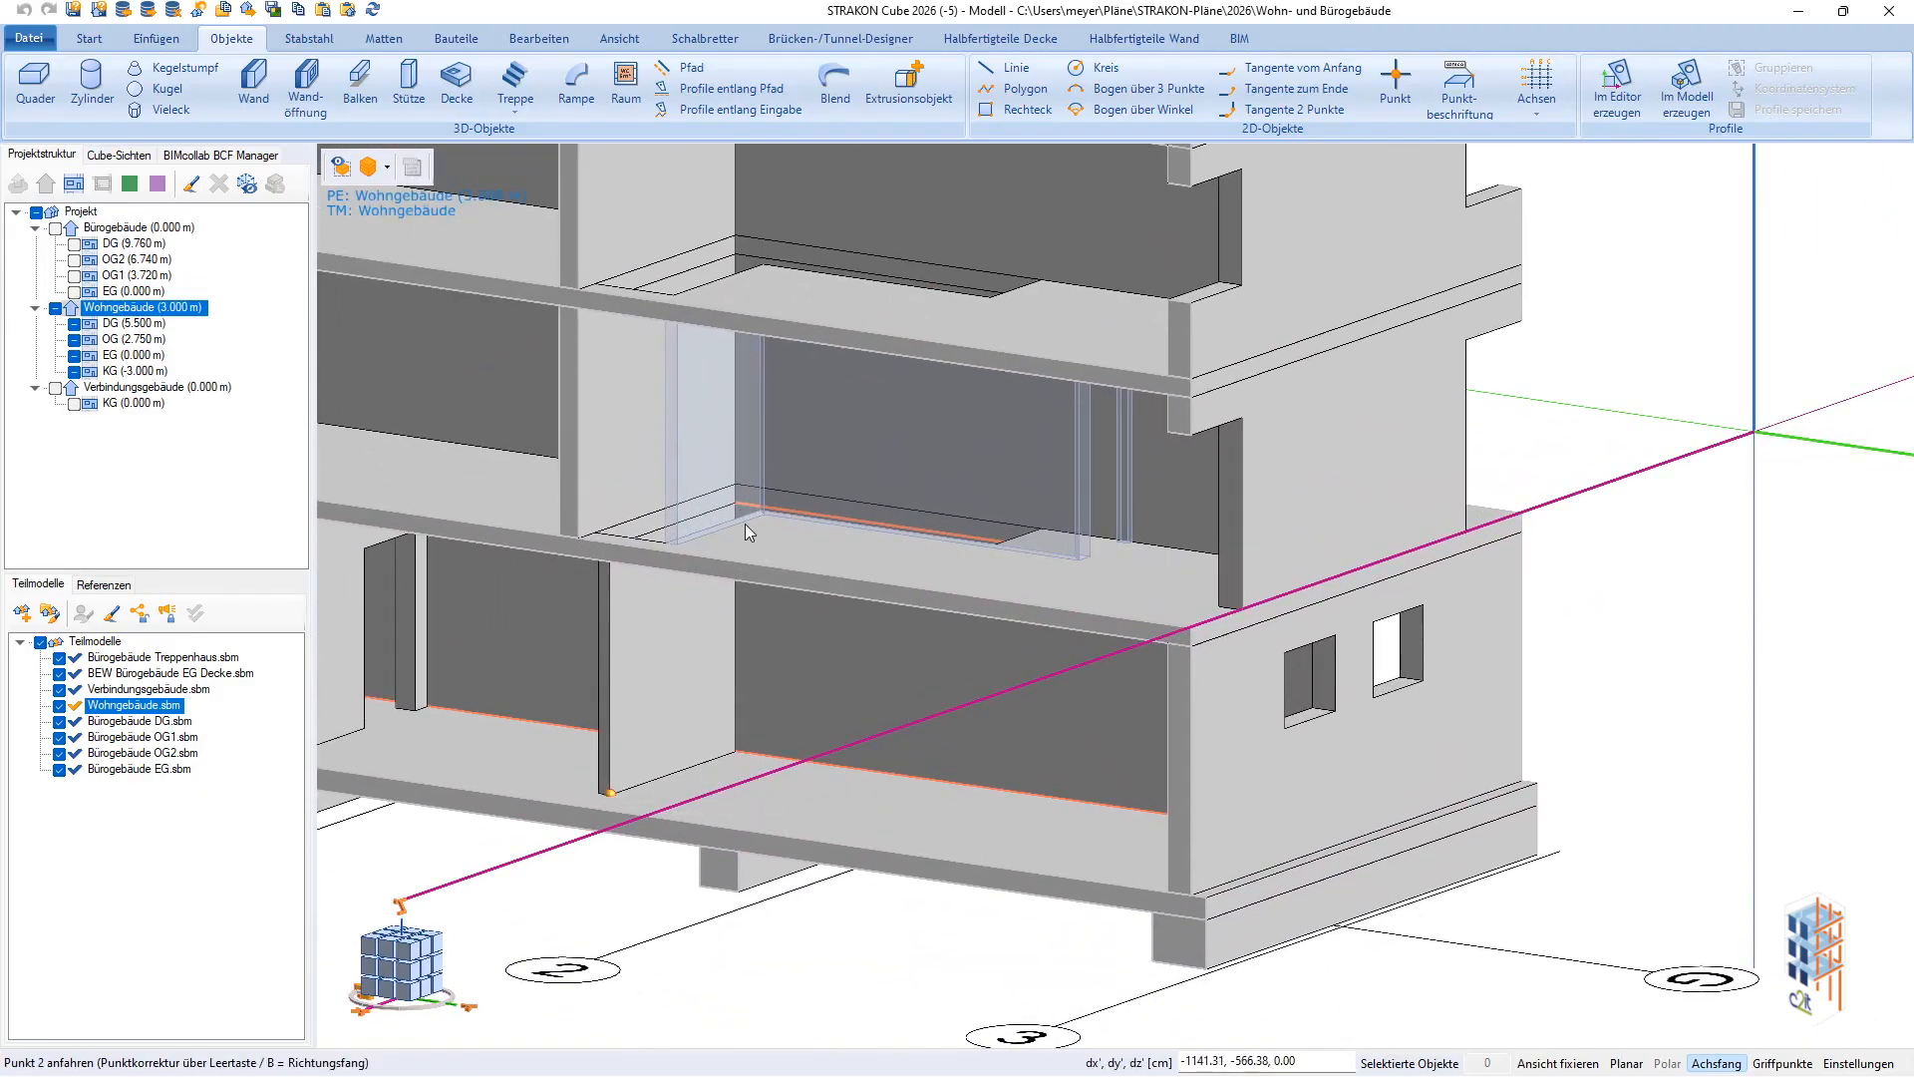
{"action": "left_click", "coordinate": [738, 485]}
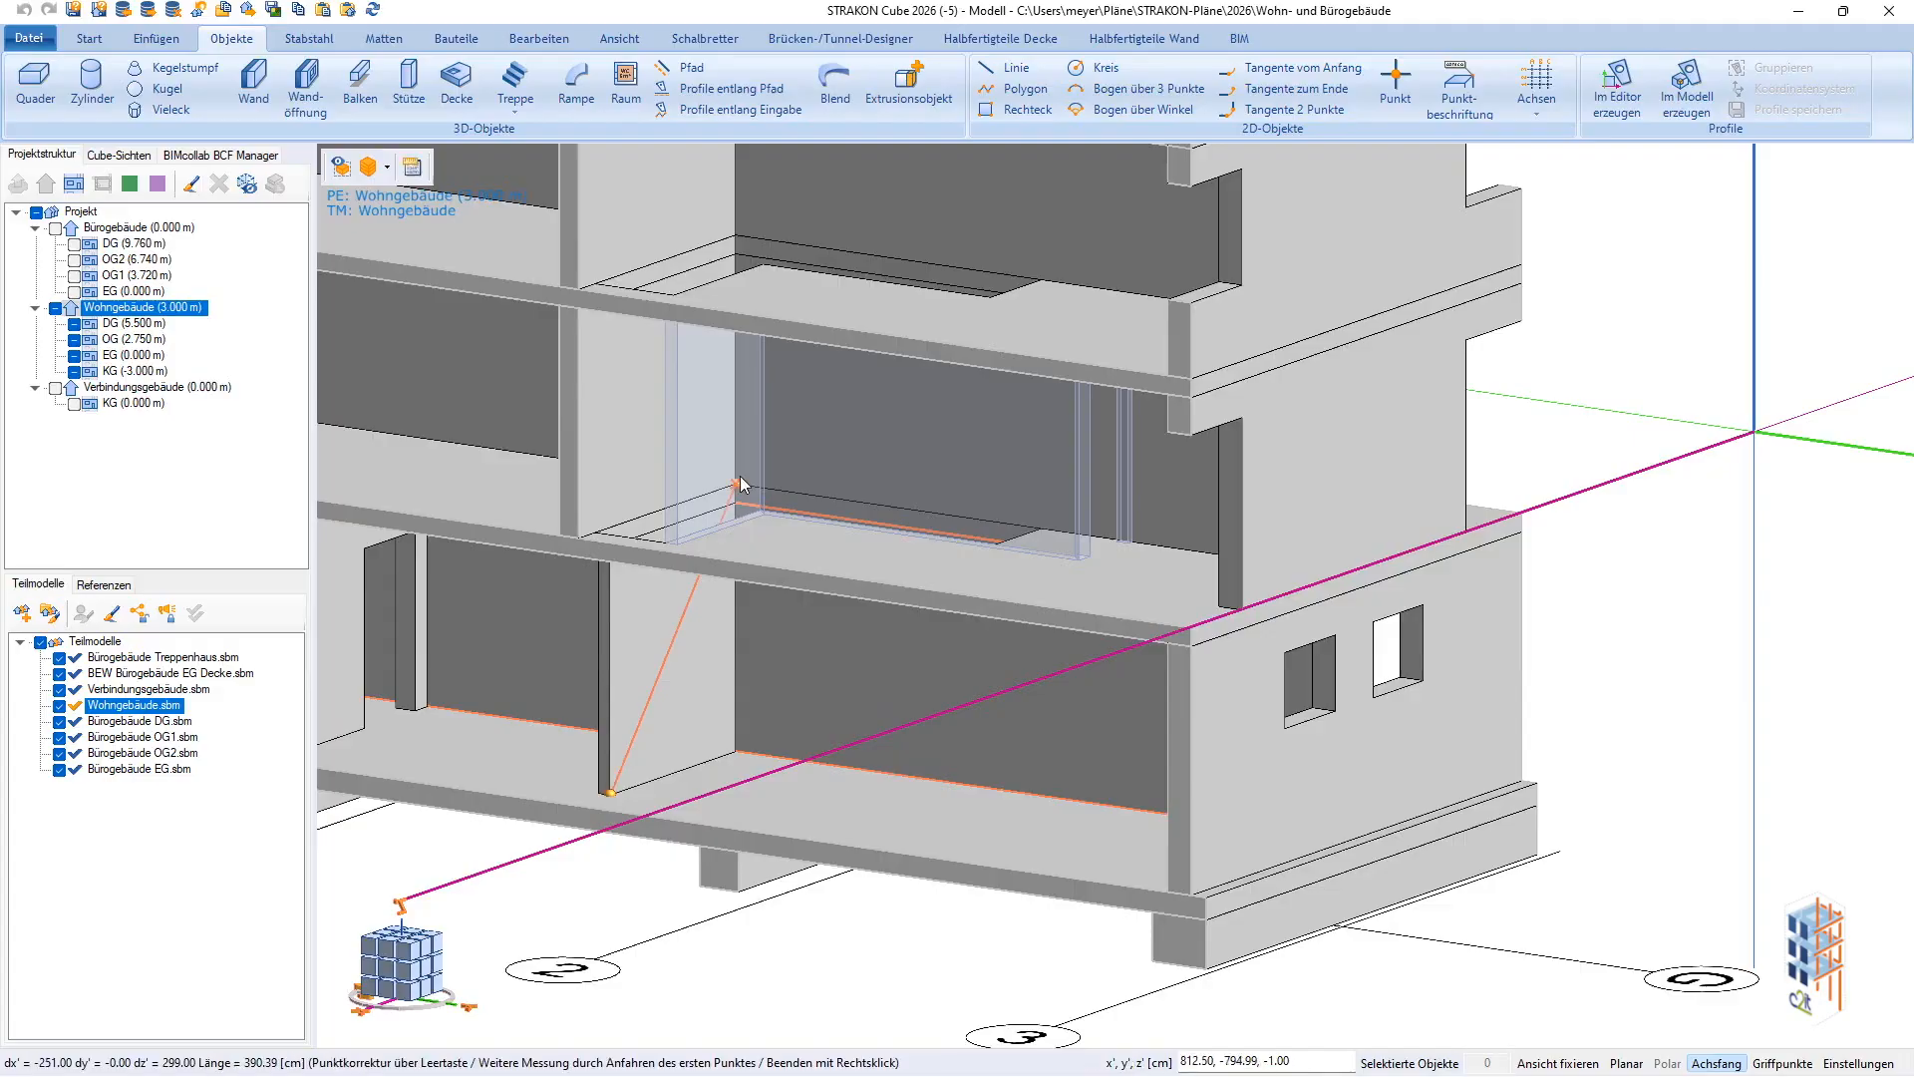
Measure the thicknesses of the basement floor slab and the slab above it, and review the list of measurements.
{"action": "left_click", "coordinate": [1206, 907]}
{"action": "left_click", "coordinate": [1207, 915]}
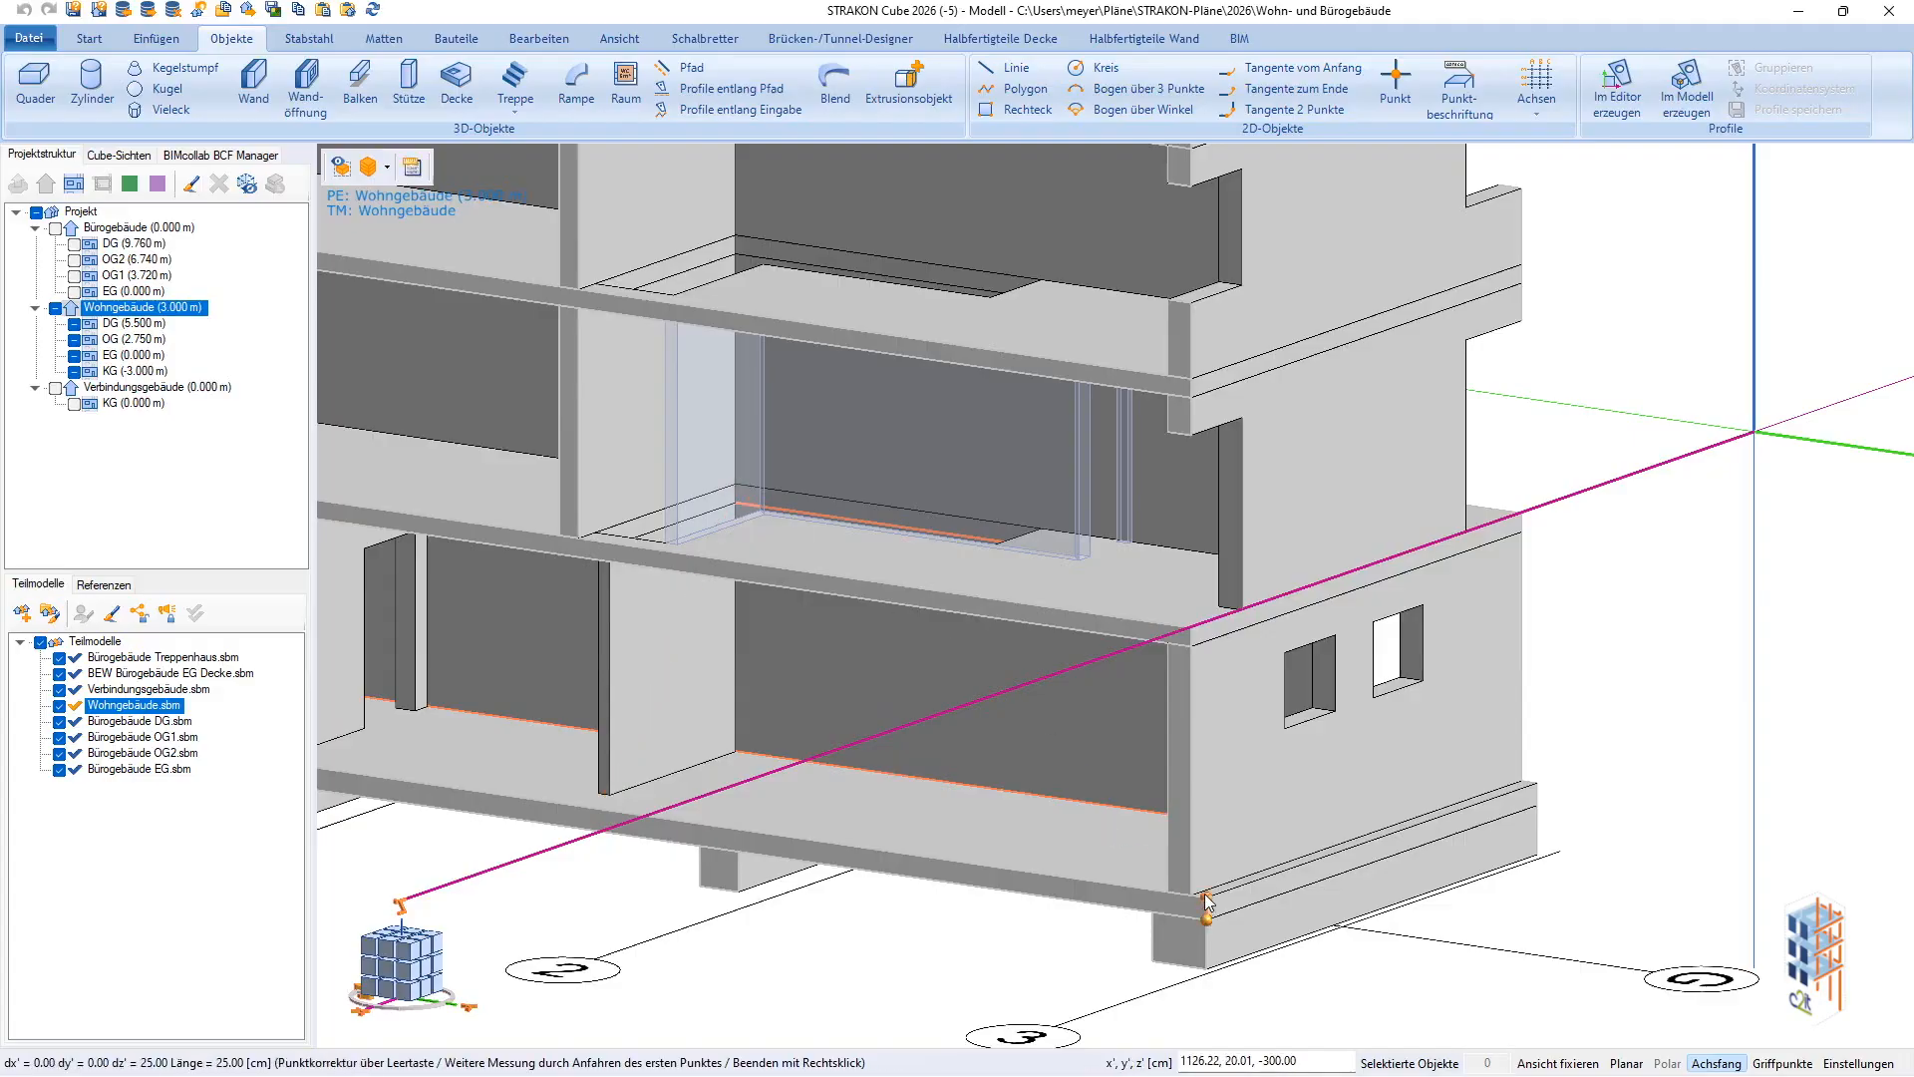
{"action": "left_click", "coordinate": [1190, 632]}
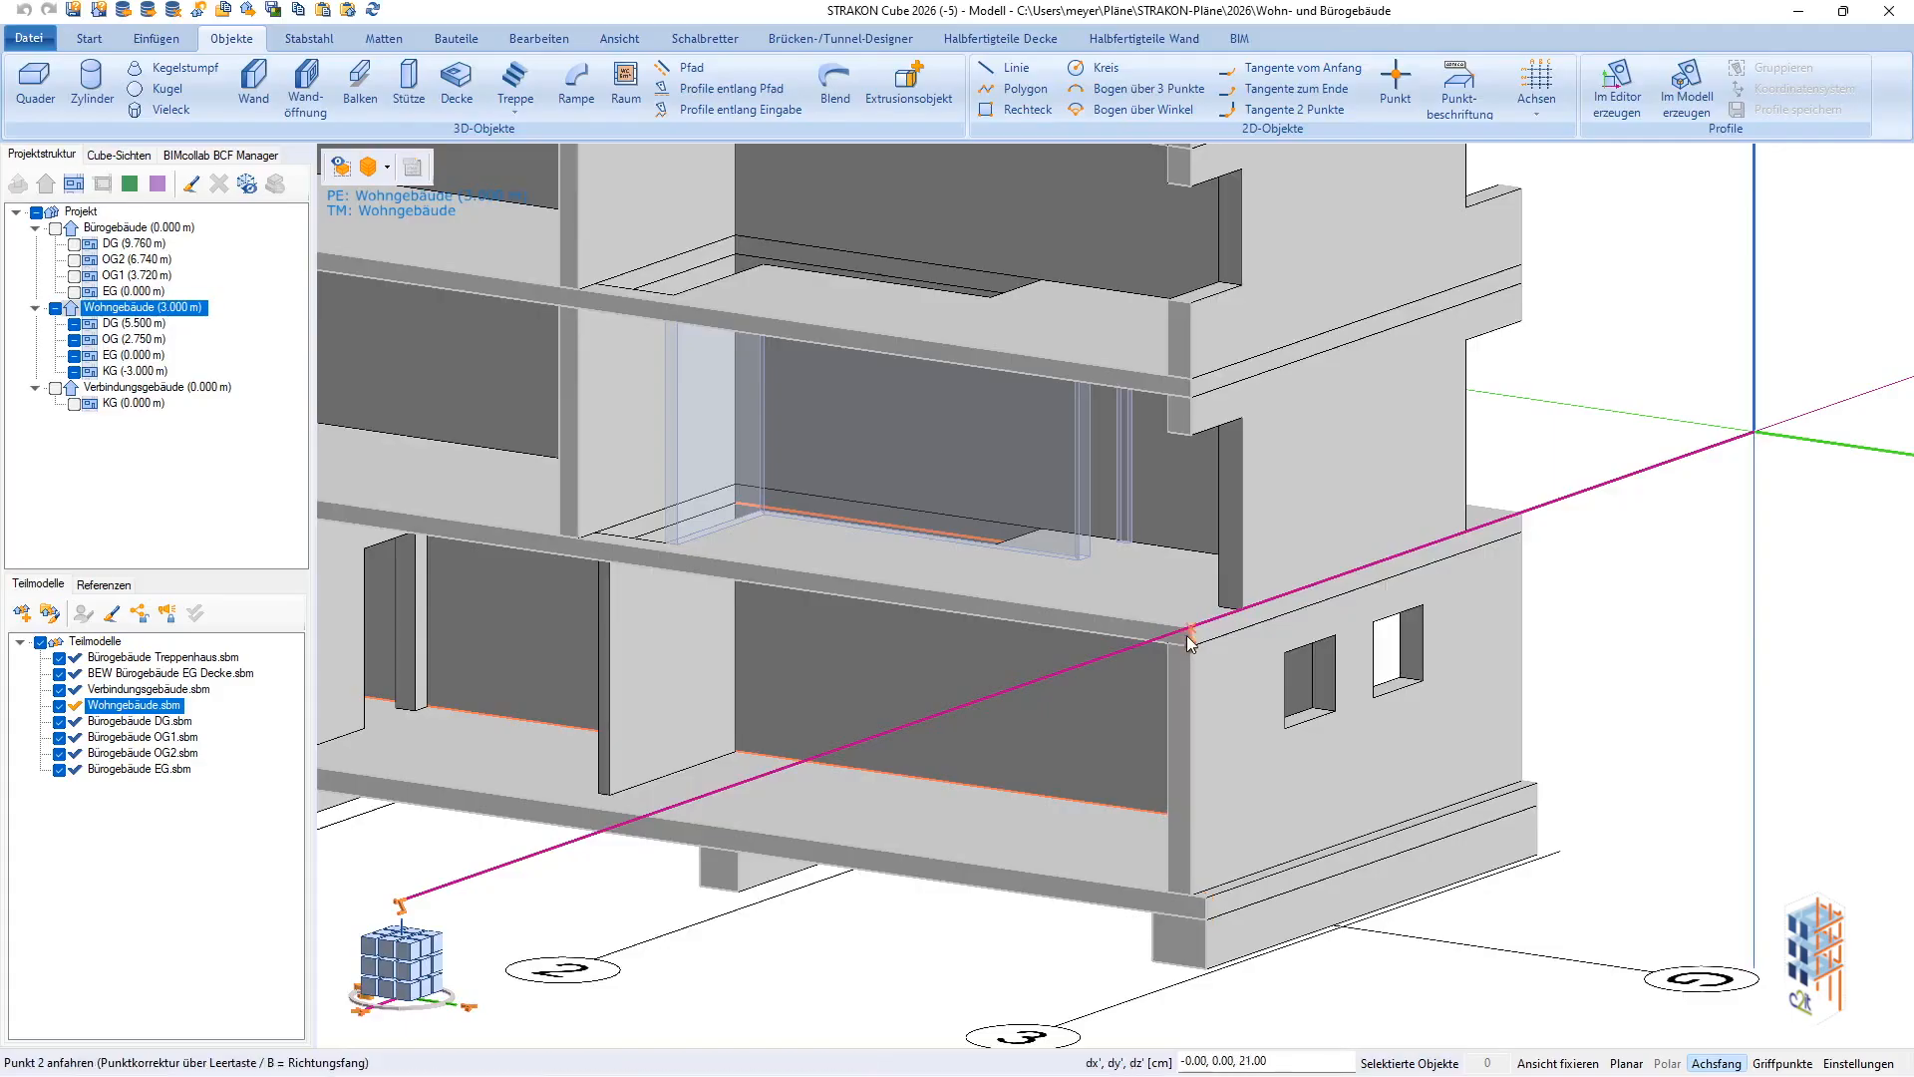
{"action": "left_click", "coordinate": [1191, 635]}
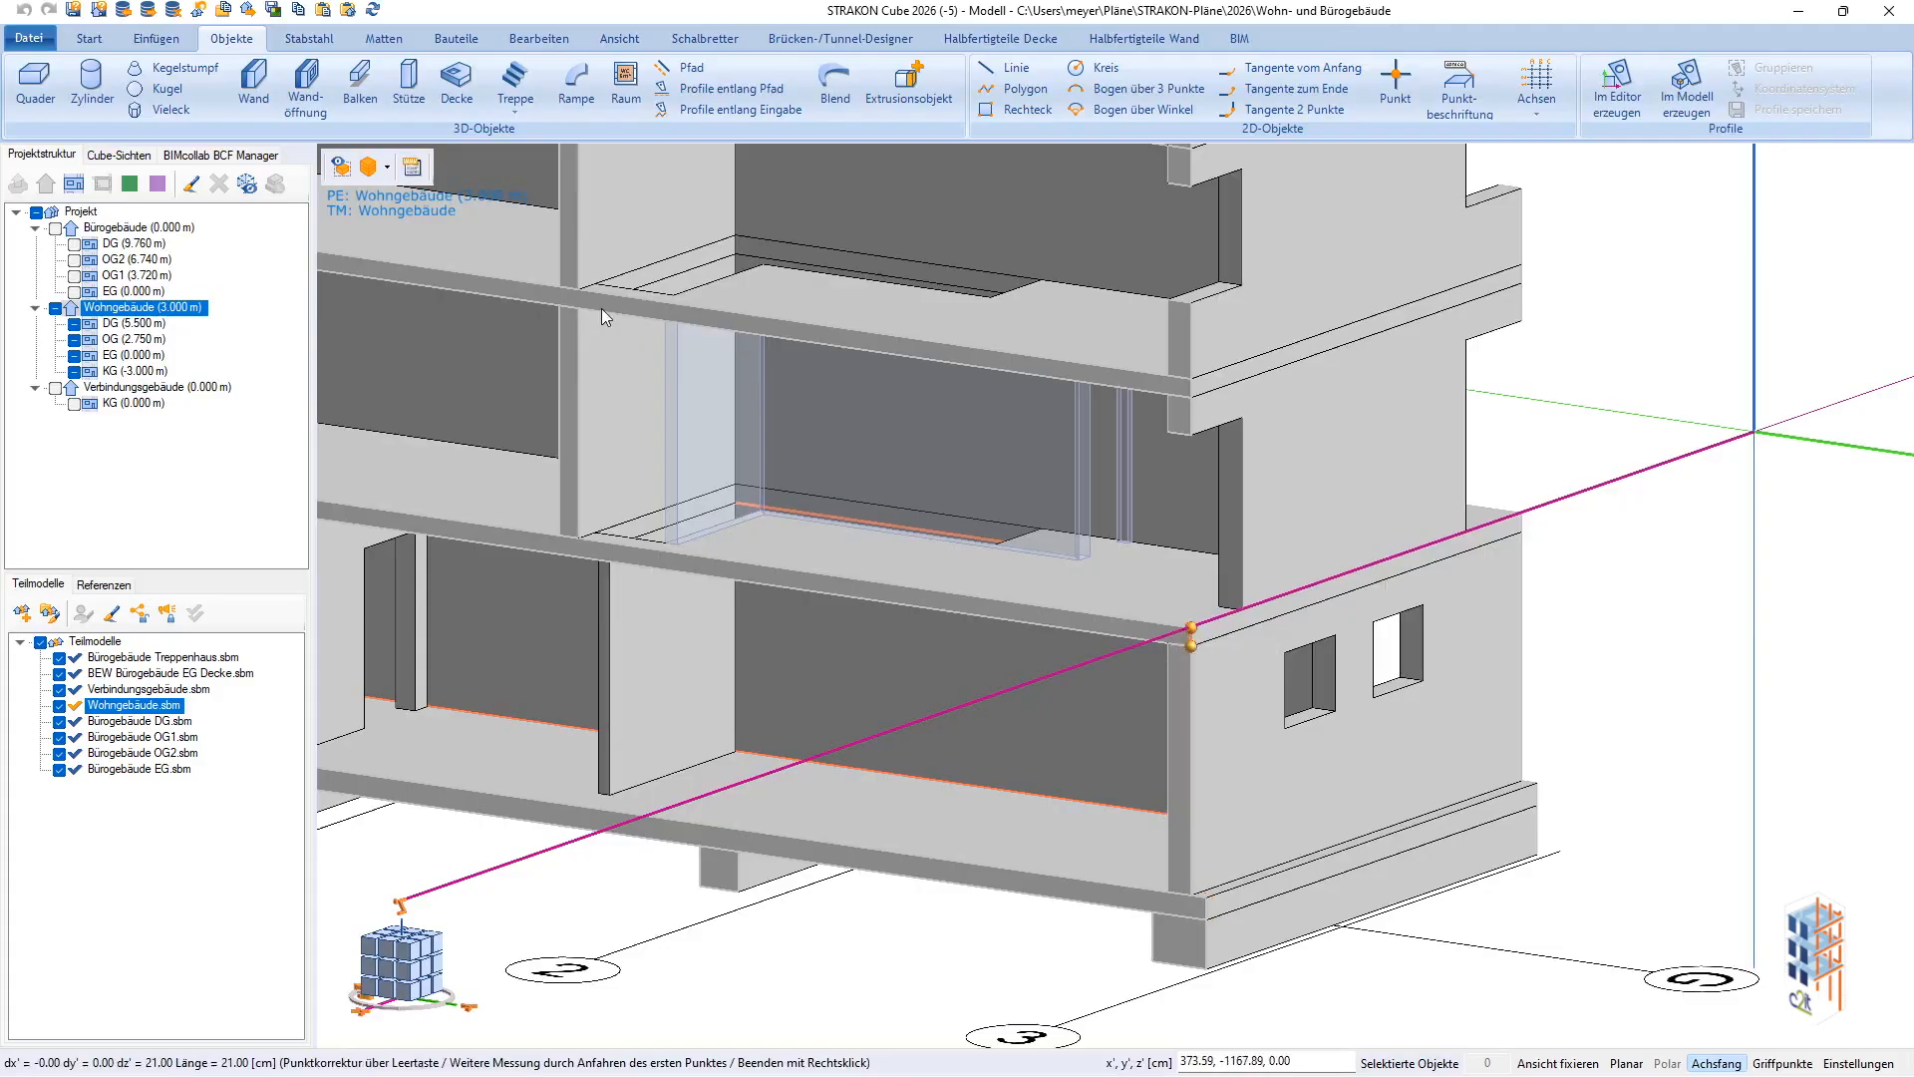
{"action": "left_click", "coordinate": [414, 177]}
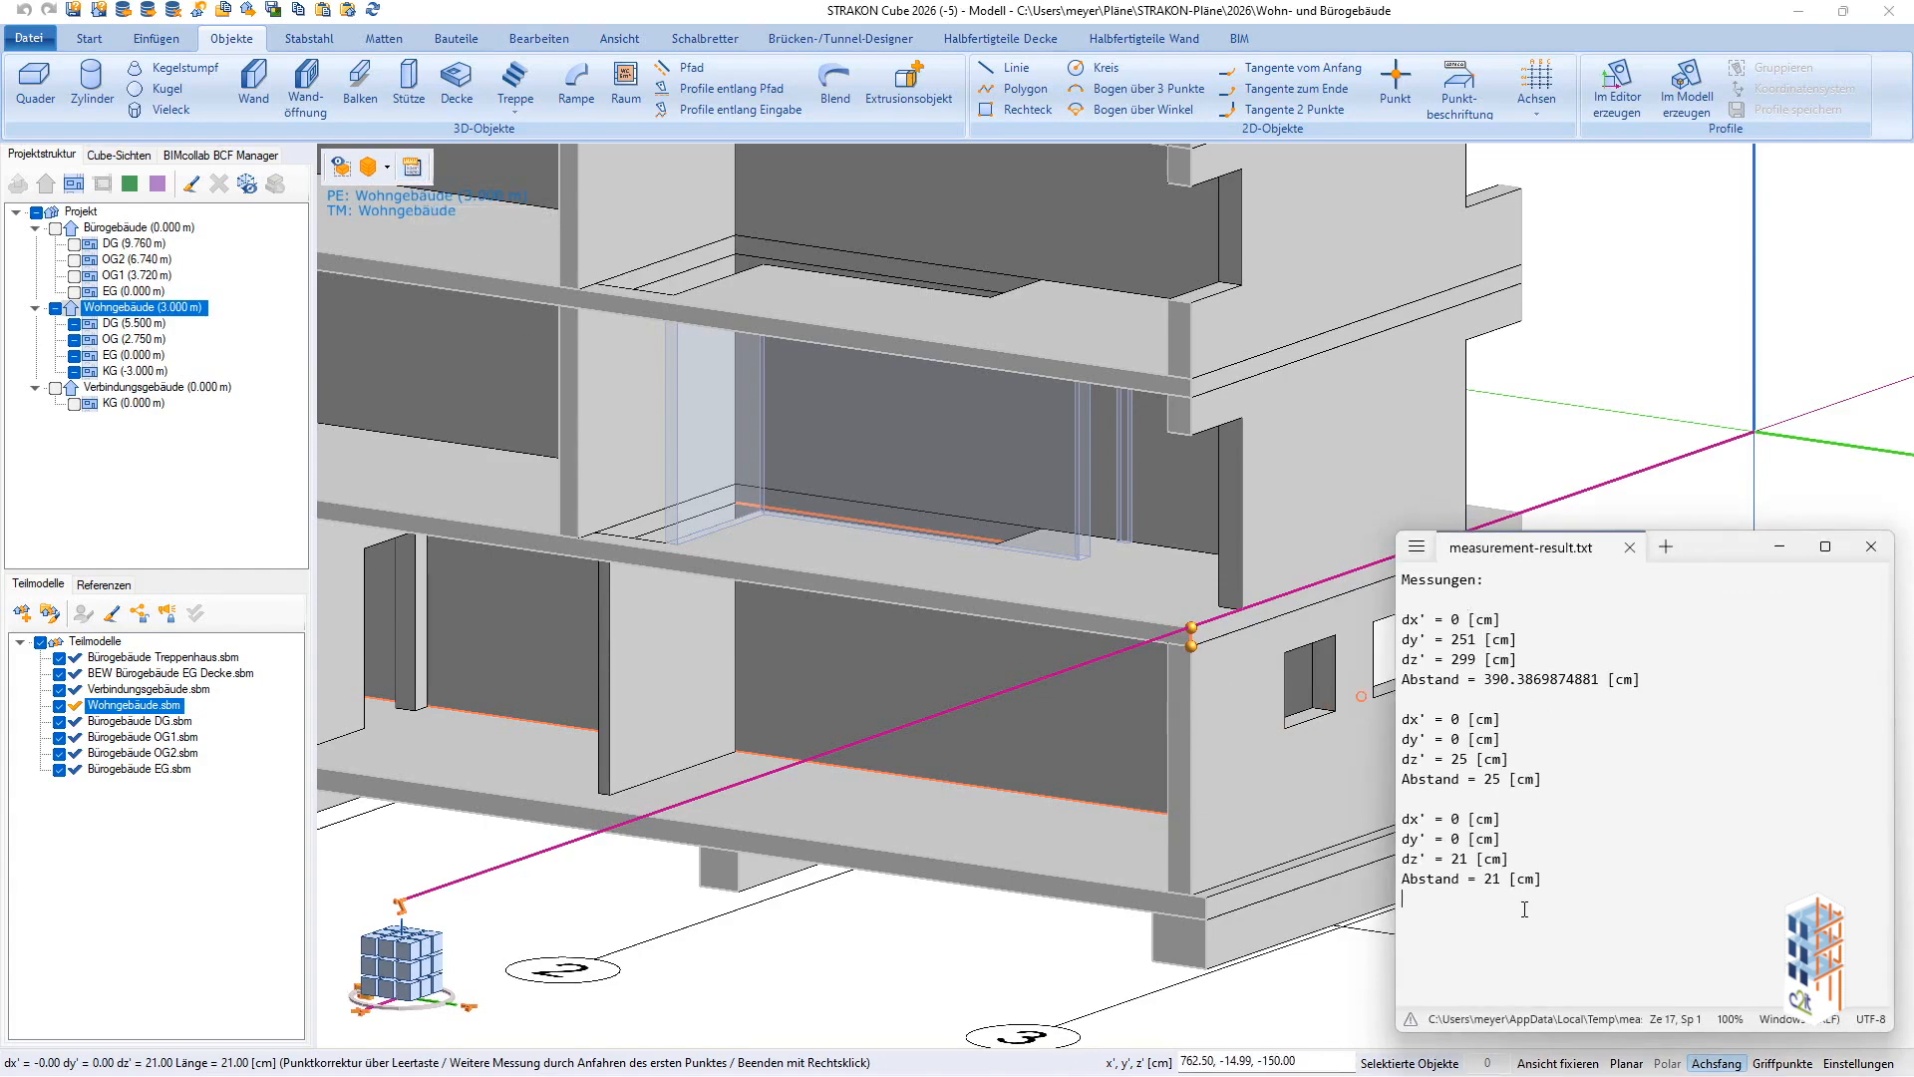
{"action": "left_click", "coordinate": [1870, 546]}
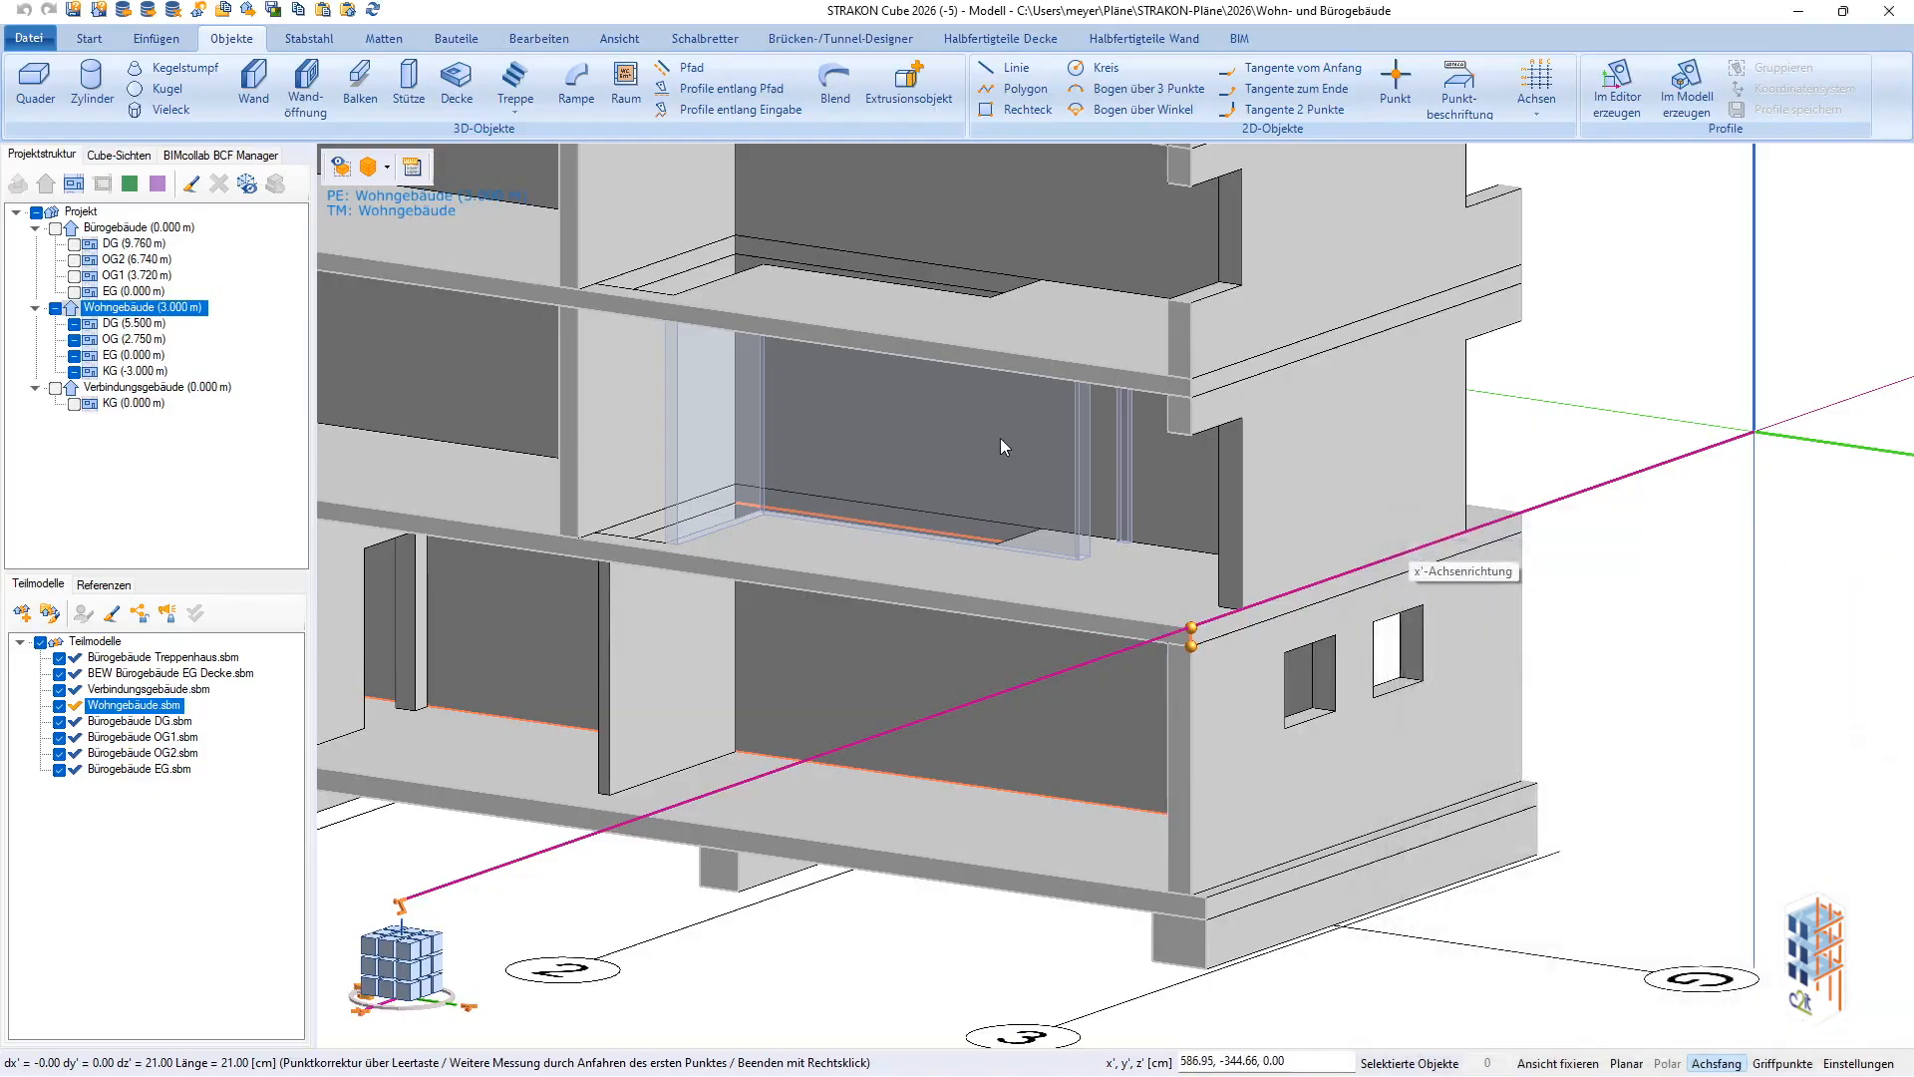
Create a Gewendelte Treppe saved as "Treppe WE1-KG" and load the template Standard-Viertelgewendelt KG.str.
{"action": "left_click", "coordinate": [515, 88]}
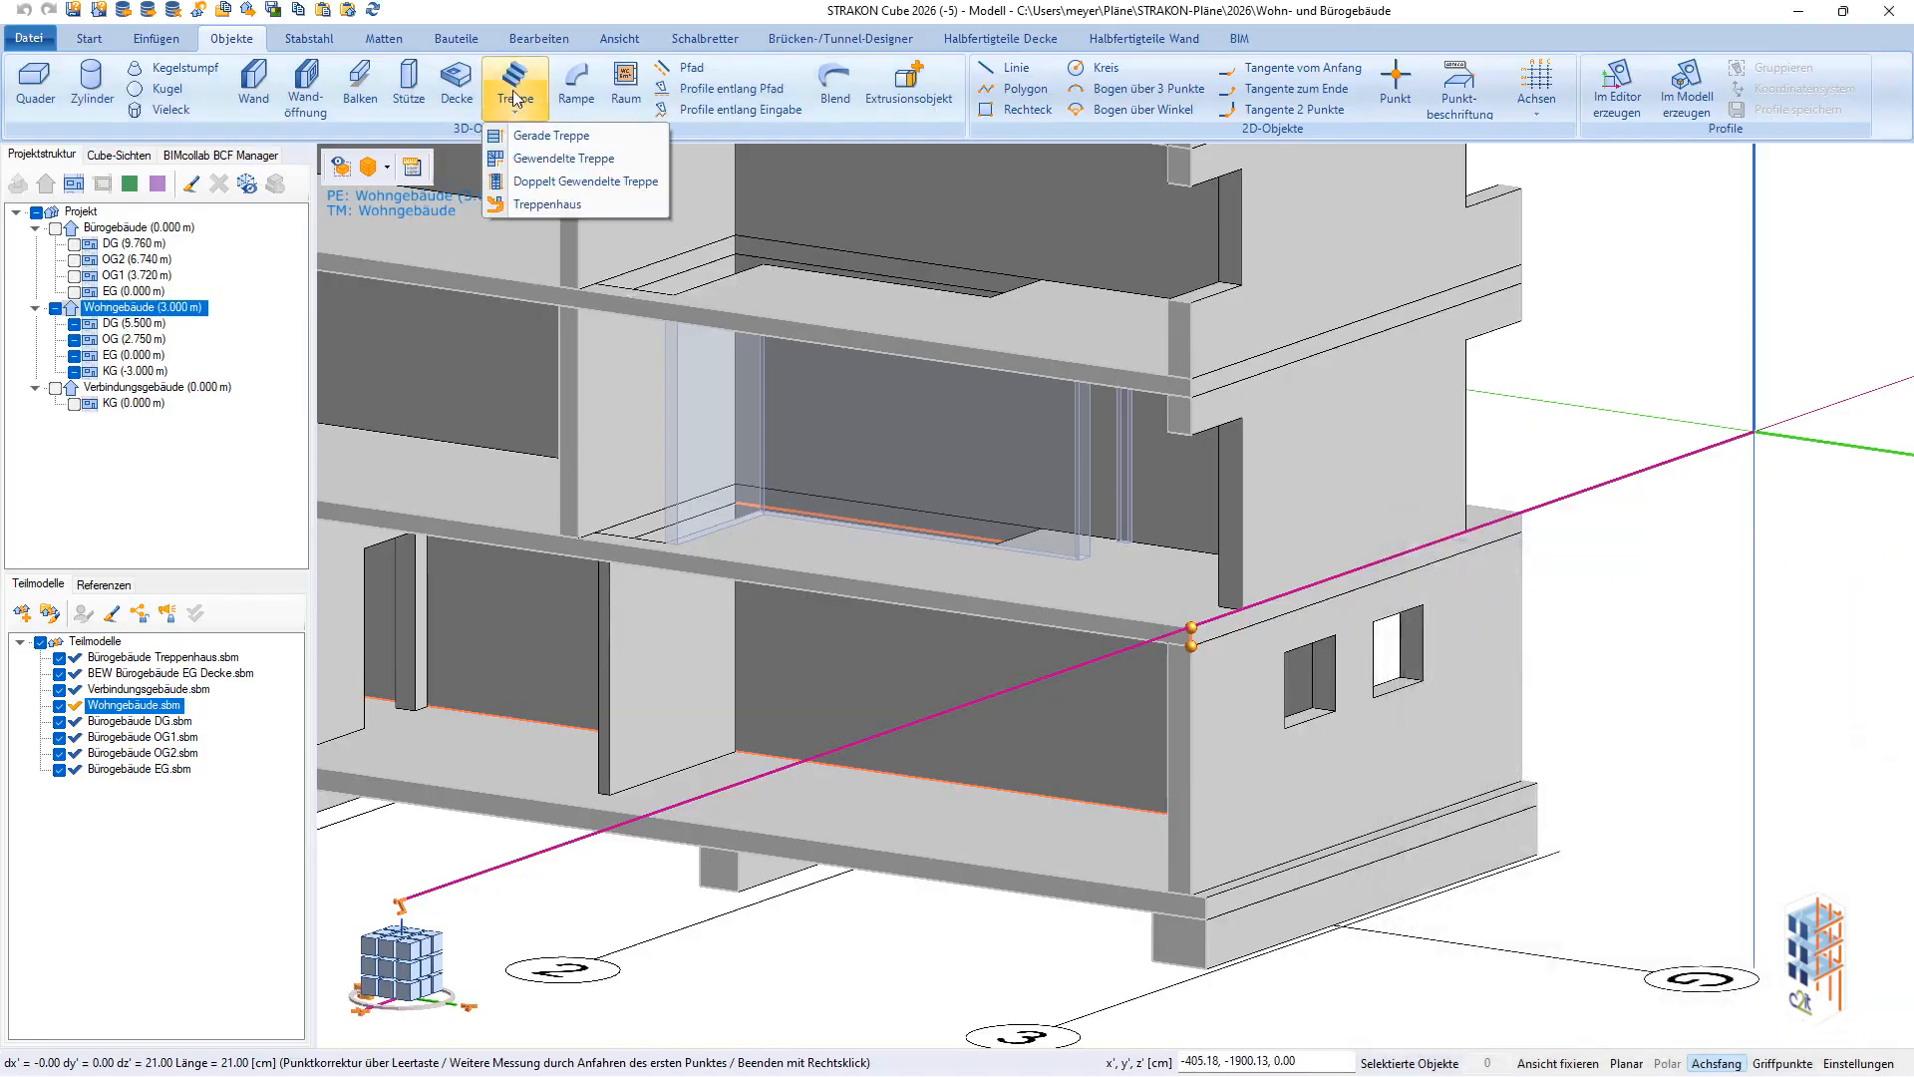
{"action": "left_click", "coordinate": [546, 160]}
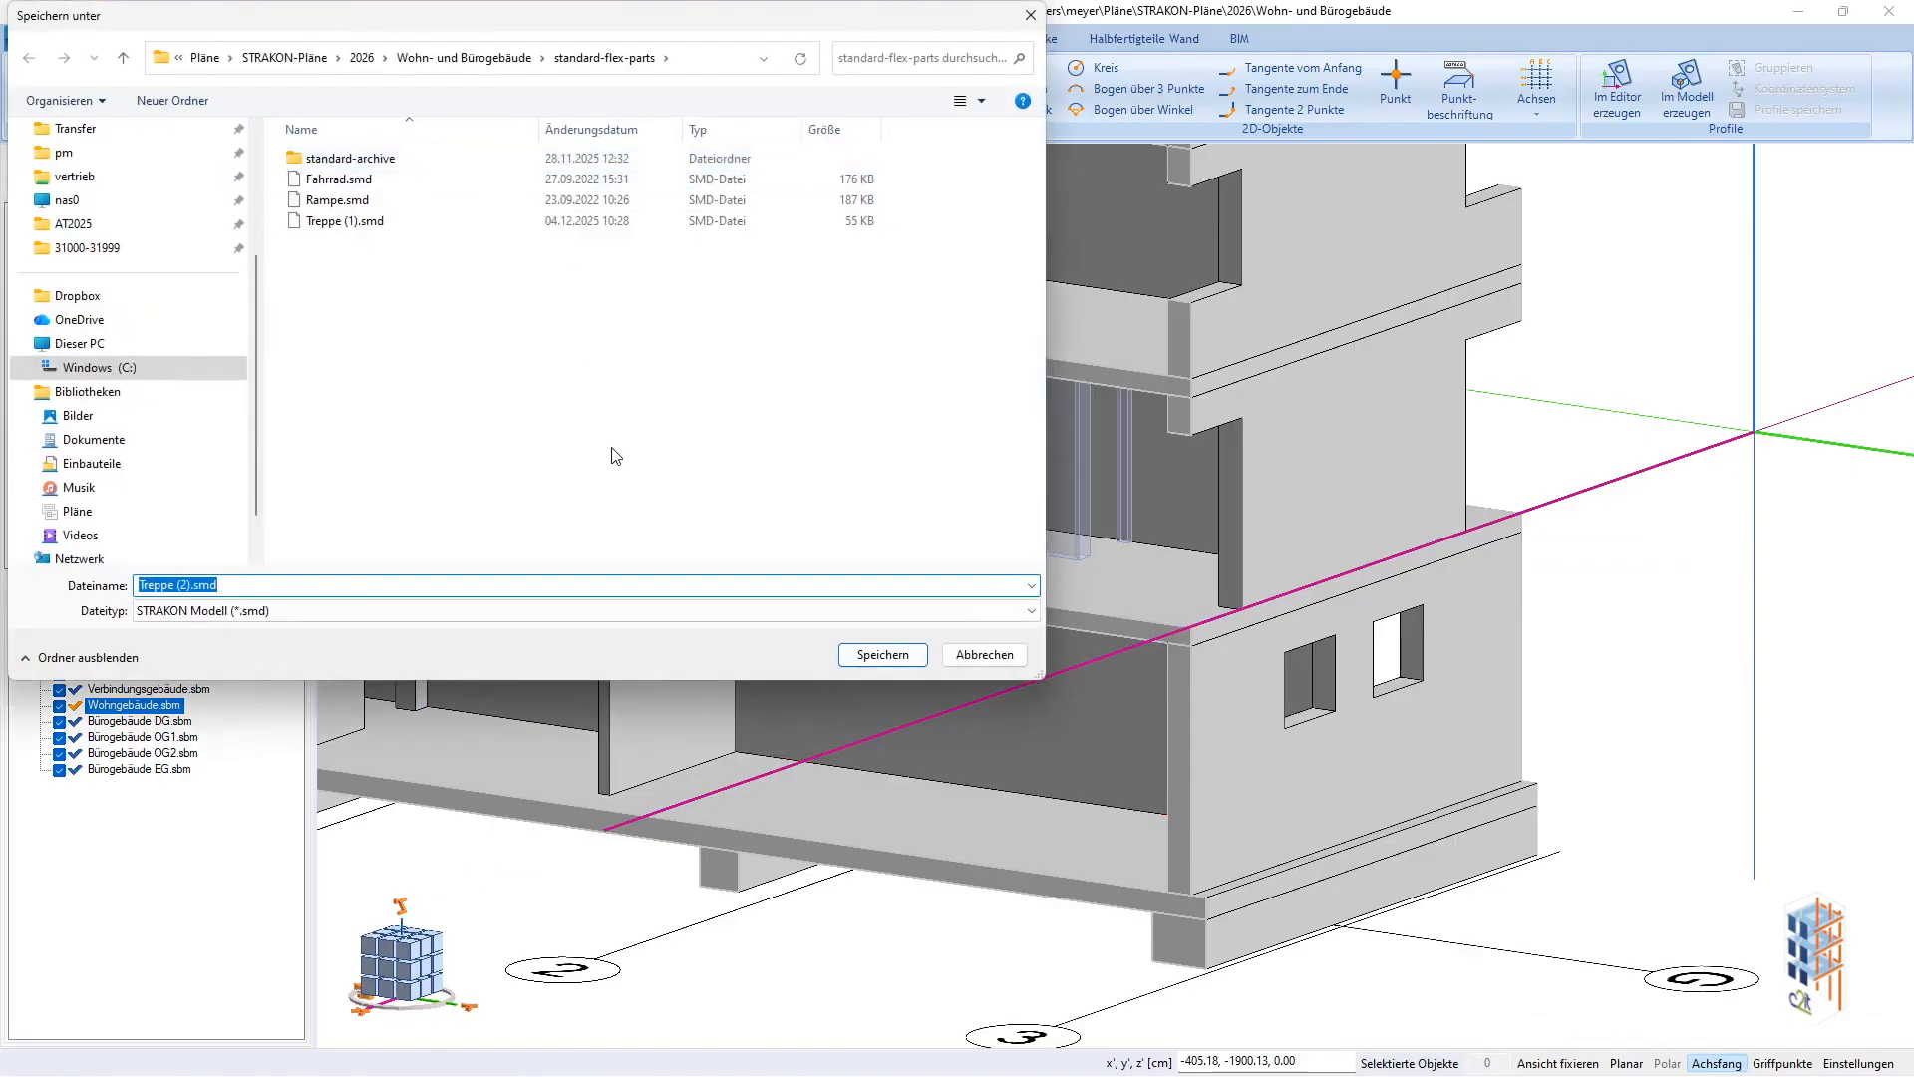
{"action": "type", "text": "Treppe WE1-KG"}
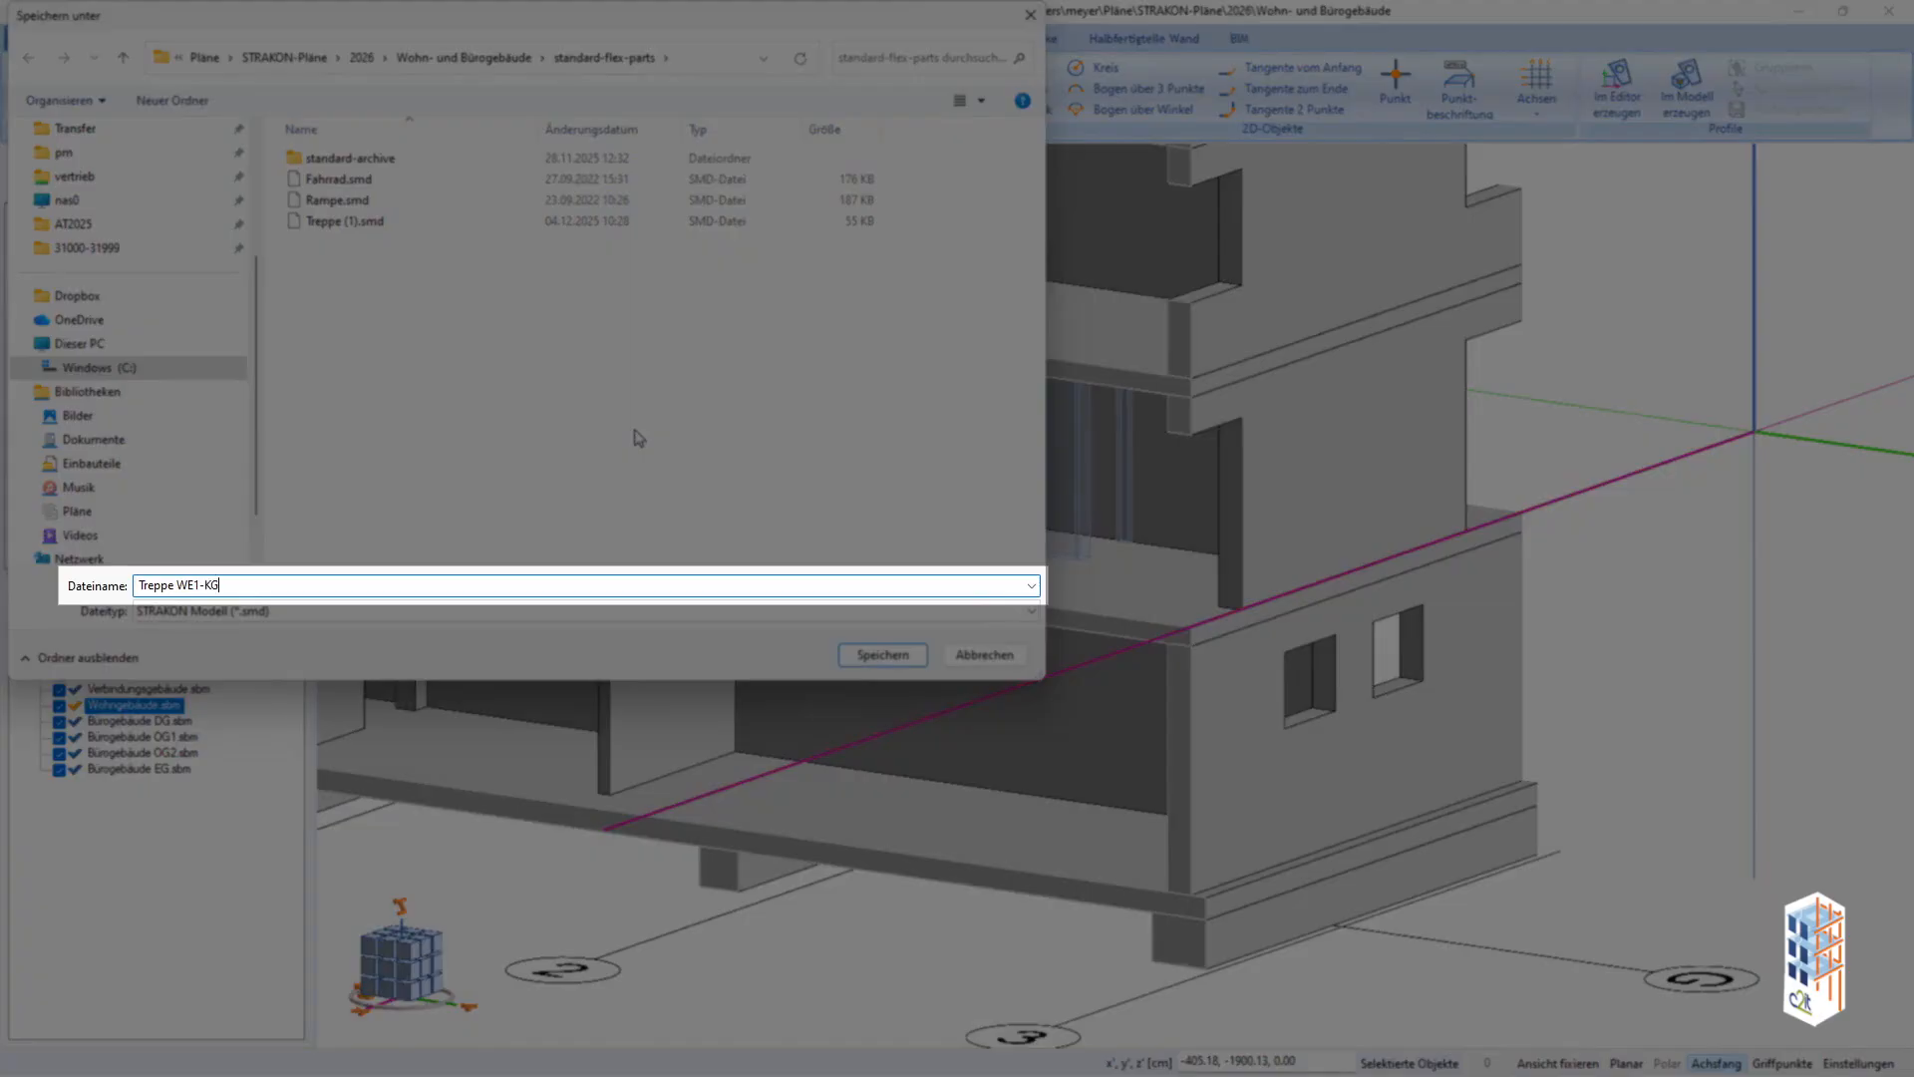
{"action": "key", "text": "Return"}
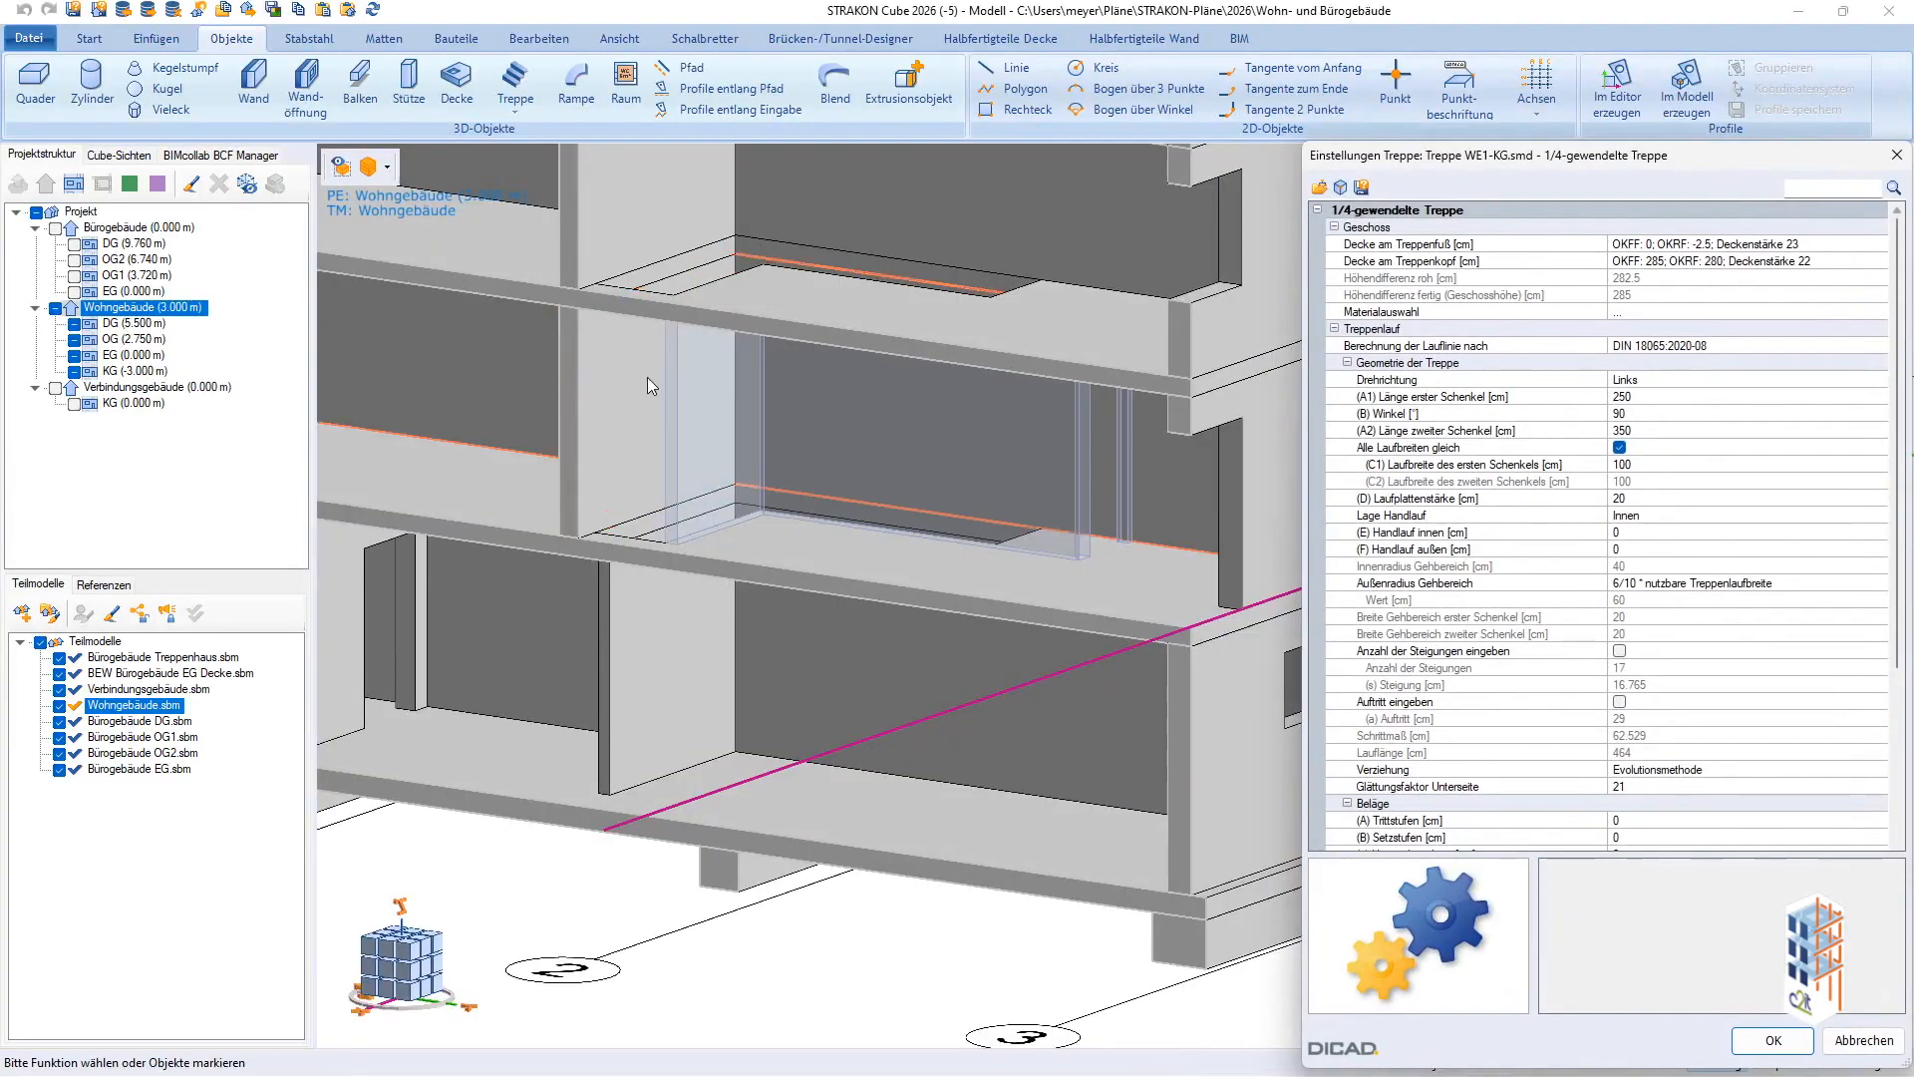
{"action": "left_click", "coordinate": [1319, 188]}
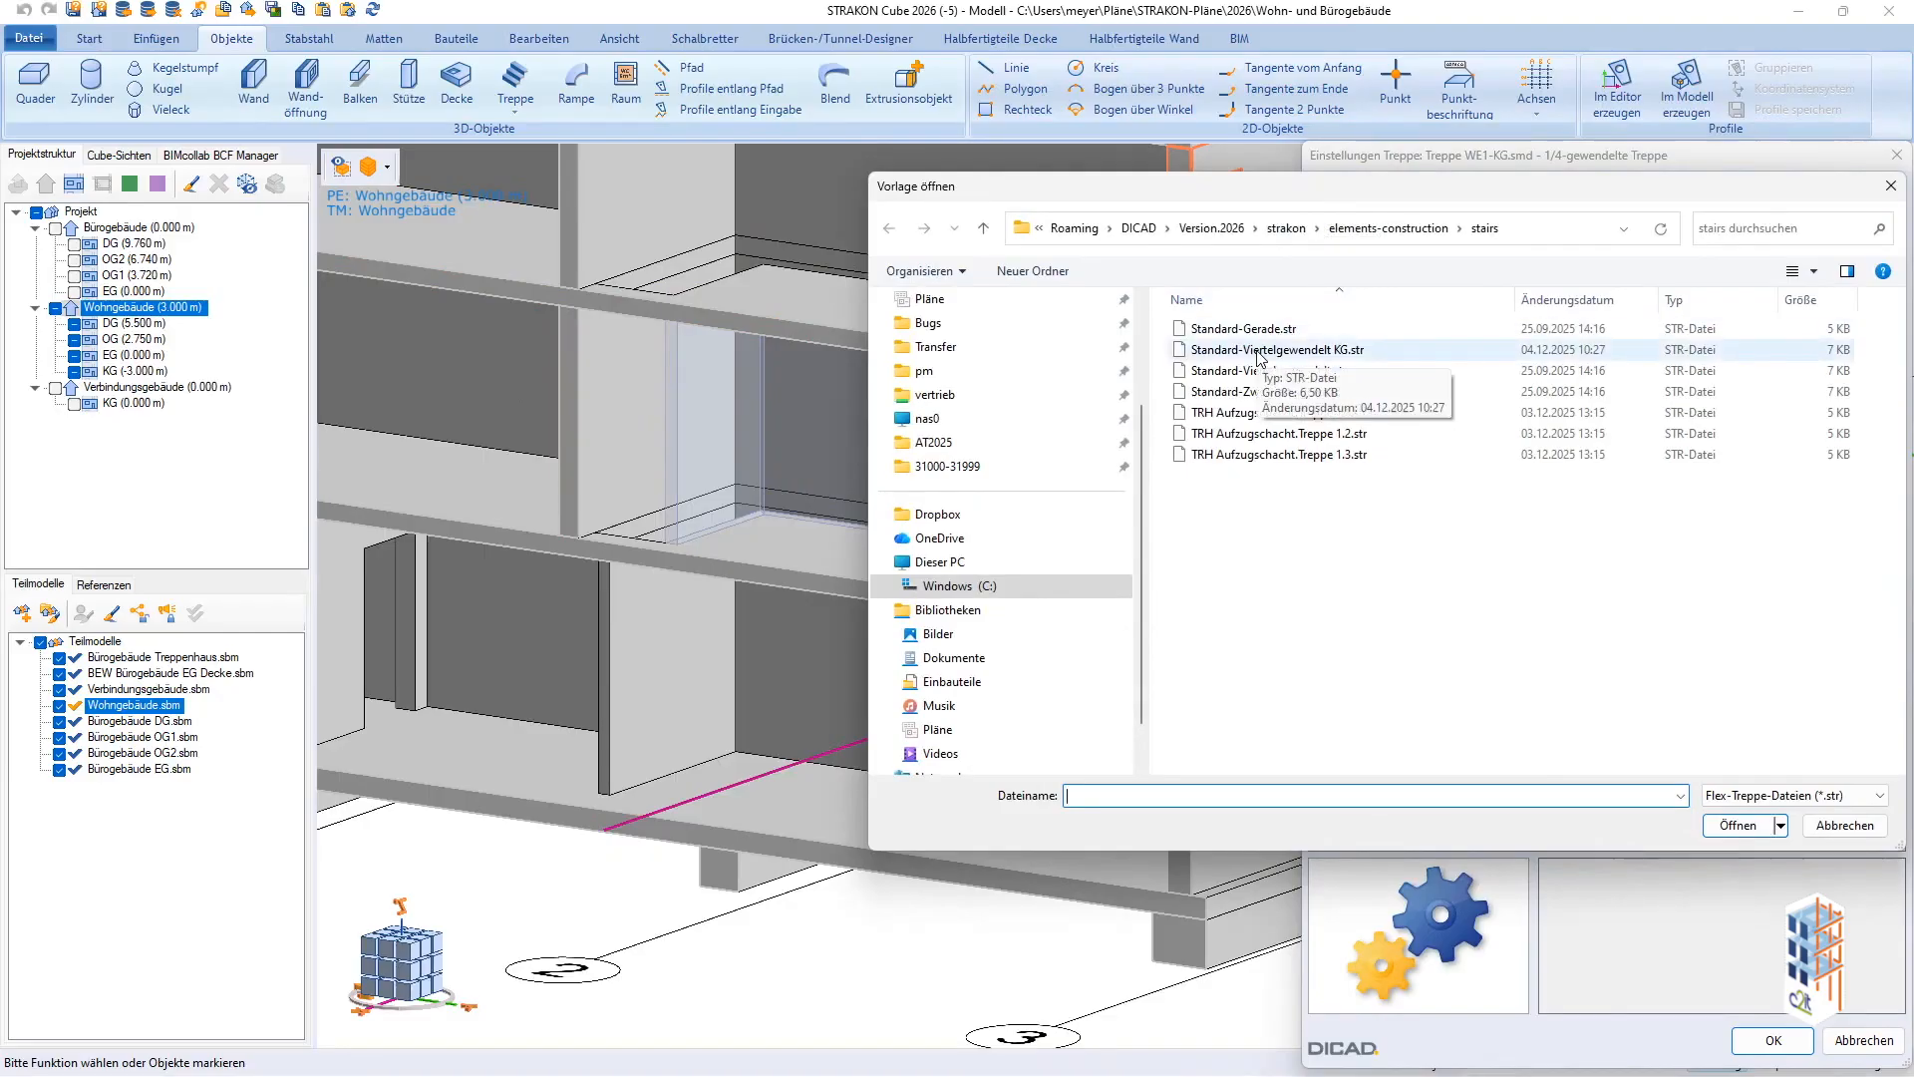
{"action": "double_click", "coordinate": [1258, 352]}
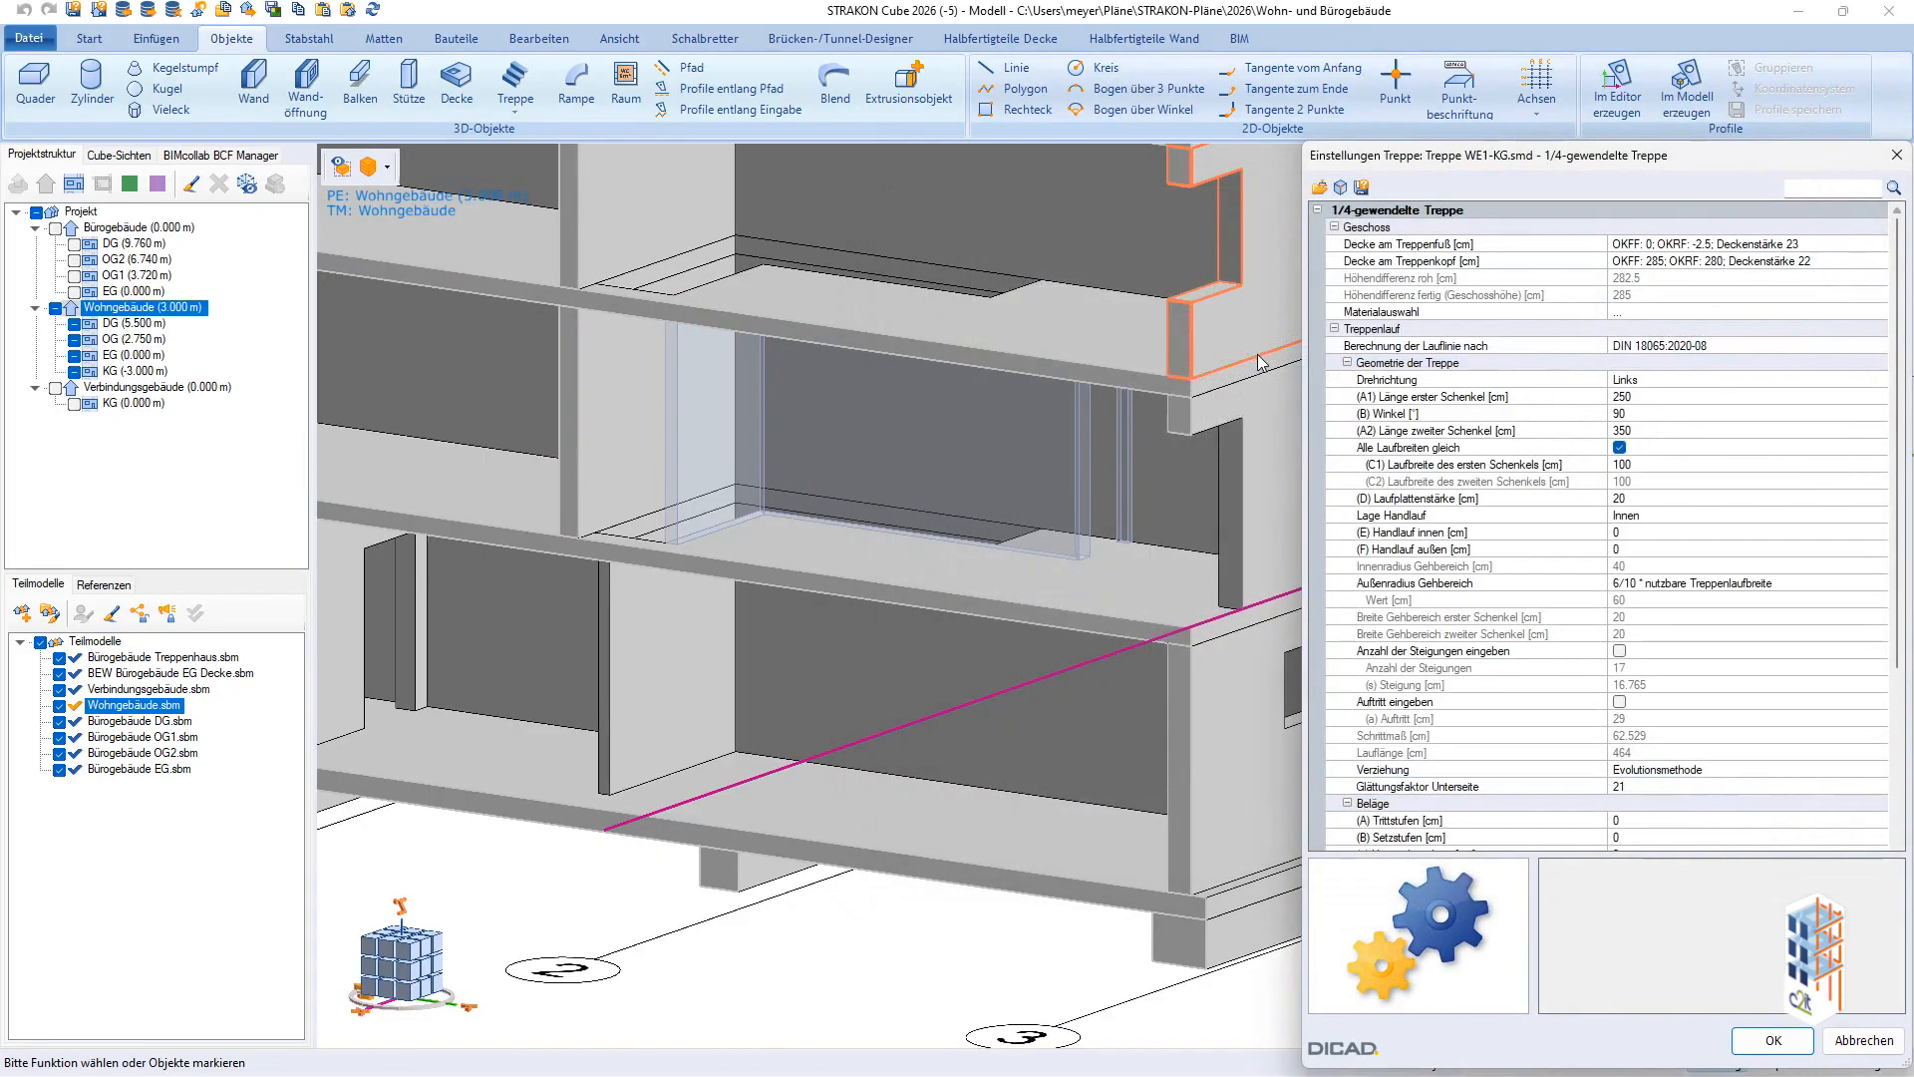
For the slab at the stair foot, set the finished floor level (OKFF) to 2.5 cm and the slab thickness to 25 cm.
{"action": "double_click", "coordinate": [1694, 244]}
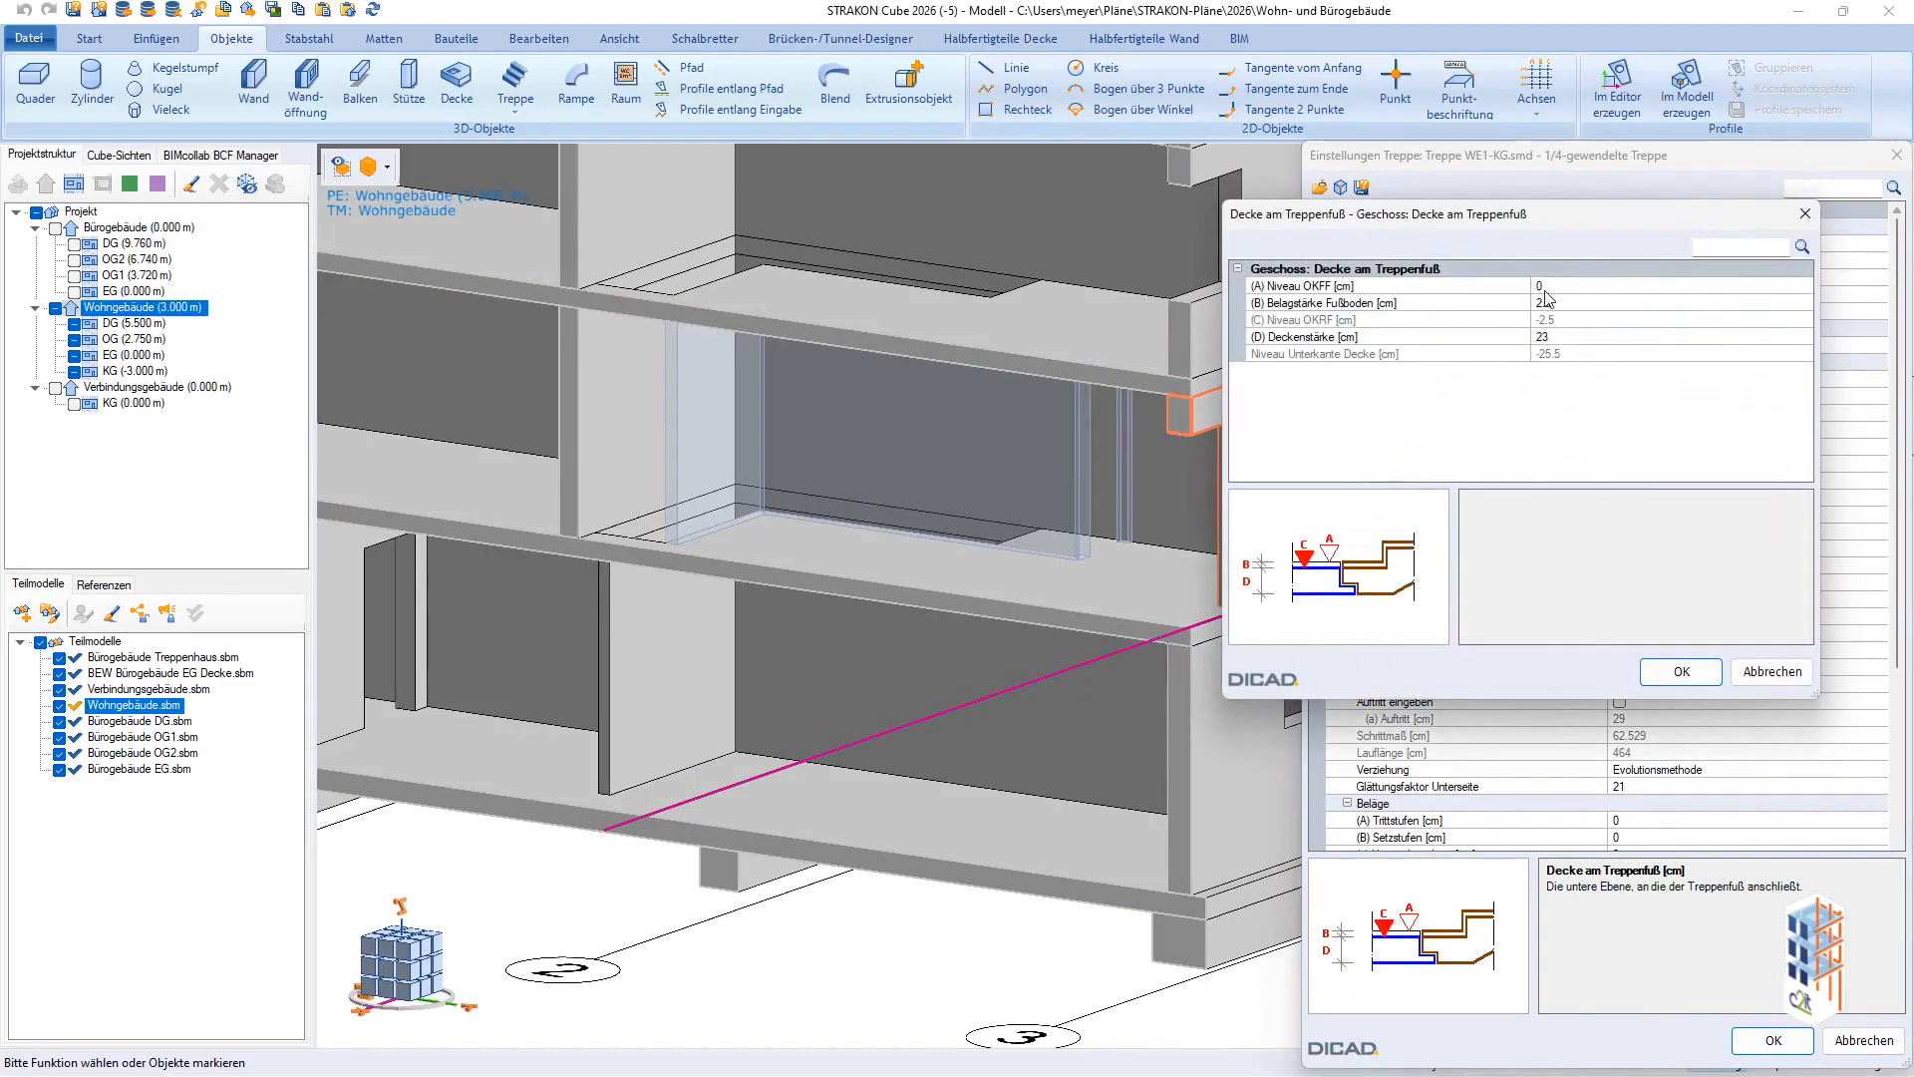
{"action": "left_click", "coordinate": [1548, 287]}
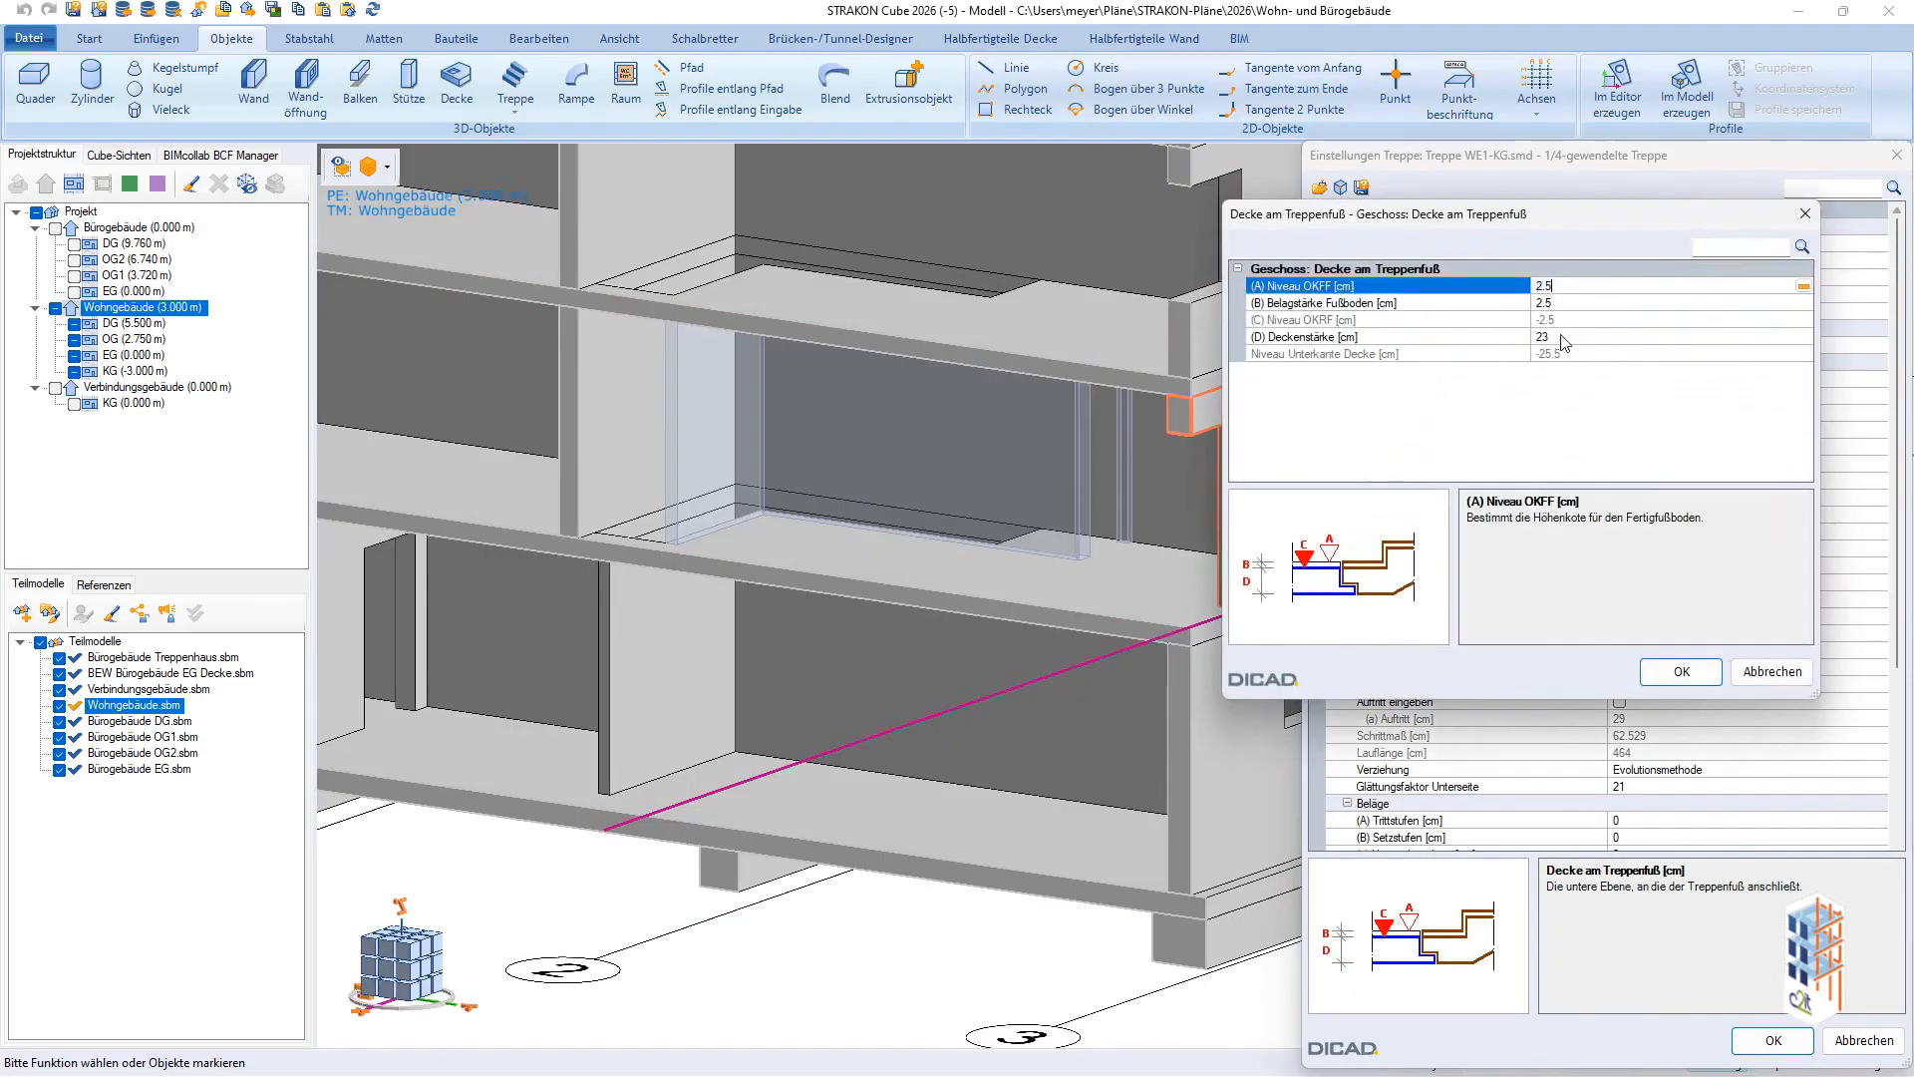
{"action": "left_click", "coordinate": [1562, 336]}
{"action": "type", "text": "25"}
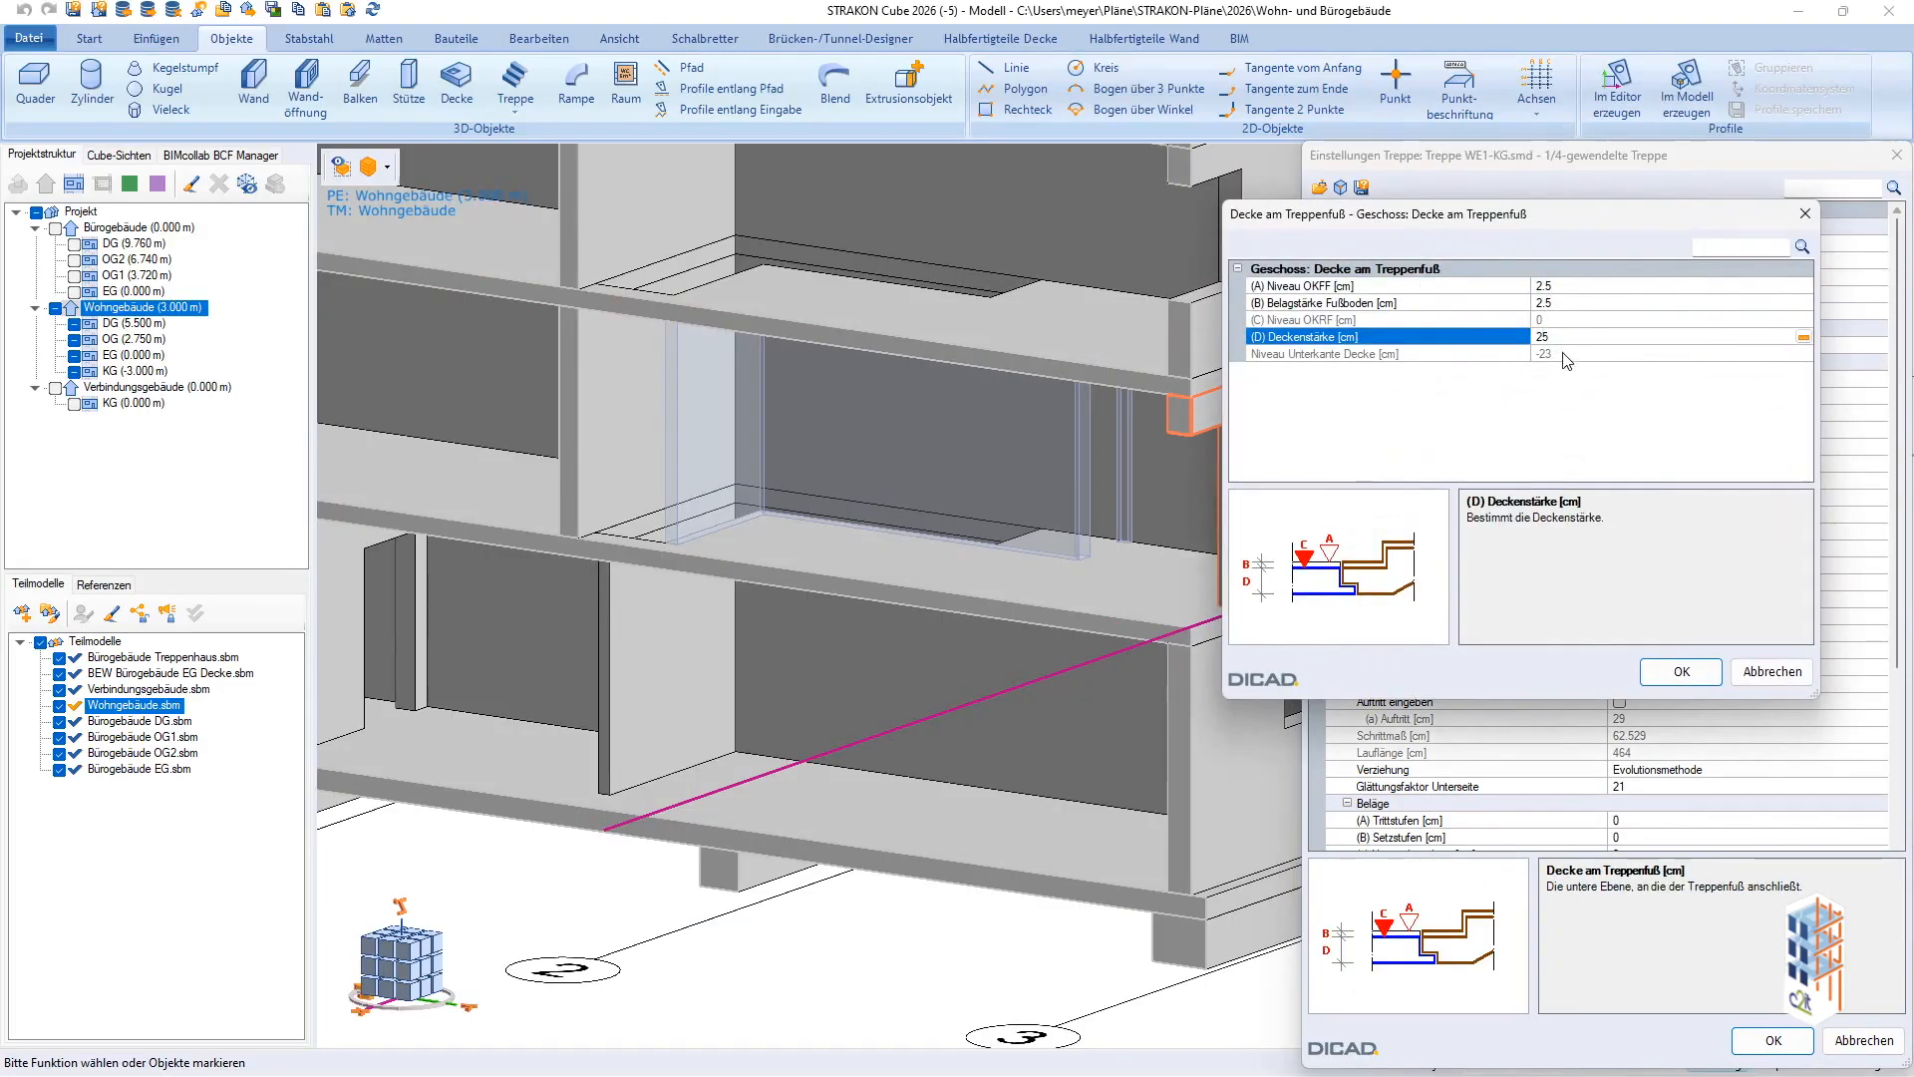
{"action": "left_click", "coordinate": [1677, 672]}
For the slab at the stair head, set the finished floor level (OKFF) to 304 cm and the slab thickness to 21 cm.
{"action": "left_click", "coordinate": [1734, 265]}
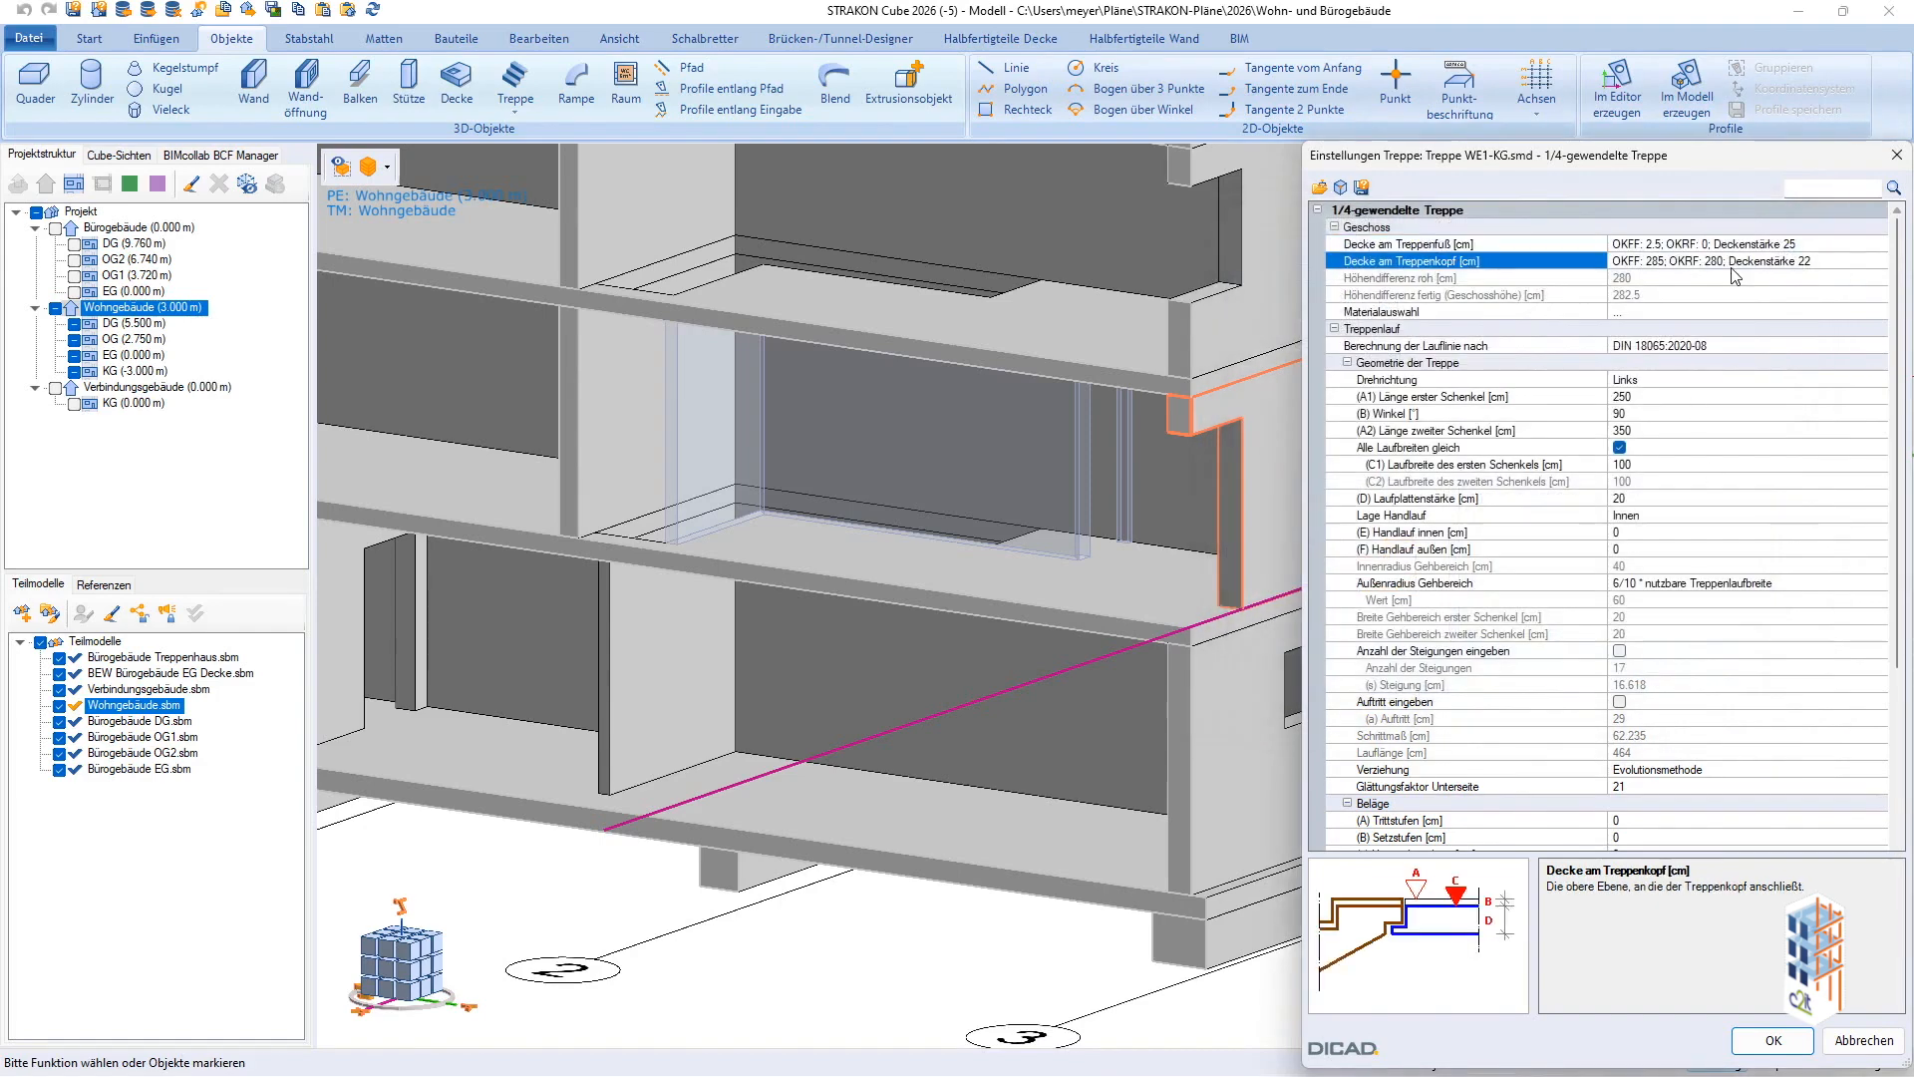
{"action": "left_click", "coordinate": [1733, 265]}
{"action": "left_click", "coordinate": [1571, 289]}
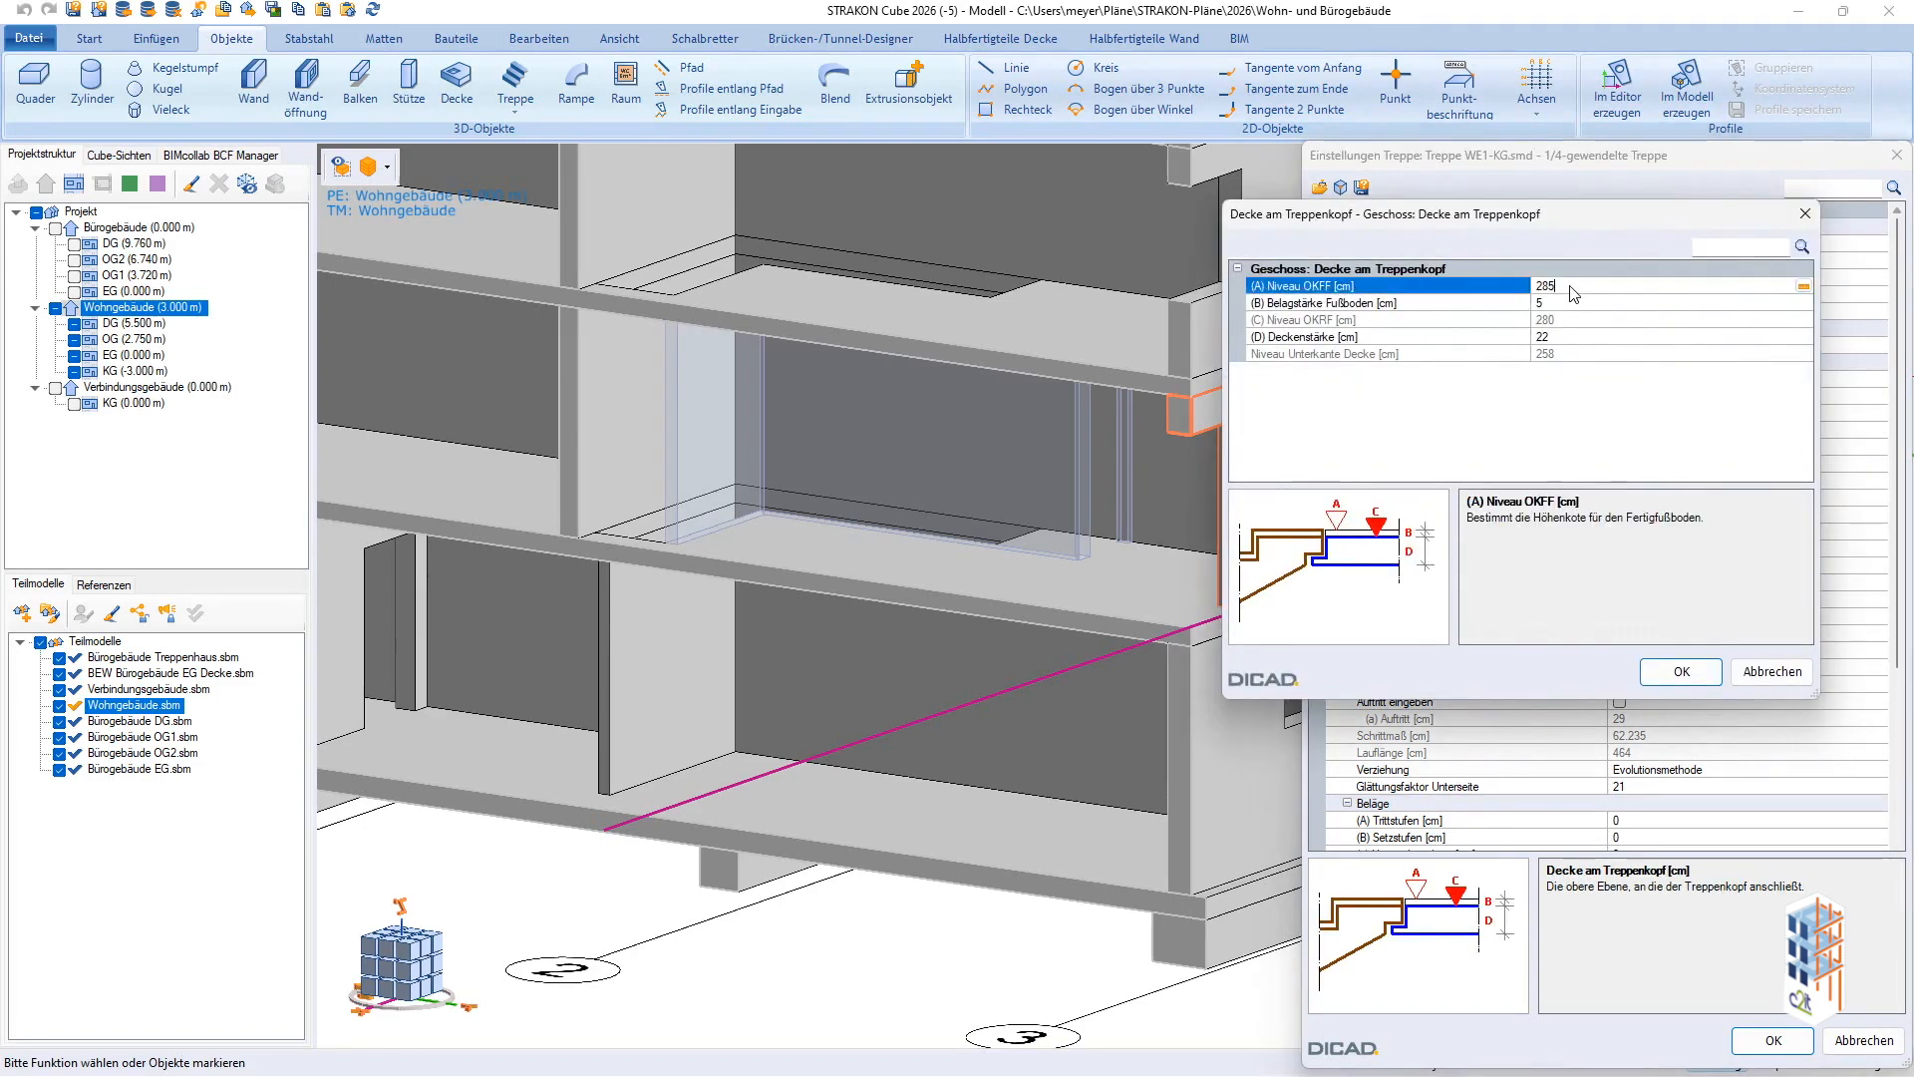
{"action": "type", "text": "304"}
{"action": "left_click", "coordinate": [1556, 338]}
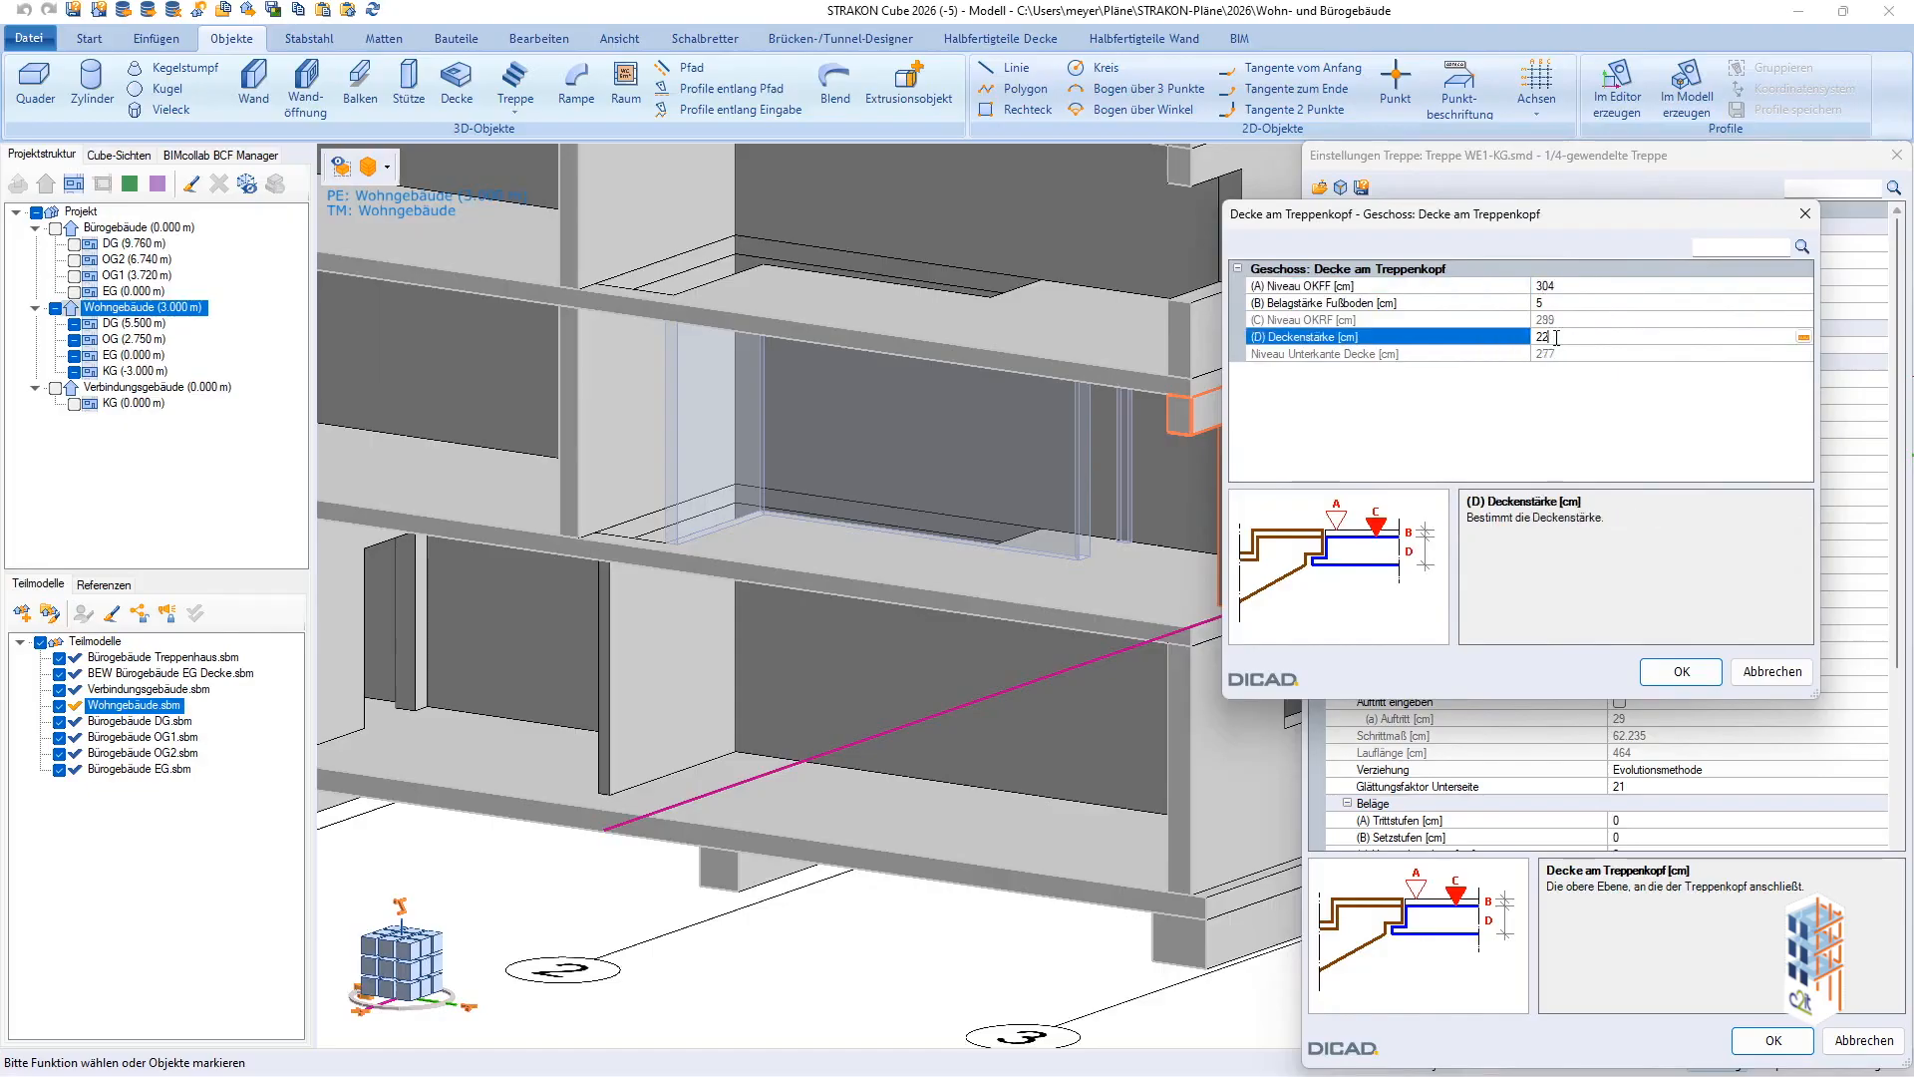
{"action": "type", "text": "21"}
{"action": "left_click", "coordinate": [1657, 670]}
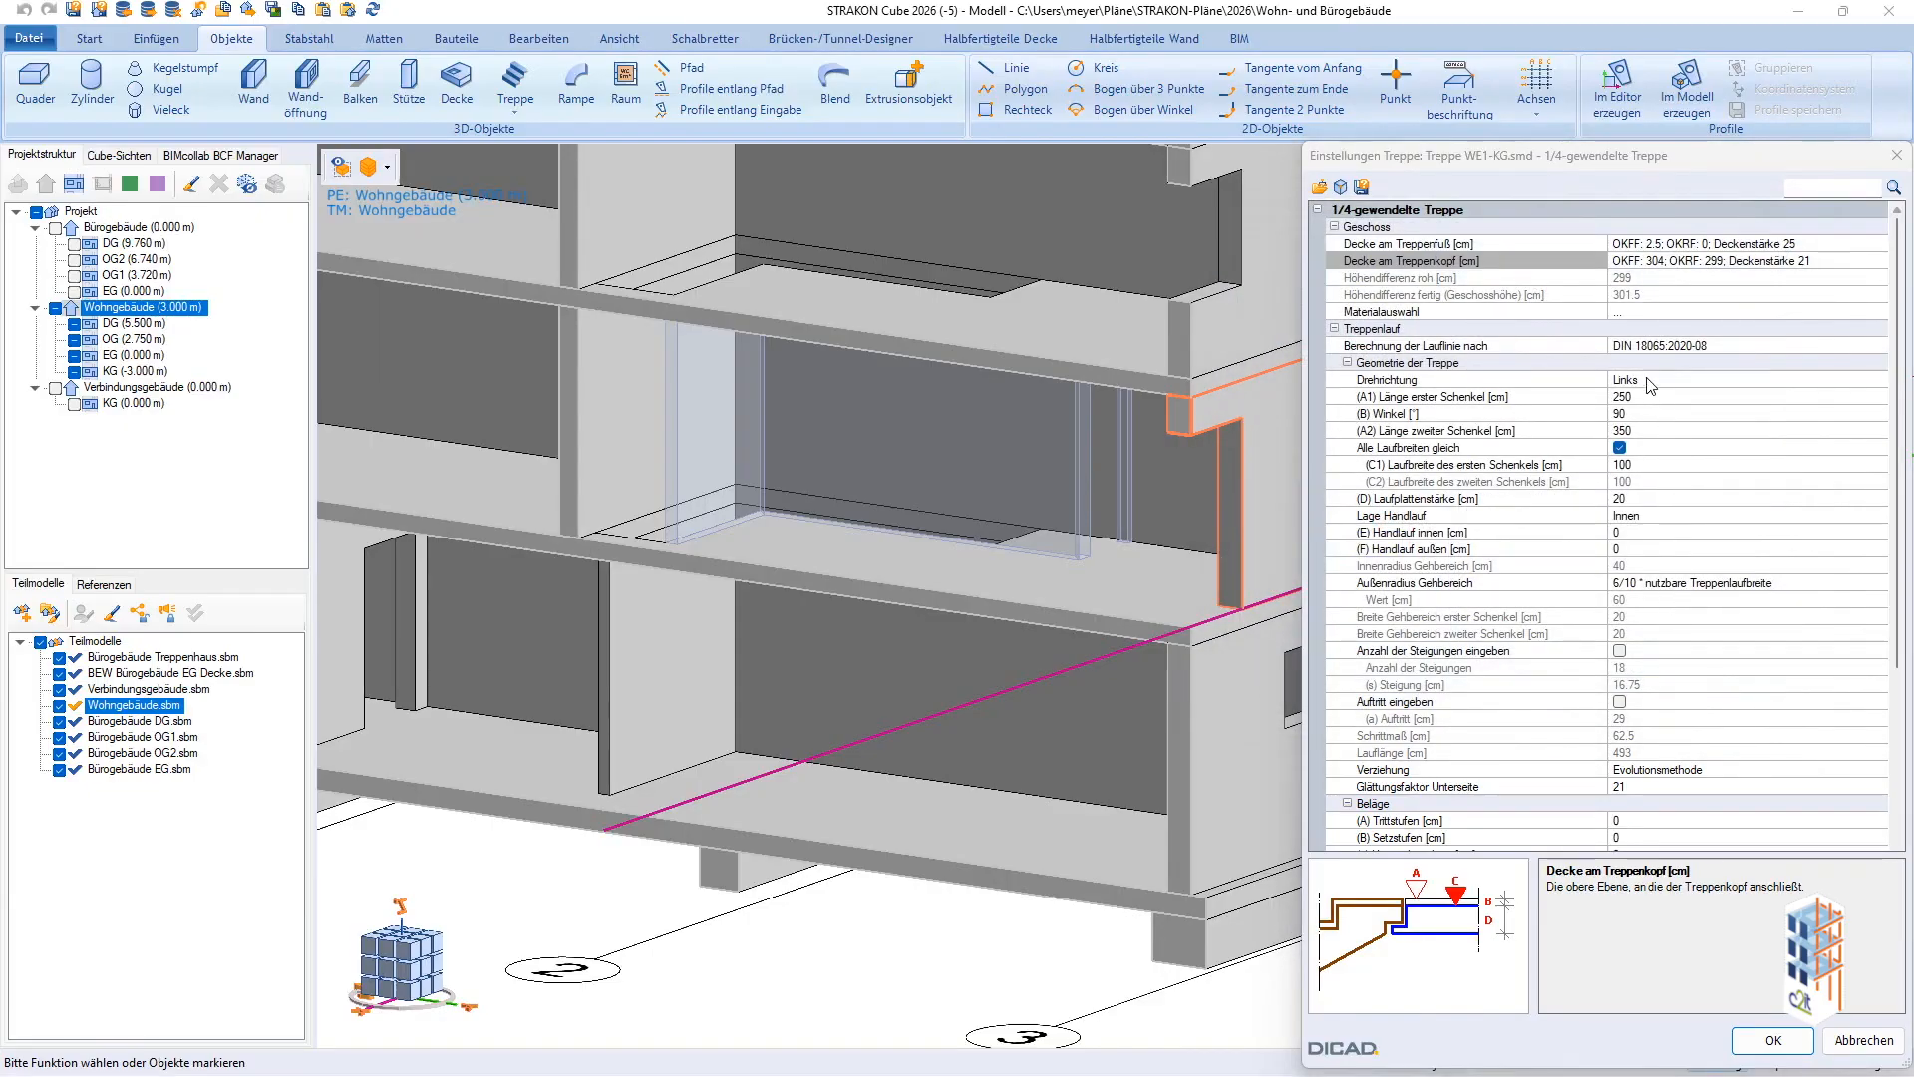
Set the stair's turning direction to Rechts and accept the Stumpfer Fuß settings for the stair foot.
{"action": "double_click", "coordinate": [1644, 380]}
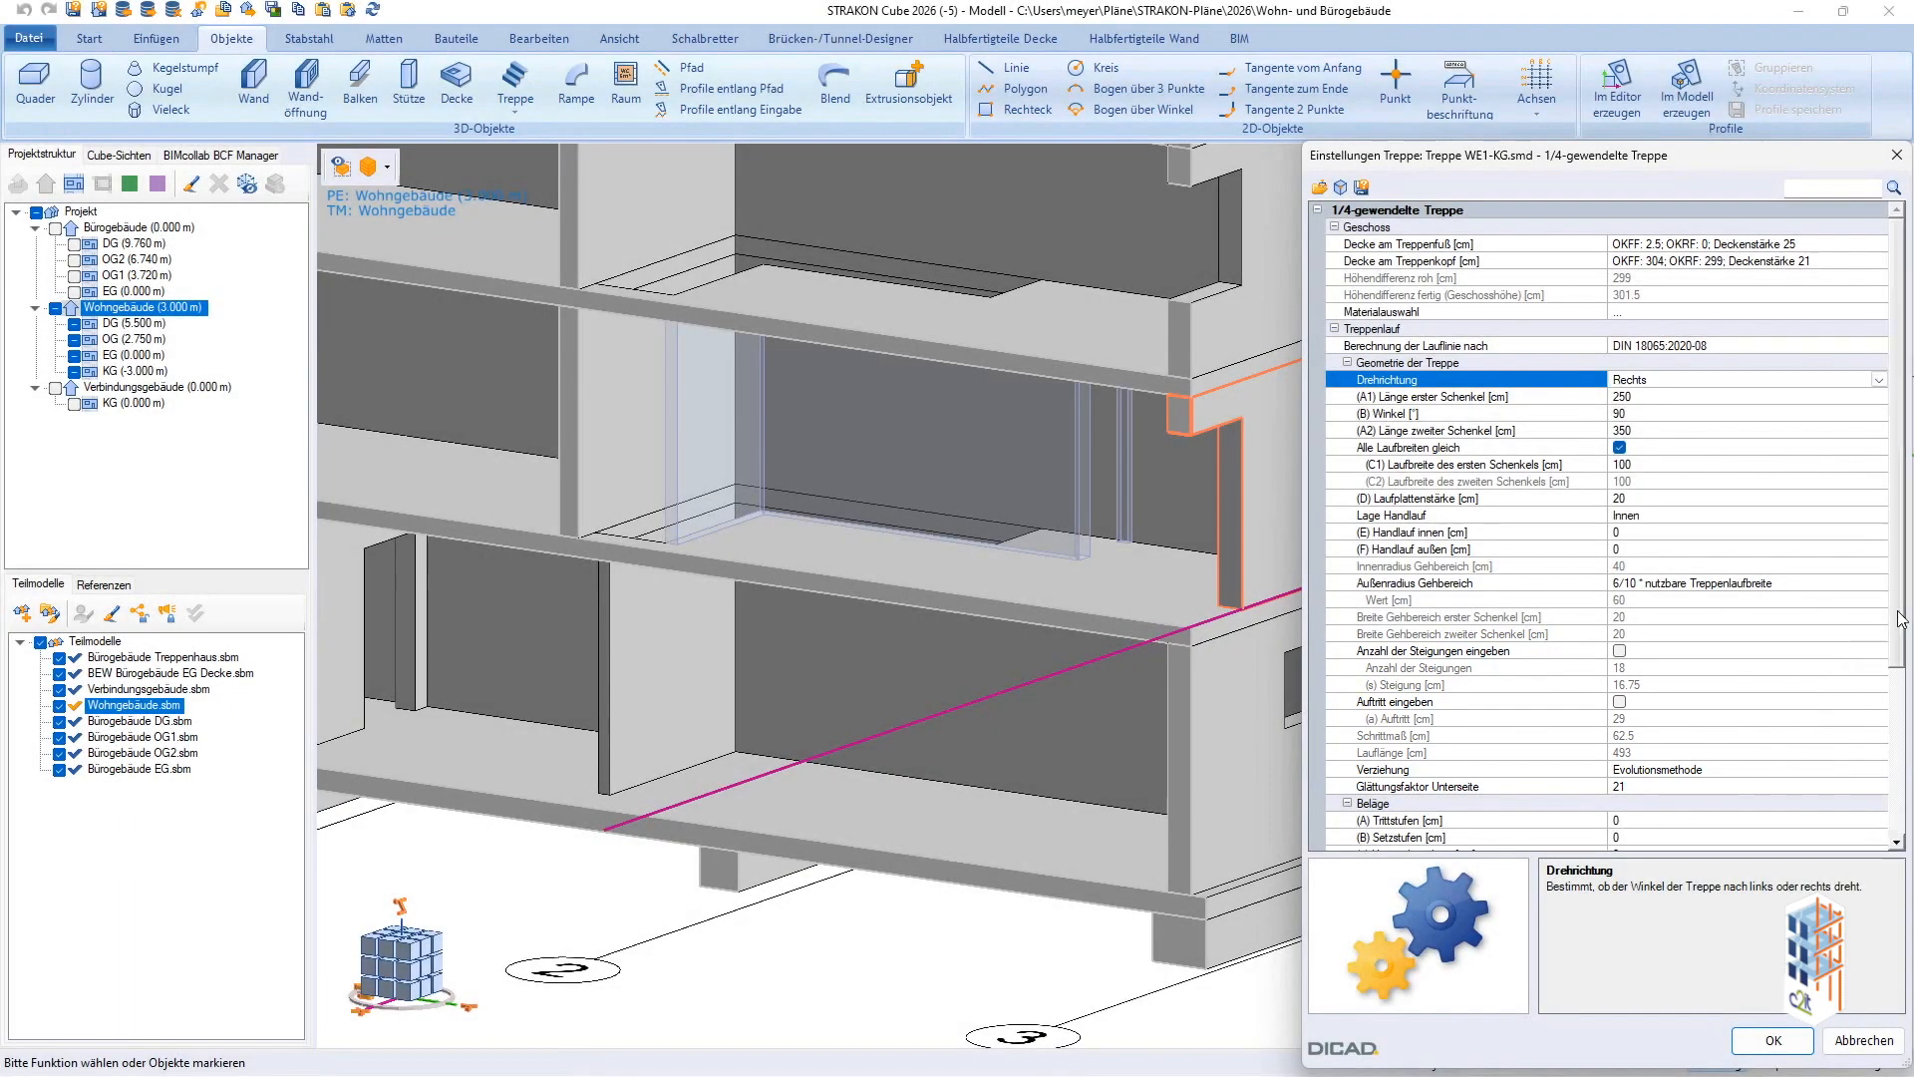
{"action": "scroll", "coordinate": [1898, 837], "scroll_direction": "down", "scroll_amount": 5}
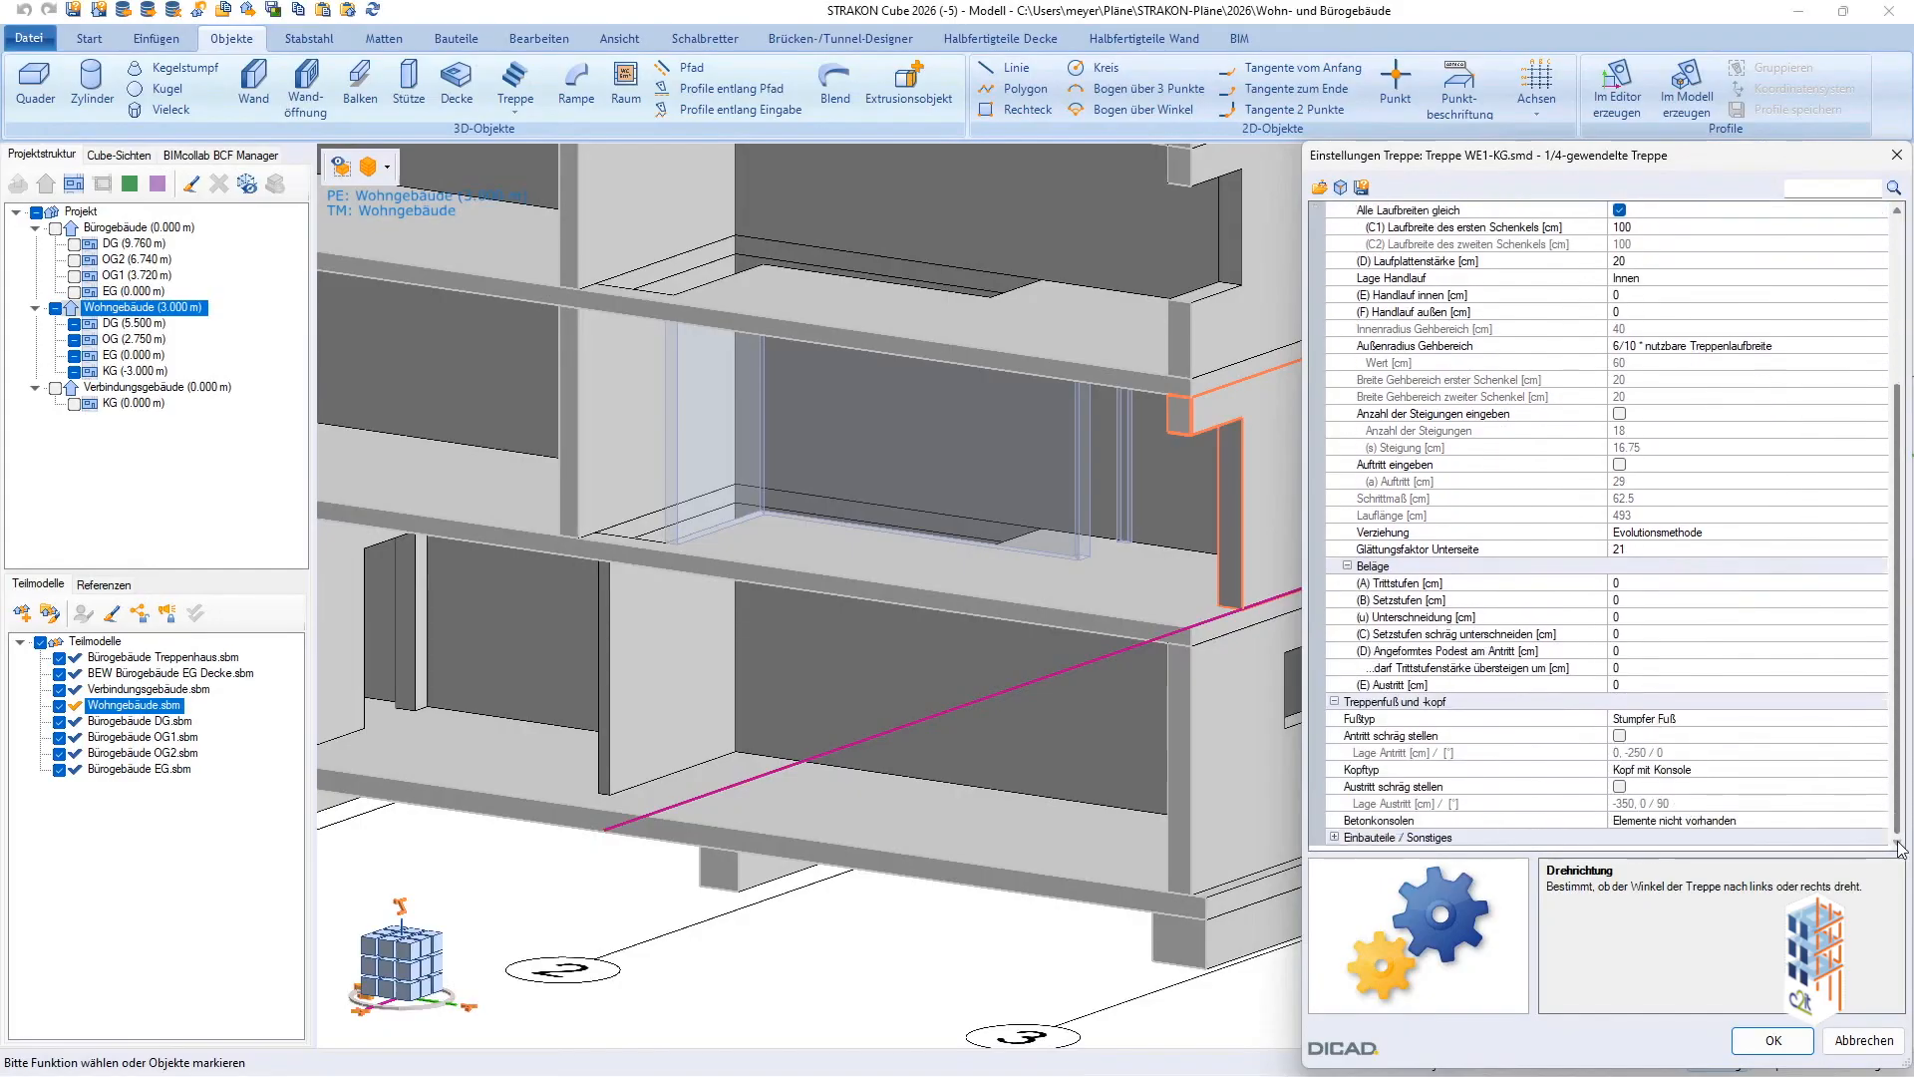
{"action": "left_click", "coordinate": [1785, 717]}
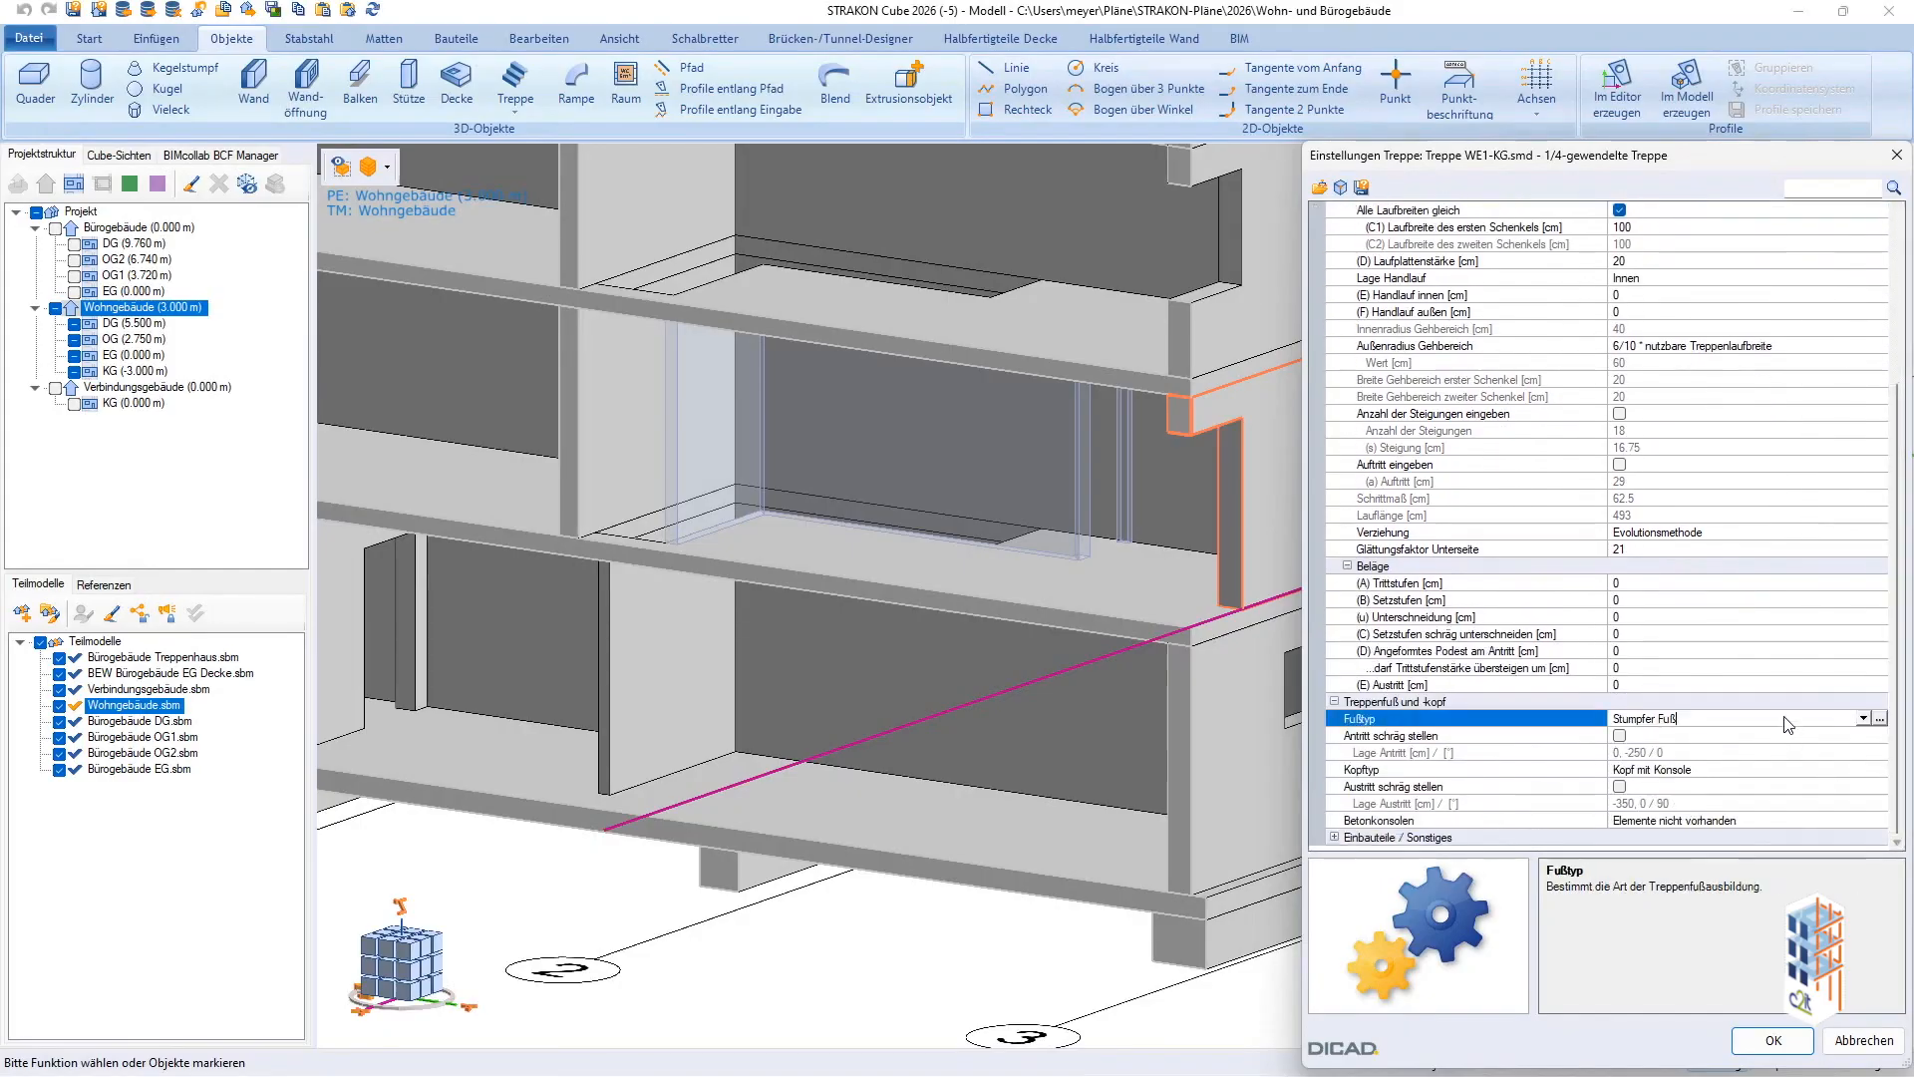
{"action": "left_click", "coordinate": [1879, 719]}
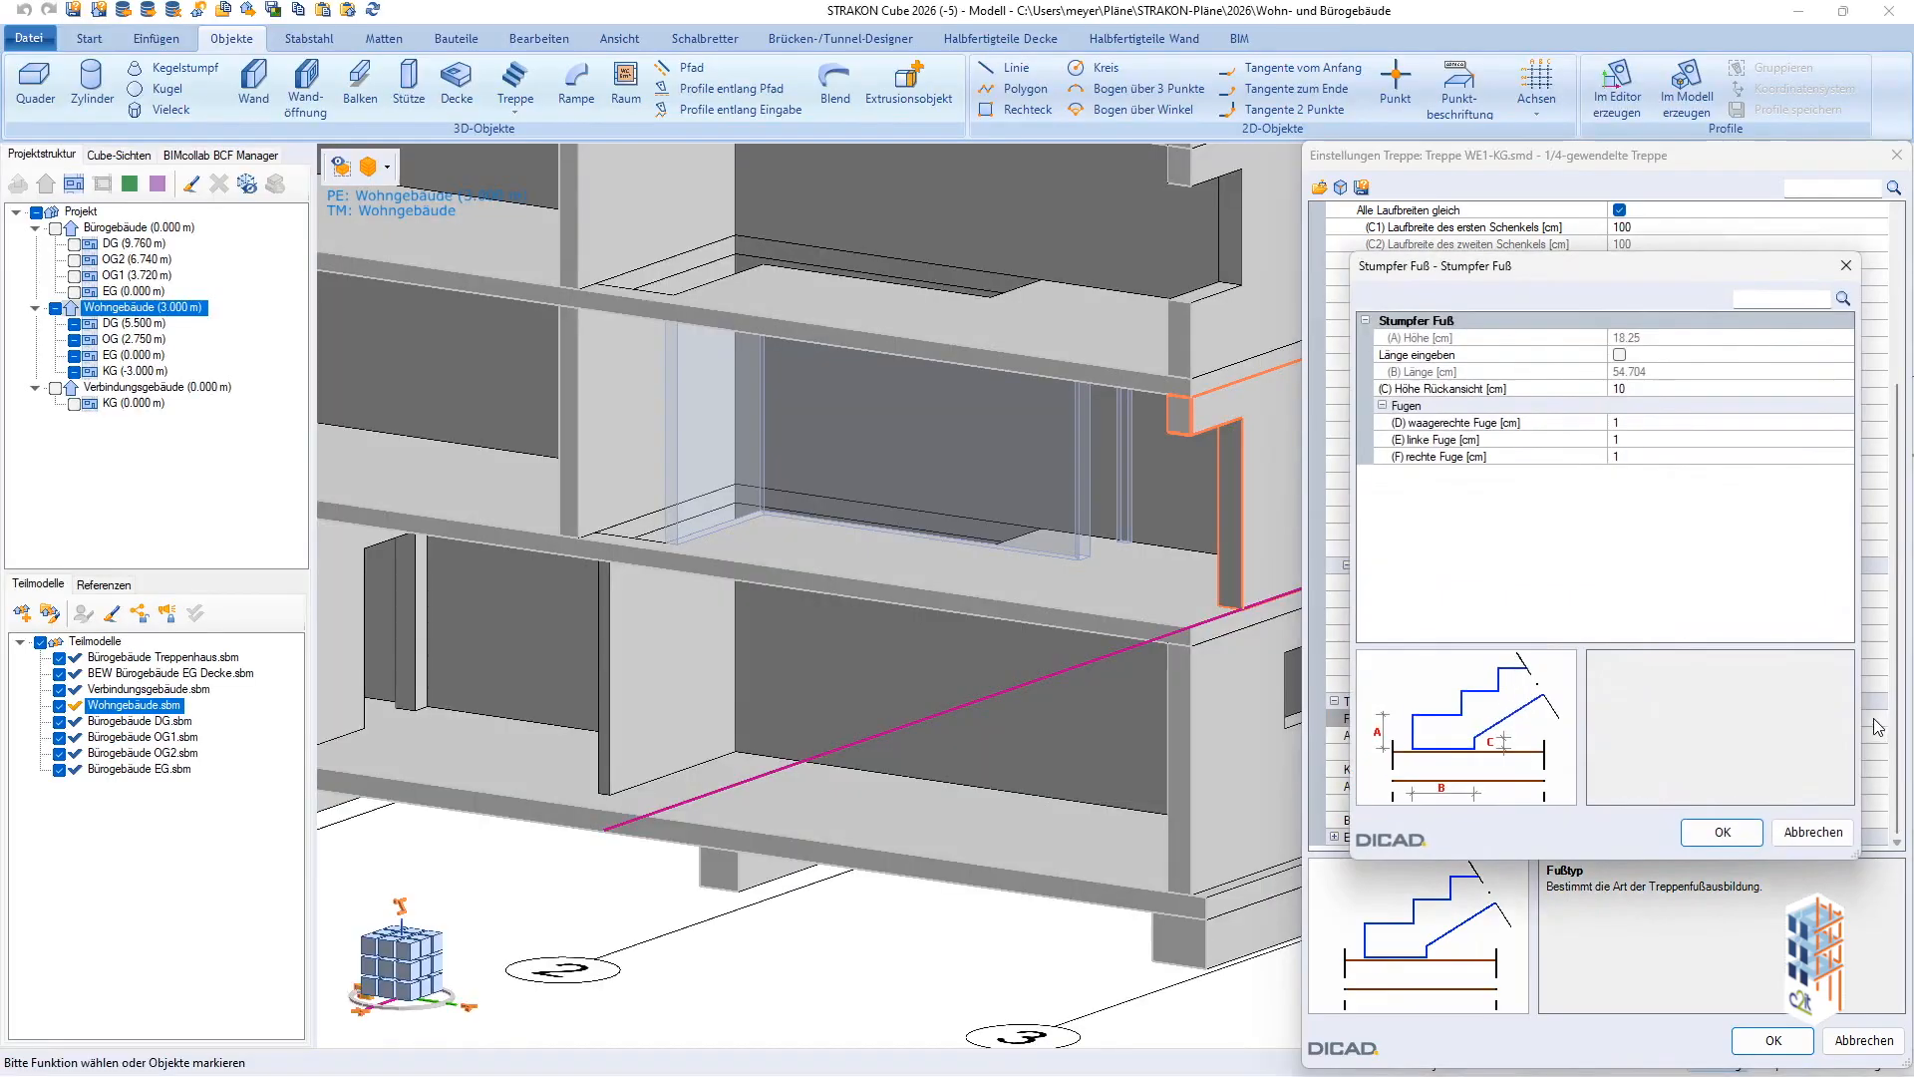
{"action": "left_click", "coordinate": [1725, 829]}
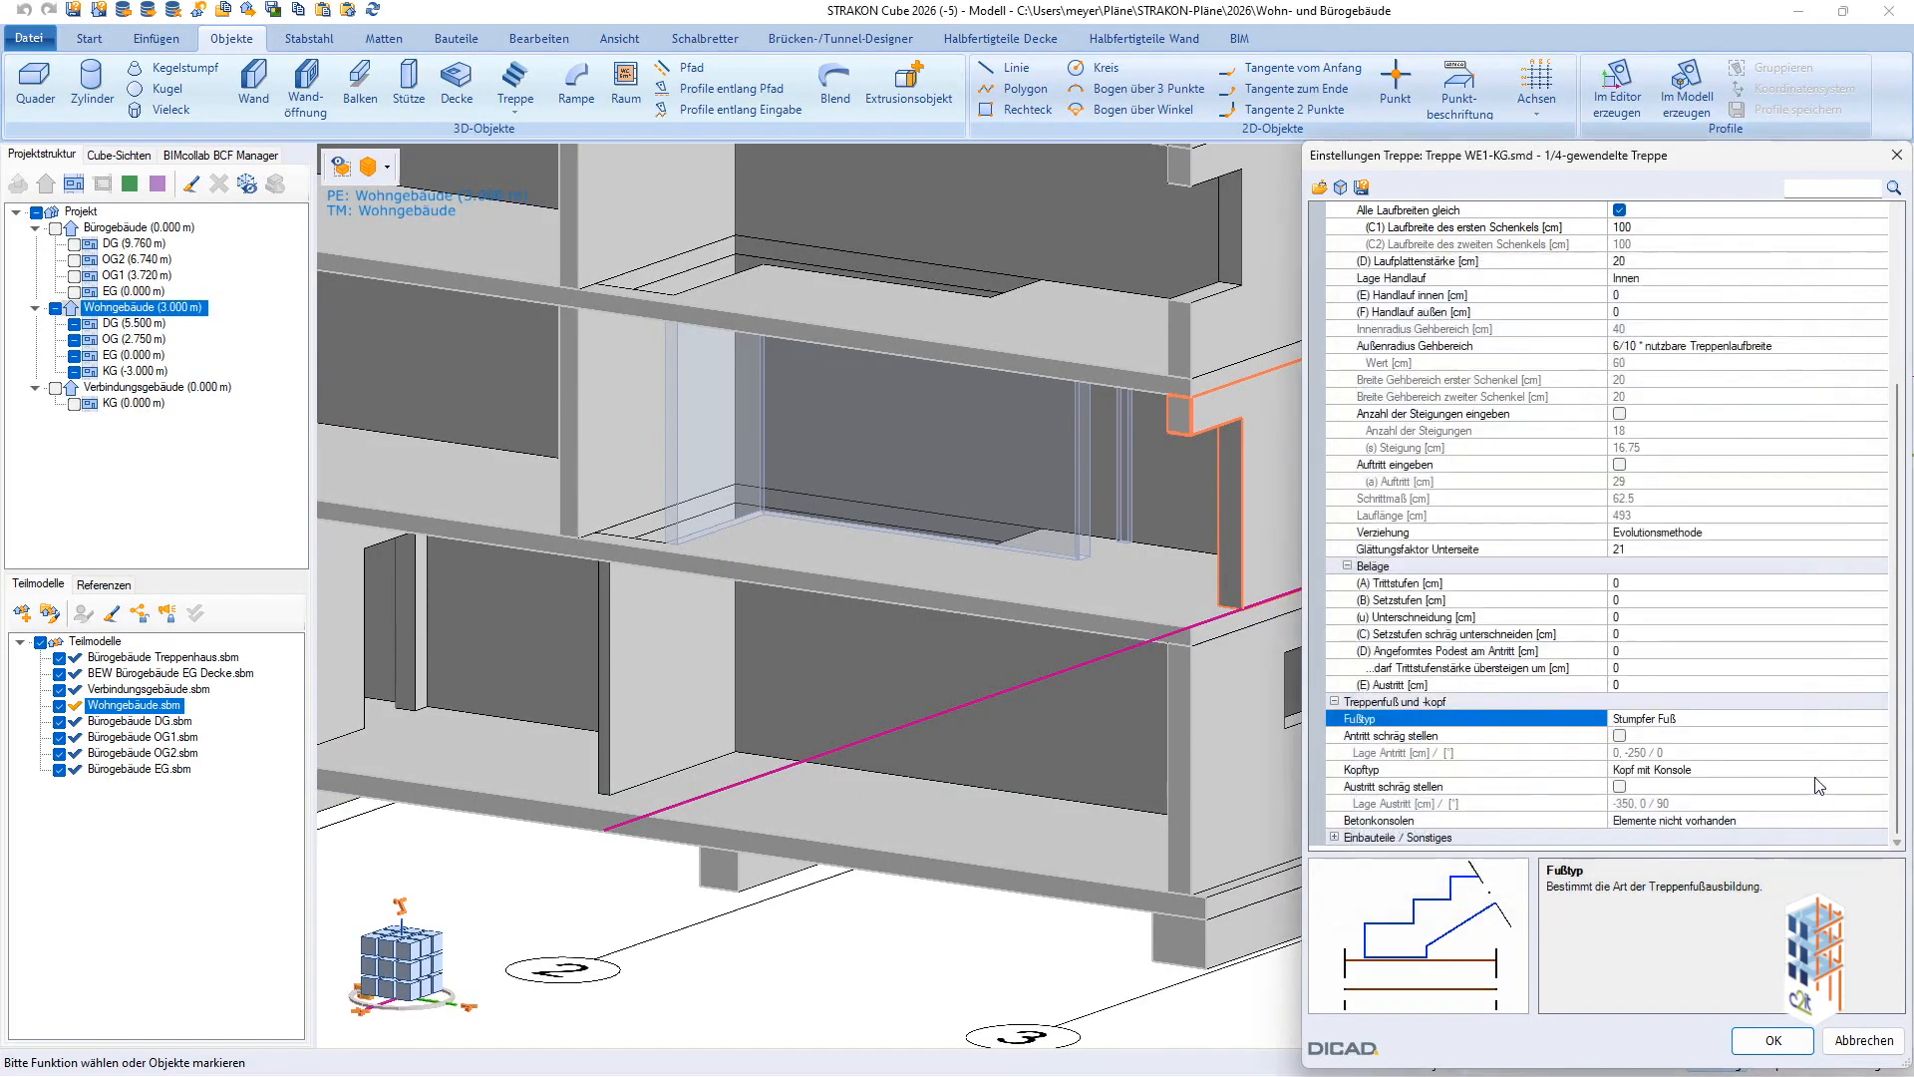
For the Kopf mit Konsole, set the slab's corbel notch height to 14 cm and the landing length to 45 cm, and accept the stair settings.
{"action": "left_click", "coordinate": [1820, 770]}
{"action": "left_click", "coordinate": [1880, 771]}
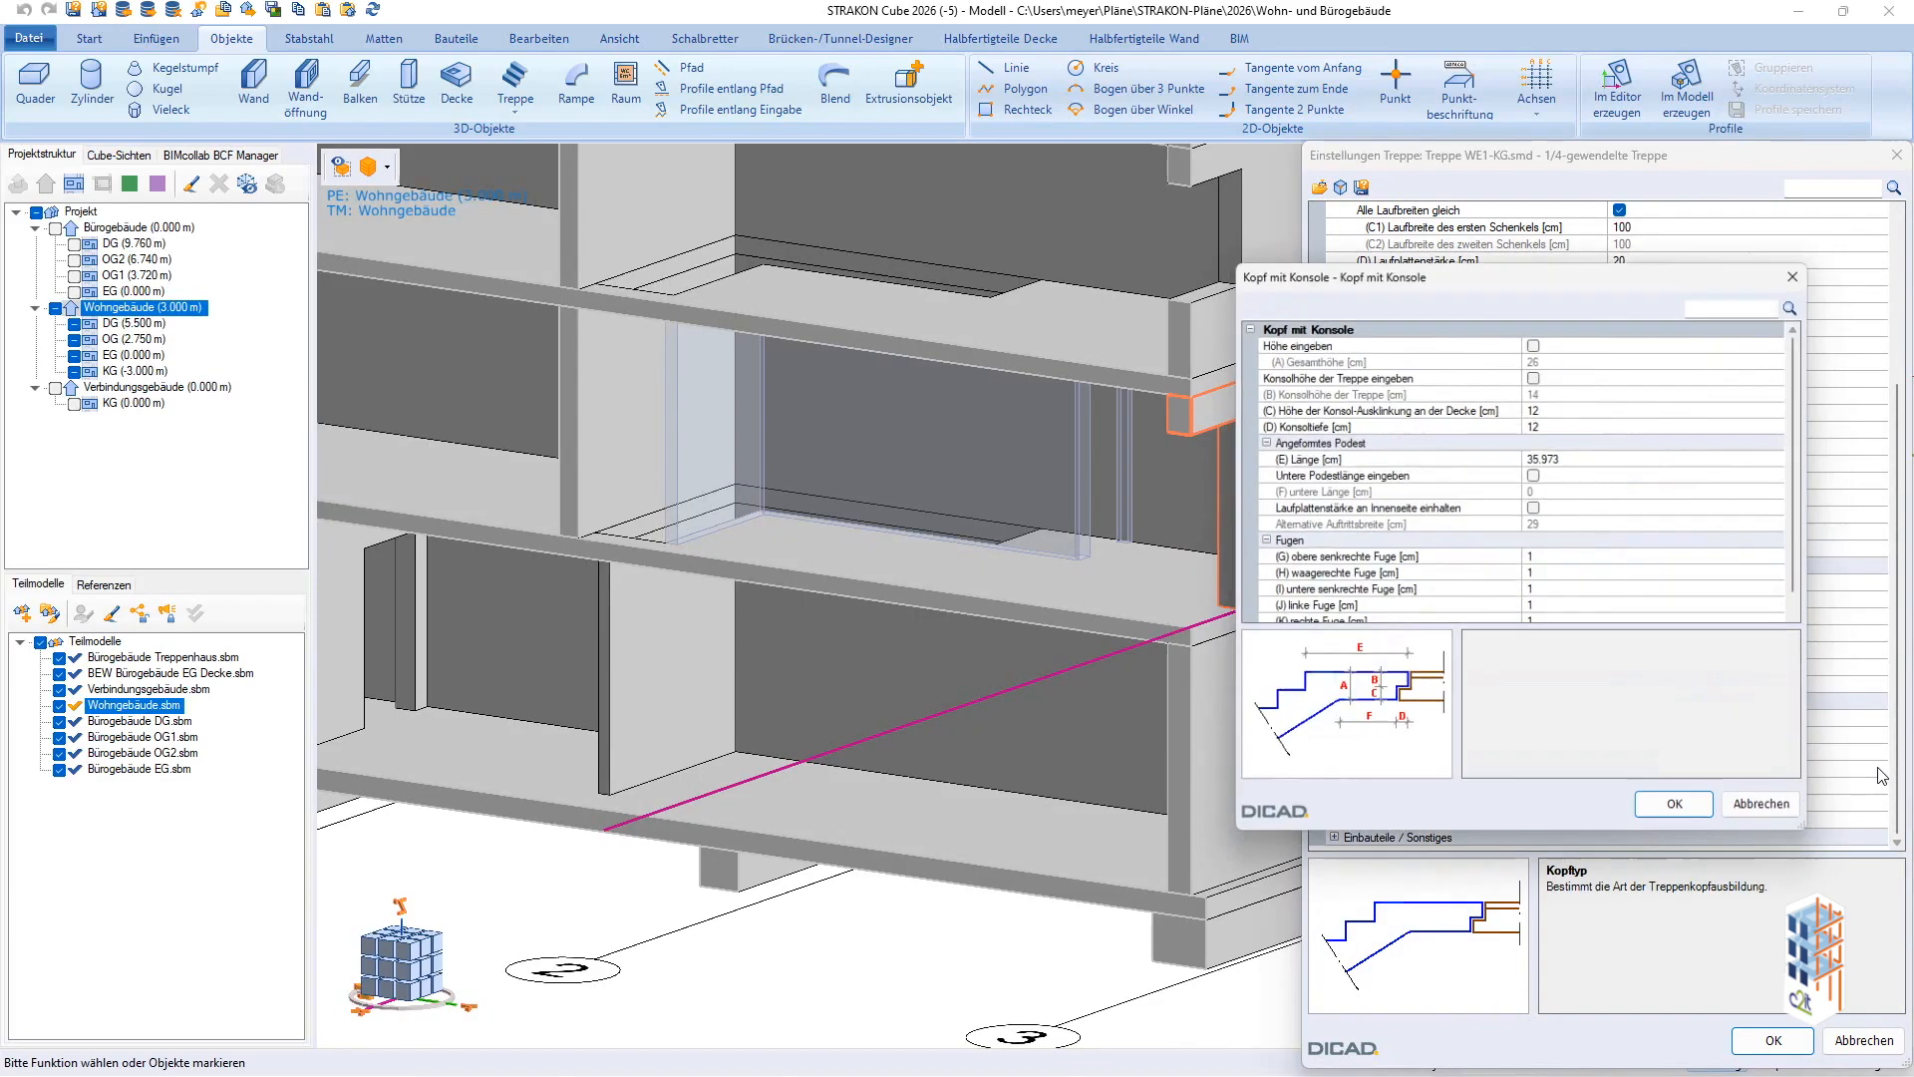
{"action": "left_click", "coordinate": [1558, 404]}
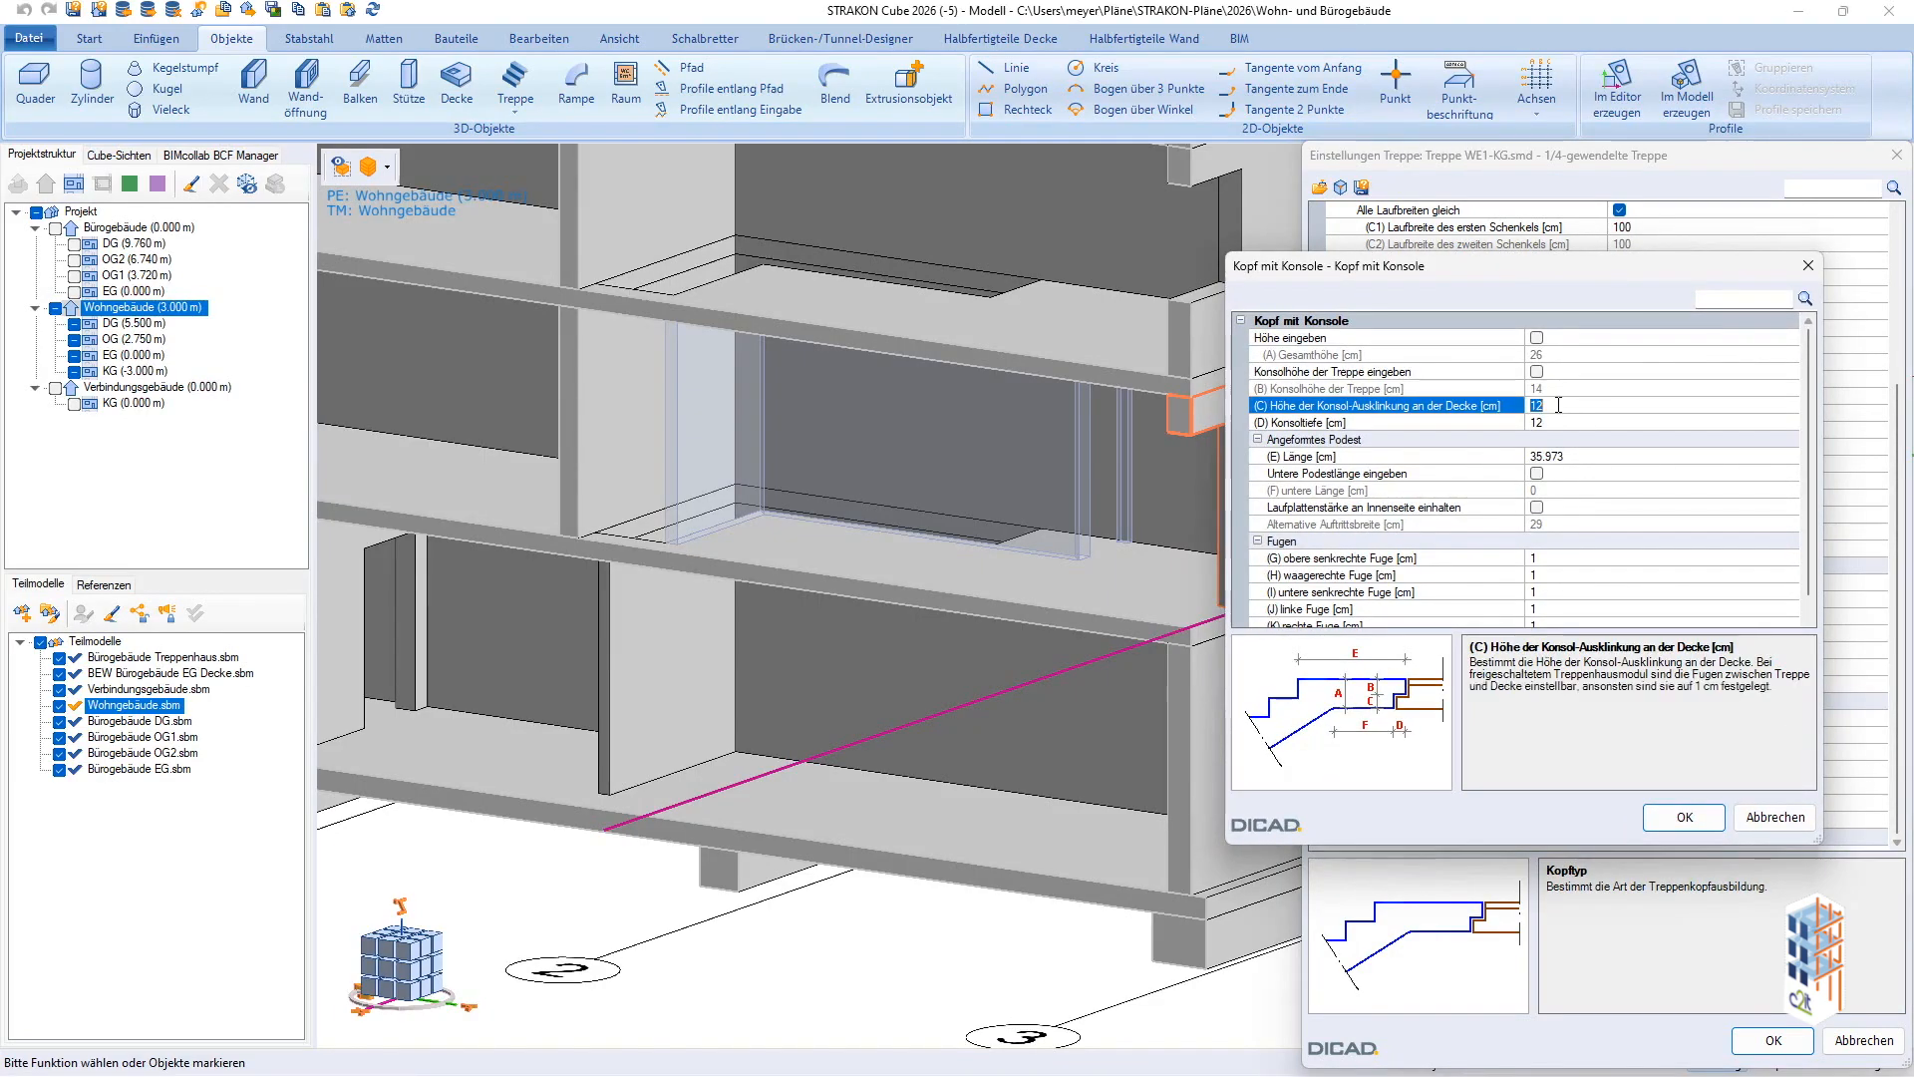
{"action": "left_click", "coordinate": [1573, 457]}
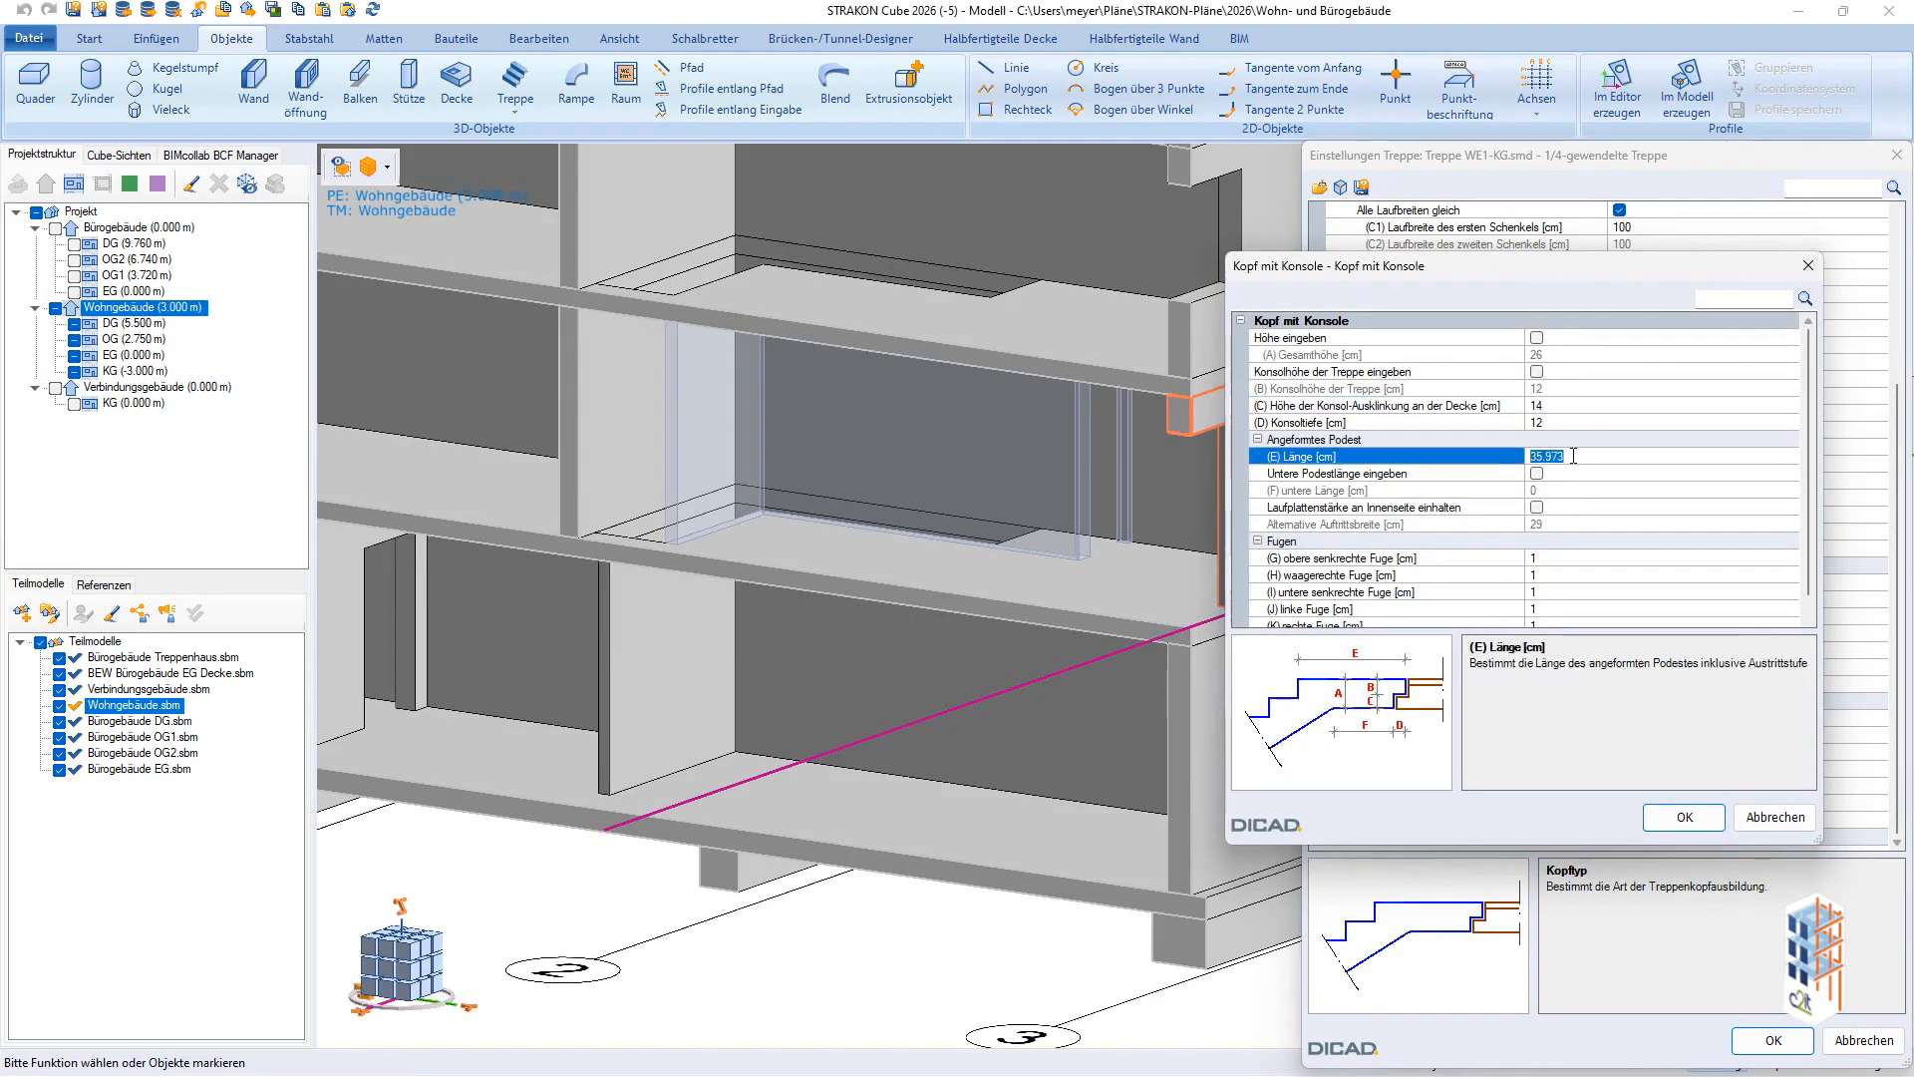
{"action": "type", "text": "45"}
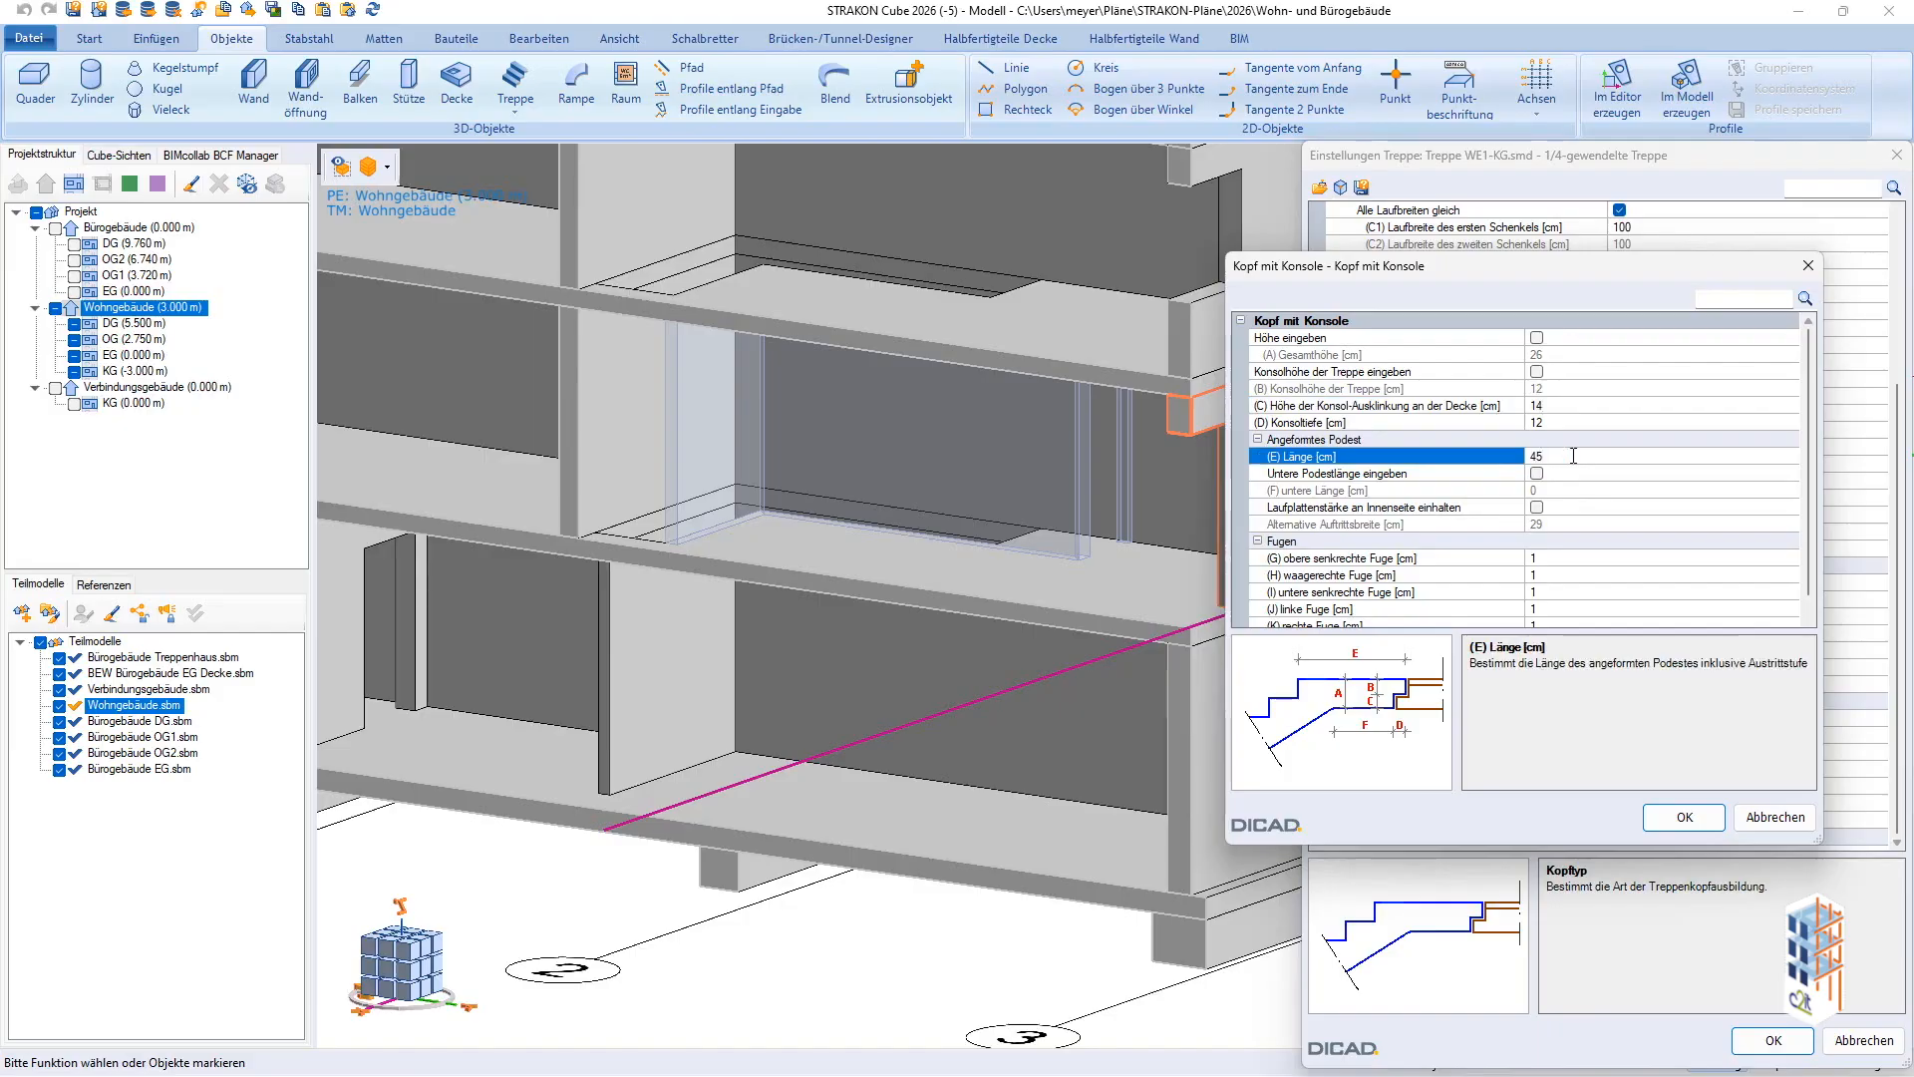
{"action": "left_click", "coordinate": [1685, 817]}
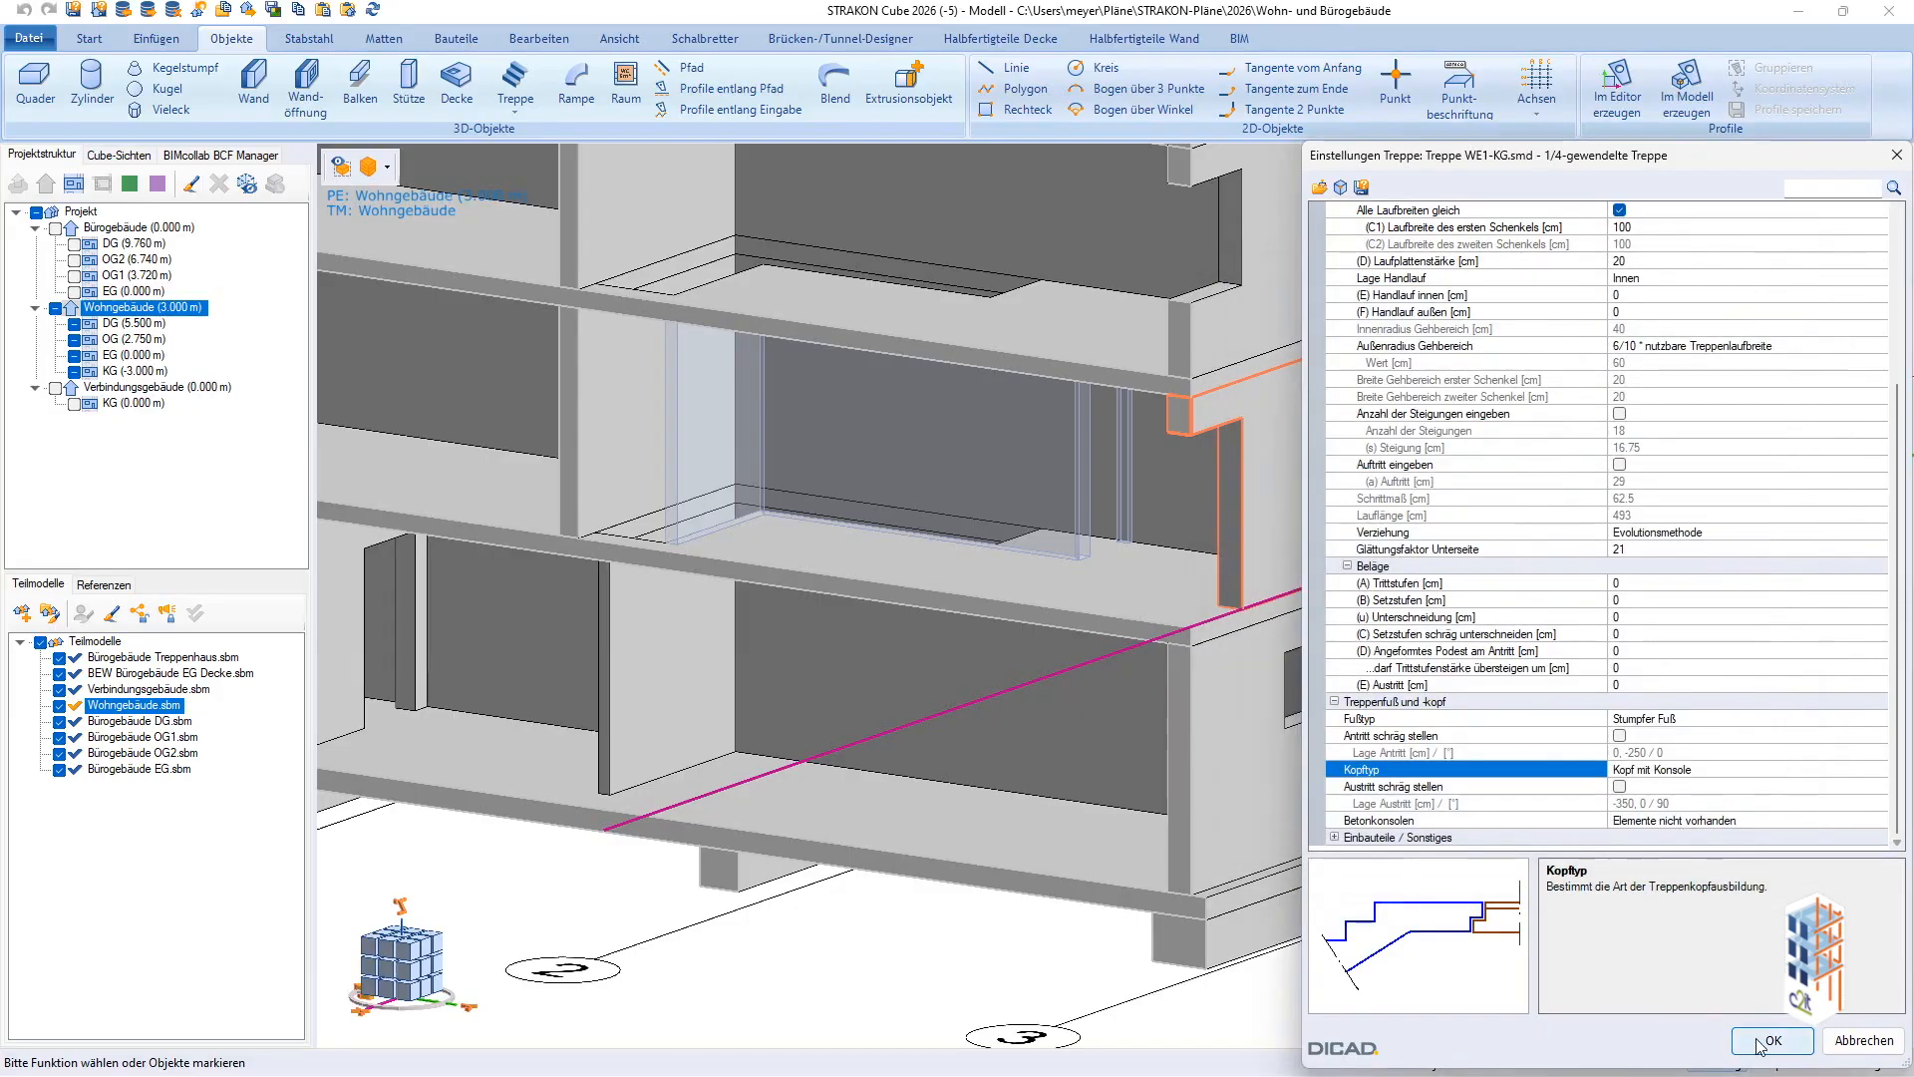
{"action": "left_click", "coordinate": [1769, 1040]}
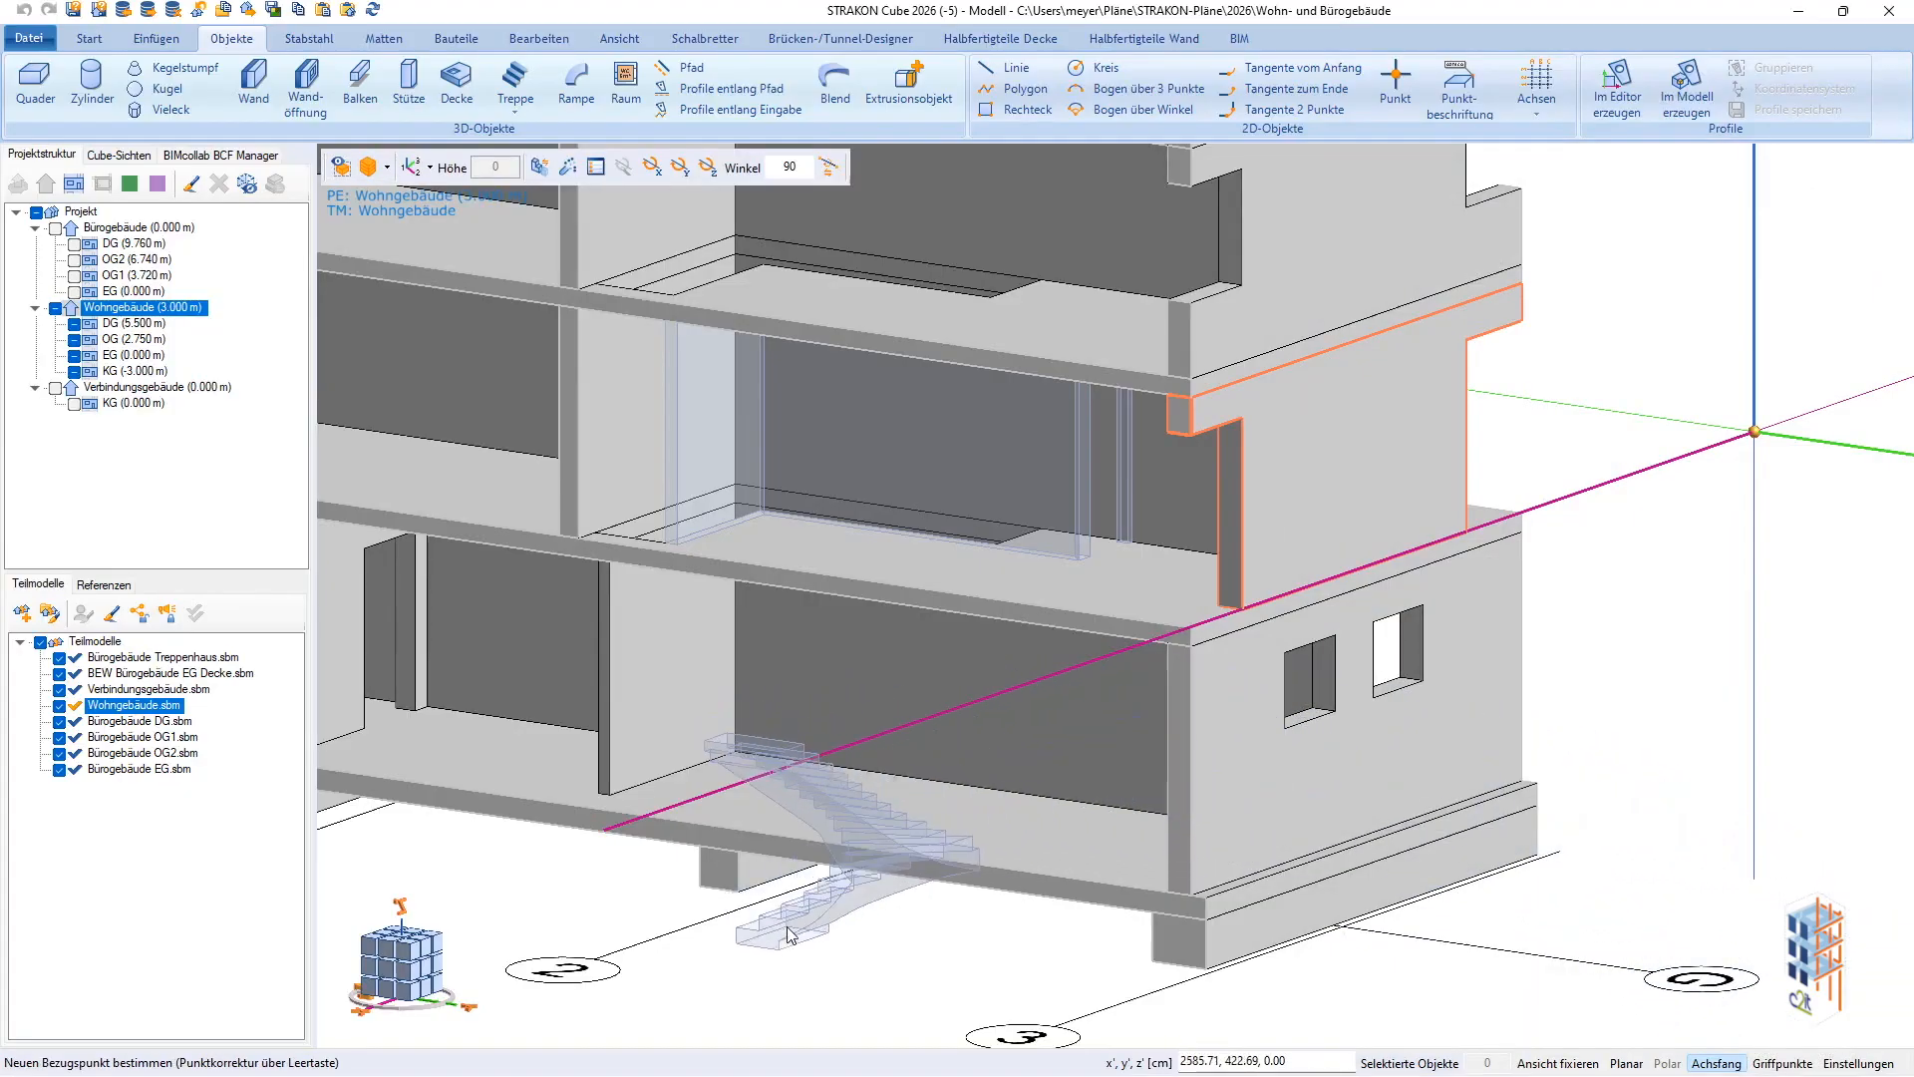
Rotate the stair about the z-axis and place it in the basement, offset 1 cm along y' from the wall's lower corner.
{"action": "key", "text": "z"}
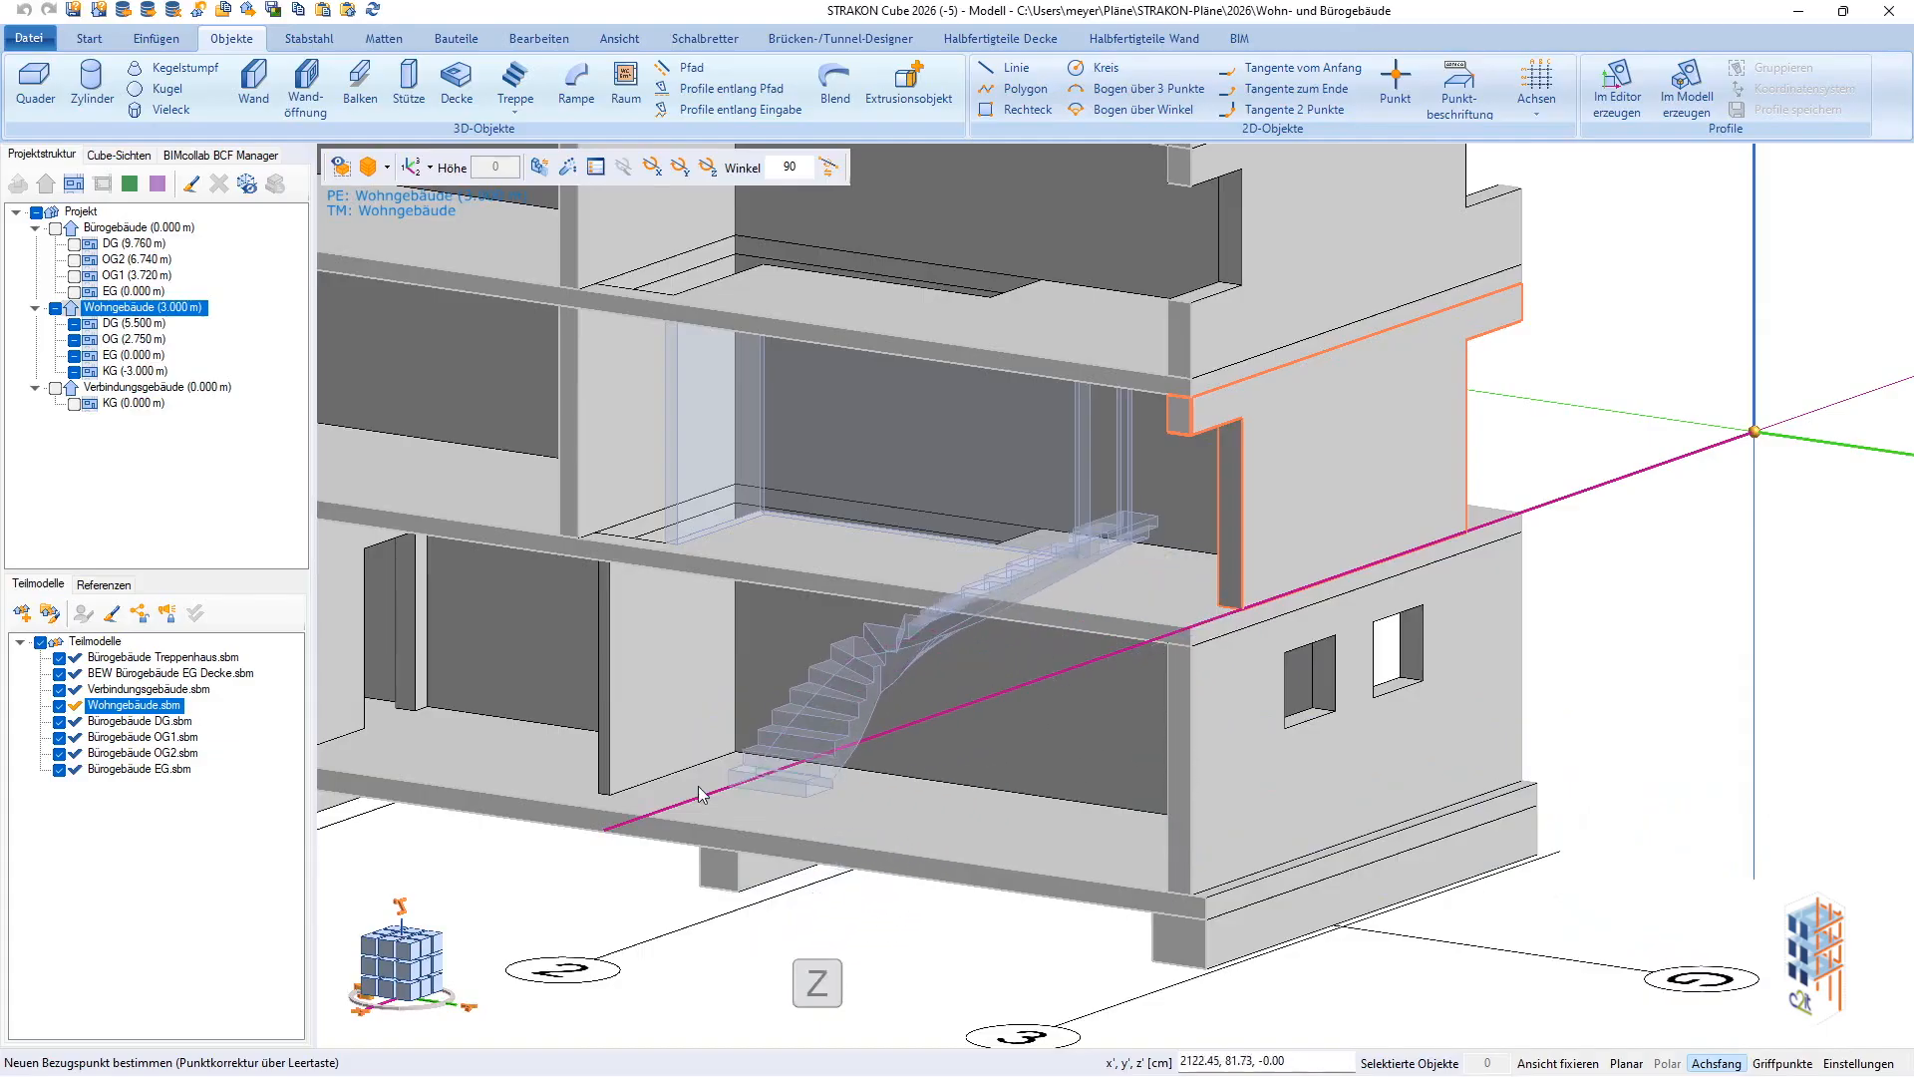
{"action": "key", "text": "space"}
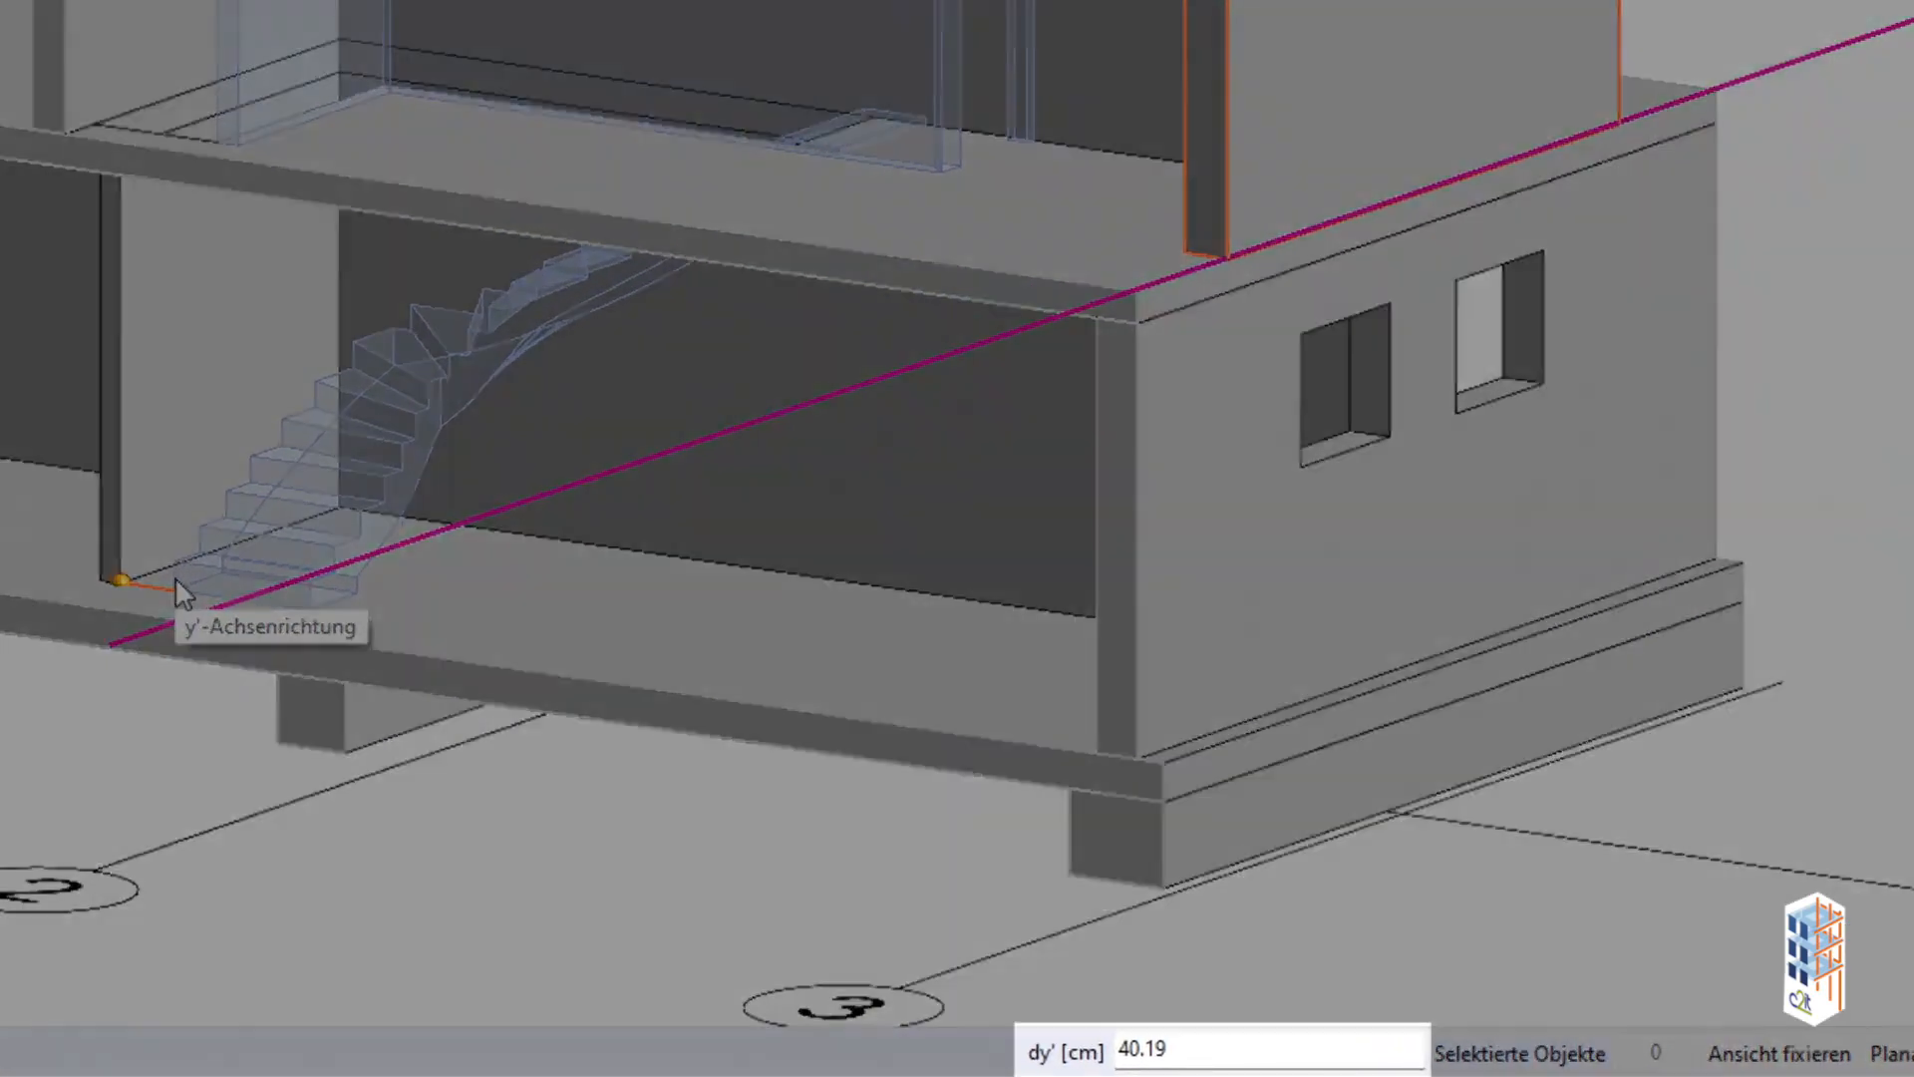
{"action": "type", "text": "1"}
{"action": "key", "text": "Return"}
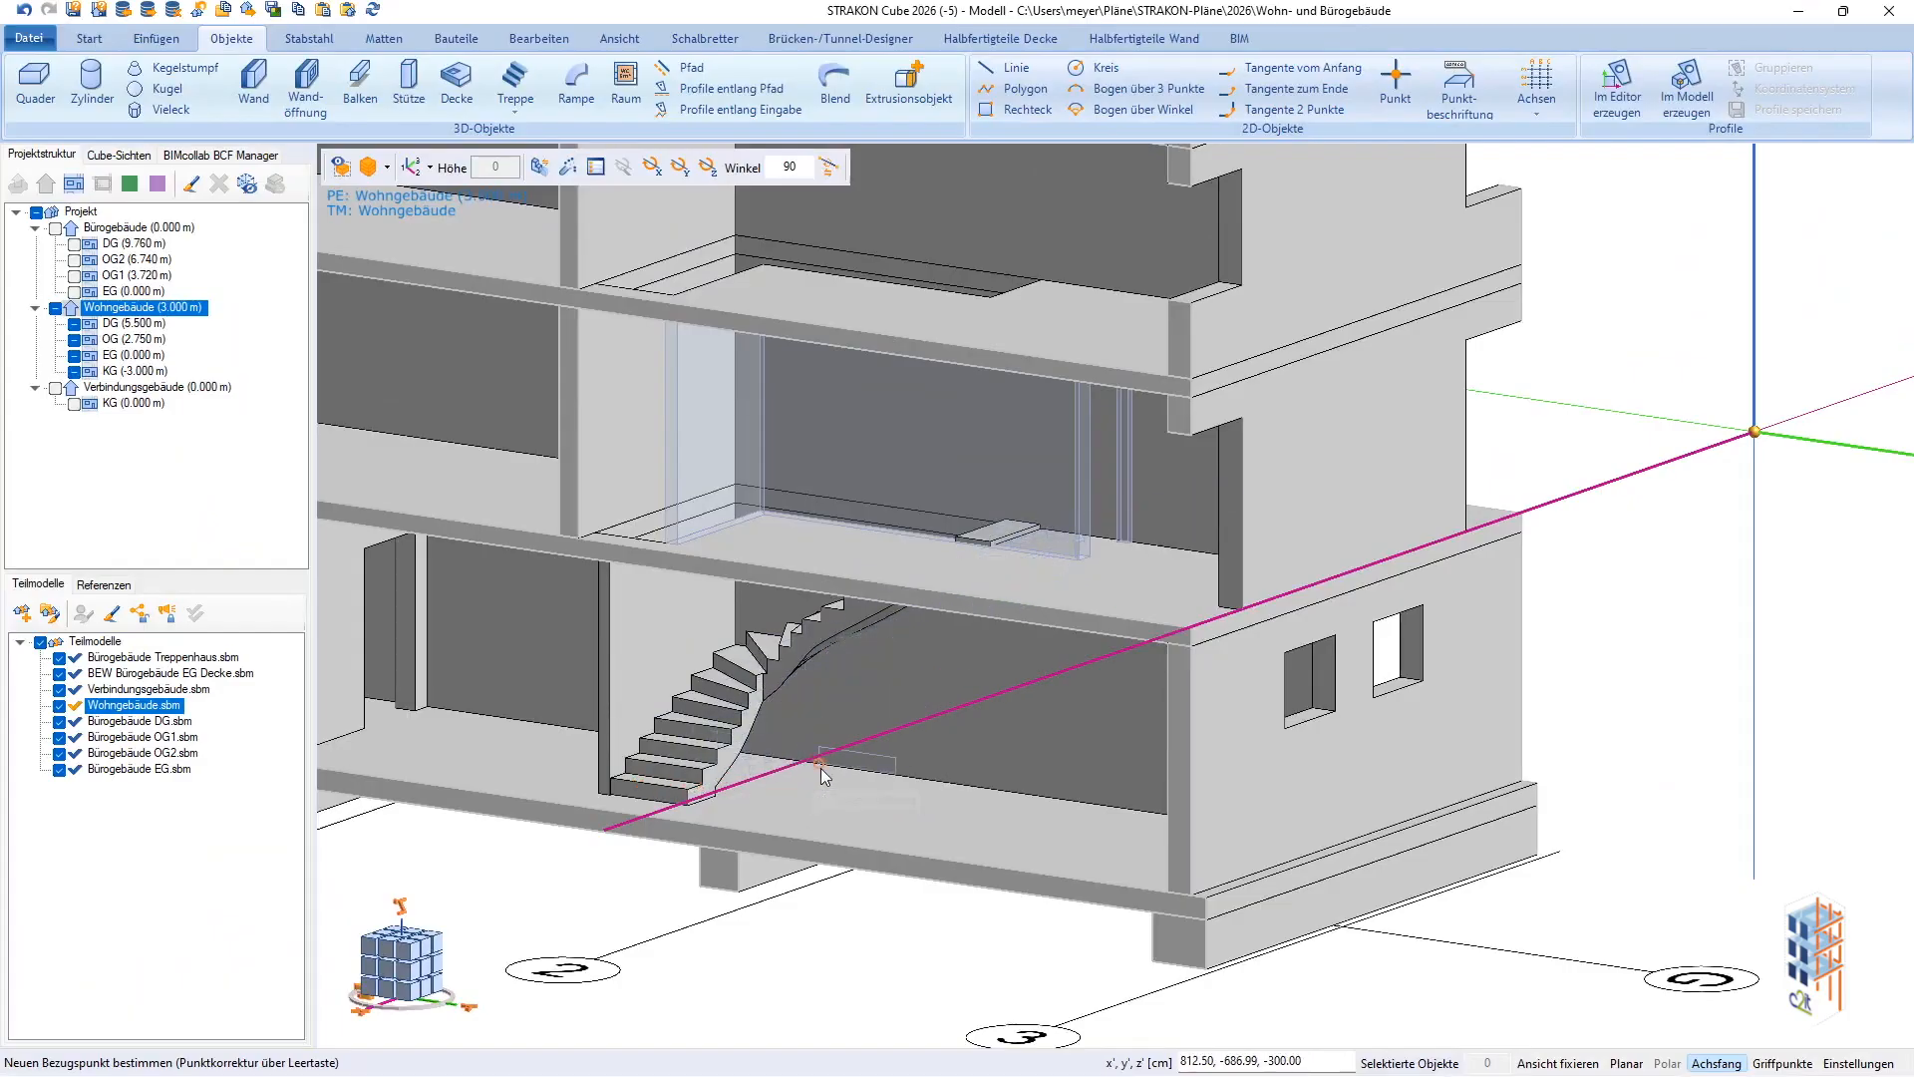
{"action": "key", "text": "Escape"}
In the placed basement stair's type parameters, set the first leg's flight width (C1) to 90 cm and accept the change.
{"action": "scroll", "coordinate": [839, 506], "scroll_direction": "up", "scroll_amount": 5}
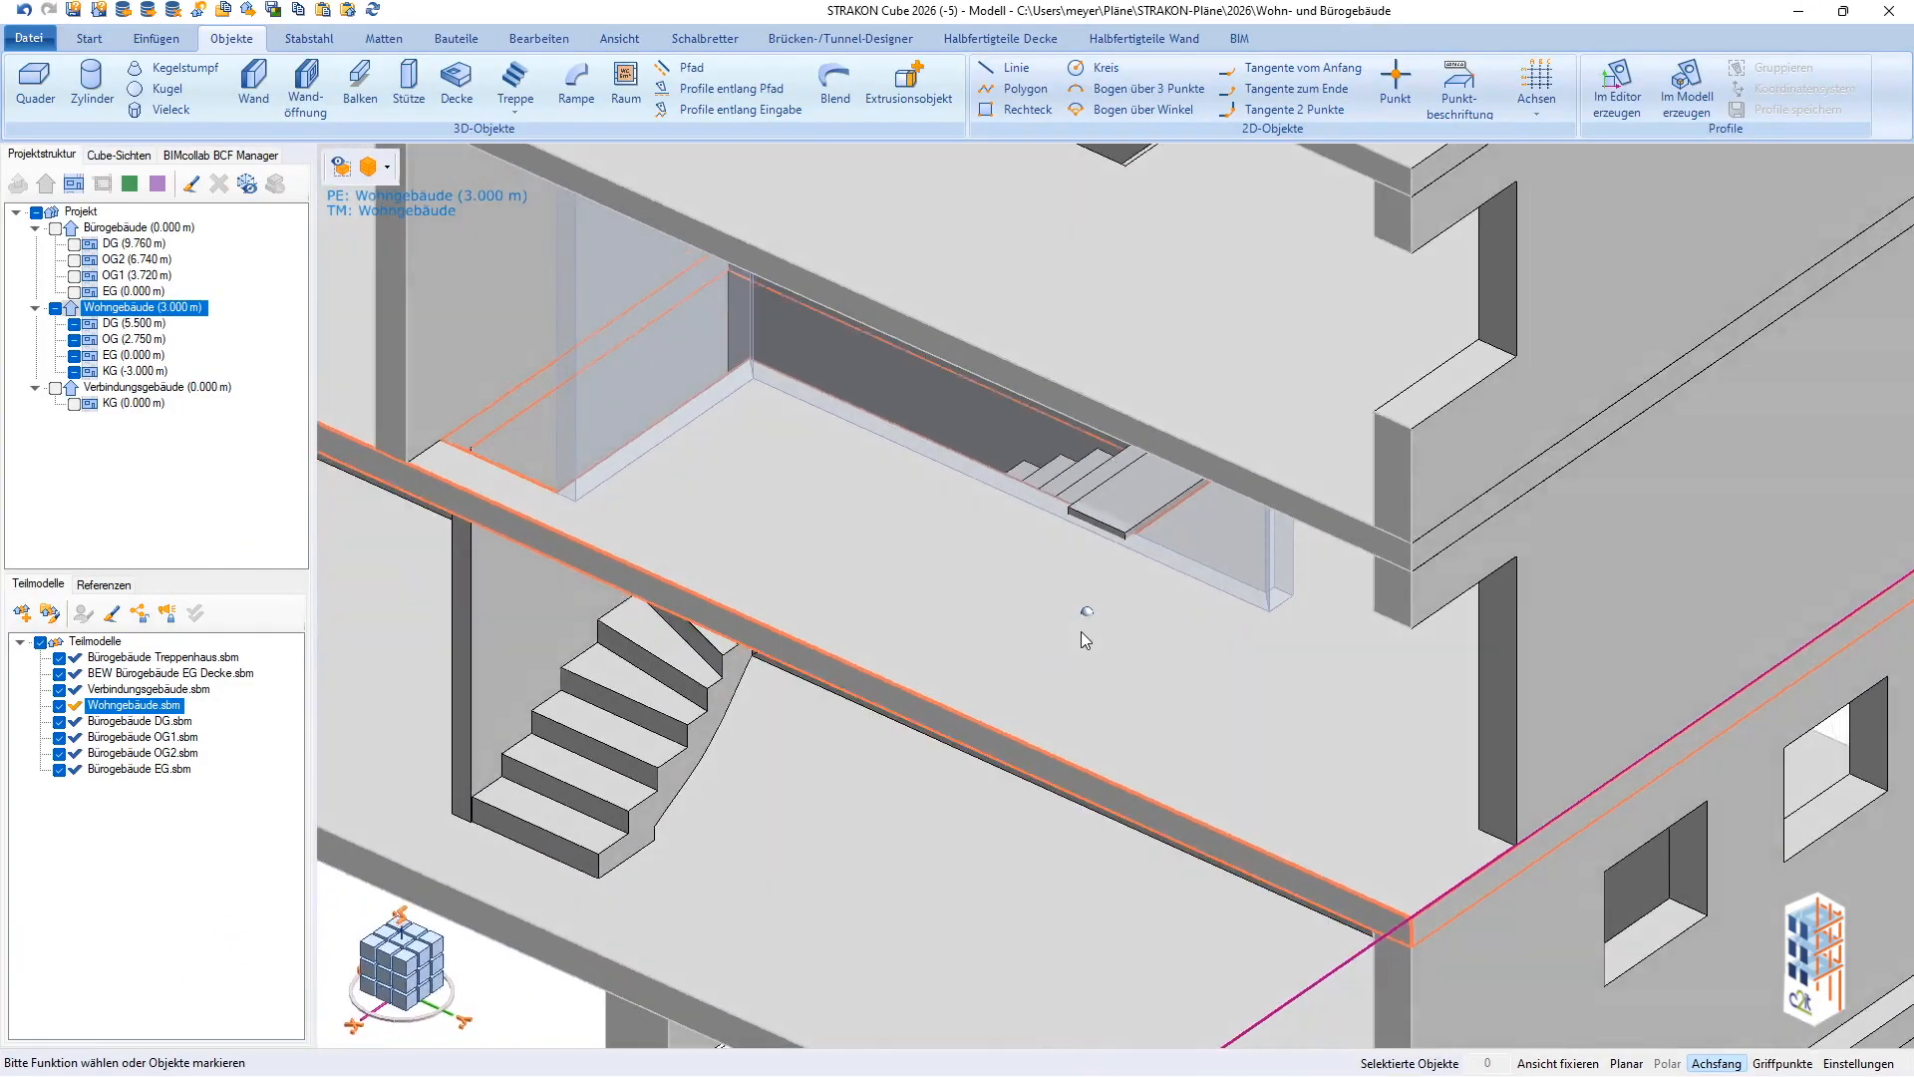
{"action": "mouse_move", "coordinate": [1085, 638]}
{"action": "middle_mouse_down"}
{"action": "mouse_move", "coordinate": [1030, 637]}
{"action": "mouse_move", "coordinate": [1090, 619]}
{"action": "middle_mouse_up"}
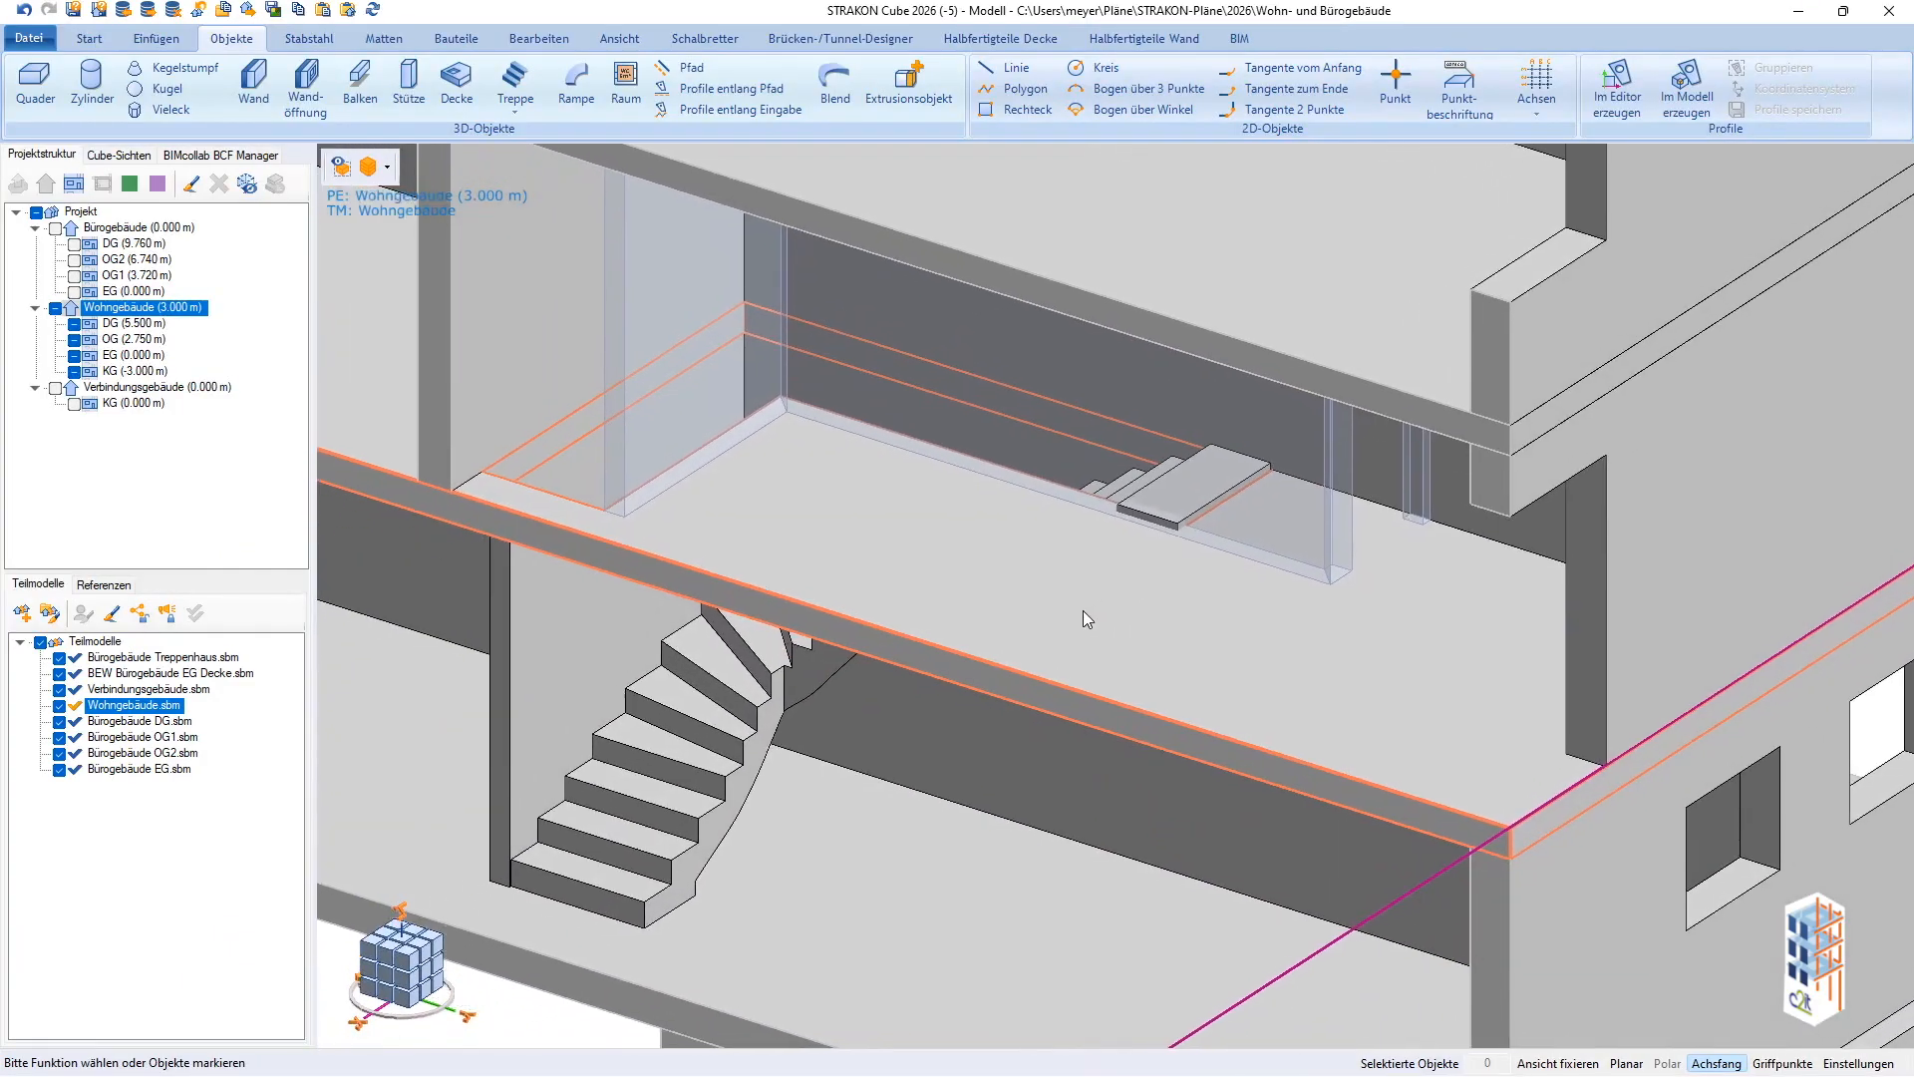
{"action": "left_click", "coordinate": [693, 735]}
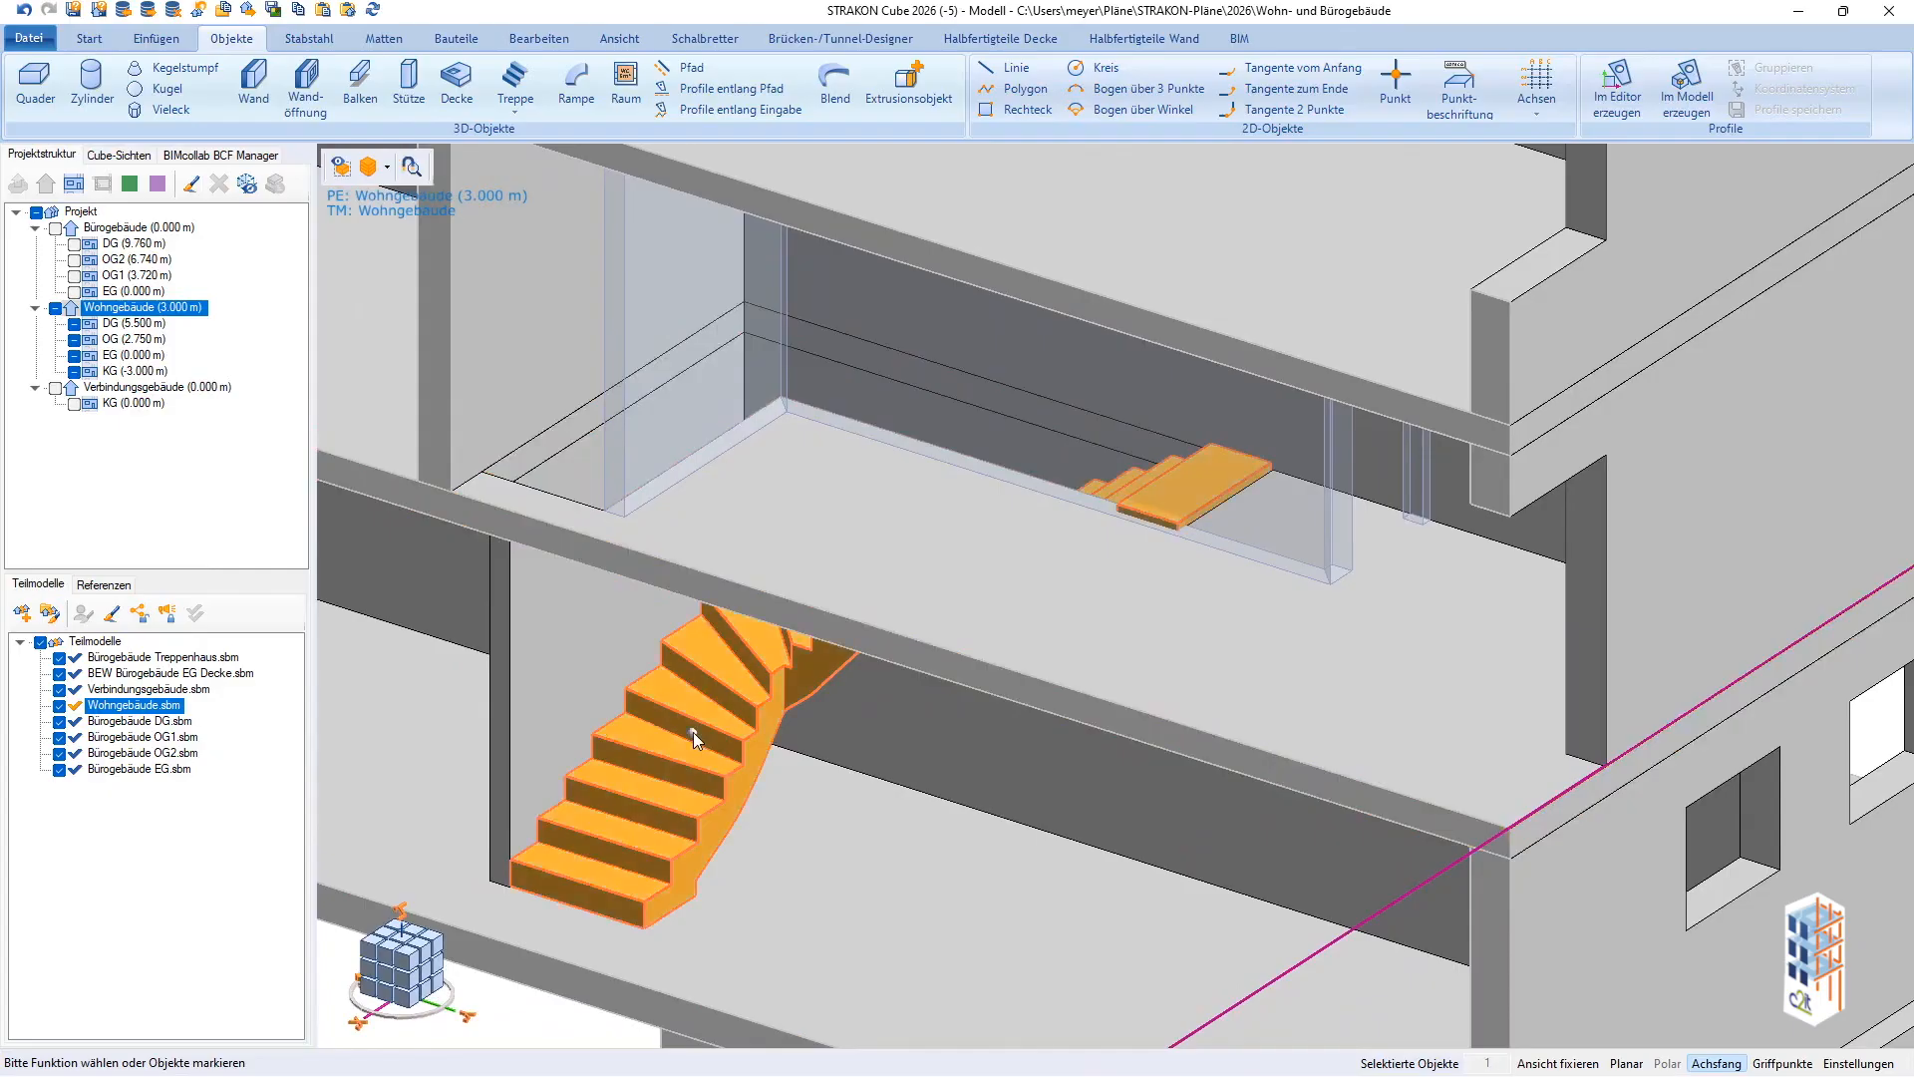
{"action": "right_click", "coordinate": [693, 733]}
{"action": "left_click", "coordinate": [743, 863]}
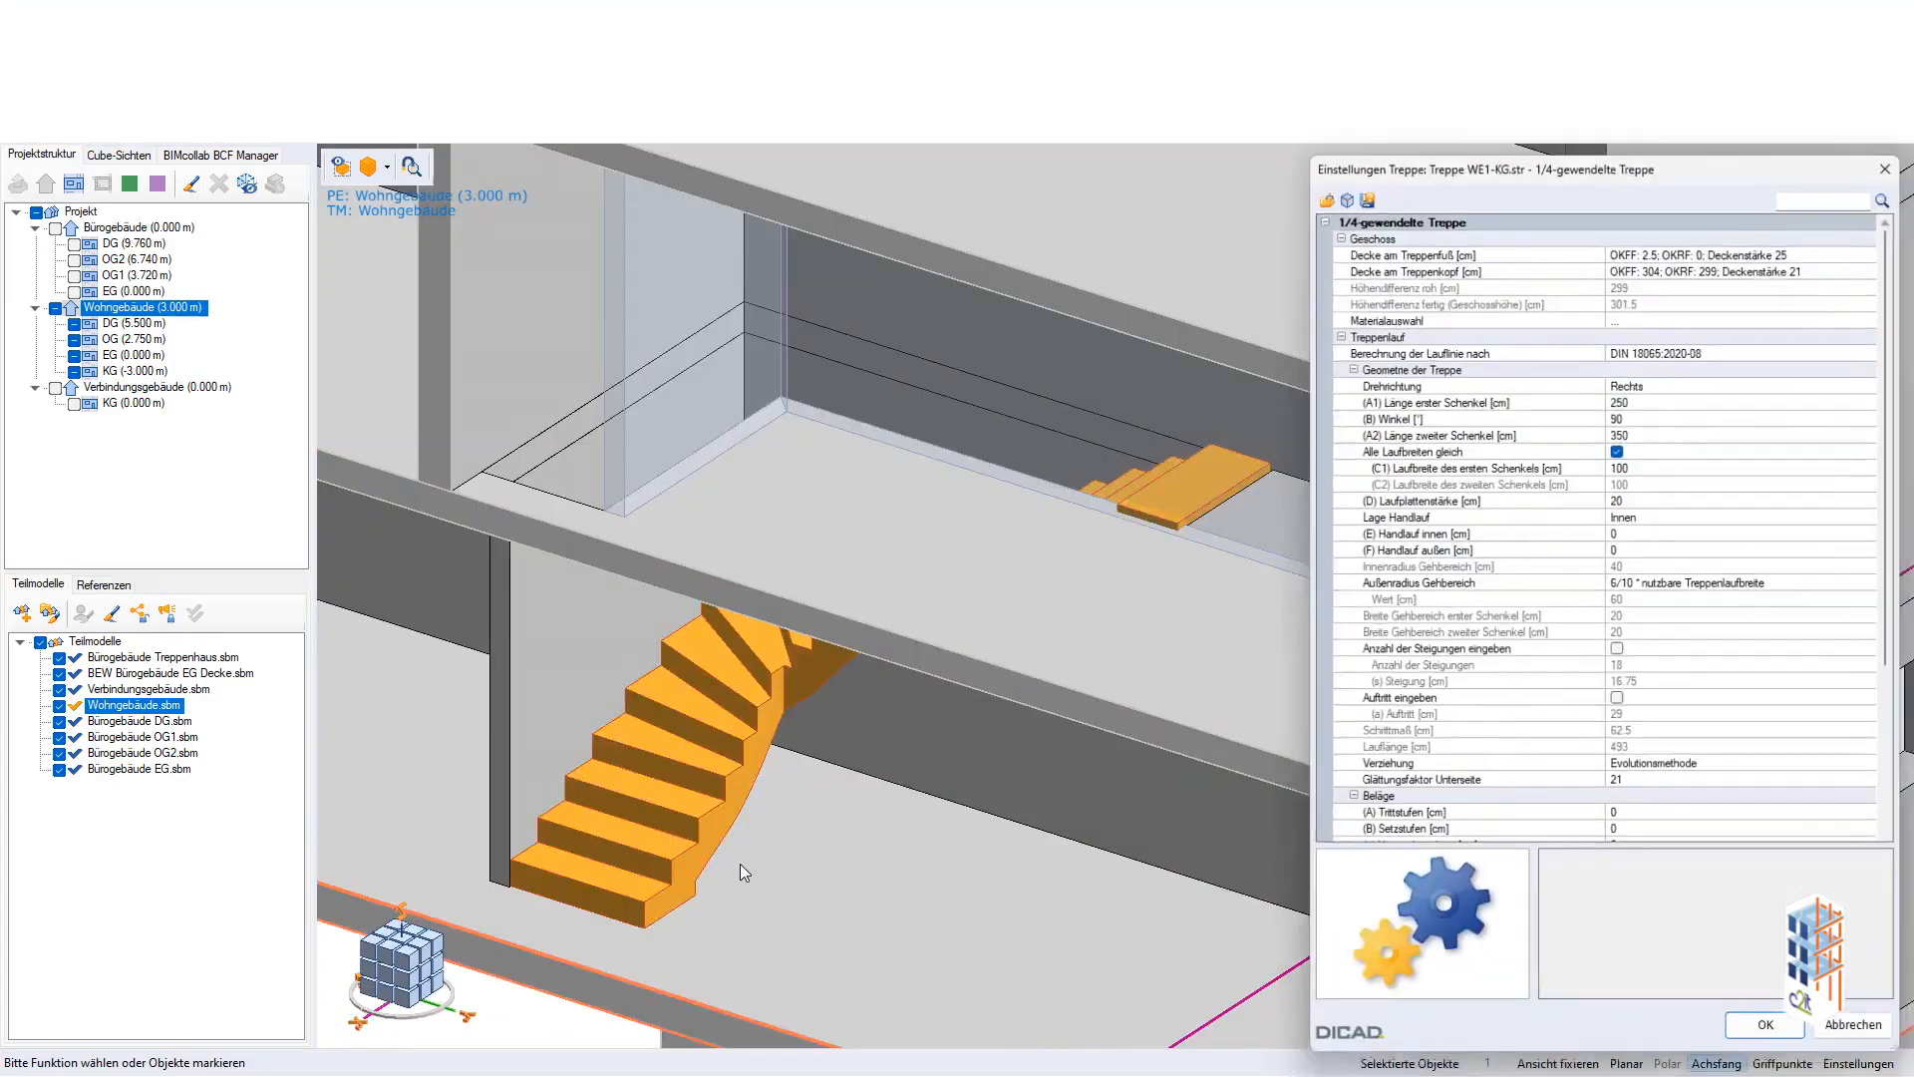
{"action": "left_click", "coordinate": [1647, 466]}
{"action": "type", "text": "90"}
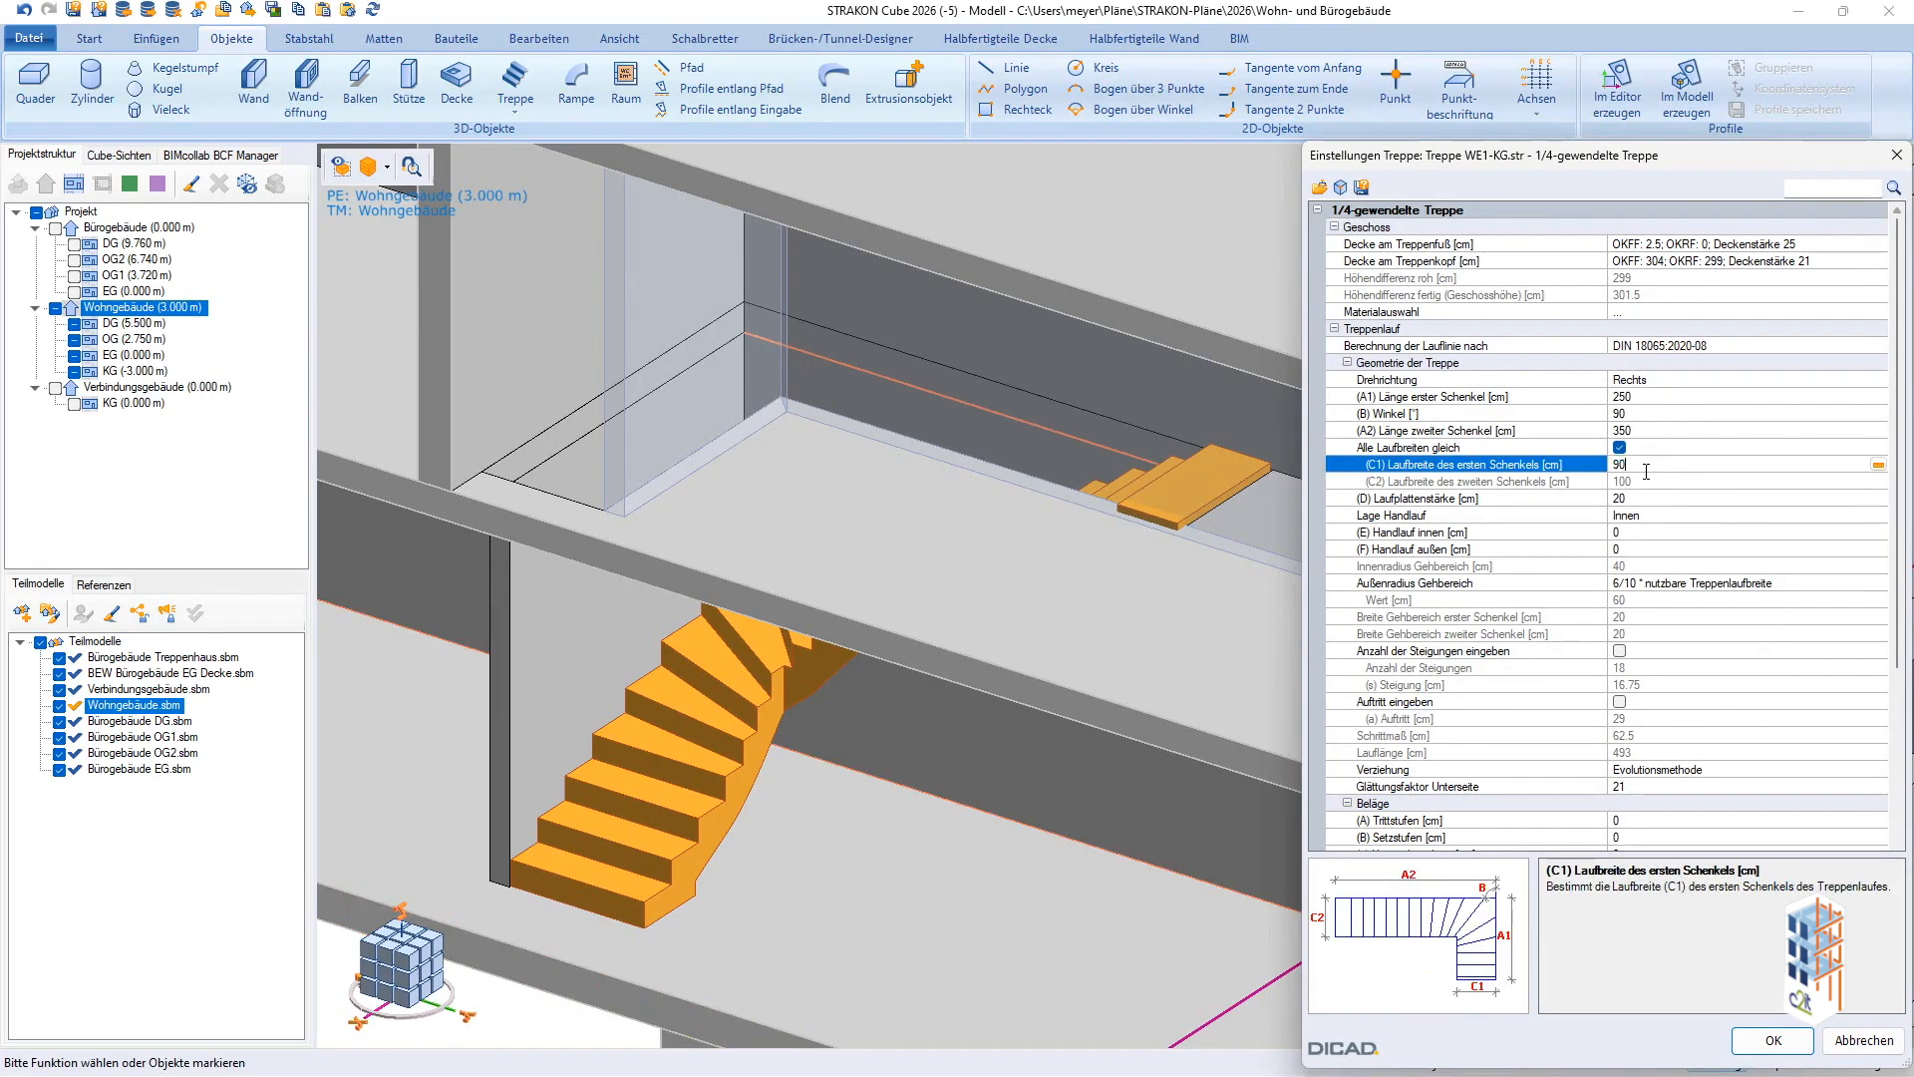
{"action": "left_click", "coordinate": [1772, 1040]}
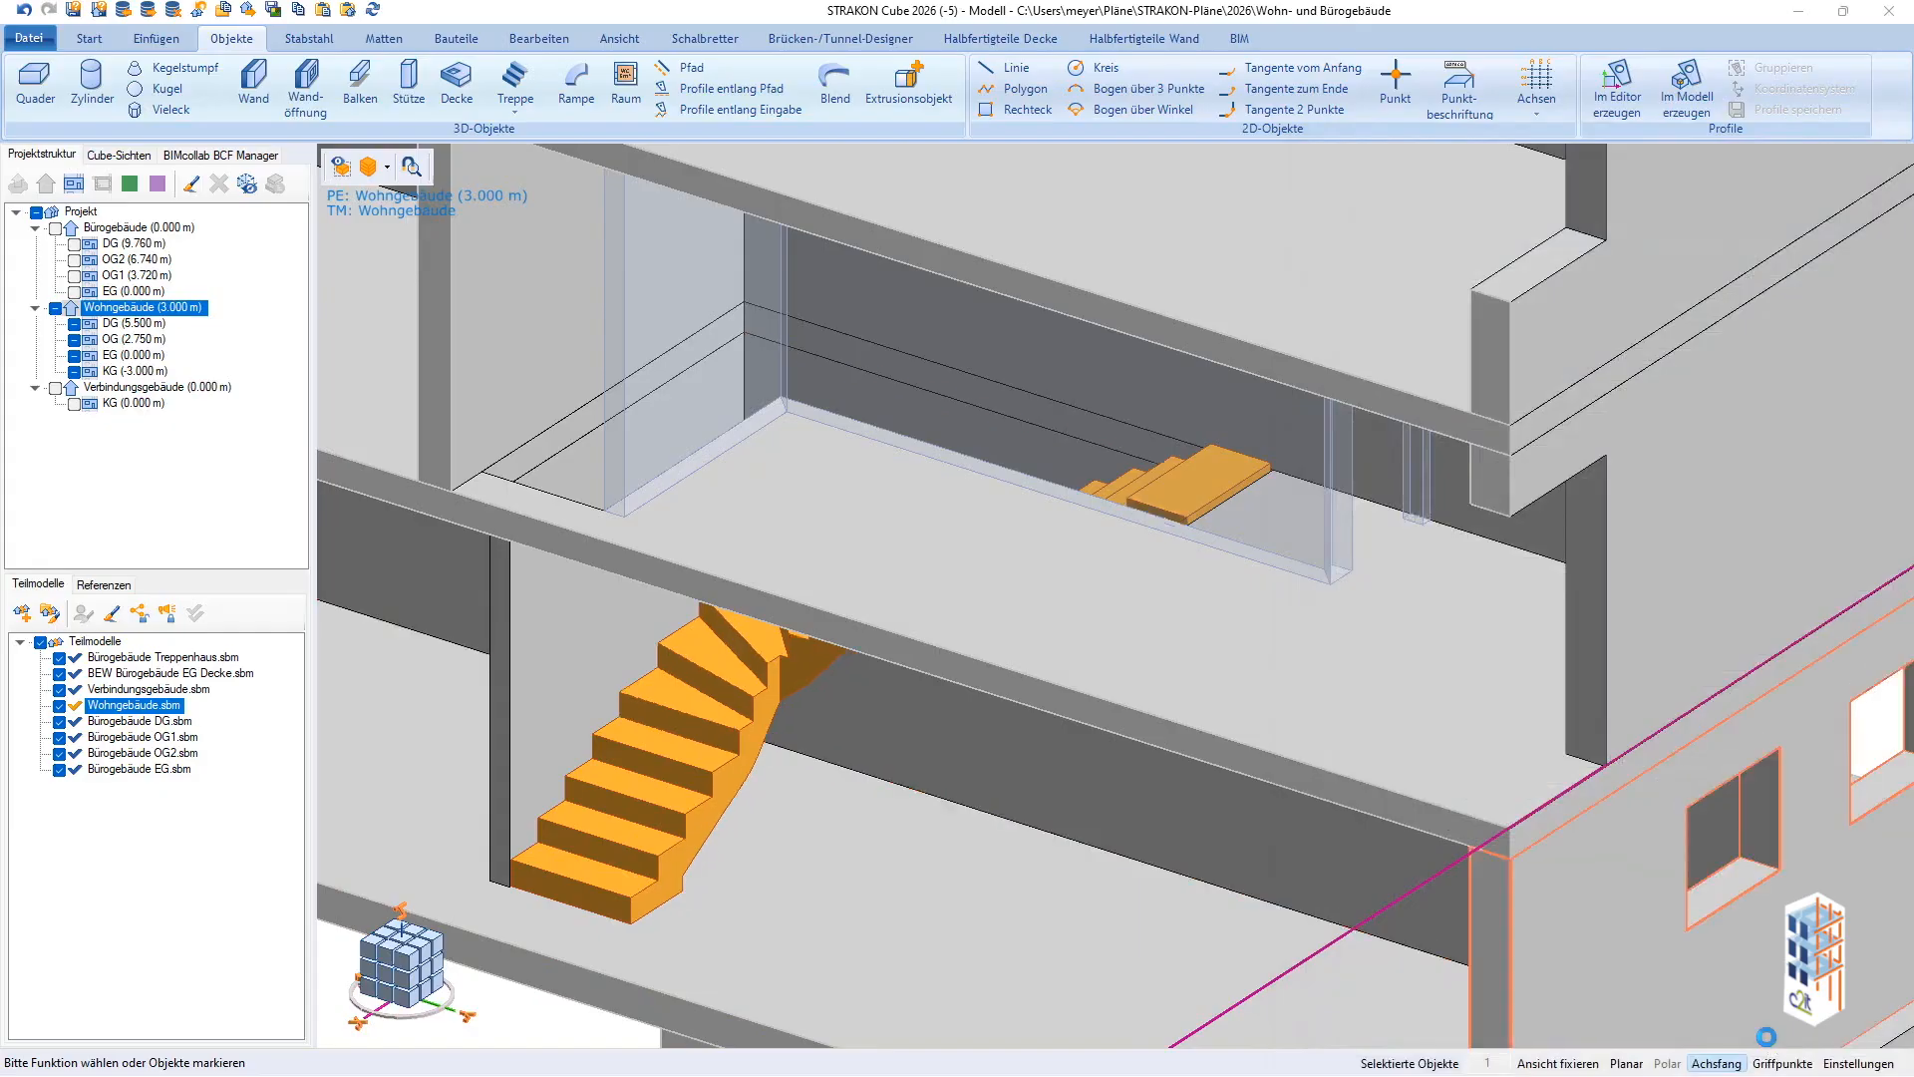
Copy the basement stair vertically into the two storeys above, using the building's slab corners as reference points.
{"action": "scroll", "coordinate": [1210, 713], "scroll_direction": "down", "scroll_amount": 5}
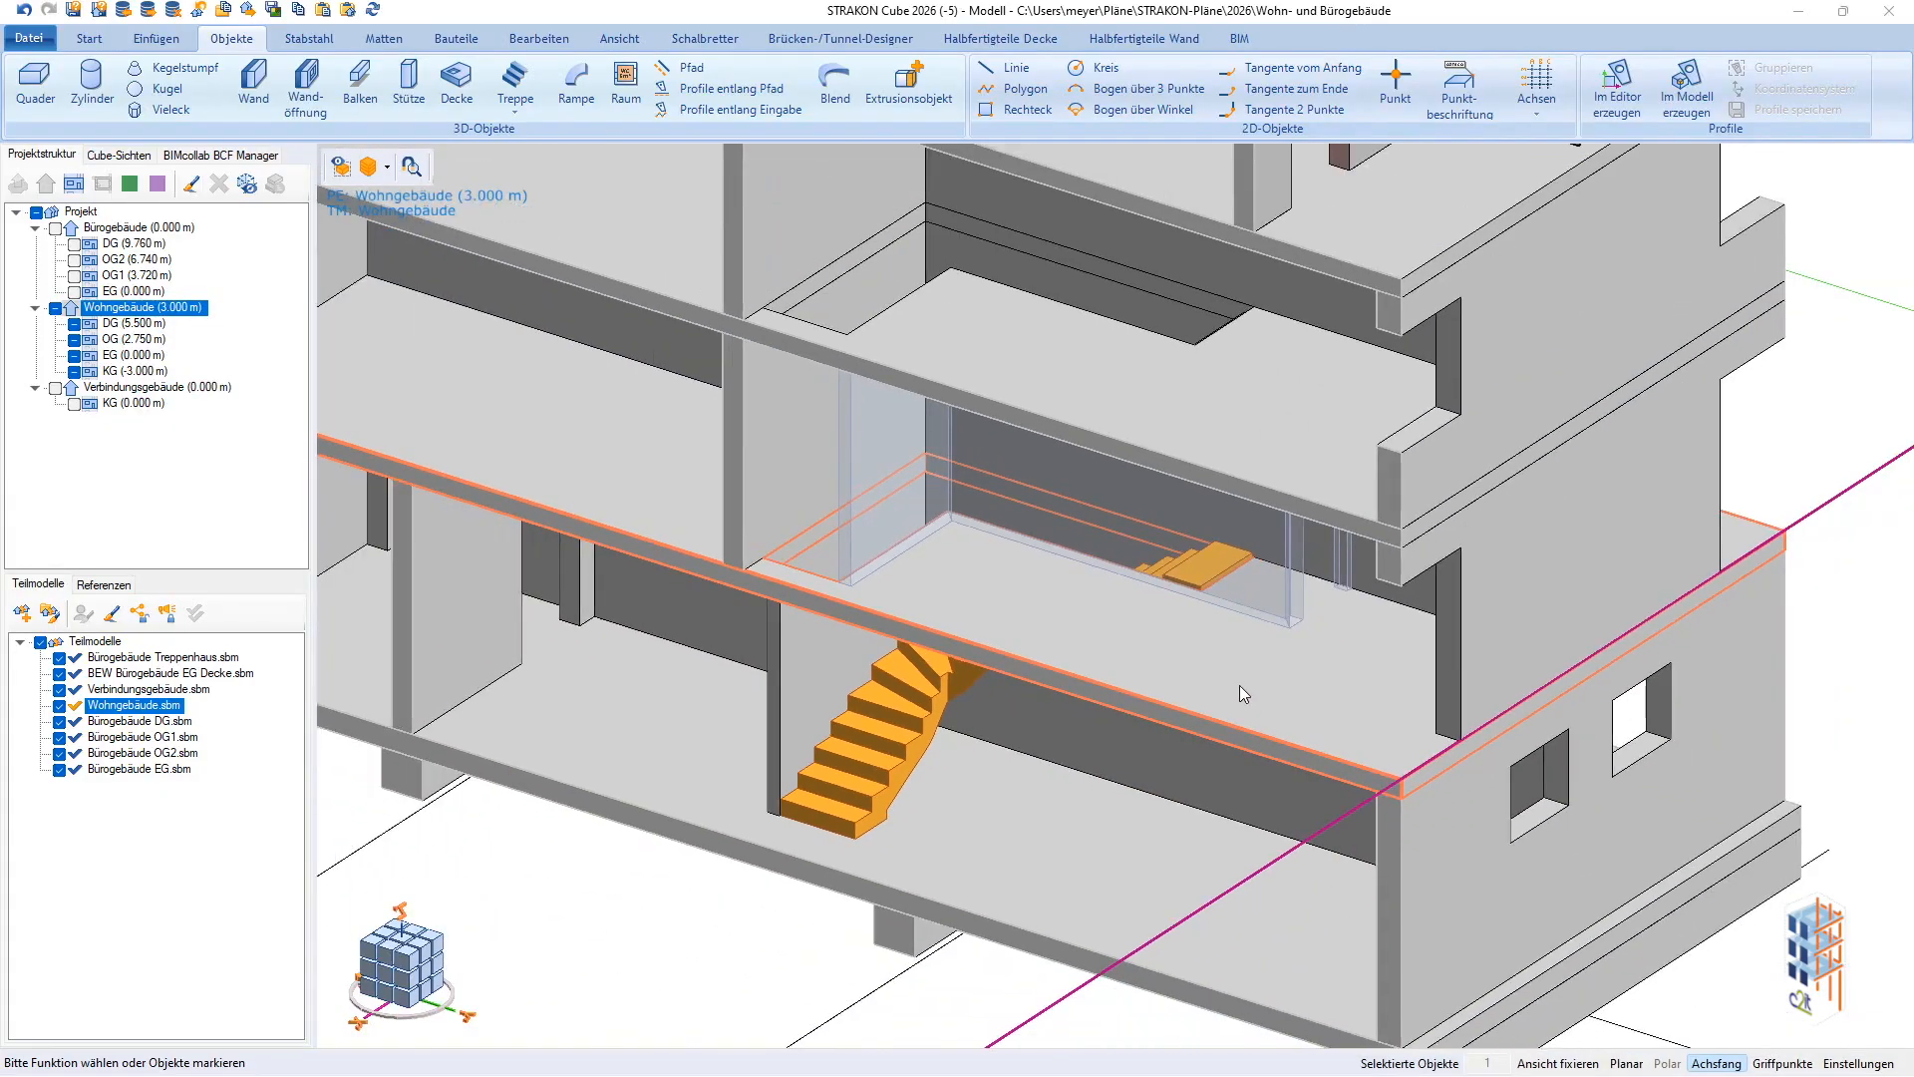
{"action": "middle_click_drag", "start_coordinate": [1174, 684], "coordinate": [1026, 688]}
{"action": "middle_click_drag", "start_coordinate": [979, 877], "coordinate": [969, 851]}
{"action": "key", "text": "k"}
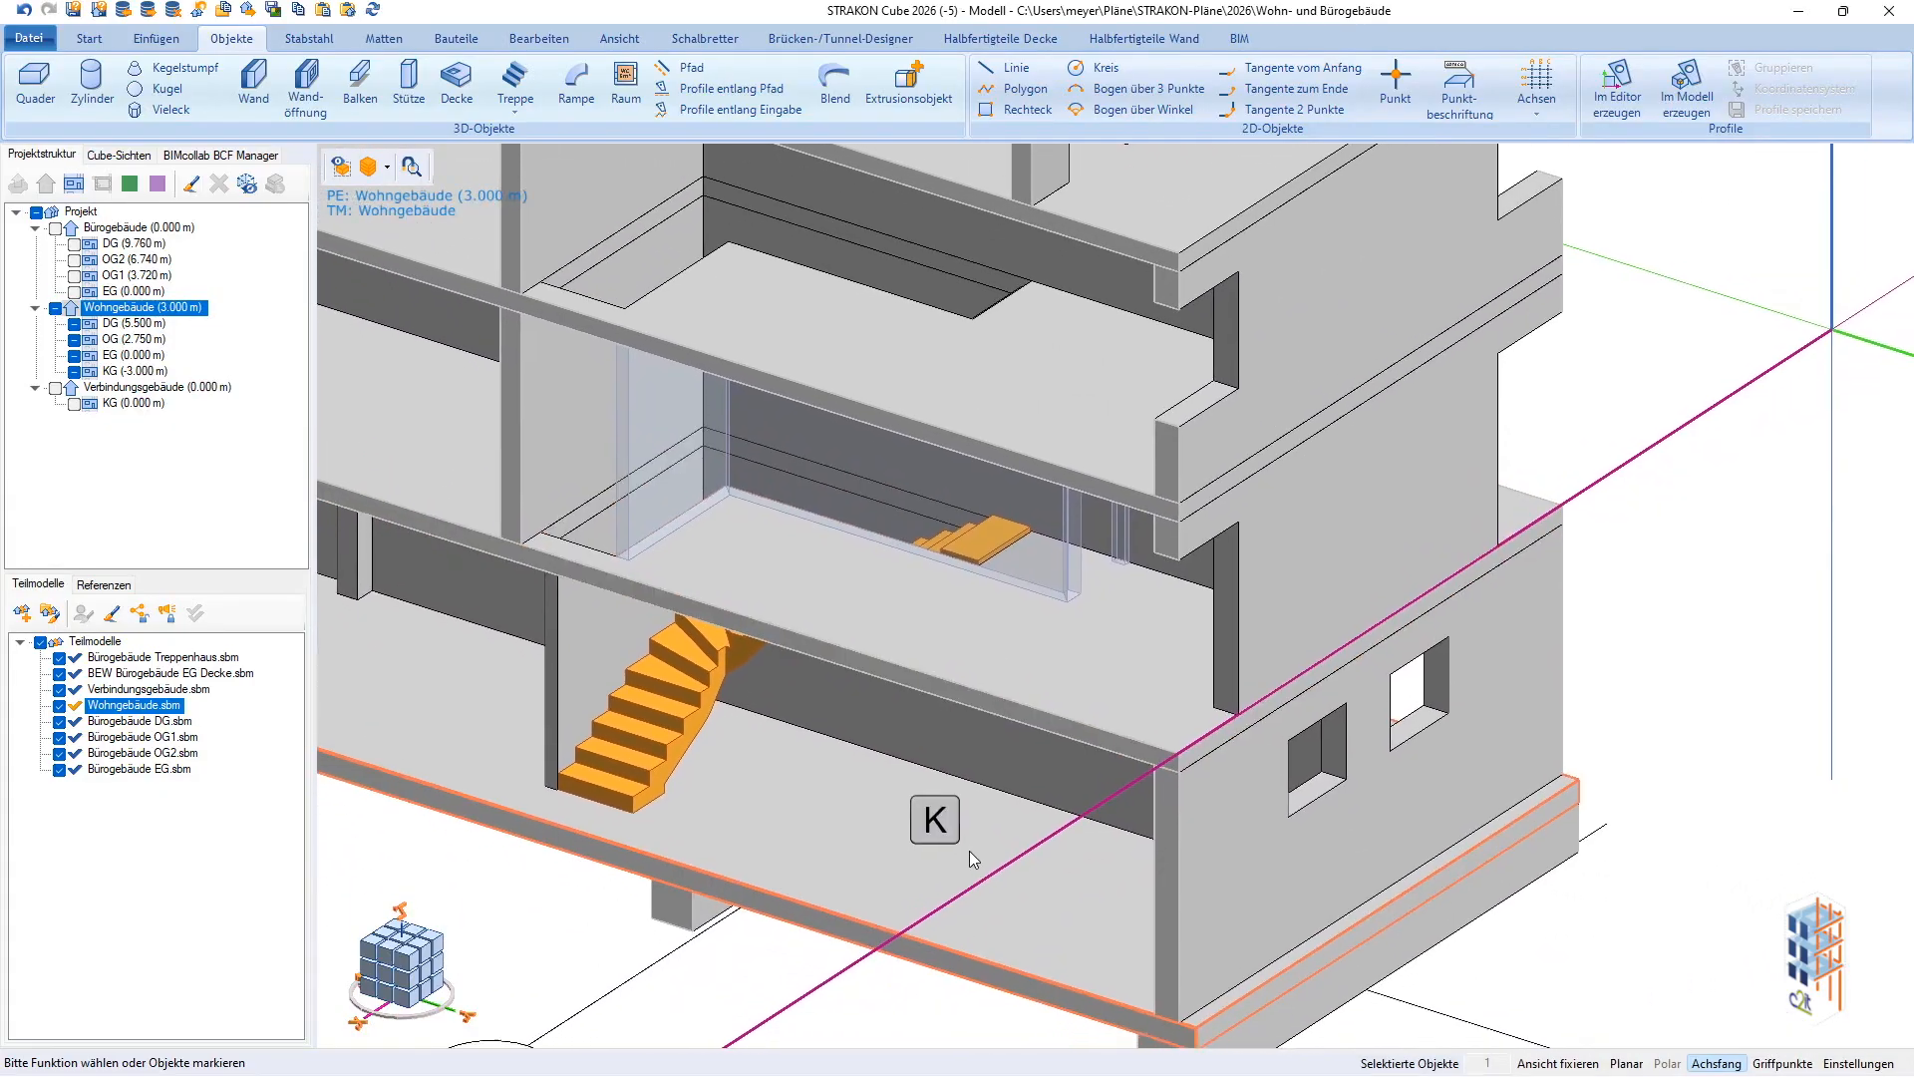
{"action": "left_click", "coordinate": [1179, 1022]}
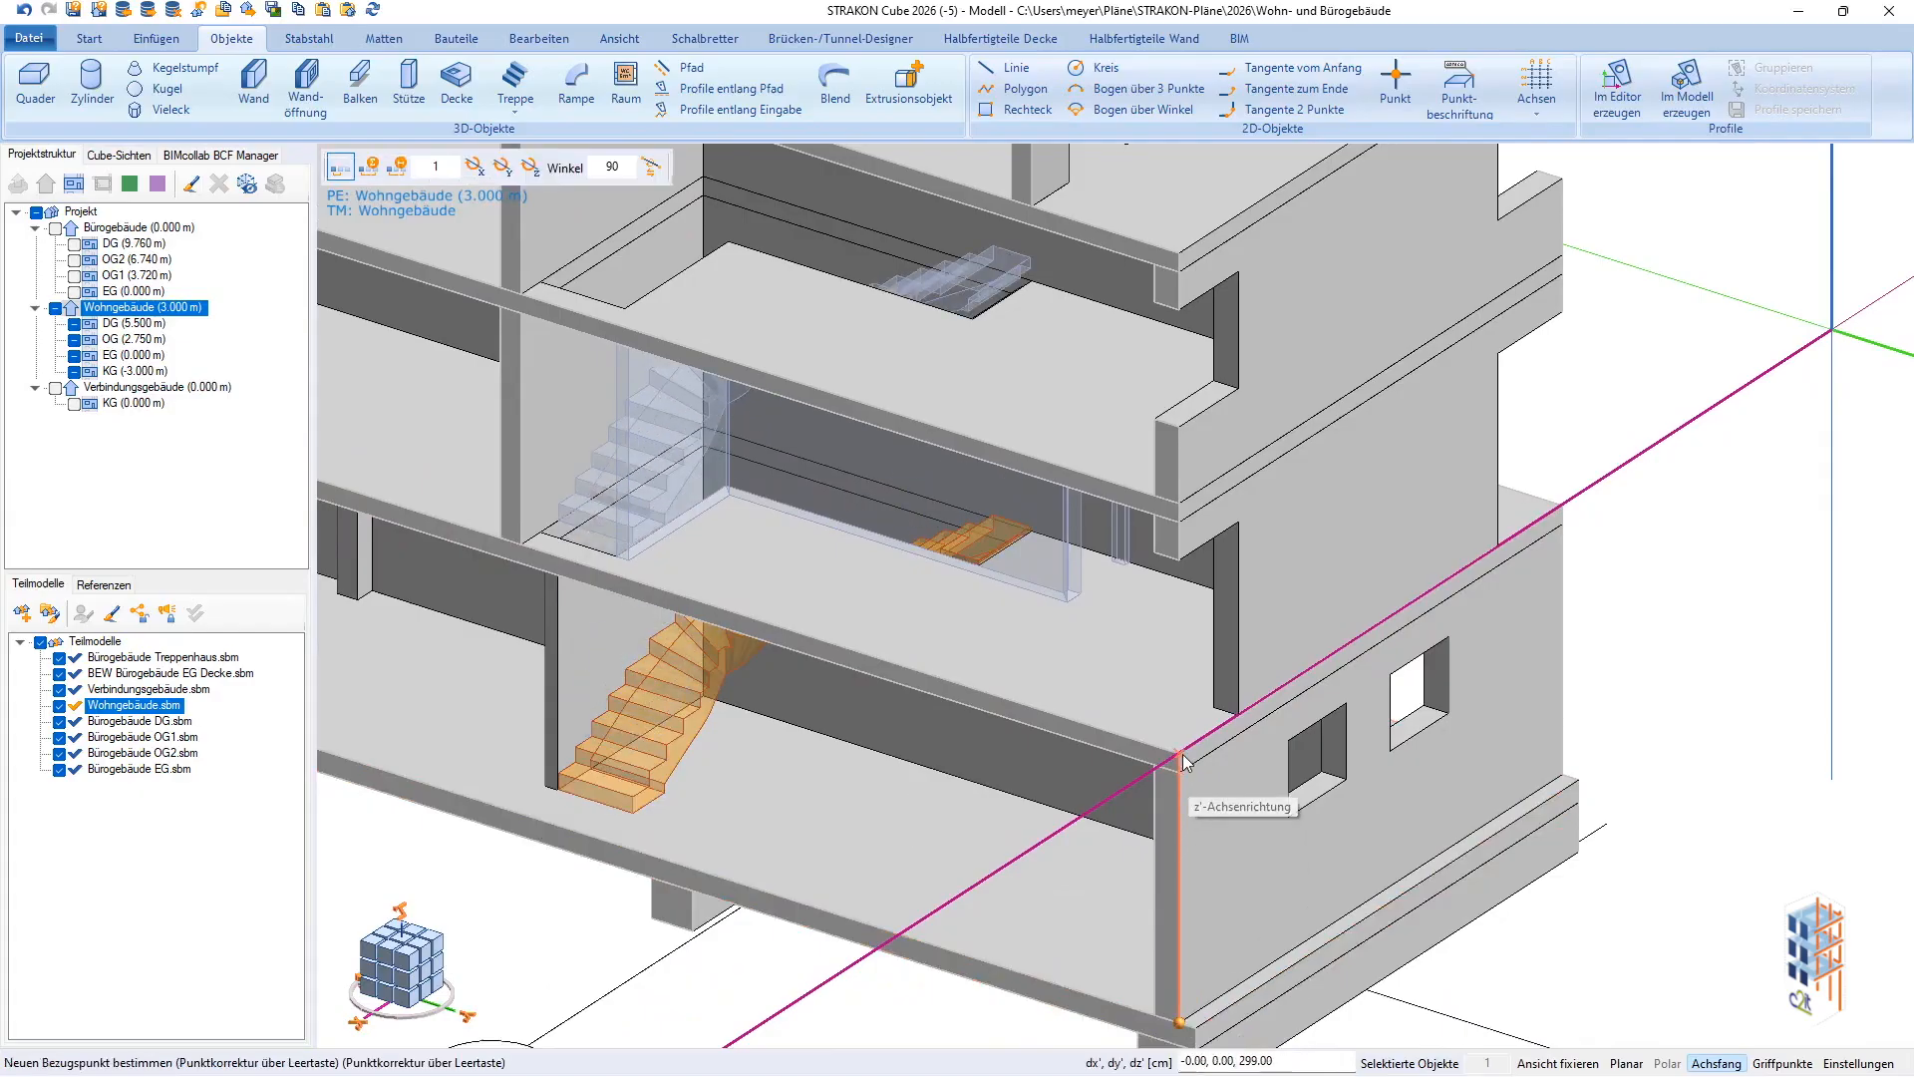
{"action": "left_click", "coordinate": [1179, 503]}
{"action": "key", "text": "Escape"}
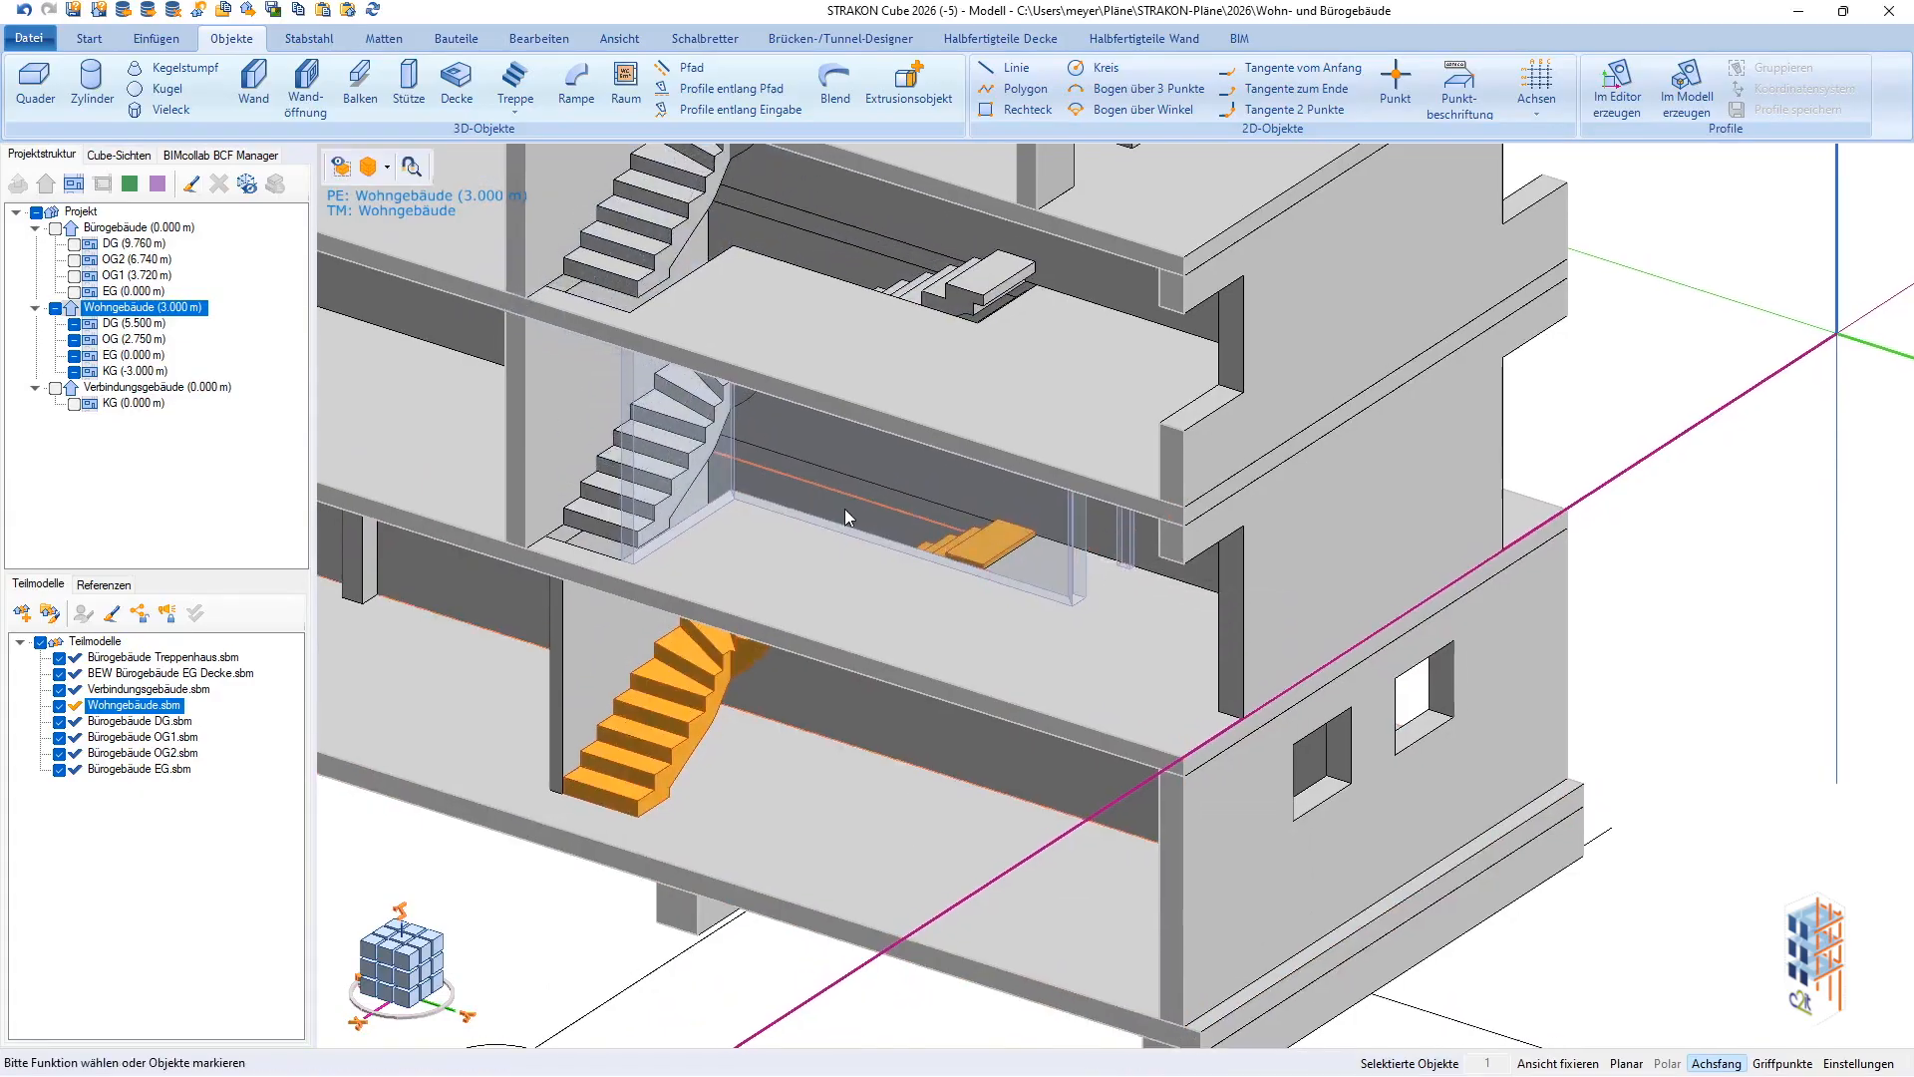
Select the two copied upper-storey stairs together and rename the component as Treppe WE1-NG.
{"action": "scroll", "coordinate": [962, 748], "scroll_direction": "up", "scroll_amount": 5}
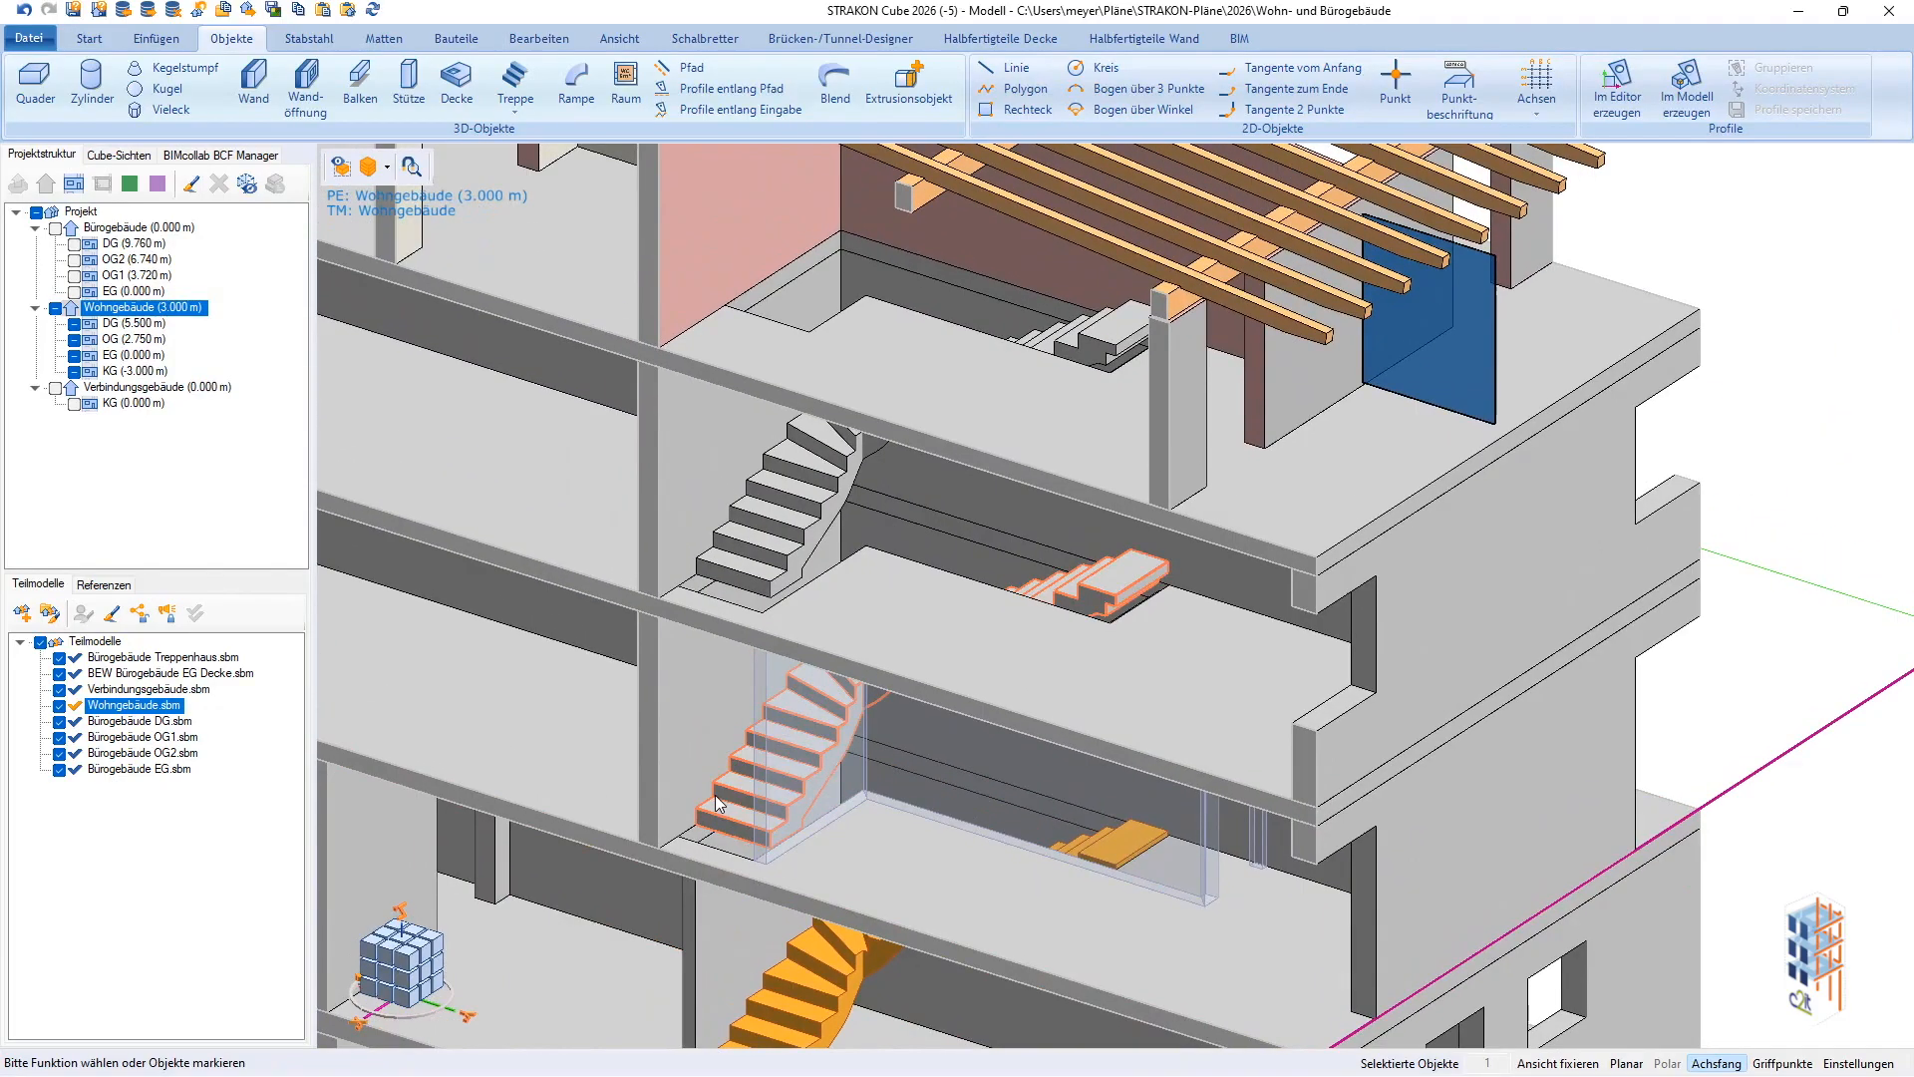
{"action": "left_click", "coordinate": [717, 802]}
{"action": "left_click", "coordinate": [750, 564], "text": "ctrl"}
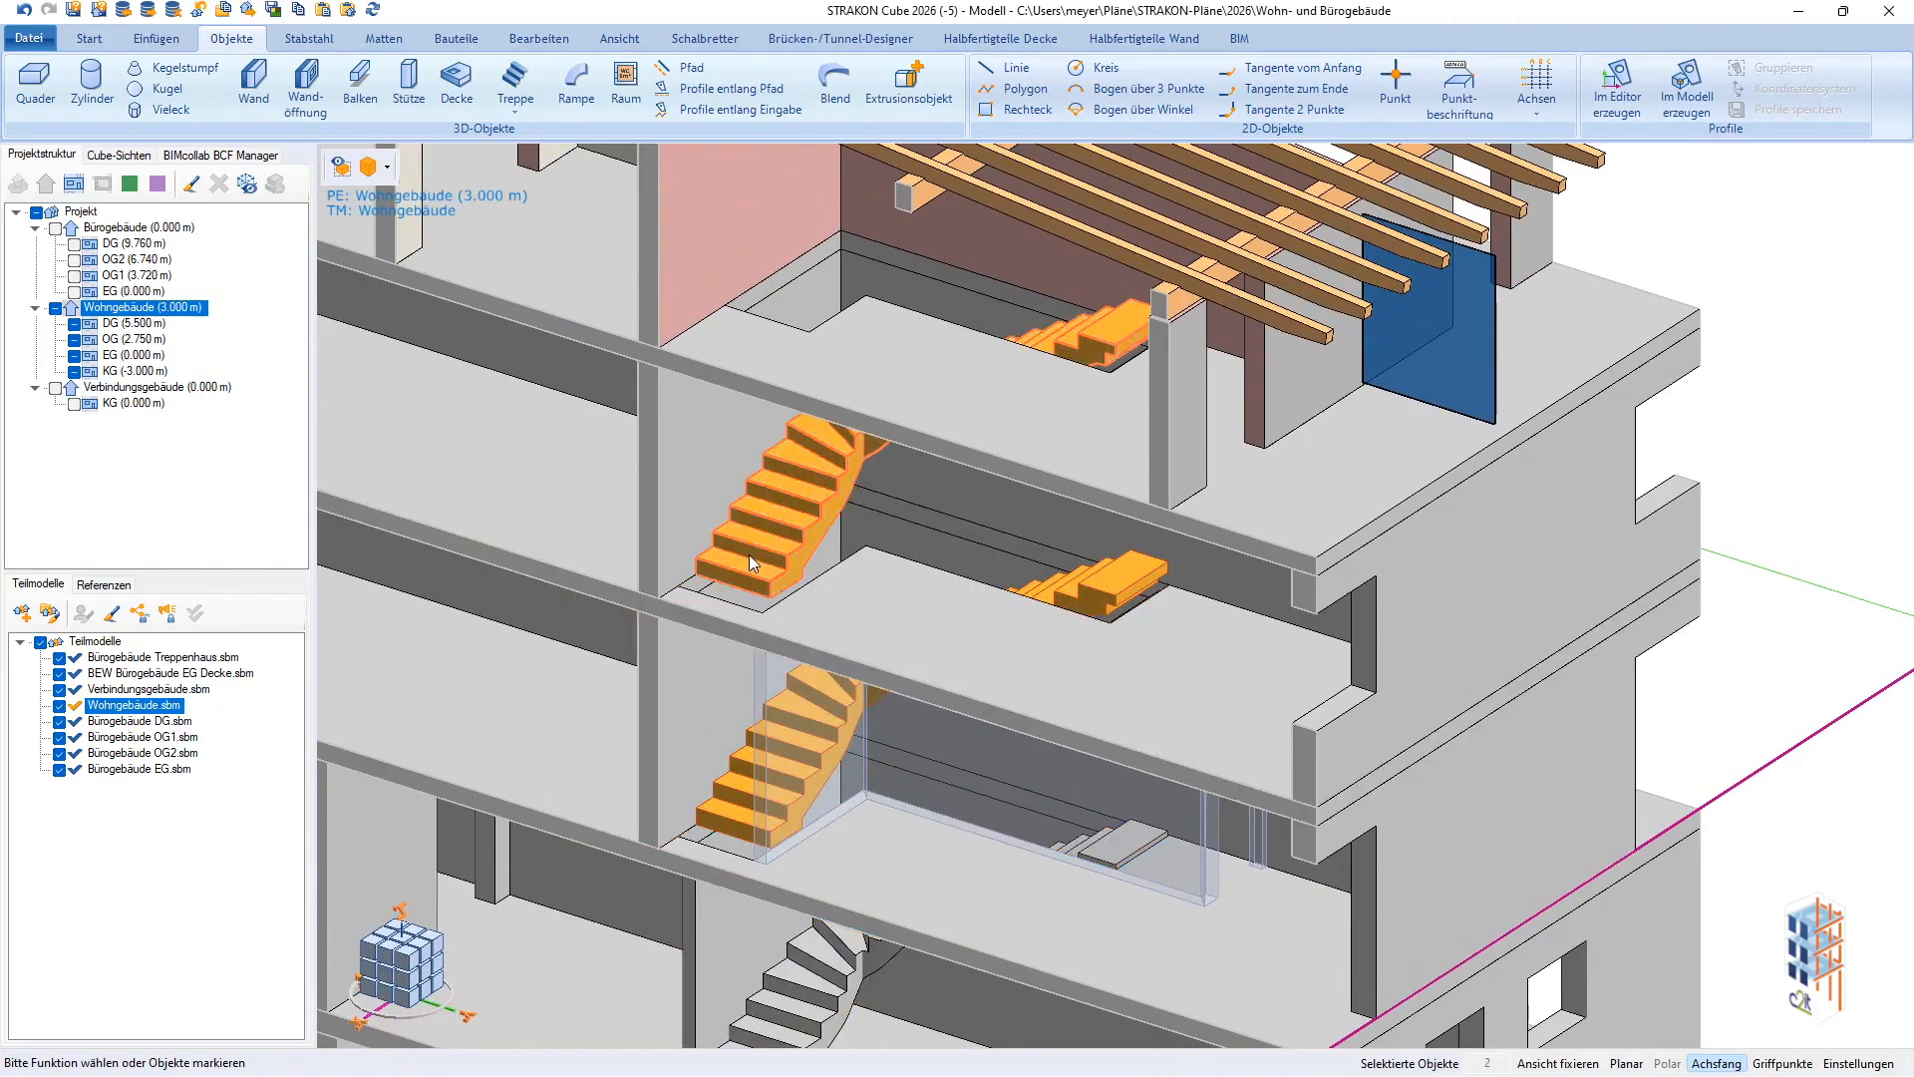
{"action": "right_click", "coordinate": [750, 563]}
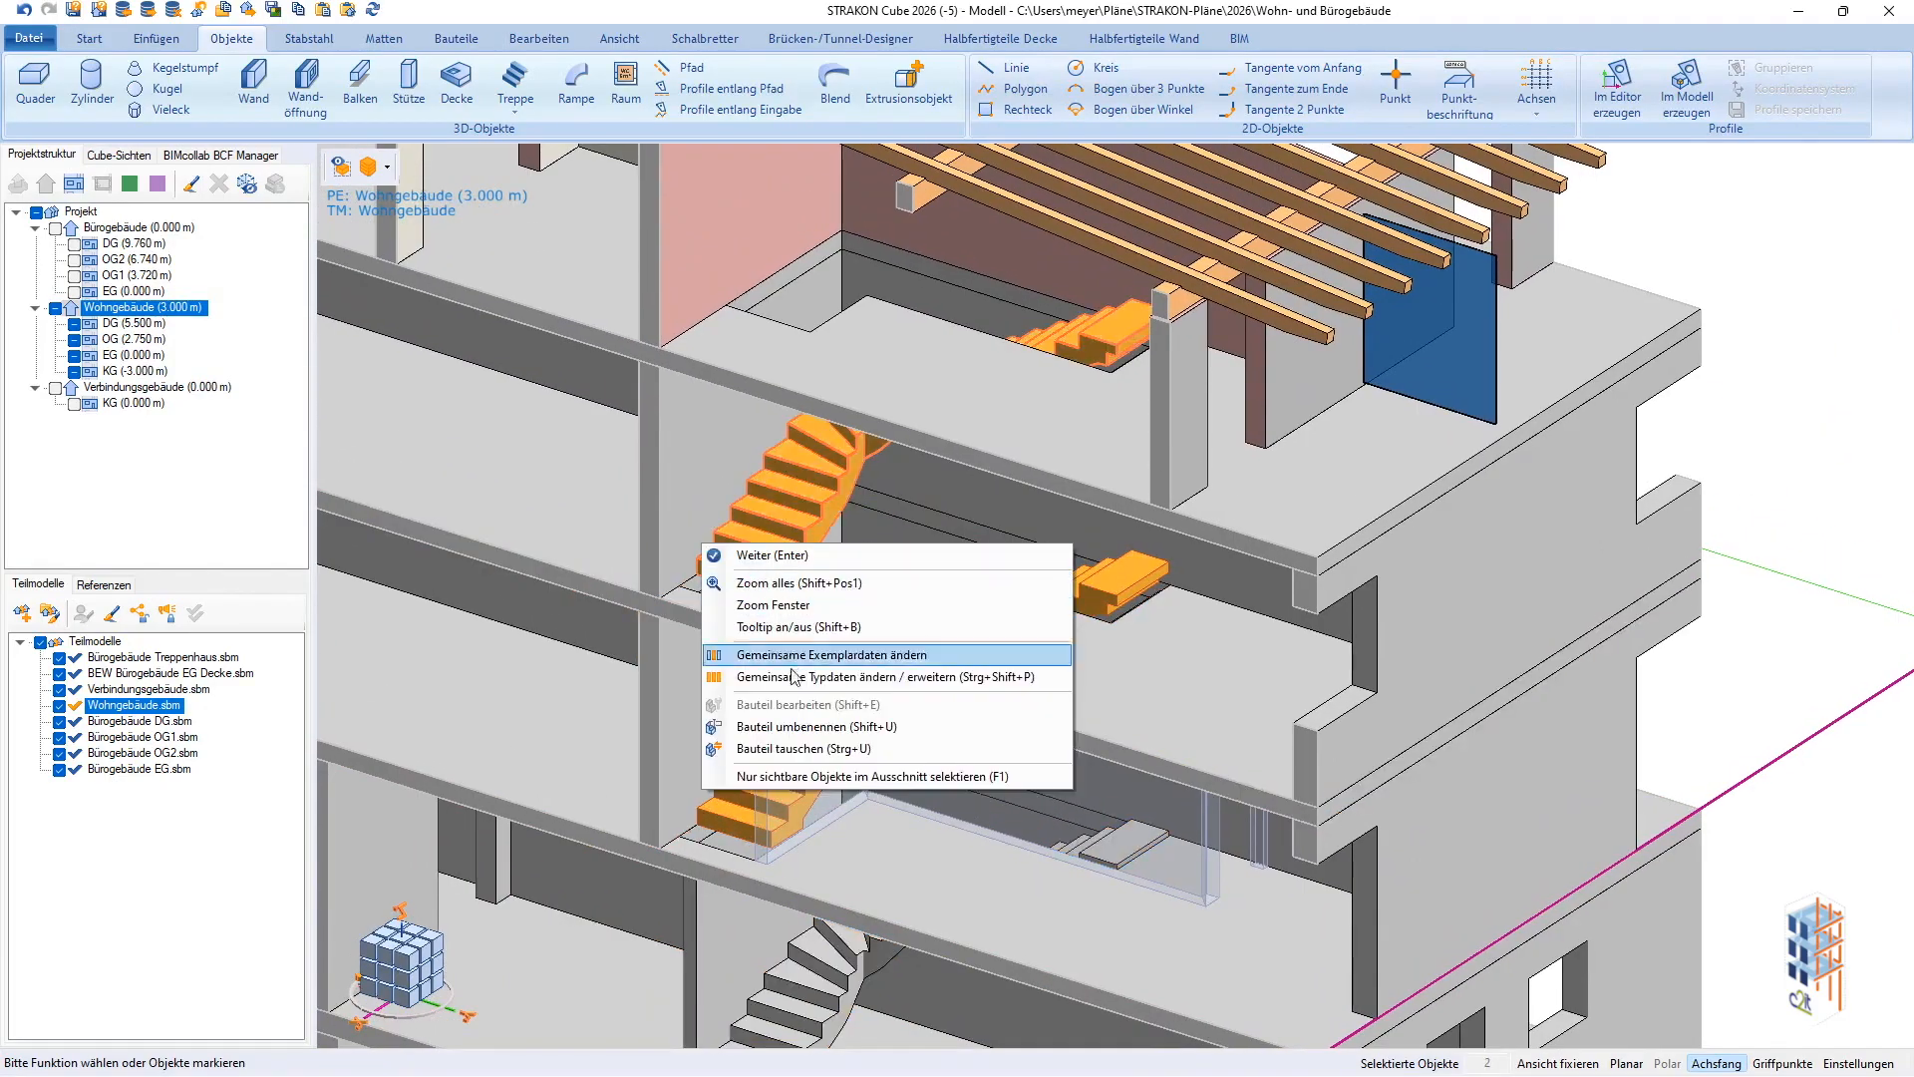
{"action": "left_click", "coordinate": [827, 728]}
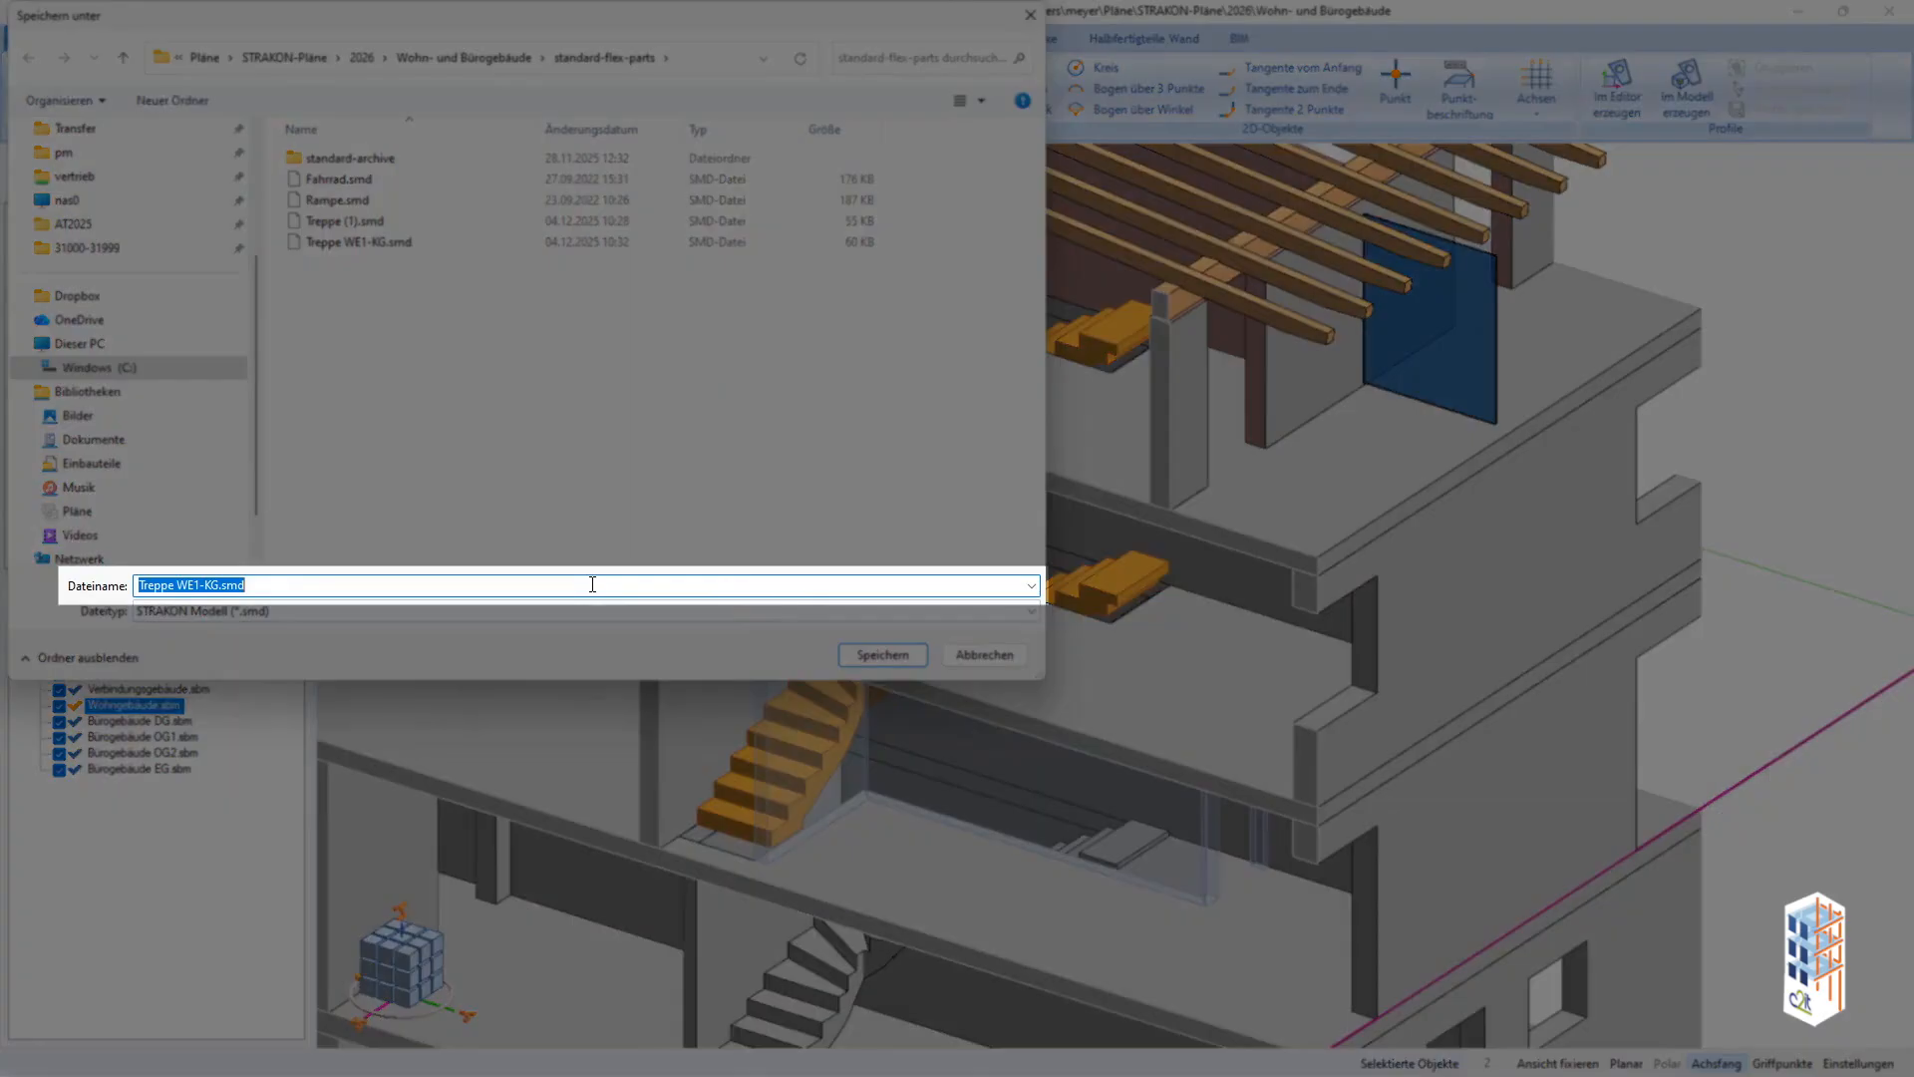
{"action": "key", "text": "End"}
{"action": "key", "text": "Left"}
{"action": "key", "text": "Left"}
{"action": "key", "text": "Left"}
{"action": "key", "text": "Left"}
{"action": "key", "text": "Left"}
{"action": "key", "text": "Return"}
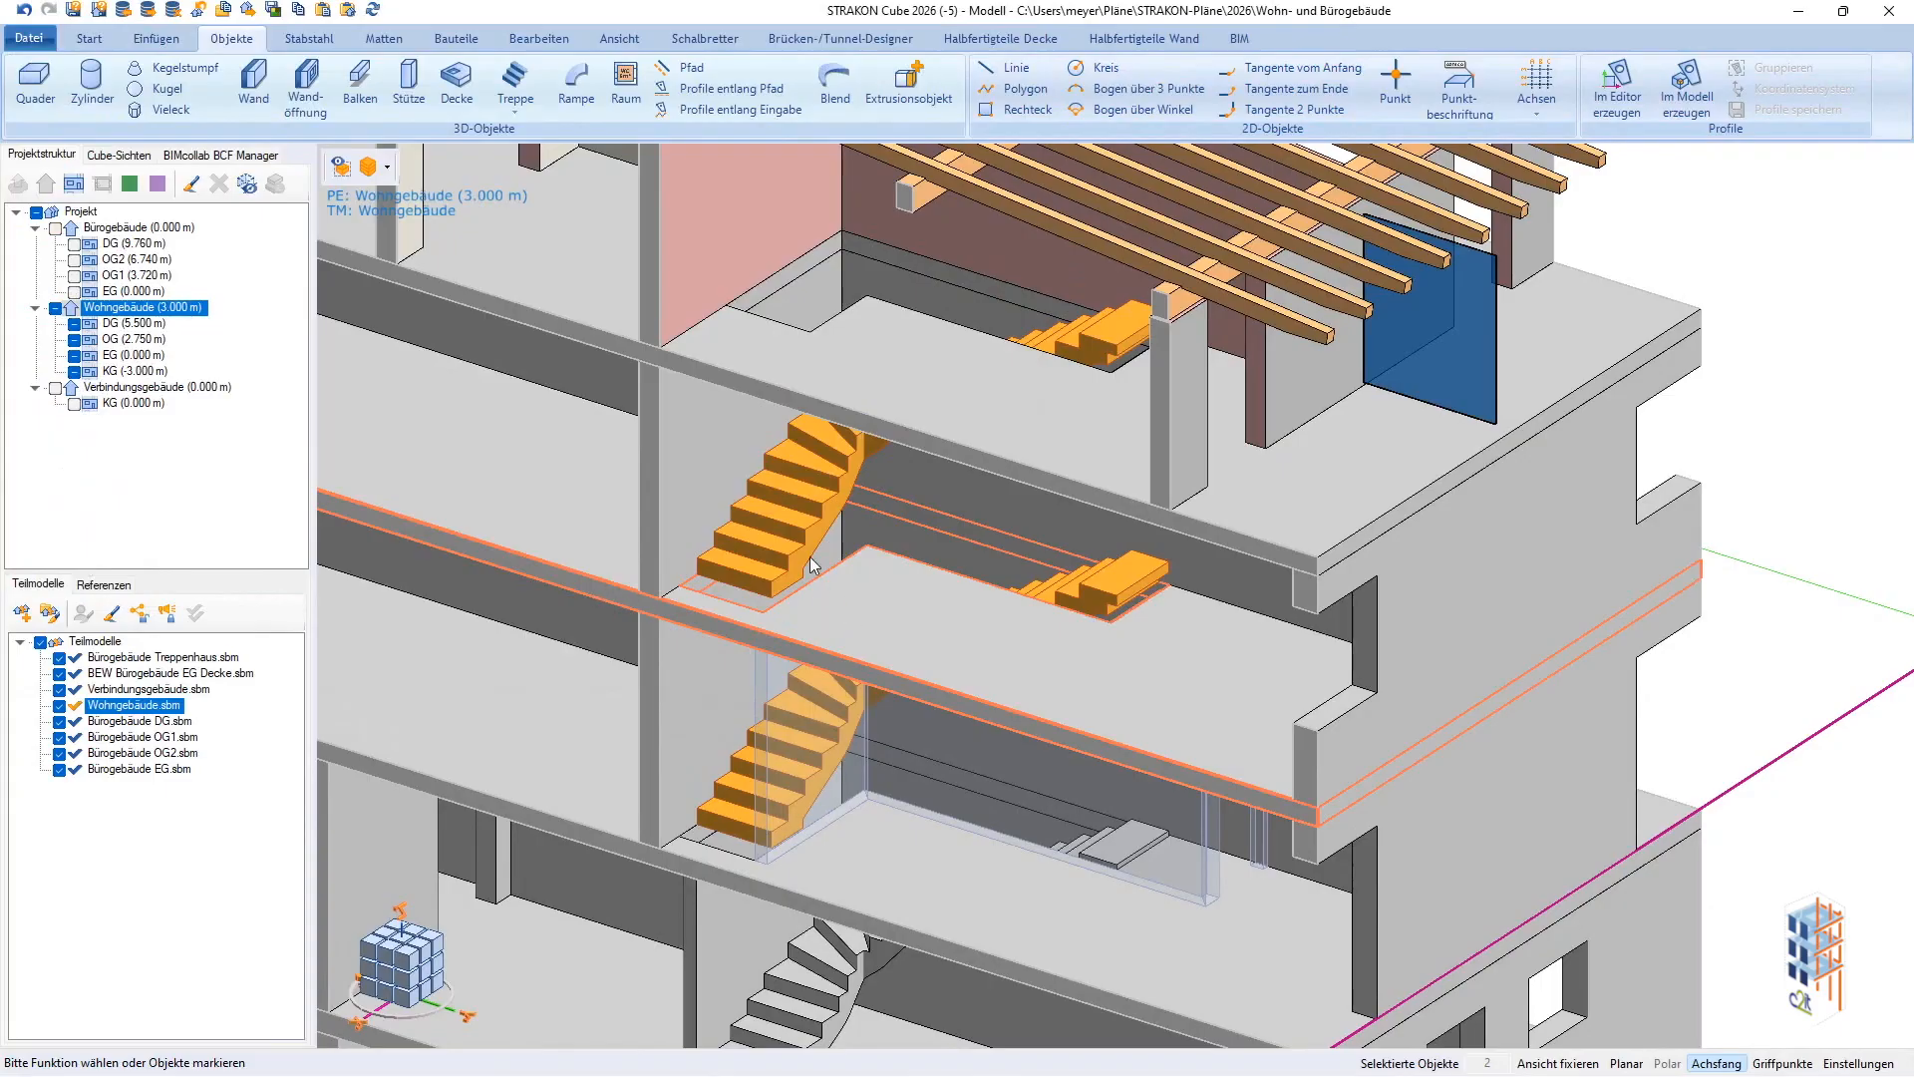
For the upper stair's slab at the stair foot, set OKFF to 5 cm, floor covering to 5 cm and slab thickness to 21 cm.
{"action": "left_click", "coordinate": [793, 523]}
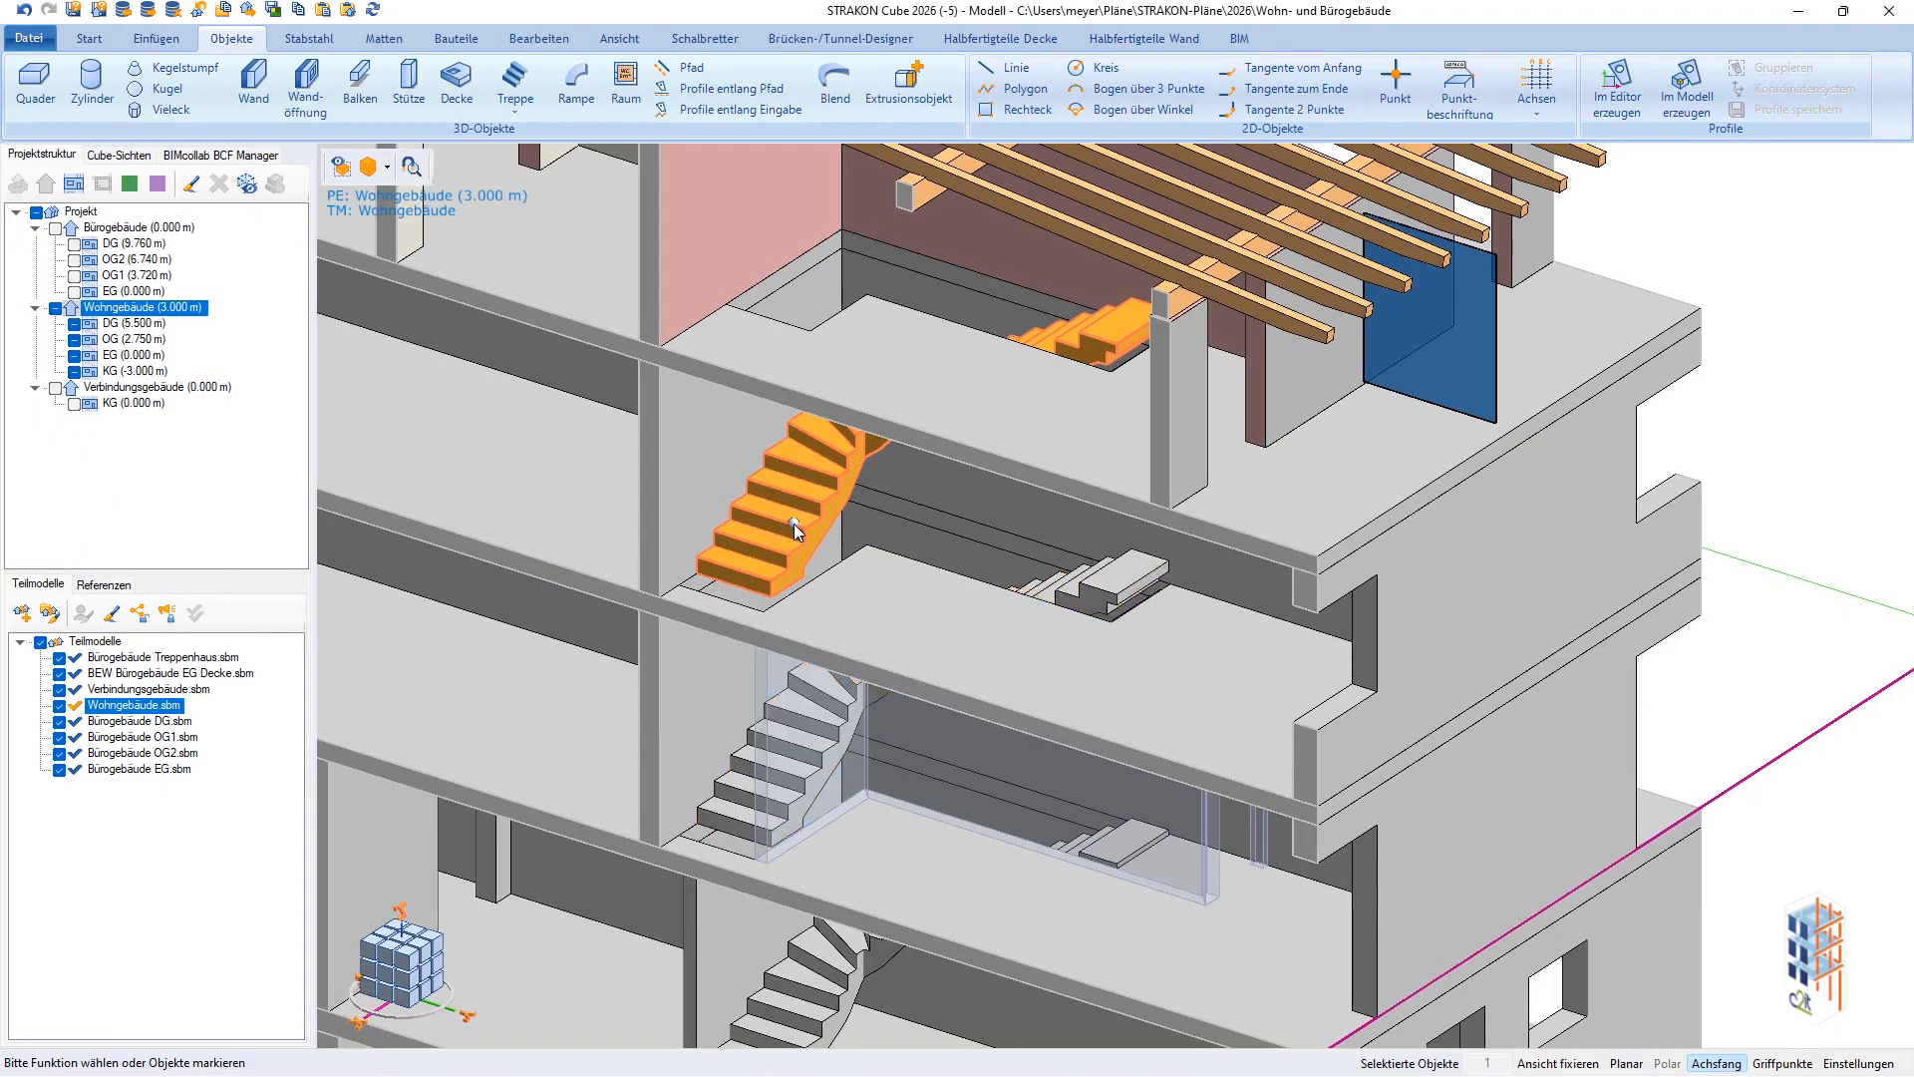
{"action": "right_click", "coordinate": [793, 523]}
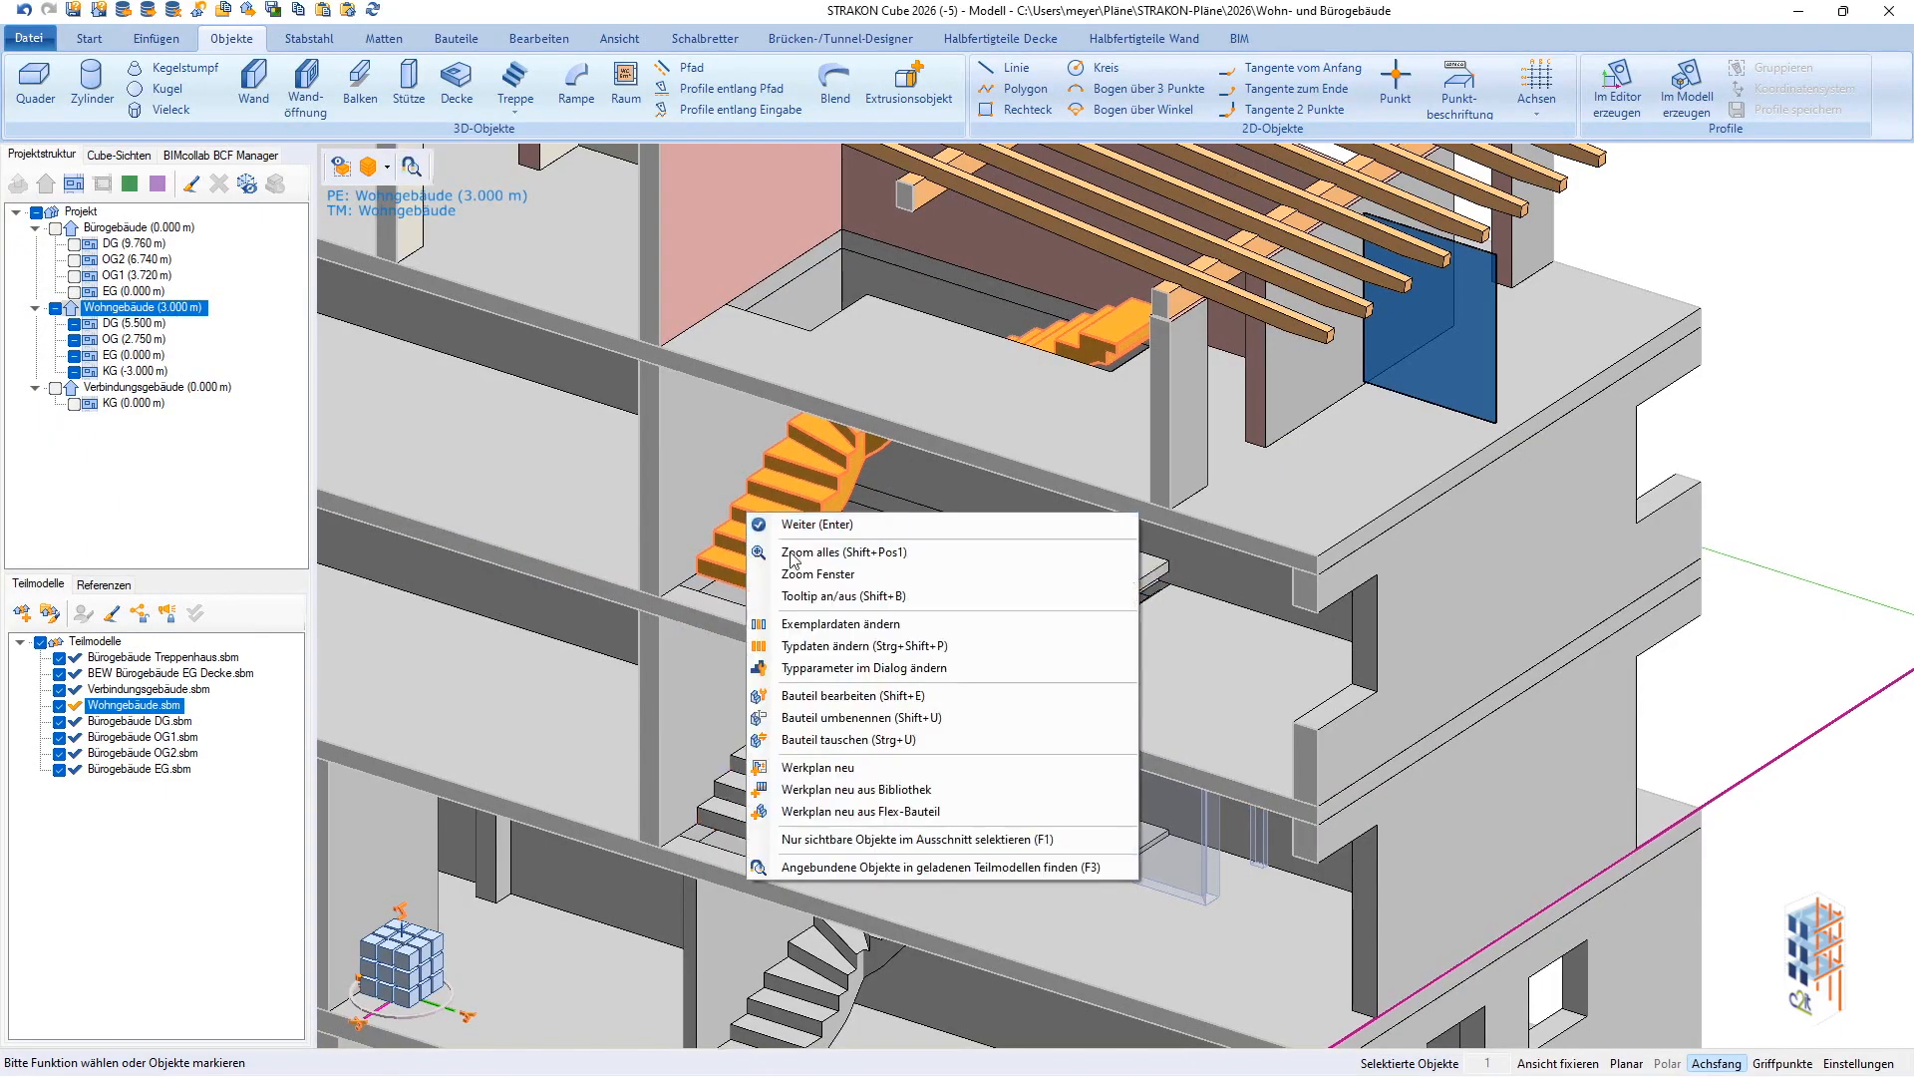
{"action": "left_click", "coordinate": [827, 669]}
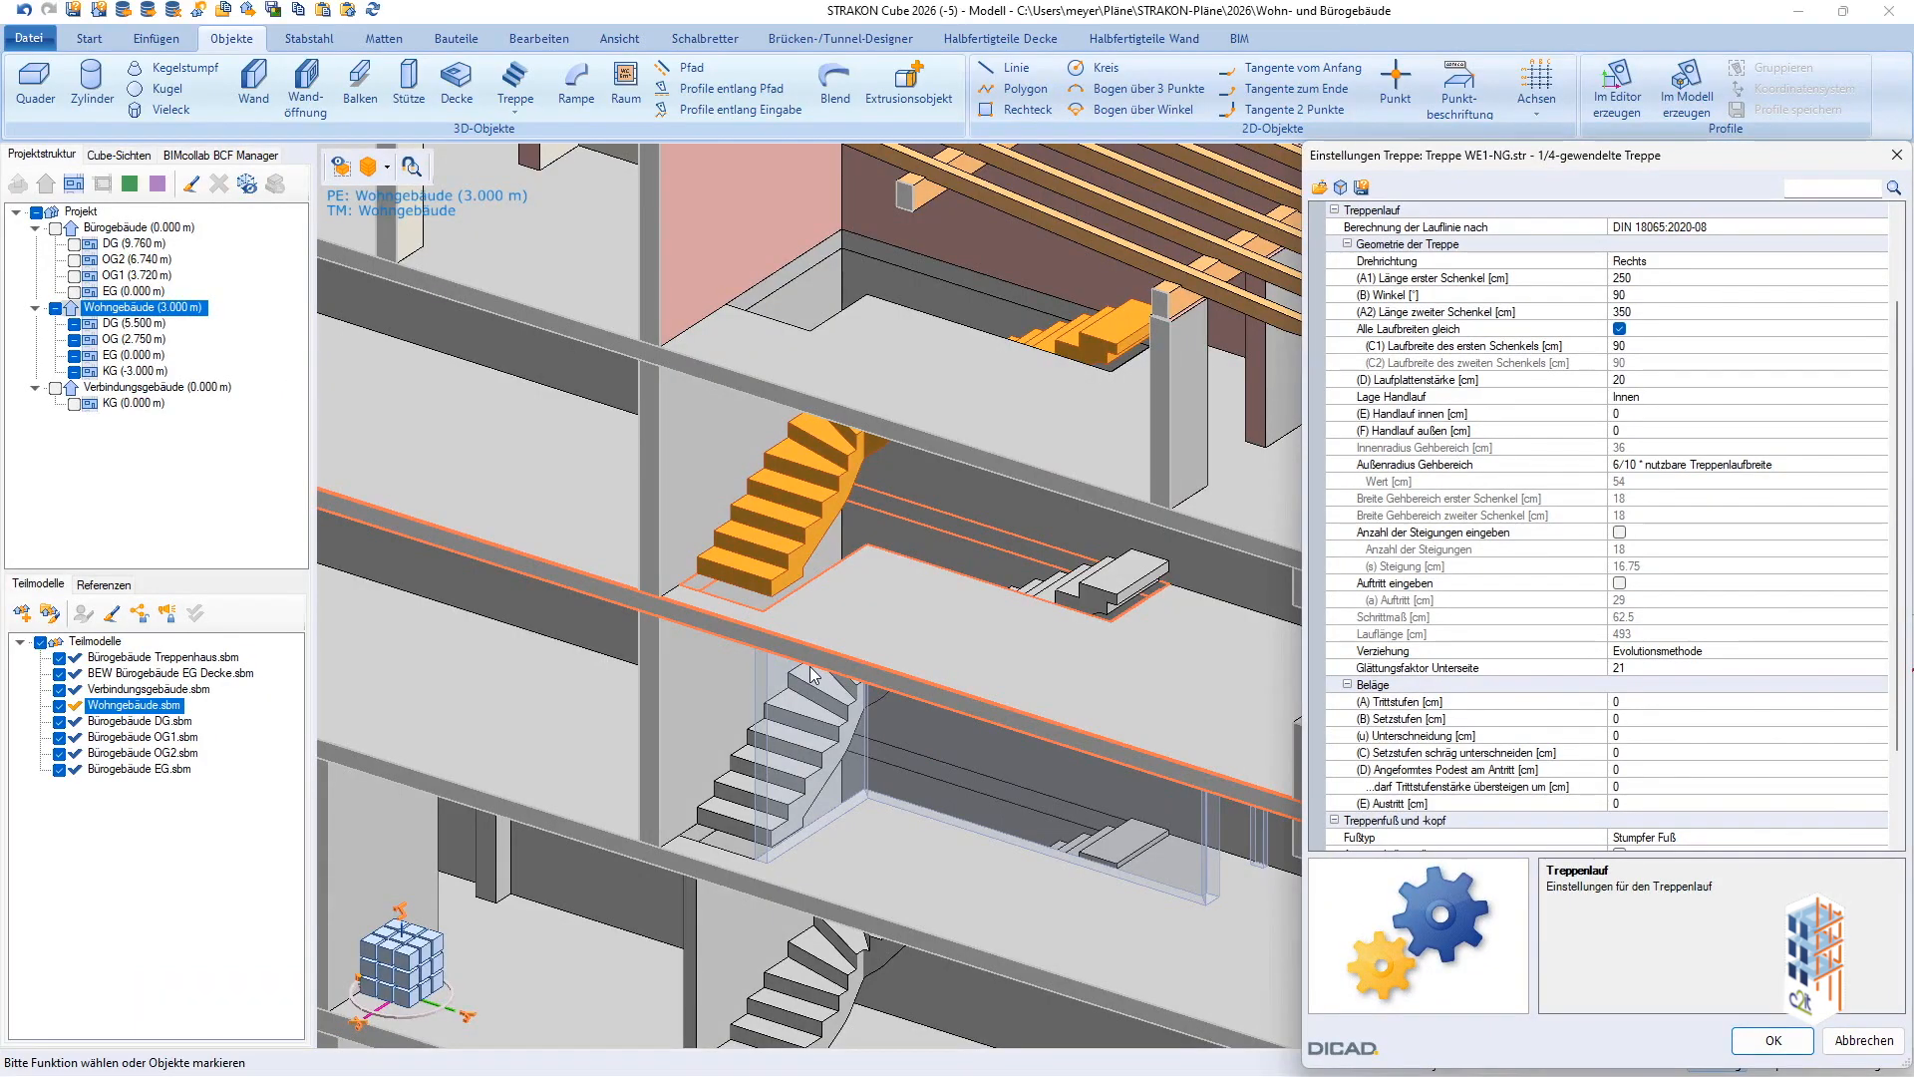
{"action": "scroll", "coordinate": [1883, 244], "scroll_direction": "up", "scroll_amount": 3}
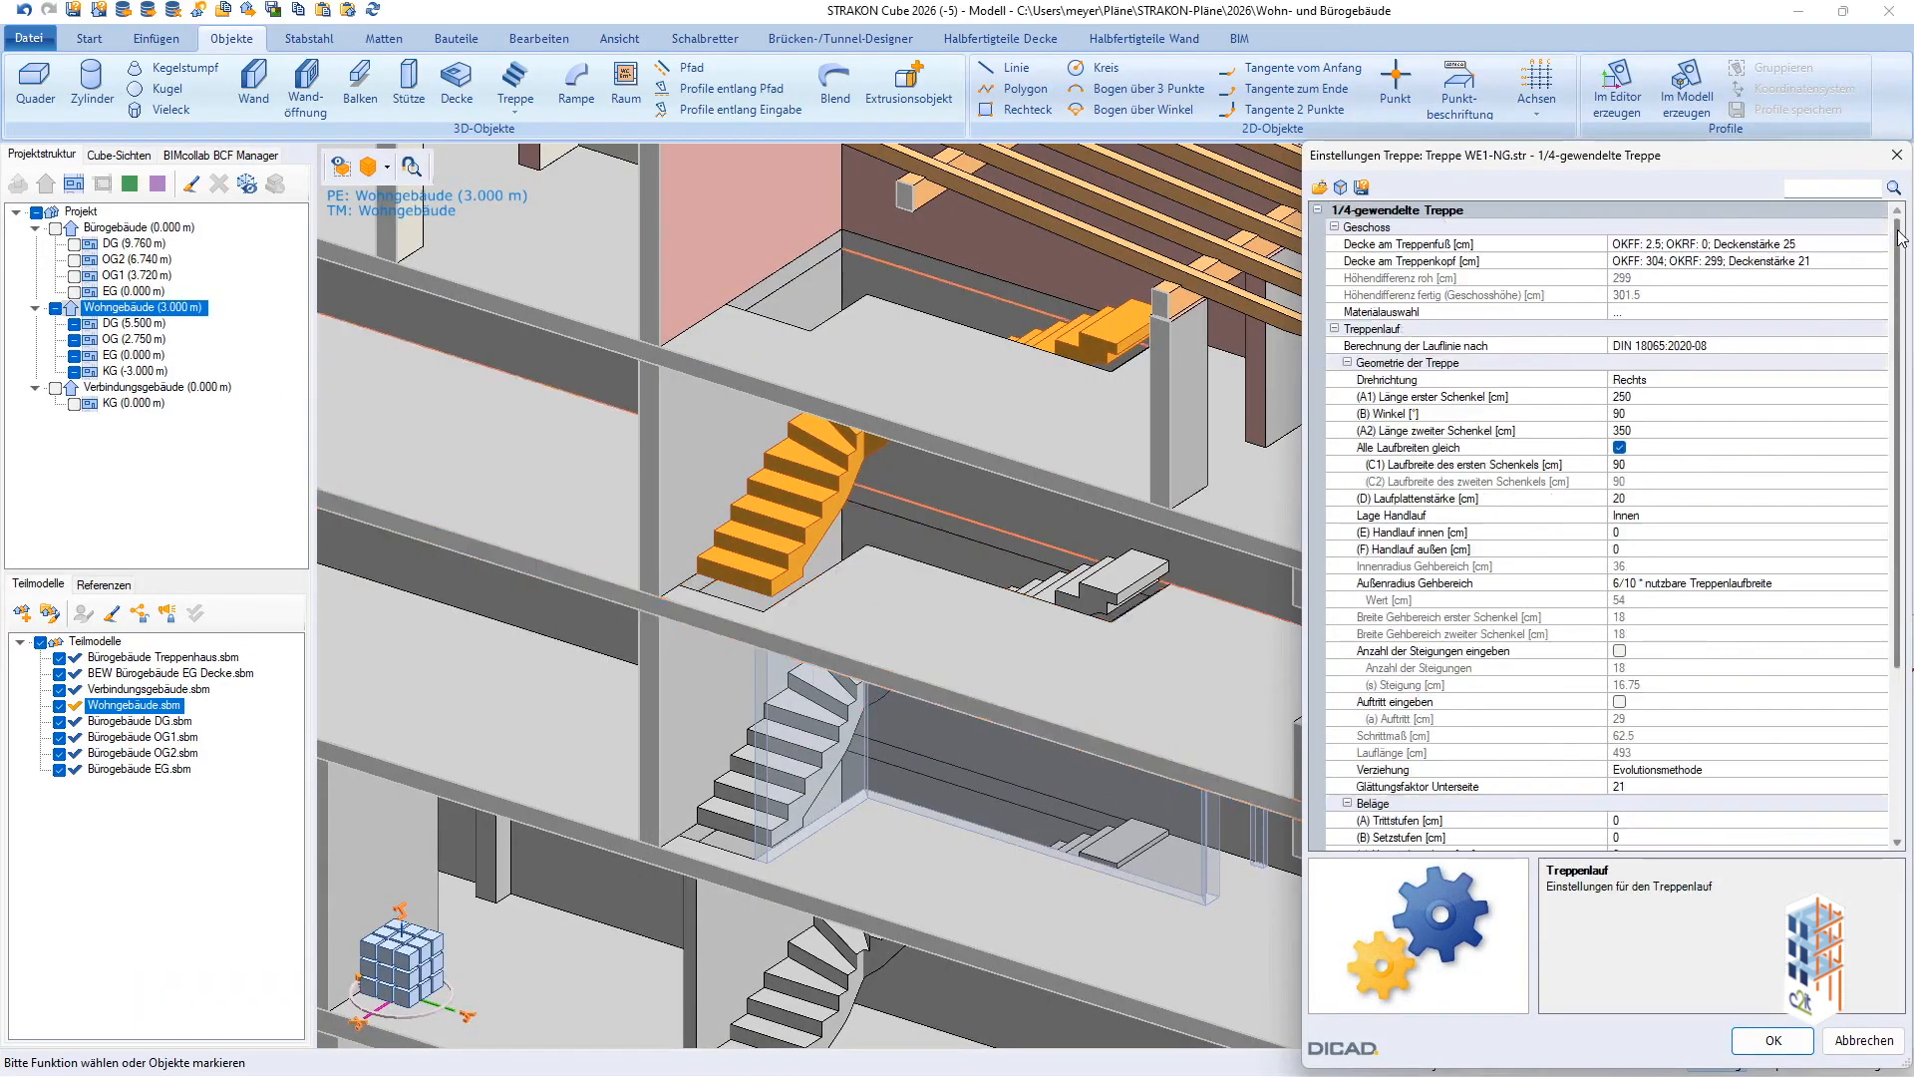
{"action": "double_click", "coordinate": [1734, 249]}
{"action": "type", "text": "5"}
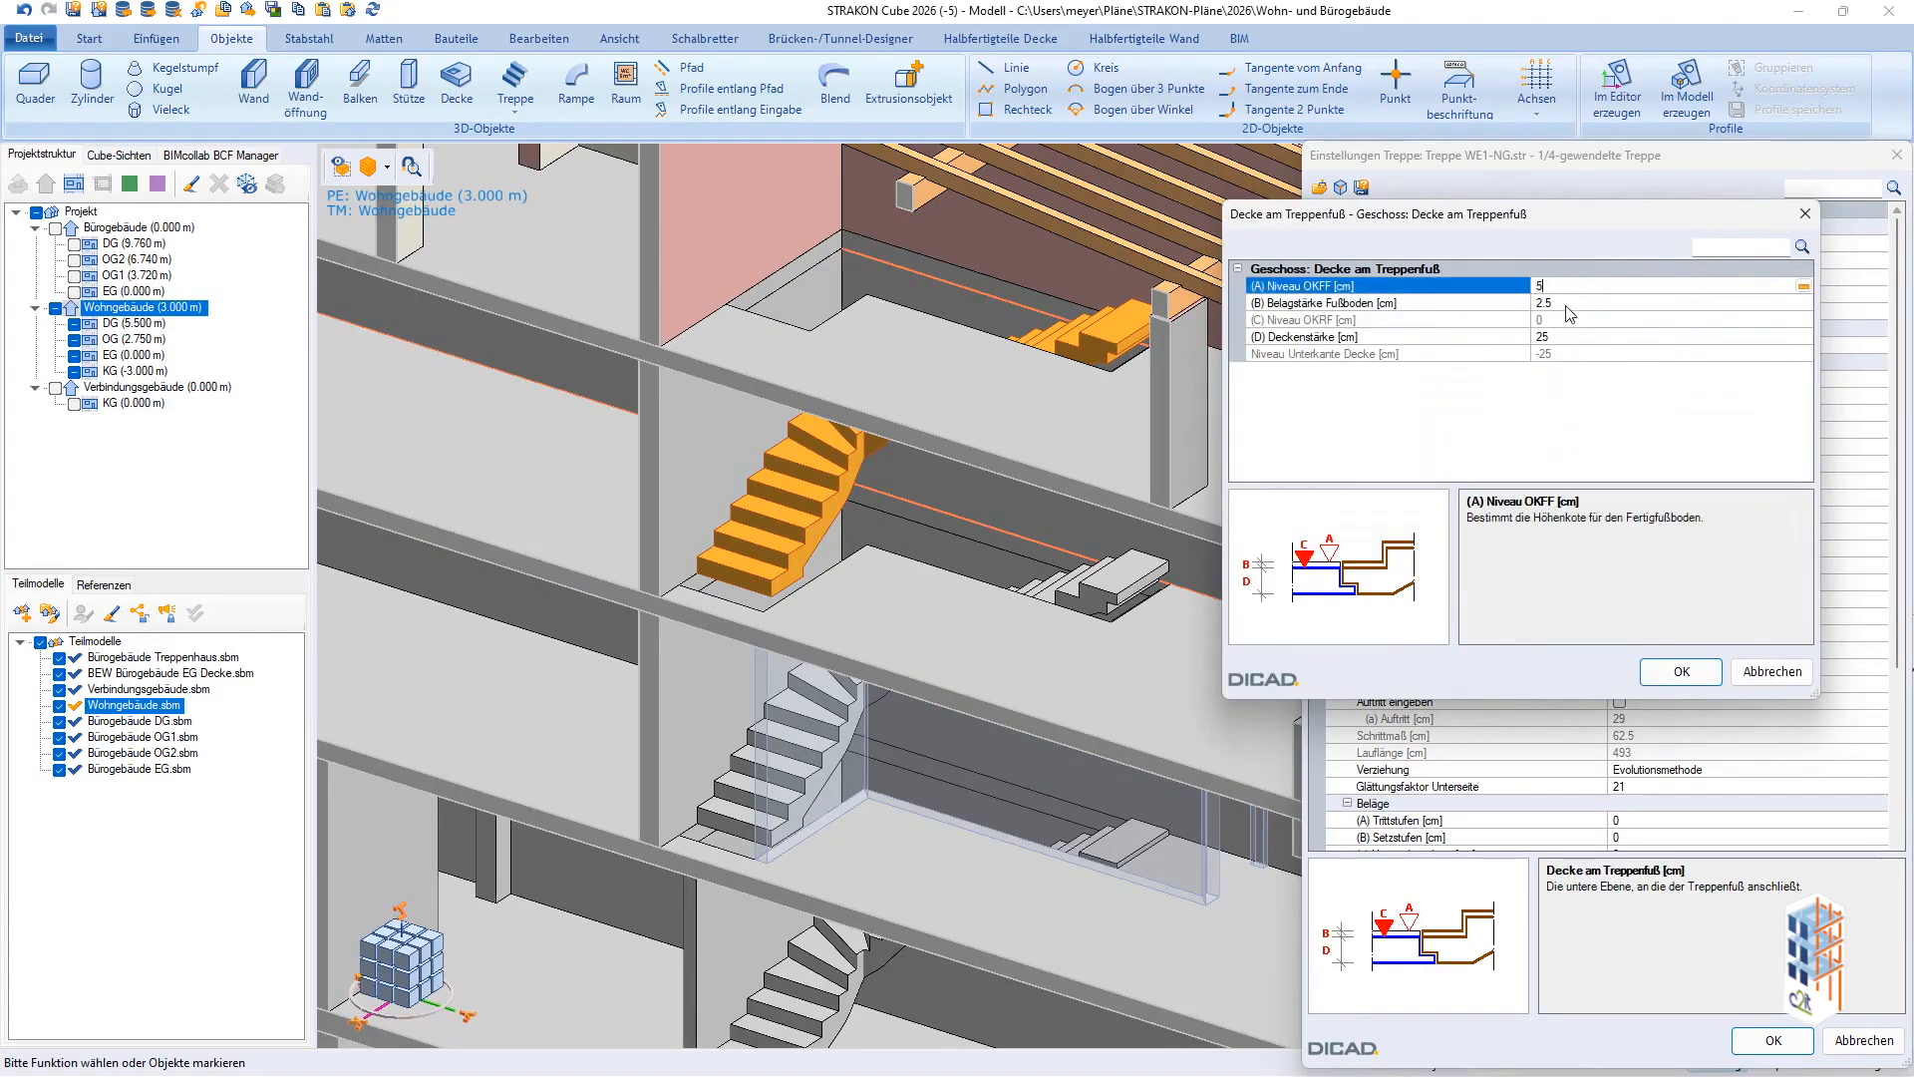
{"action": "left_click", "coordinate": [1567, 304]}
{"action": "type", "text": "5"}
{"action": "left_click", "coordinate": [1553, 339]}
{"action": "type", "text": "21"}
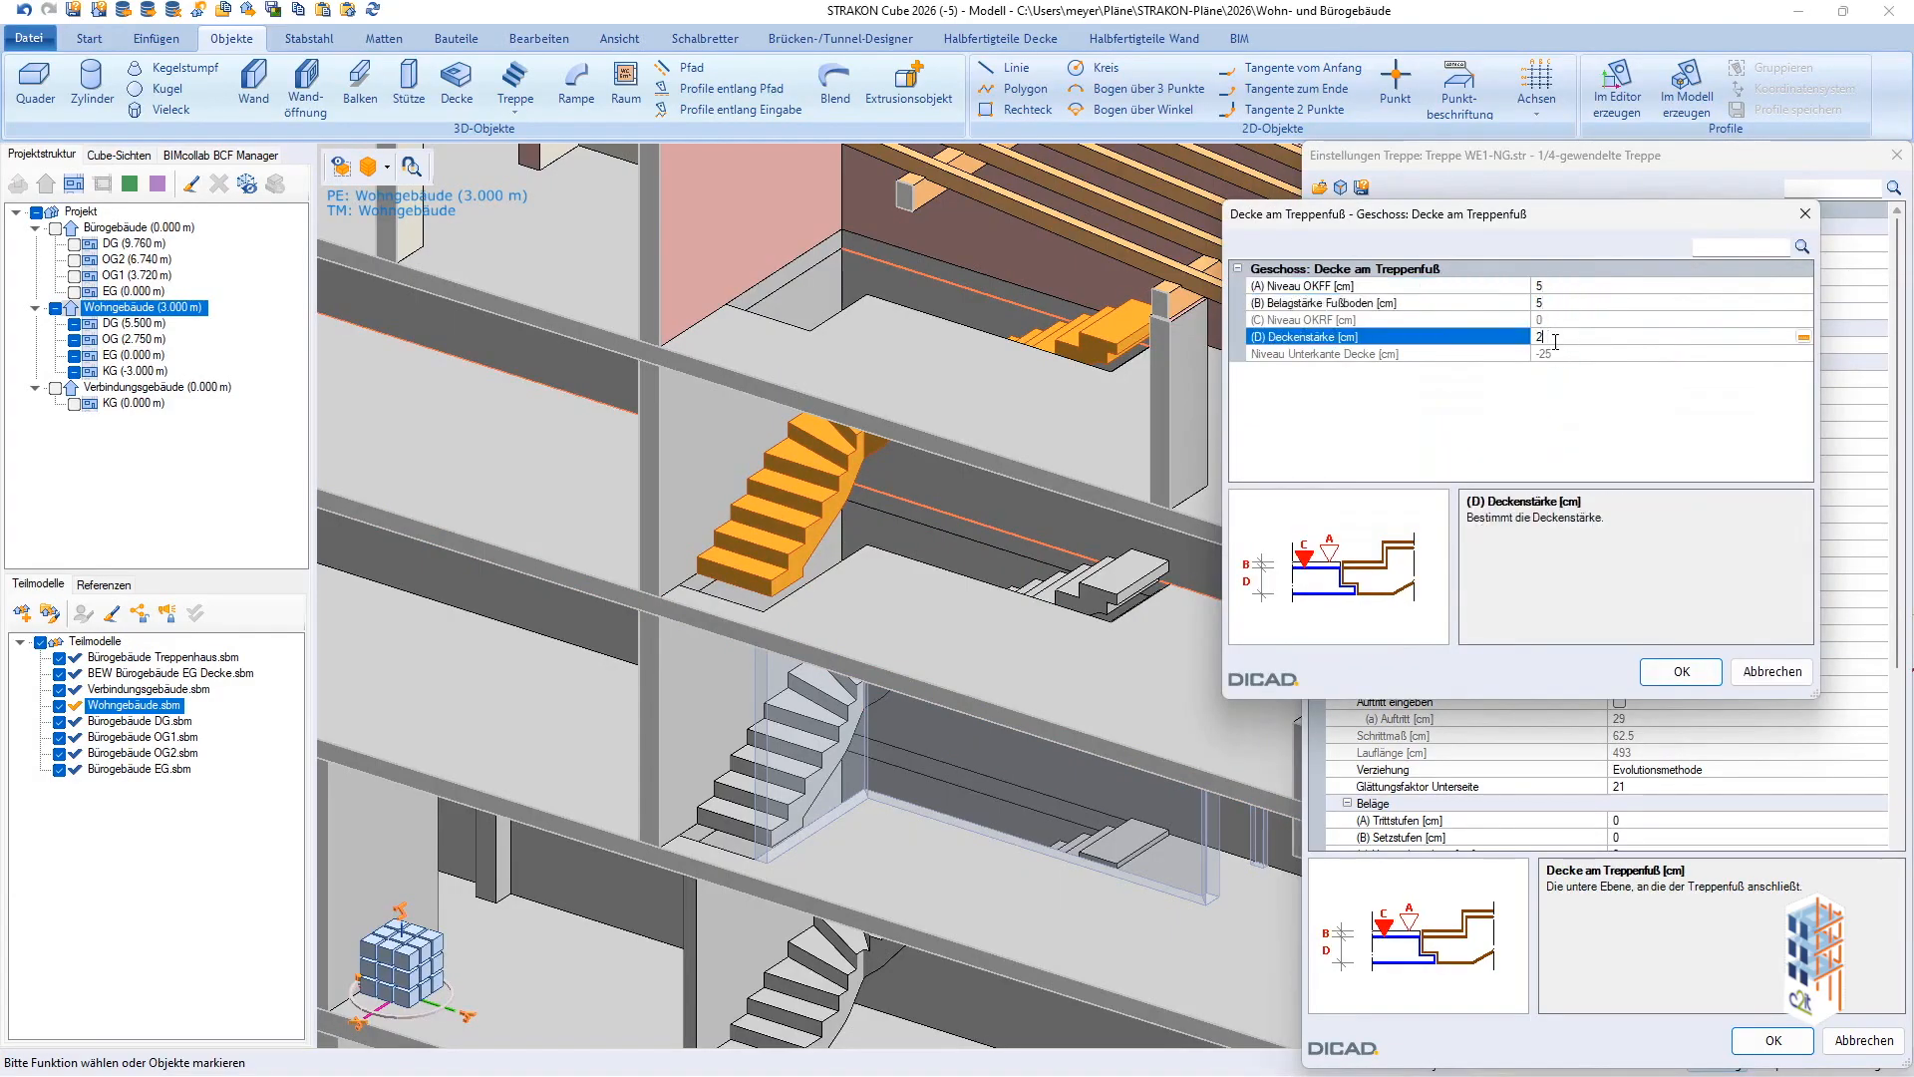
{"action": "left_click", "coordinate": [1682, 671]}
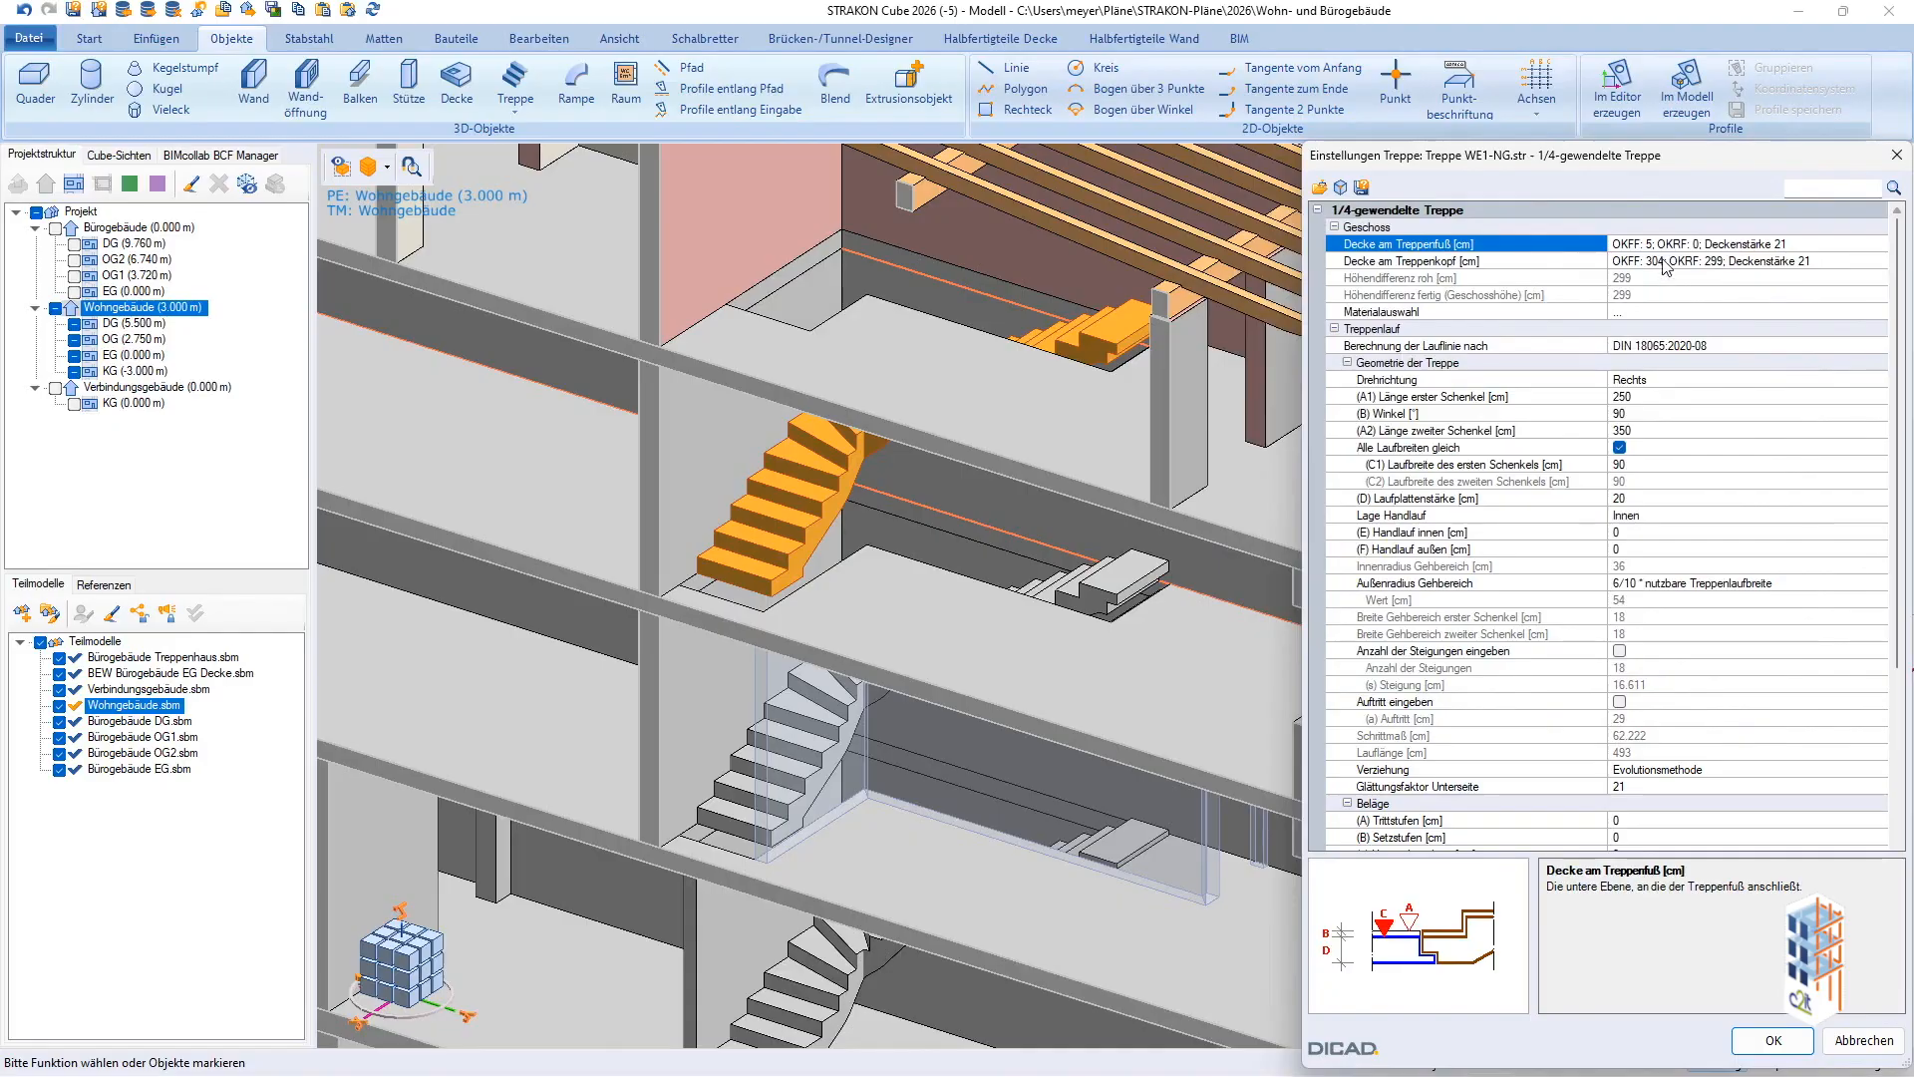
For the upper stair's slab at the stair head, set the finished floor level (OKFF) to 283 cm.
{"action": "double_click", "coordinate": [1666, 265]}
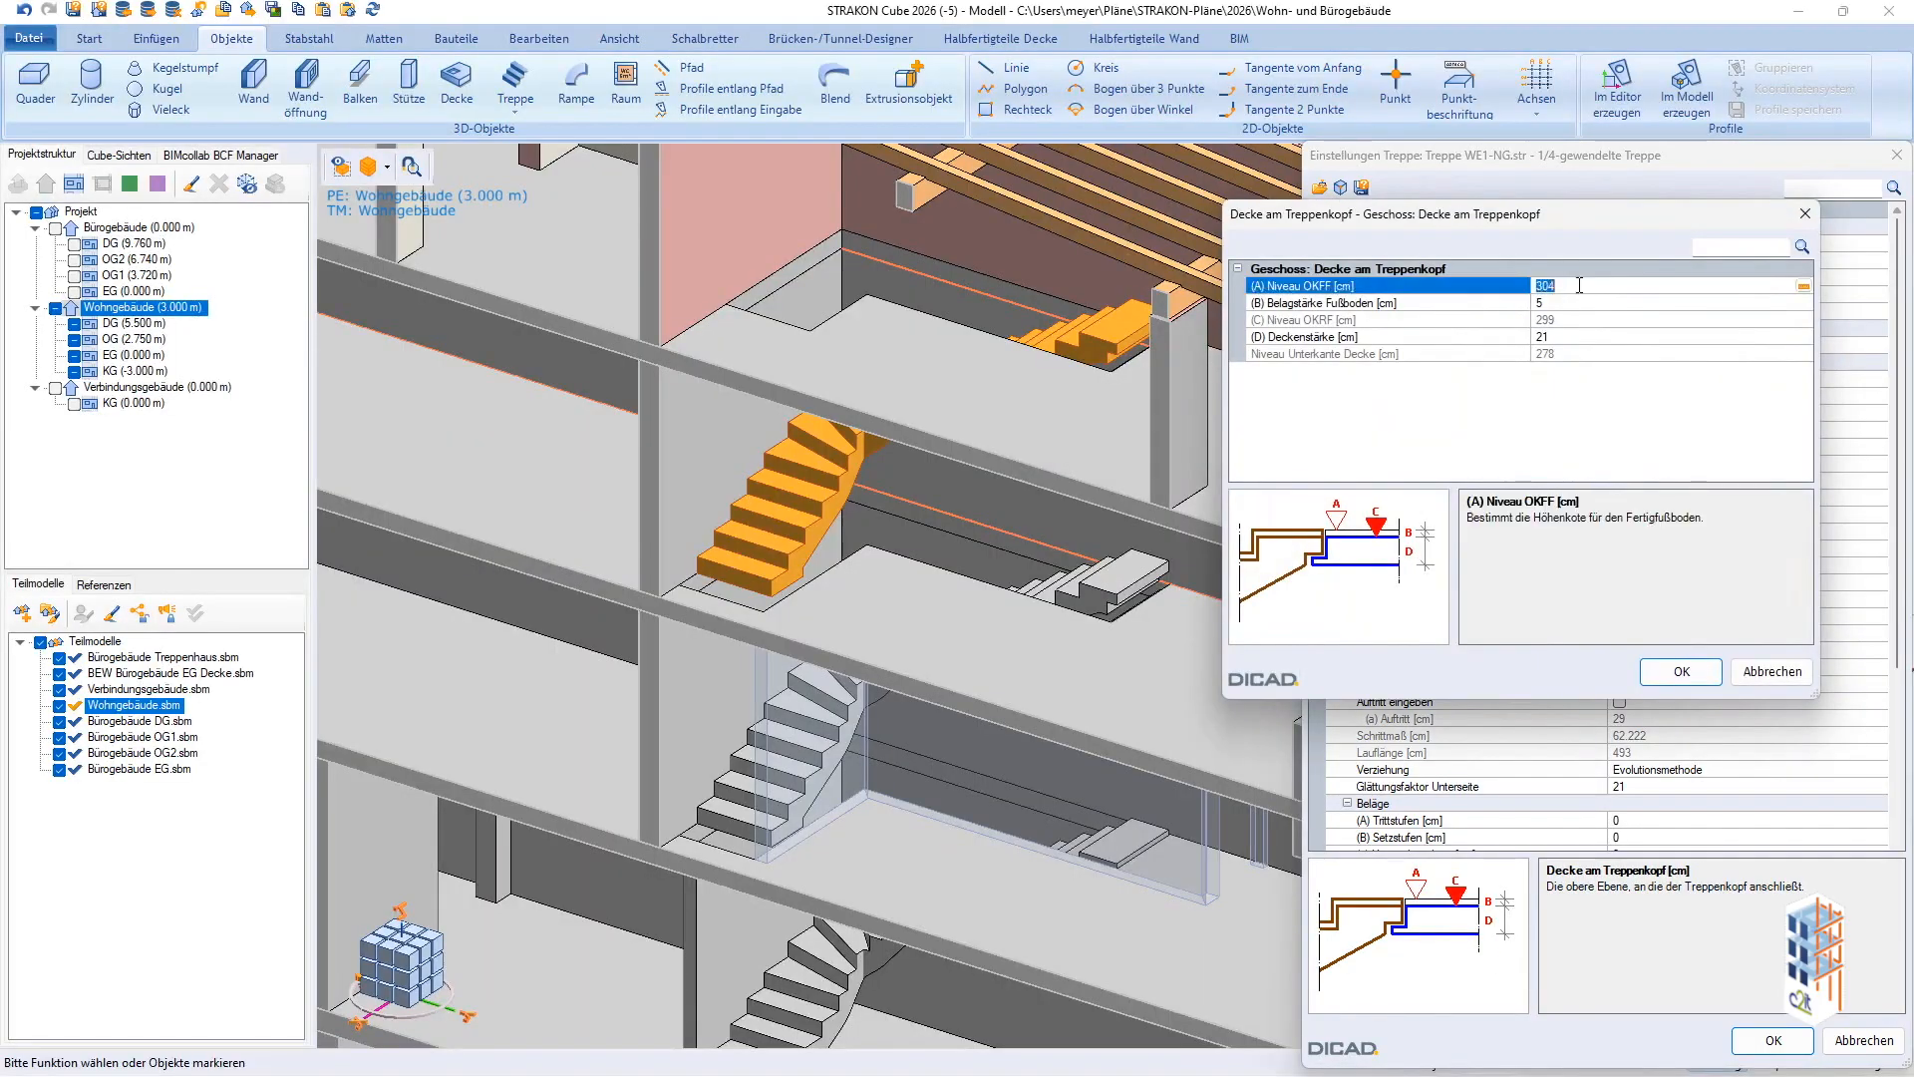
{"action": "type", "text": "283"}
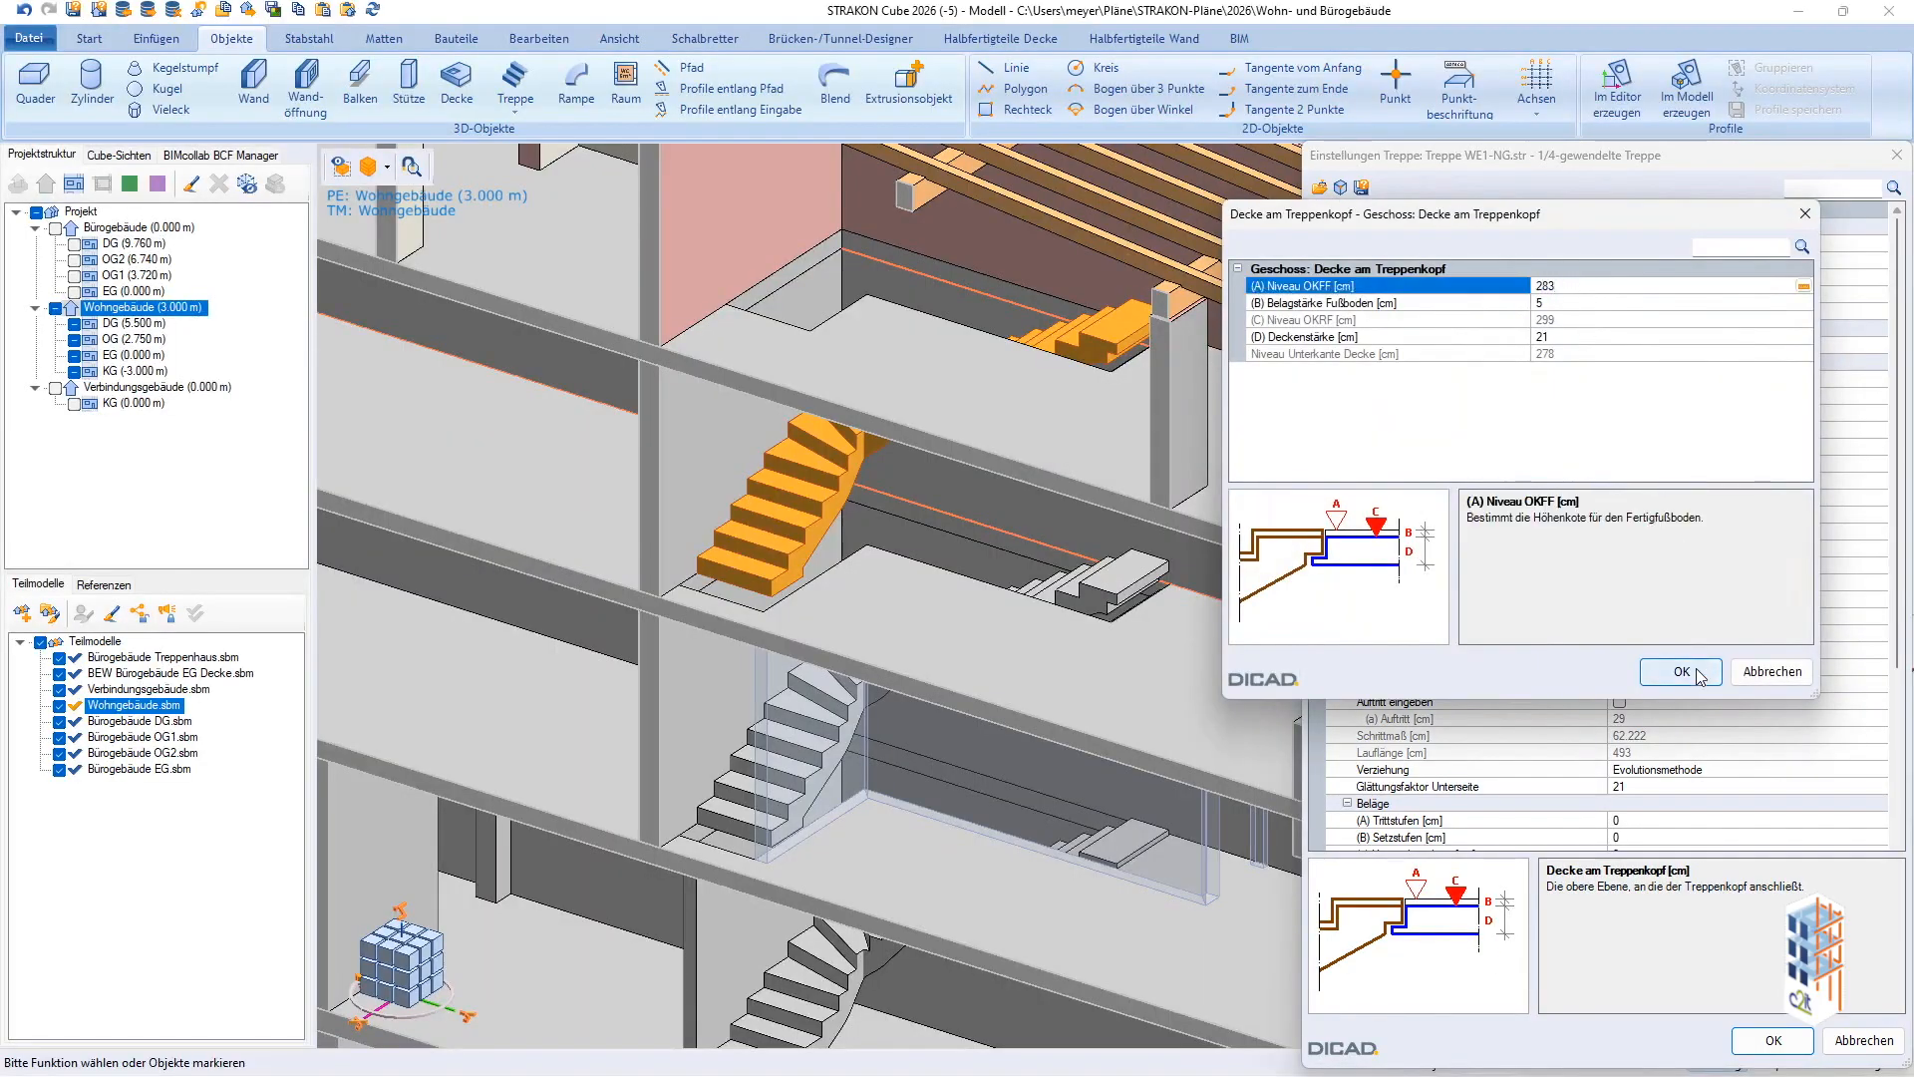
{"action": "left_click", "coordinate": [1698, 671]}
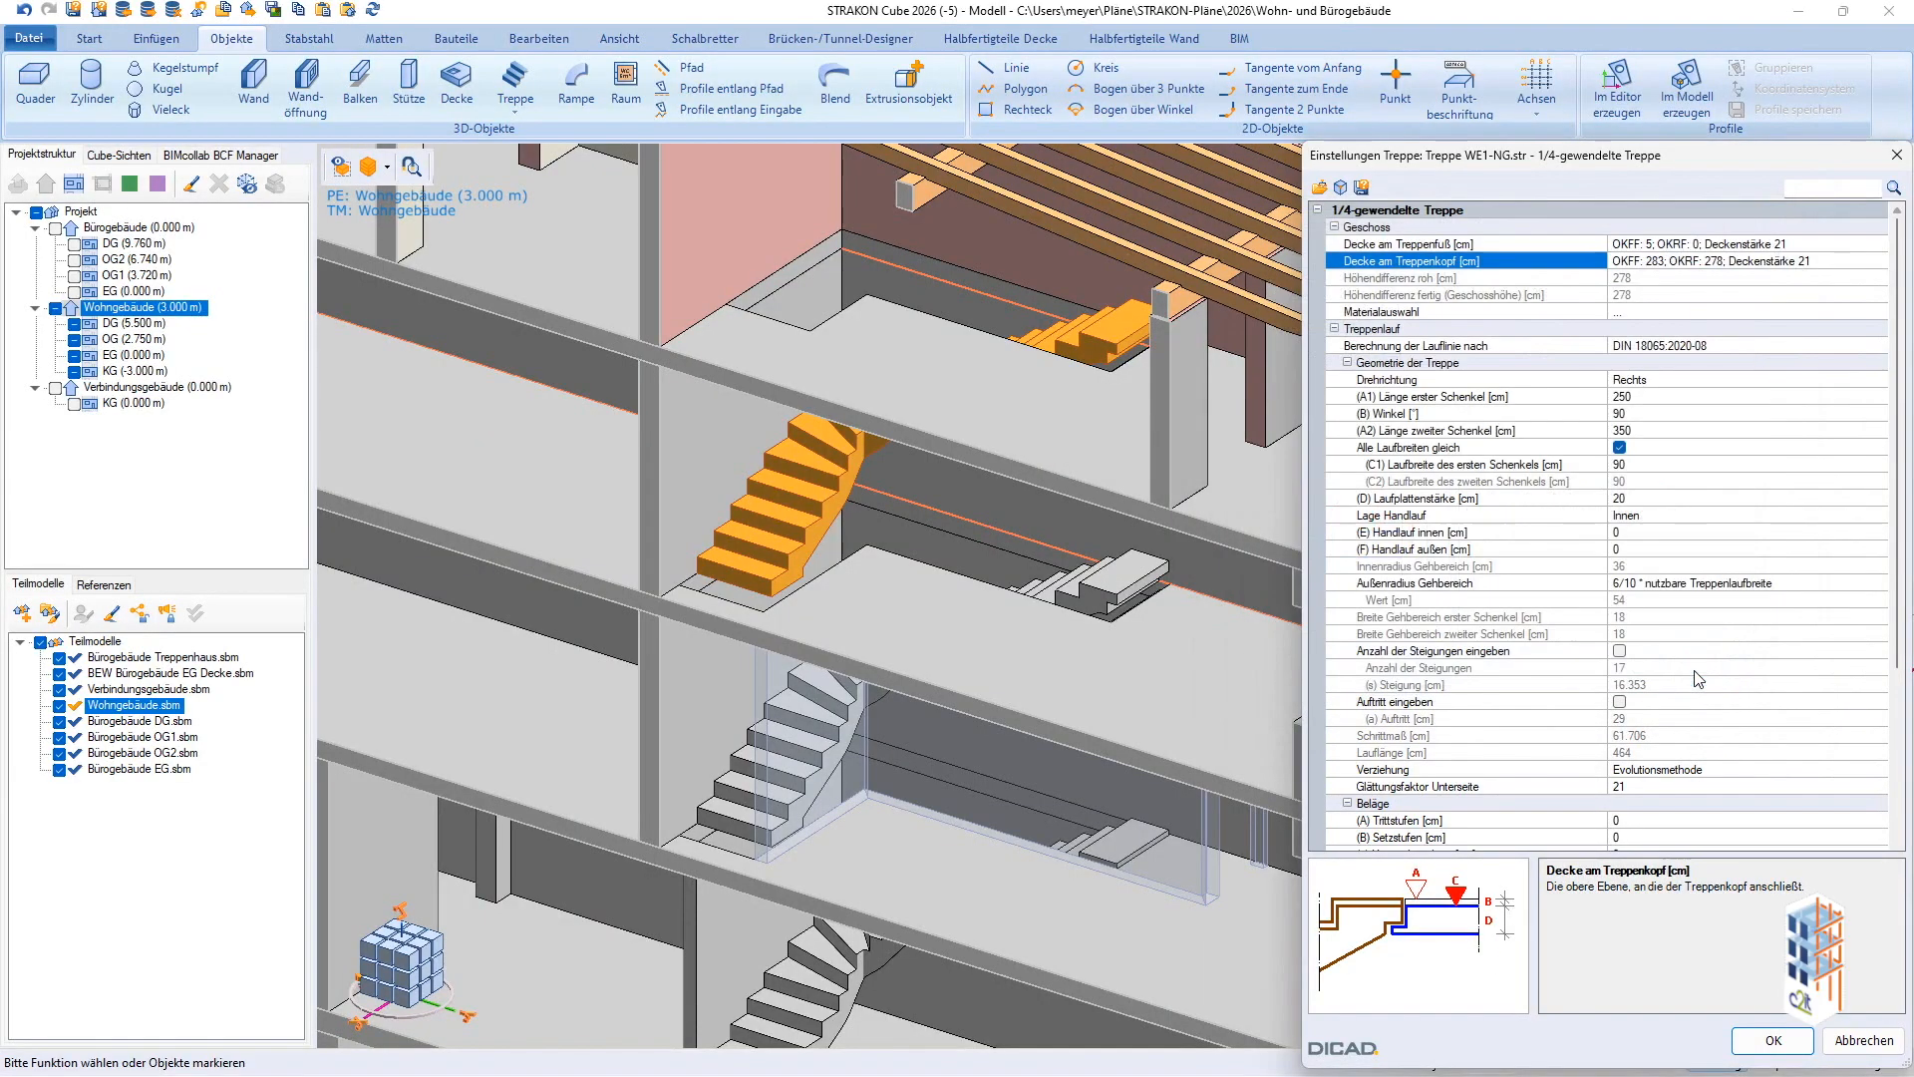
Set the upper stair's flight width (C1) to 100 cm and its flight slab thickness (D) to 18 cm.
{"action": "left_click", "coordinate": [1655, 464]}
{"action": "type", "text": "100"}
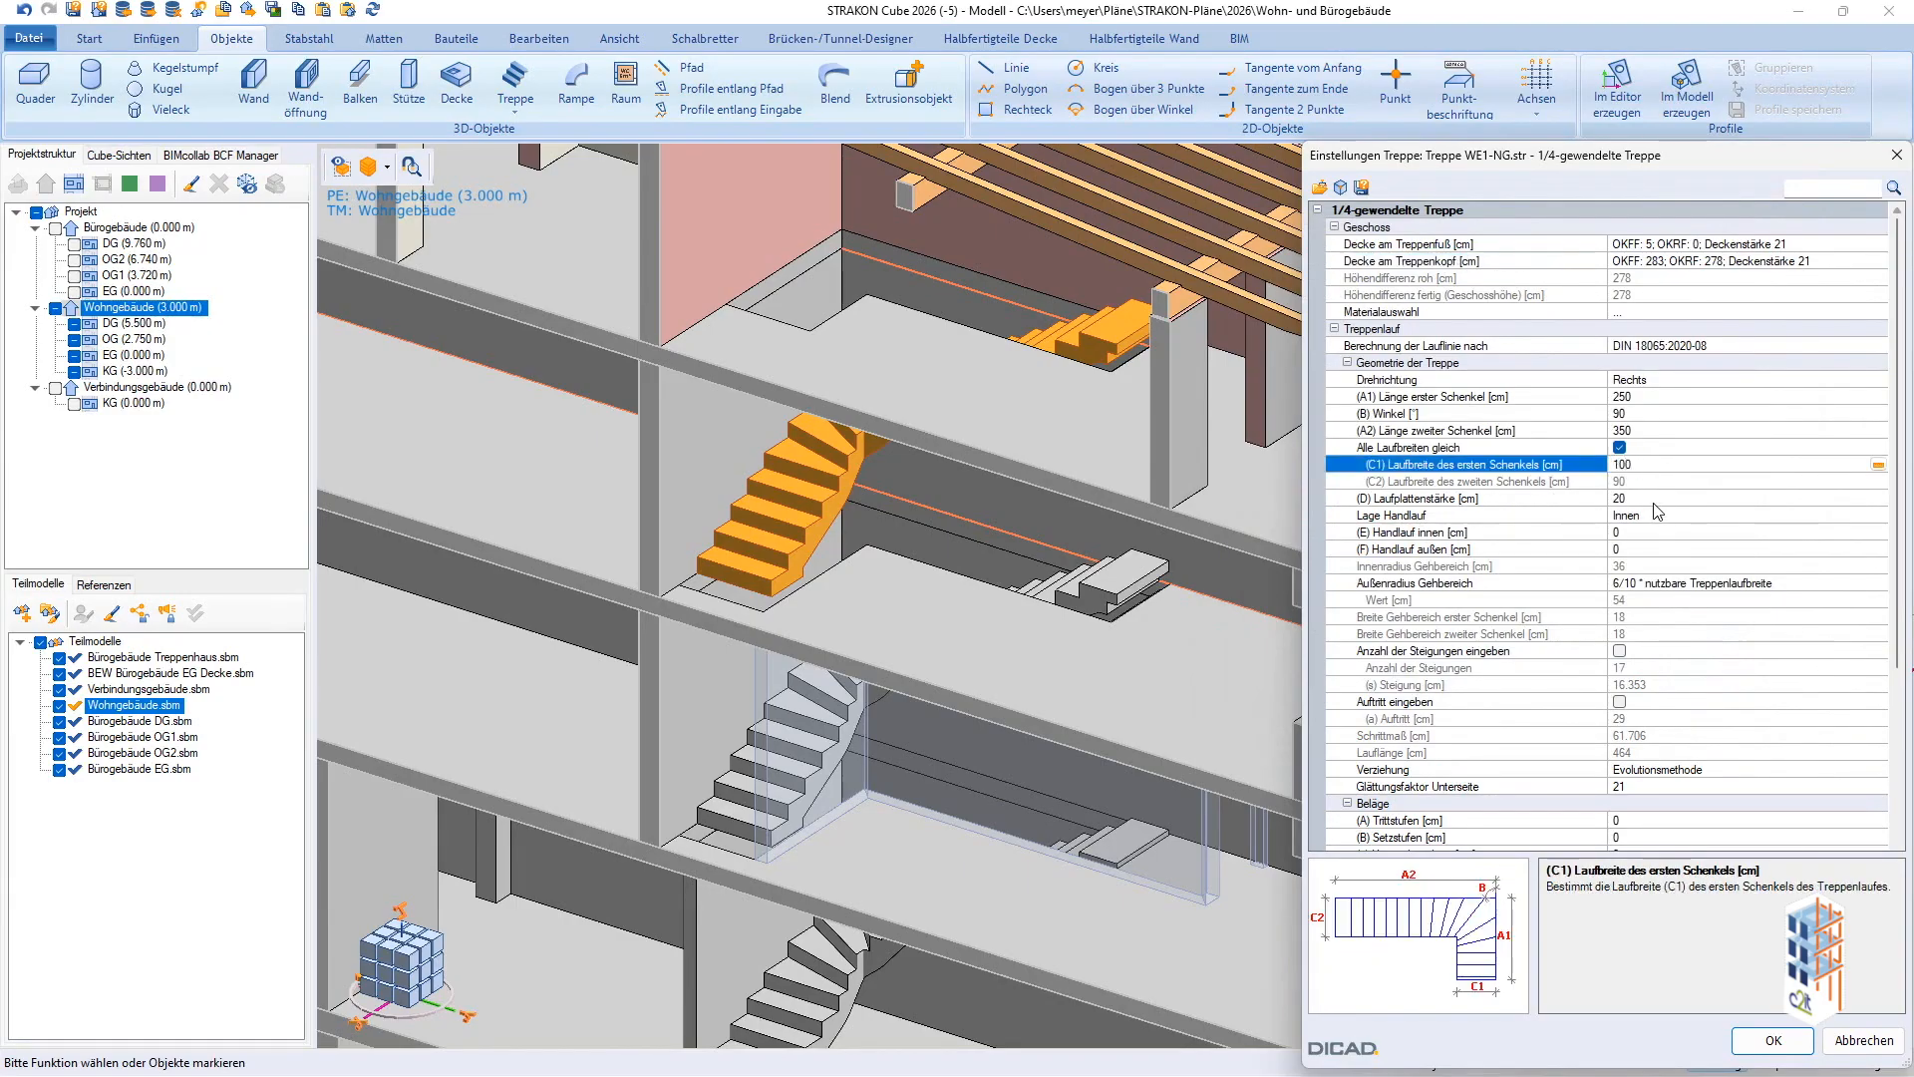
{"action": "left_click", "coordinate": [1655, 500]}
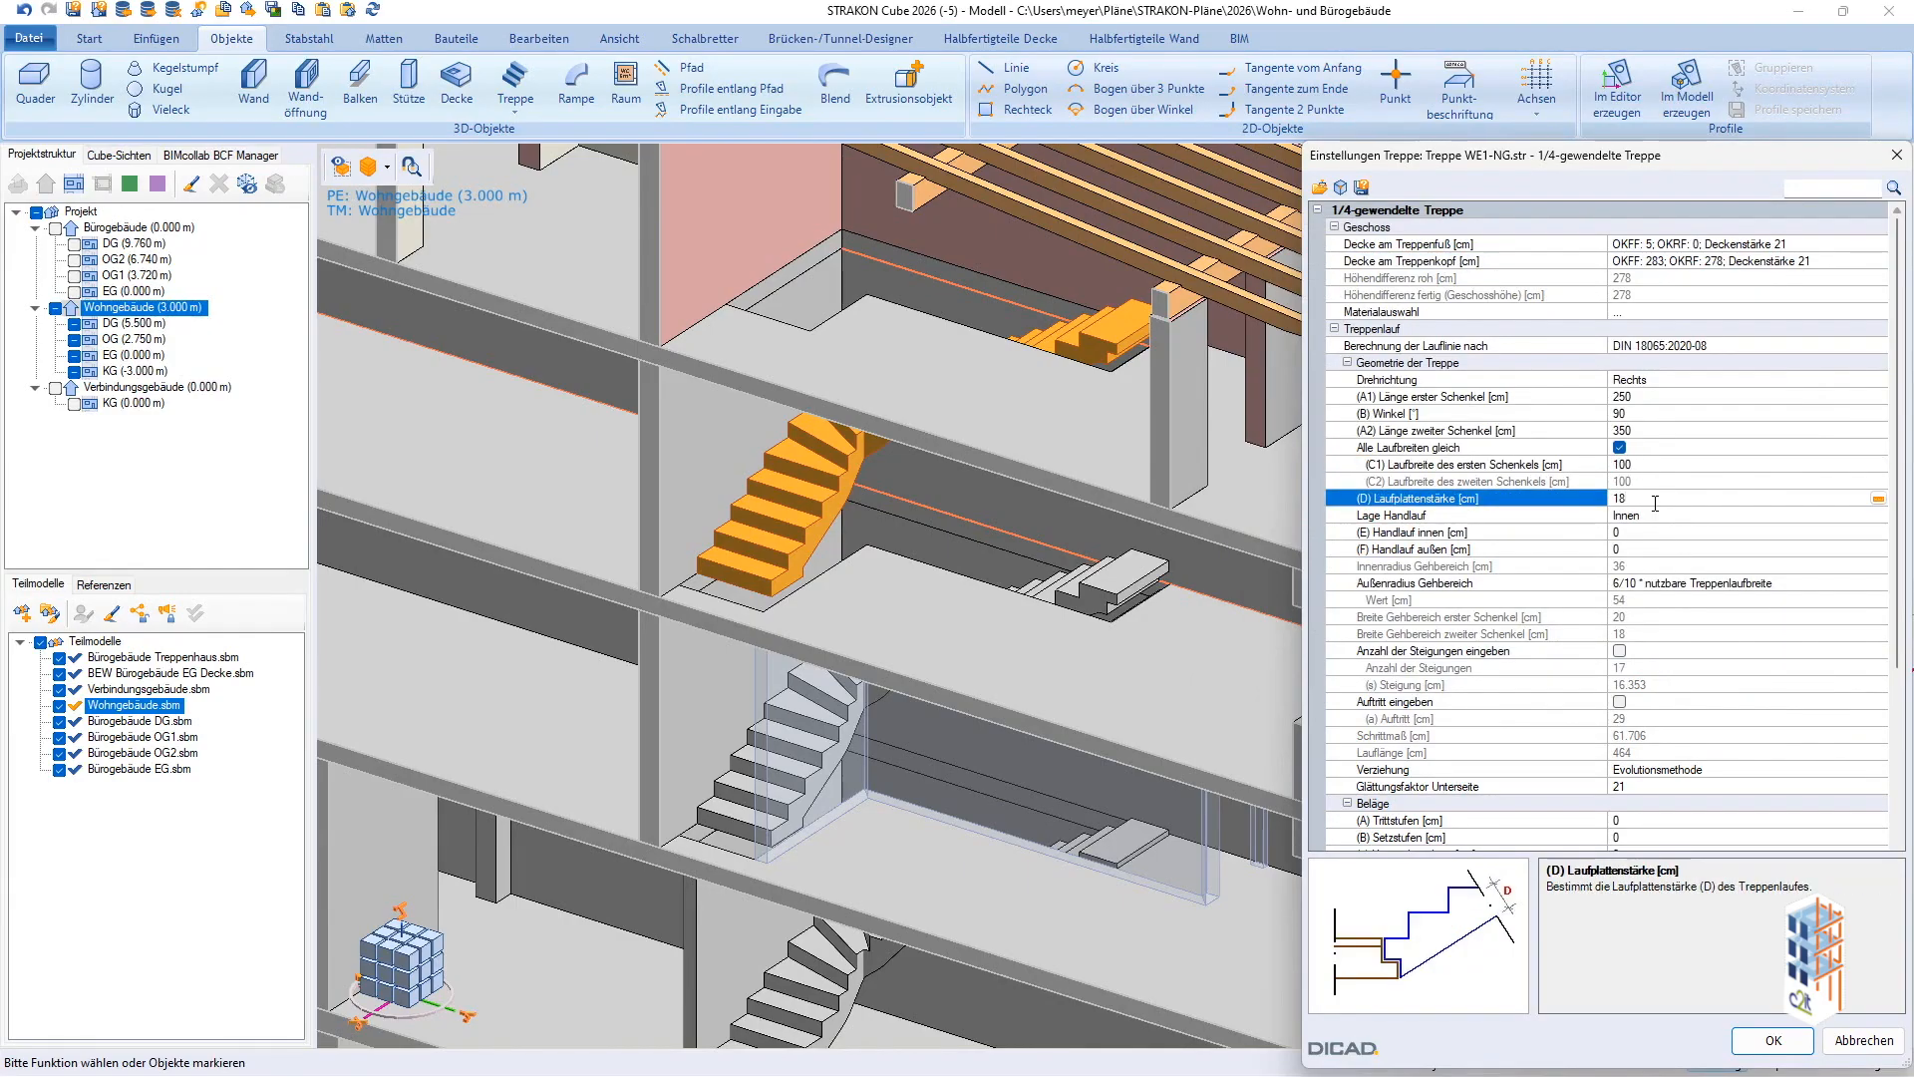
{"action": "key", "text": "Return"}
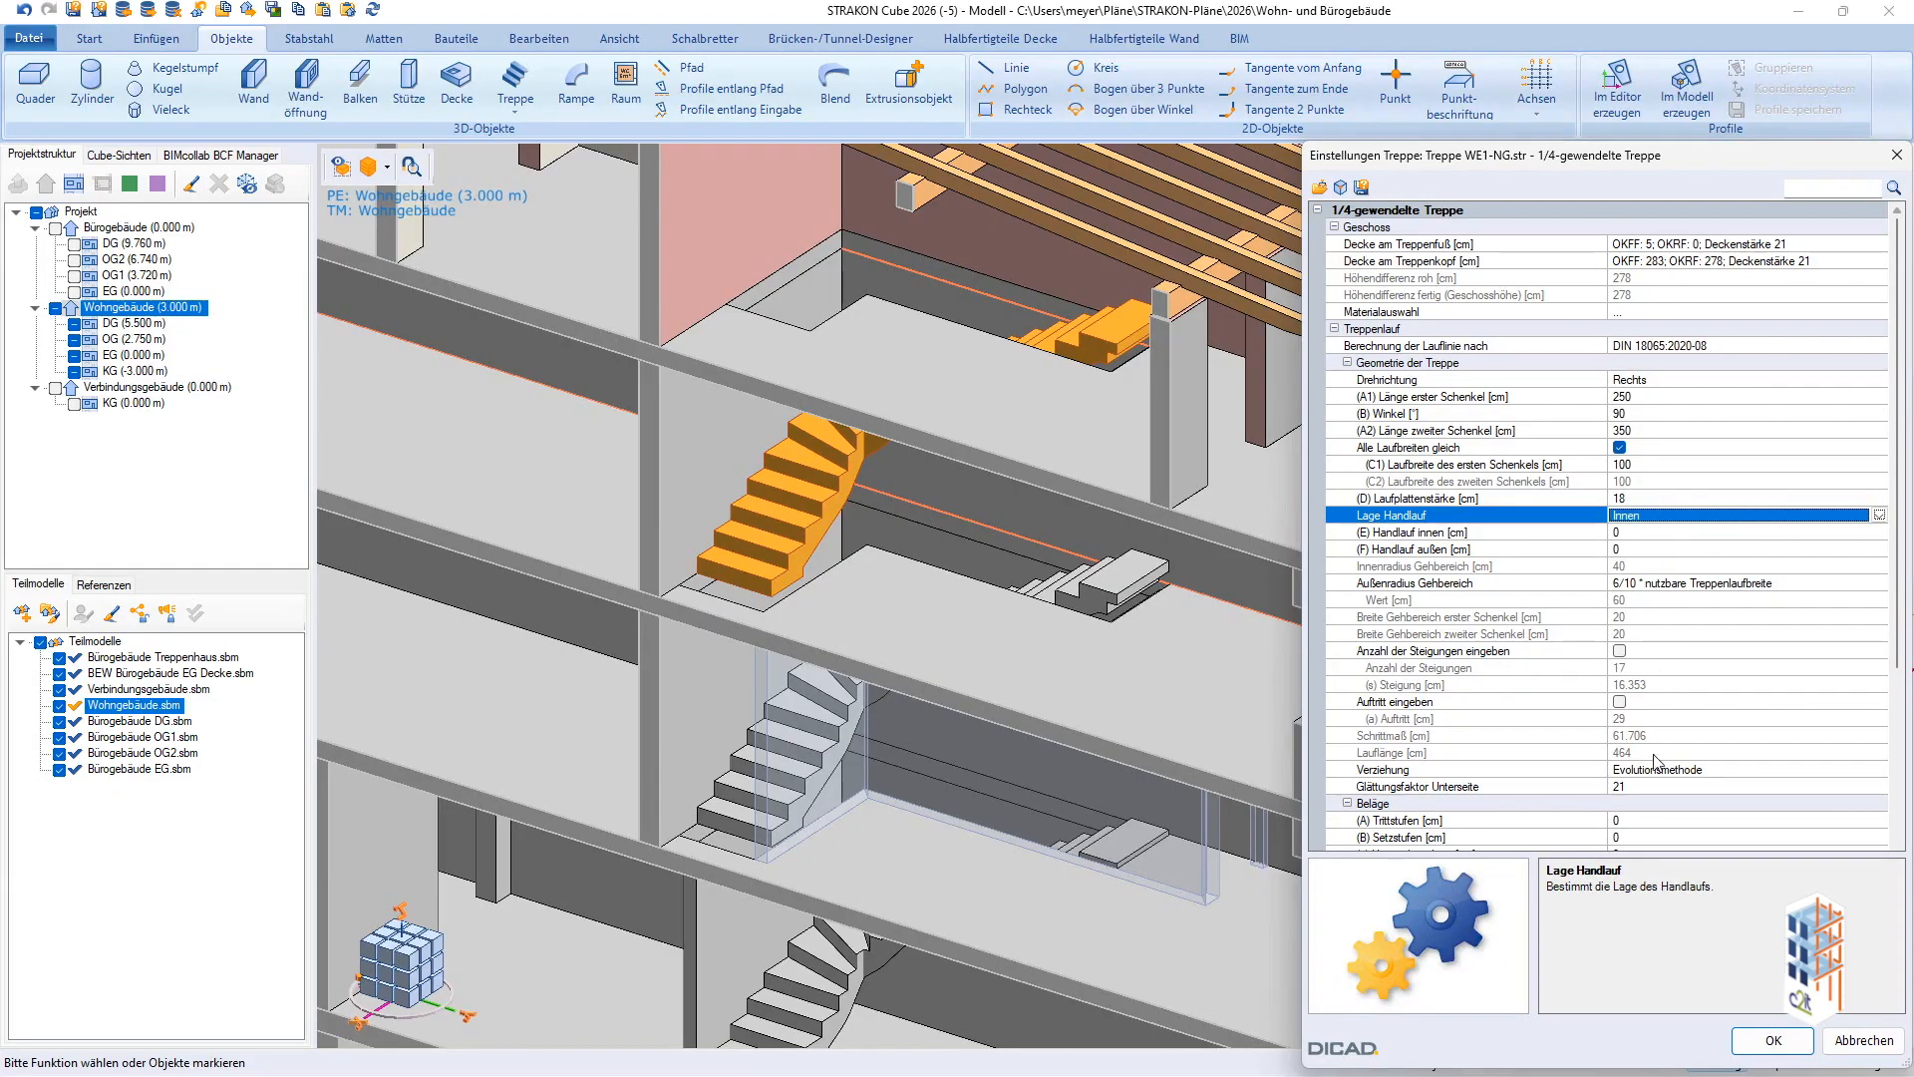
Set the stair coverings to 2 cm for Trittstufen, 1 cm for Unterschneidung, 2 cm for Angeformtes Podest am Antritt and 2 cm for Austritt.
{"action": "left_click_drag", "start_coordinate": [1897, 658], "coordinate": [1906, 850]}
{"action": "left_click", "coordinate": [1653, 582]}
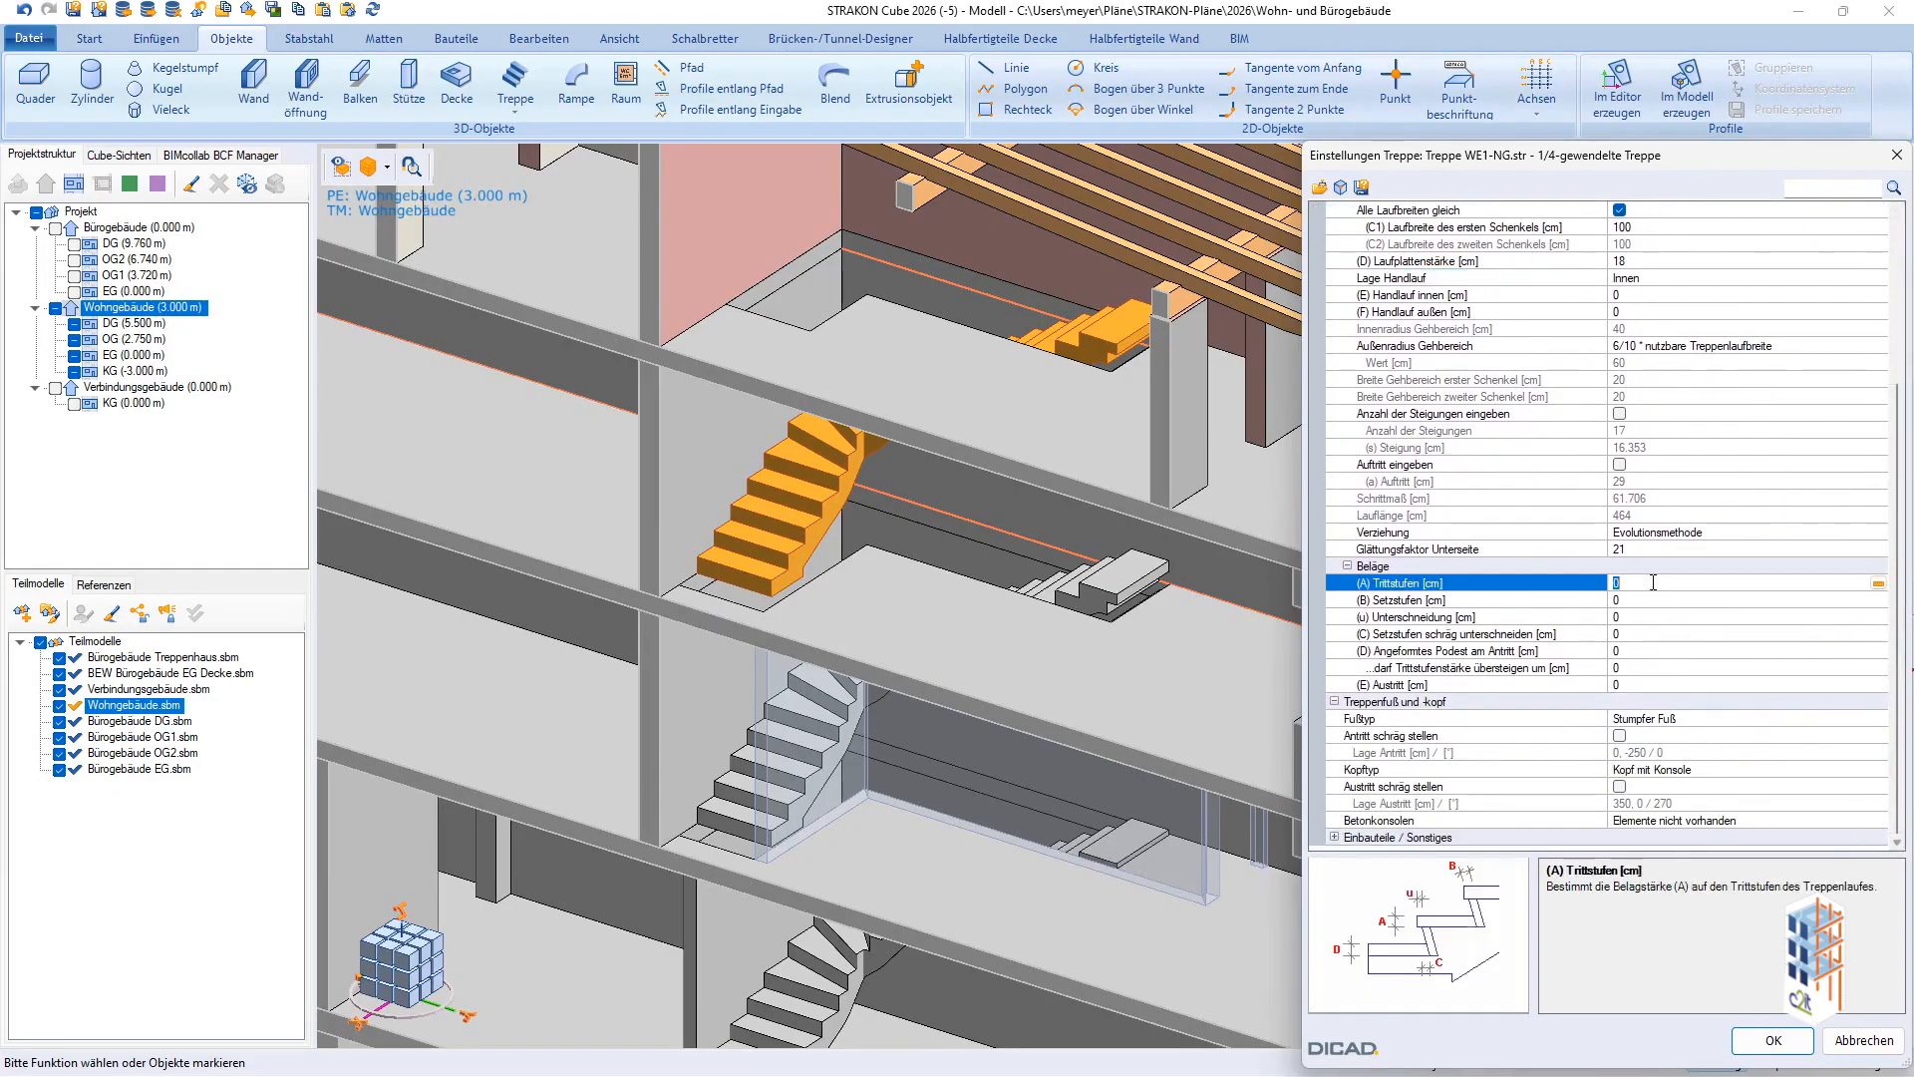
{"action": "left_click", "coordinate": [1641, 617]}
{"action": "type", "text": "1"}
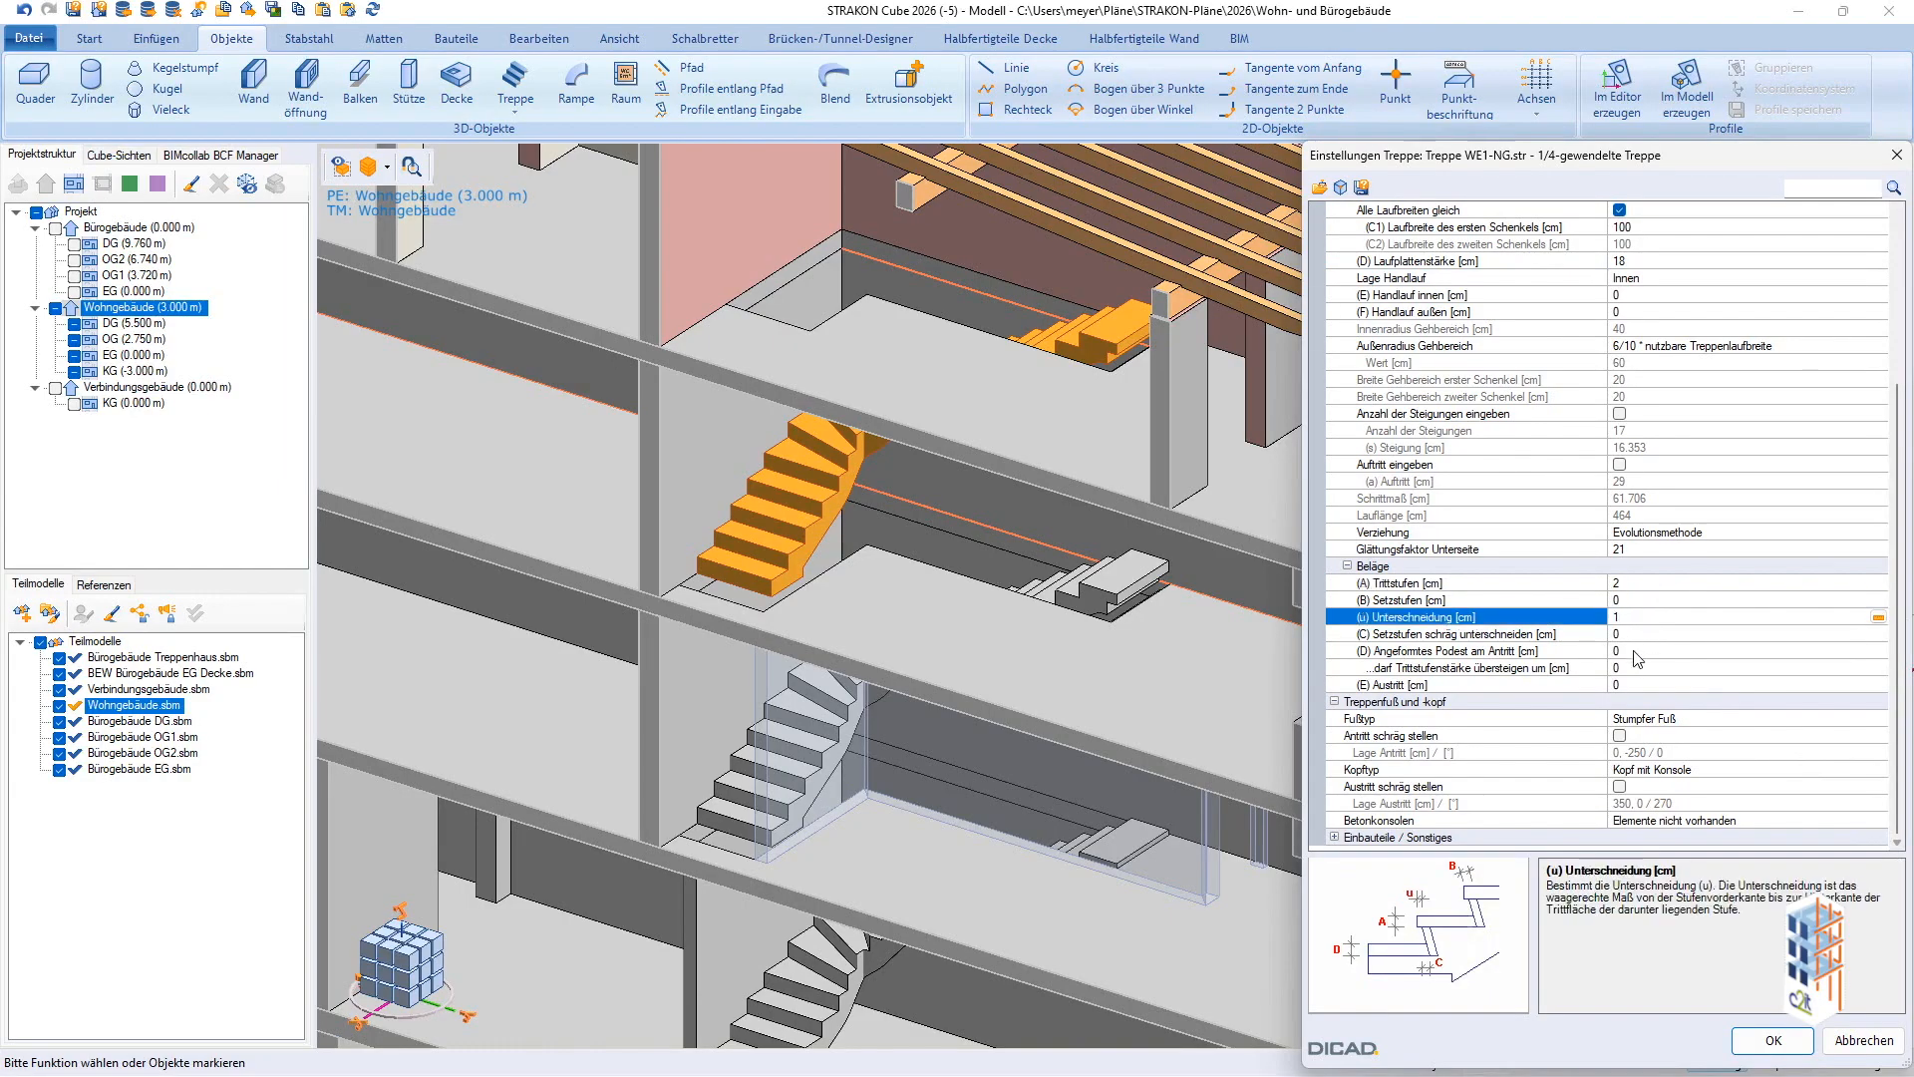
{"action": "left_click", "coordinate": [1635, 651]}
{"action": "type", "text": "2"}
{"action": "left_click", "coordinate": [1640, 686]}
{"action": "type", "text": "2"}
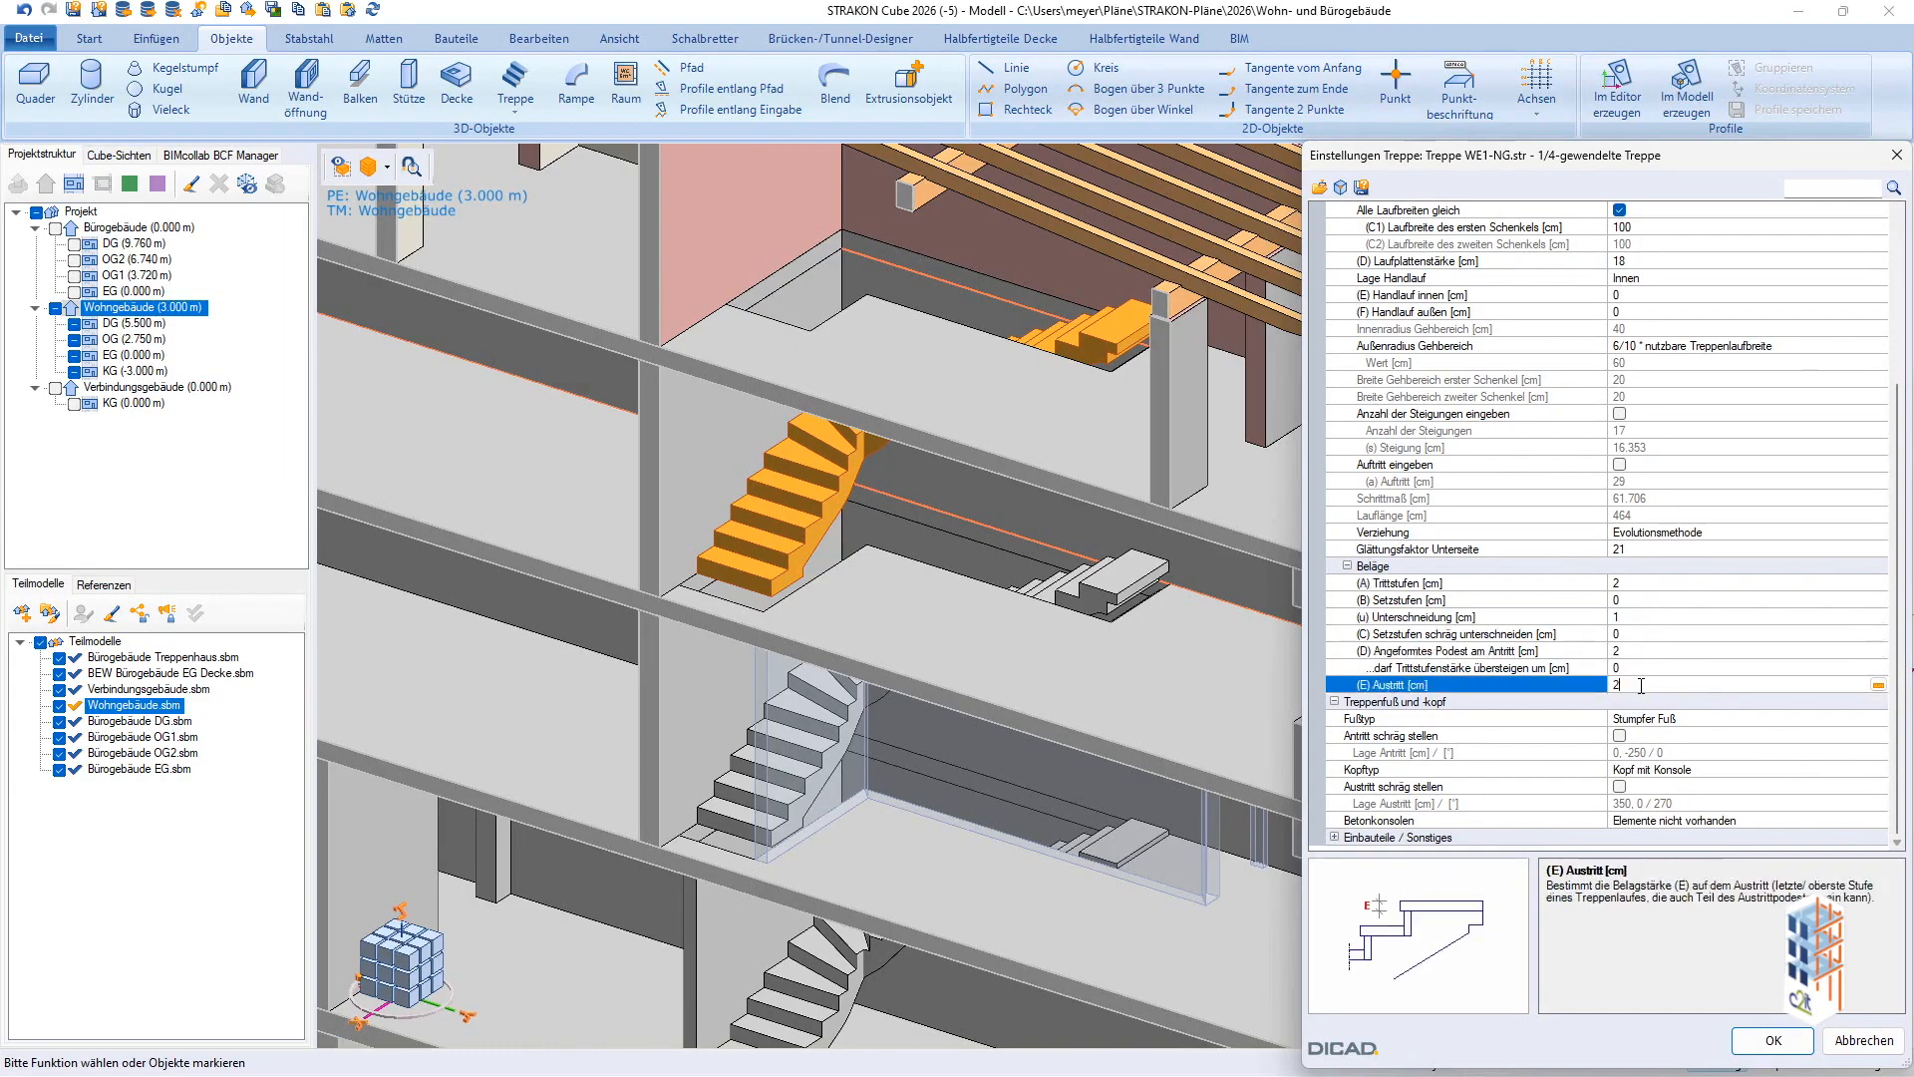
Change the upper stair's foot type (Fußtyp) to Fuß mit Konsole and open its detailed settings.
{"action": "left_click", "coordinate": [1800, 721]}
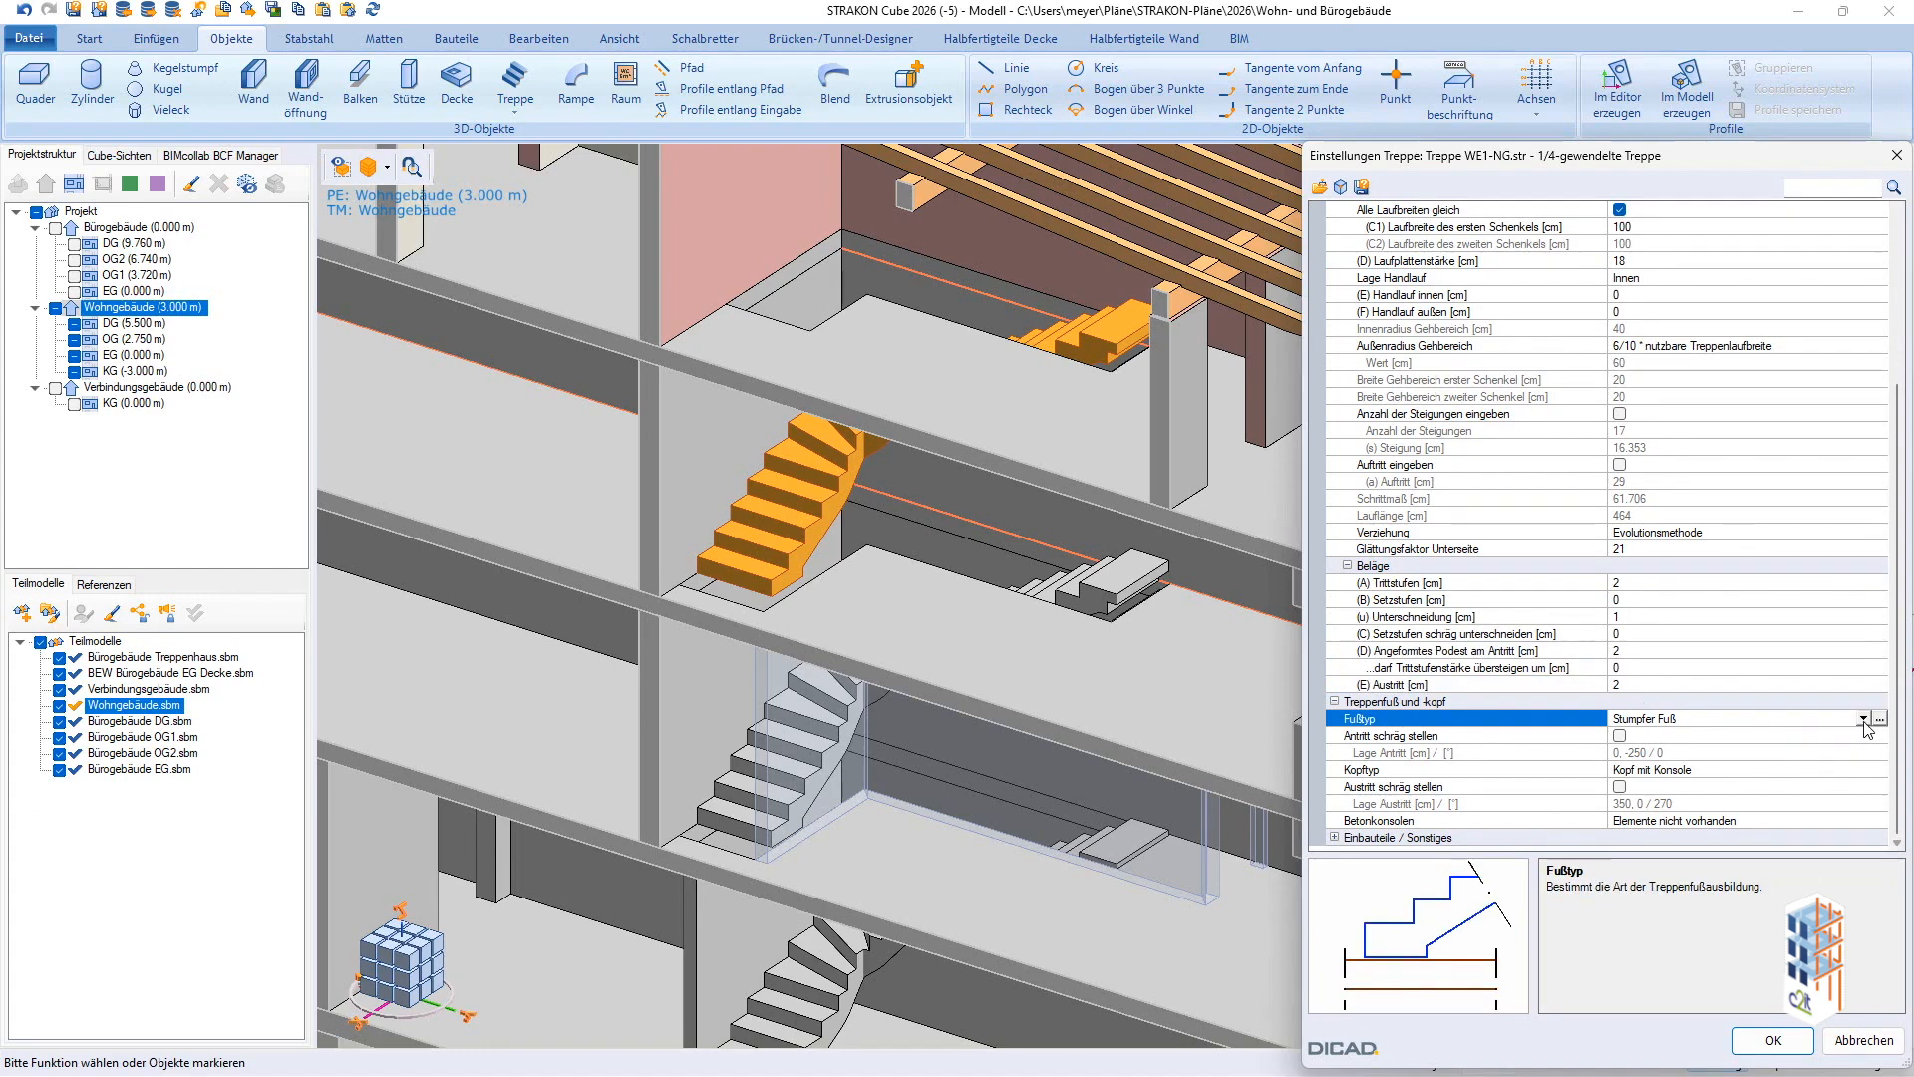
{"action": "left_click", "coordinate": [1807, 719]}
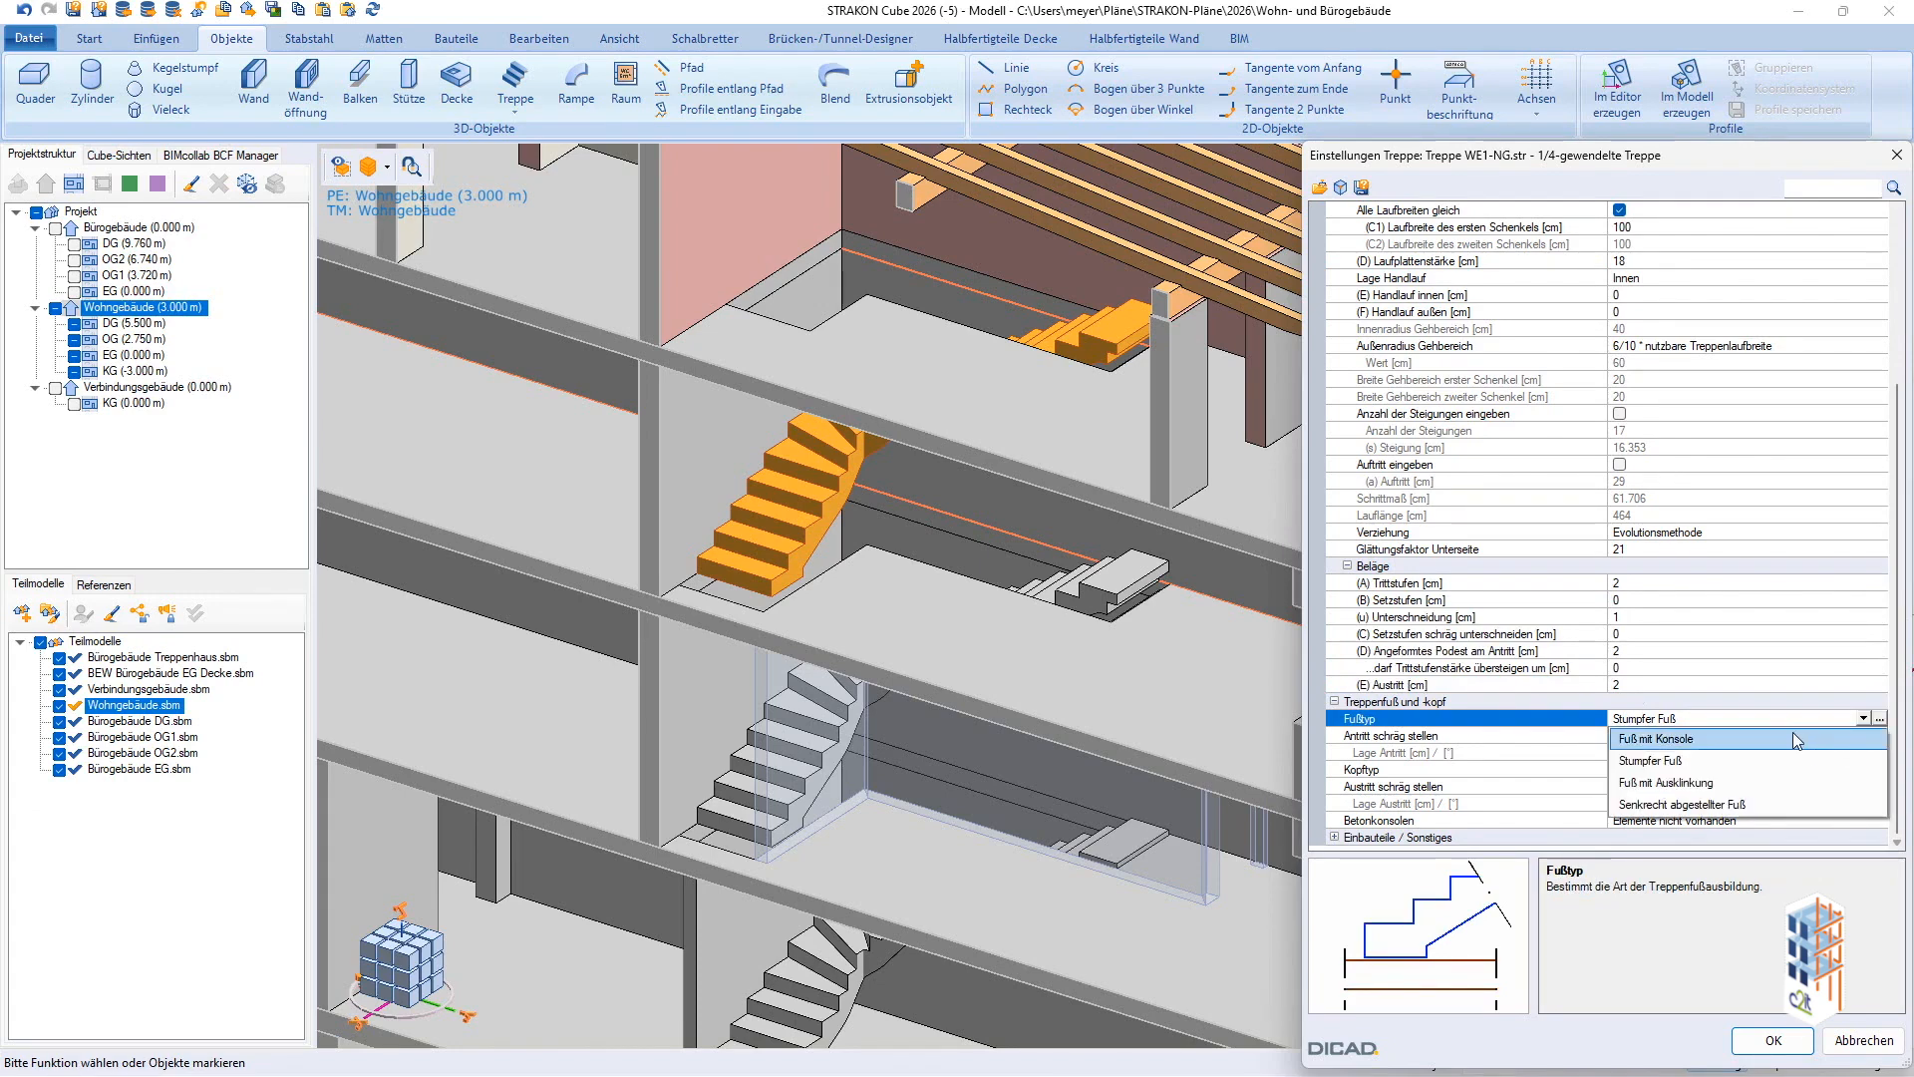
{"action": "left_click", "coordinate": [1798, 740]}
{"action": "left_click", "coordinate": [1879, 720]}
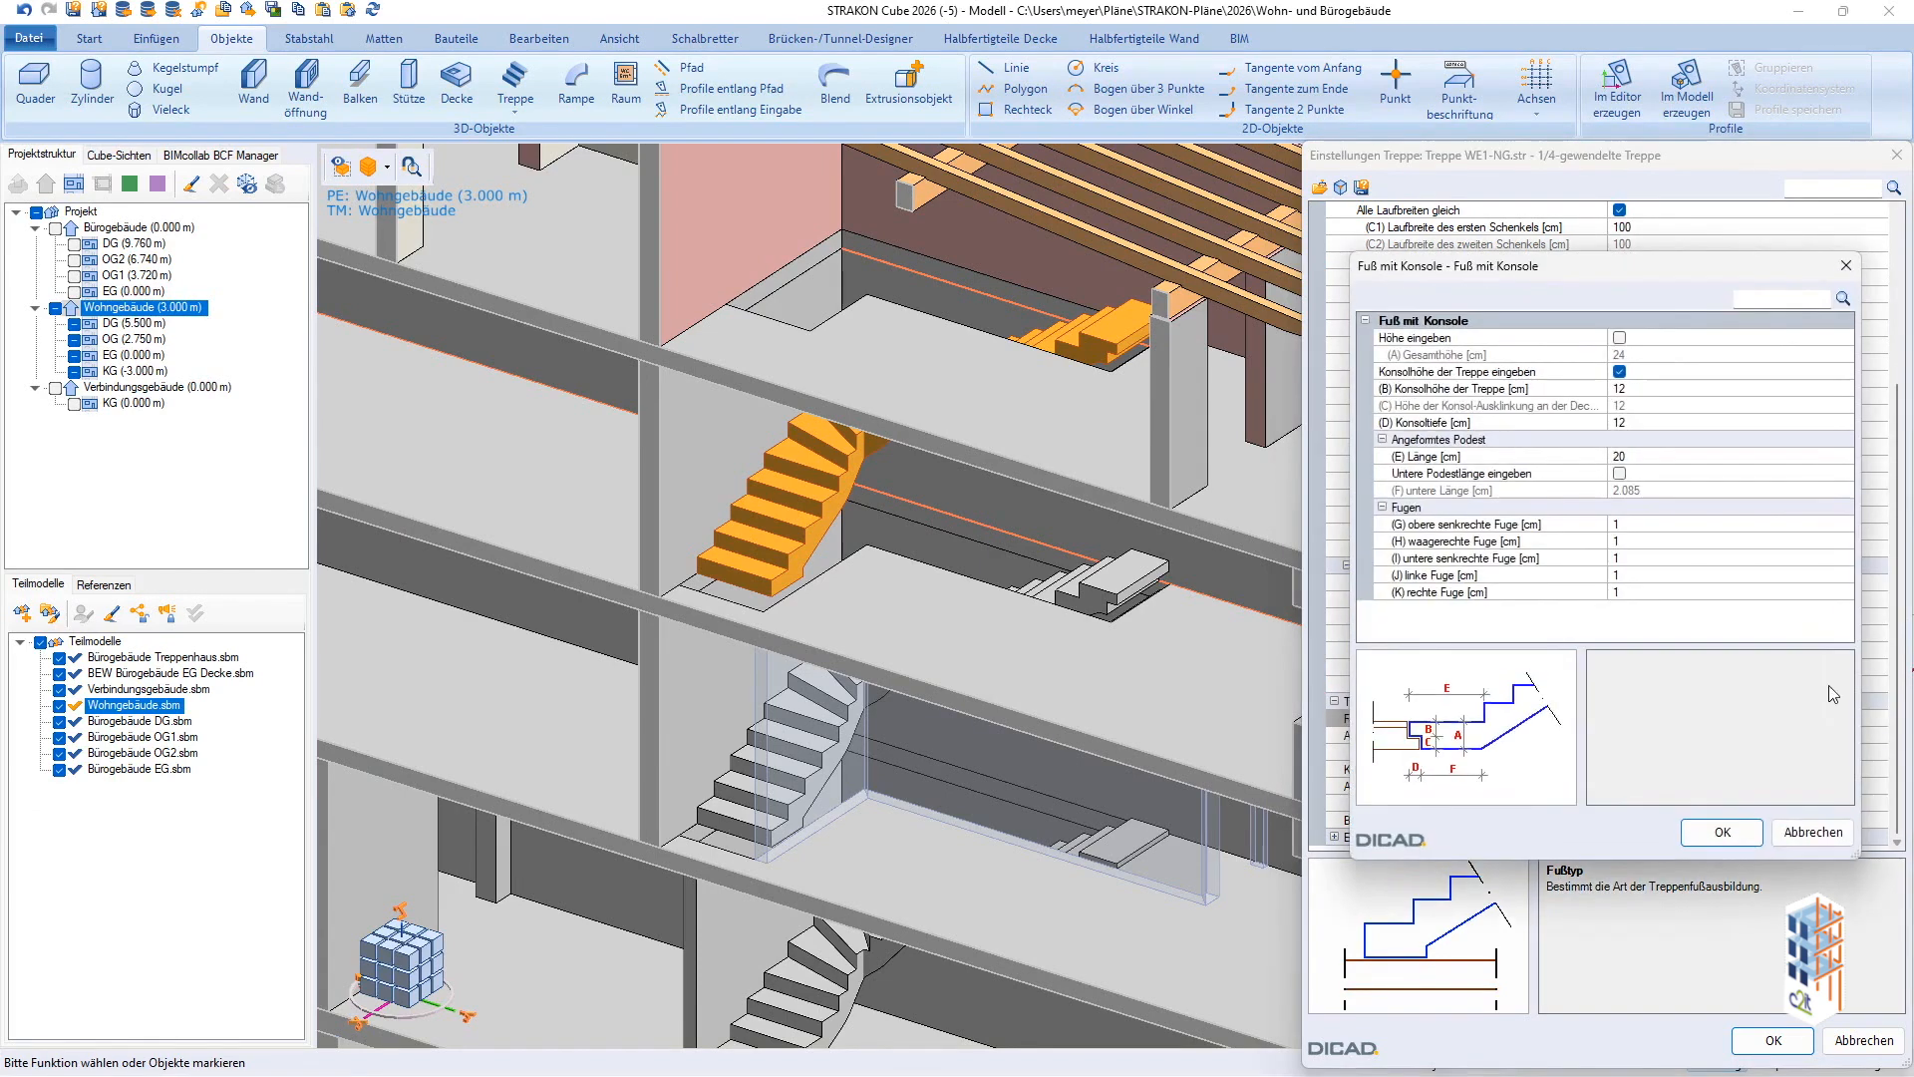
For the stair foot, disable Konsolhöhe der Treppe eingeben, set the slab's corbel notch height (C) to 12.5 cm, and adjust the landing length (E).
{"action": "left_click", "coordinate": [1620, 371]}
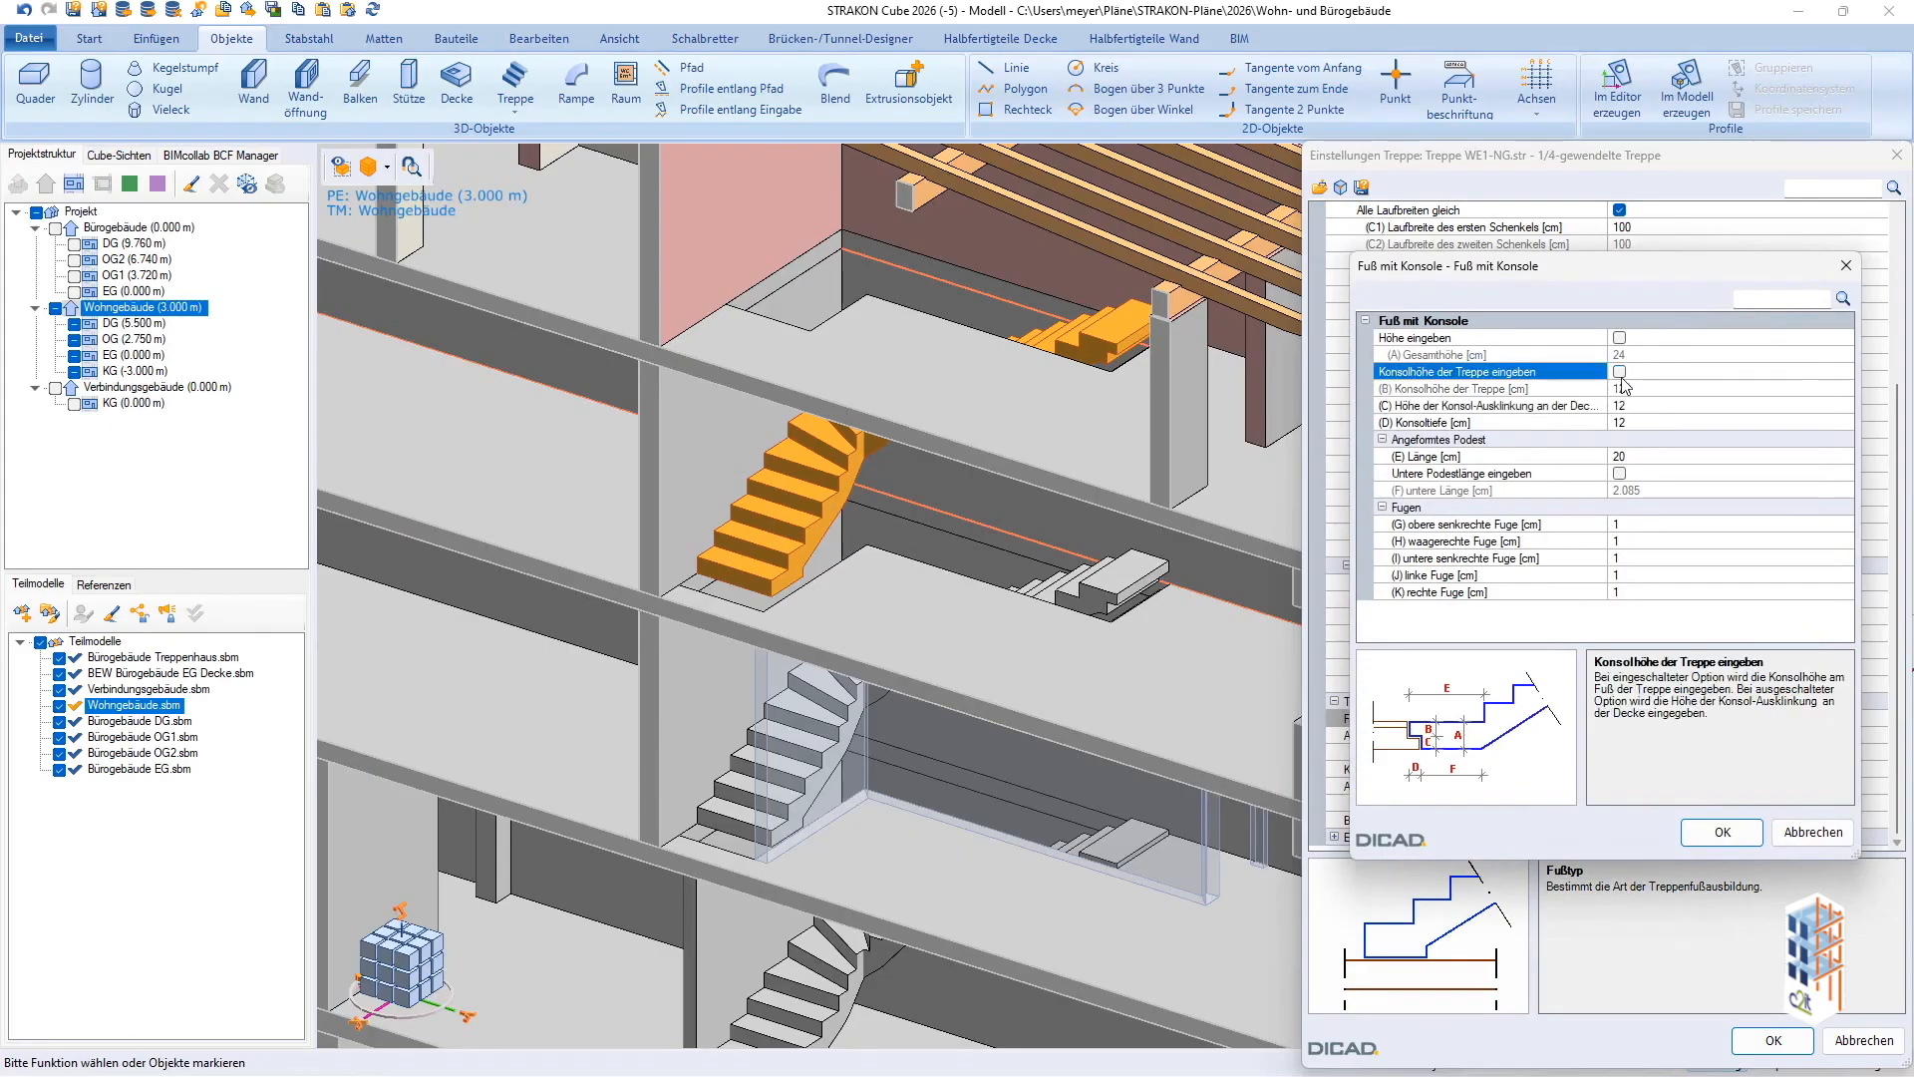
{"action": "left_click", "coordinate": [1636, 406]}
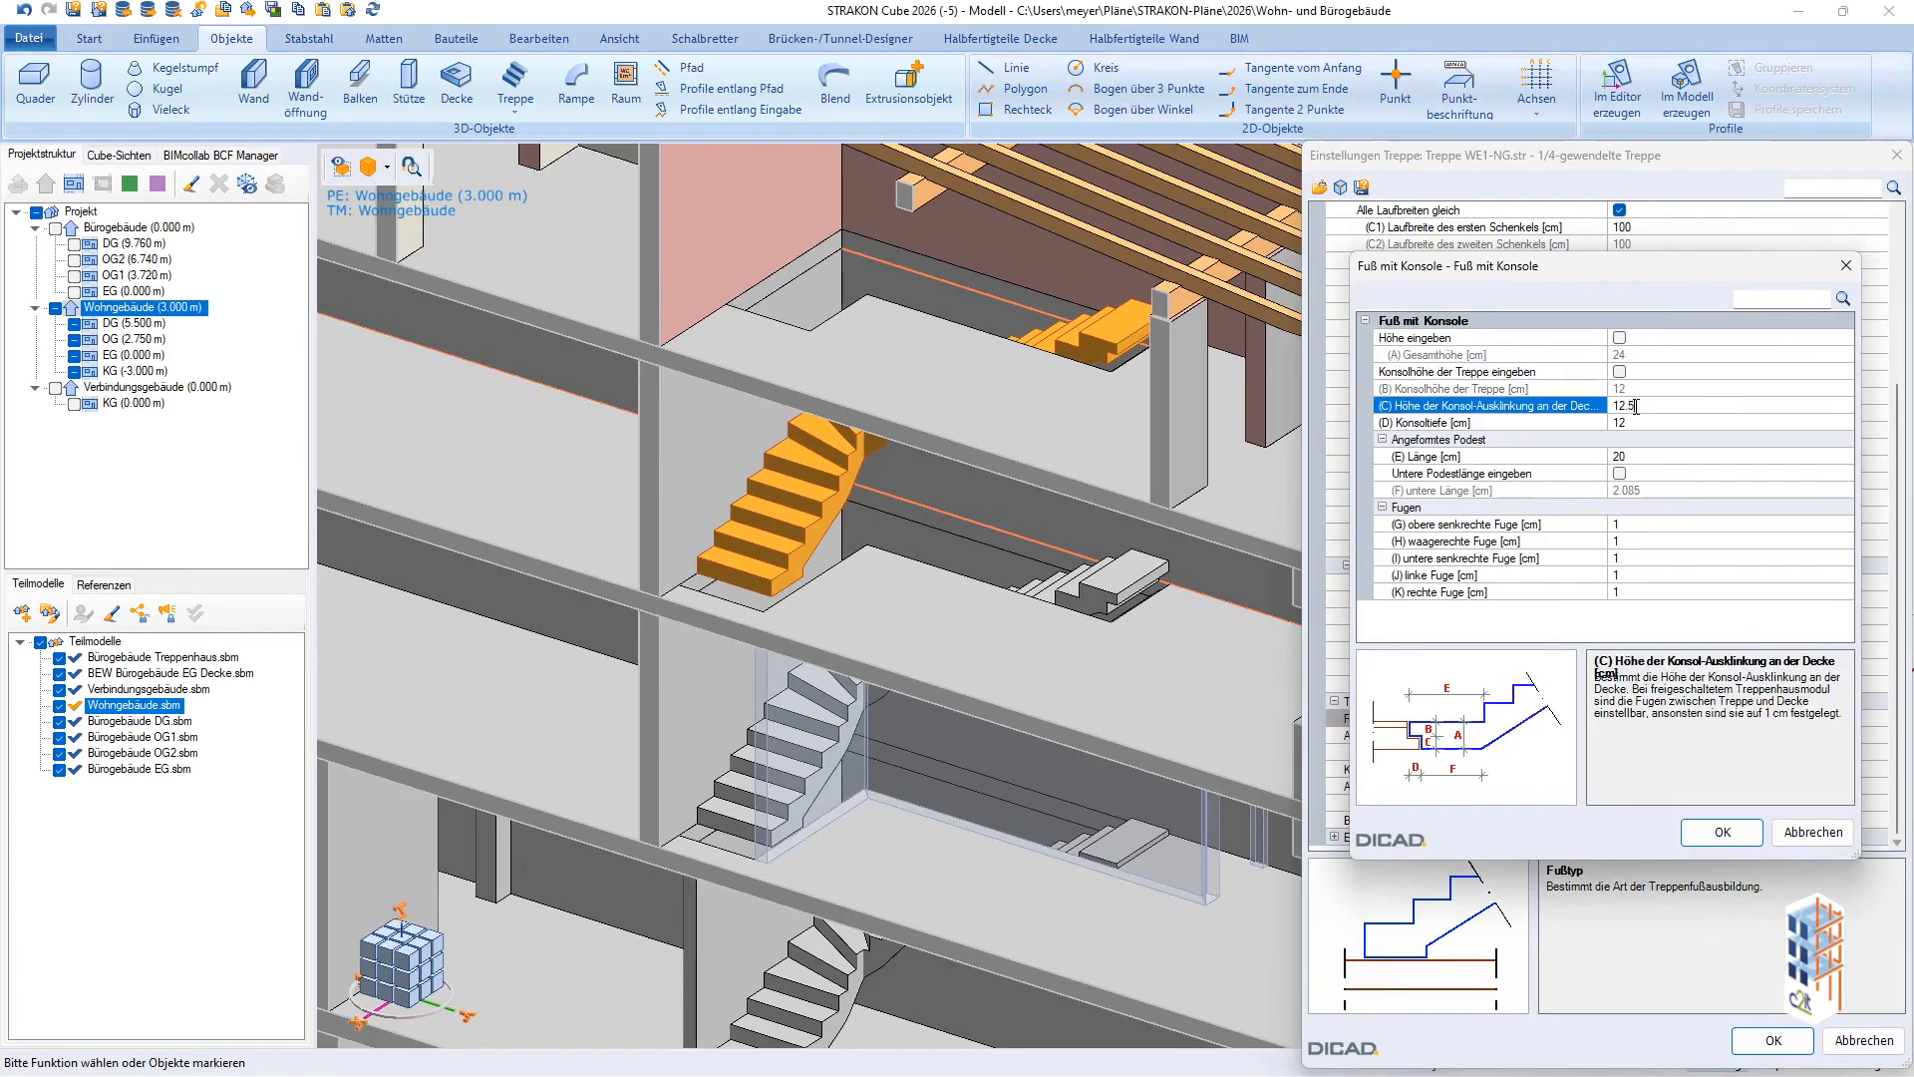
{"action": "left_click", "coordinate": [1645, 458]}
{"action": "type", "text": "2"}
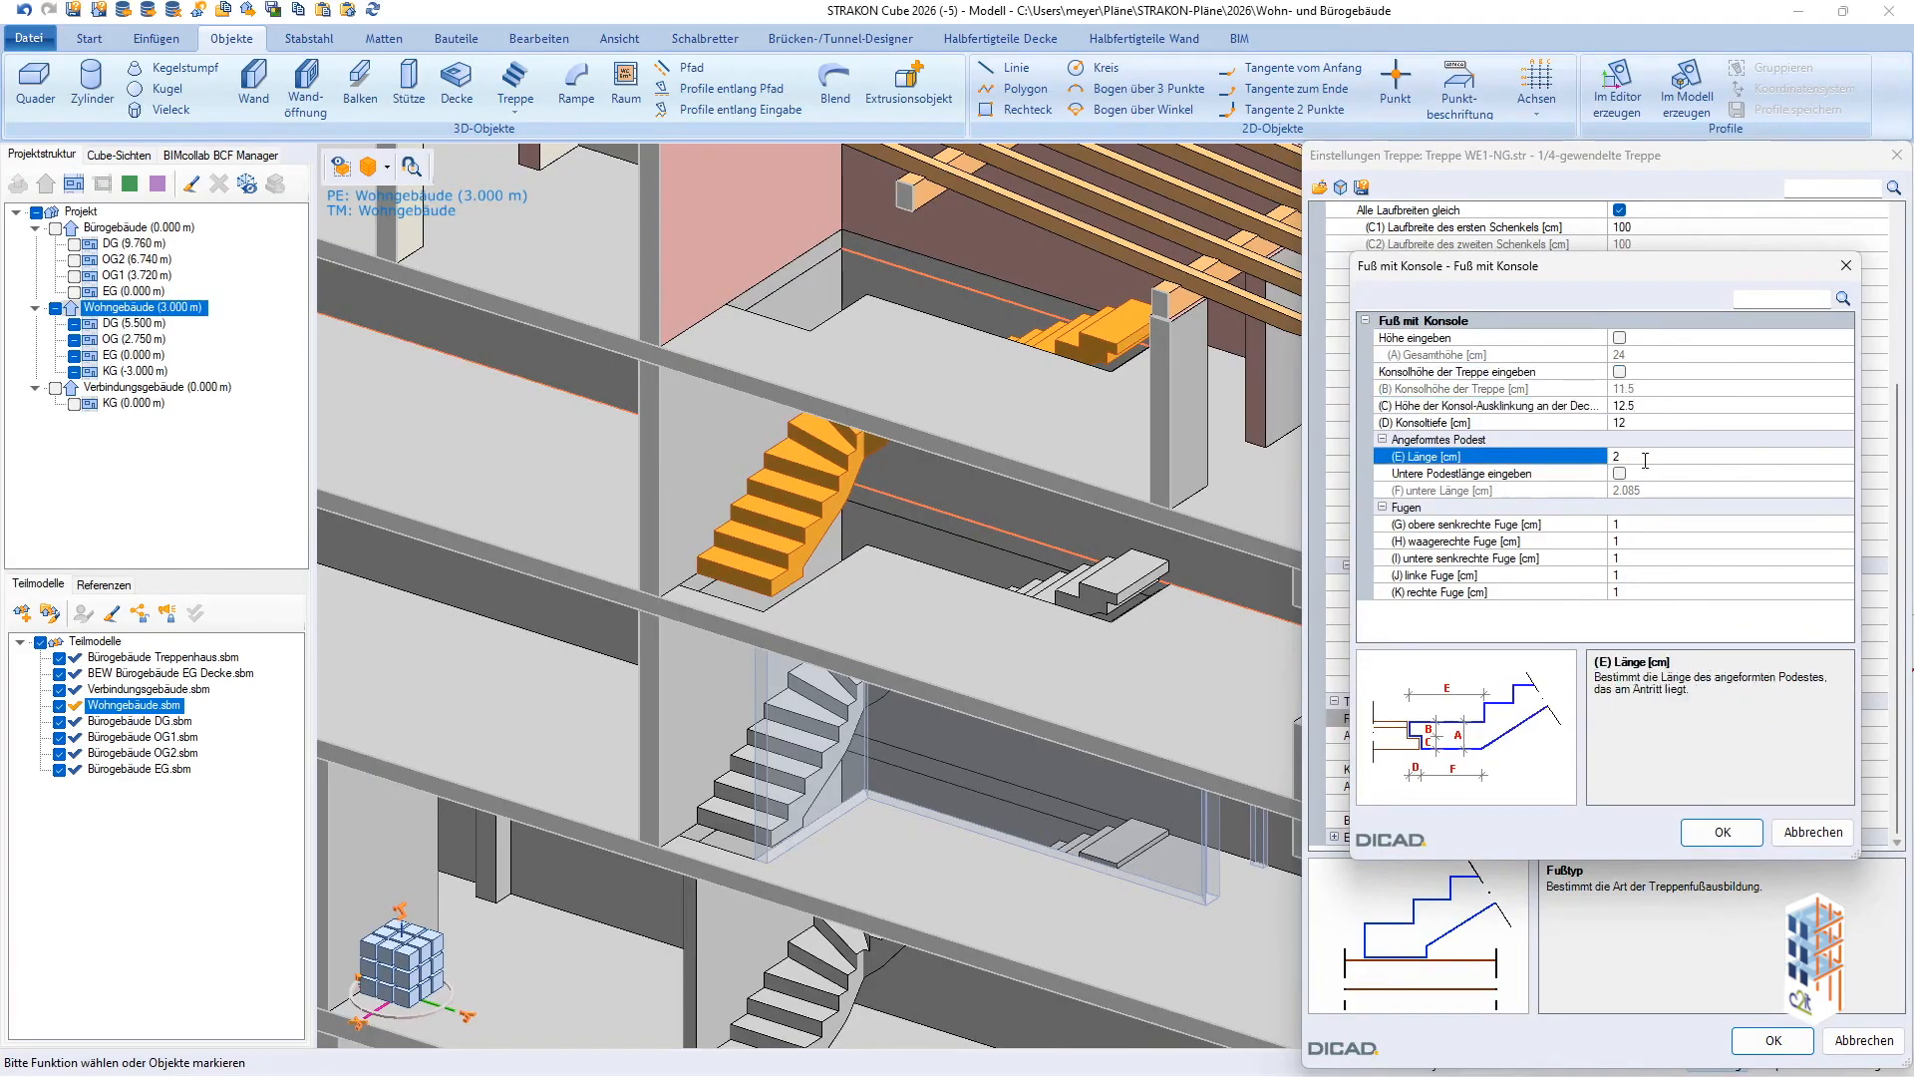
{"action": "left_click", "coordinate": [1721, 832]}
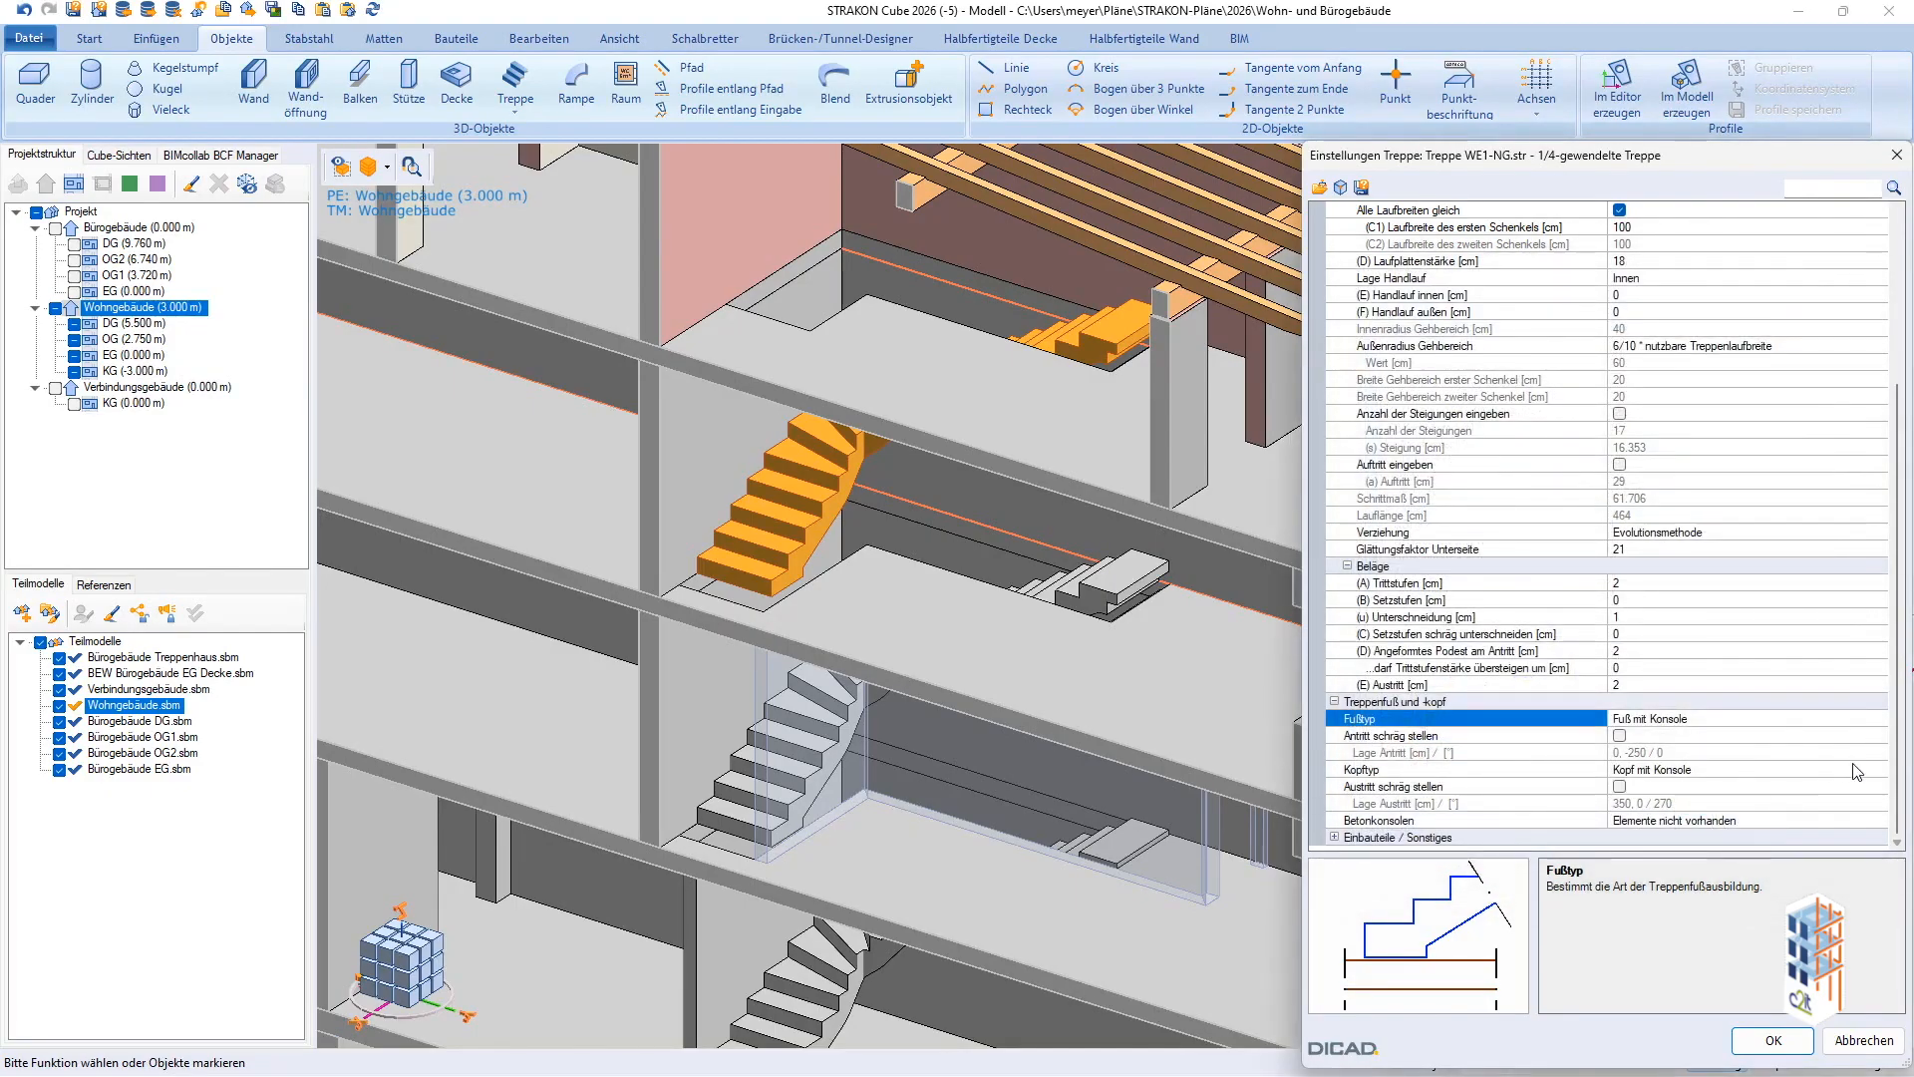
Set the corbel notch height (C) at the stair head to 12.5 cm and apply the upper stair's settings.
{"action": "left_click", "coordinate": [1859, 770]}
{"action": "left_click", "coordinate": [1880, 769]}
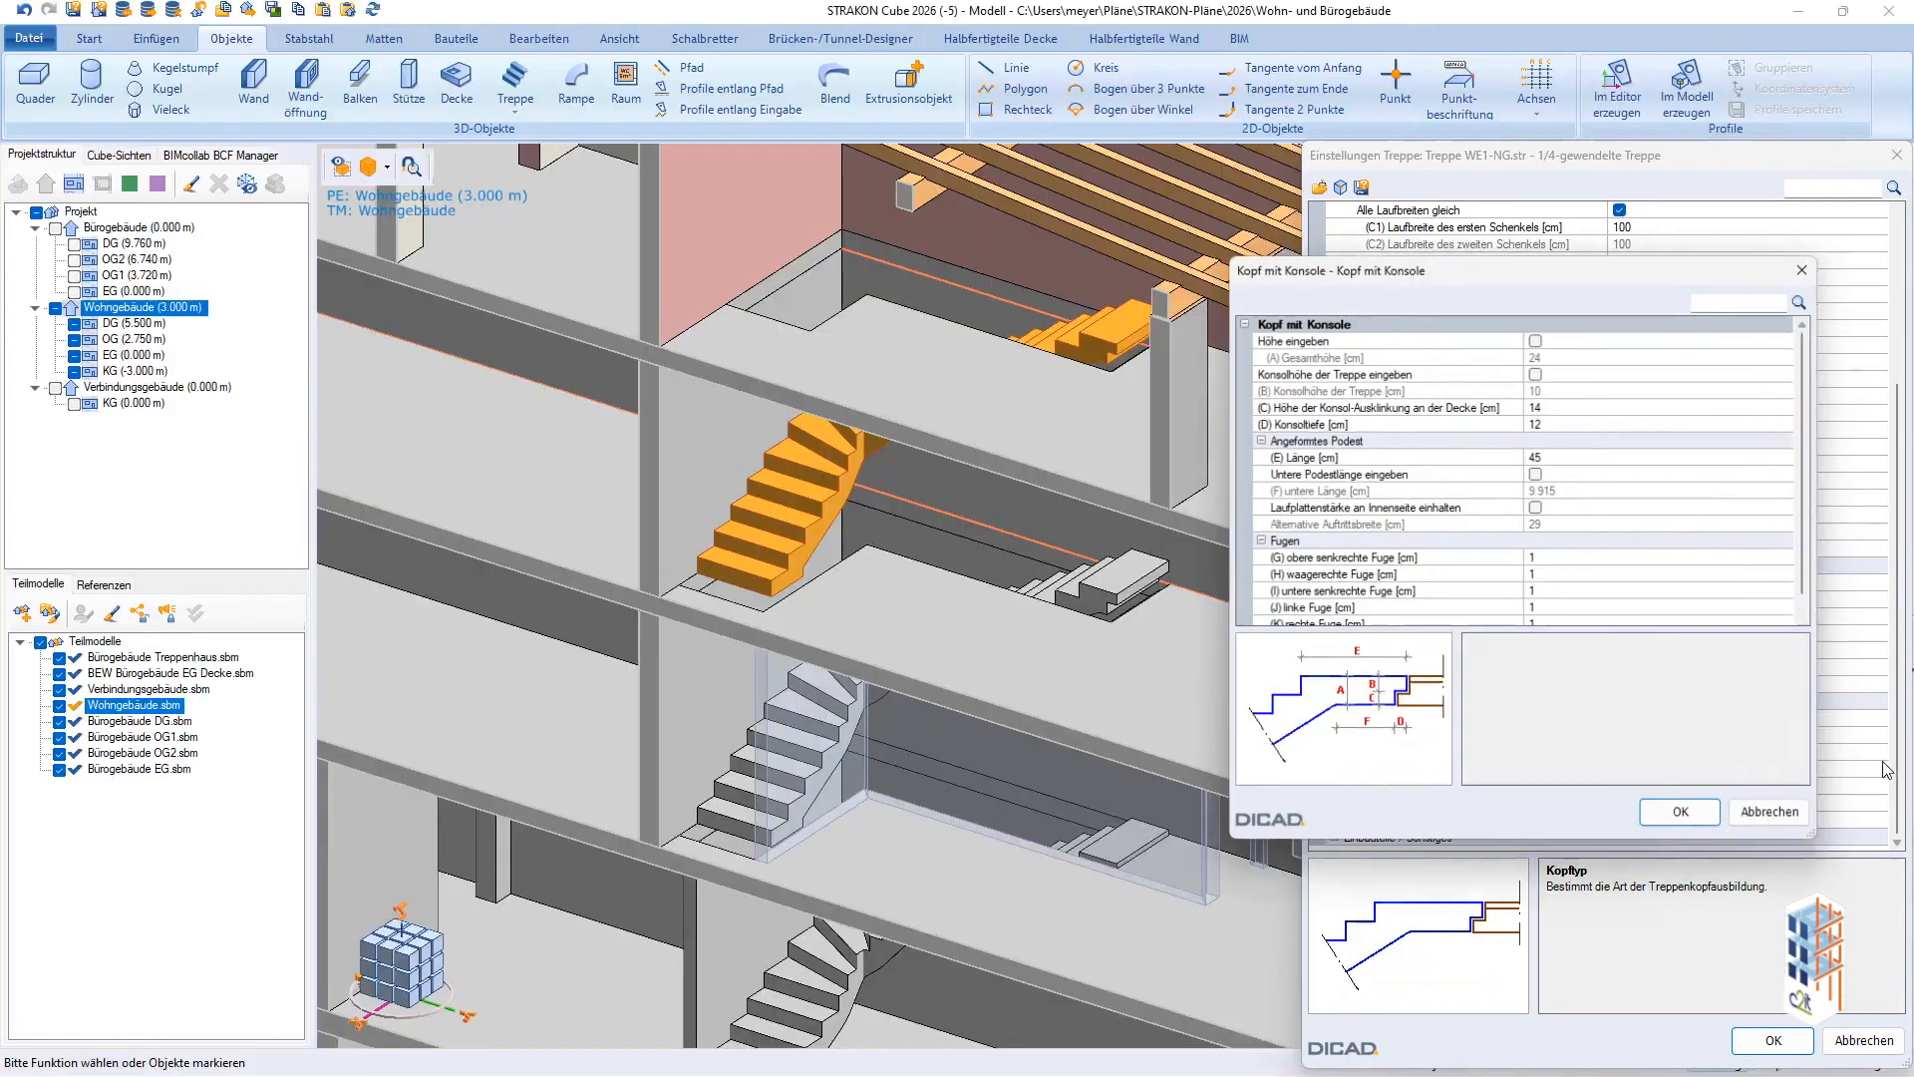
{"action": "left_click", "coordinate": [1576, 407]}
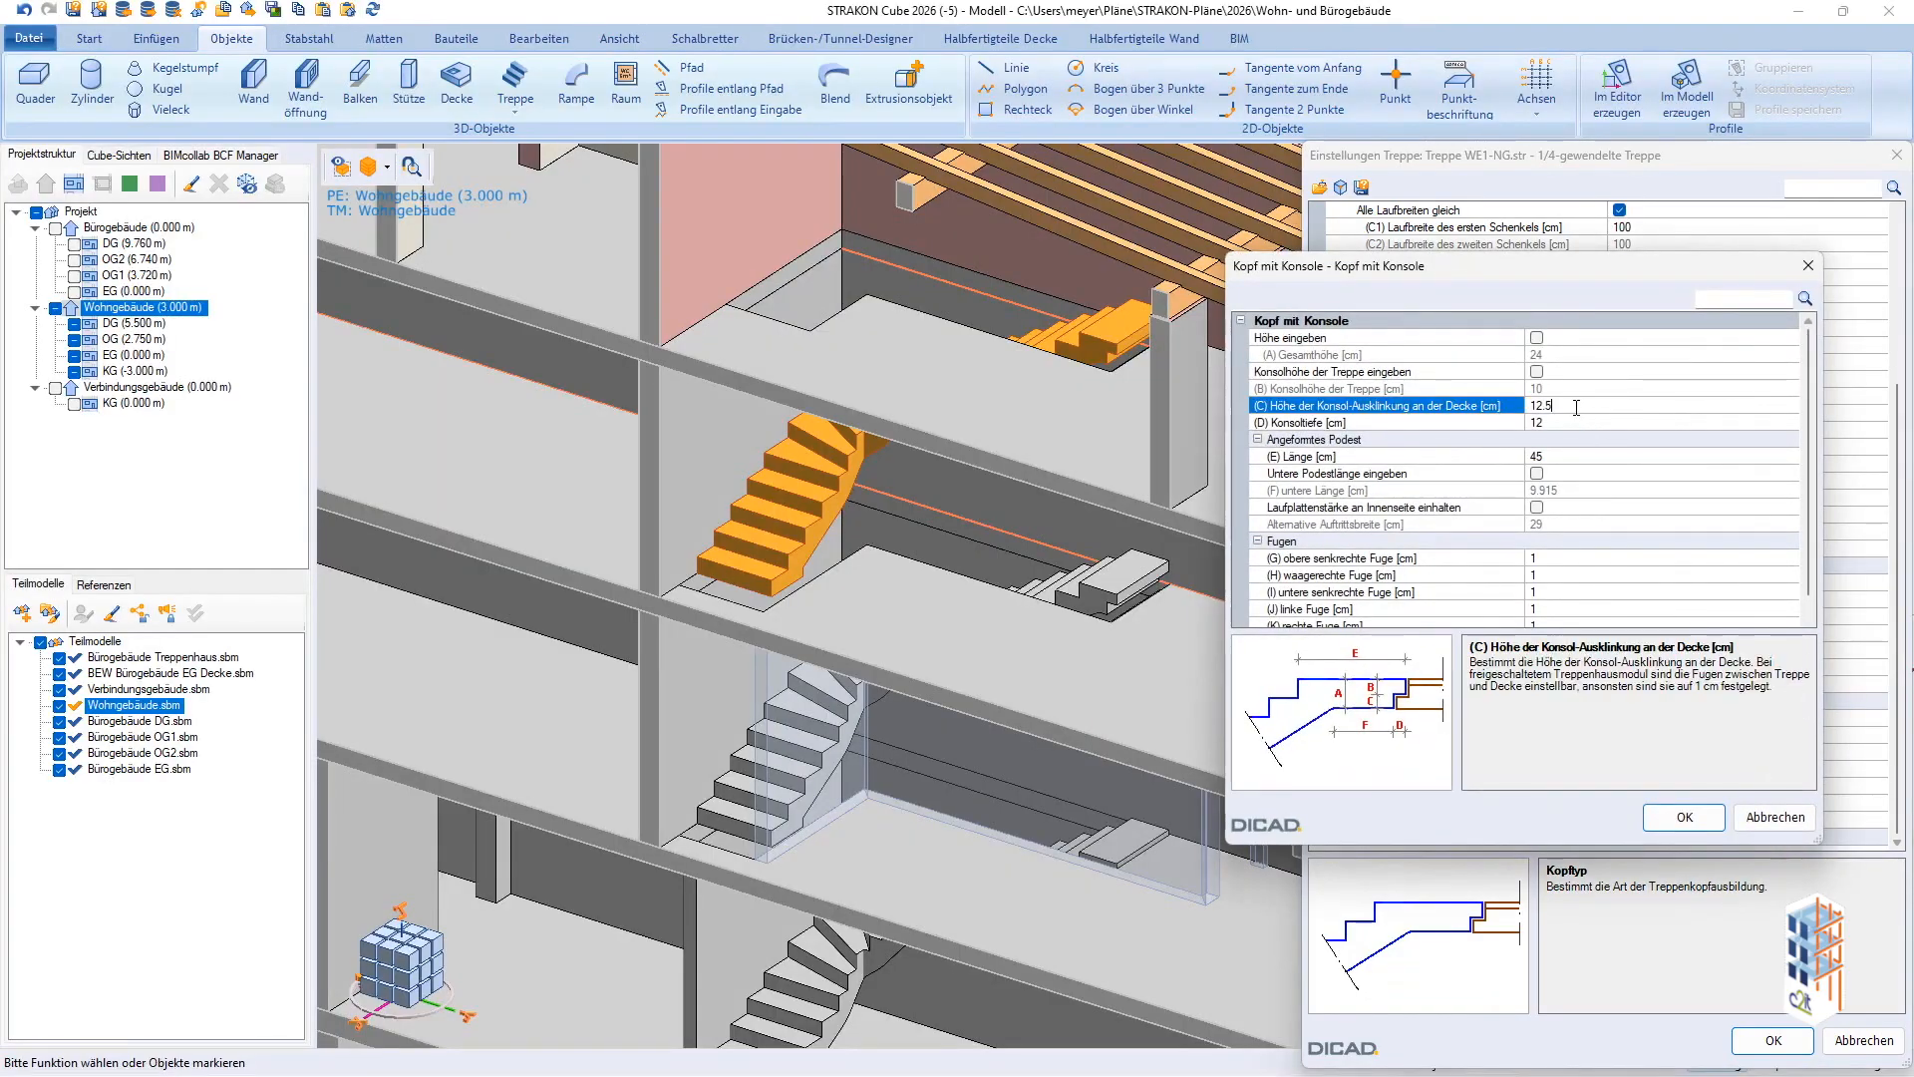
{"action": "left_click", "coordinate": [1684, 818]}
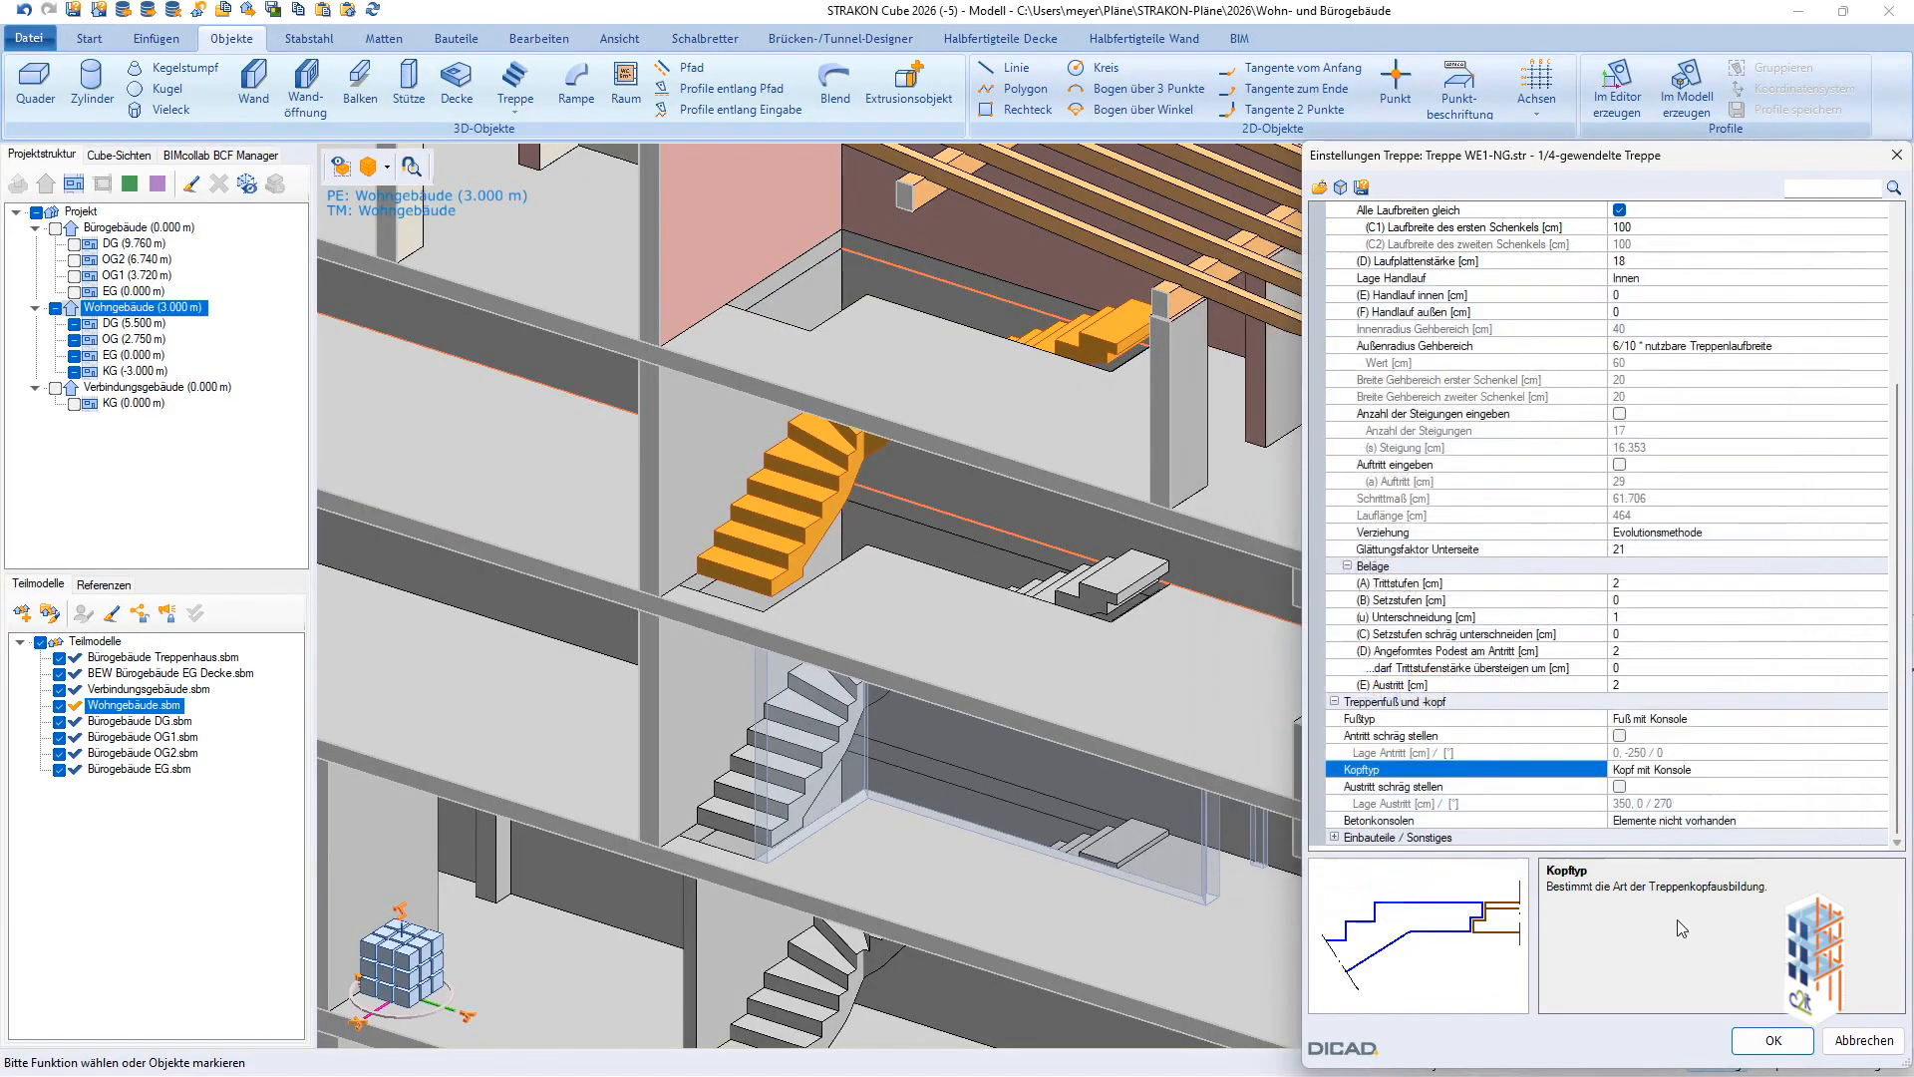
{"action": "left_click", "coordinate": [1769, 1046]}
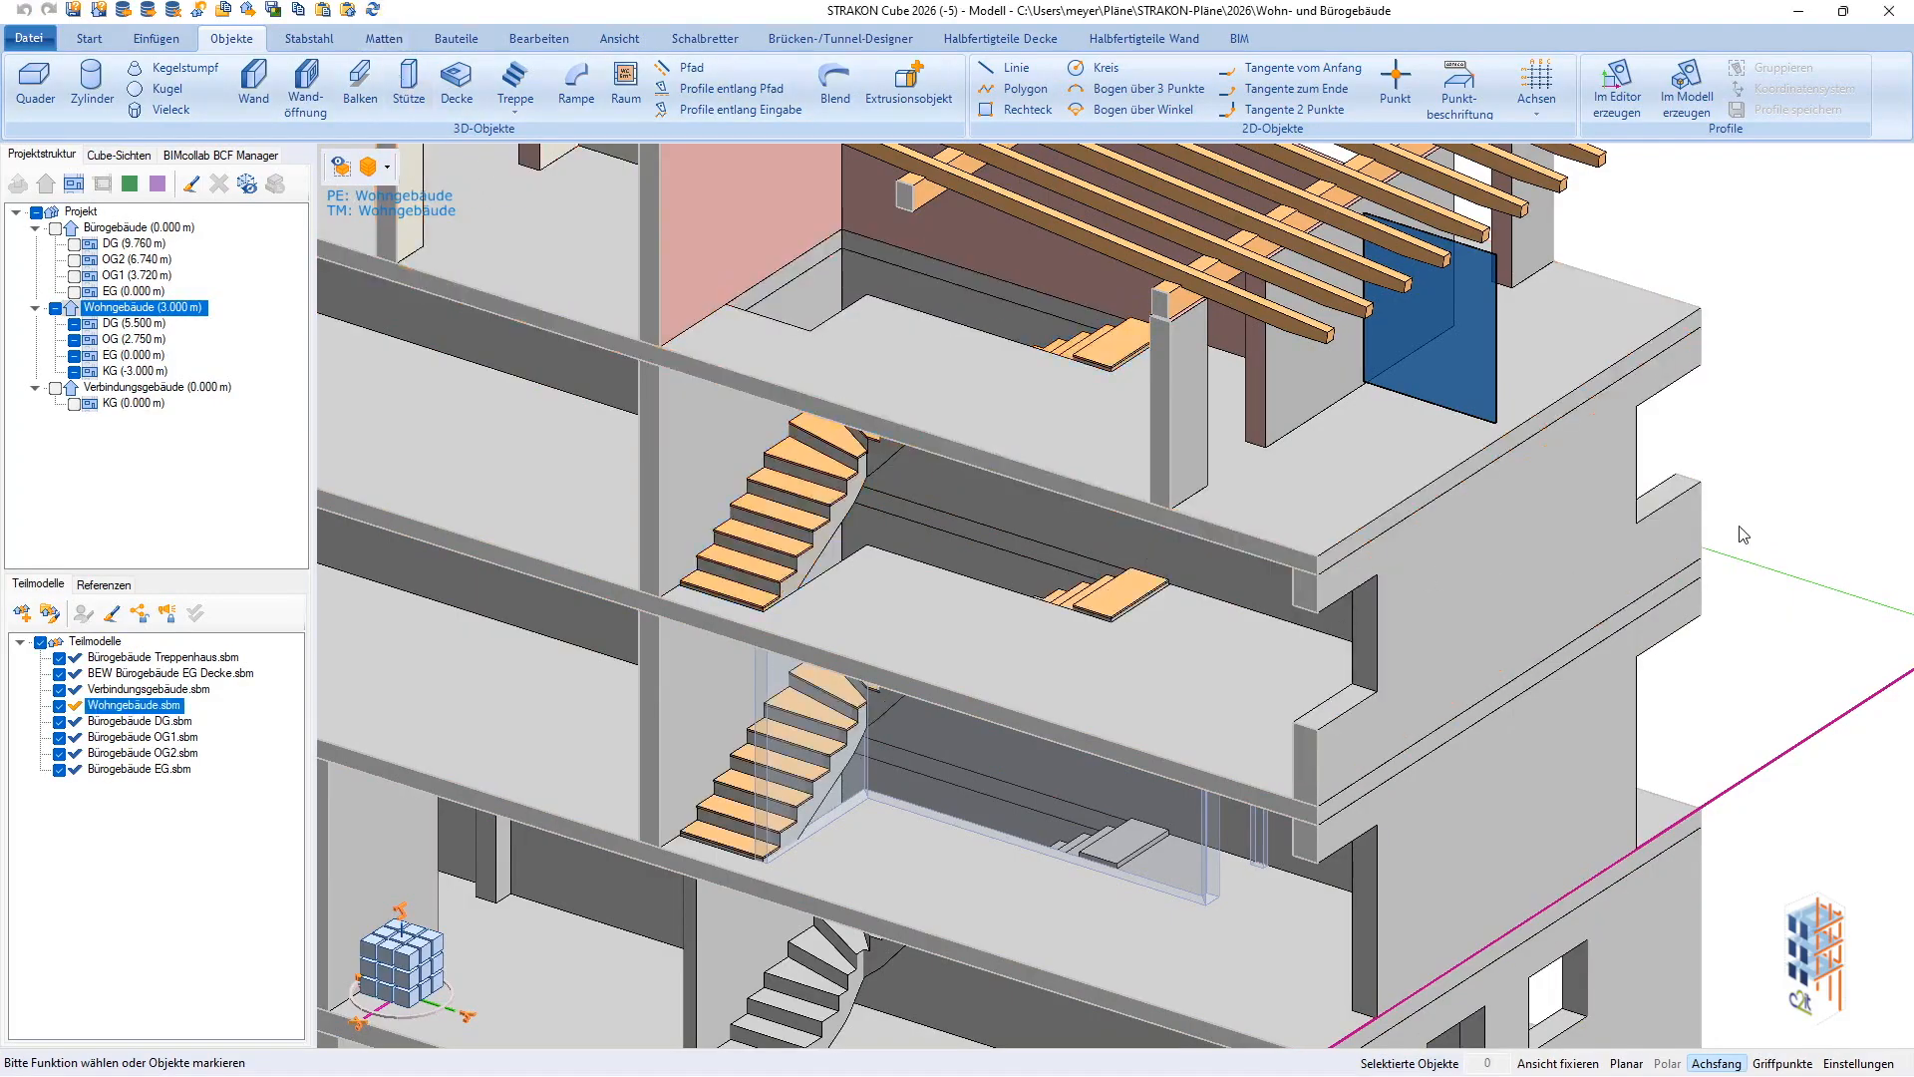
Save the basement stair's type parameters as a stair template named Mein Projekt KG.
{"action": "scroll", "coordinate": [1545, 663], "scroll_direction": "down", "scroll_amount": 3}
{"action": "middle_click_drag", "start_coordinate": [1545, 656], "coordinate": [1222, 515]}
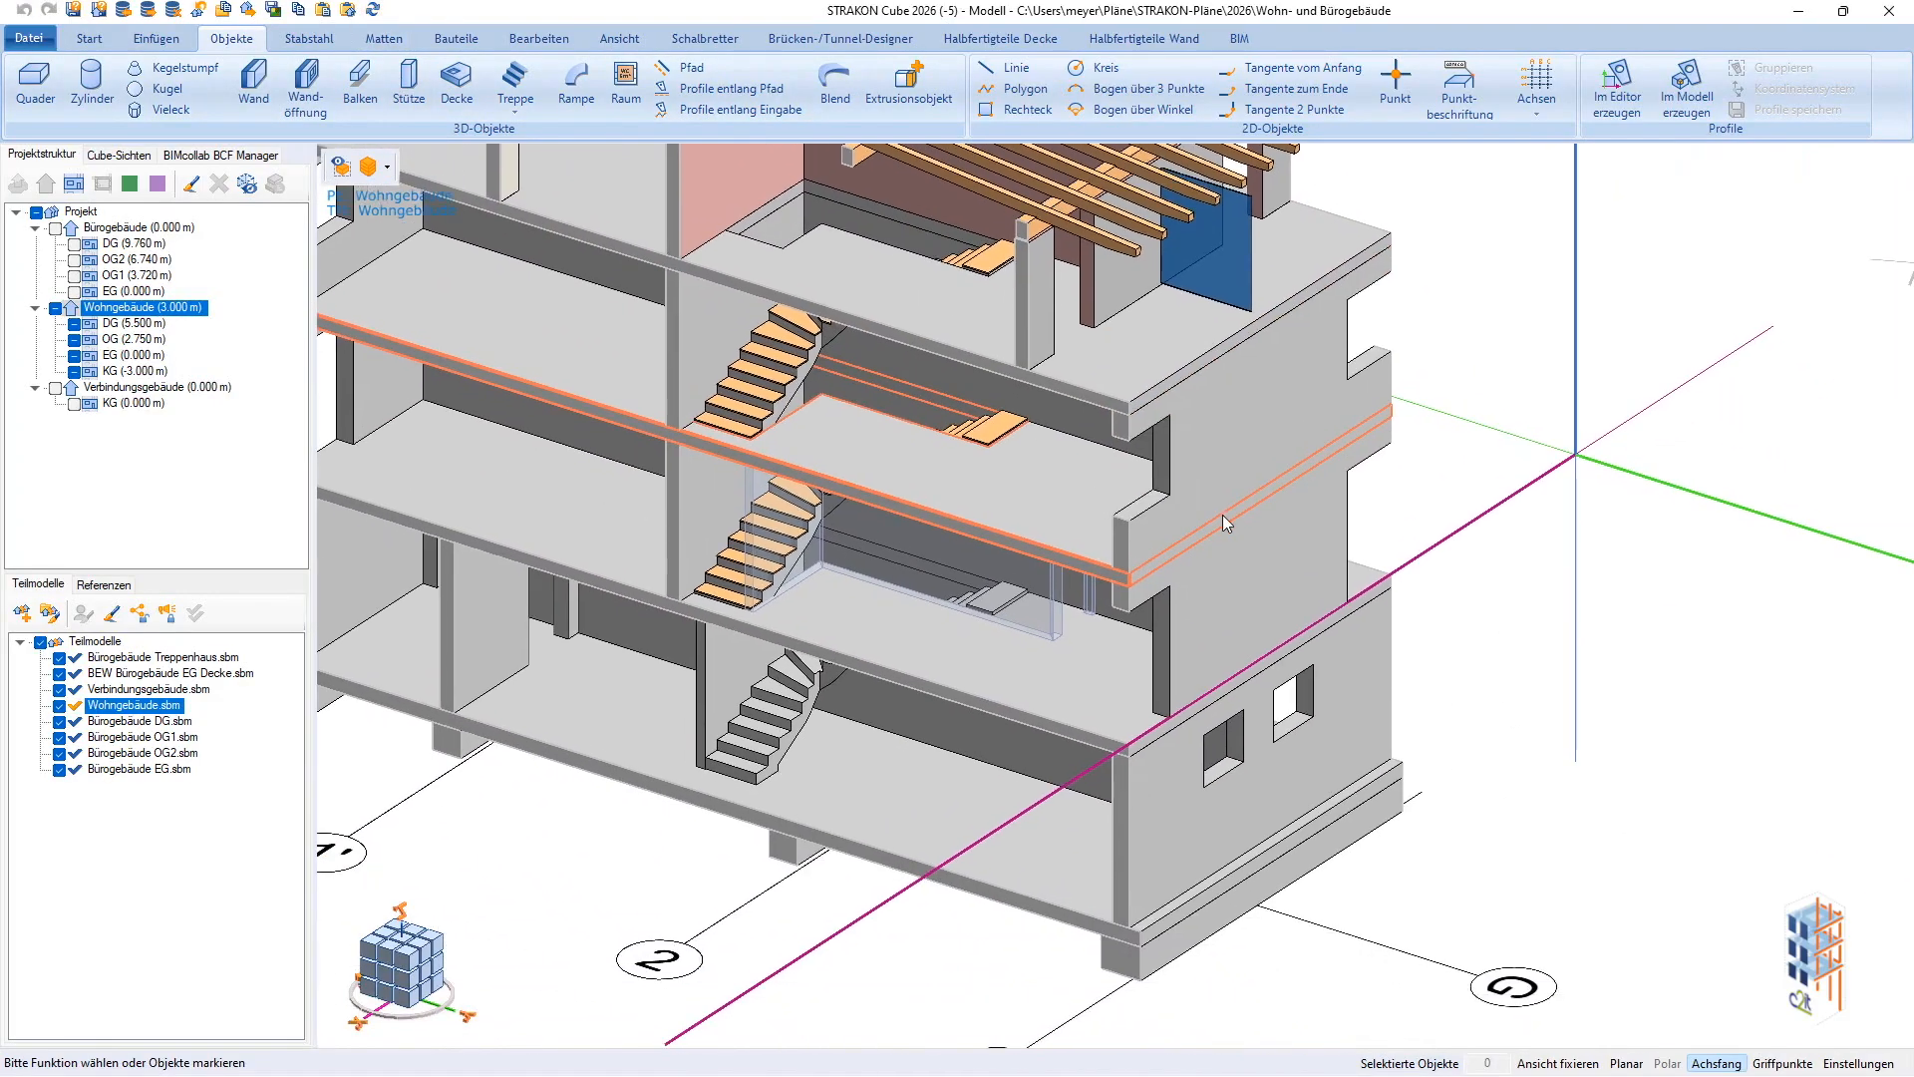
{"action": "left_click", "coordinate": [795, 694]}
{"action": "right_click", "coordinate": [794, 695]}
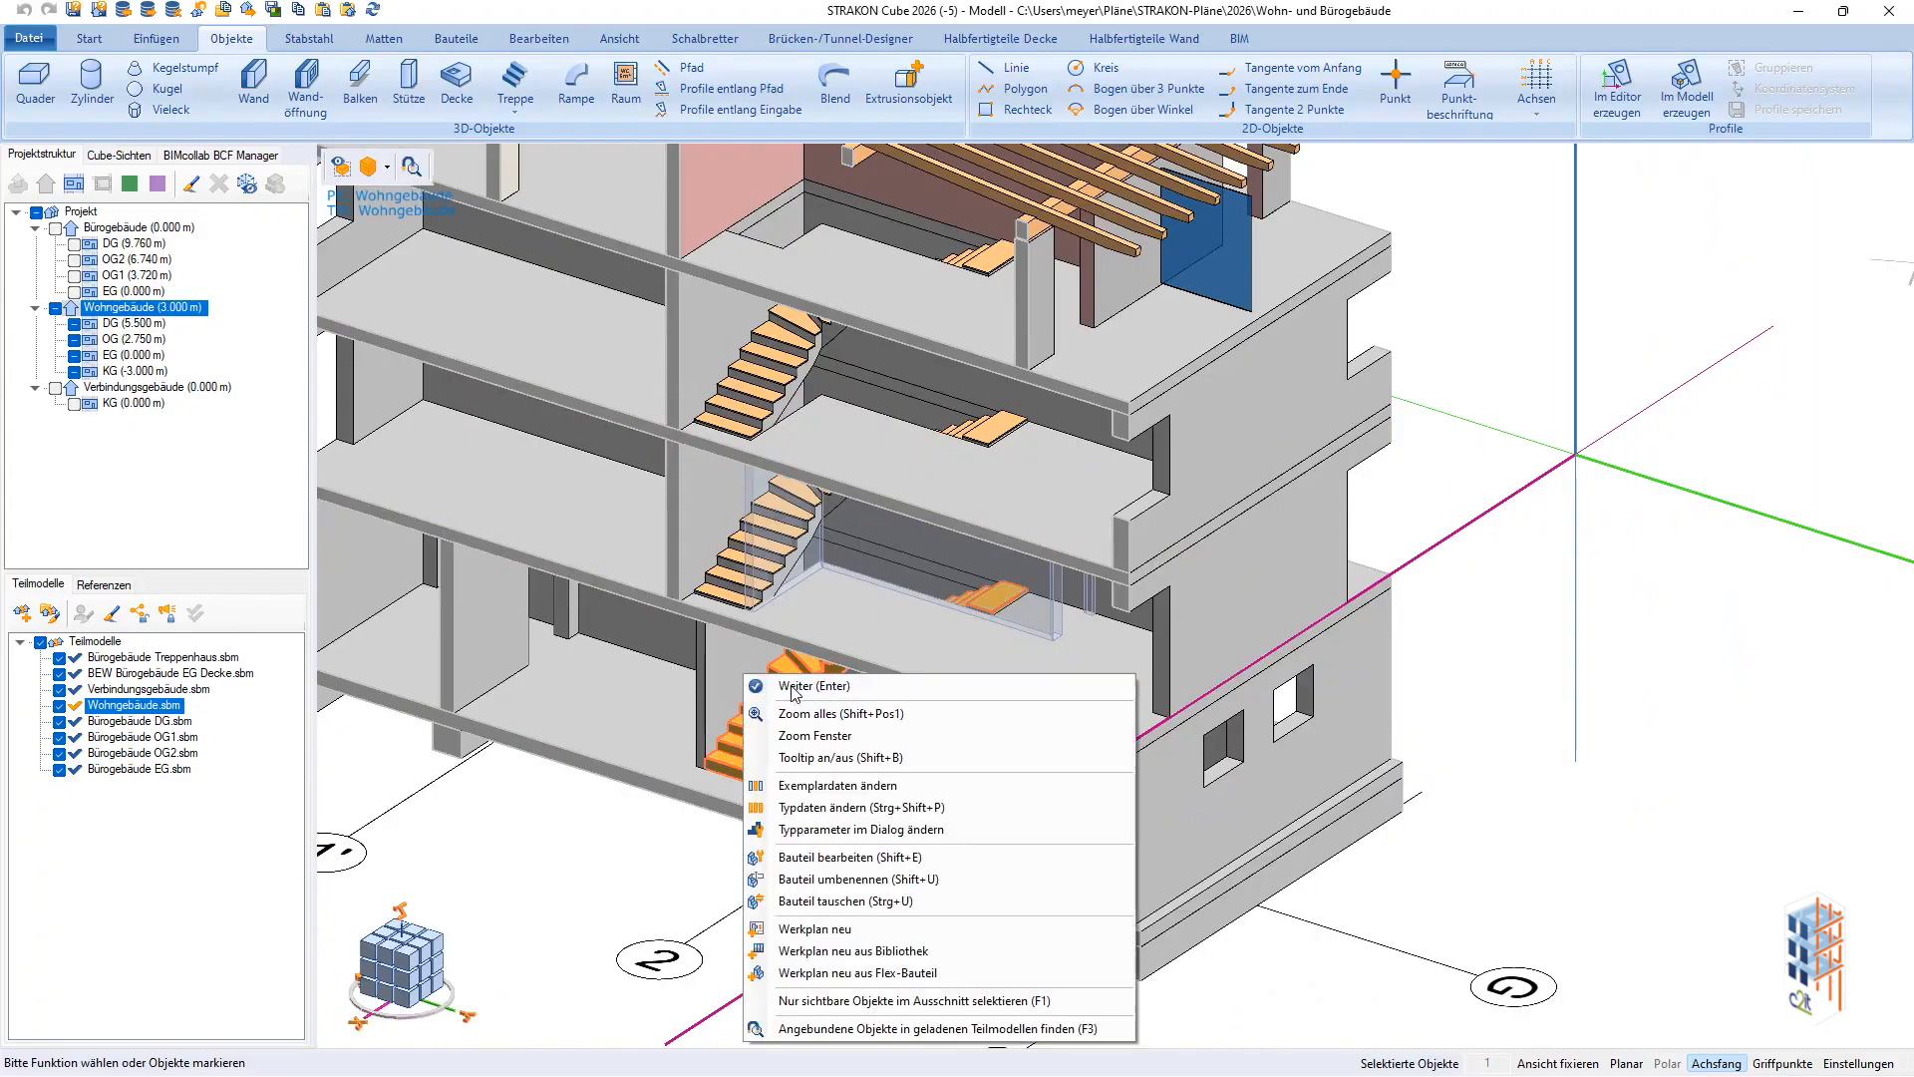
{"action": "left_click", "coordinate": [843, 831]}
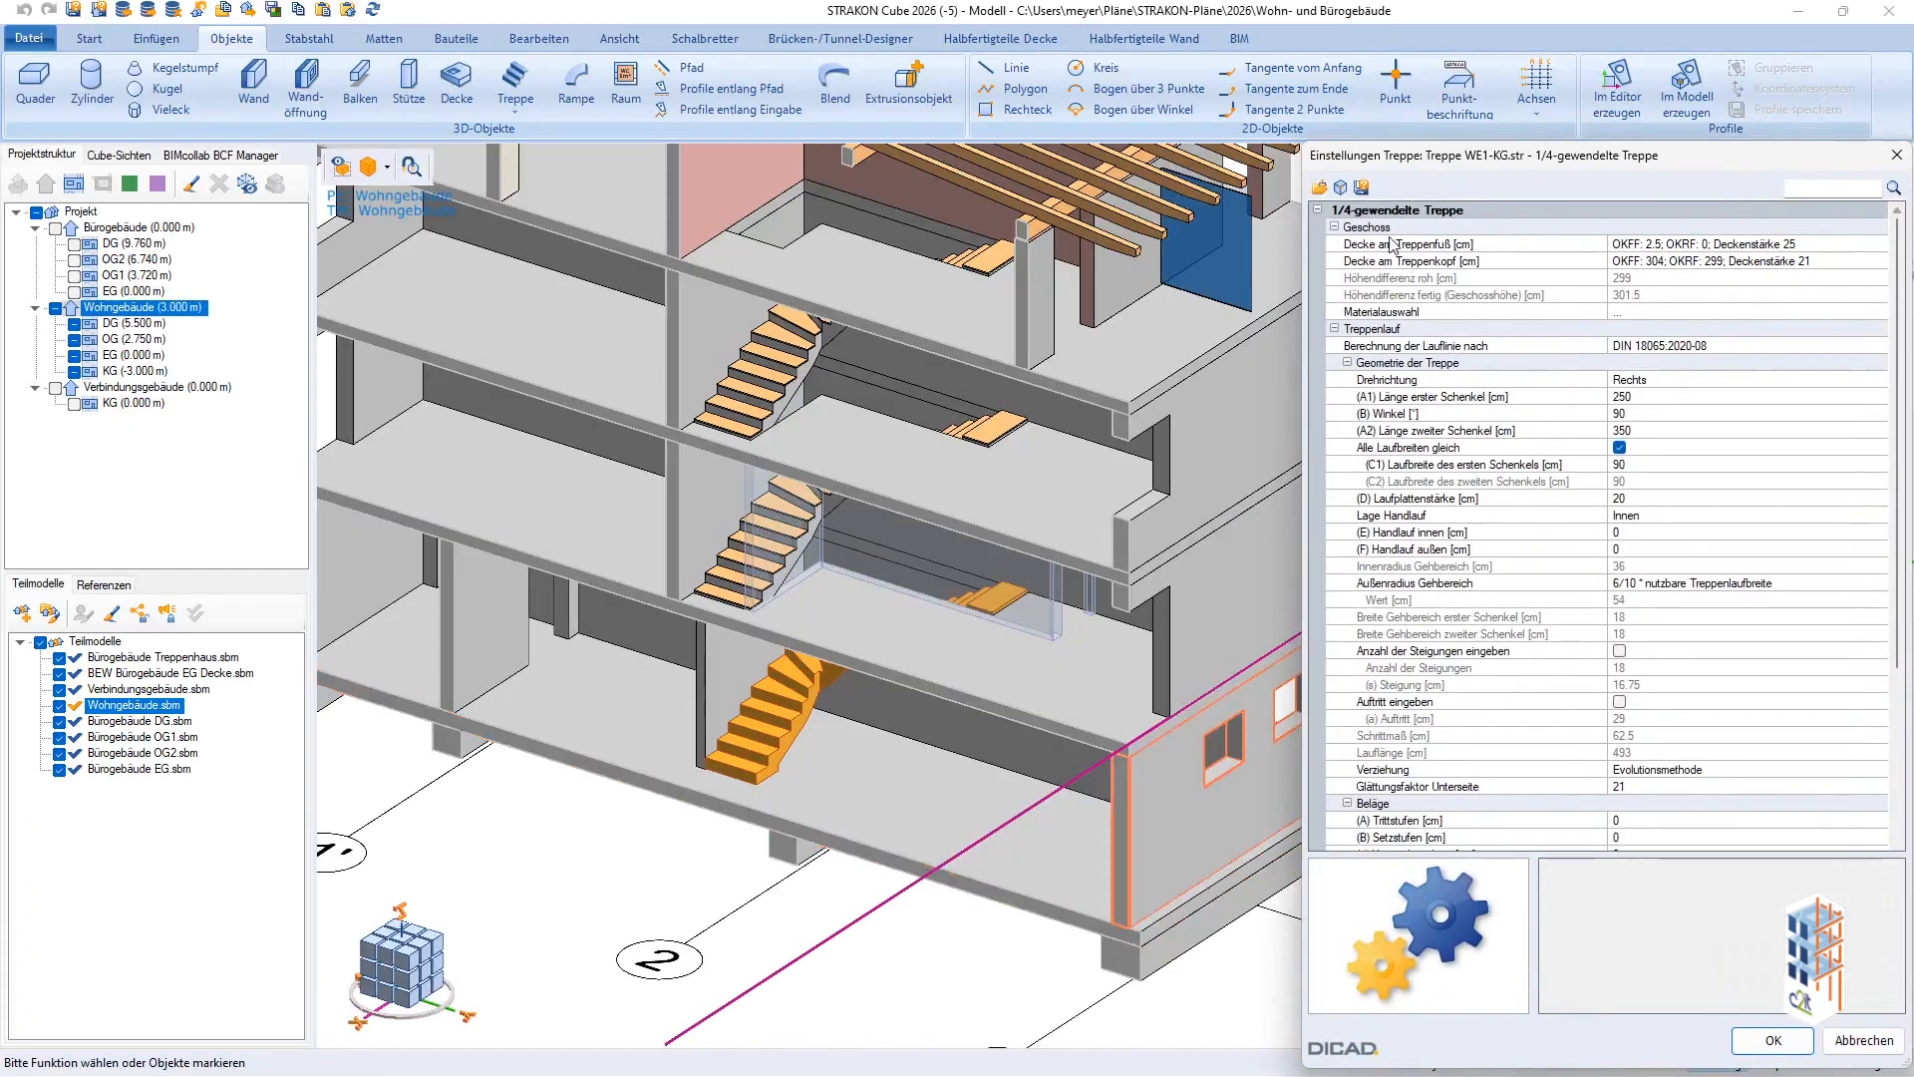
{"action": "left_click", "coordinate": [1362, 187]}
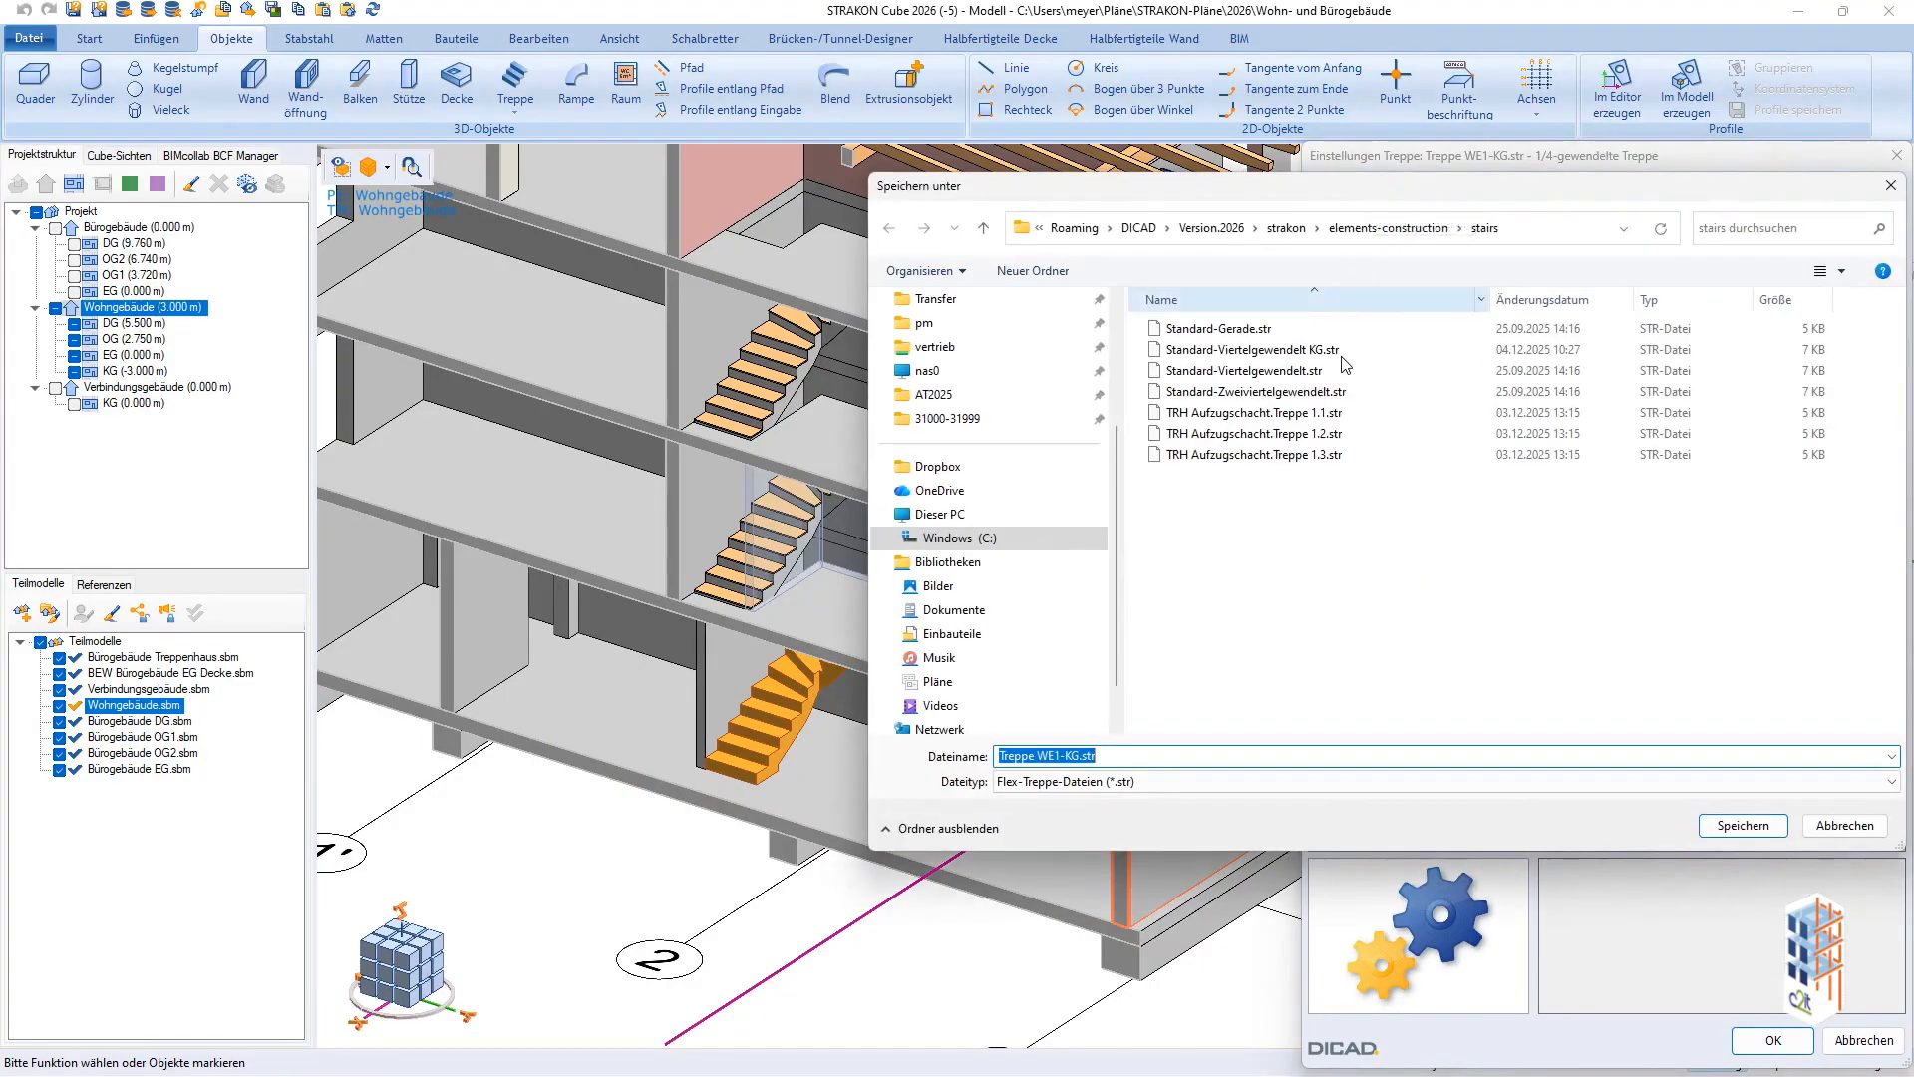
{"action": "type", "text": "Mein Projekt KG"}
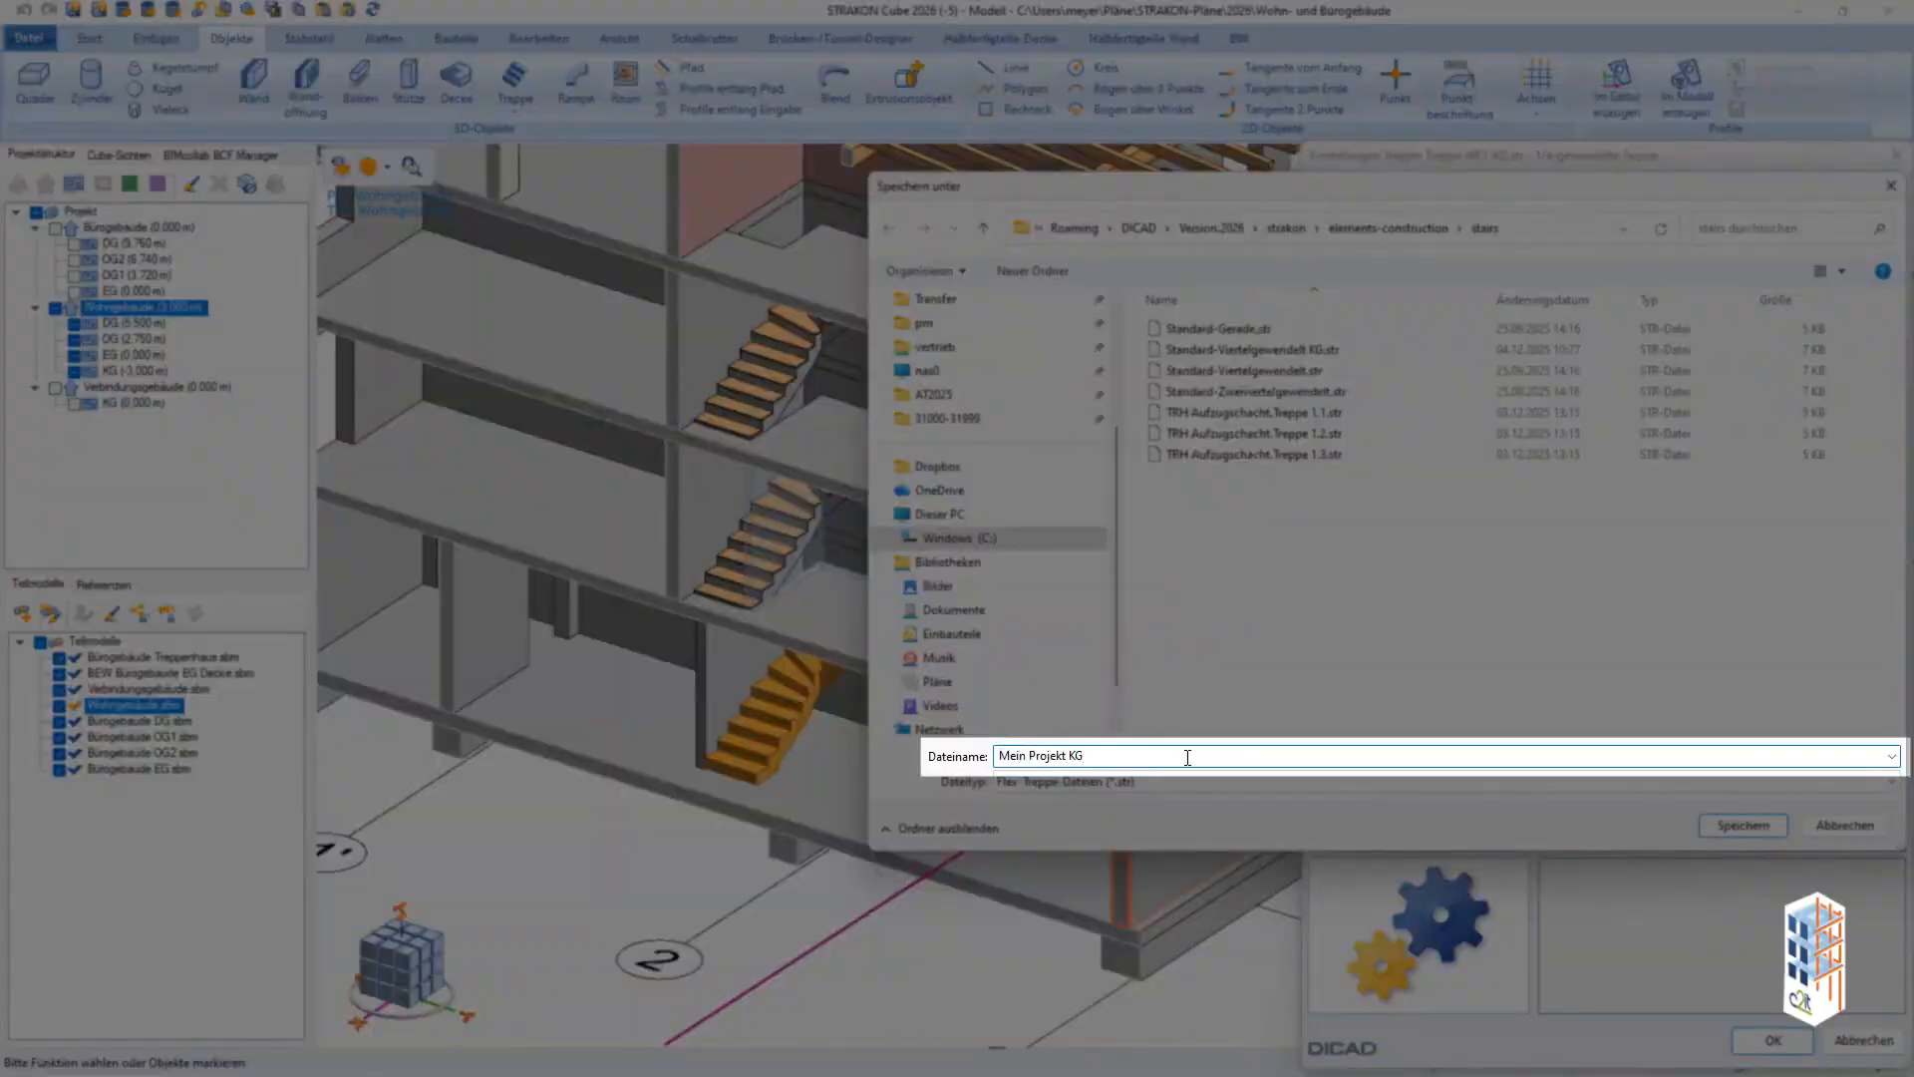
{"action": "key", "text": "Return"}
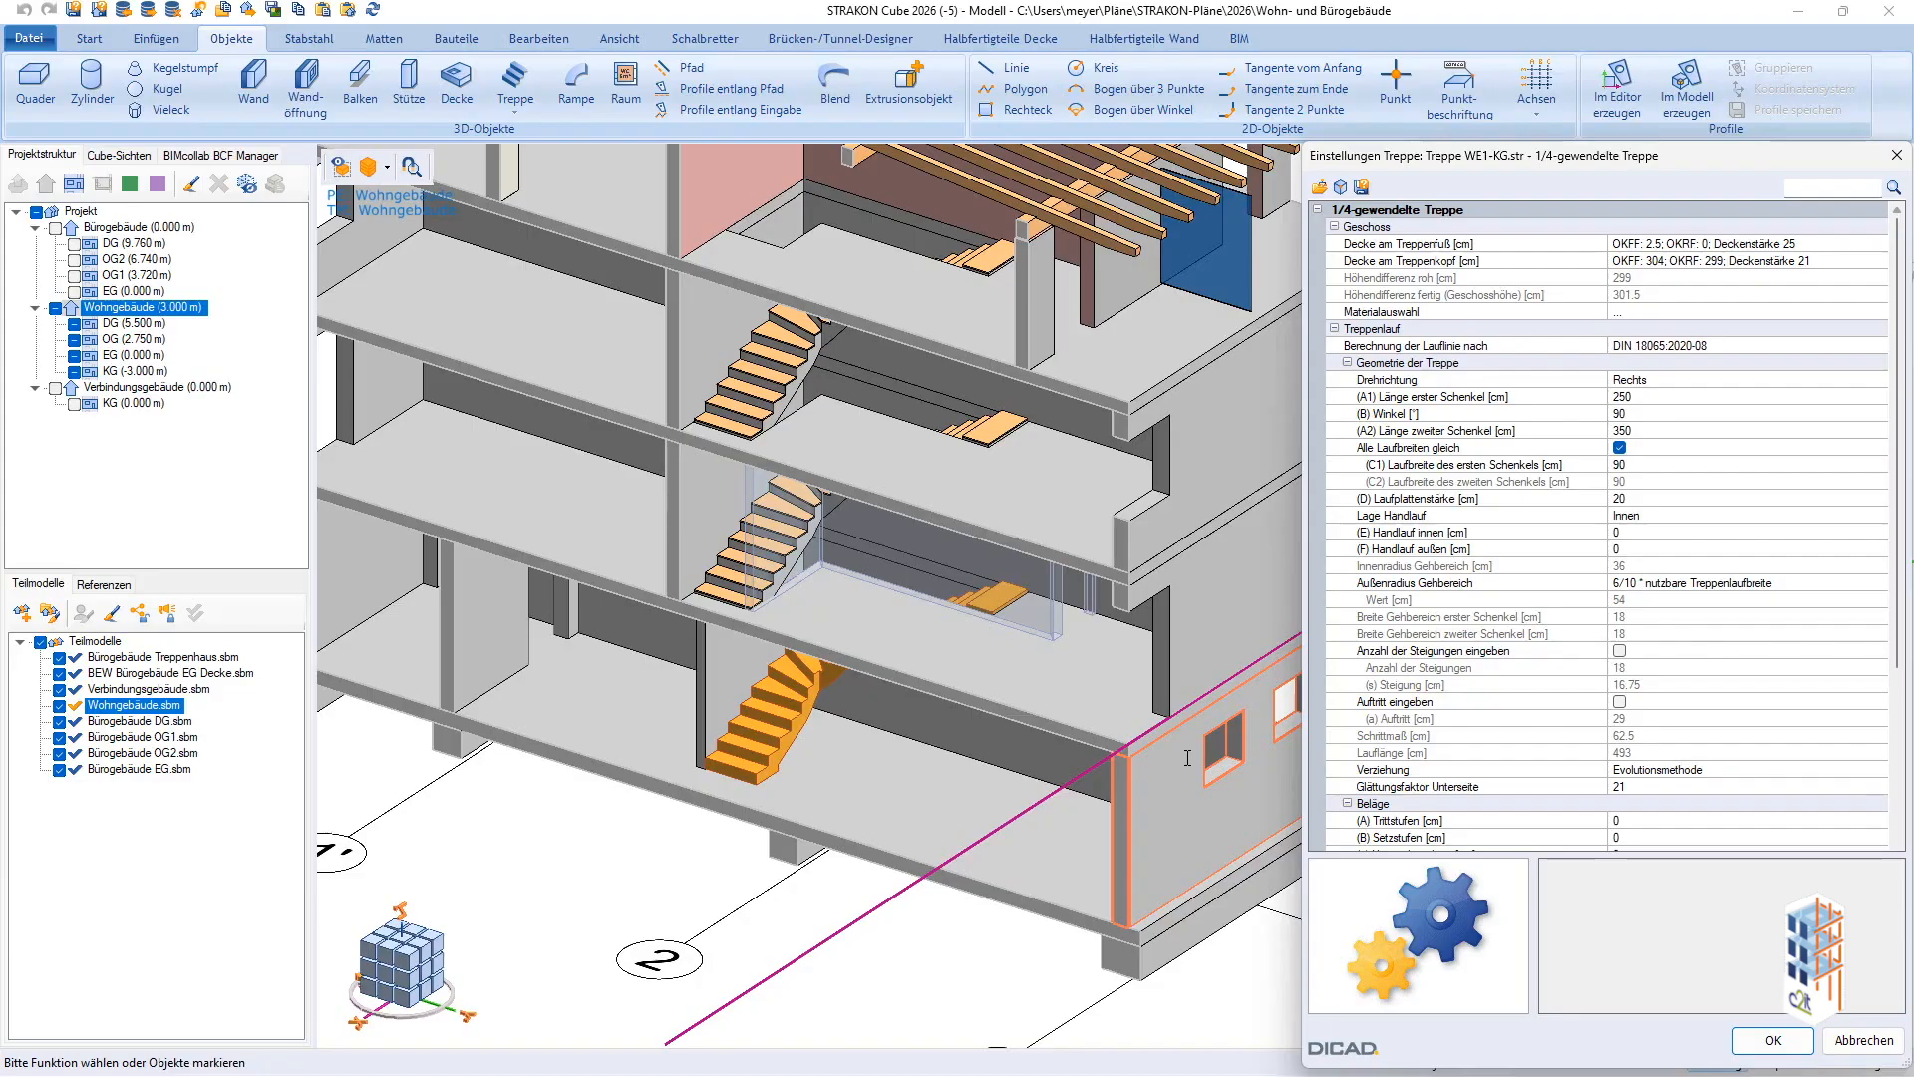
{"action": "left_click", "coordinate": [1781, 1045]}
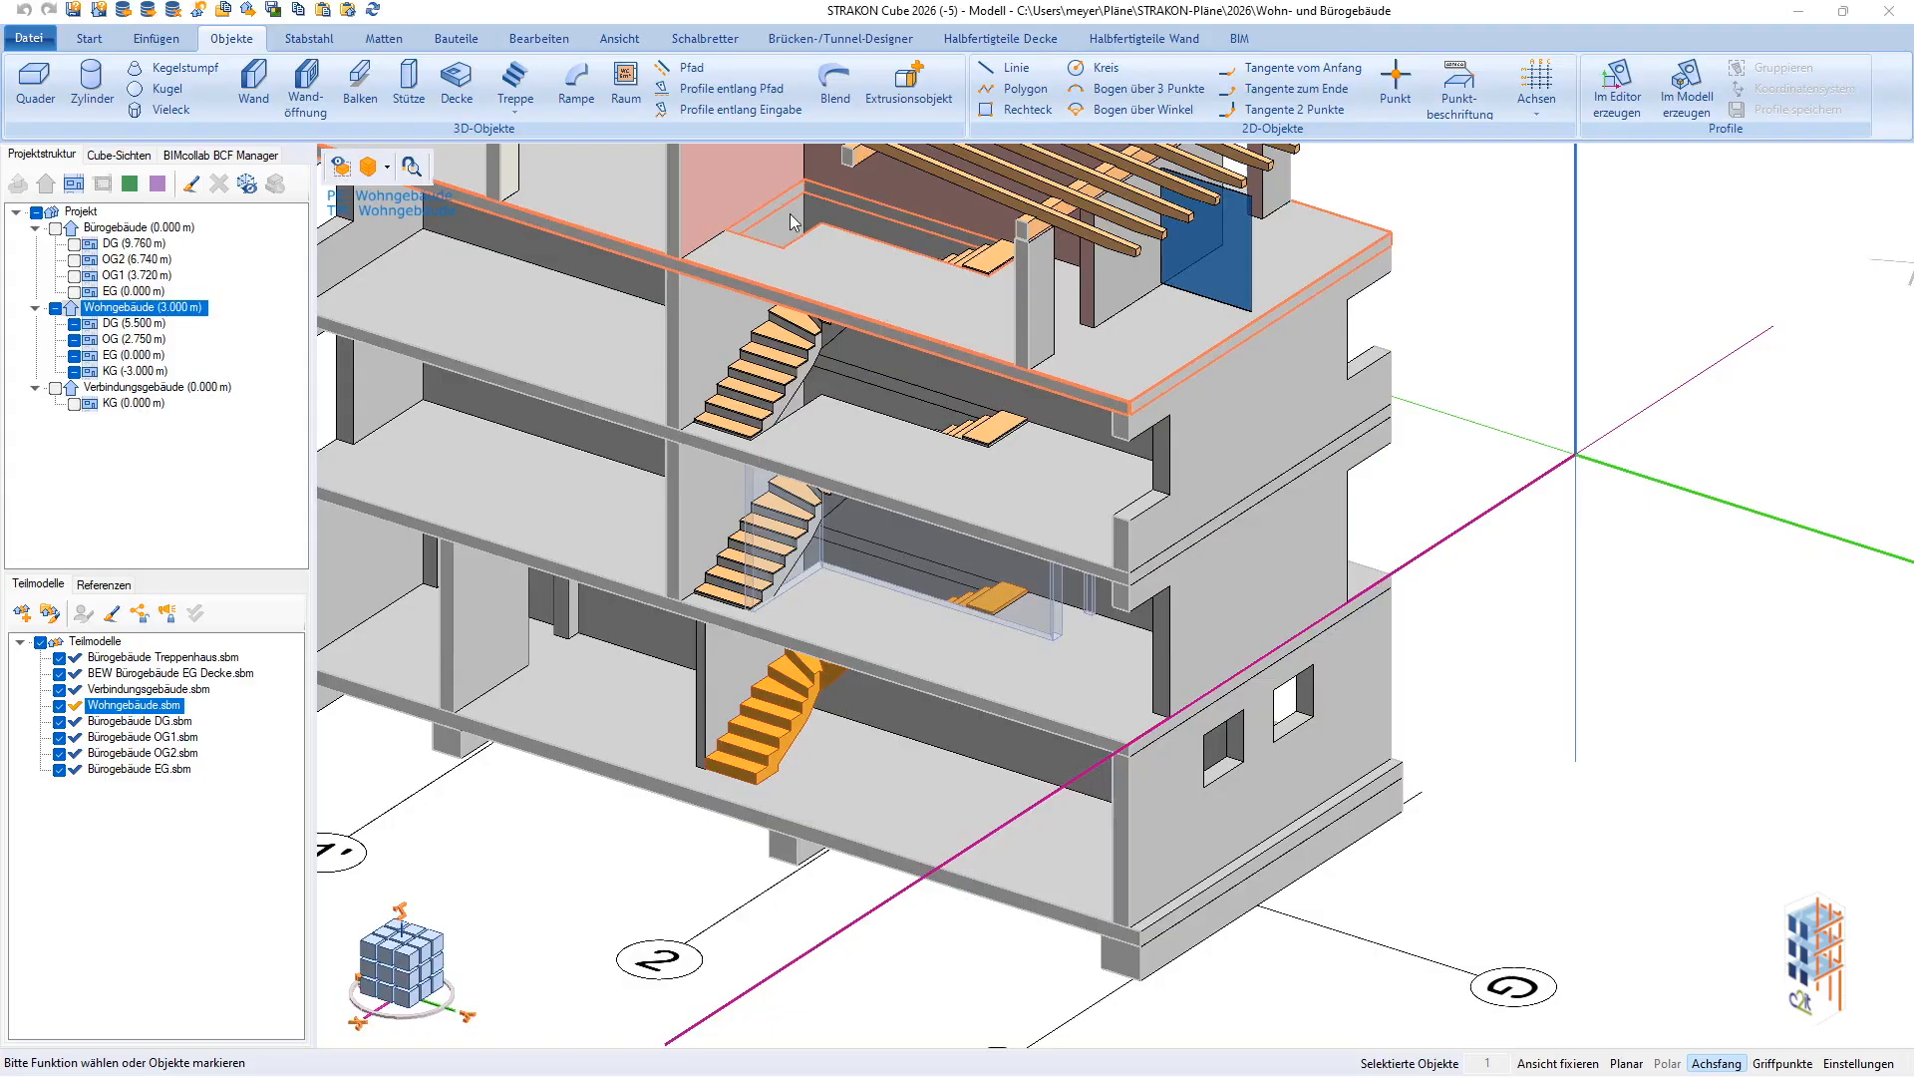
Start a new Gewendelte Treppe and name its file Treppe WE2-KG.smd, based on the existing basement stair's file name.
{"action": "left_click", "coordinate": [517, 84]}
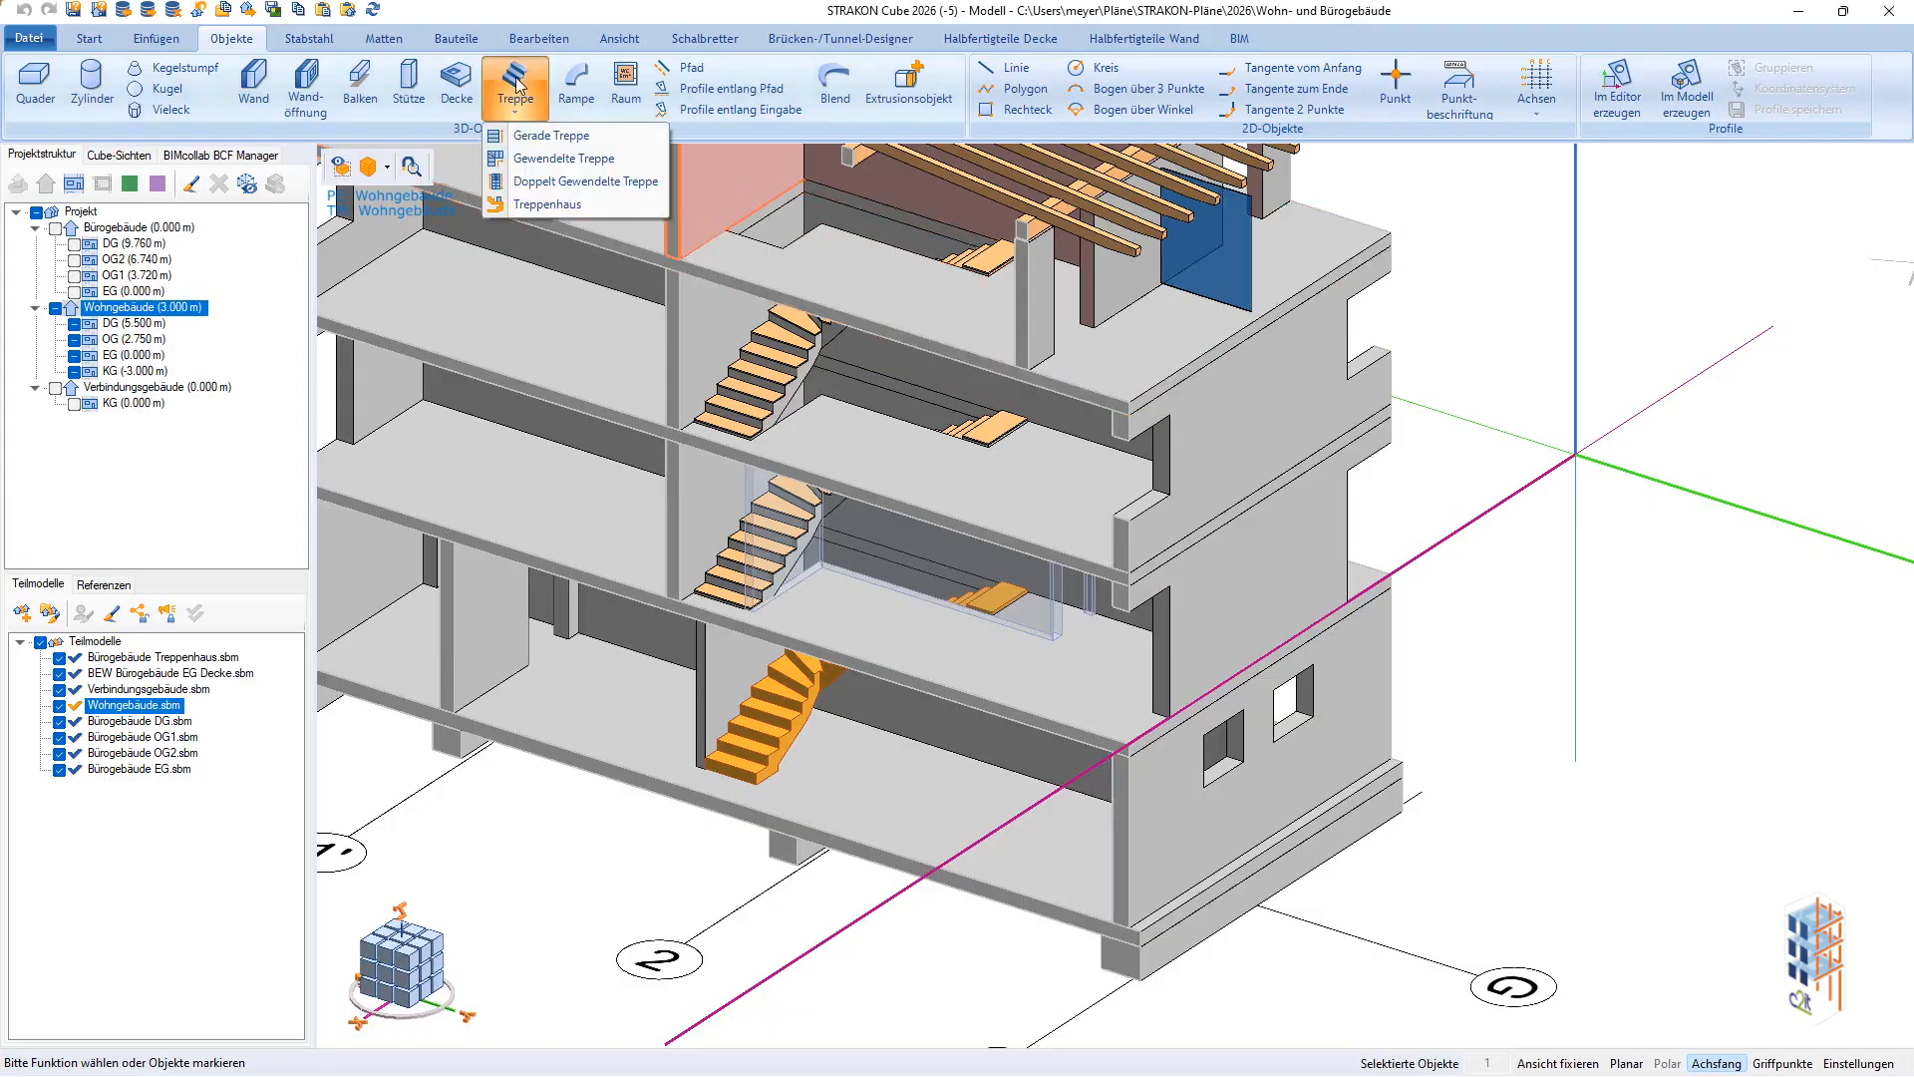
{"action": "left_click", "coordinate": [547, 162]}
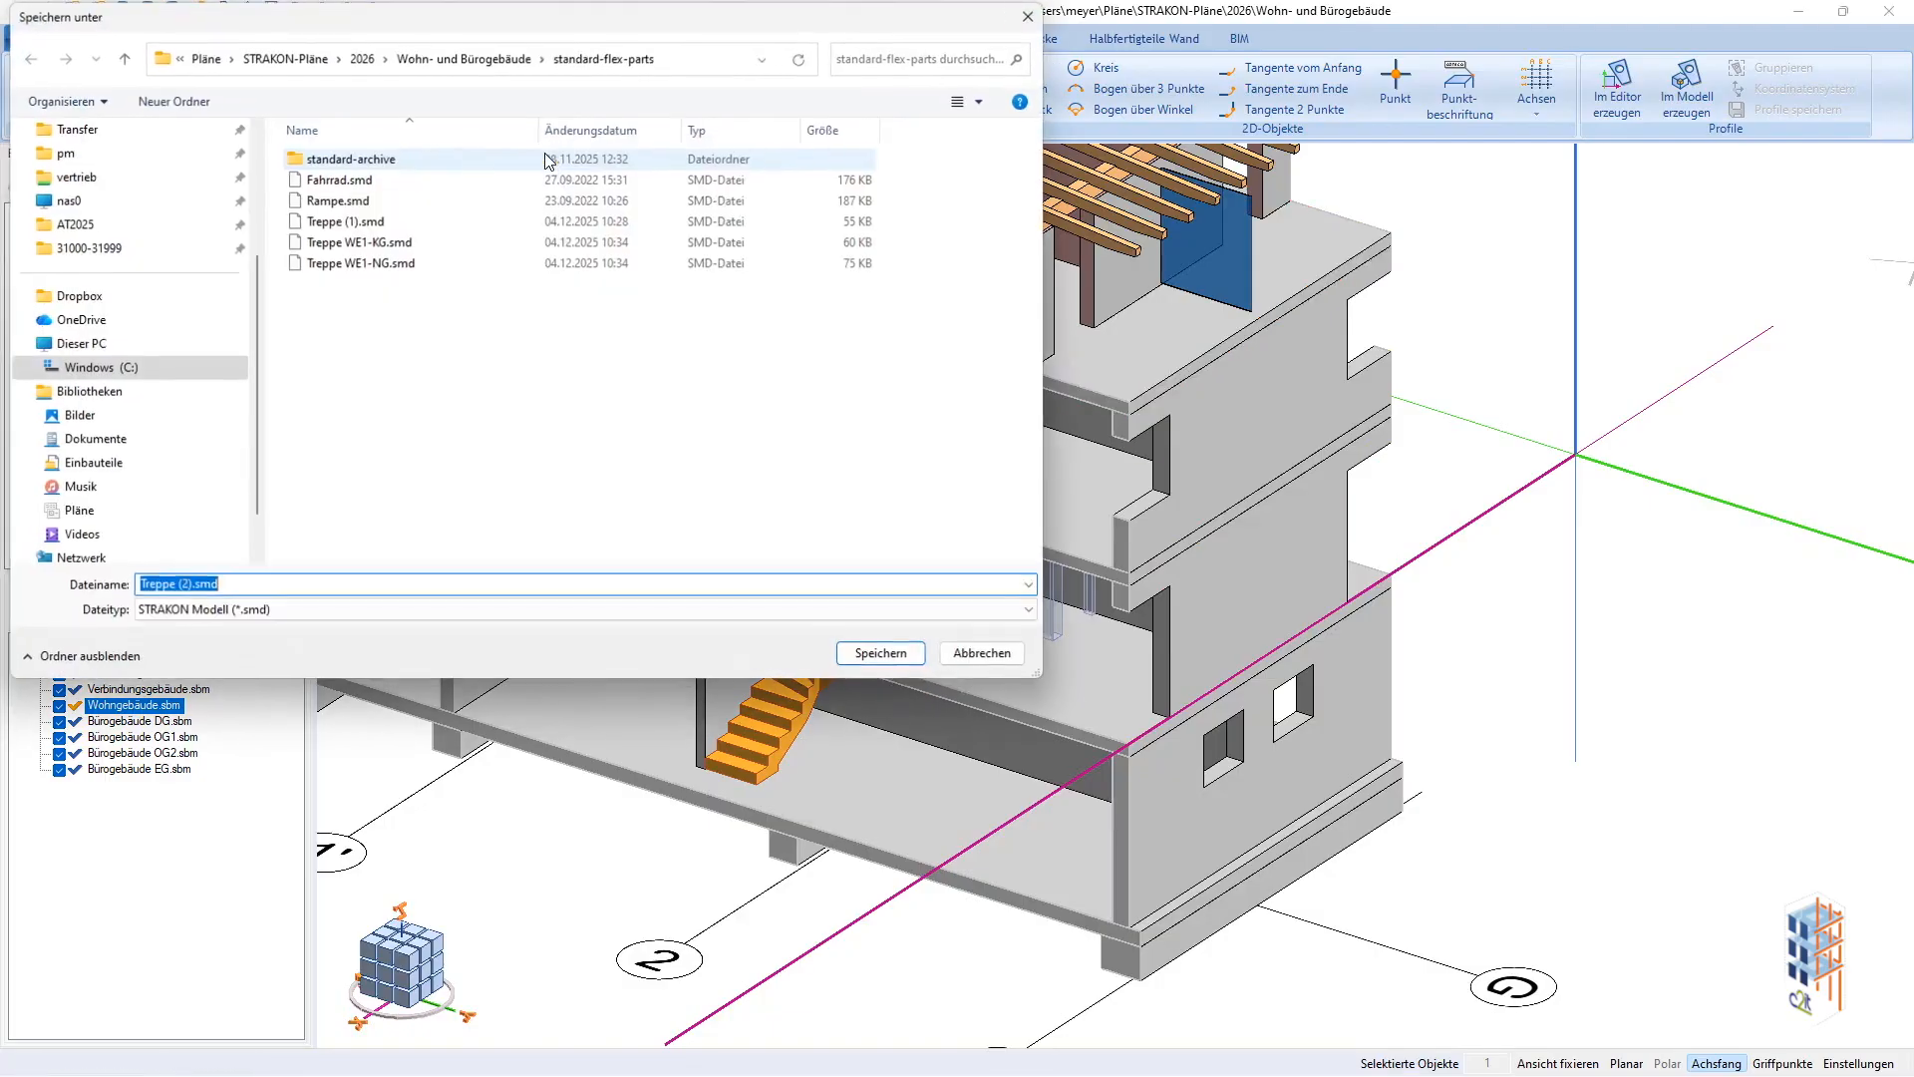
{"action": "left_click", "coordinate": [334, 243]}
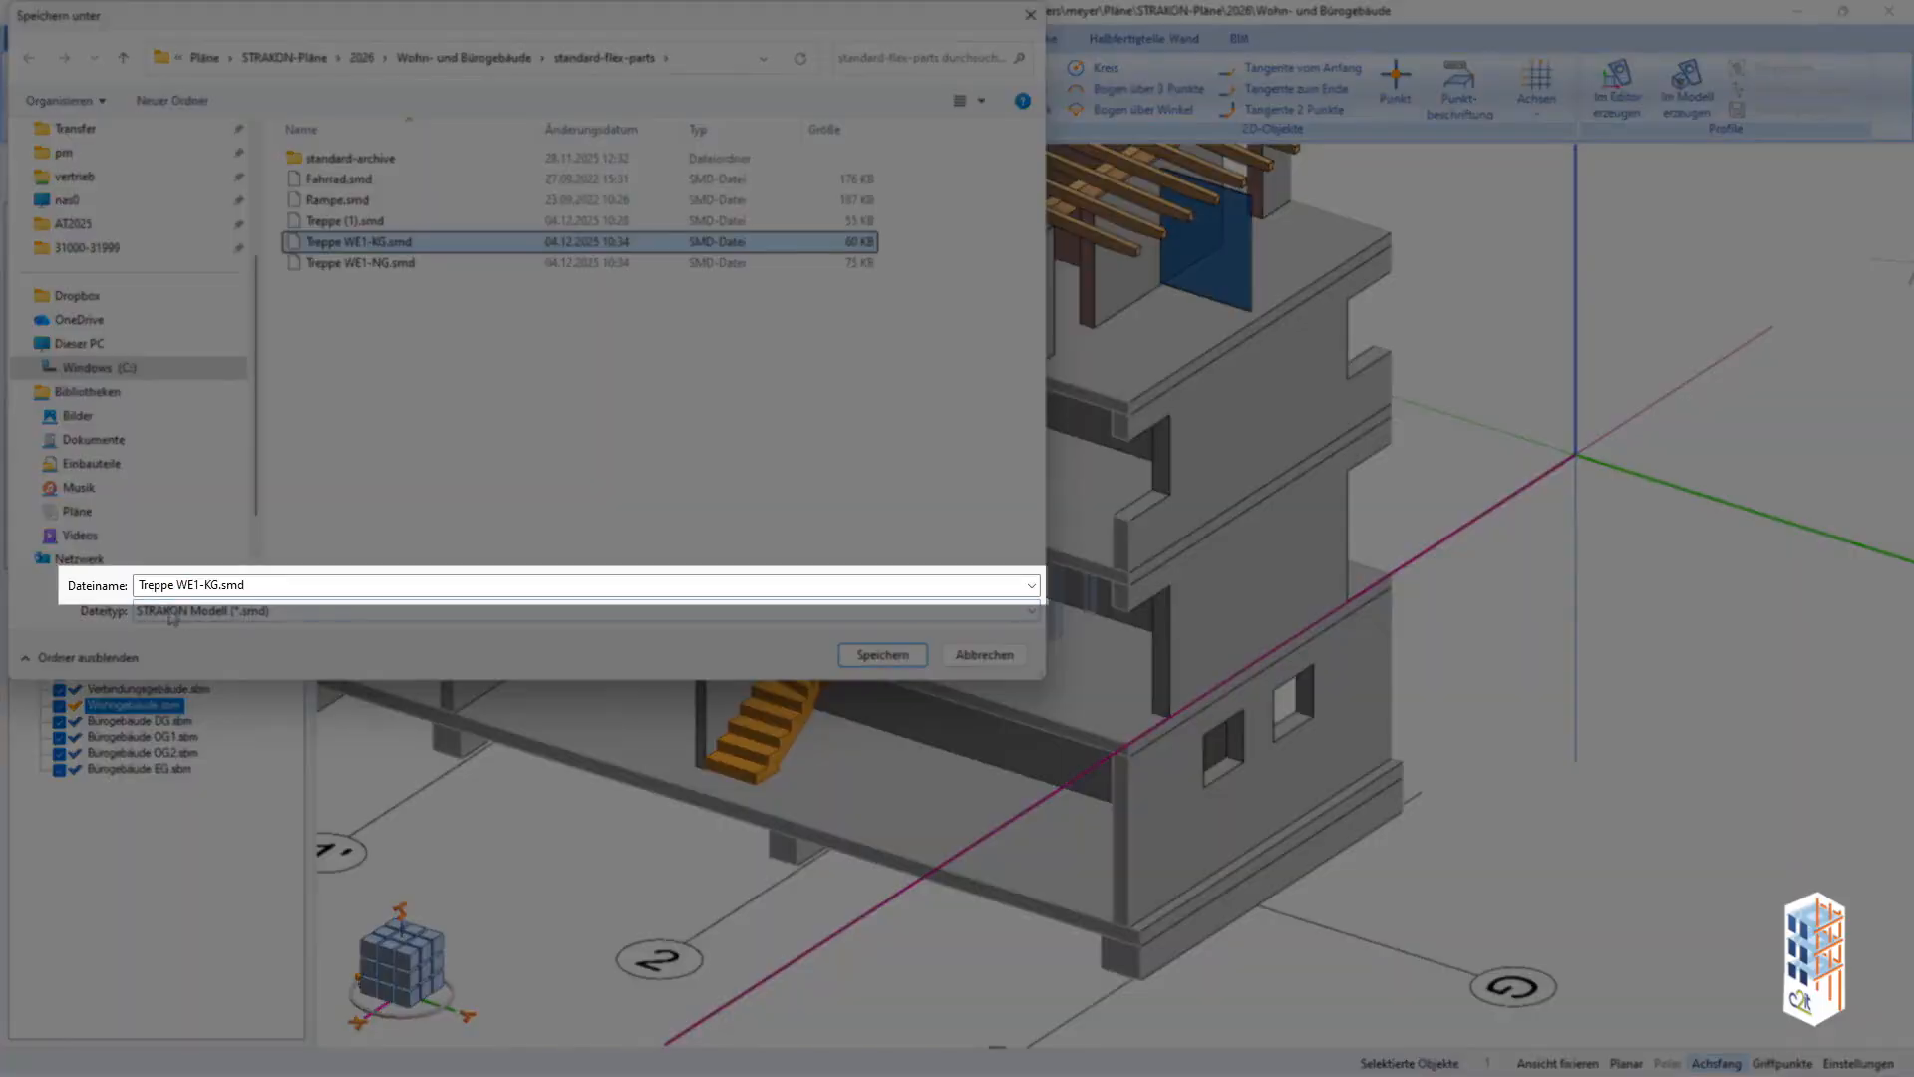
{"action": "left_click", "coordinate": [202, 586]}
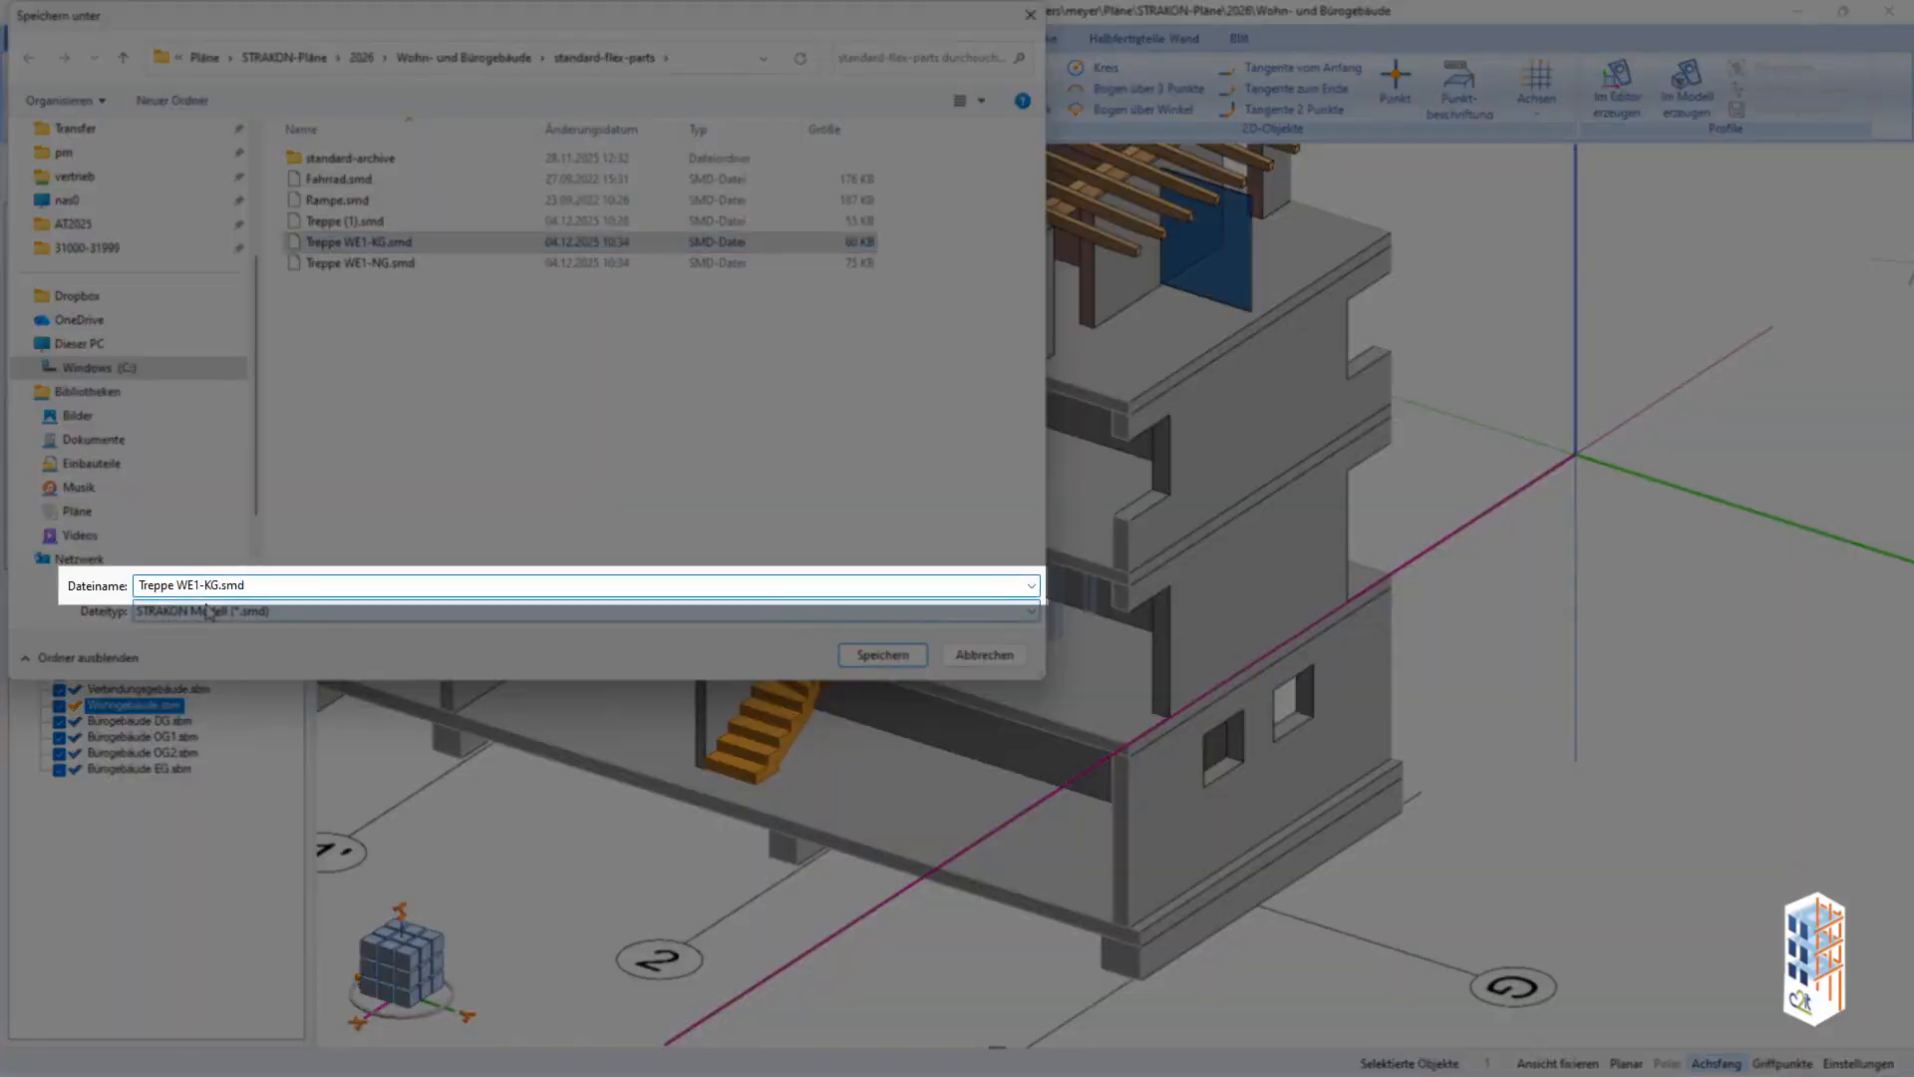
{"action": "key", "text": "Delete"}
{"action": "key", "text": "Delete"}
{"action": "key", "text": "Delete"}
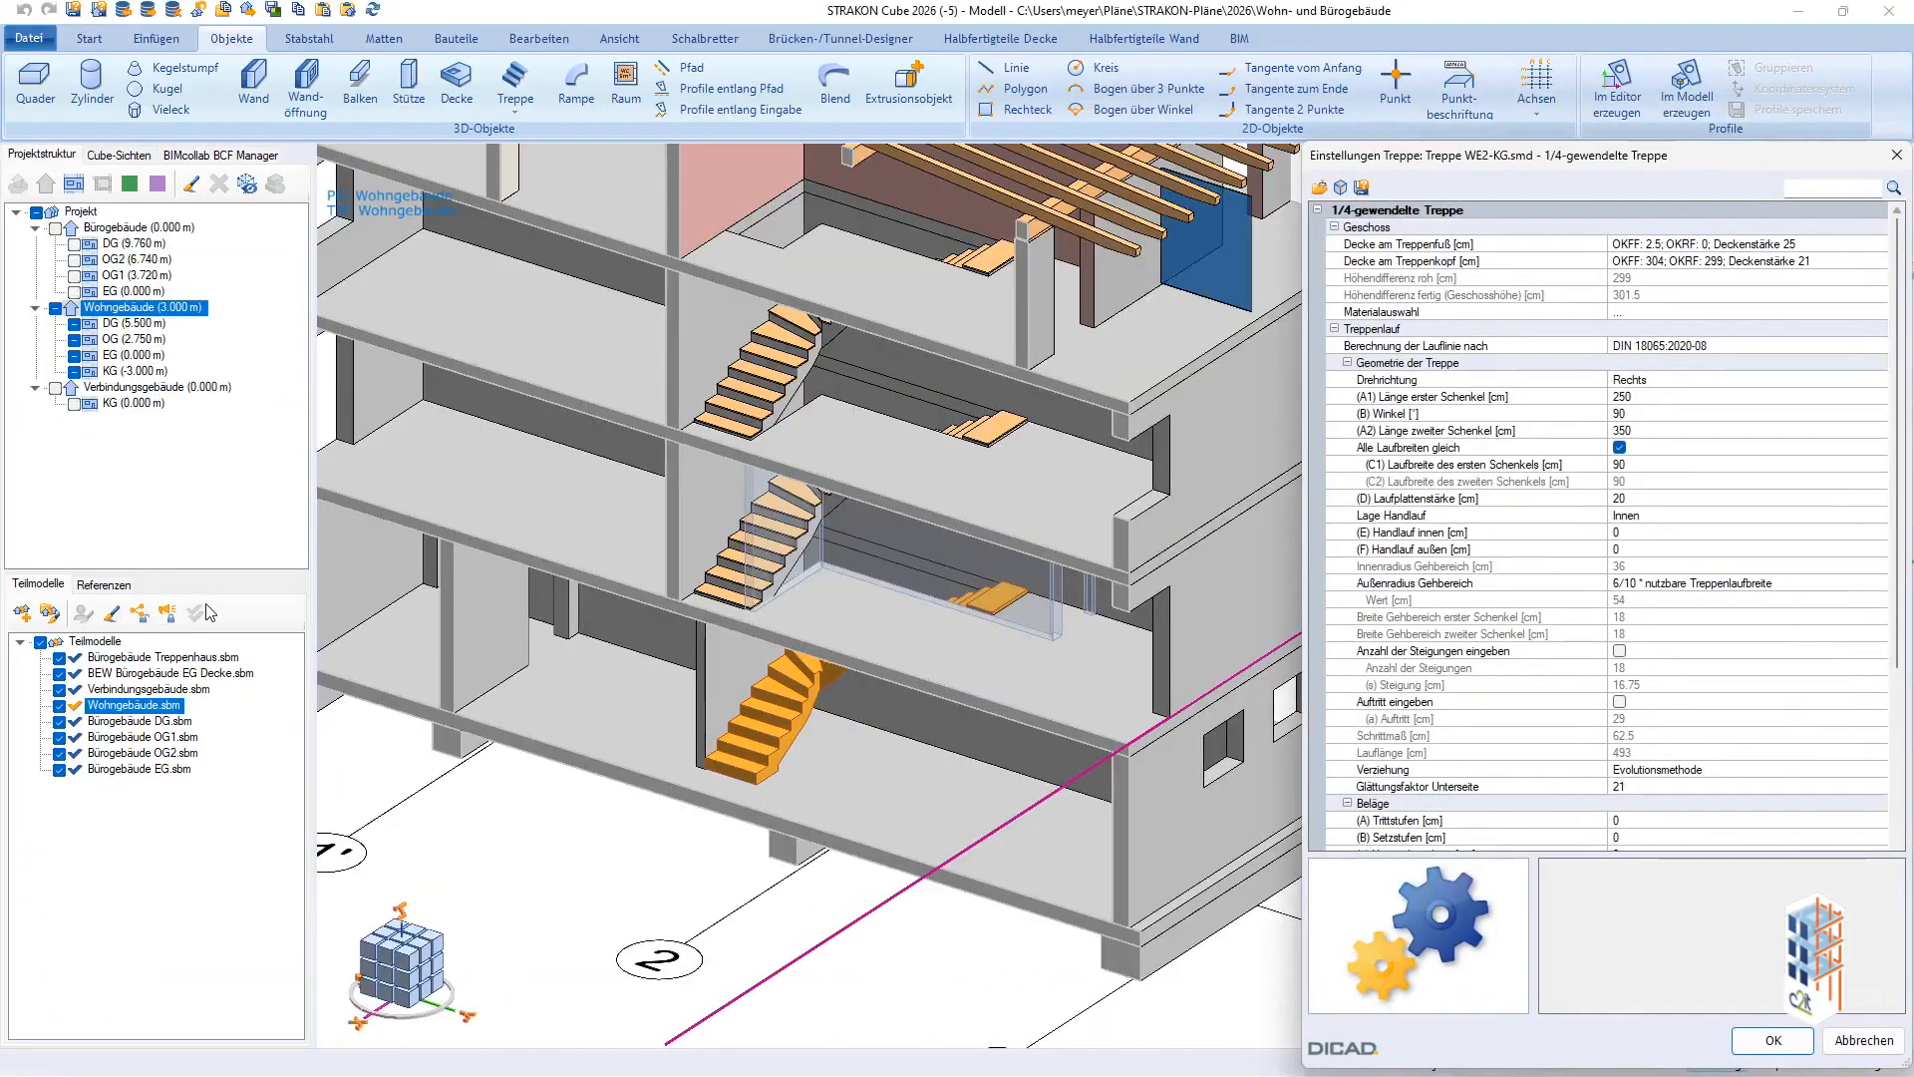
Load the template Mein Projekt KG.str for the new stair and change its Drehrichtung to Links.
{"action": "left_click", "coordinate": [1322, 188]}
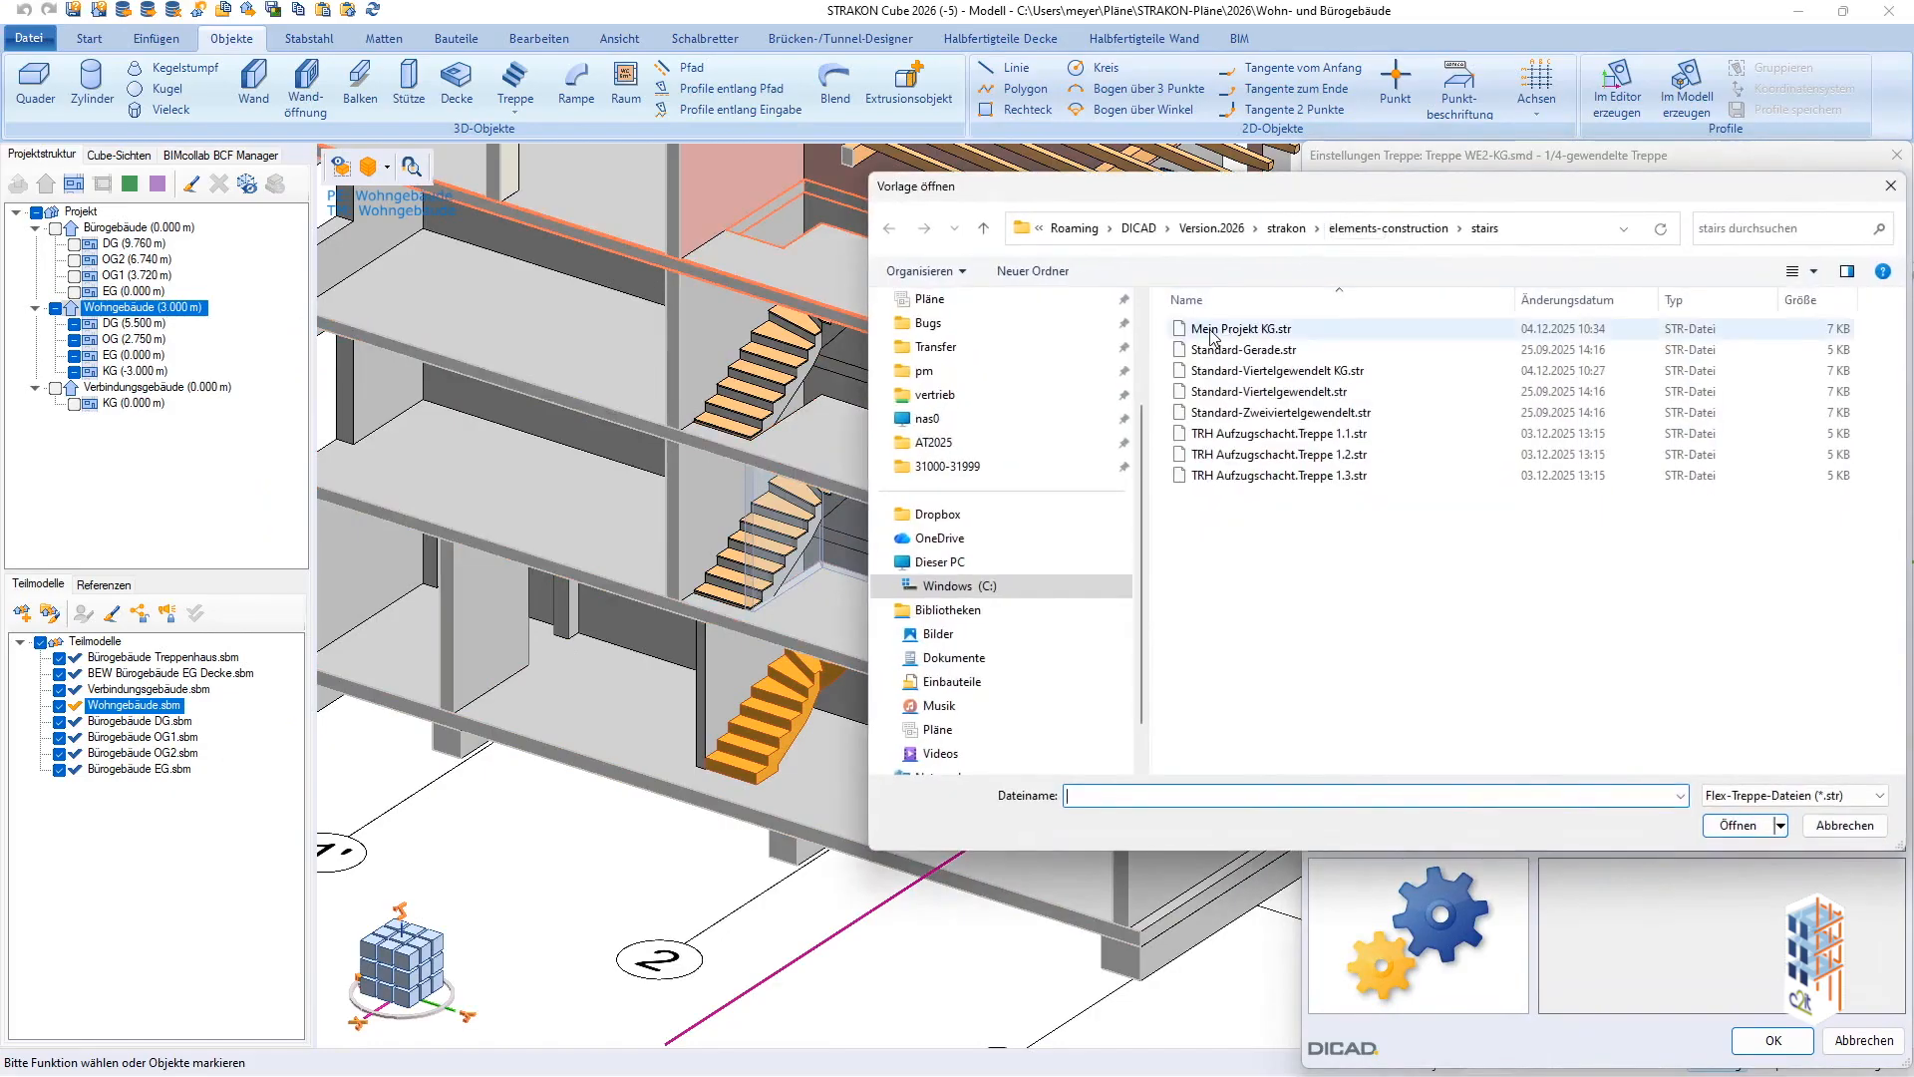
{"action": "double_click", "coordinate": [1224, 330]}
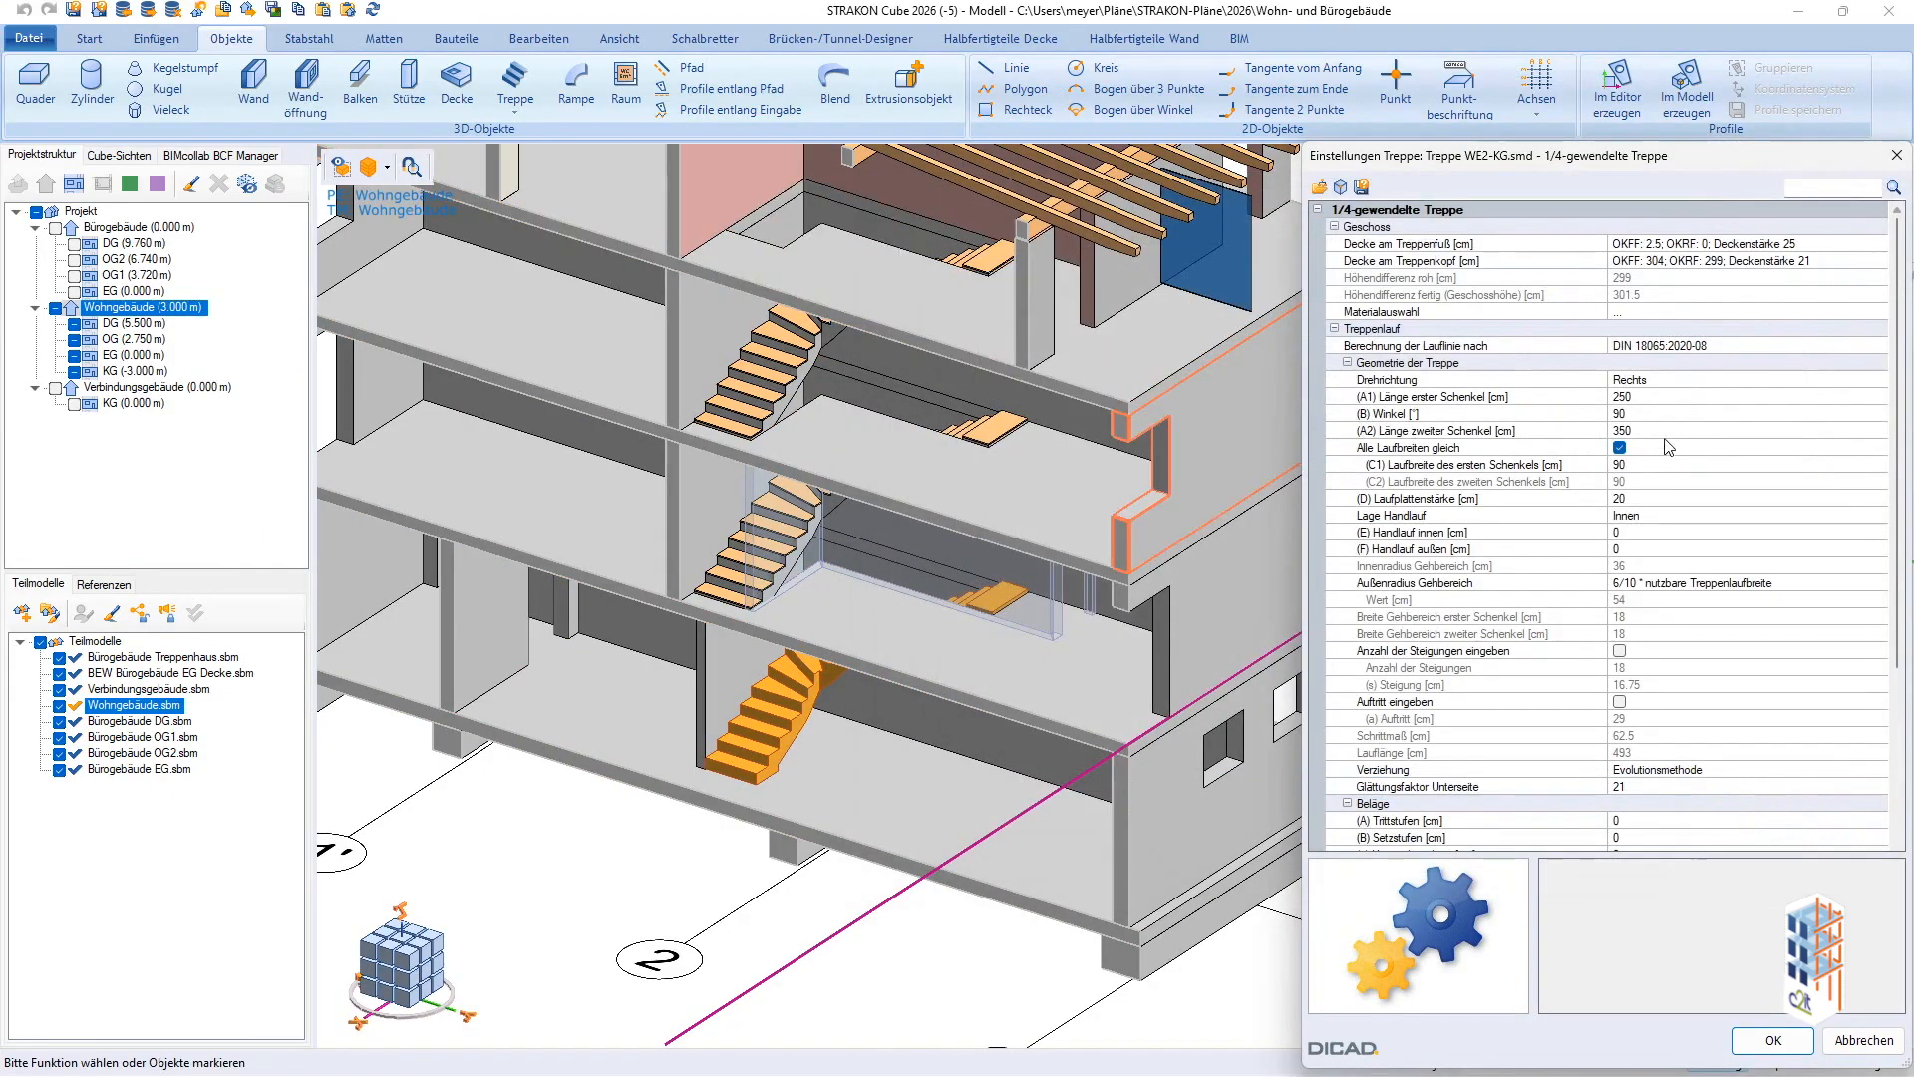
{"action": "left_click", "coordinate": [1674, 382]}
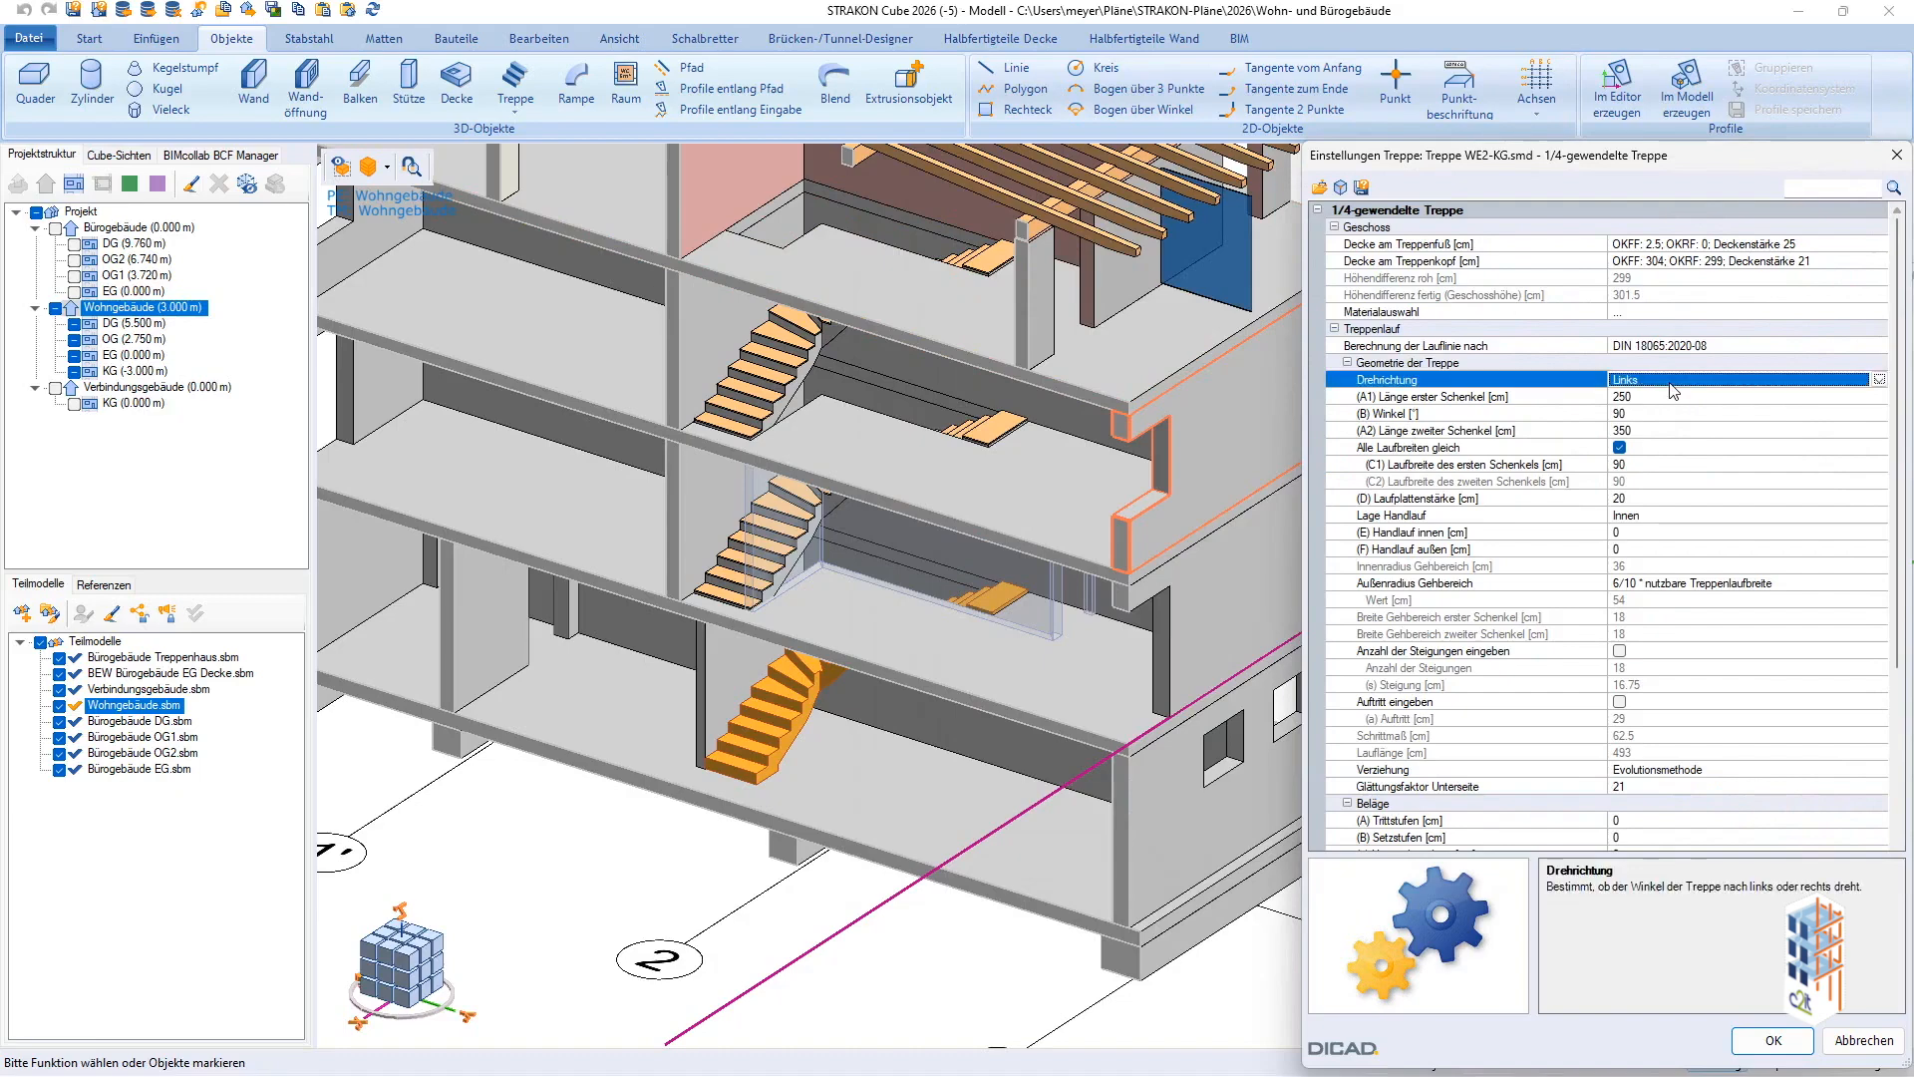
{"action": "left_click", "coordinate": [1773, 1039]}
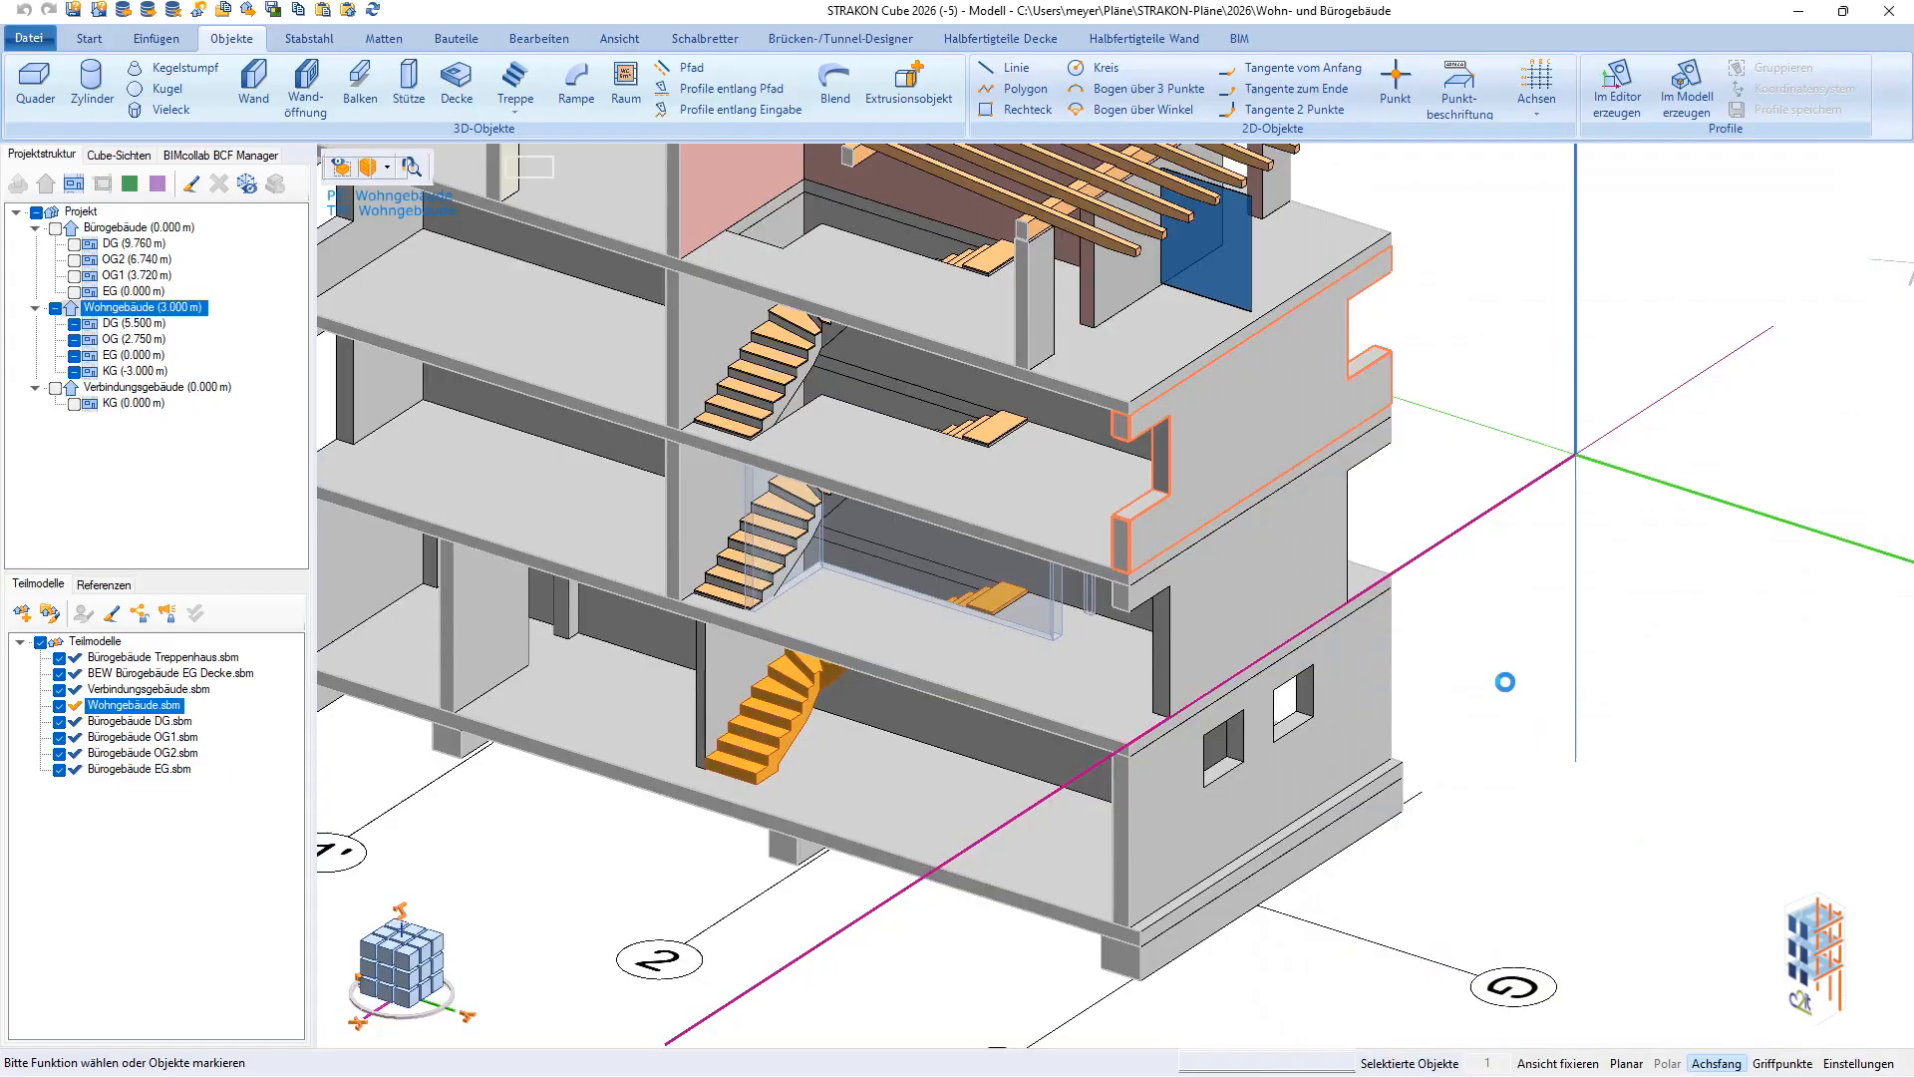
Try placing the left-turning stair from the building's other side, rotating its preview in 90° increments.
{"action": "middle_click_drag", "start_coordinate": [1453, 641], "coordinate": [621, 552]}
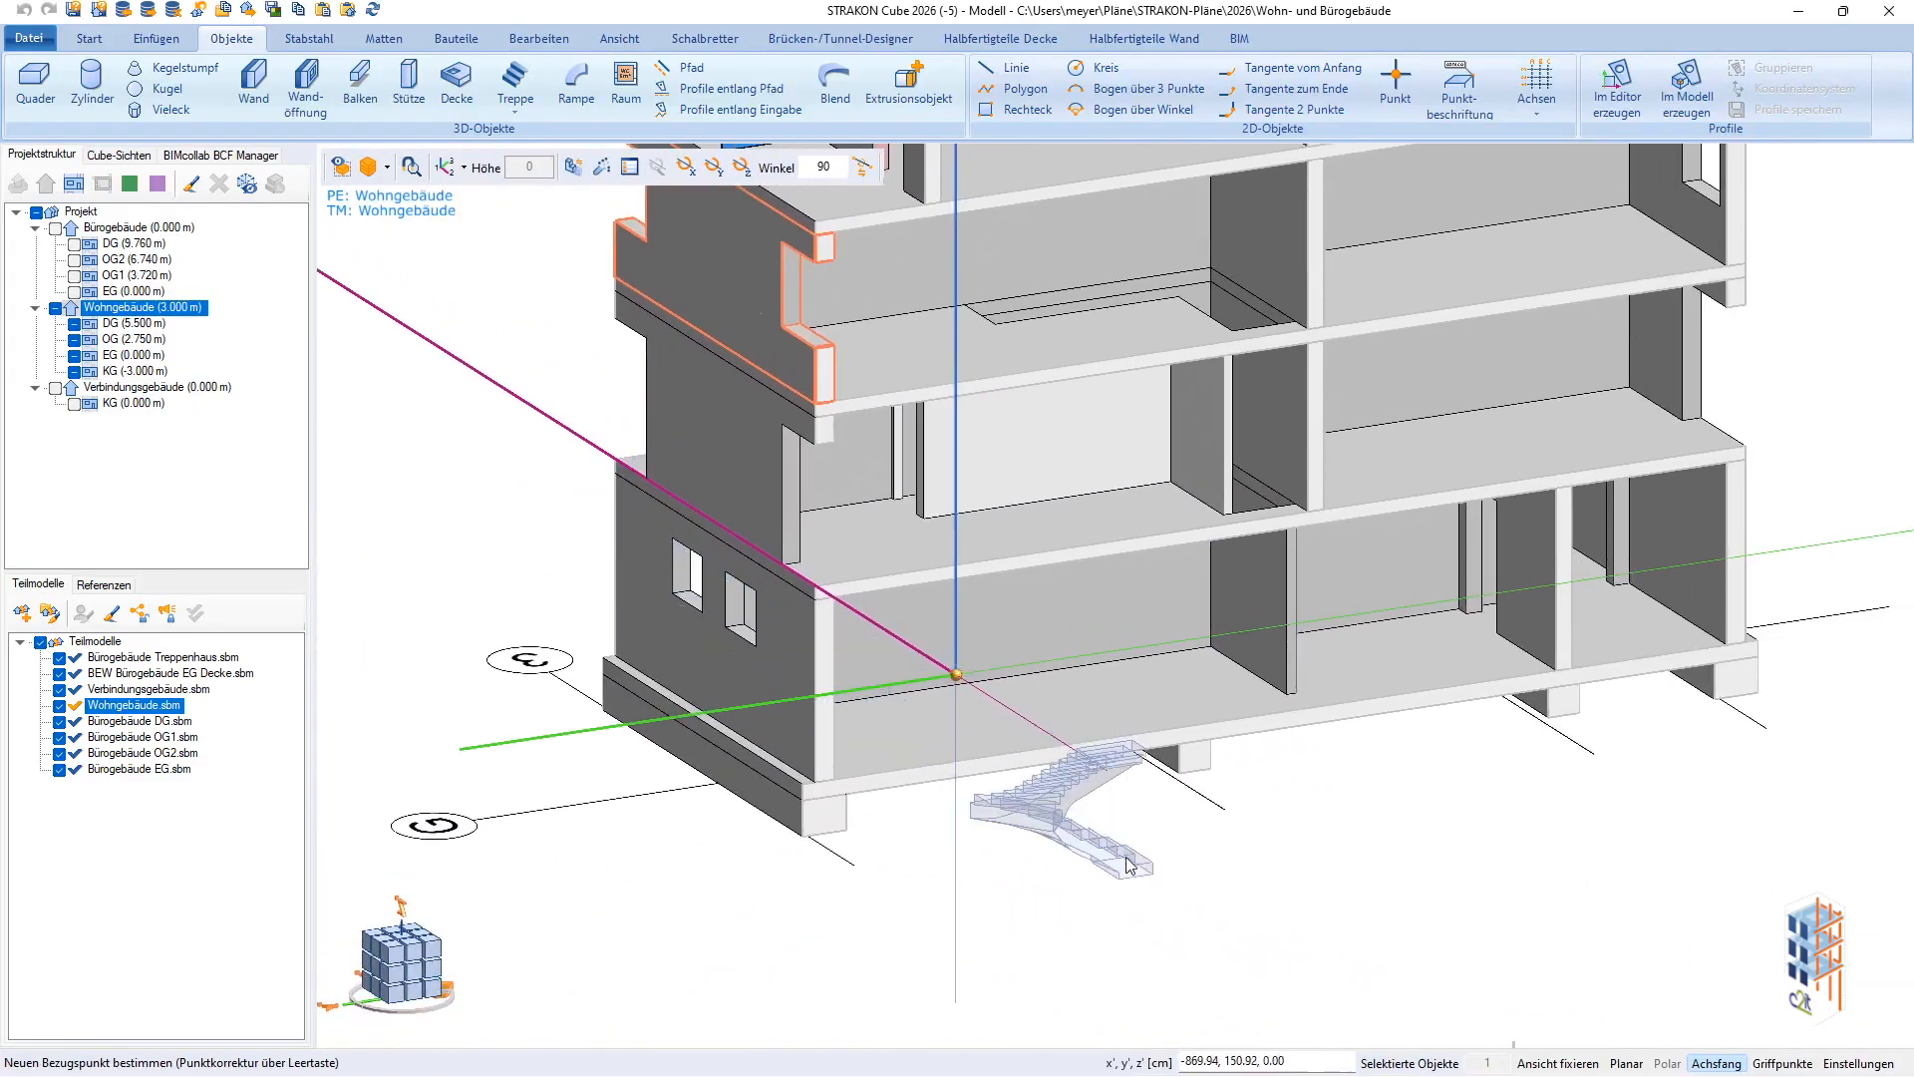
{"action": "key", "text": "z"}
{"action": "key", "text": "z"}
{"action": "key", "text": "z"}
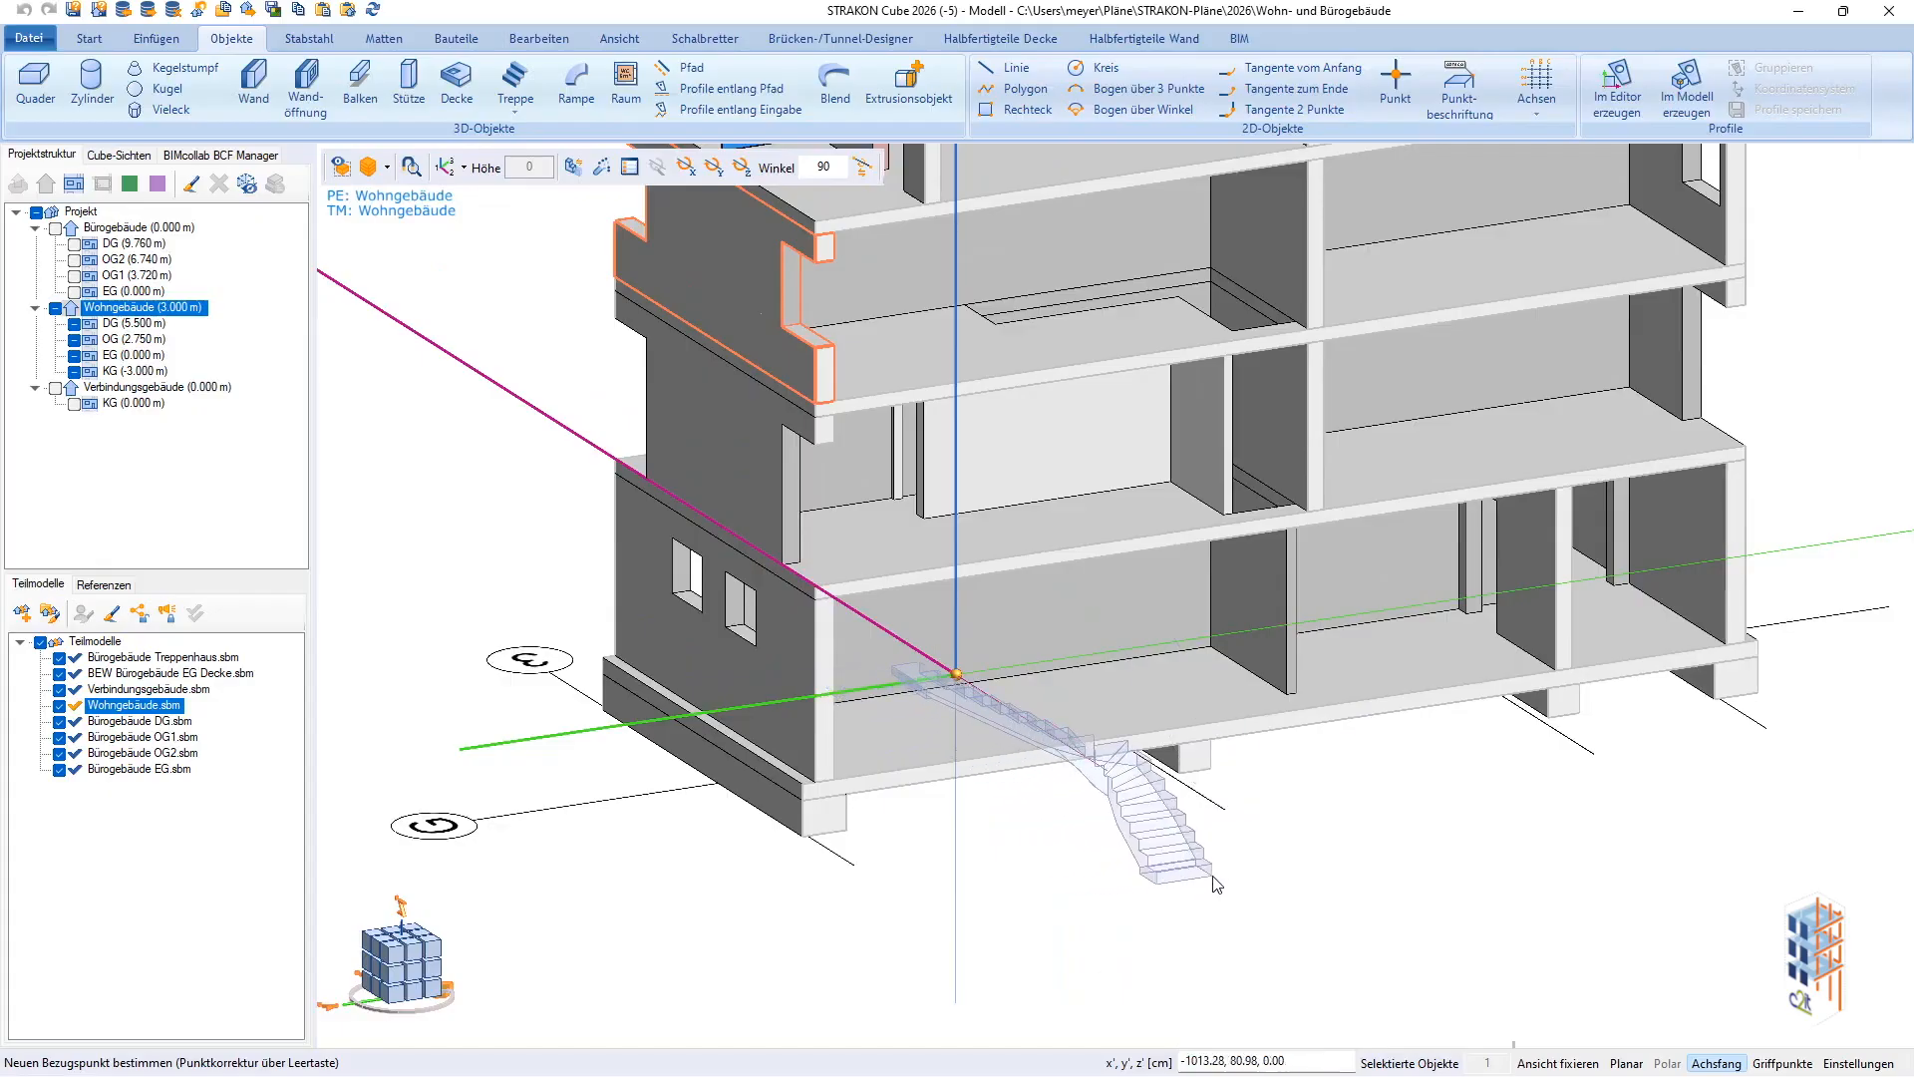
{"action": "key", "text": "Escape"}
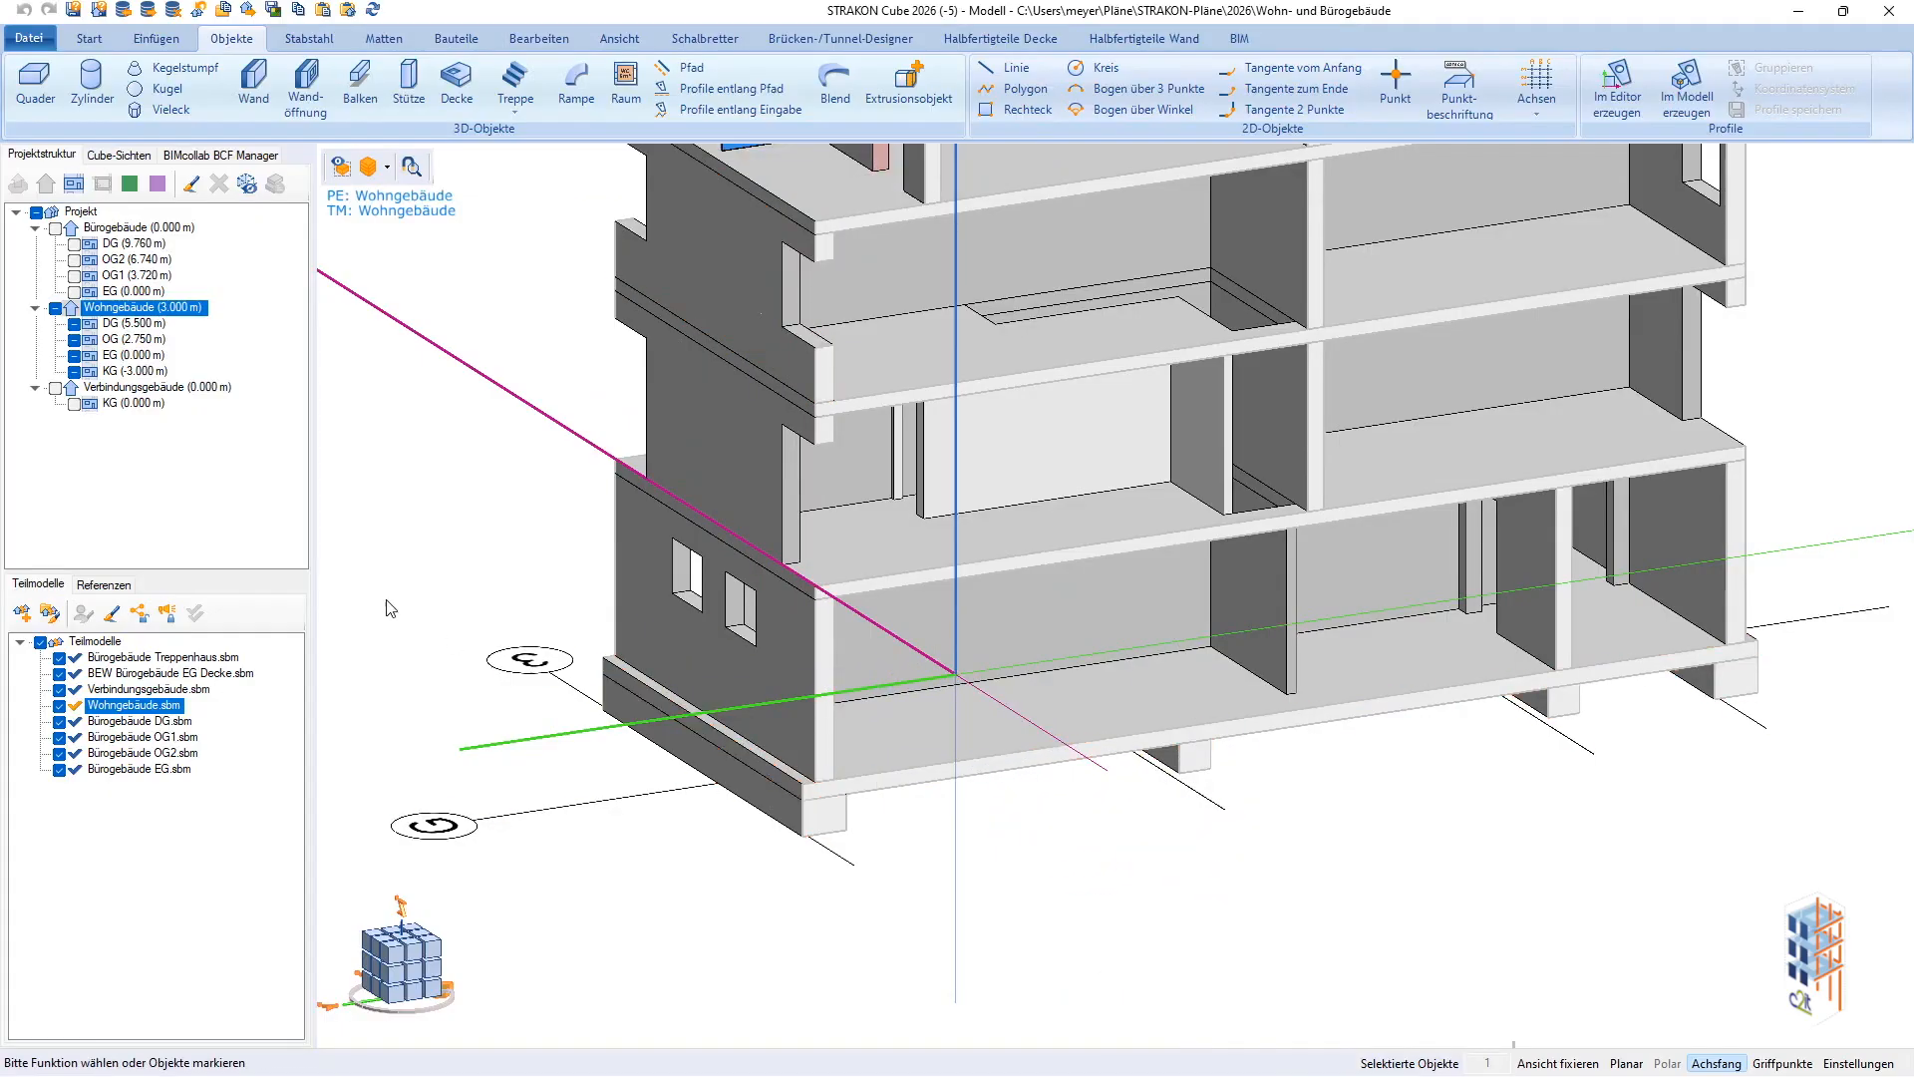
Activate the Bürogebäude structure and the submodel Bürogebäude Treppenhaus.sbm, and switch to the office building's sectional saved view.
{"action": "left_click", "coordinate": [140, 227]}
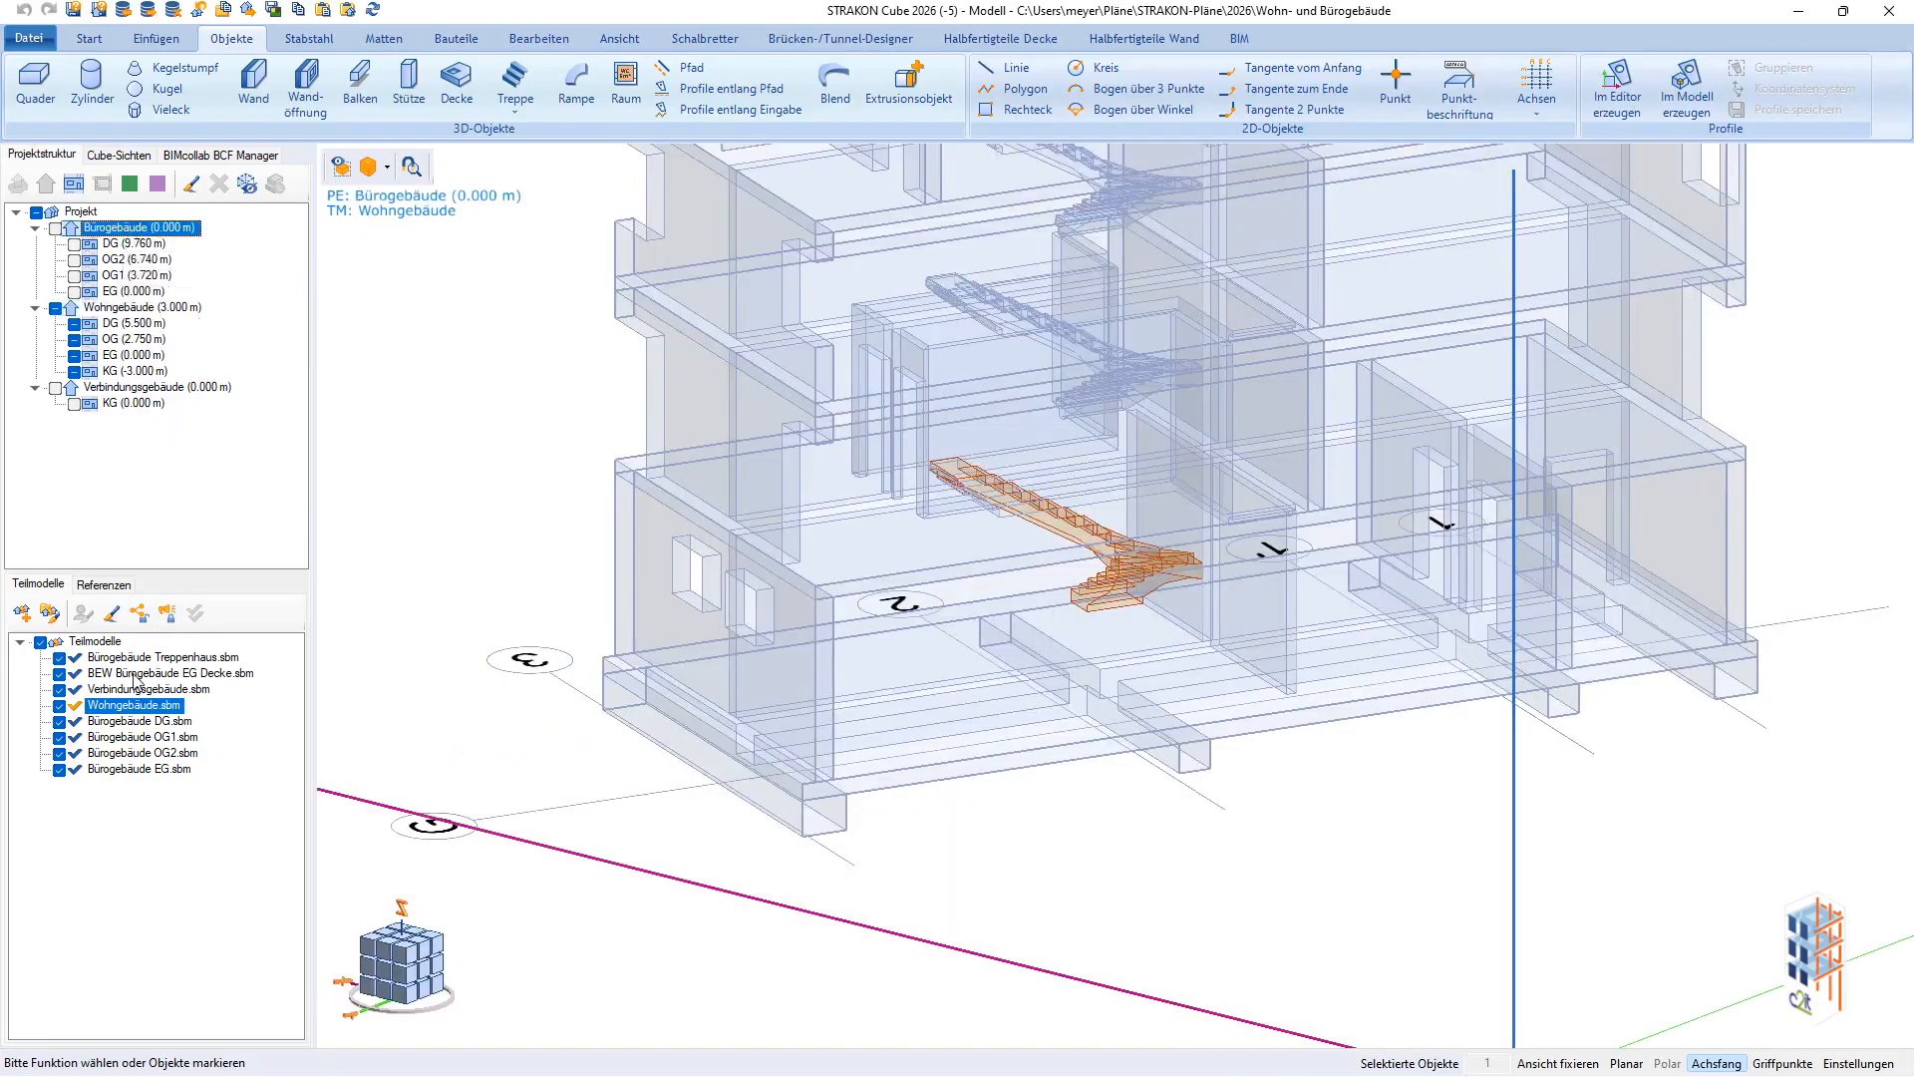
{"action": "left_click", "coordinate": [112, 659]}
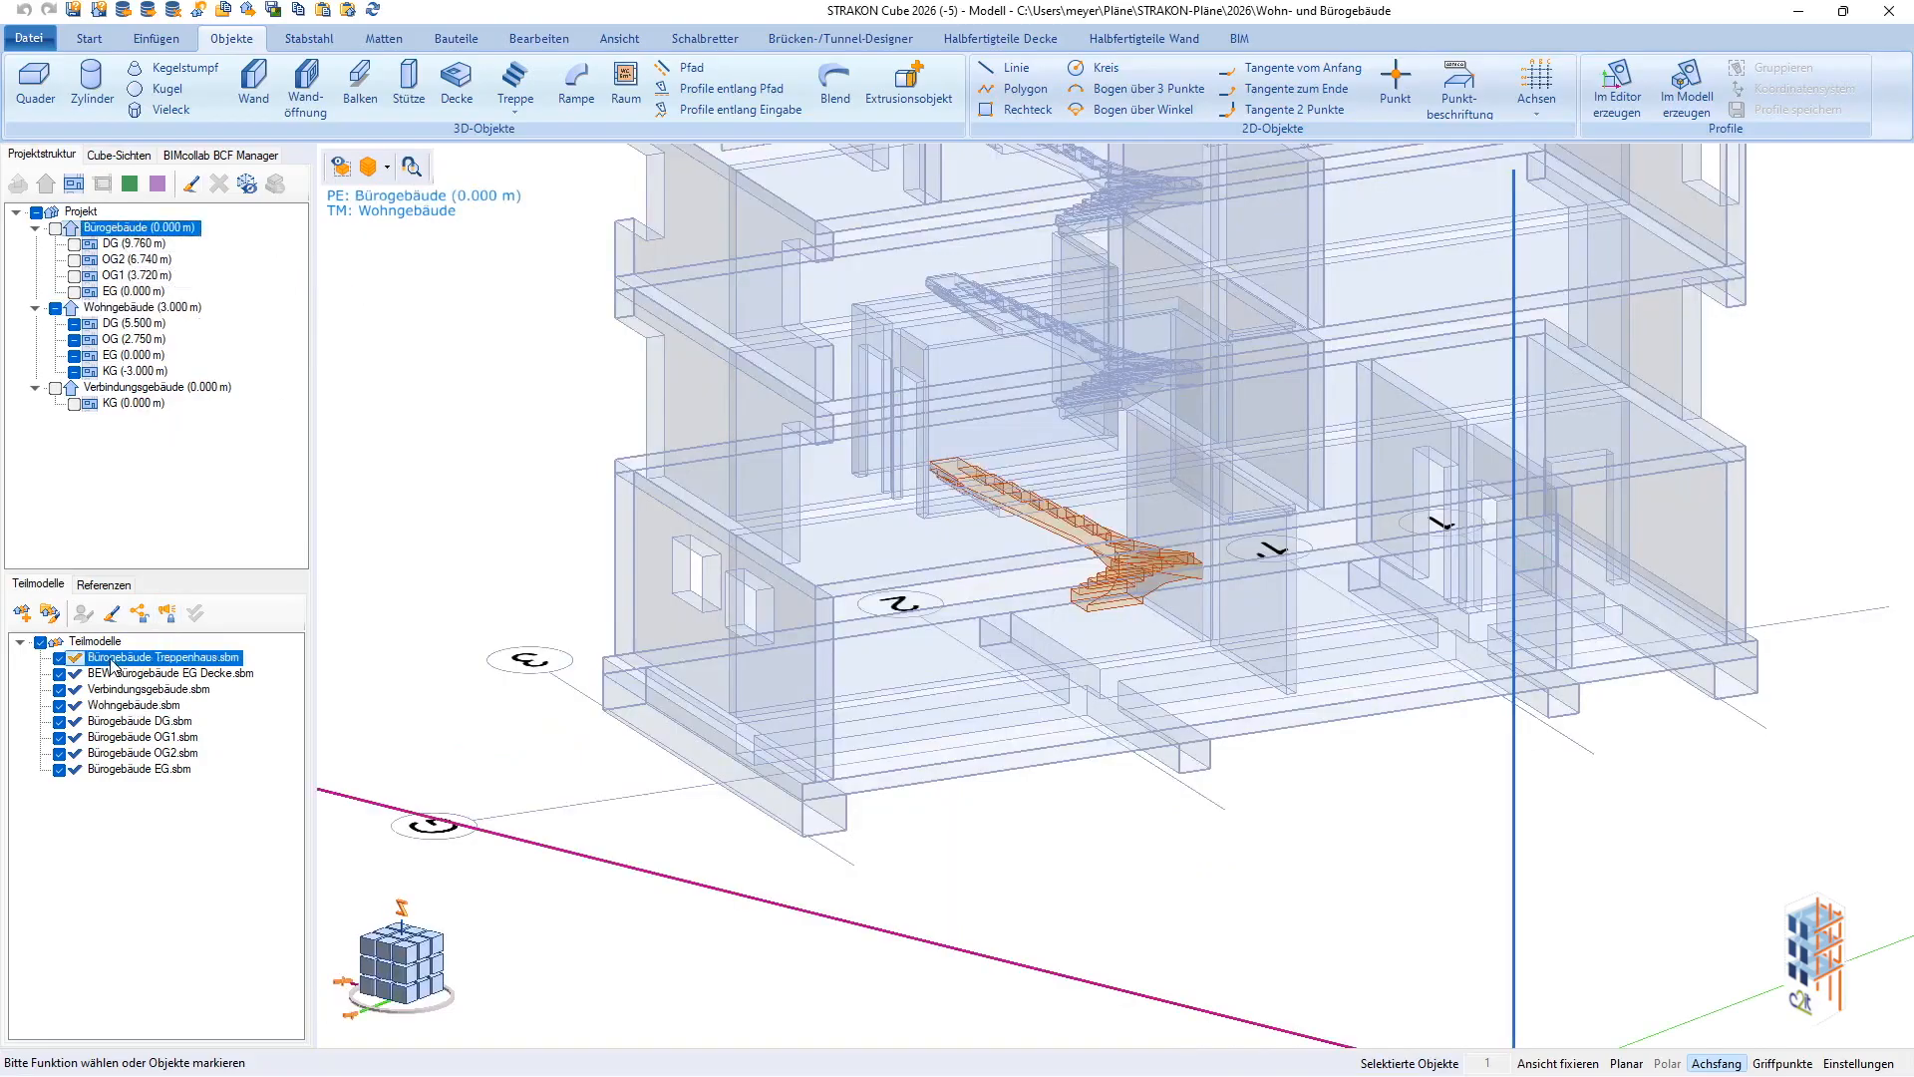
{"action": "left_click", "coordinate": [488, 730]}
{"action": "key", "text": "shift+2"}
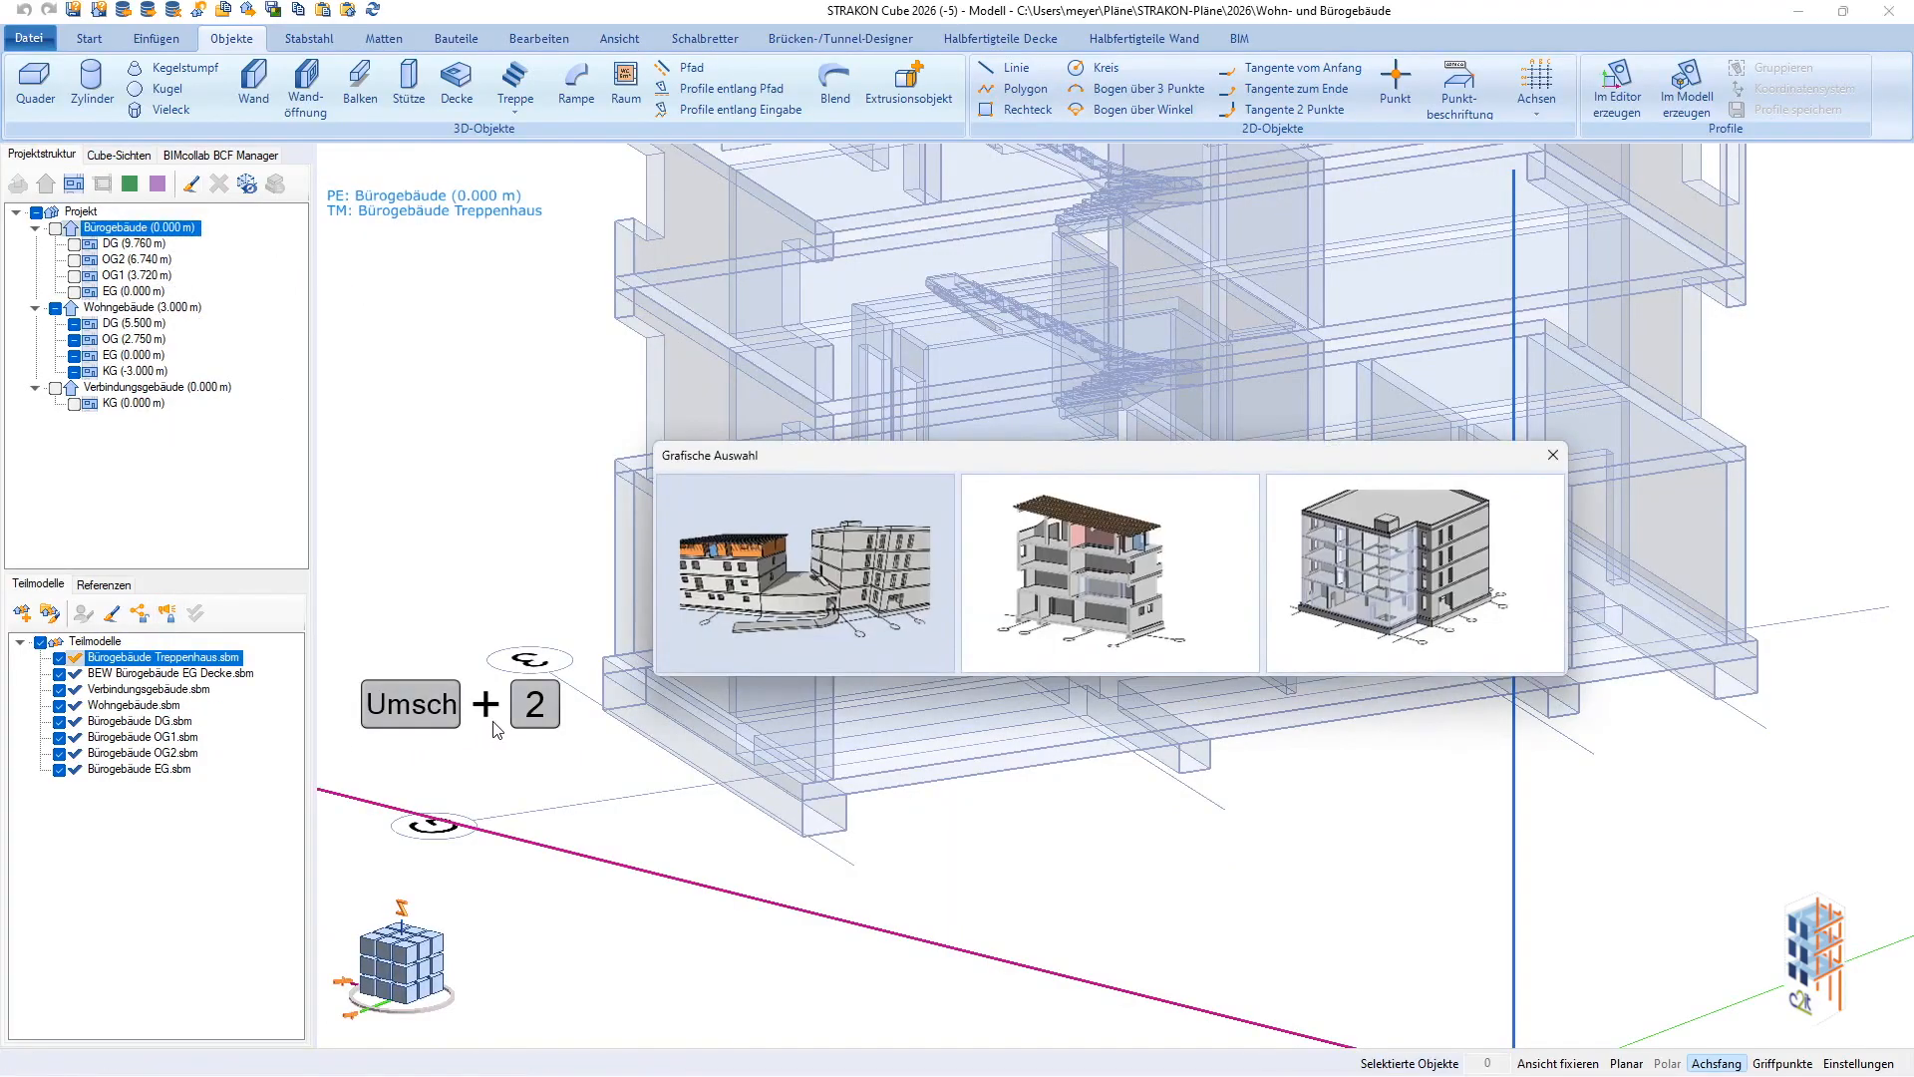
{"action": "left_click", "coordinate": [1361, 583]}
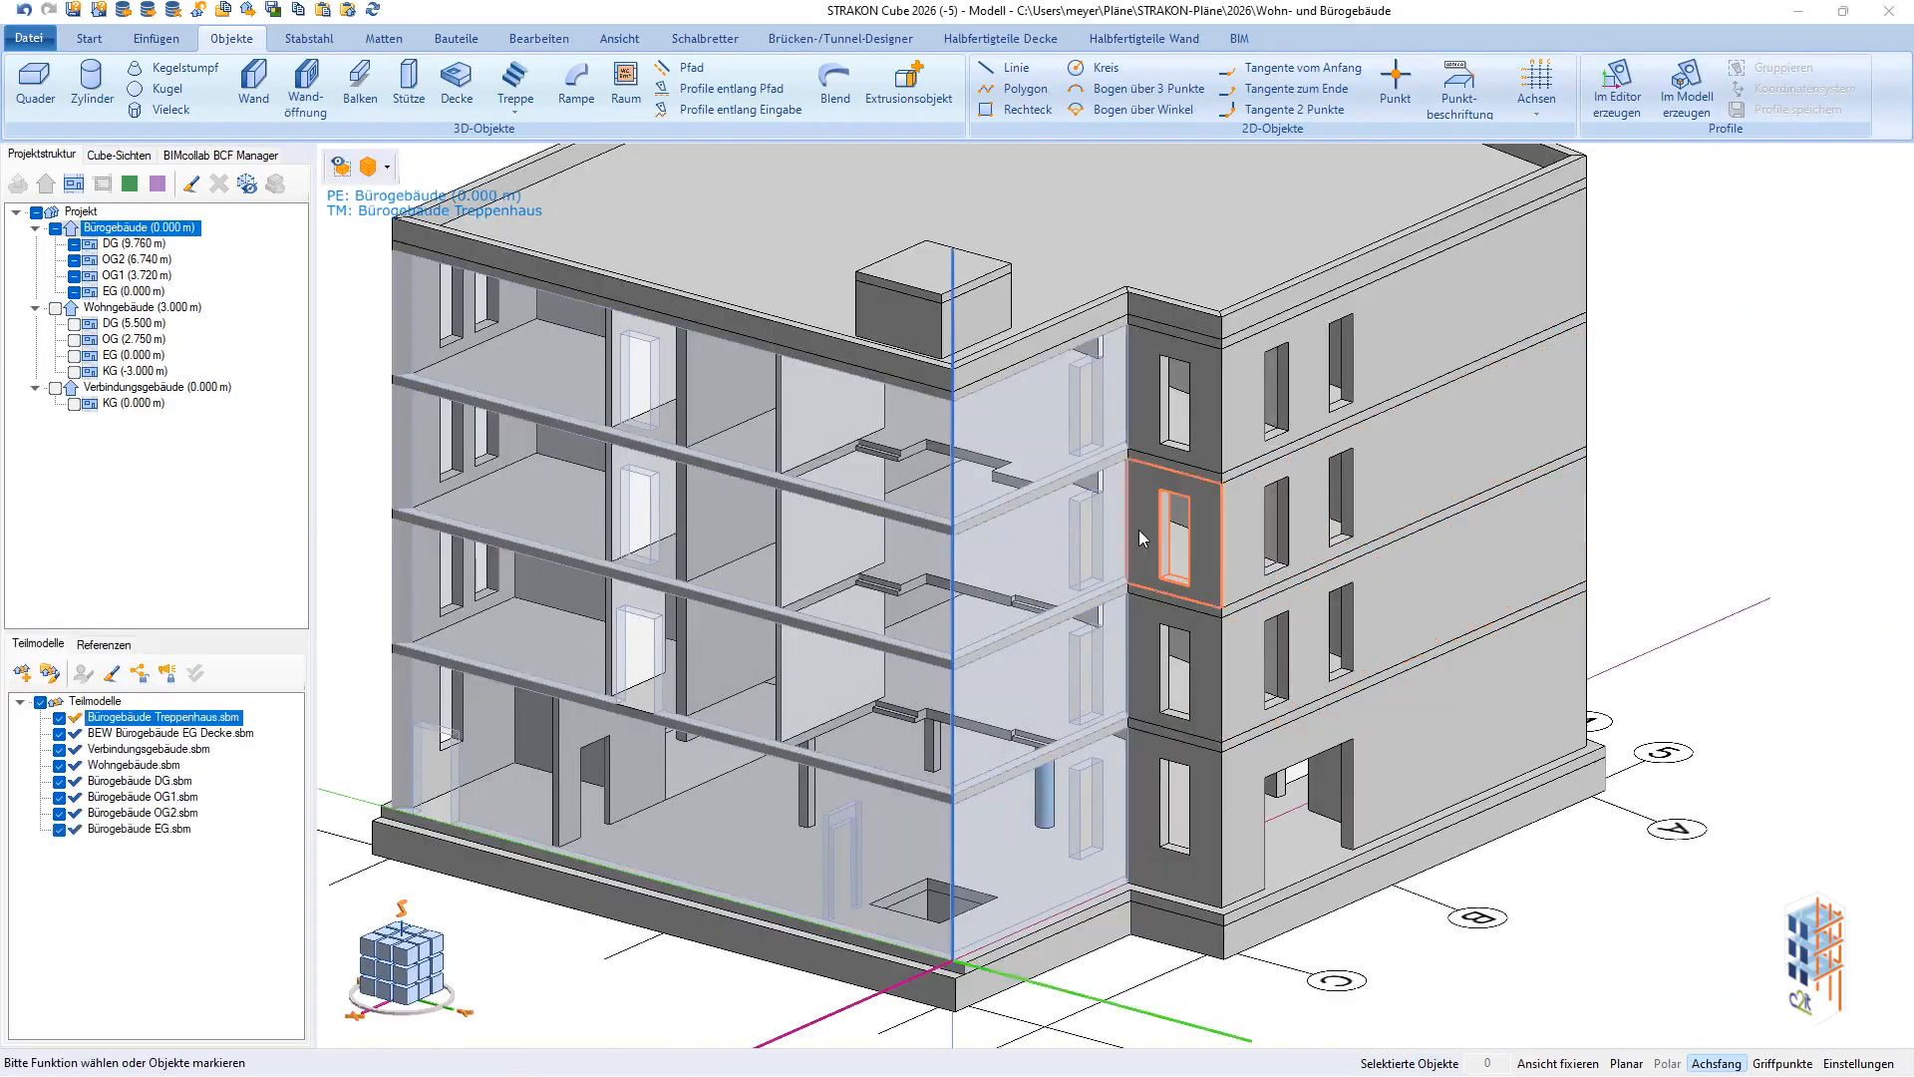
Start a new Treppenhaus component and name its file Treppenhaus BG.
{"action": "left_click", "coordinate": [524, 103]}
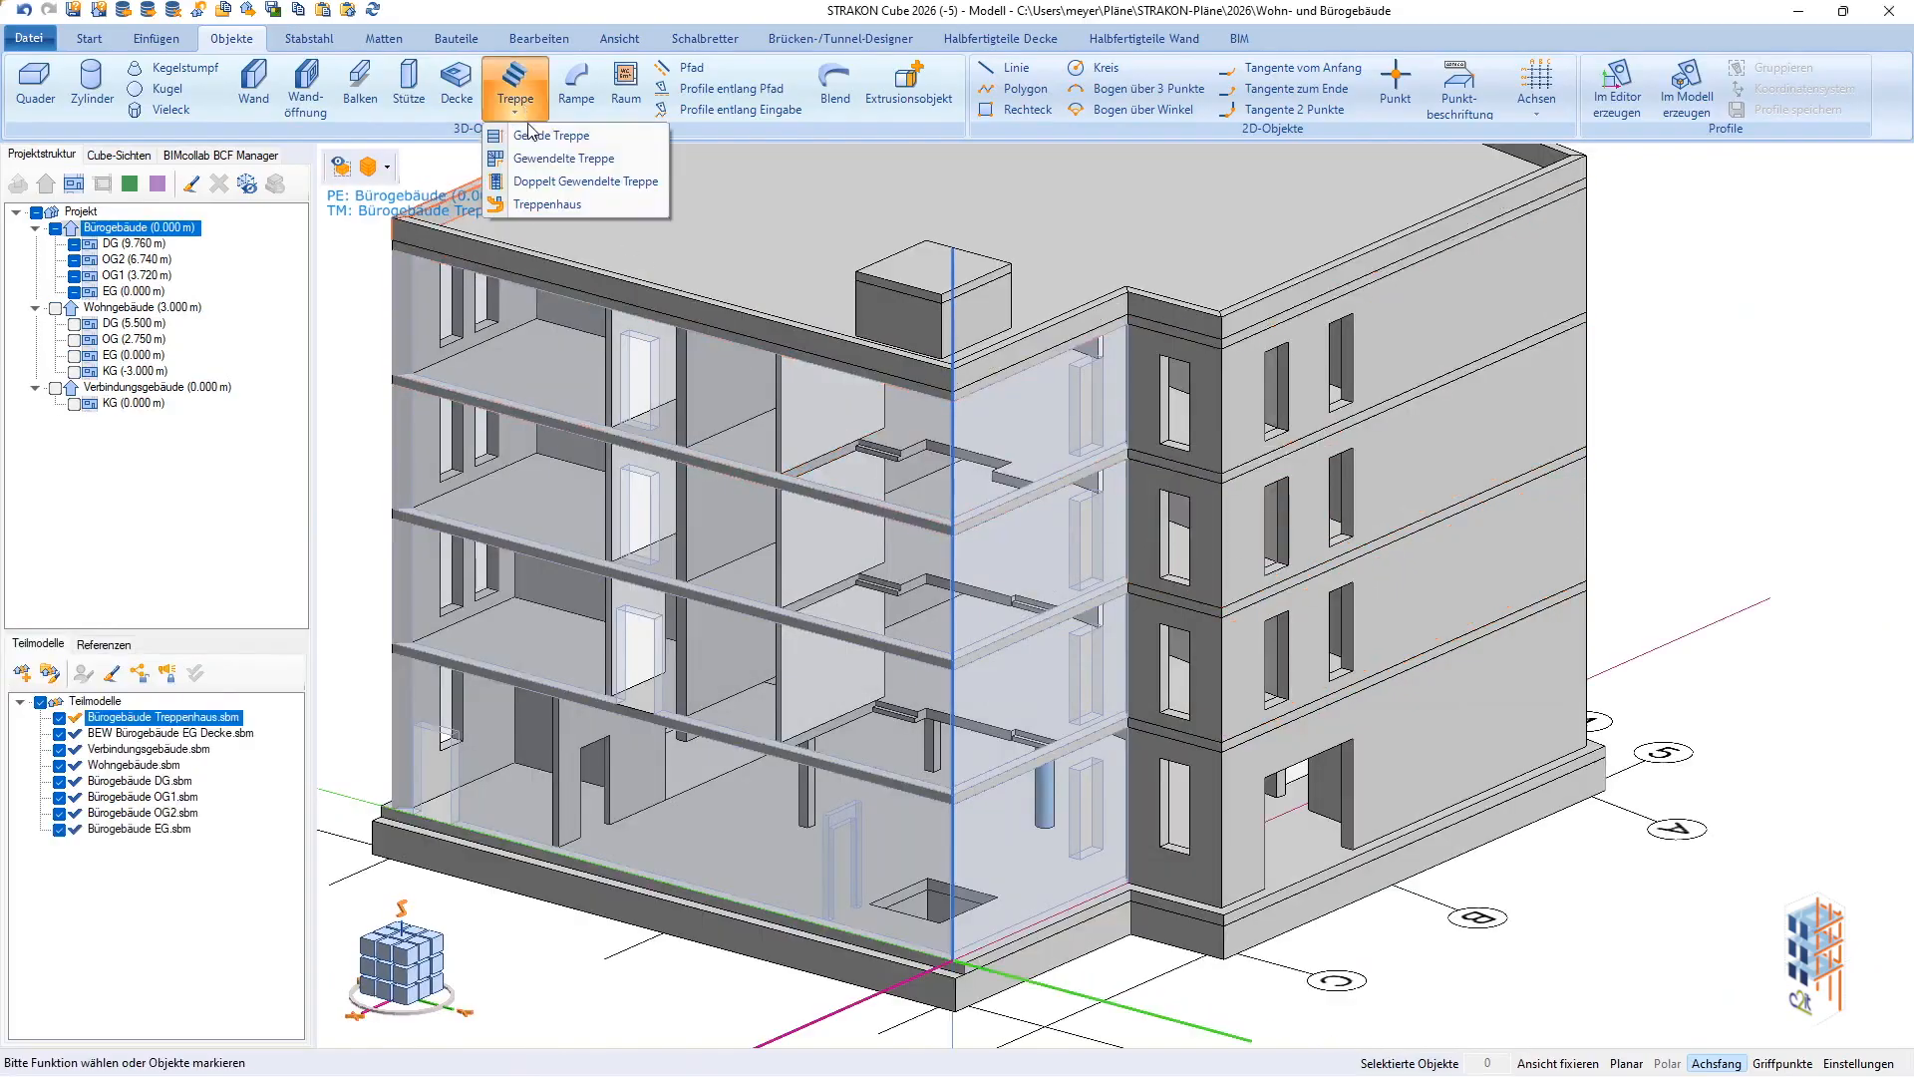
{"action": "left_click", "coordinate": [543, 204]}
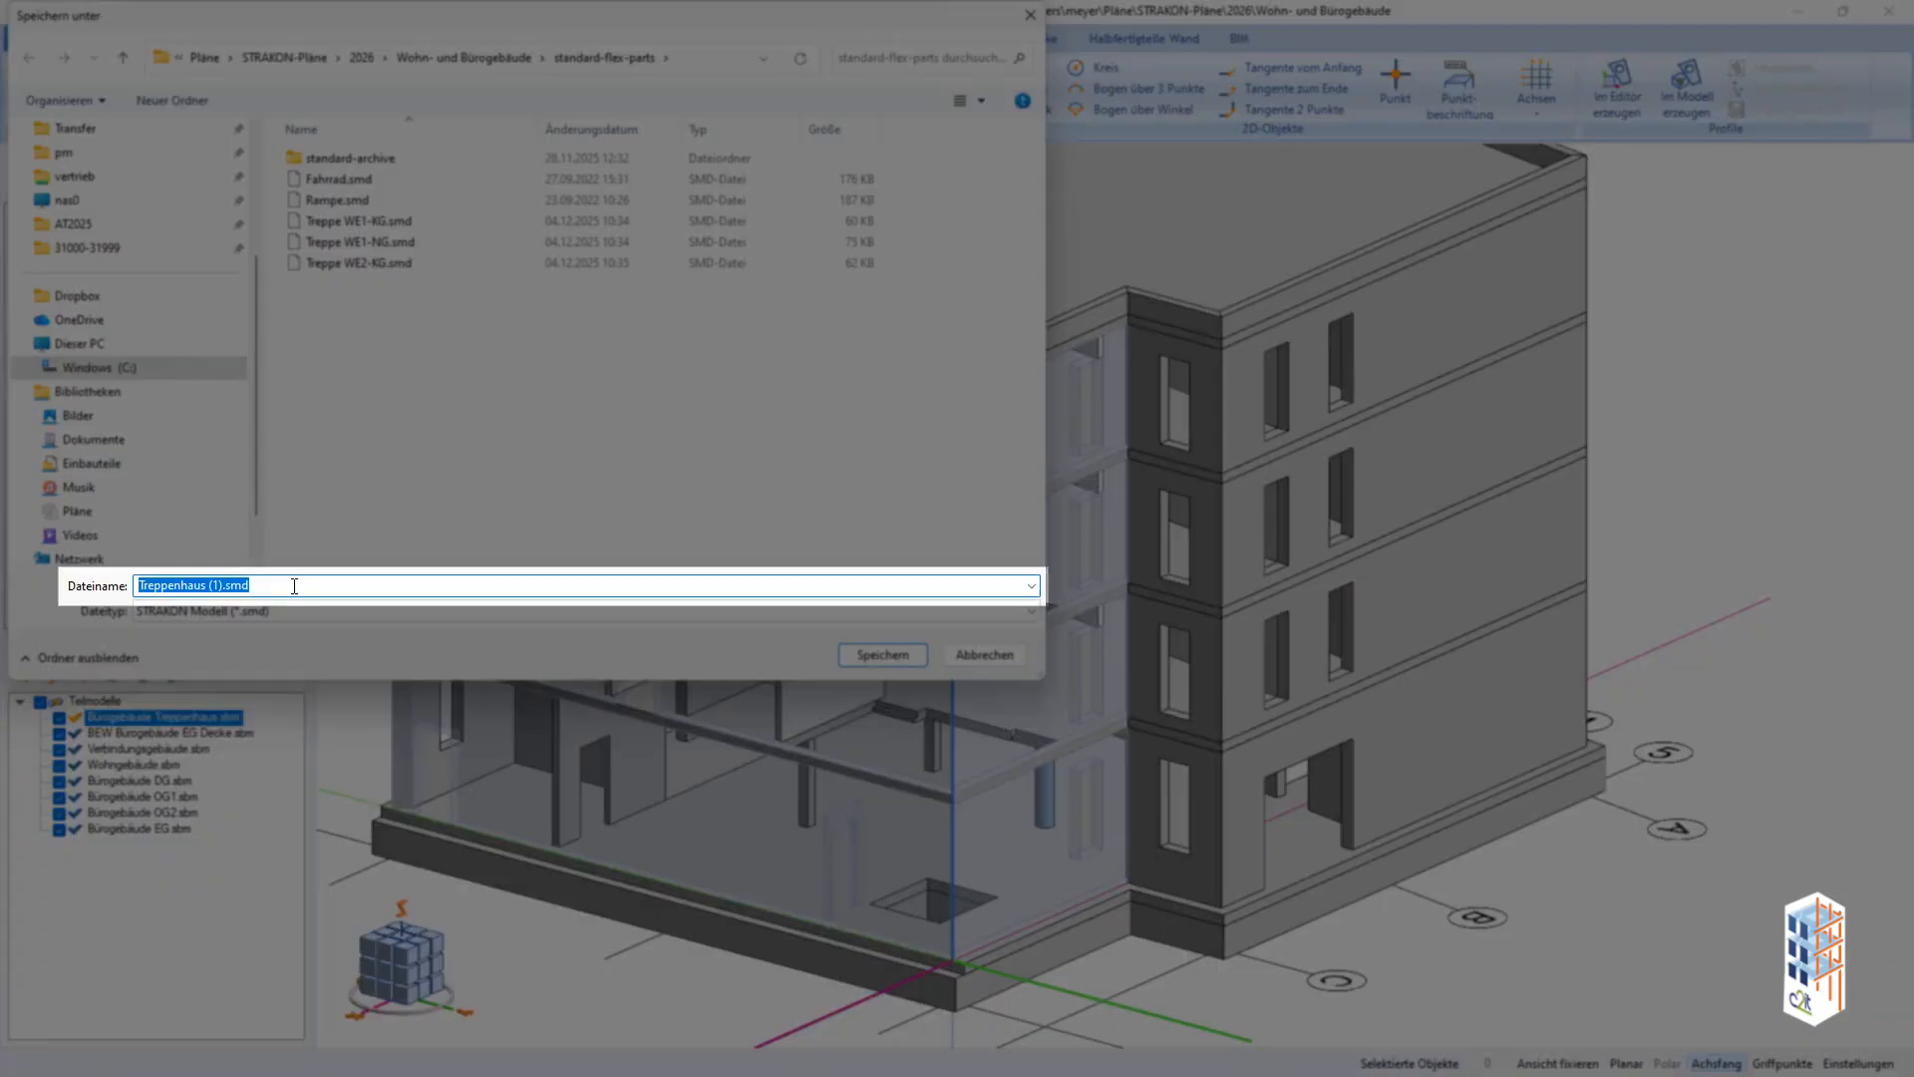
{"action": "left_click", "coordinate": [294, 586]}
{"action": "type", "text": "BG"}
{"action": "key", "text": "Return"}
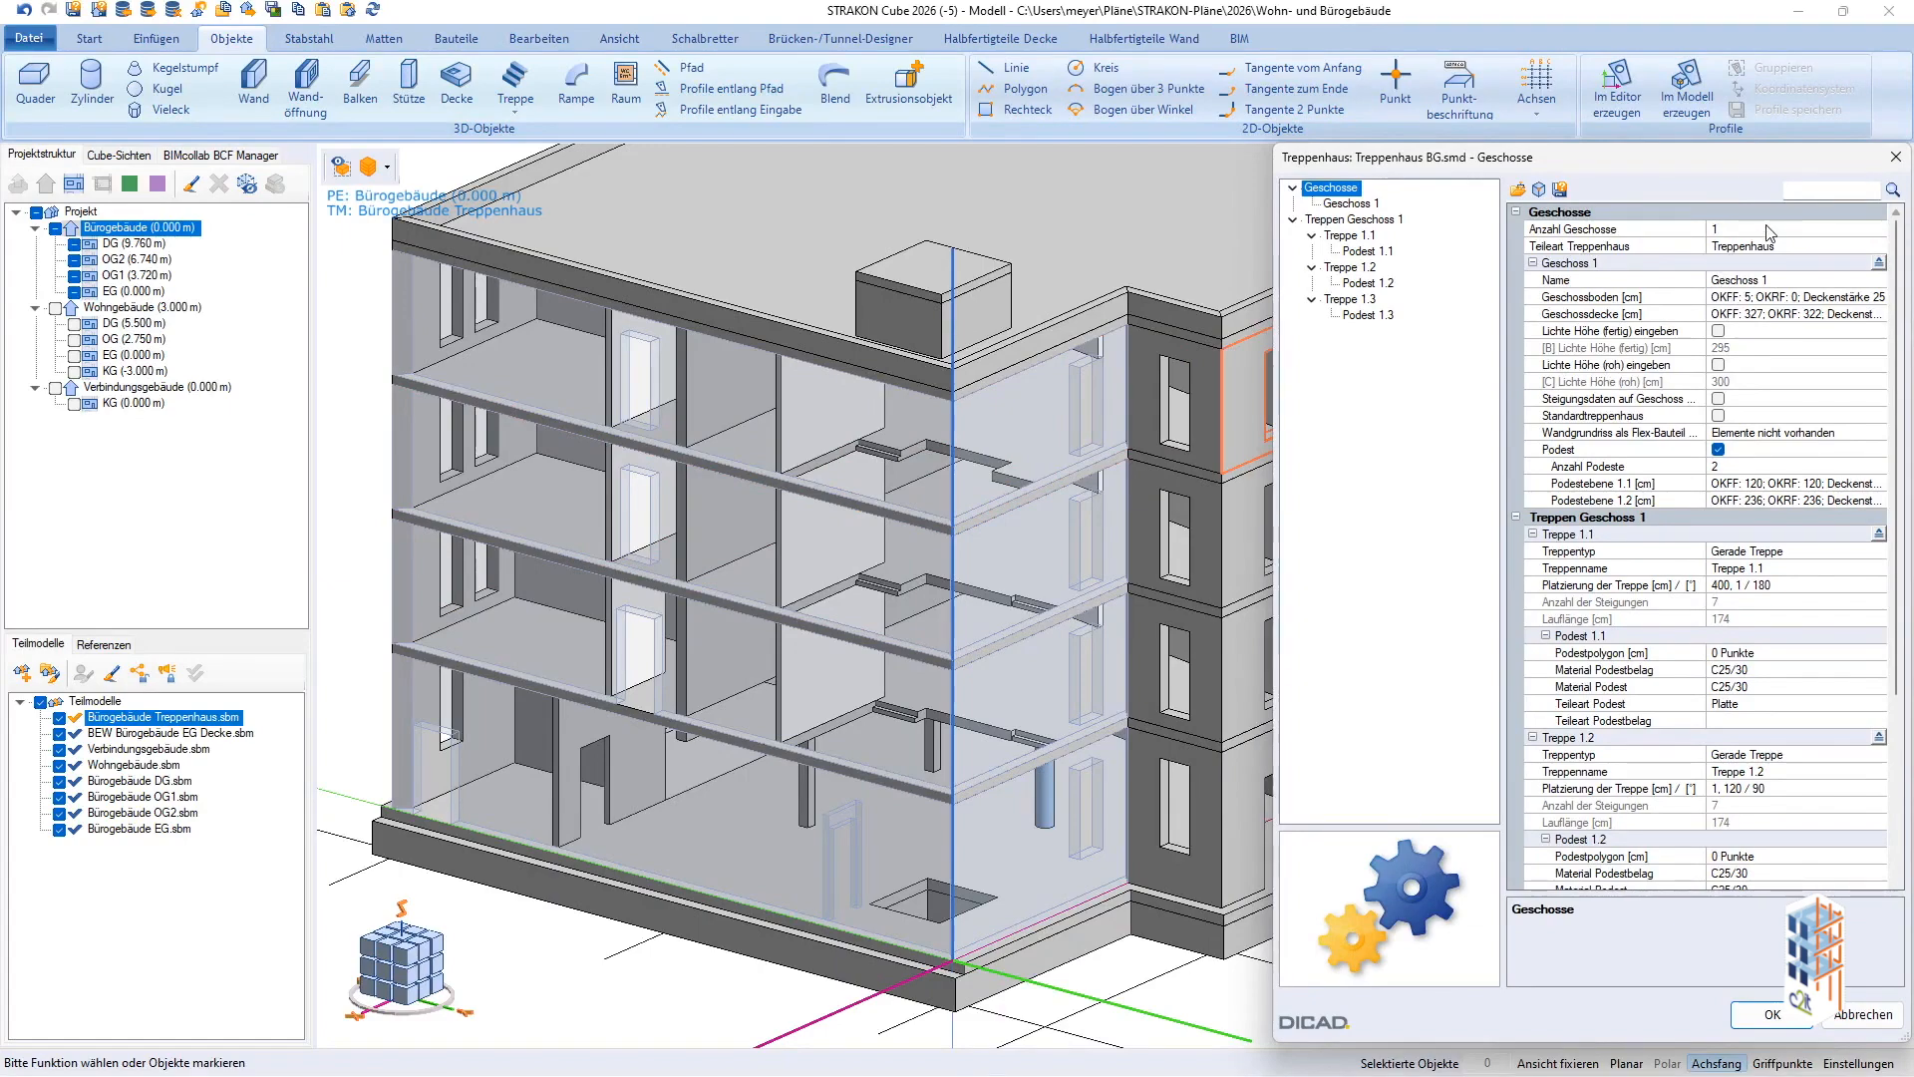
Set the Niveau OKFF of Geschoss 1's Geschossdecke to 377 cm.
{"action": "double_click", "coordinate": [1739, 317]}
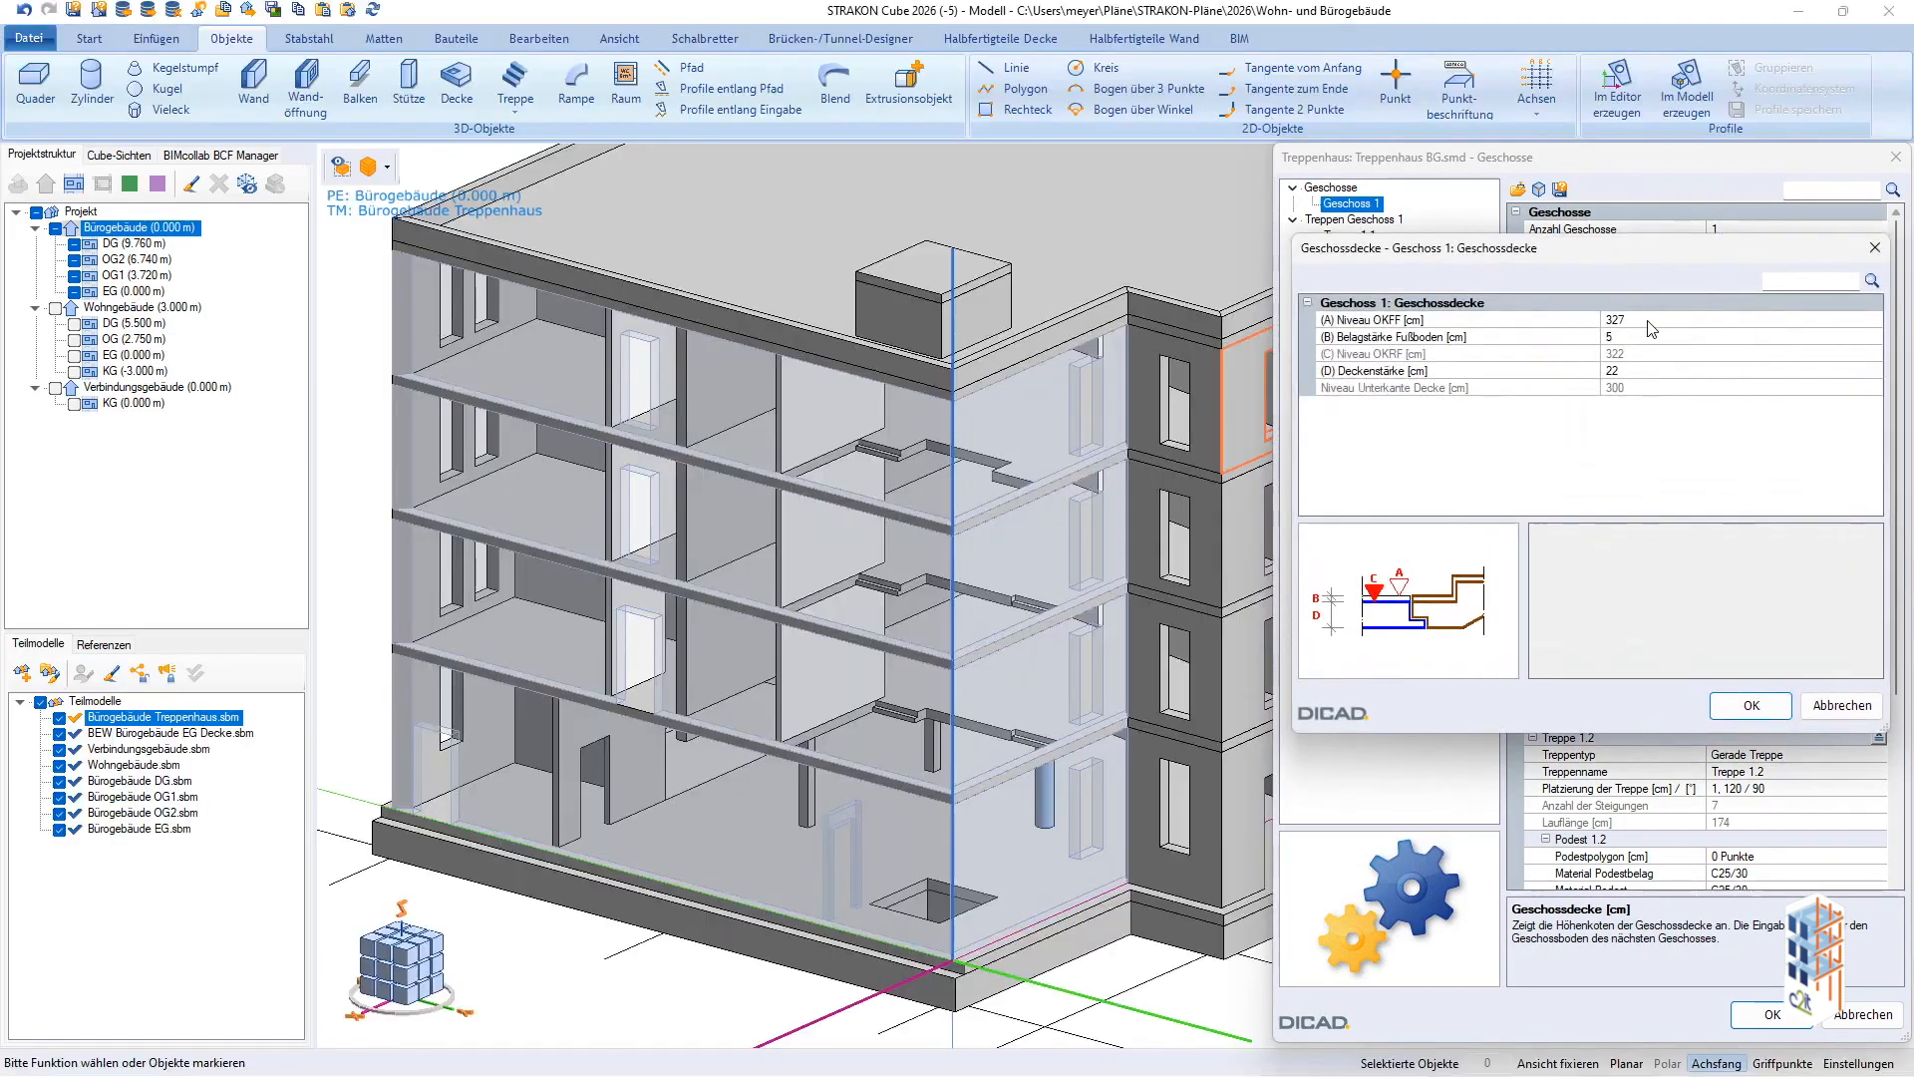
{"action": "left_click", "coordinate": [1649, 322]}
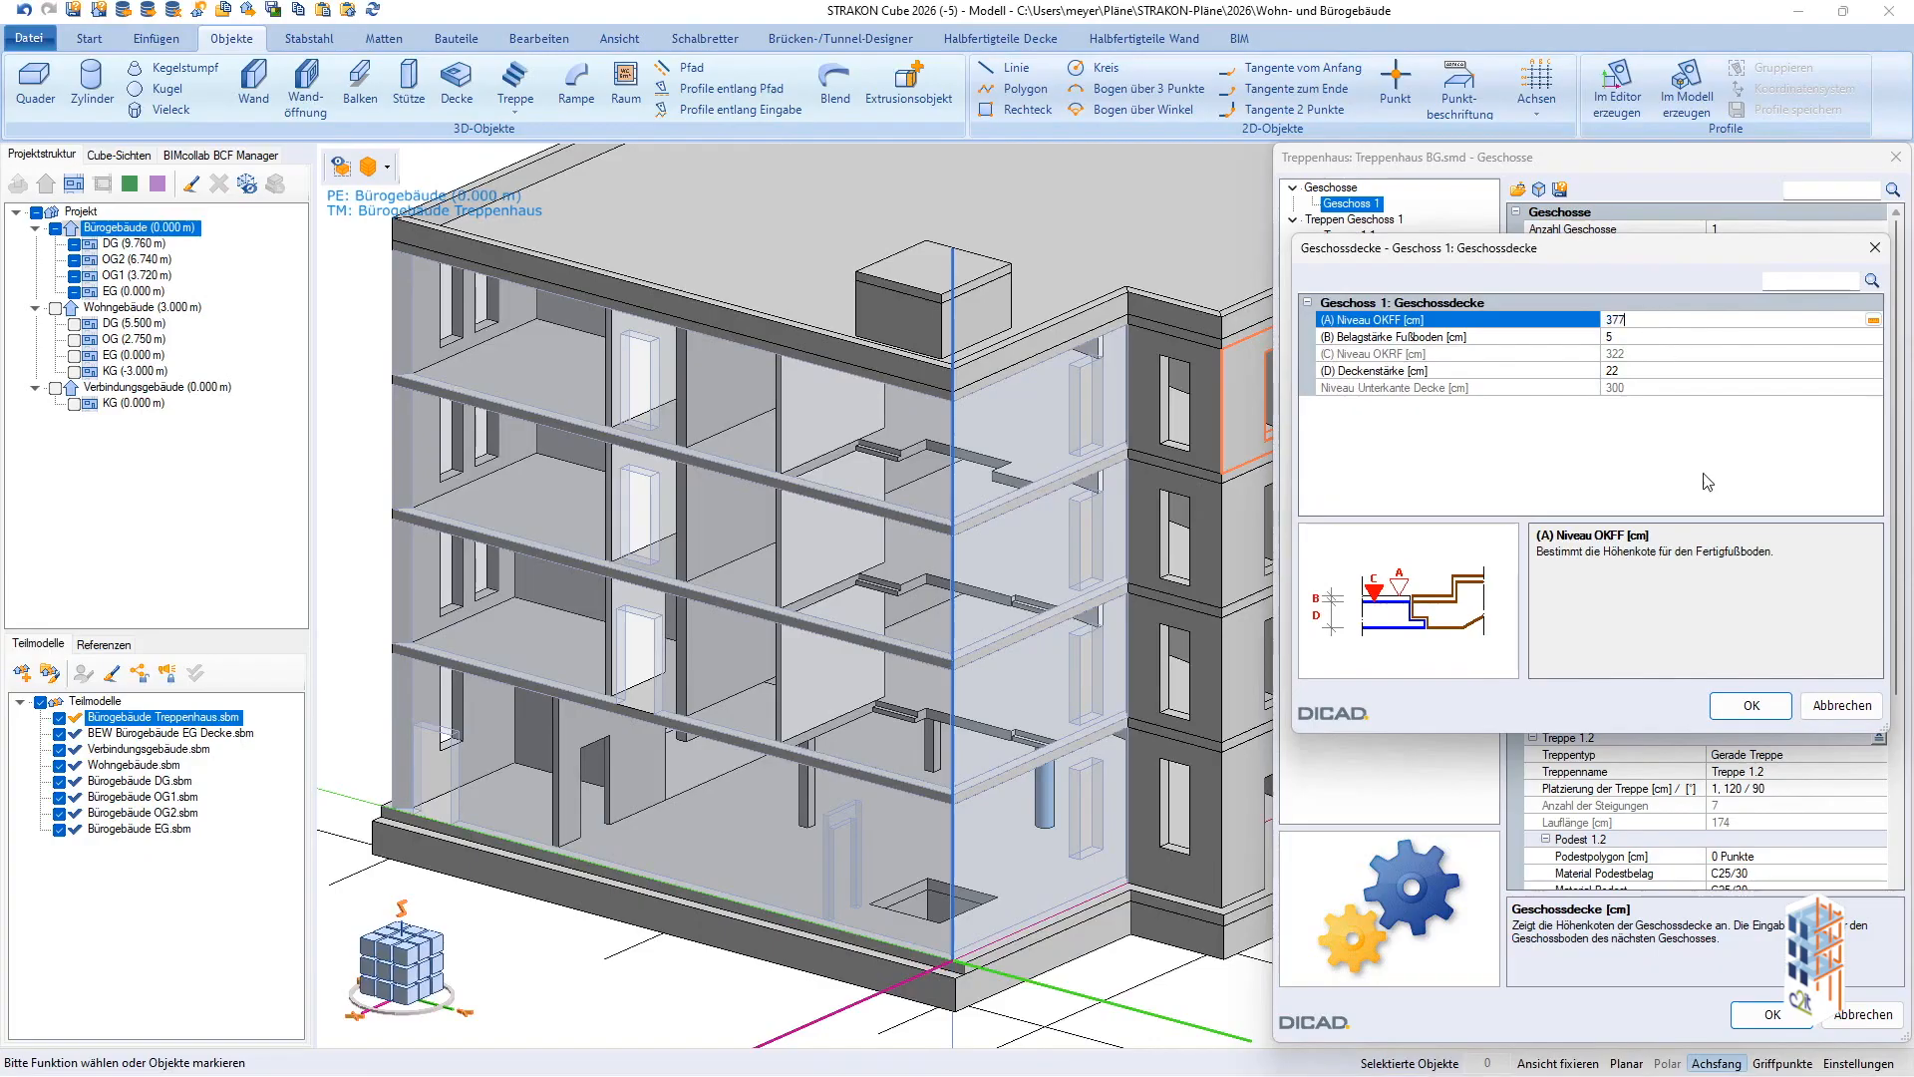
{"action": "left_click", "coordinate": [1751, 705]}
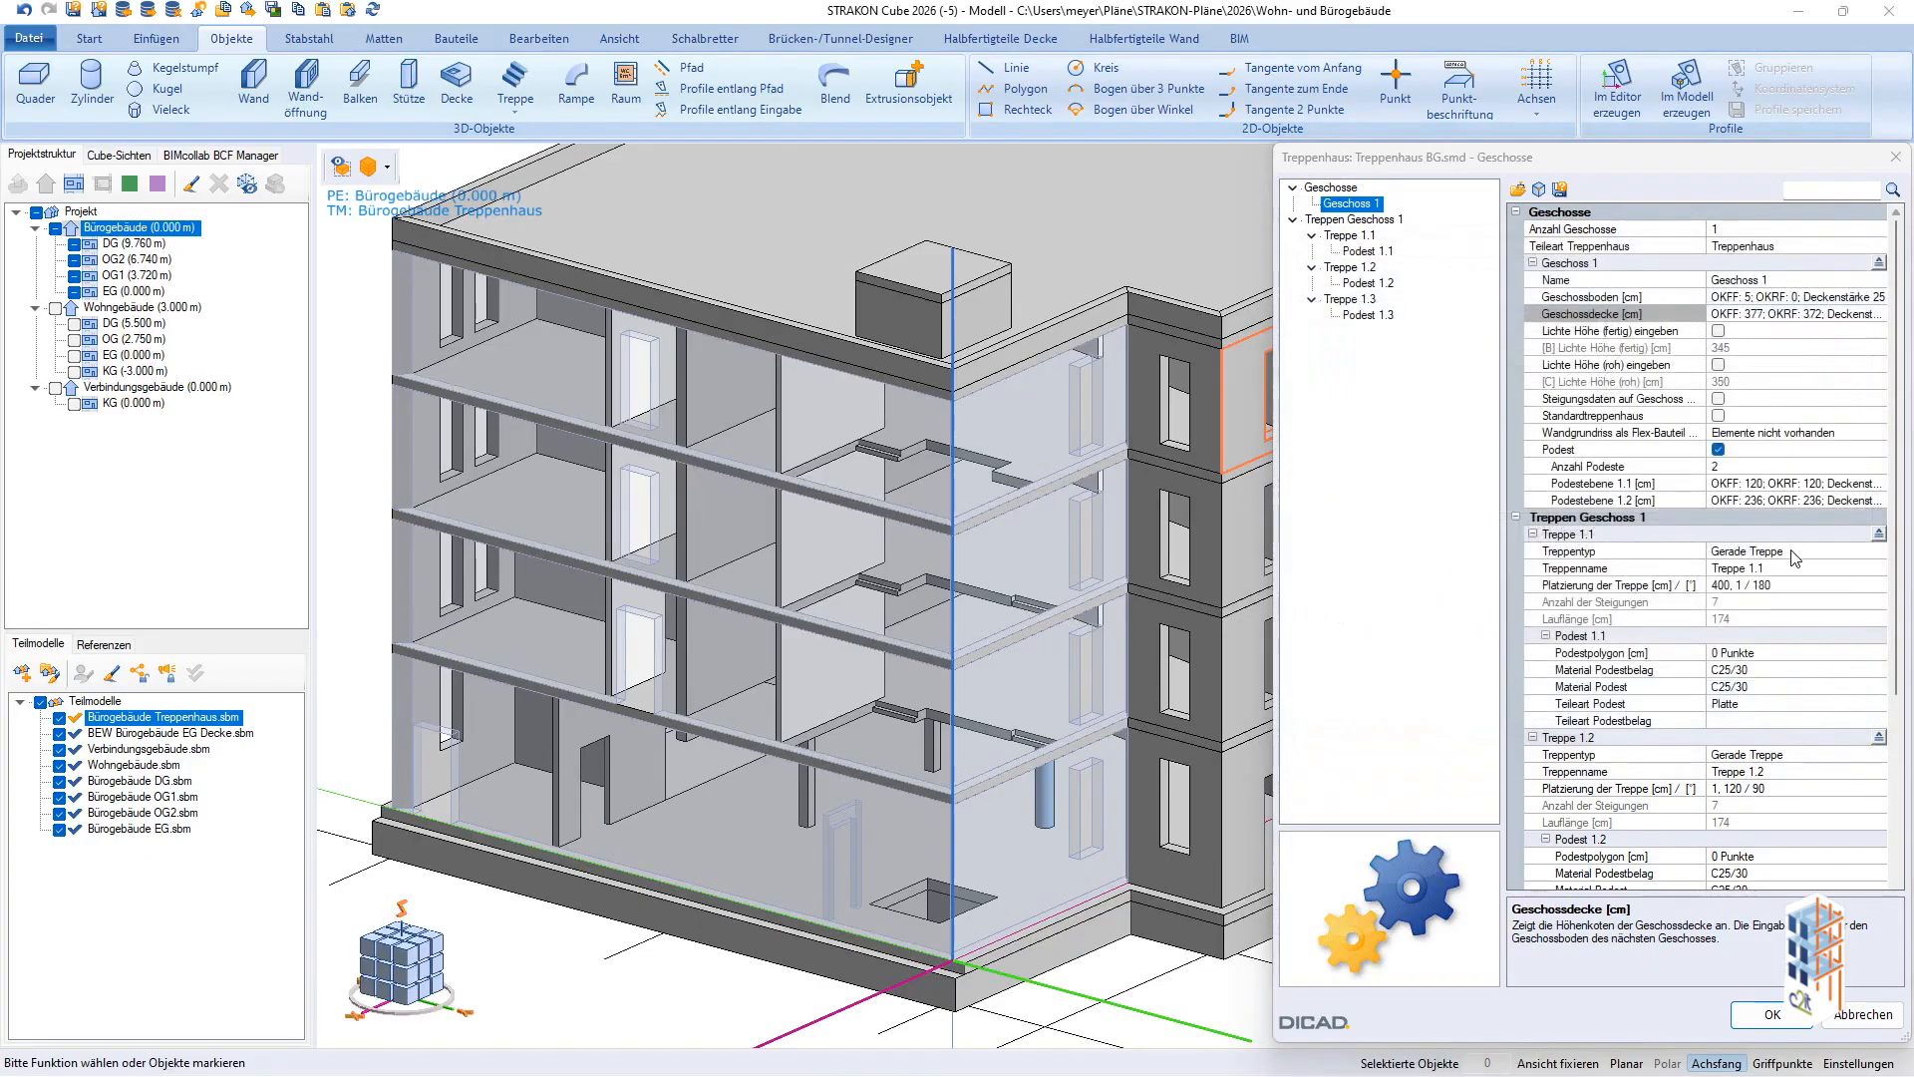
Draw the stairwell's Flex-Bauteil walls as a 240 by 228 cm rectangle between the flights, offset 1,1 cm from the flights' inner corner.
{"action": "left_click", "coordinate": [1824, 435]}
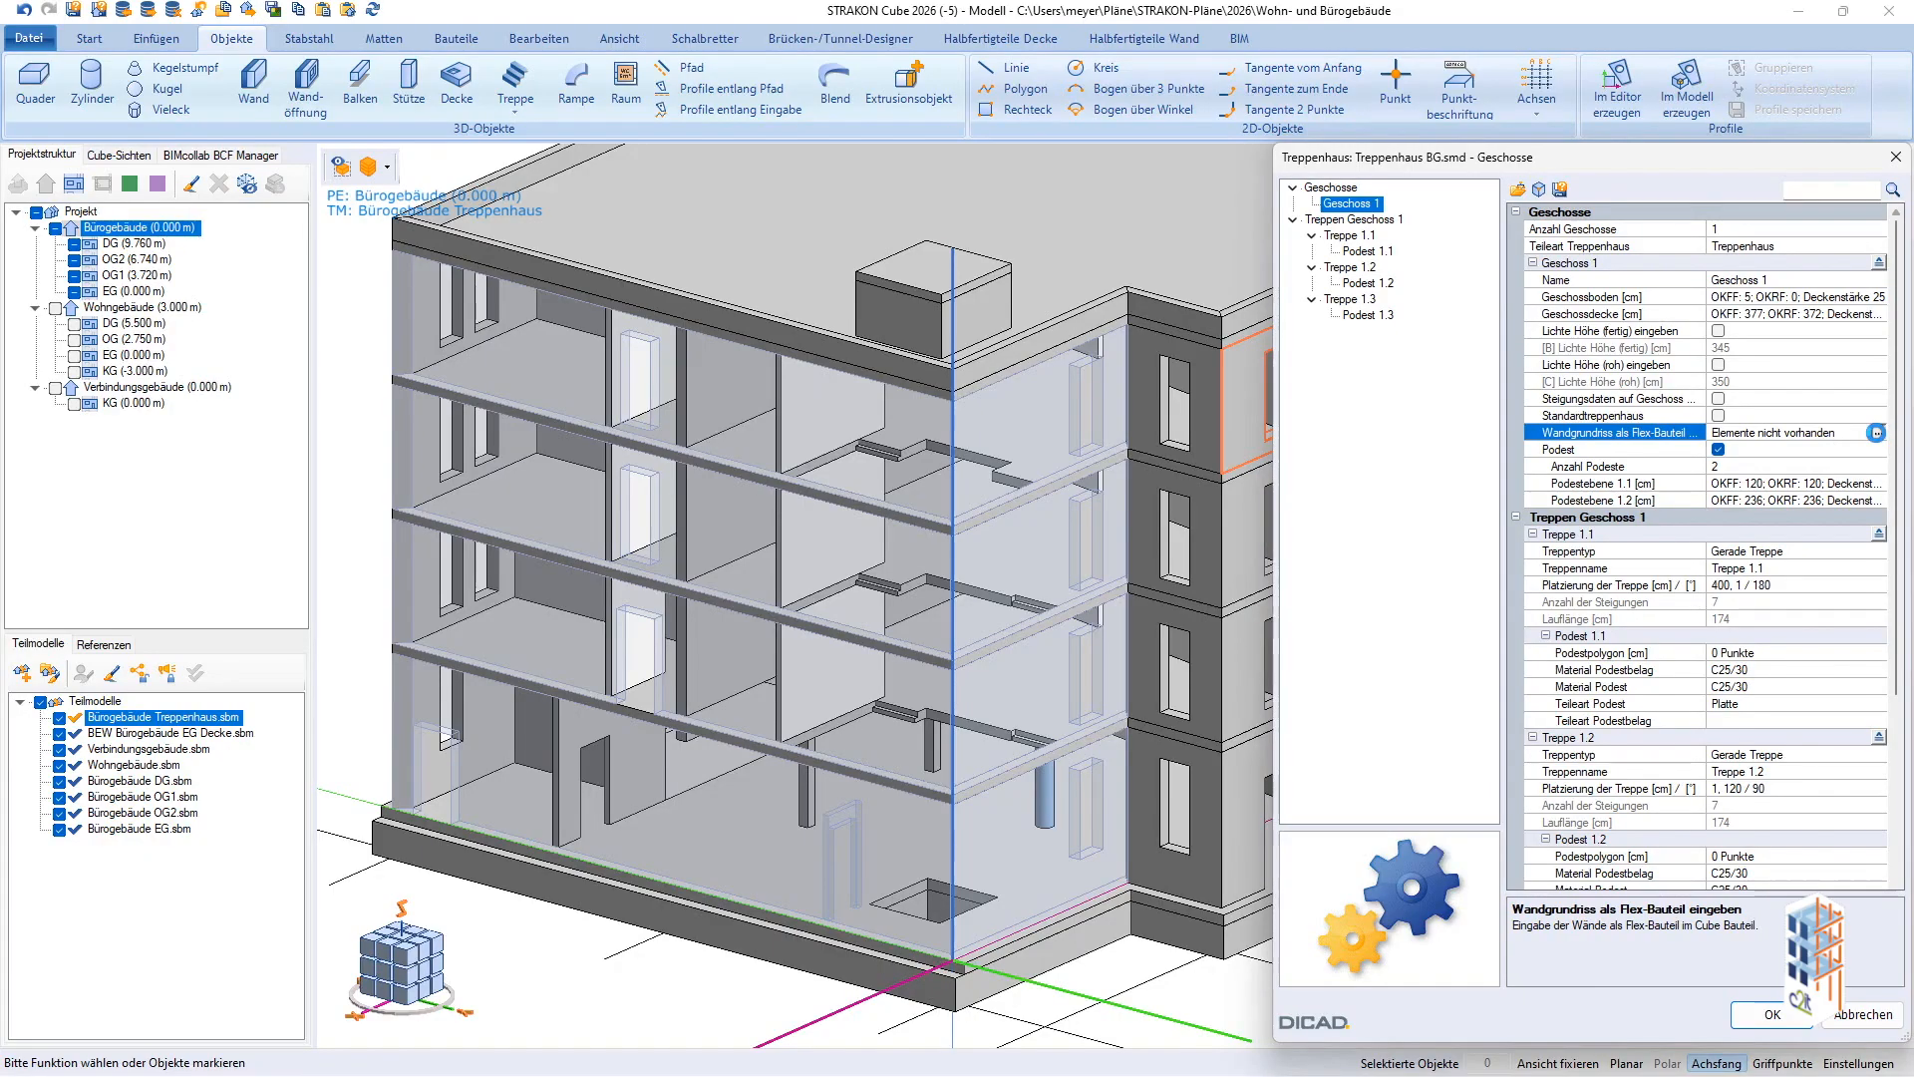
{"action": "left_click", "coordinate": [1874, 432]}
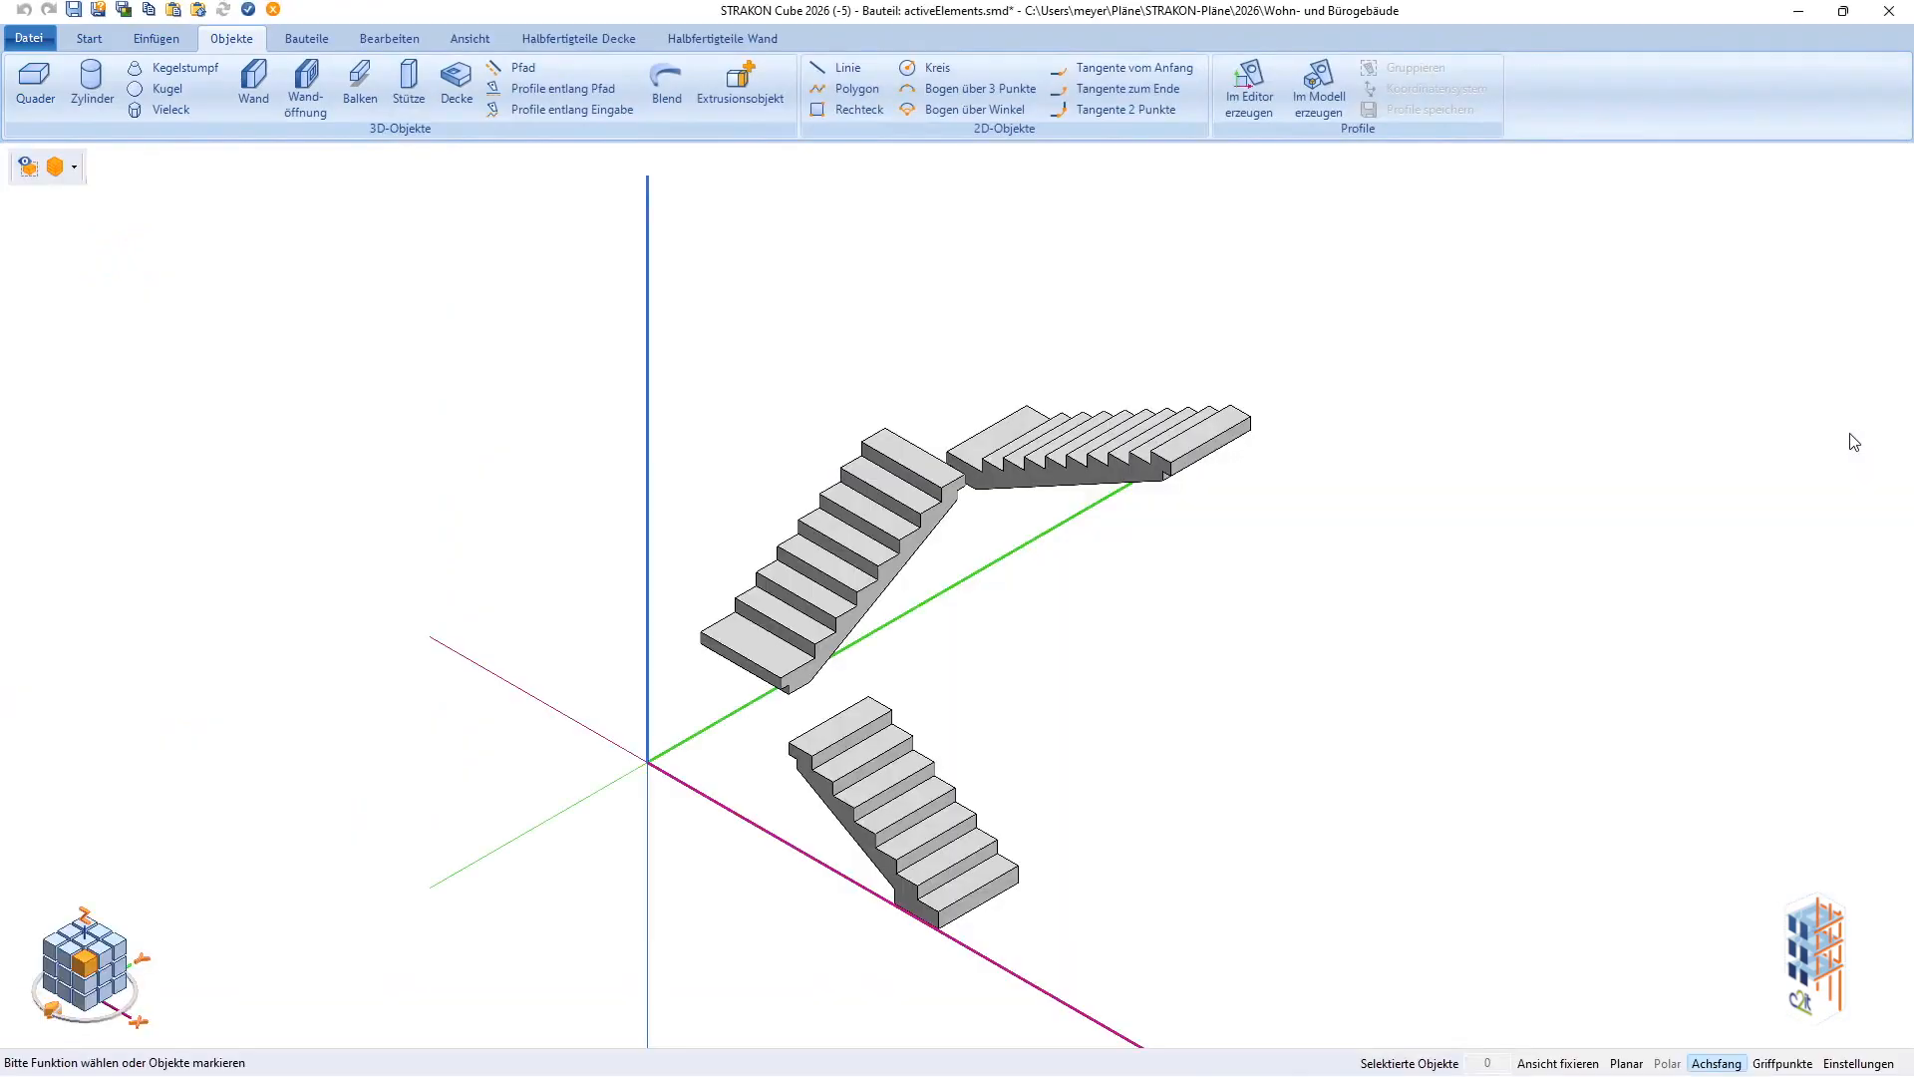
{"action": "left_click", "coordinate": [255, 96]}
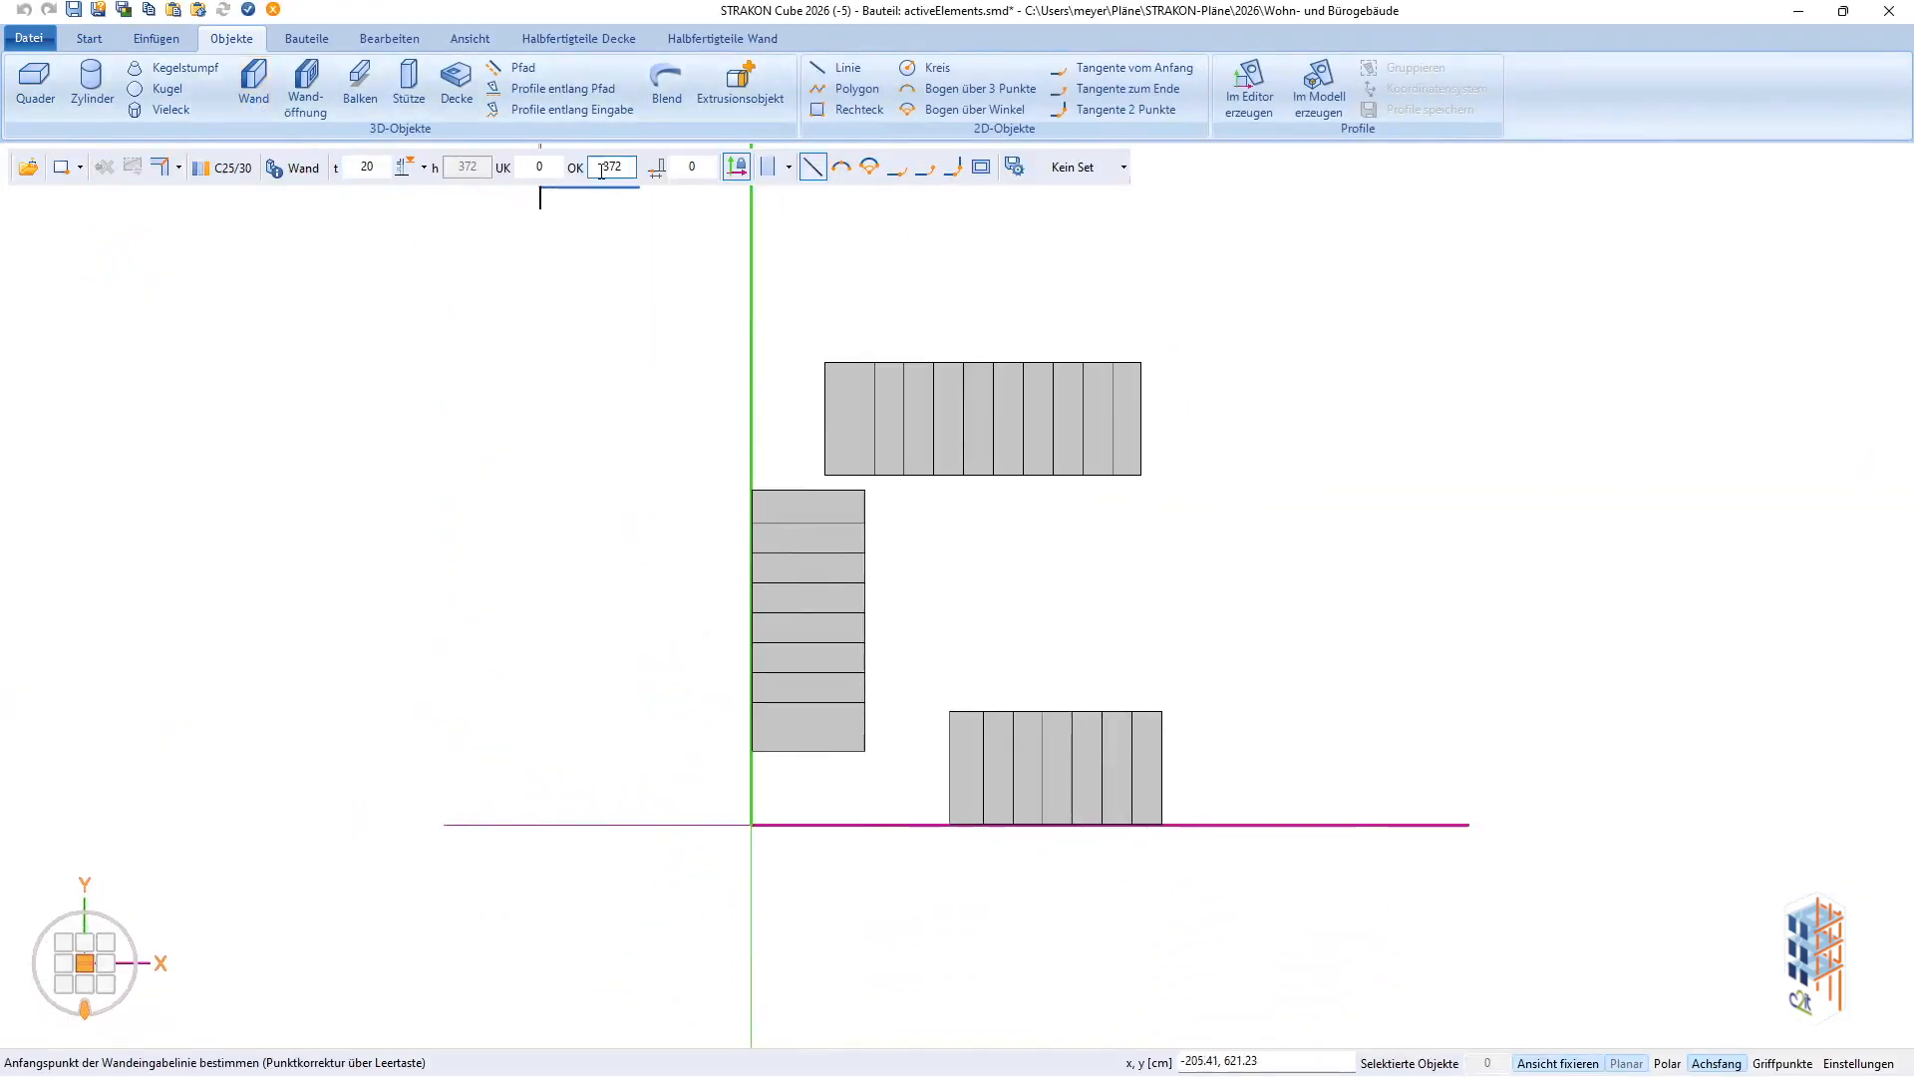
{"action": "left_click", "coordinate": [979, 170]}
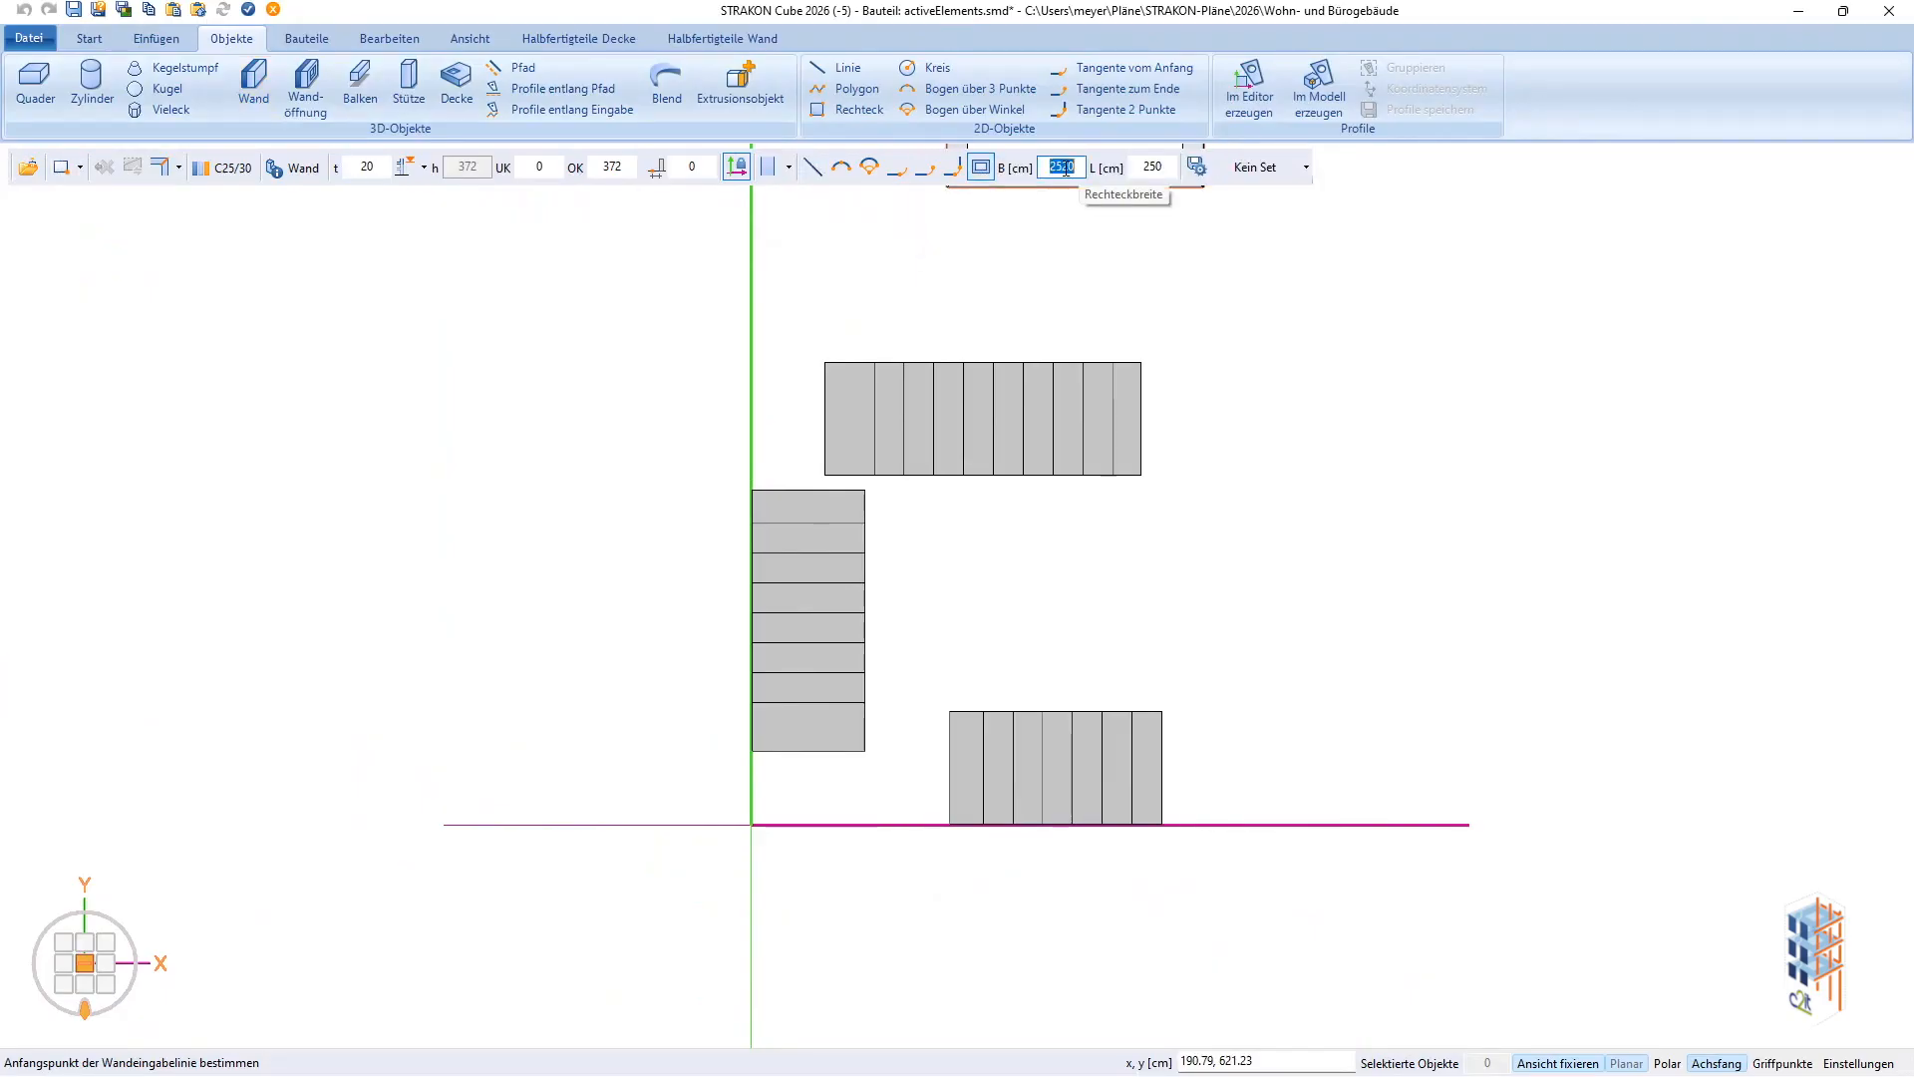
{"action": "type", "text": "240"}
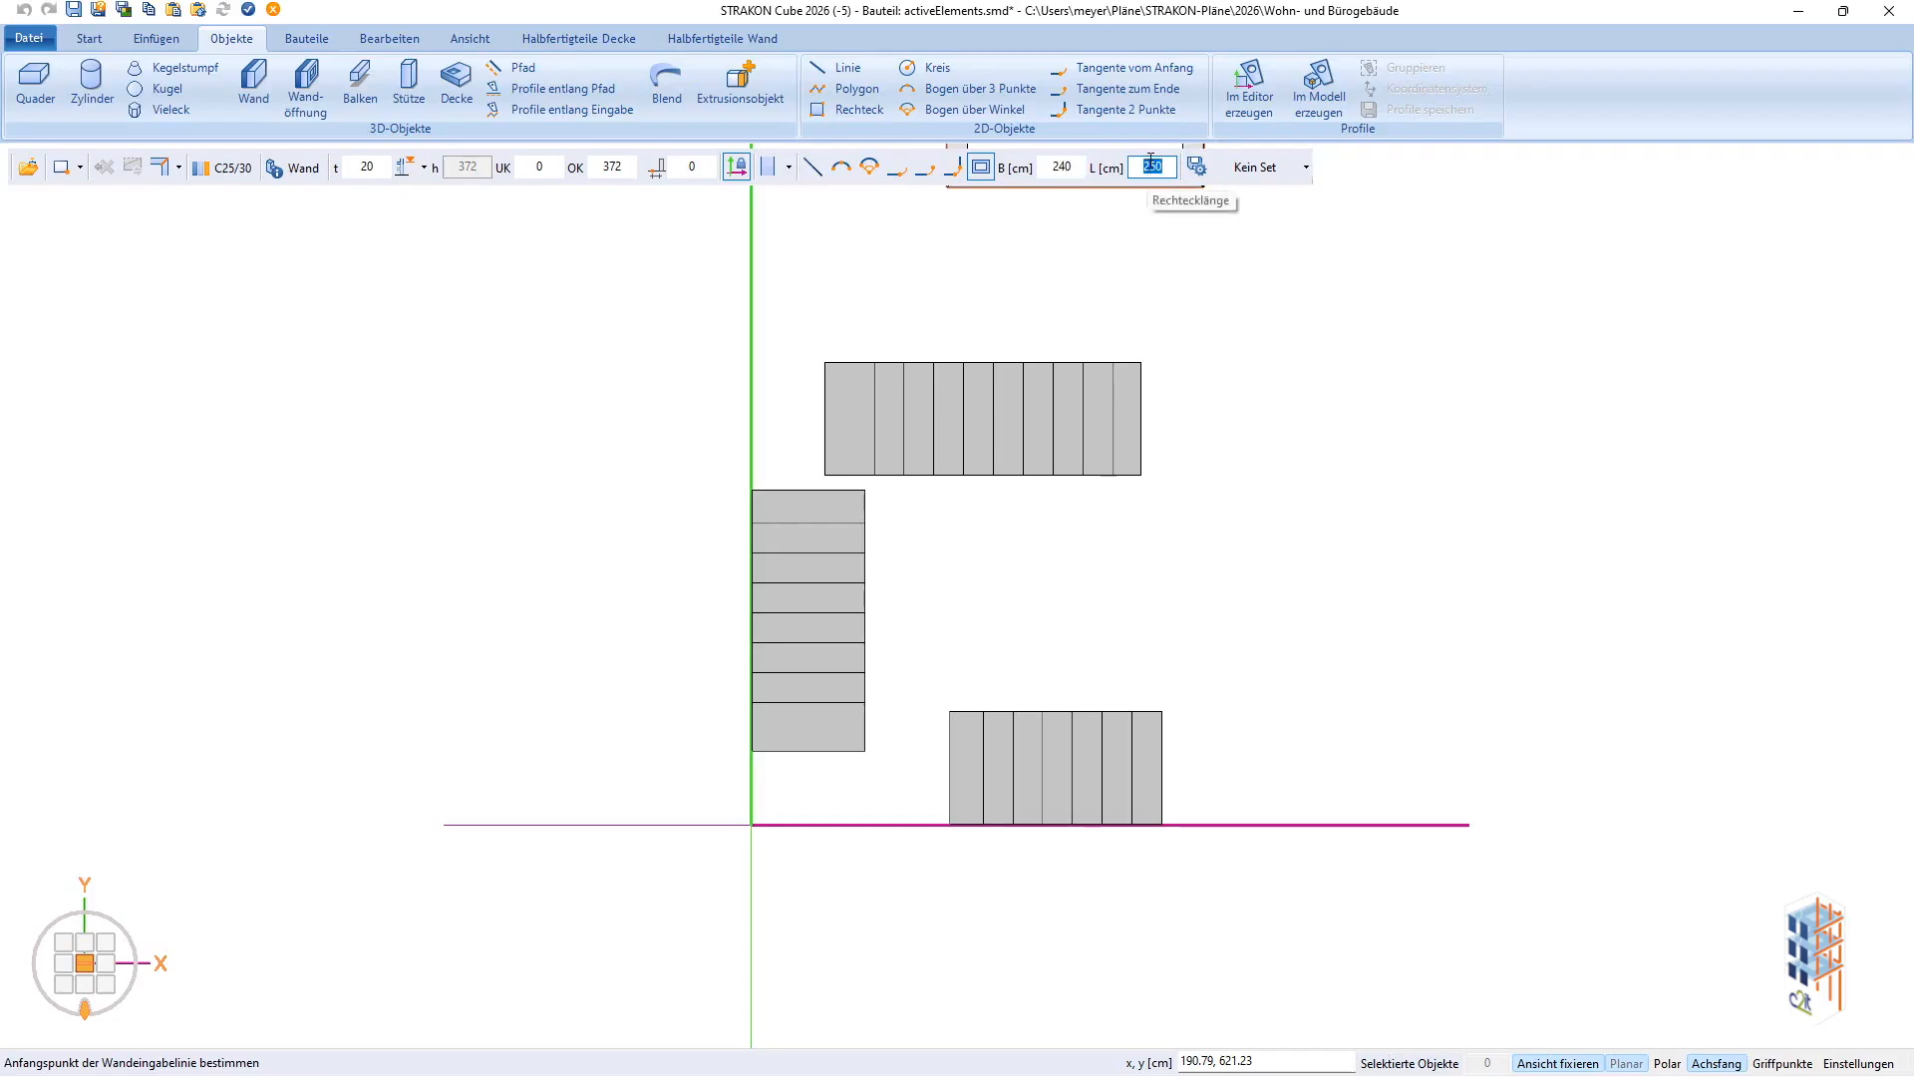
{"action": "left_click", "coordinate": [1154, 169]}
{"action": "type", "text": "228"}
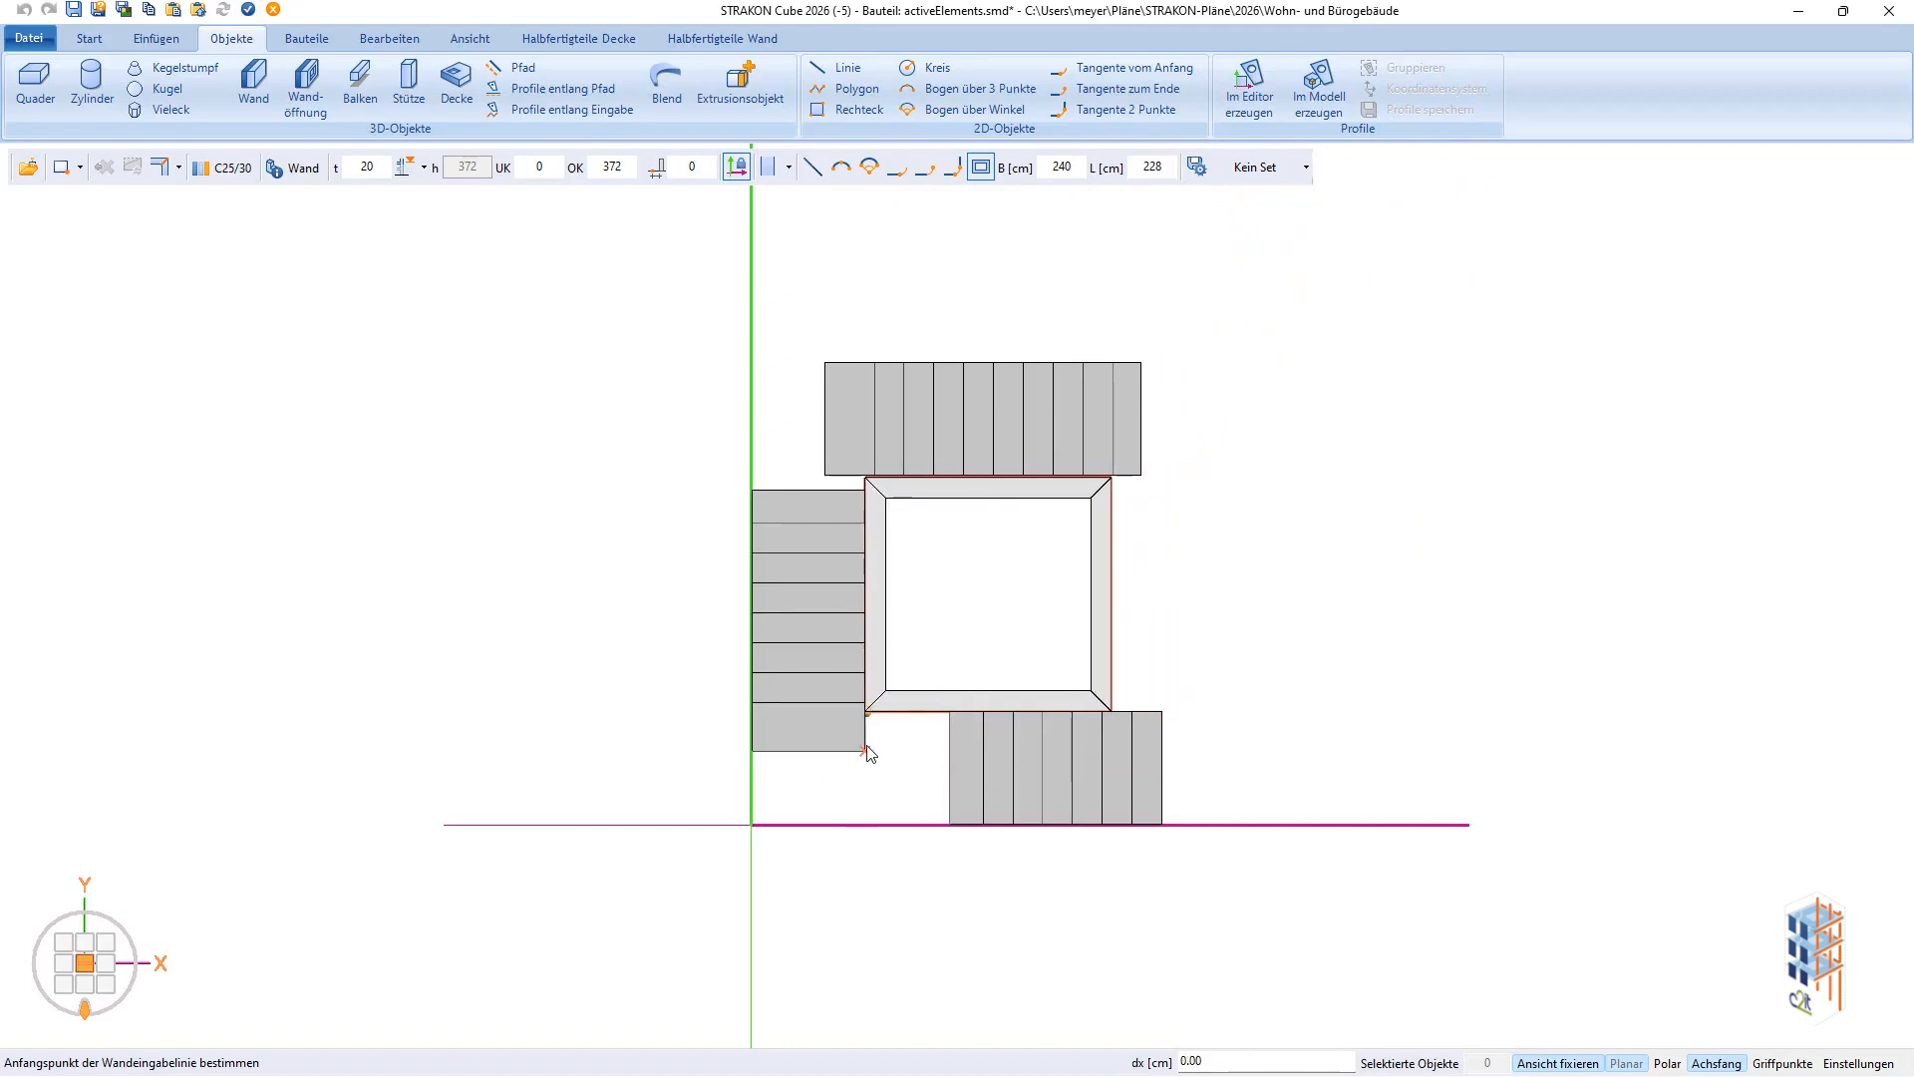
{"action": "left_click", "coordinate": [867, 710]}
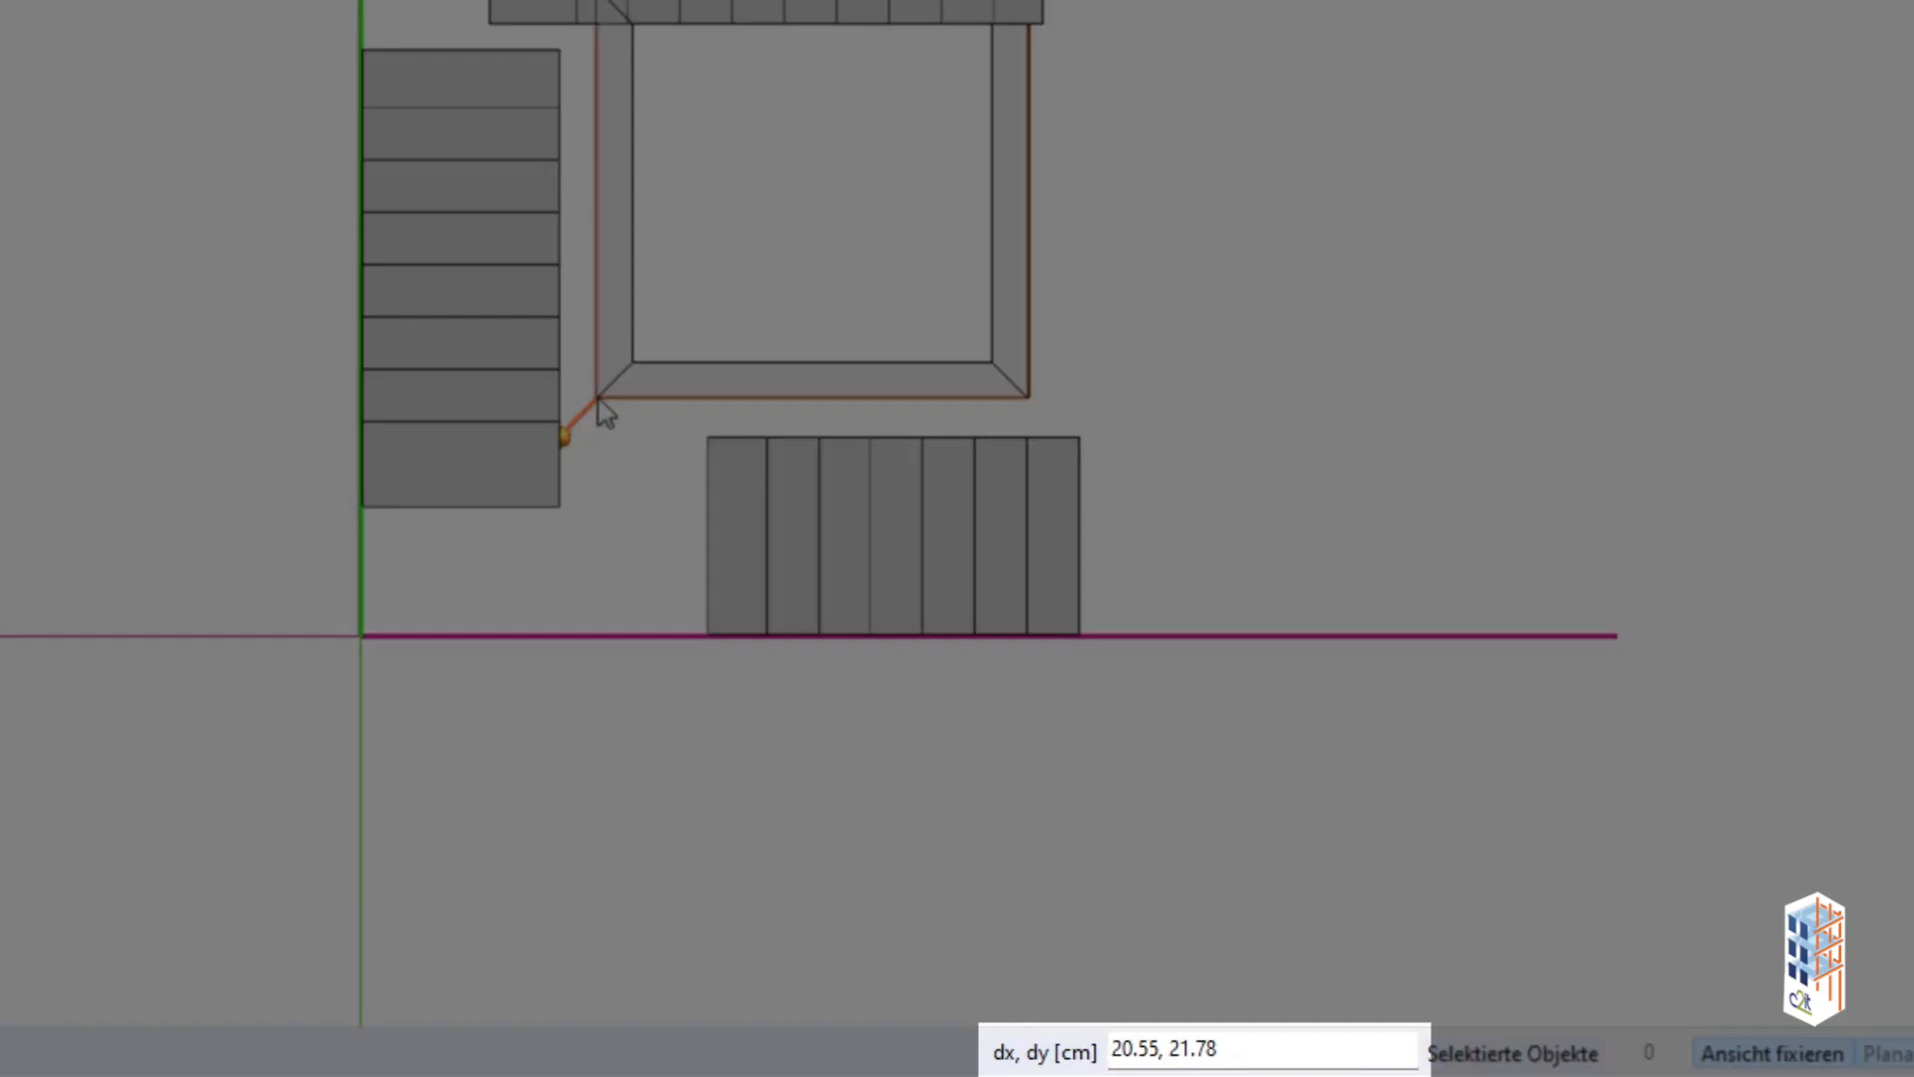
{"action": "type", "text": "1,1"}
{"action": "key", "text": "Return"}
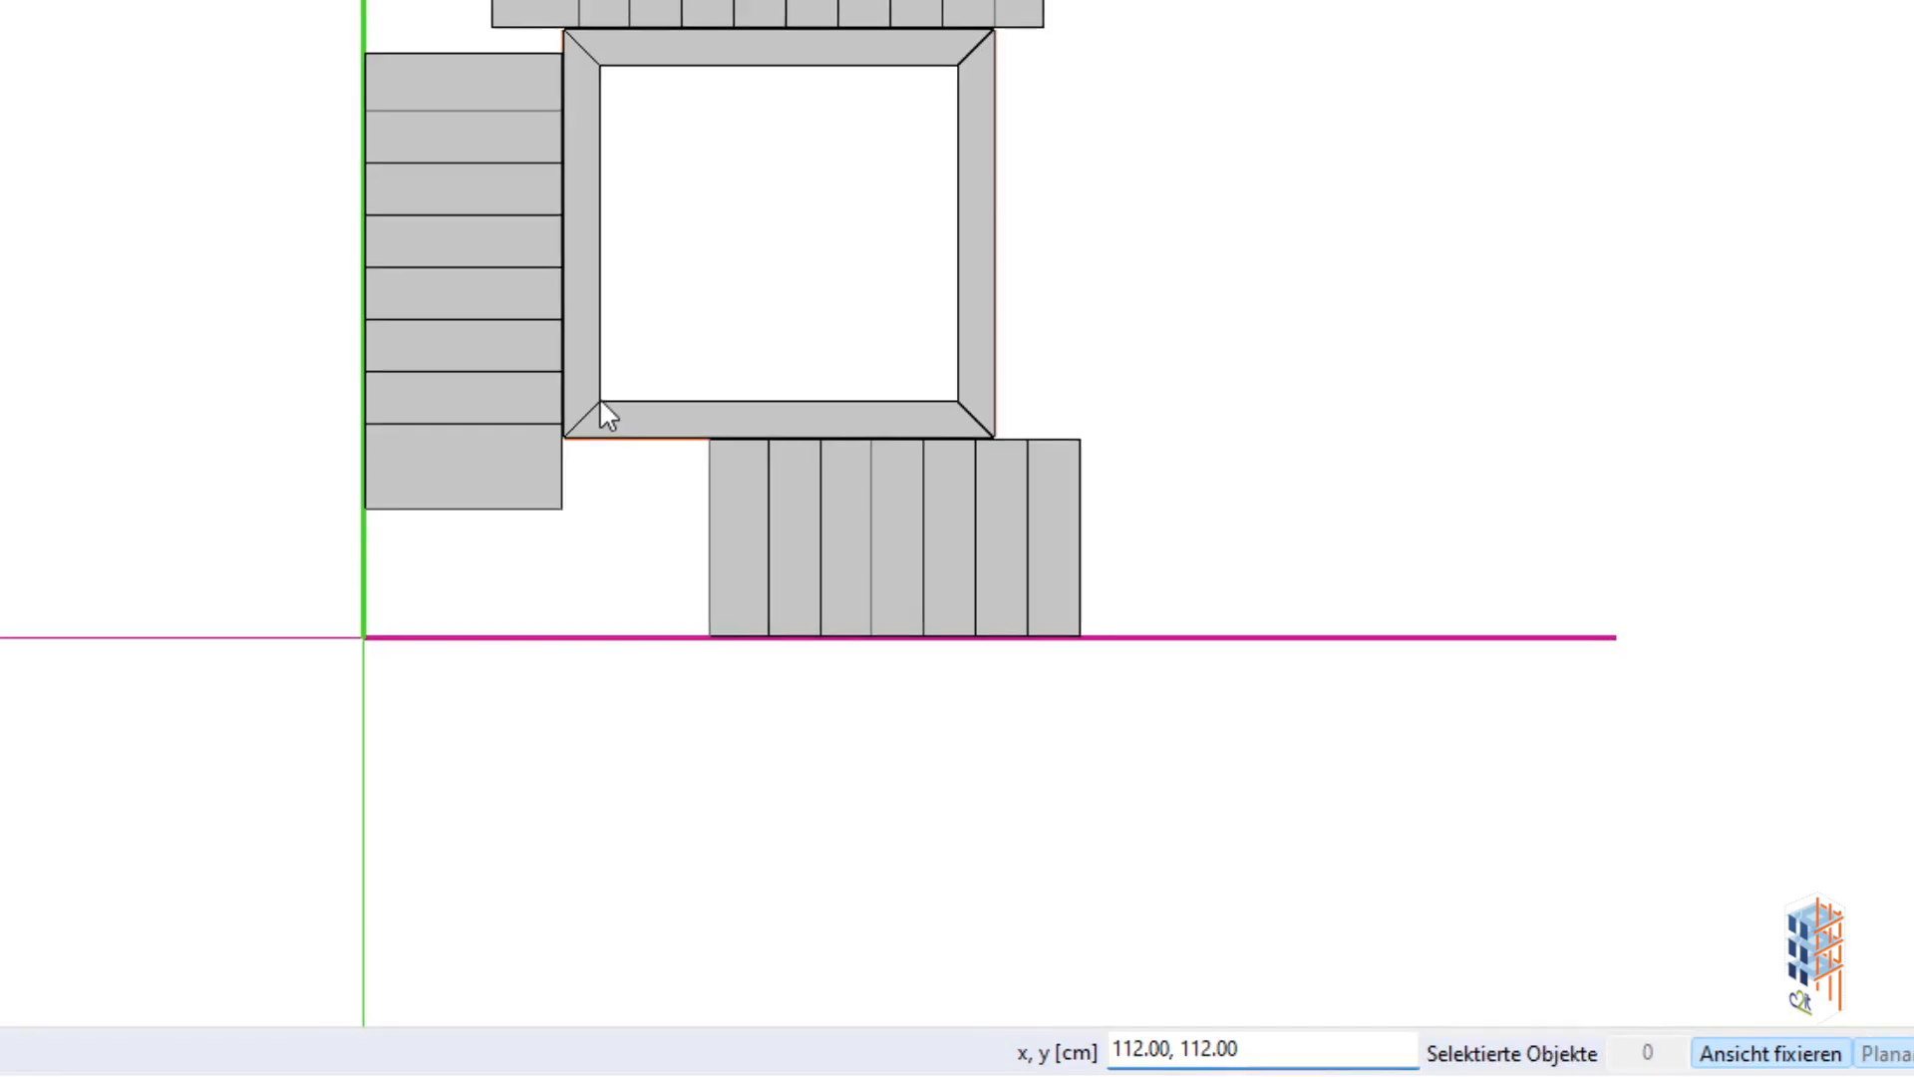
{"action": "key", "text": "Escape"}
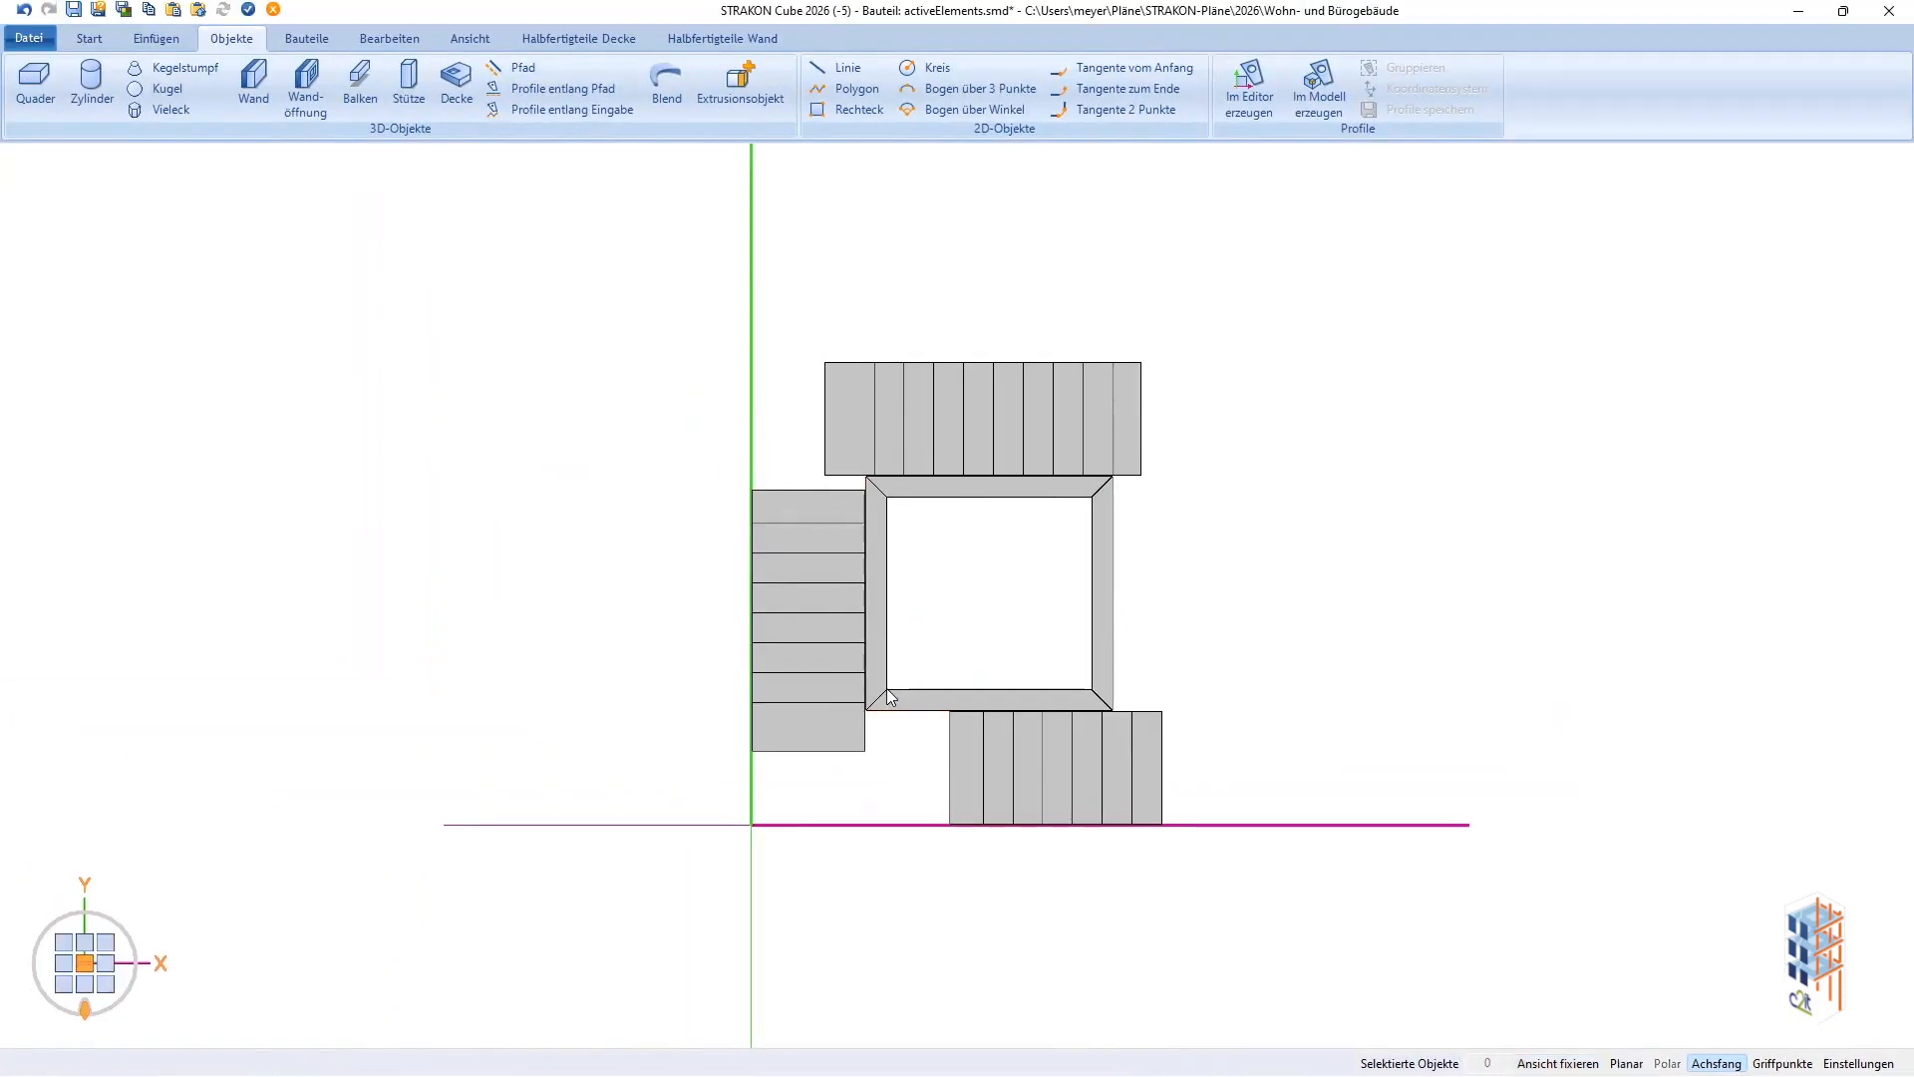
Insert a 101 by 210 cm door opening in the shaft's front wall and finish the wall layout.
{"action": "key", "text": "F8"}
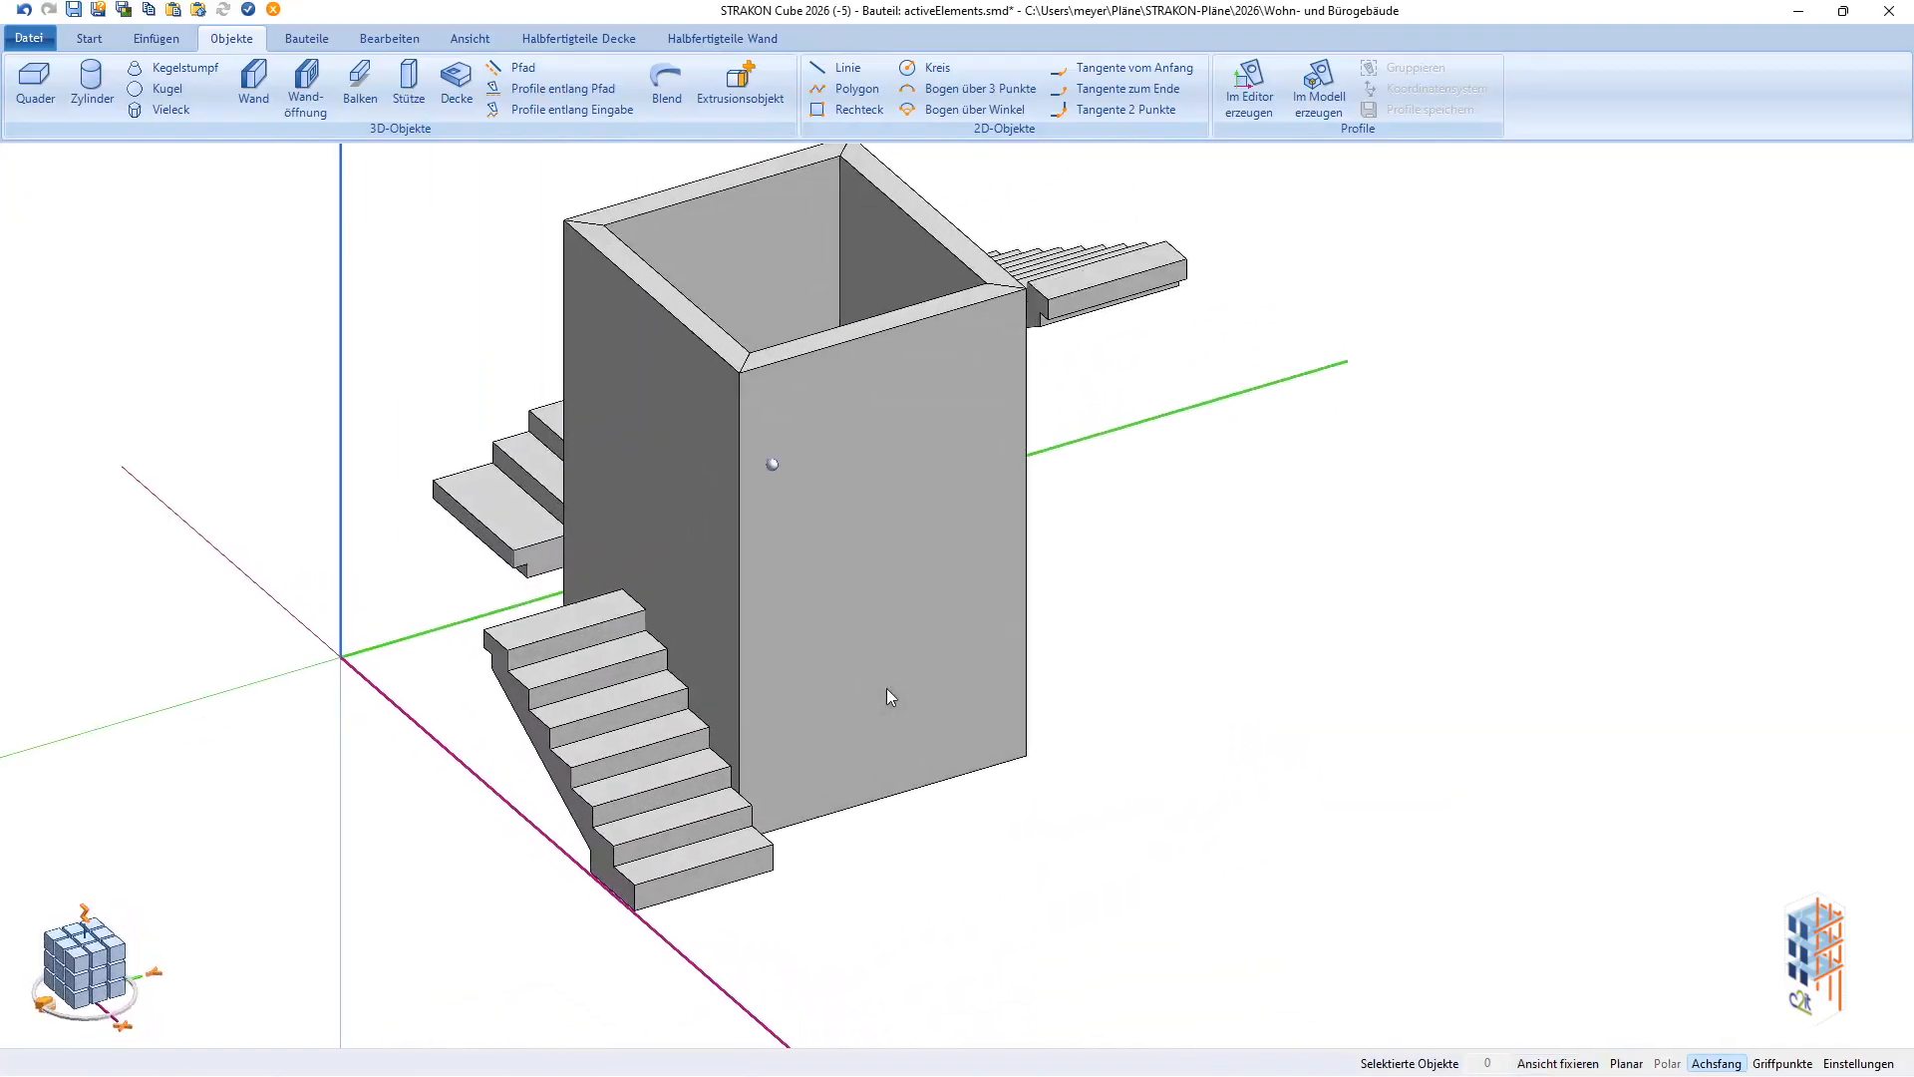
{"action": "left_click", "coordinate": [304, 84]}
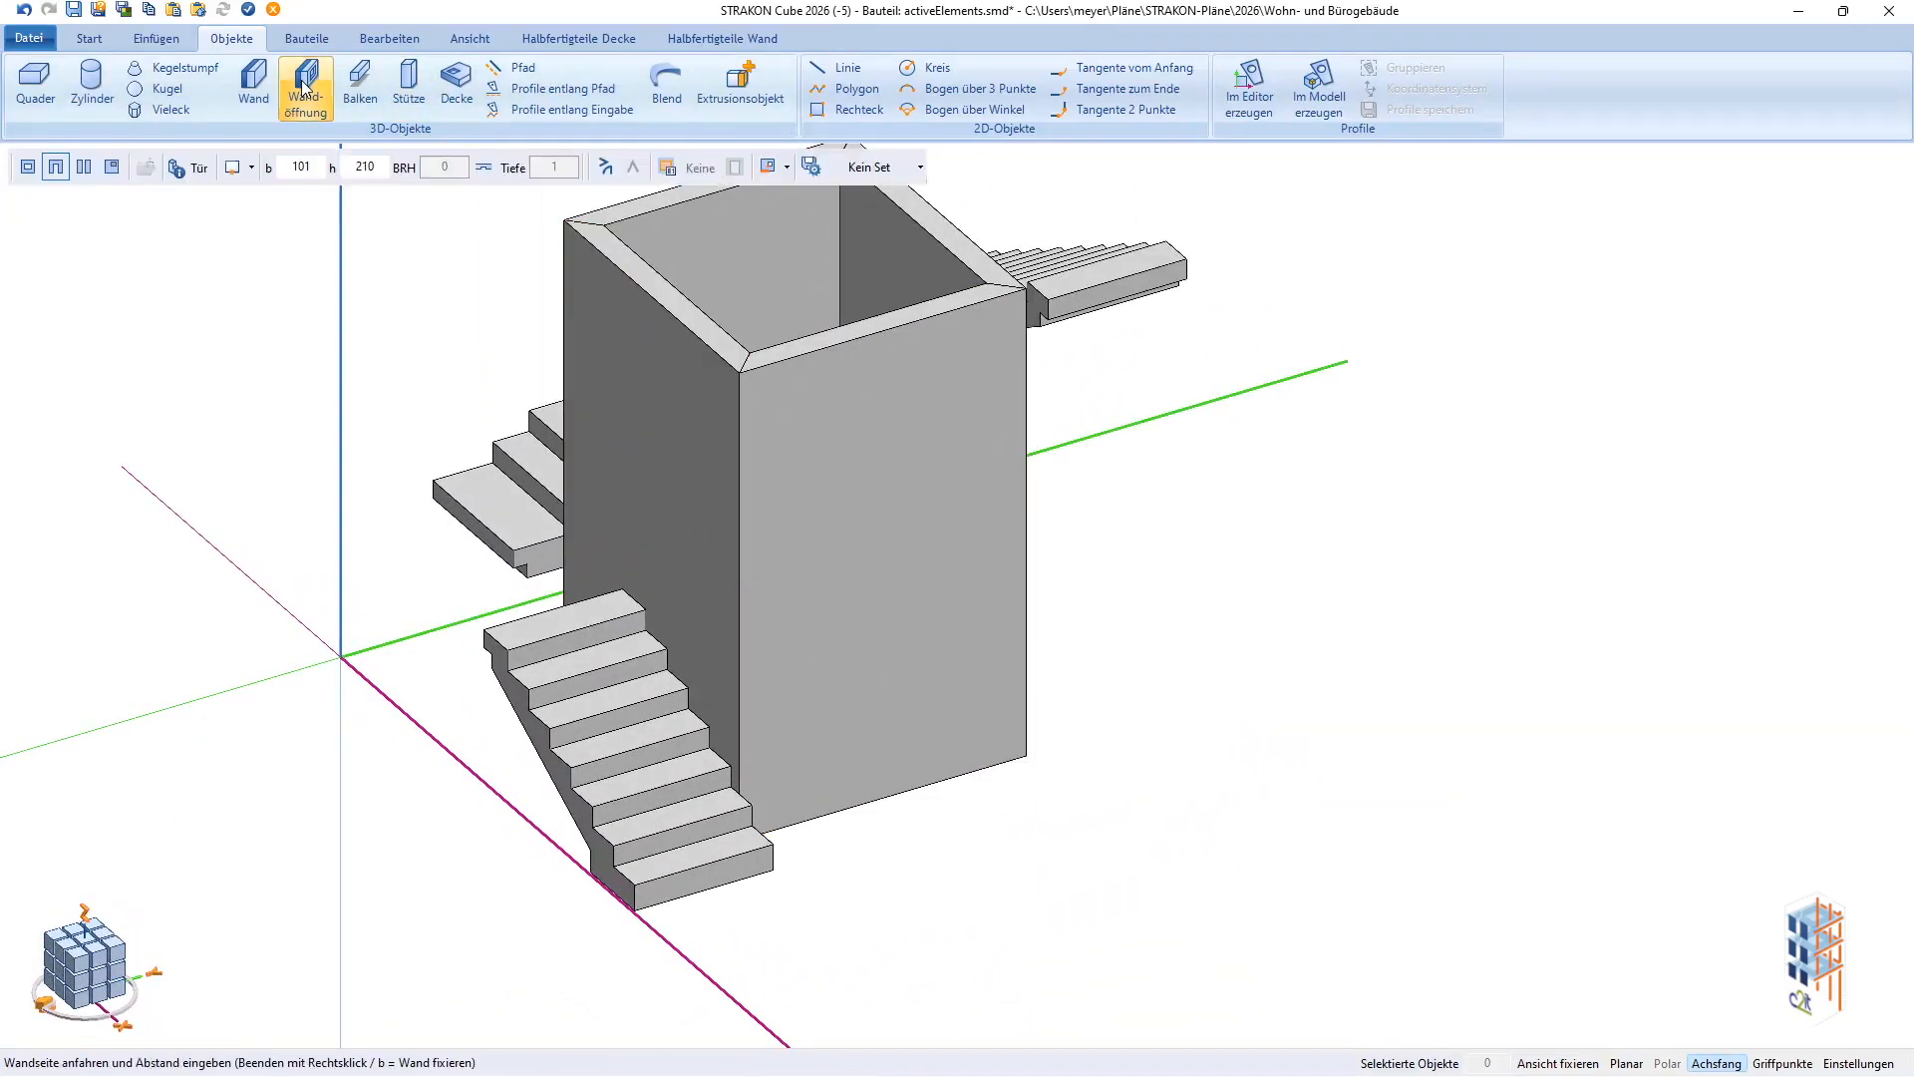
{"action": "left_click", "coordinate": [881, 802]}
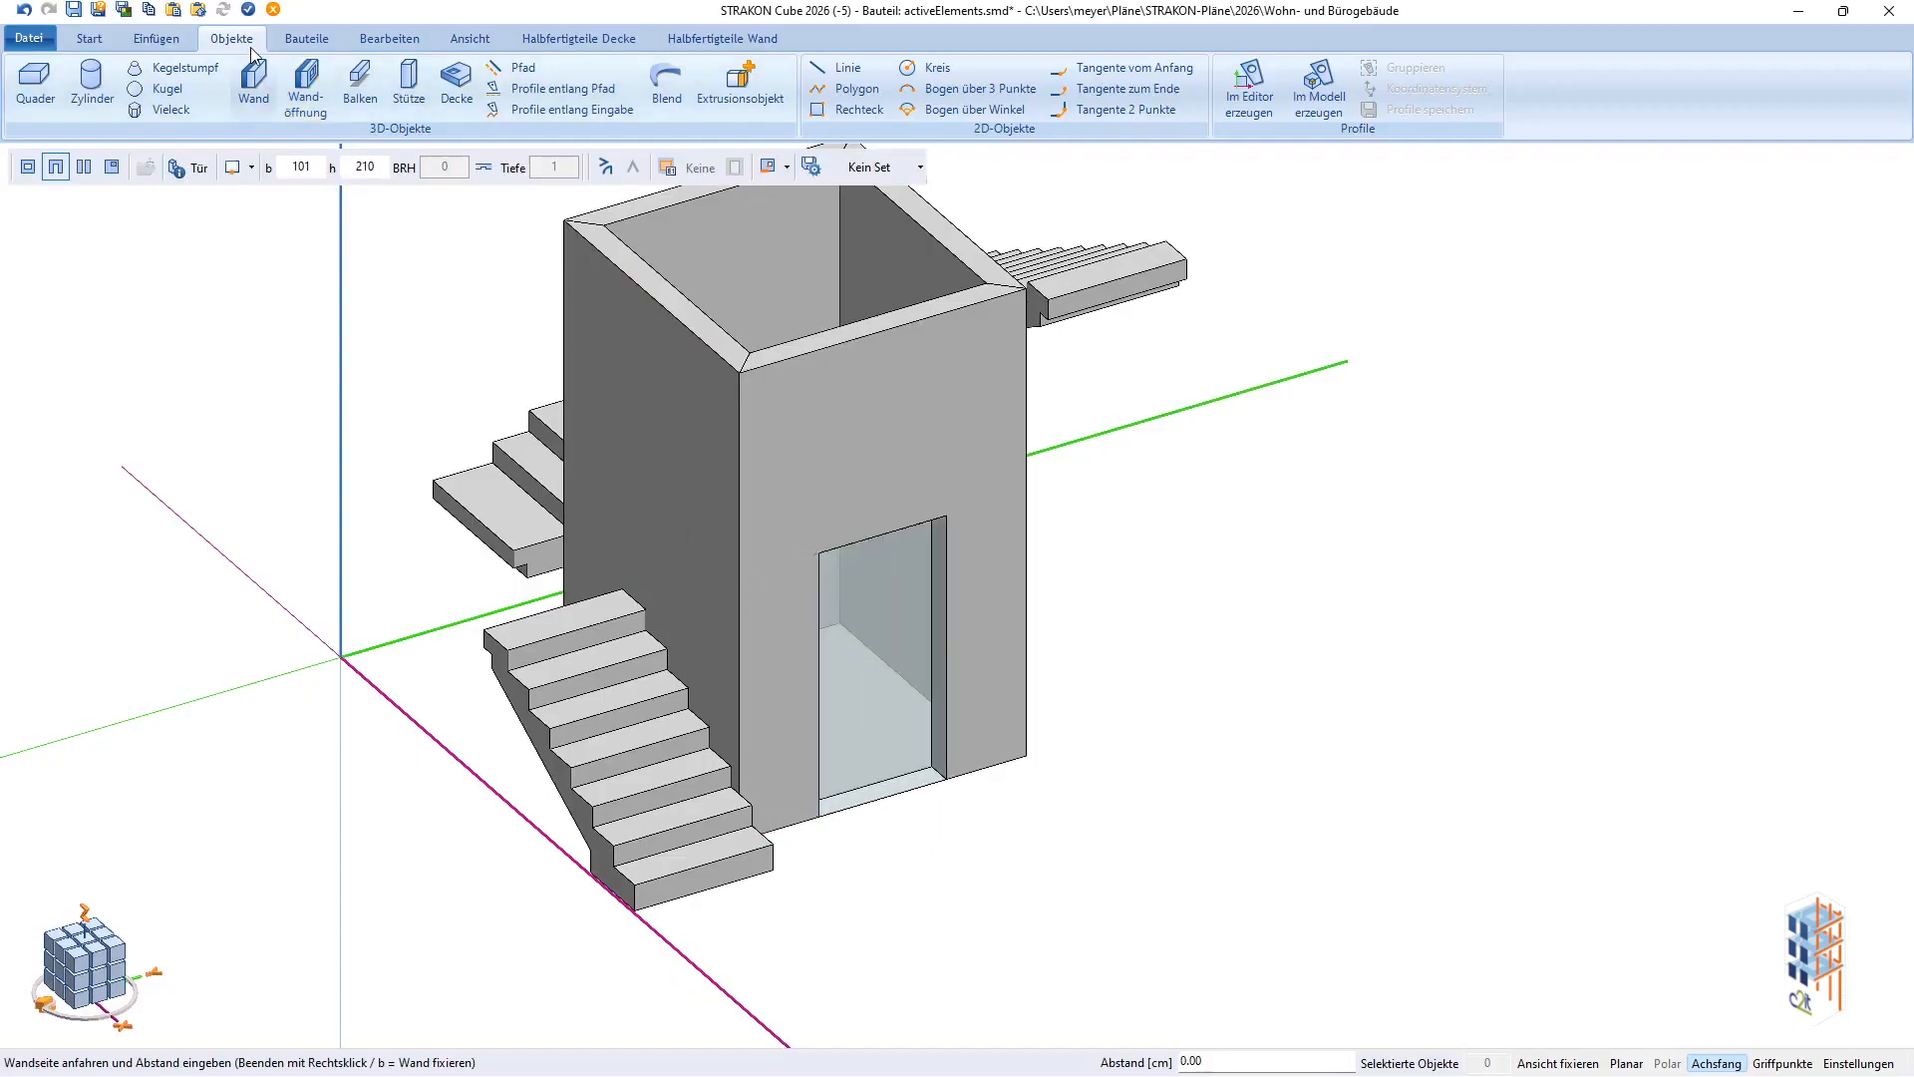
{"action": "left_click", "coordinate": [247, 10]}
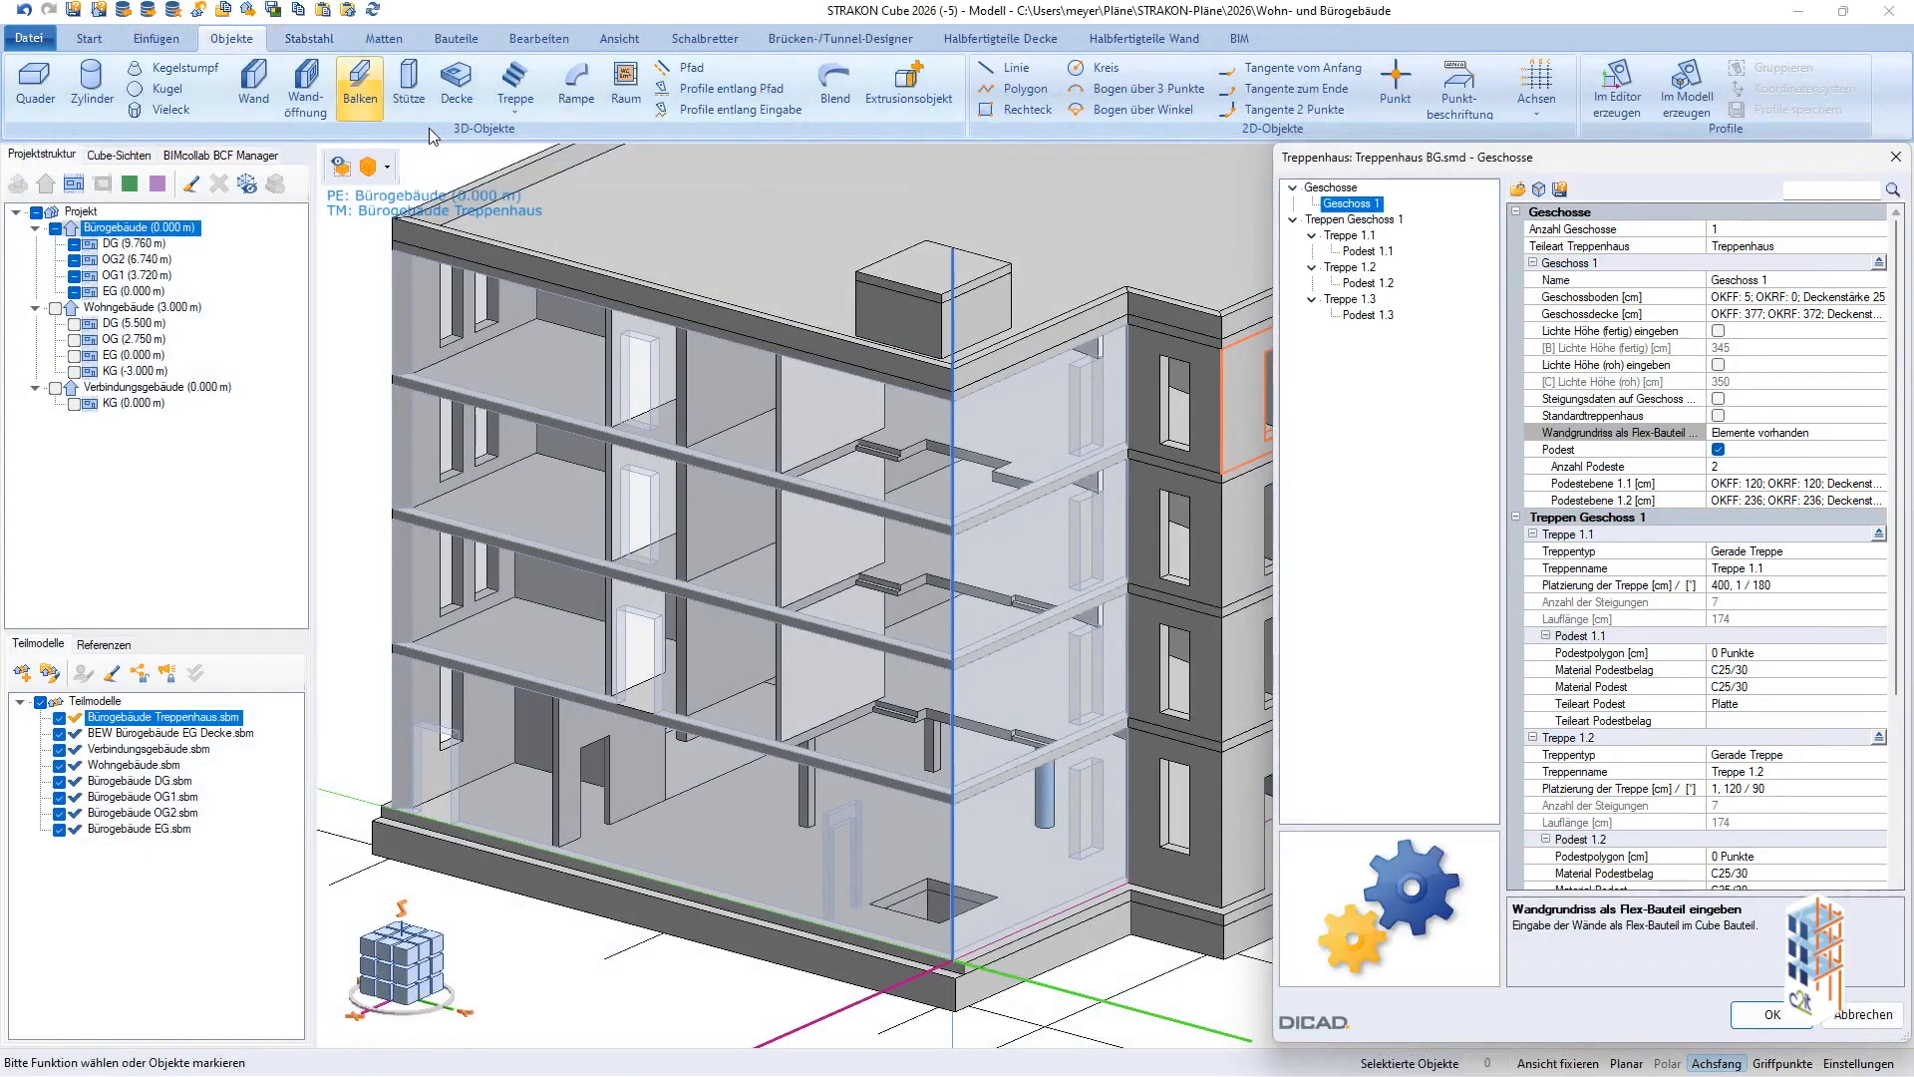
Set the Niveau OKFF of Podestebene 1.1 to 145 cm and of Podestebene 1.2 to 261 cm.
{"action": "double_click", "coordinate": [1751, 487]}
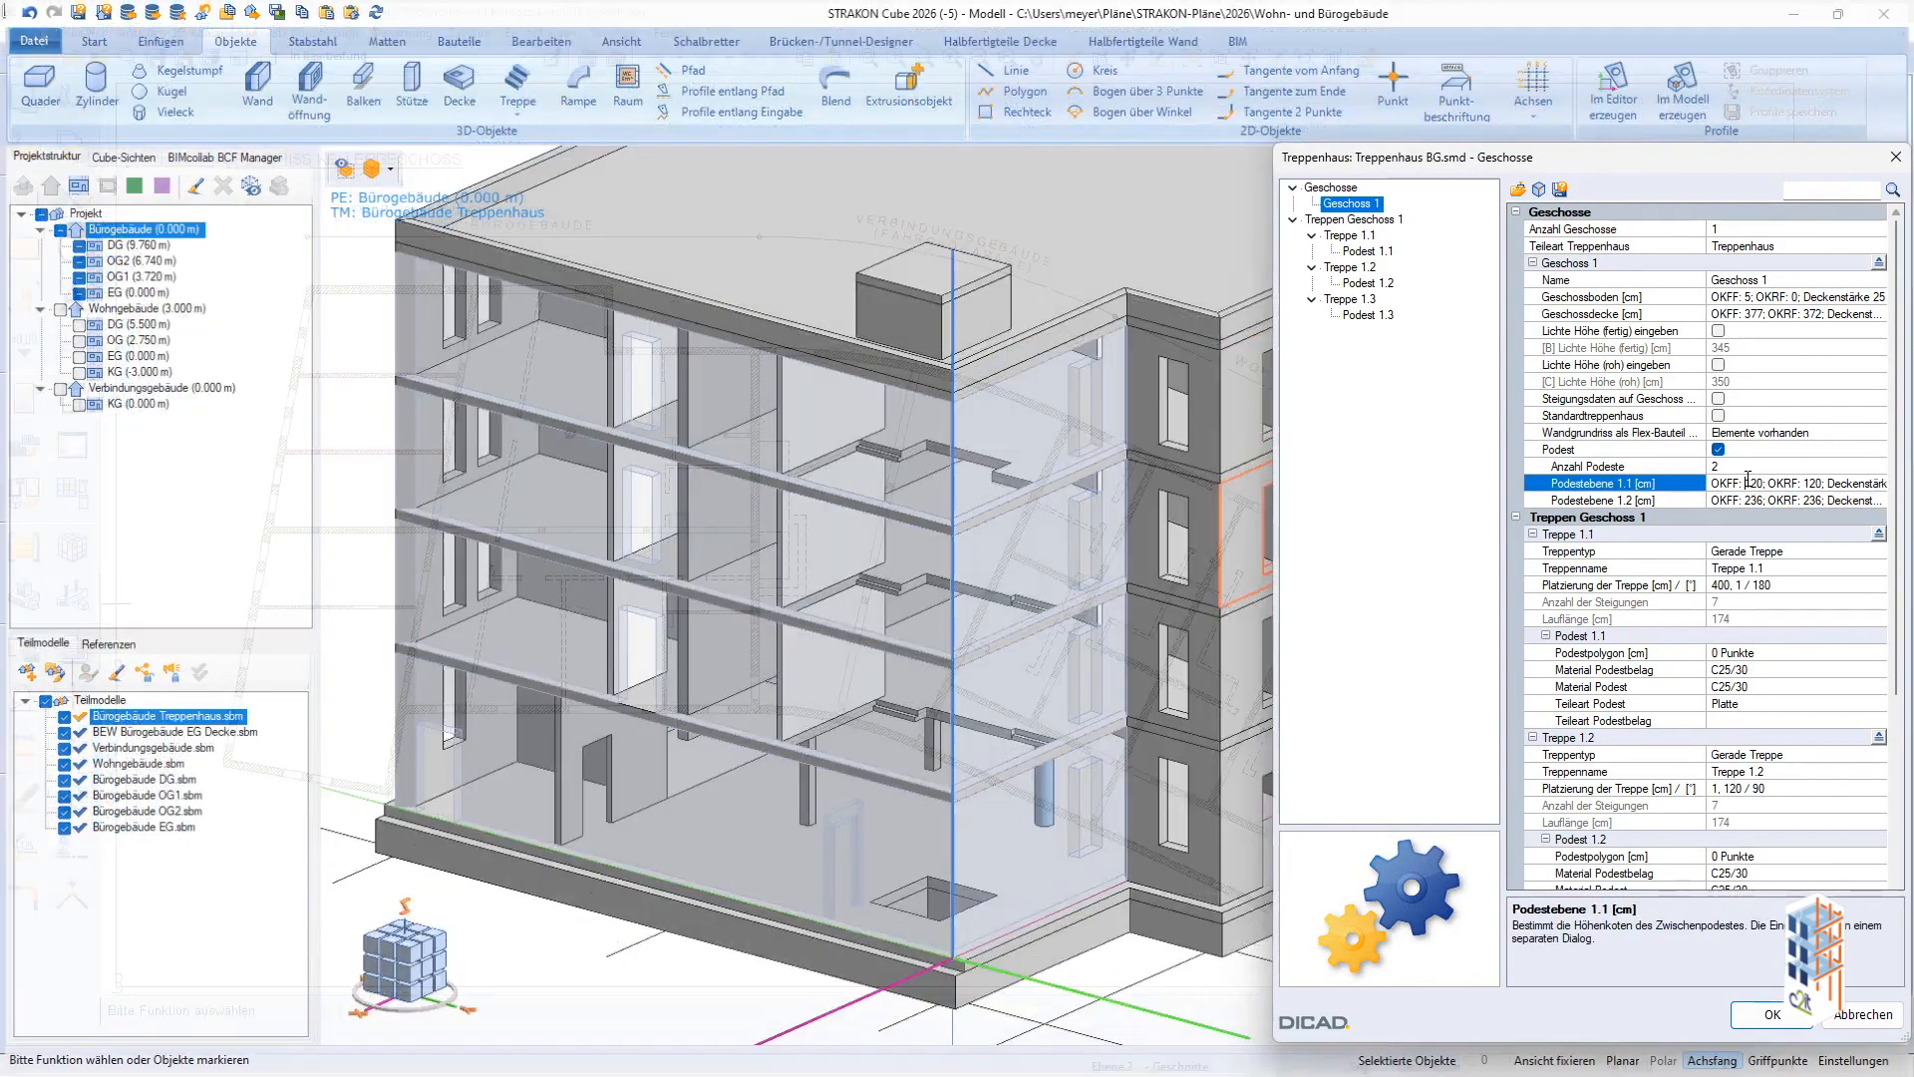
{"action": "left_click", "coordinate": [1636, 321]}
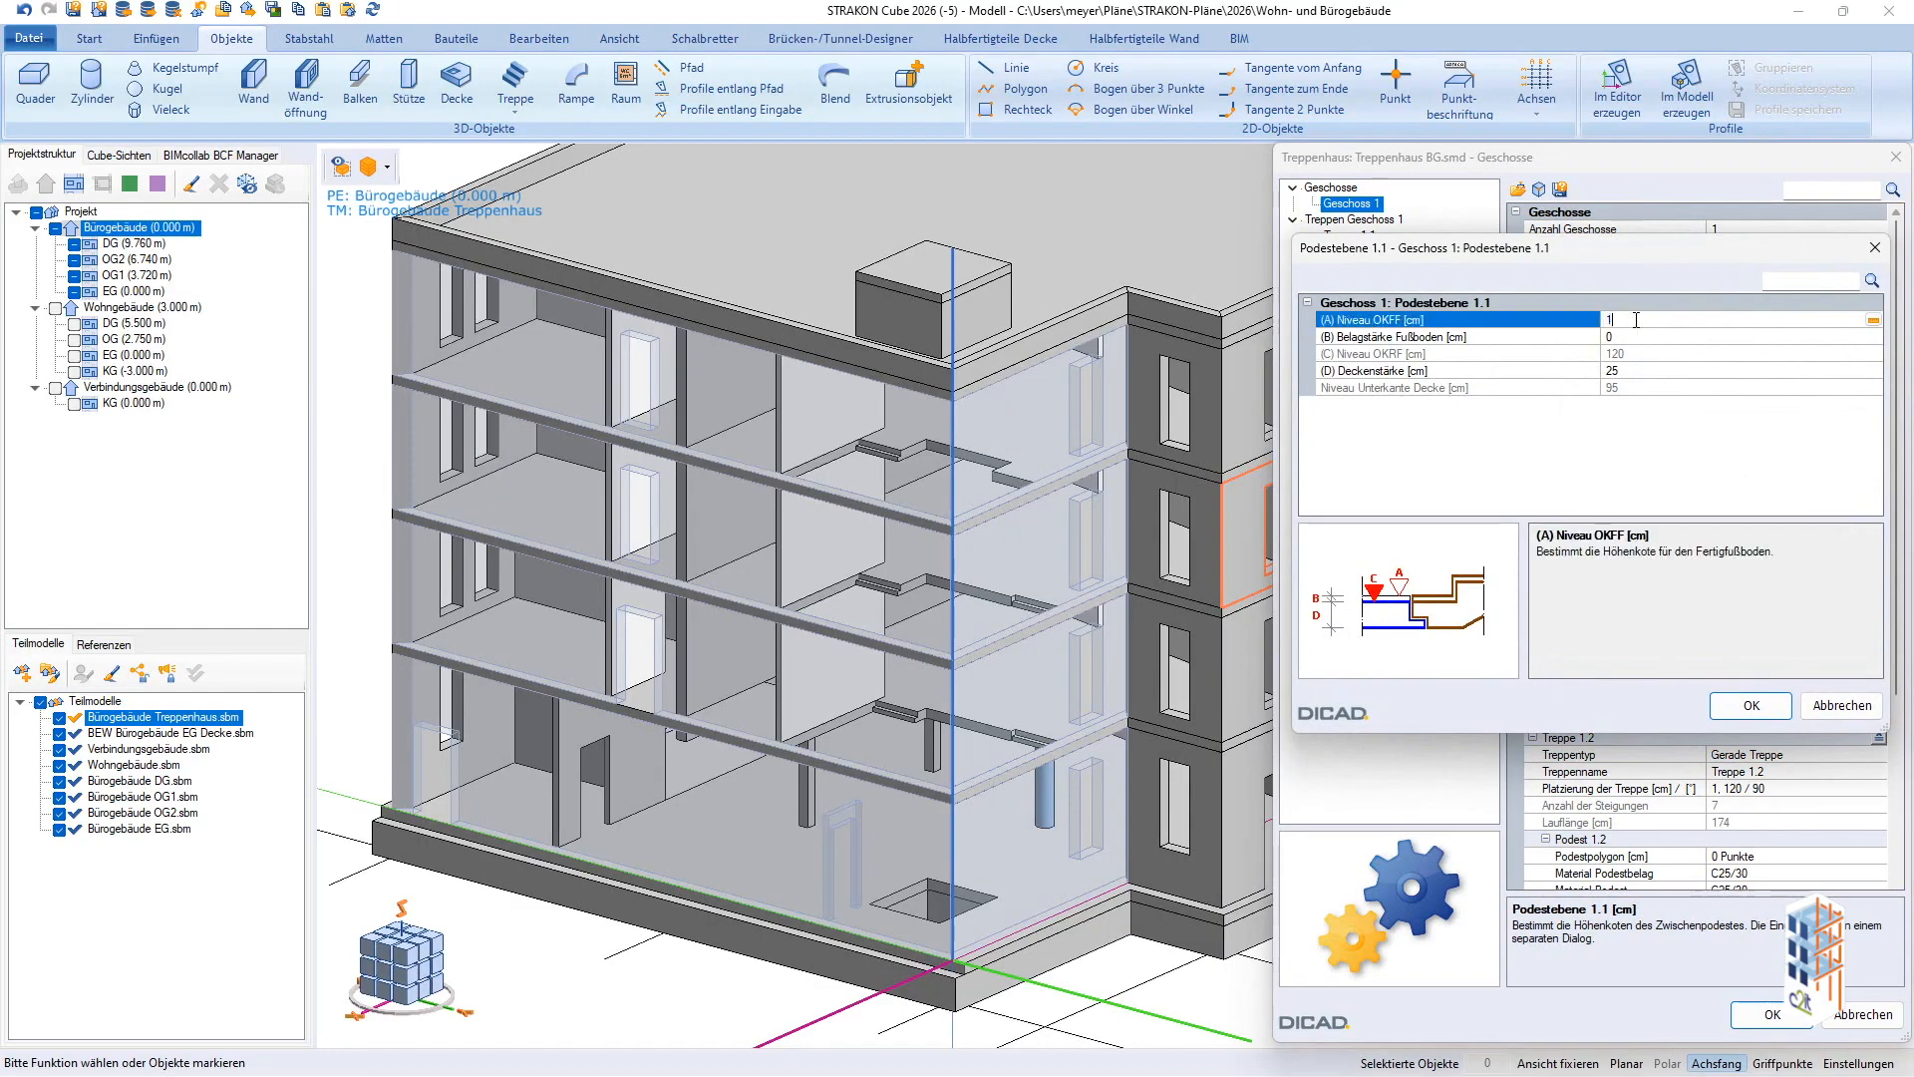
{"action": "type", "text": "145"}
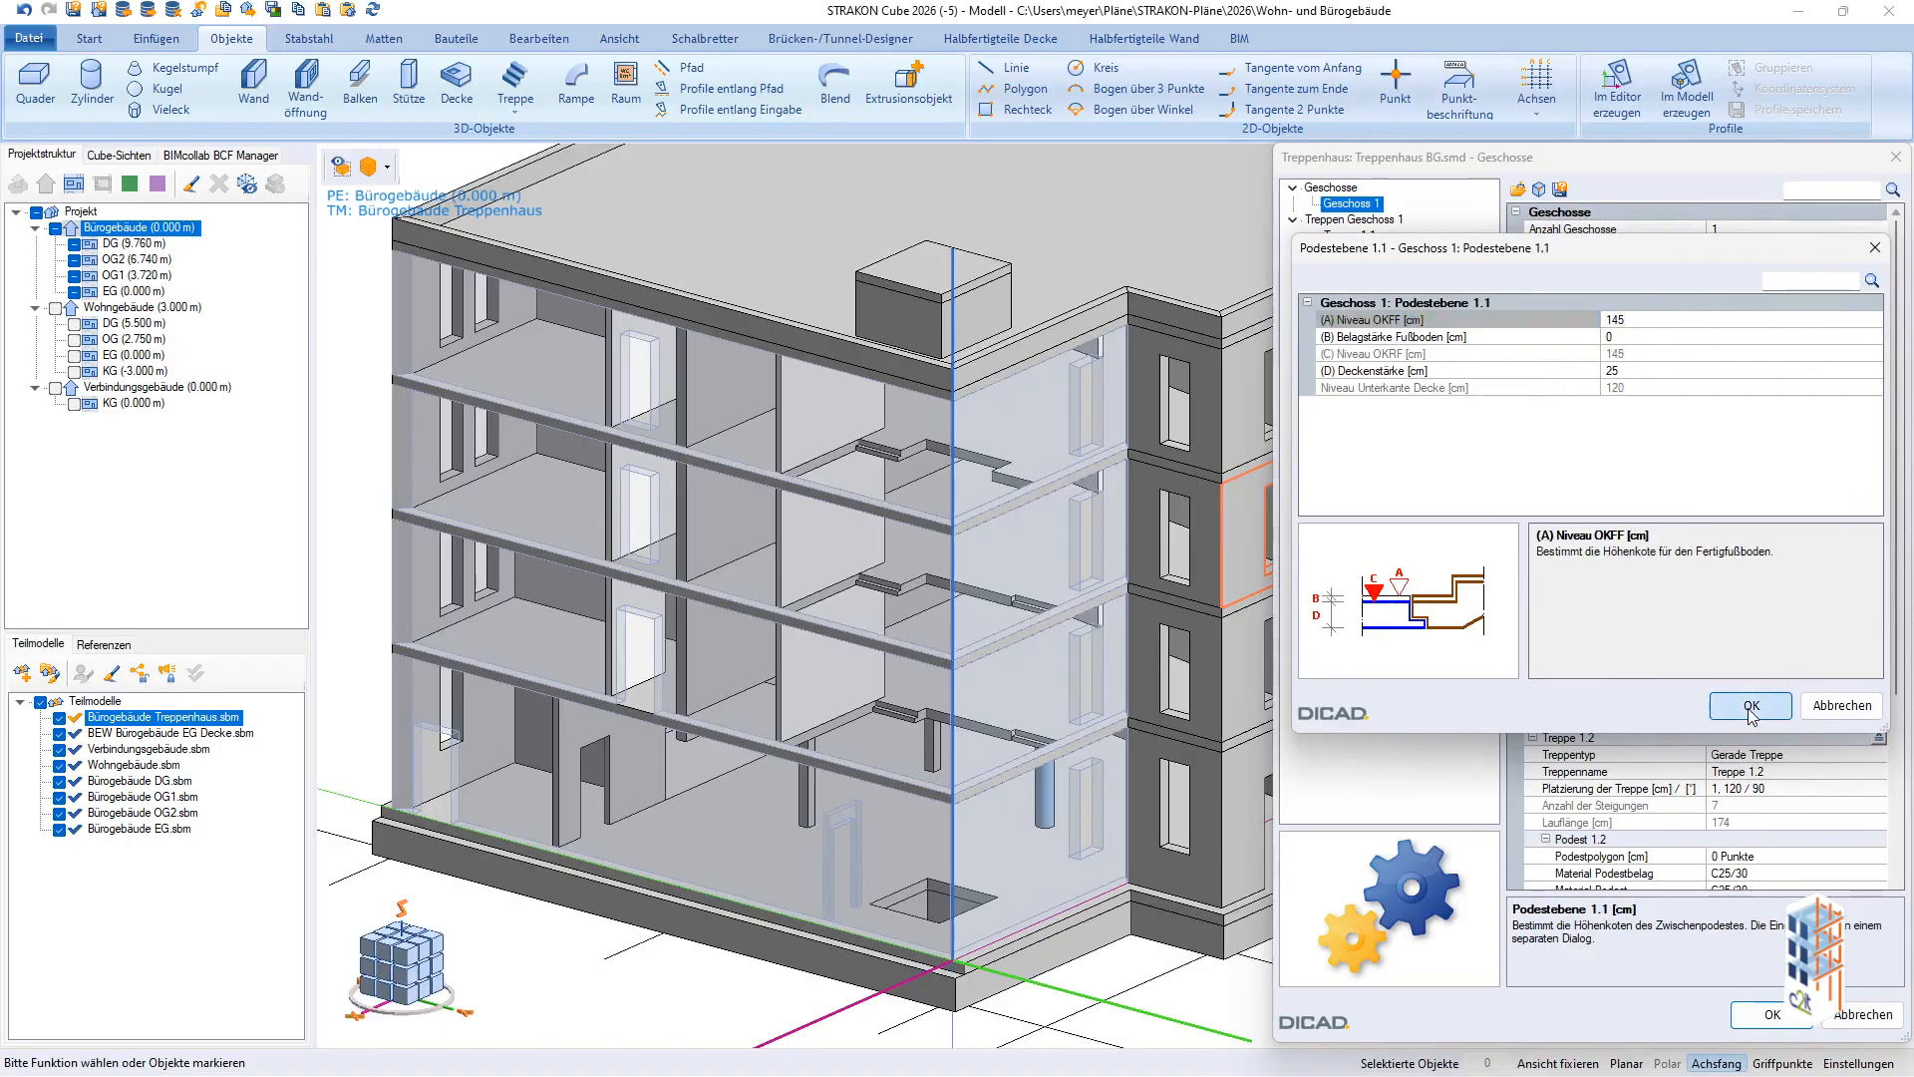
{"action": "left_click", "coordinate": [1751, 704]}
{"action": "double_click", "coordinate": [1748, 500]}
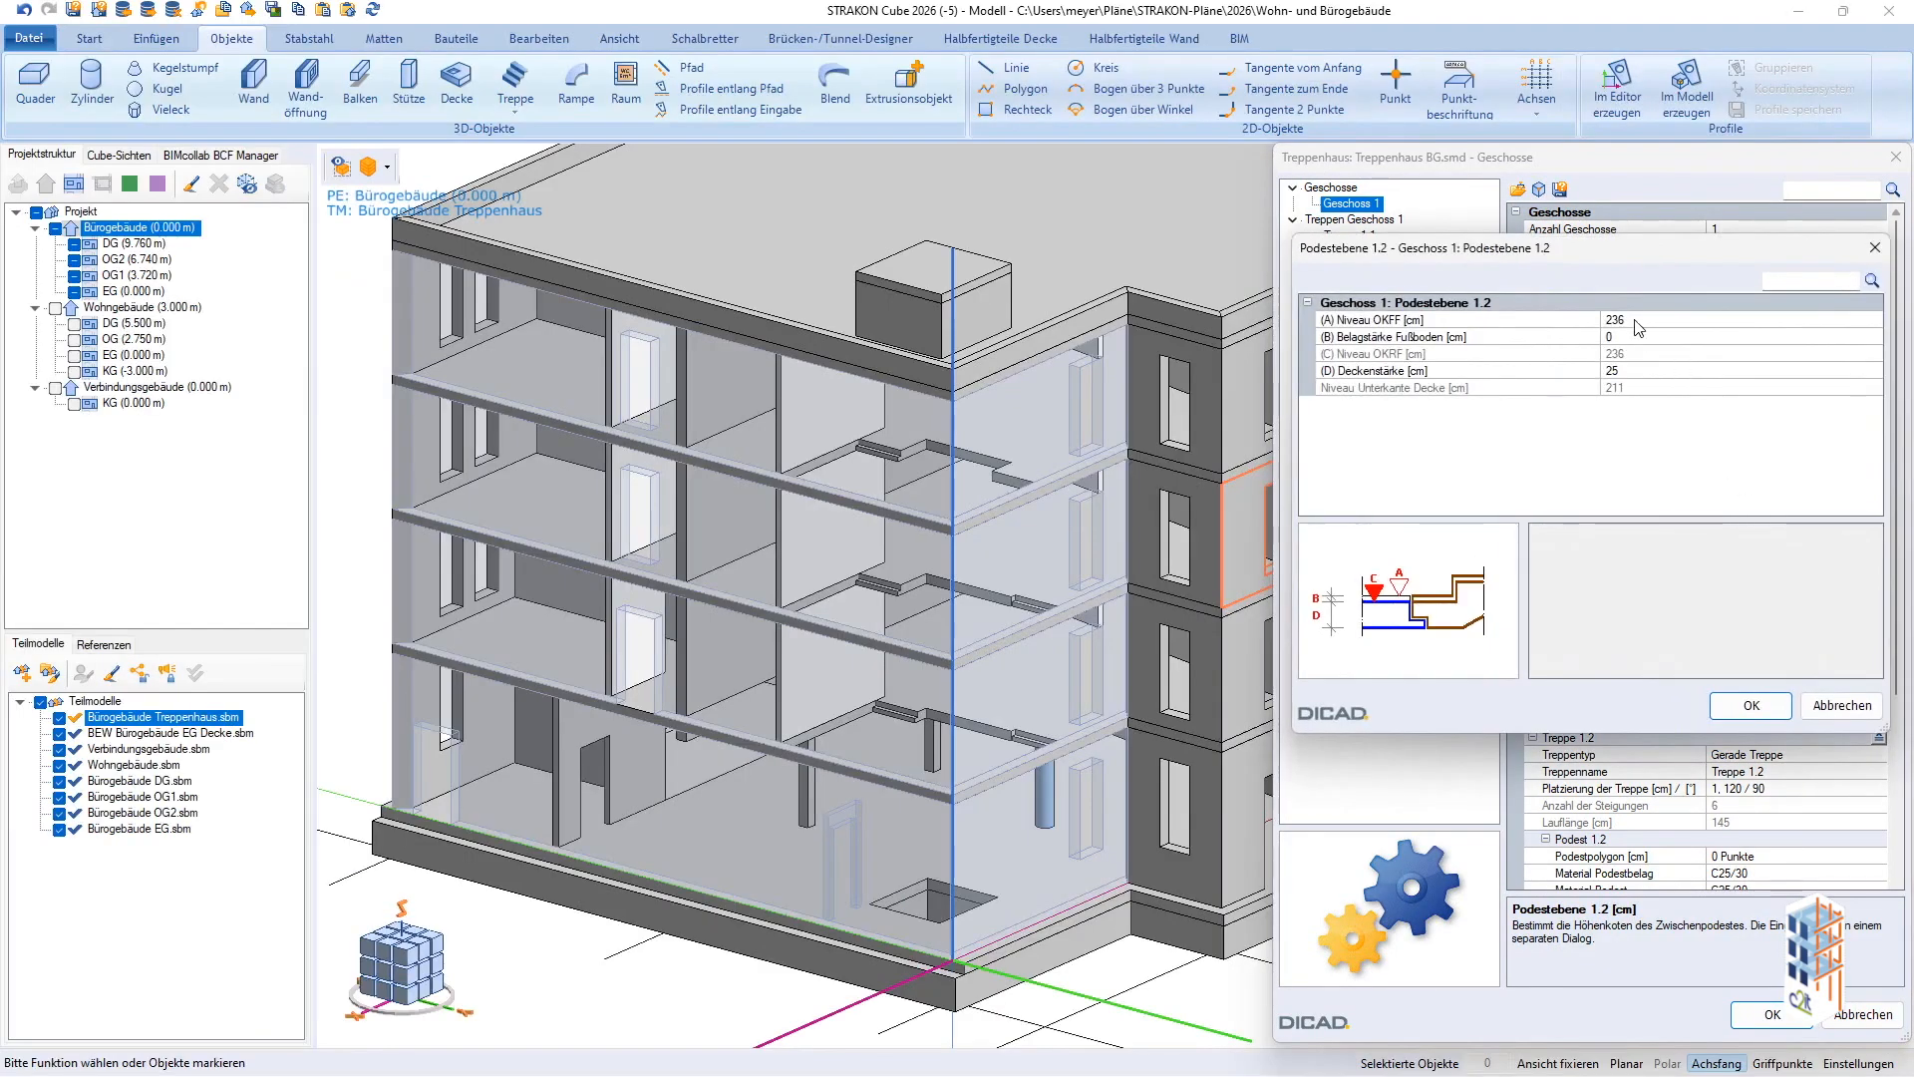
{"action": "left_click", "coordinate": [1635, 321]}
{"action": "type", "text": "261"}
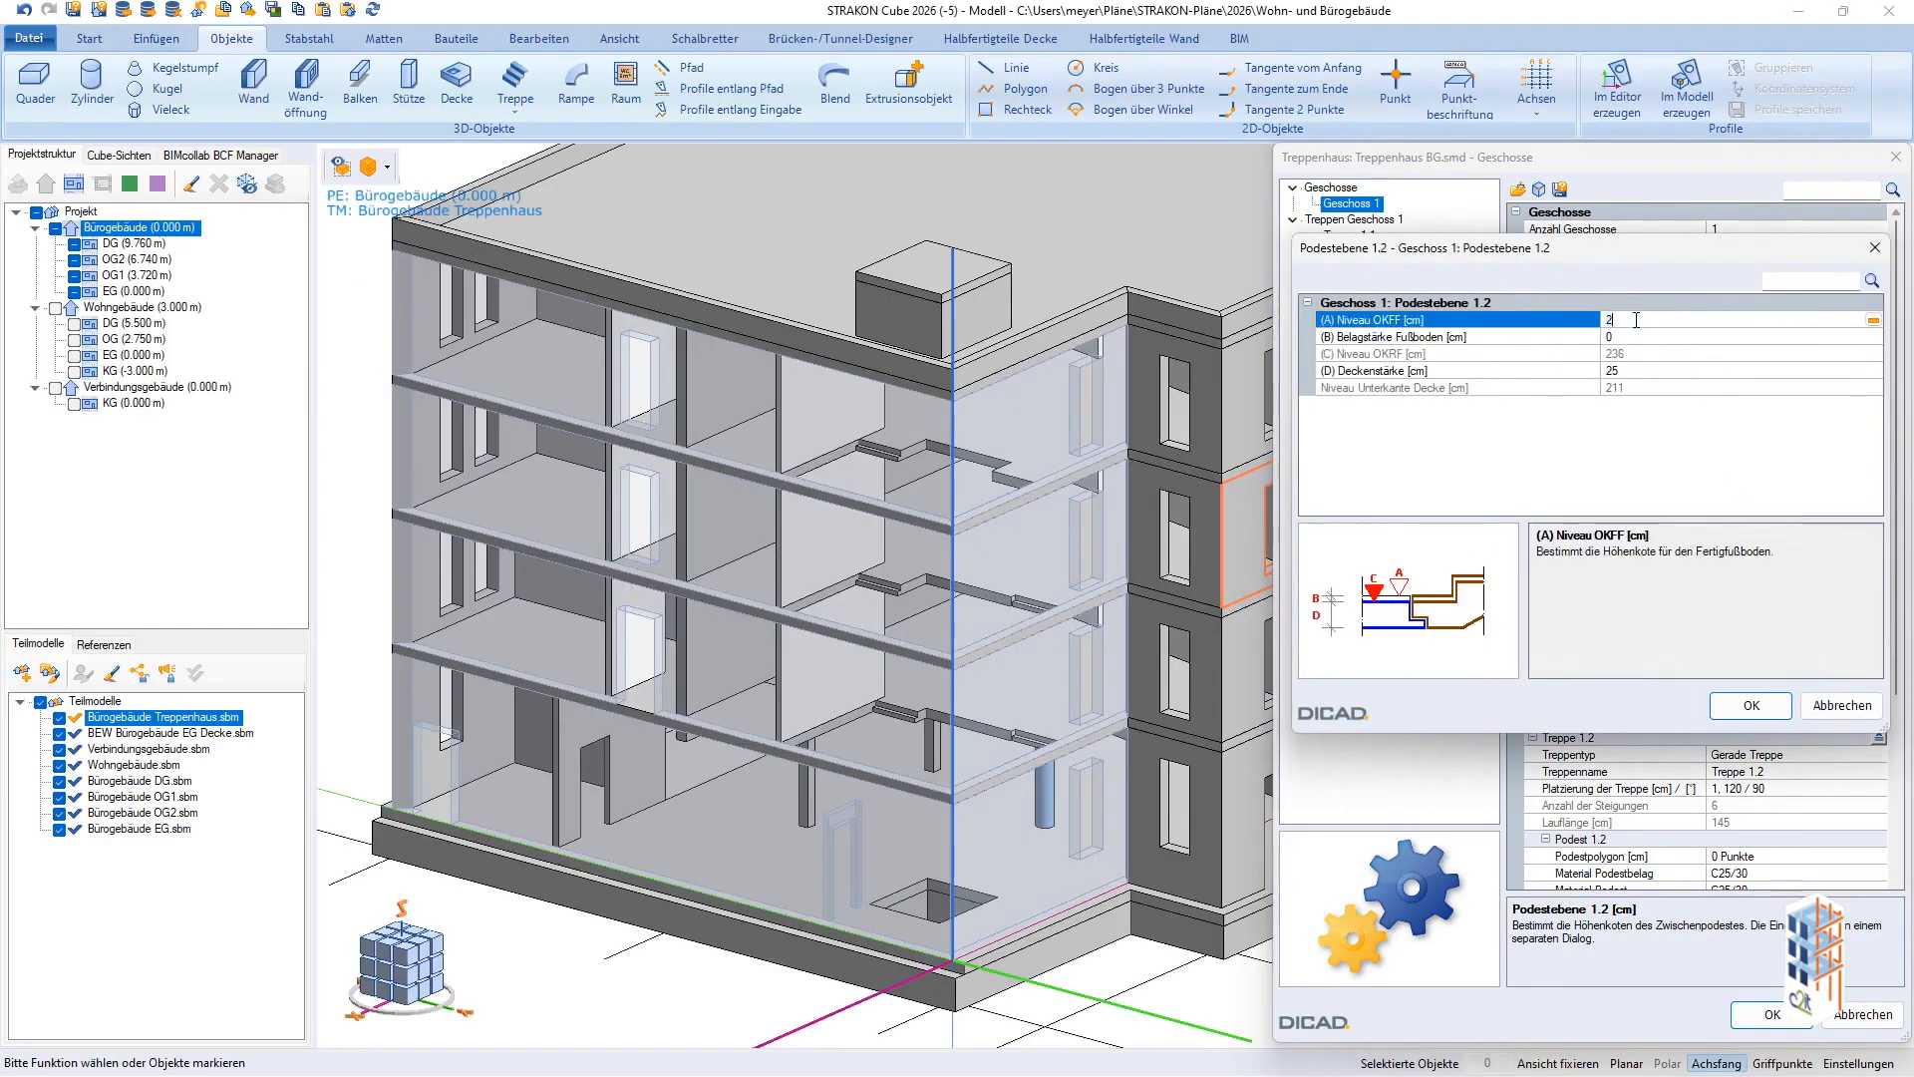
{"action": "left_click", "coordinate": [1752, 707]}
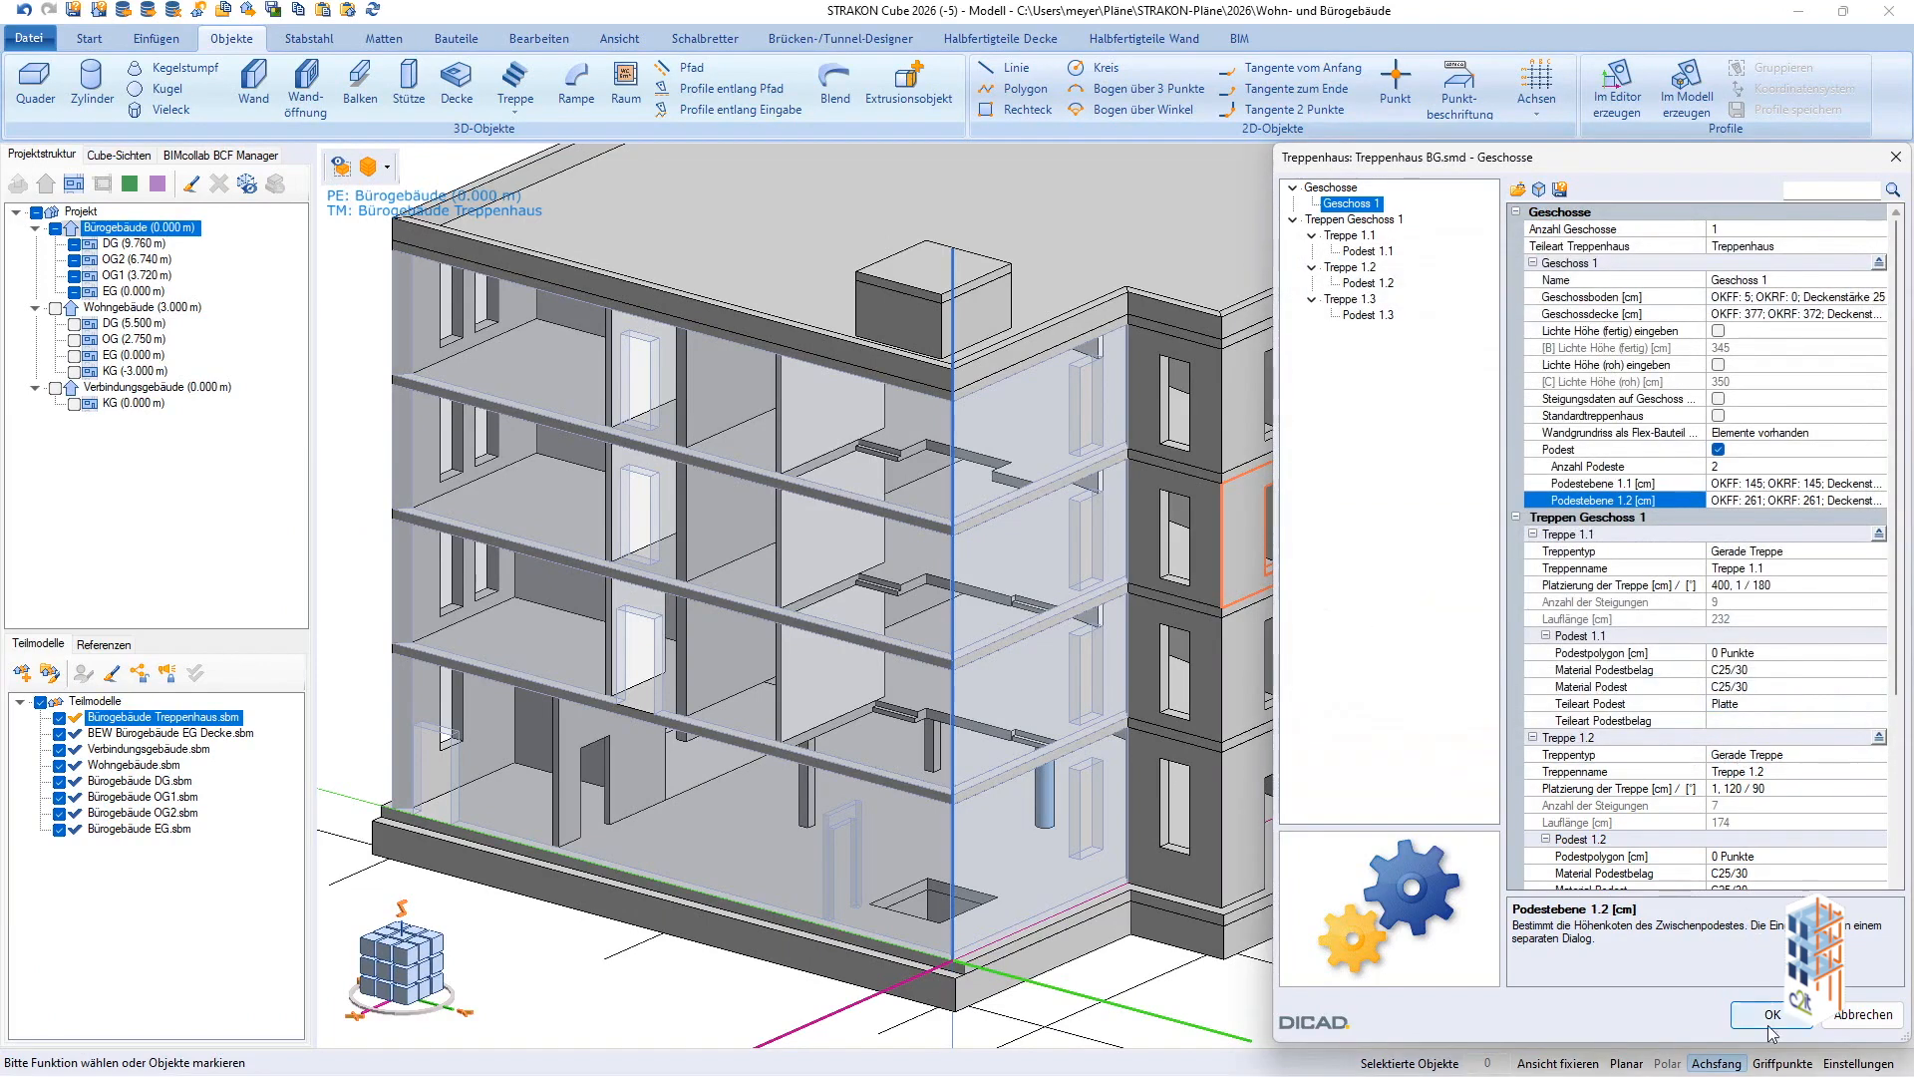
Place the stairwell at the office building's origin corner and reopen its type parameters for editing.
{"action": "left_click", "coordinate": [1770, 1027]}
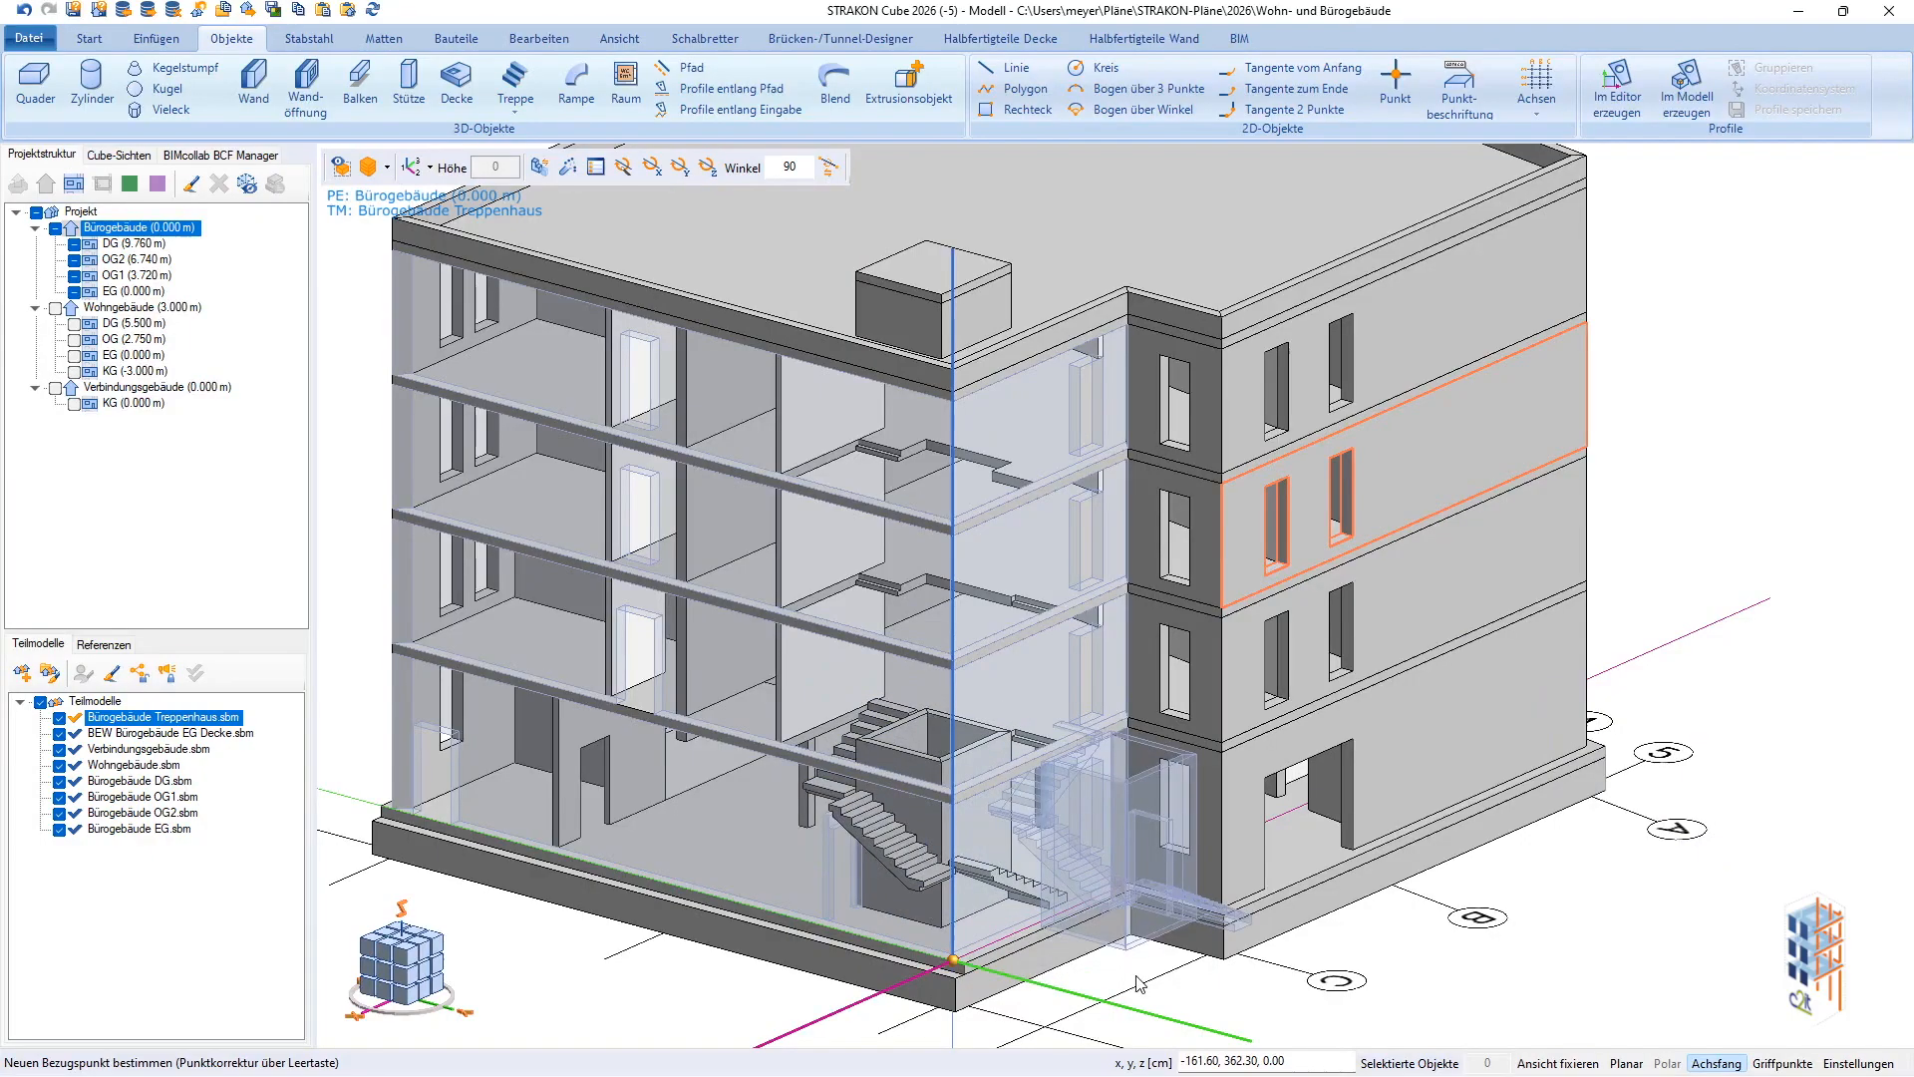
{"action": "left_click", "coordinate": [954, 957]}
{"action": "left_click", "coordinate": [913, 860]}
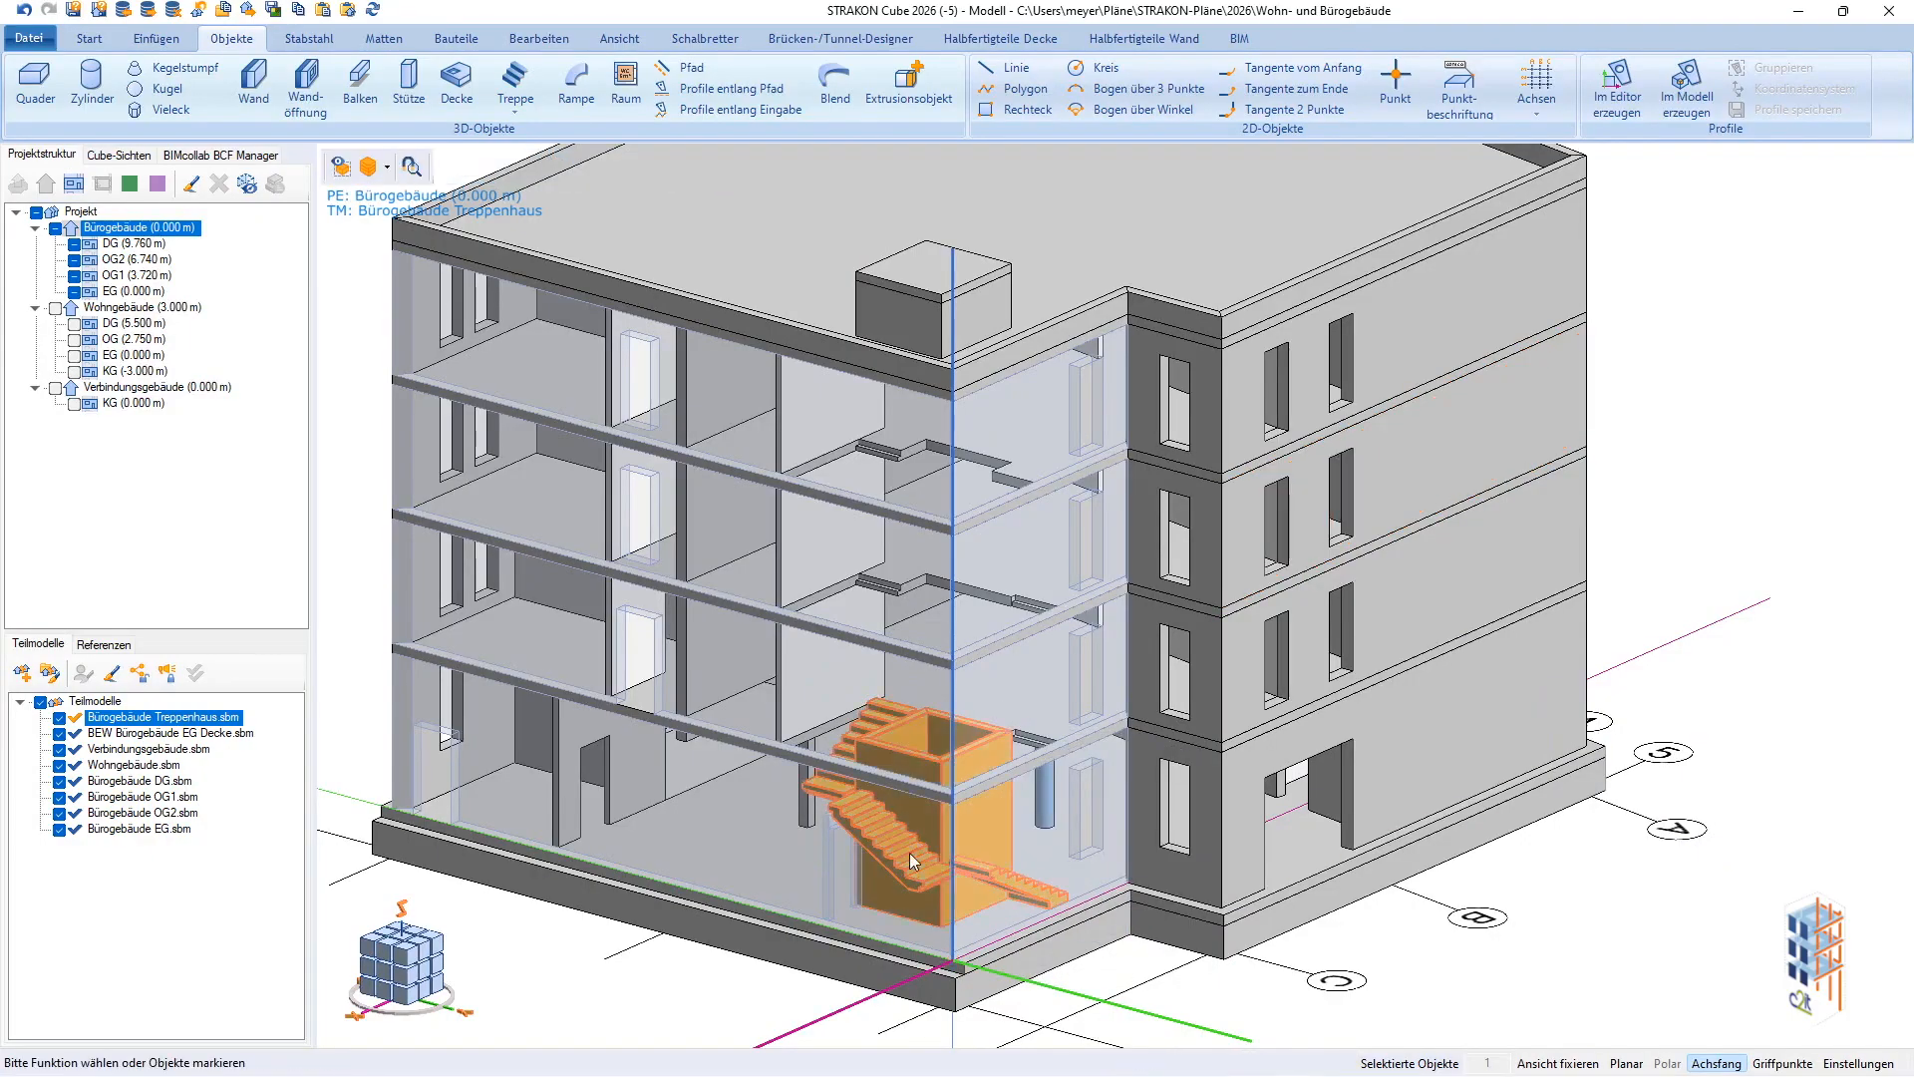
{"action": "right_click", "coordinate": [863, 859]}
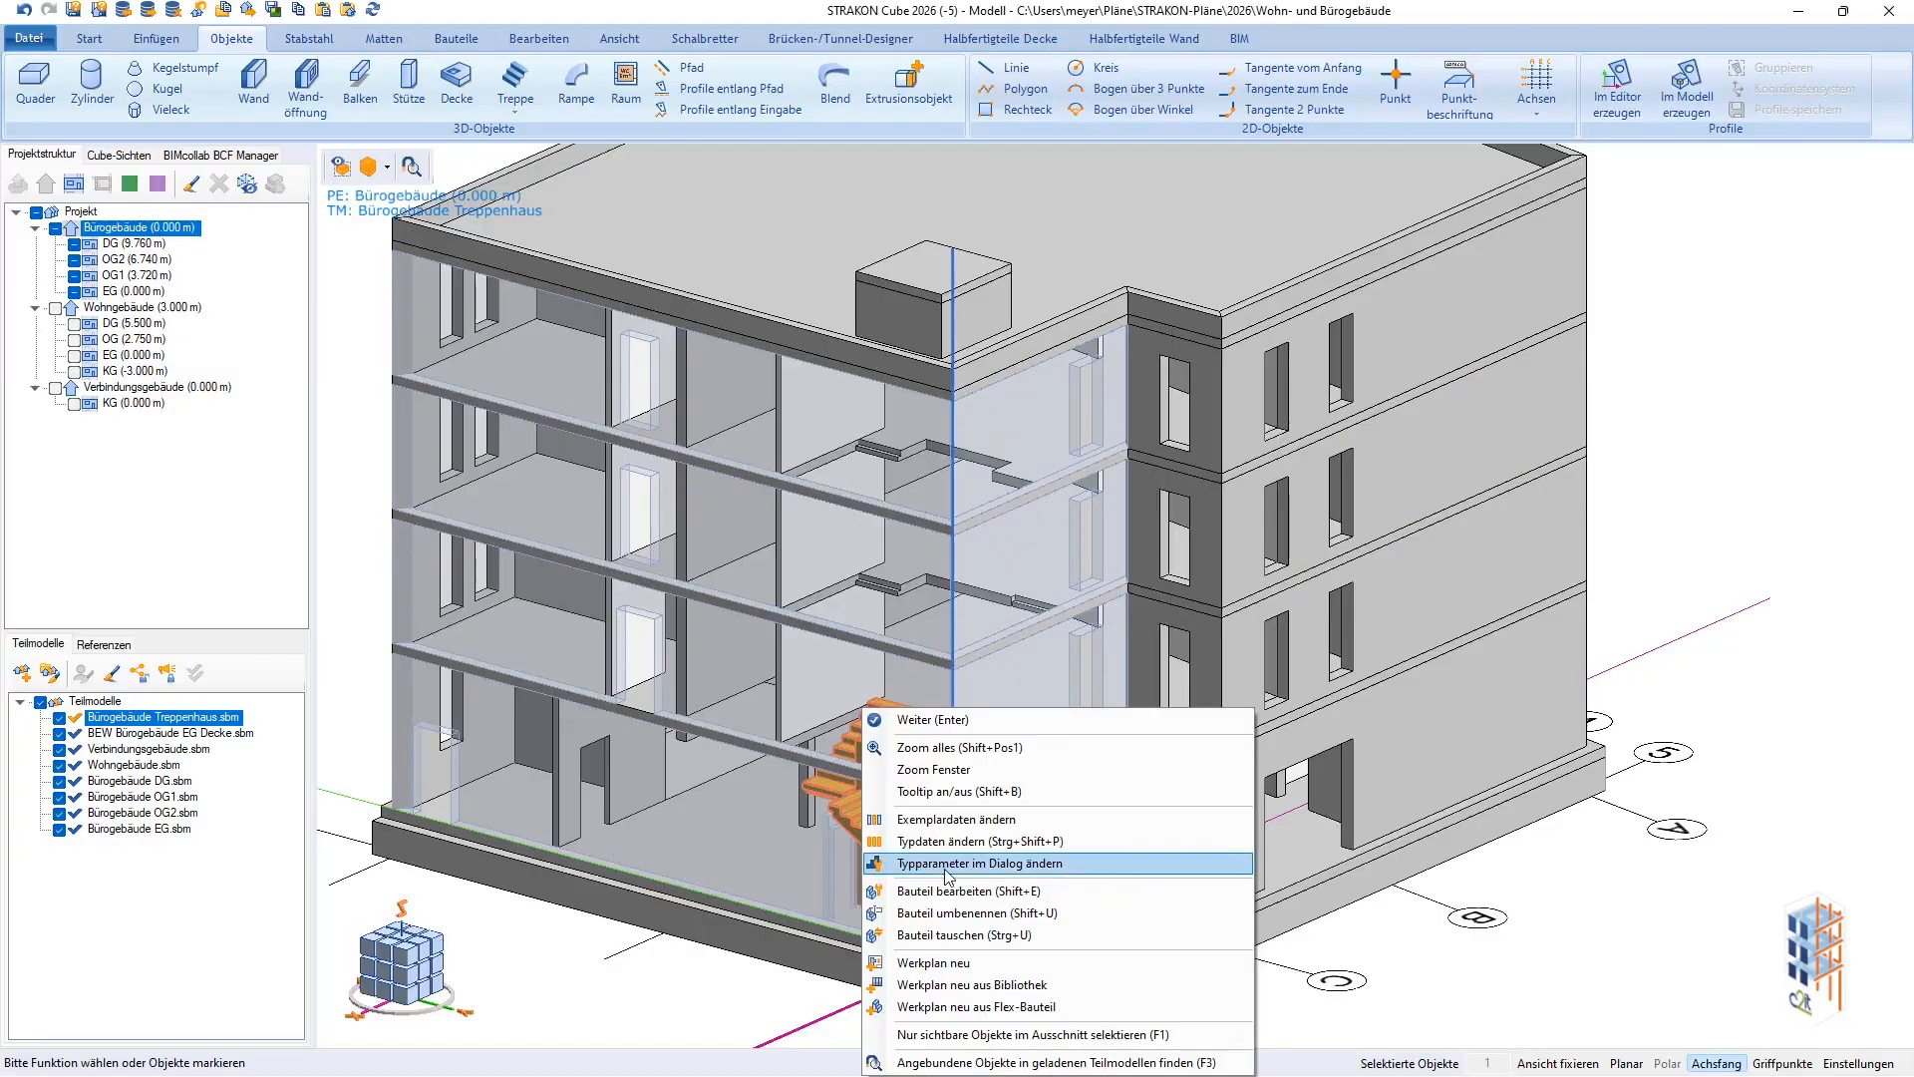
{"action": "left_click", "coordinate": [948, 877]}
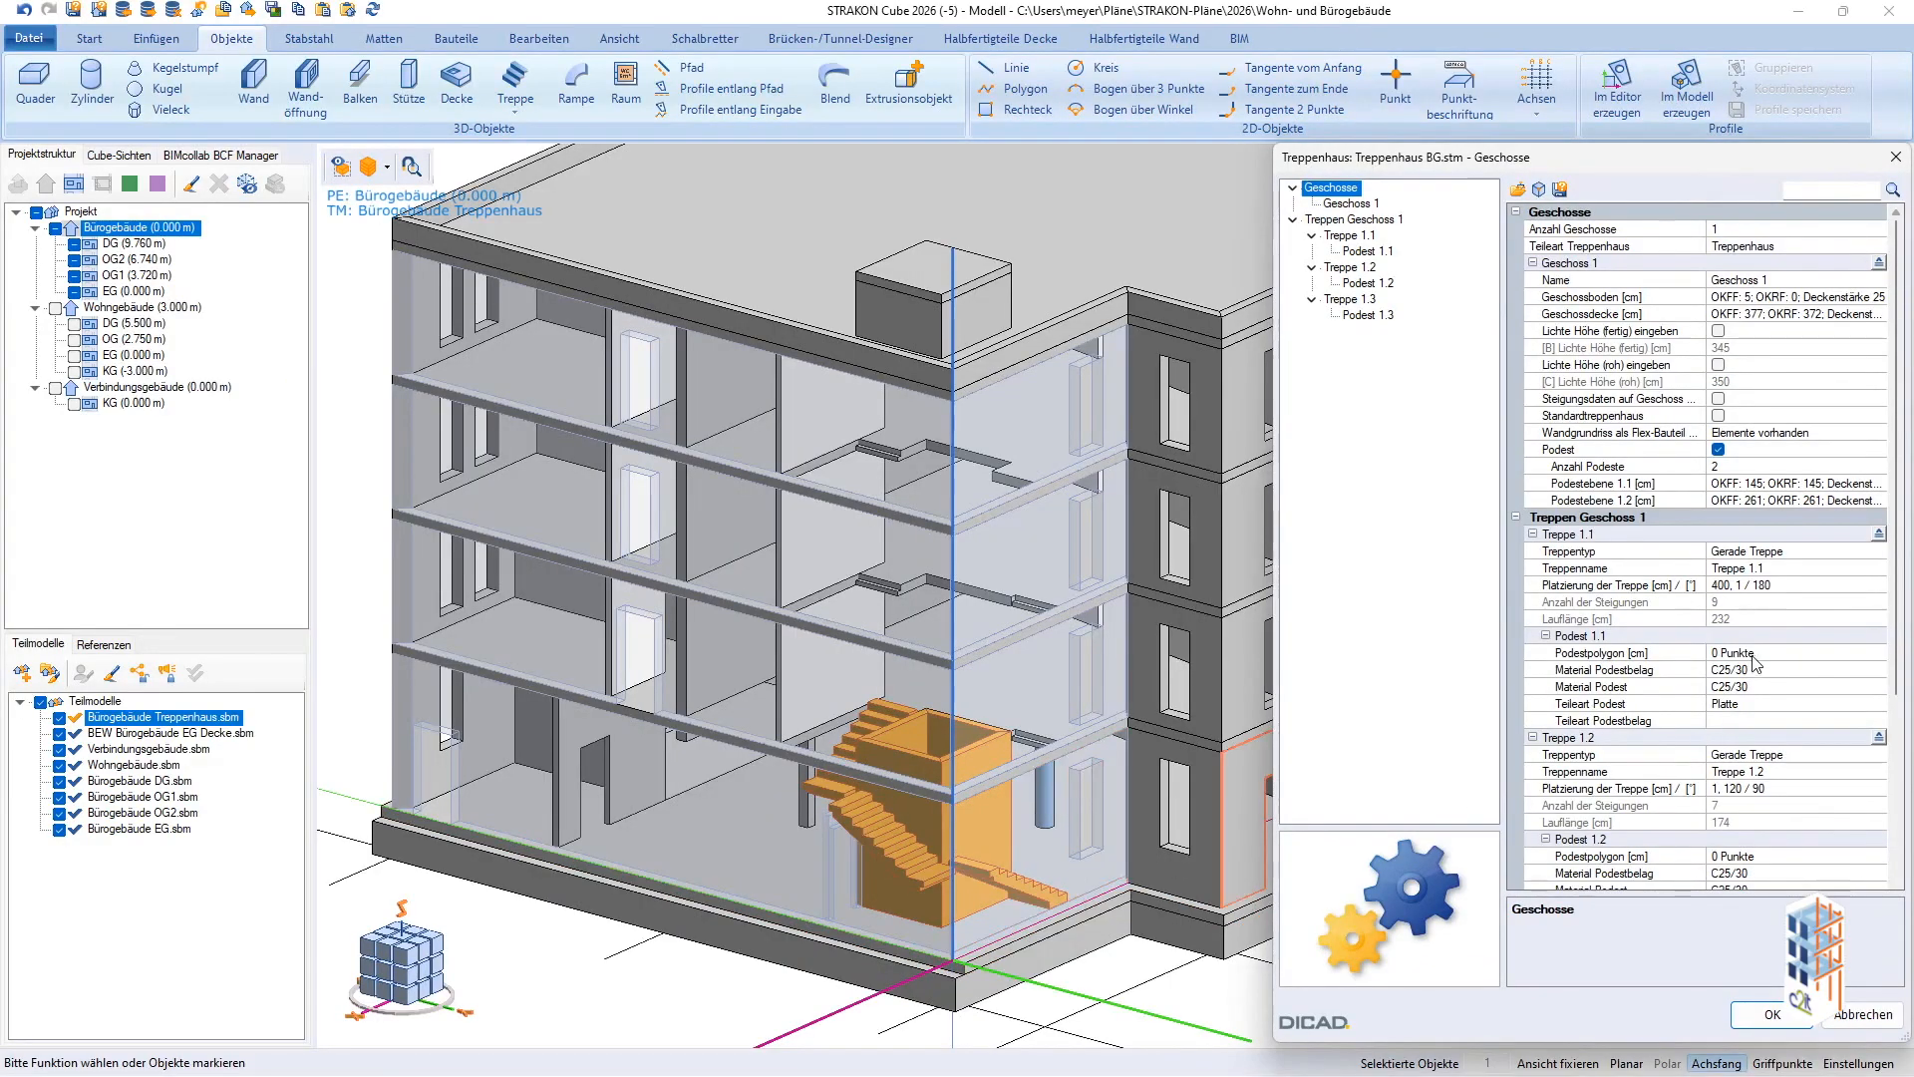
Draw Podest 1.1 as a four-point polygon from the first flight's upper edge to the stairwell's outer corner and confirm the profile.
{"action": "left_click", "coordinate": [1754, 653]}
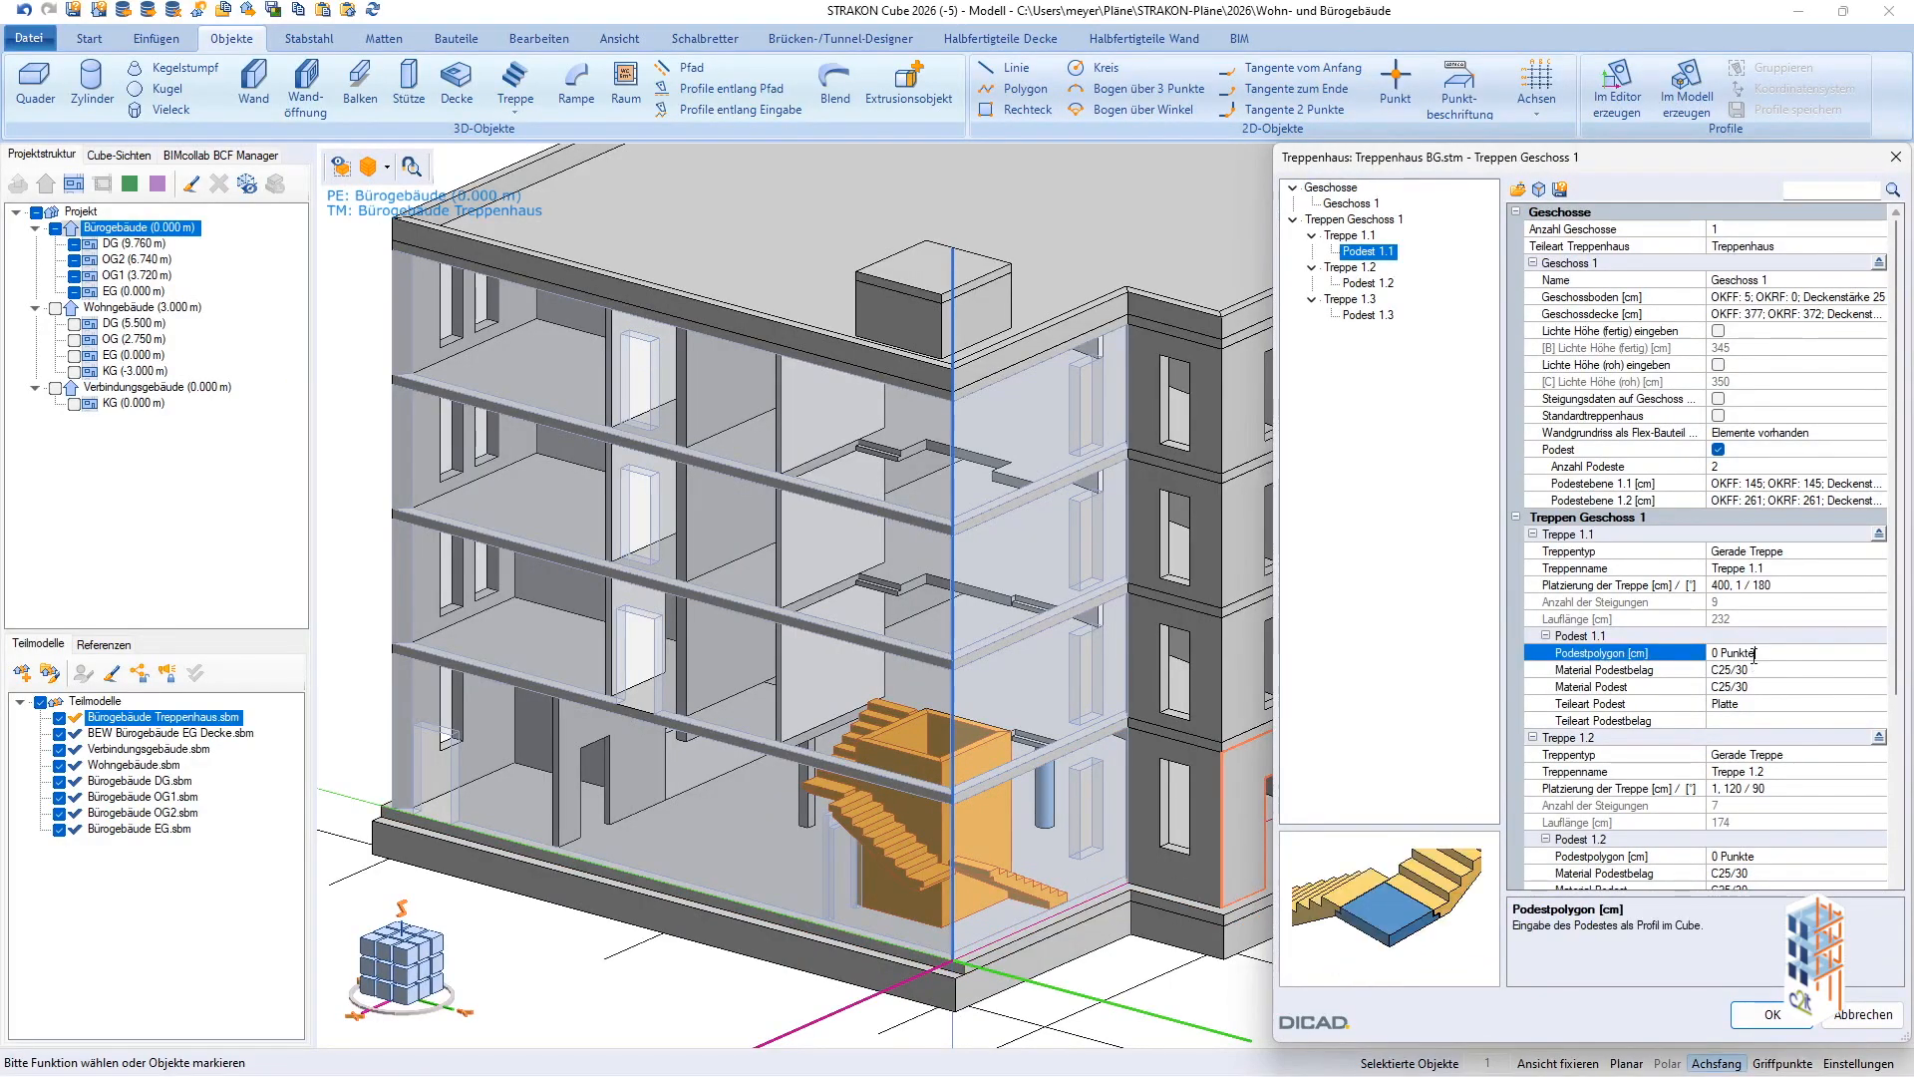
{"action": "left_click", "coordinate": [1754, 654]}
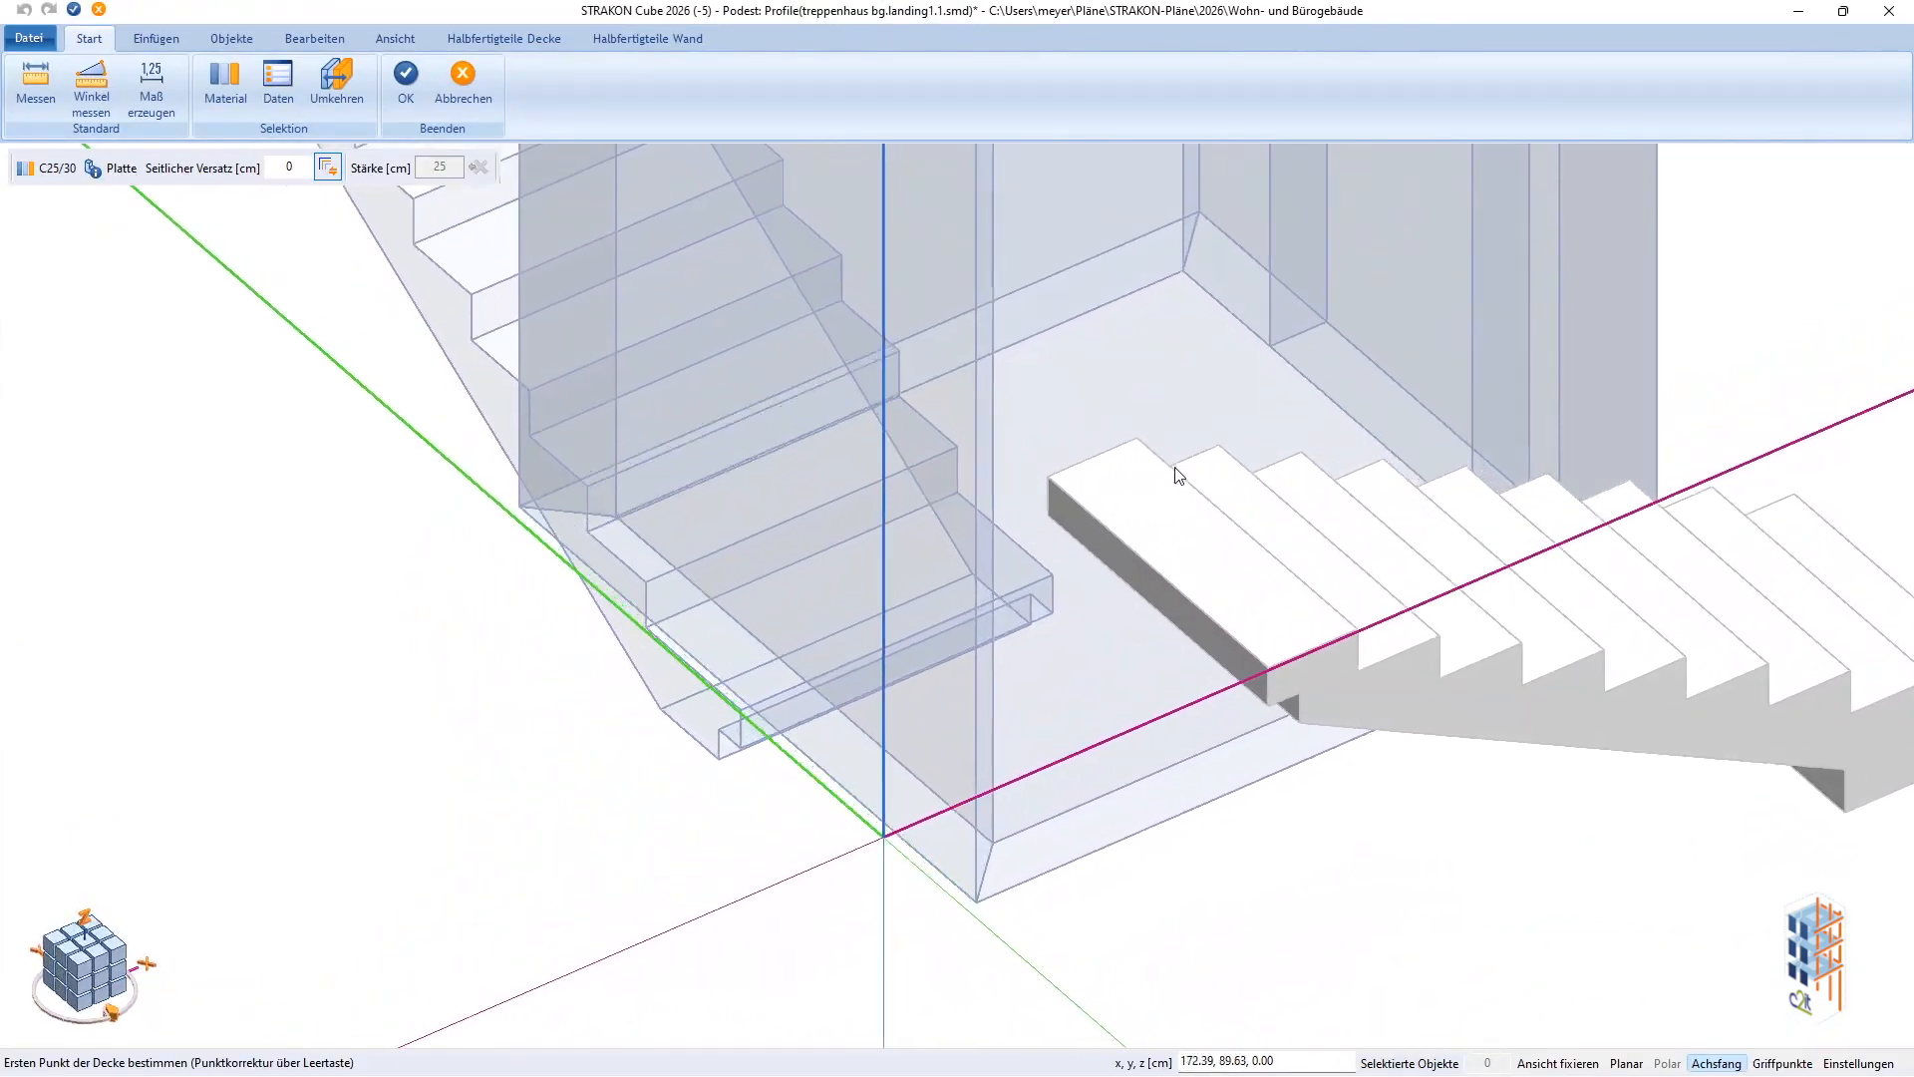
{"action": "left_click", "coordinate": [1131, 436]}
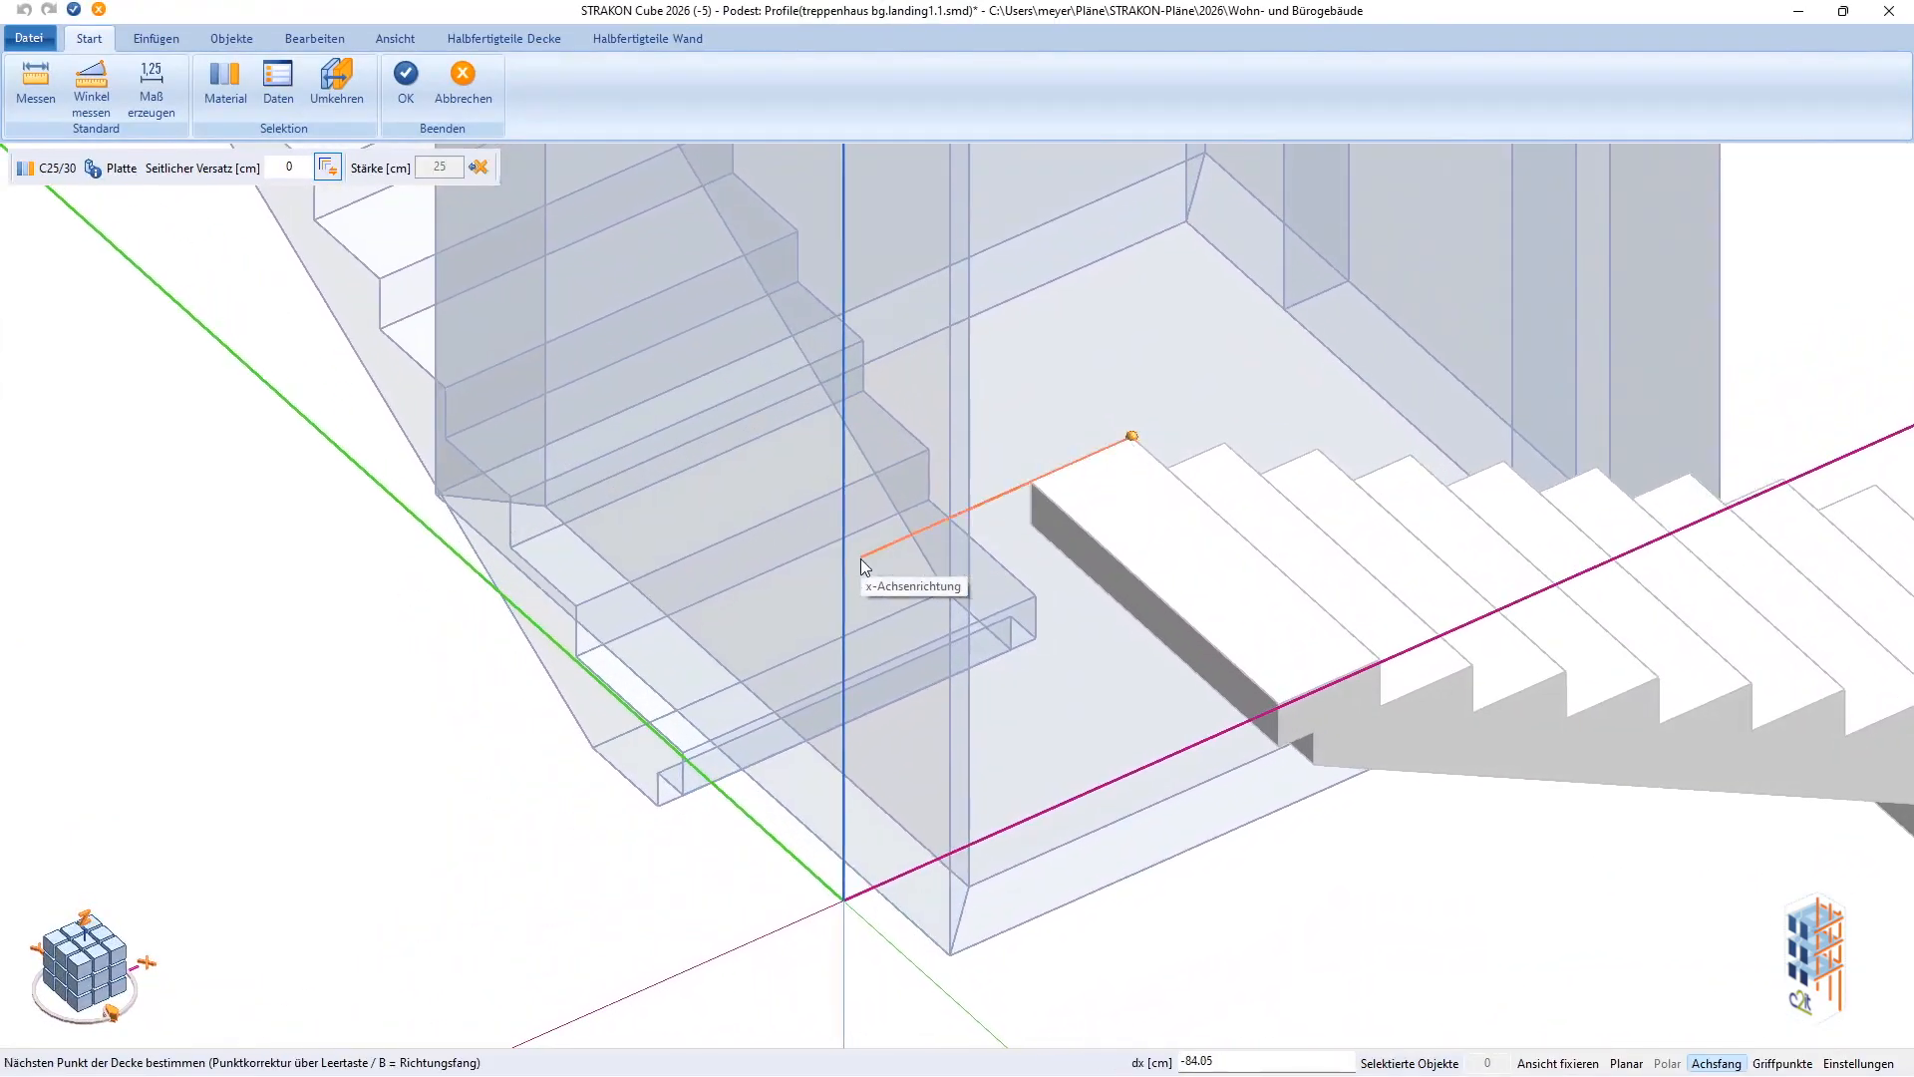
{"action": "key", "text": "b"}
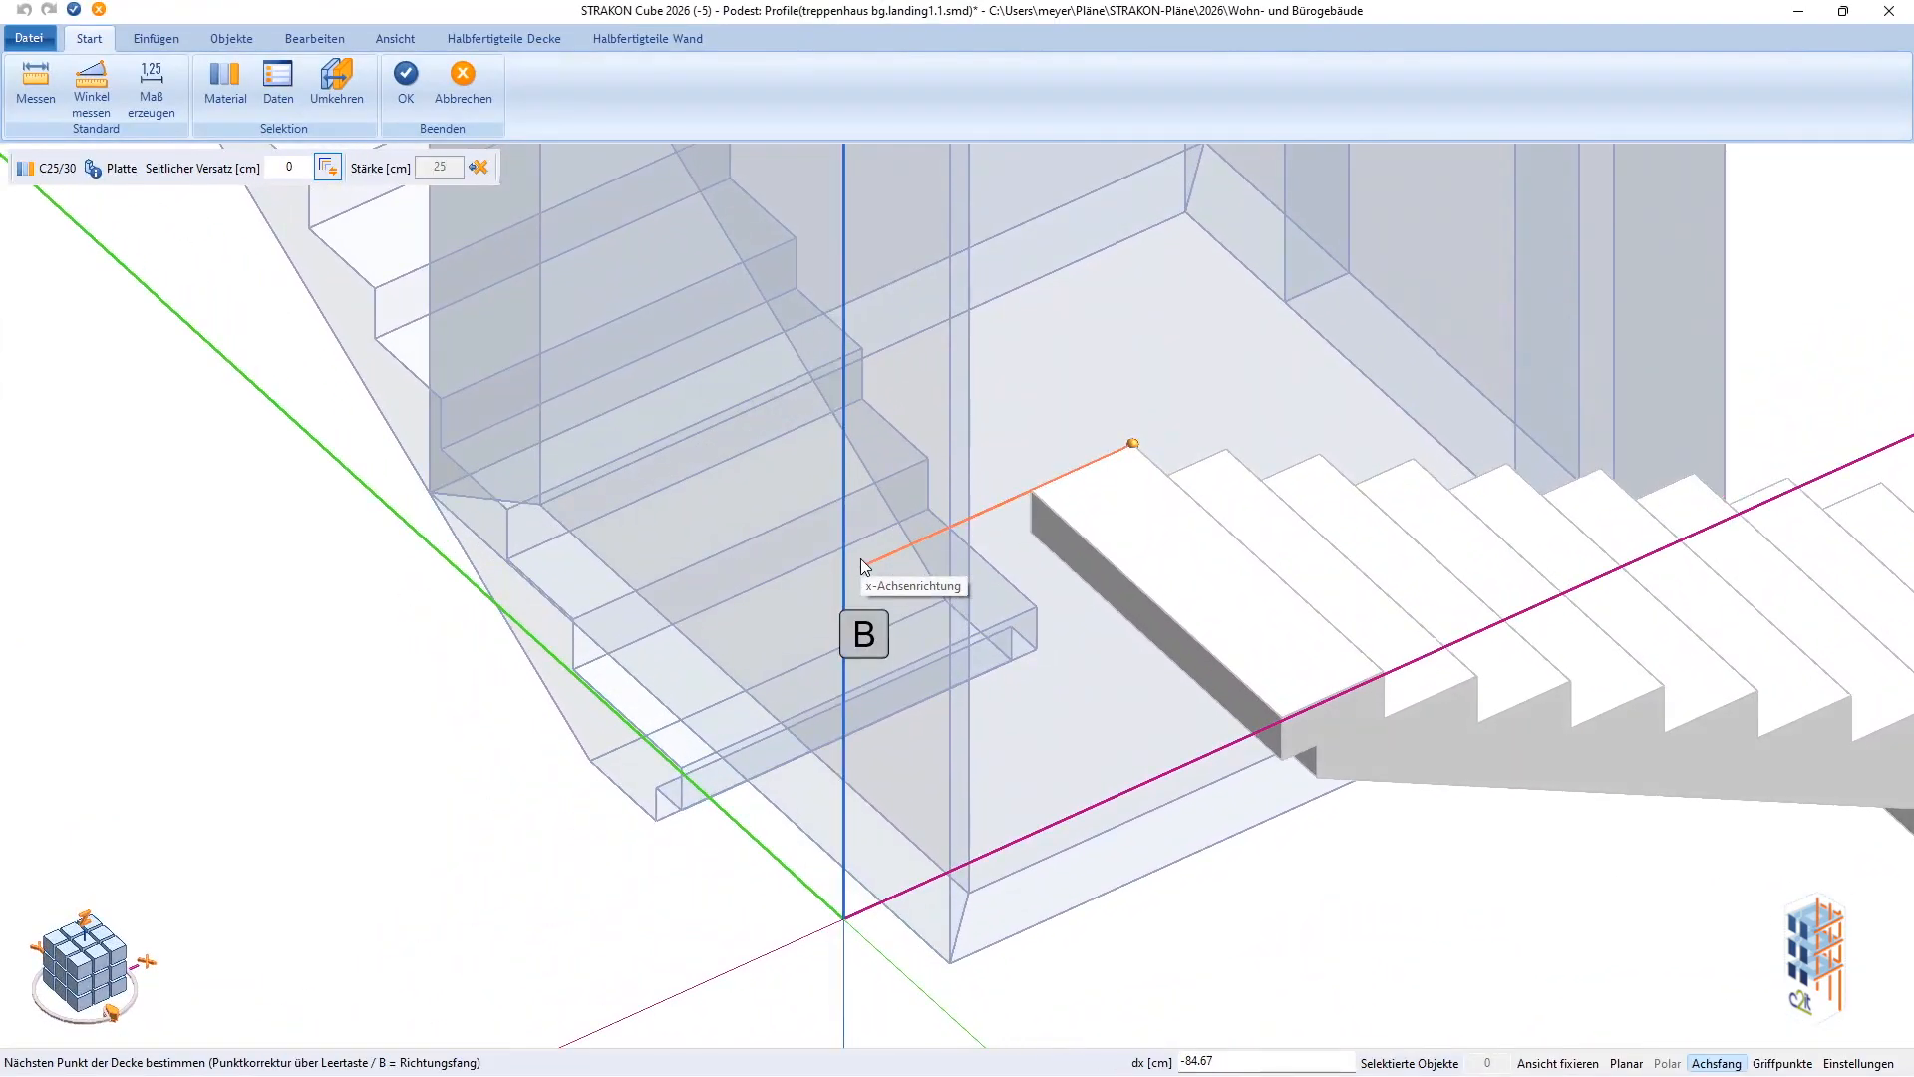
{"action": "left_click", "coordinate": [576, 672]}
{"action": "key", "text": "b"}
{"action": "left_click", "coordinate": [1384, 672]}
{"action": "left_click", "coordinate": [1379, 670]}
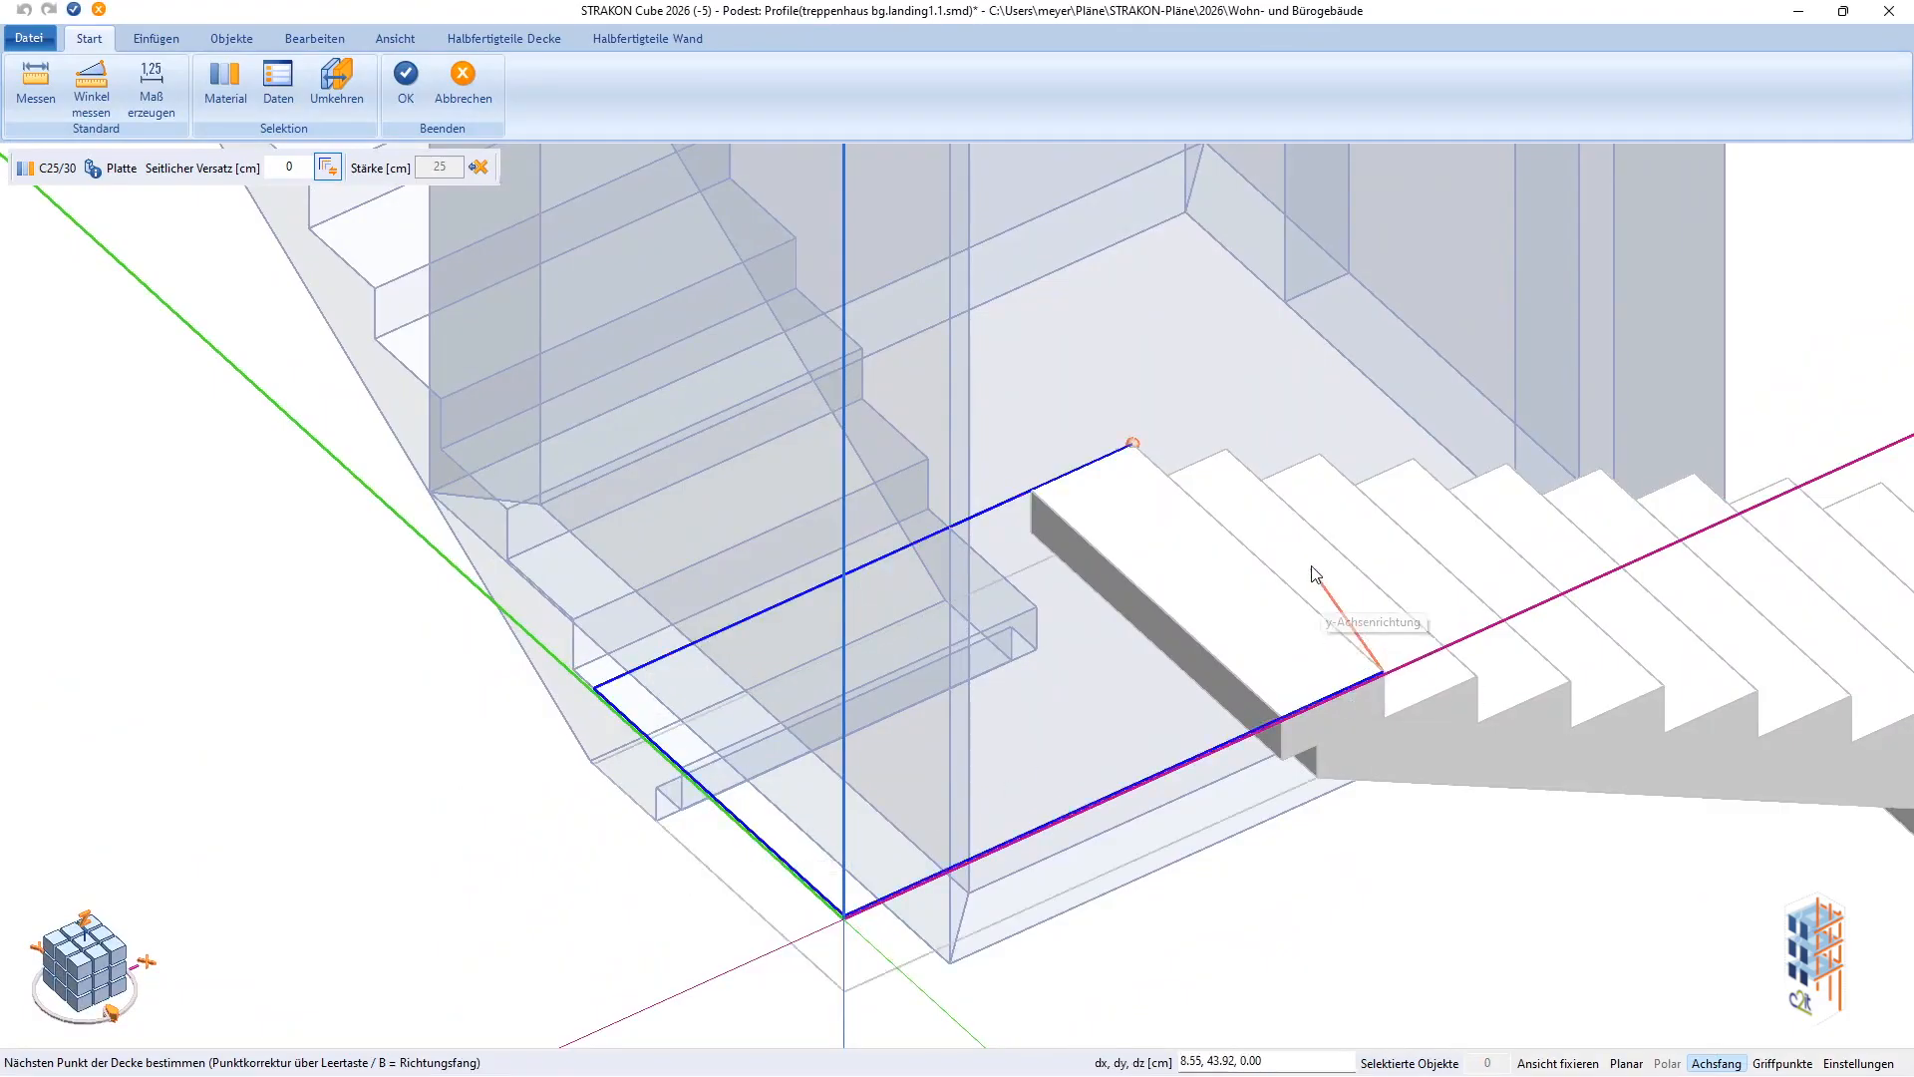
{"action": "left_click", "coordinate": [405, 80]}
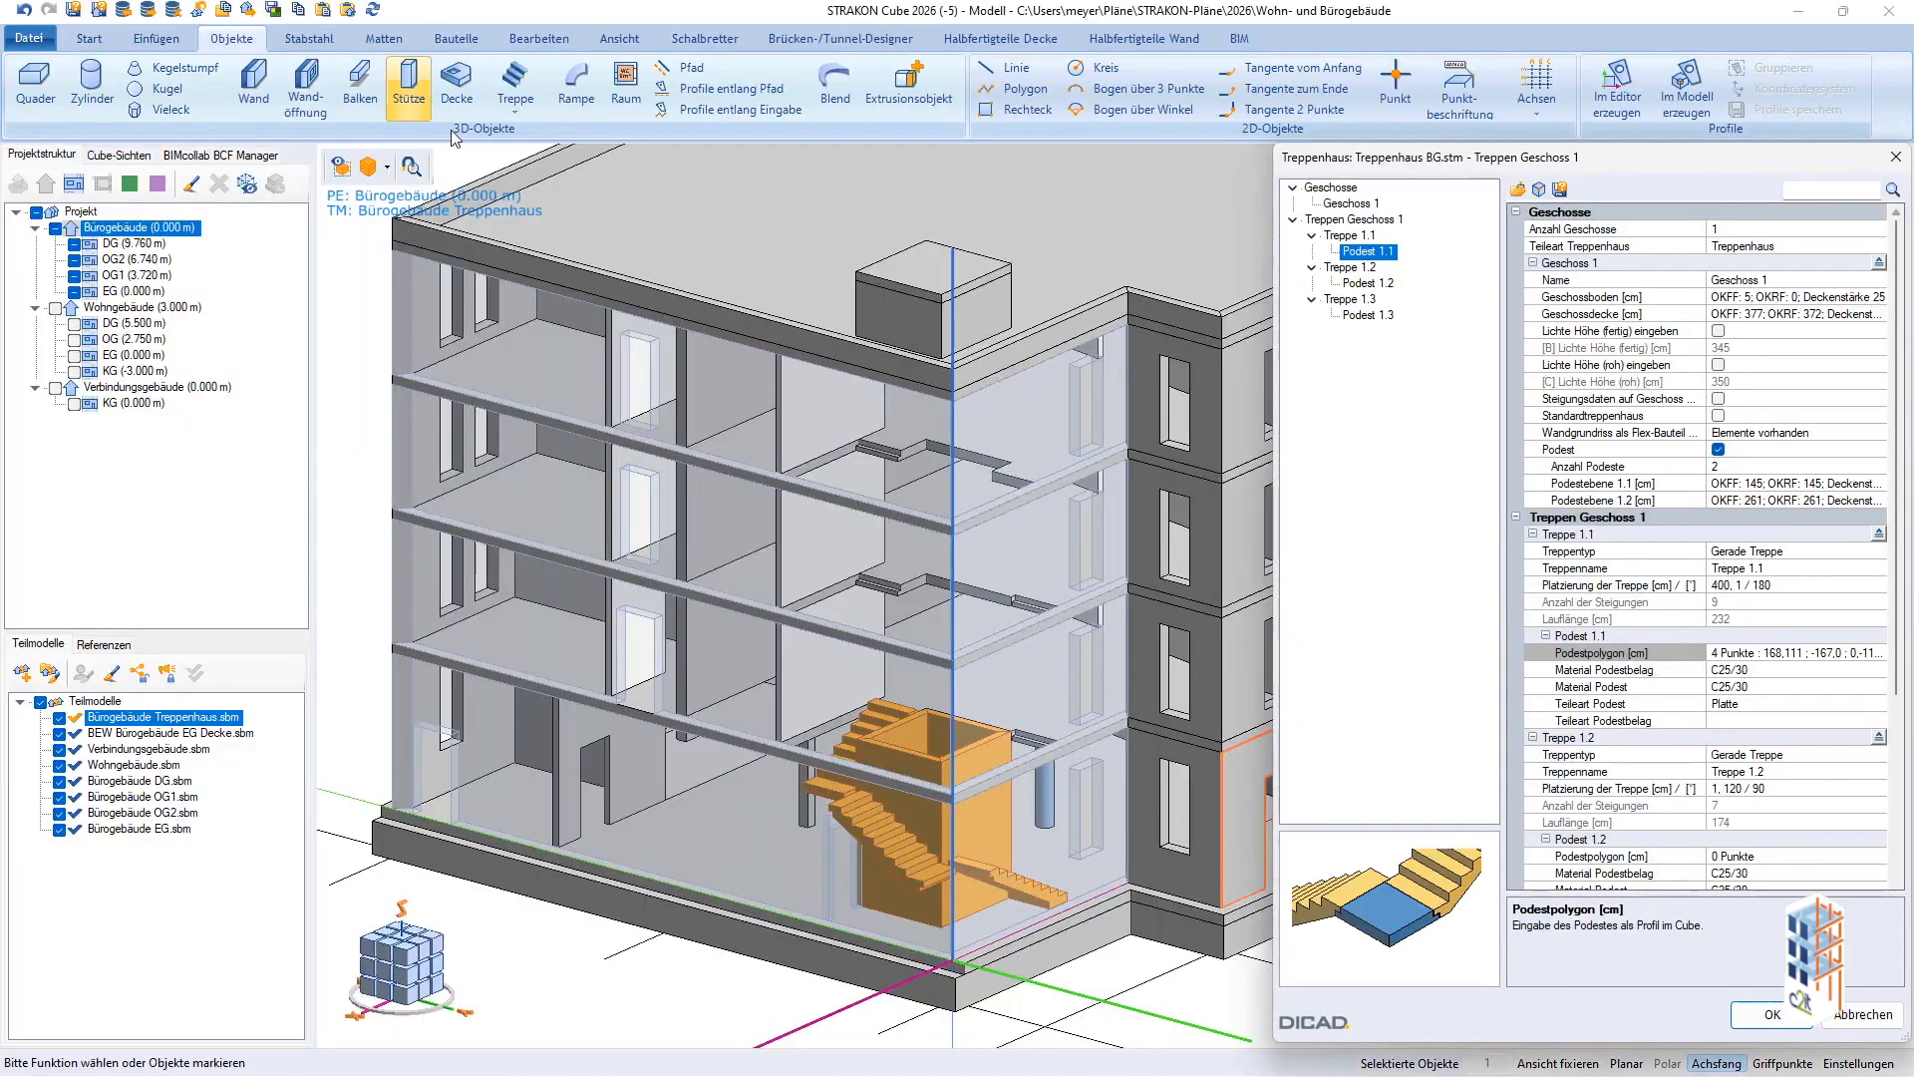
Draw Podest 1.2 as a four-point polygon about 157 cm long from the second flight's upper edge and confirm the profile.
{"action": "left_click", "coordinate": [1740, 857]}
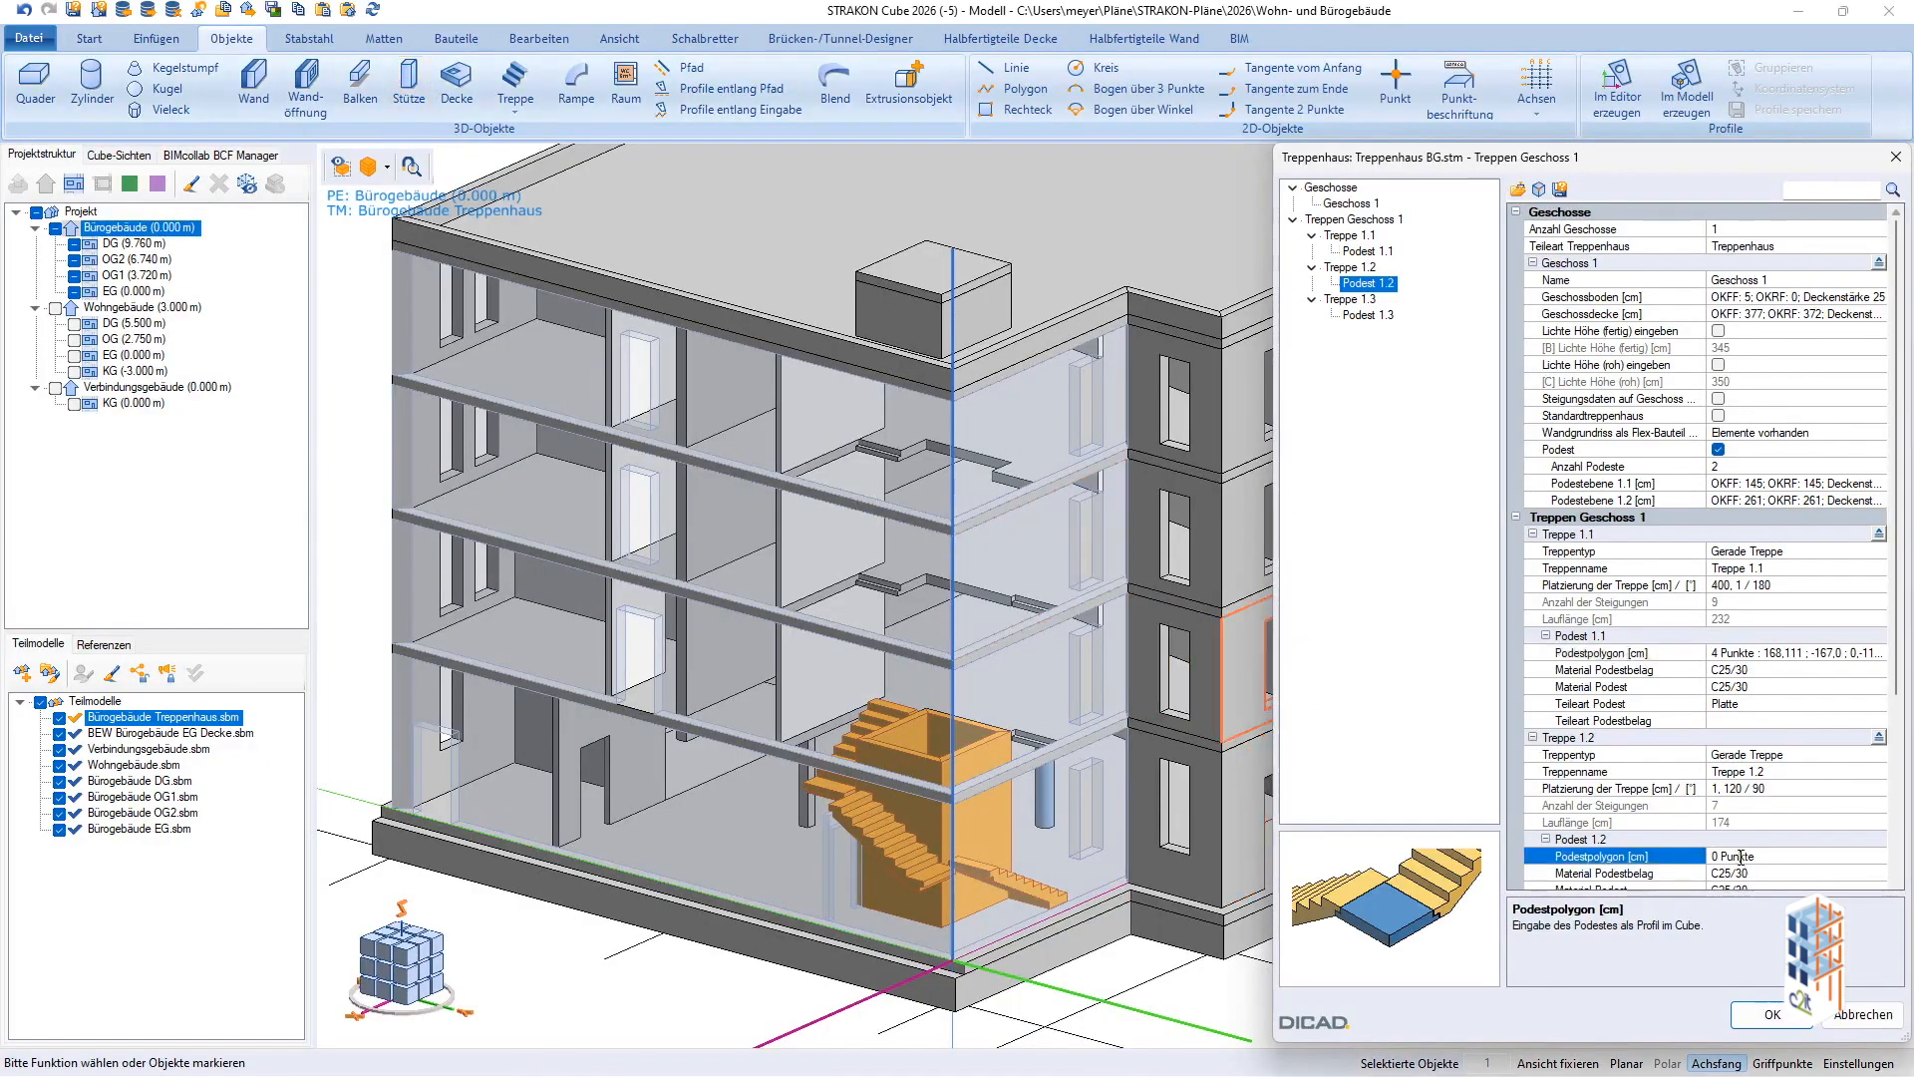
{"action": "left_click", "coordinate": [1734, 855]}
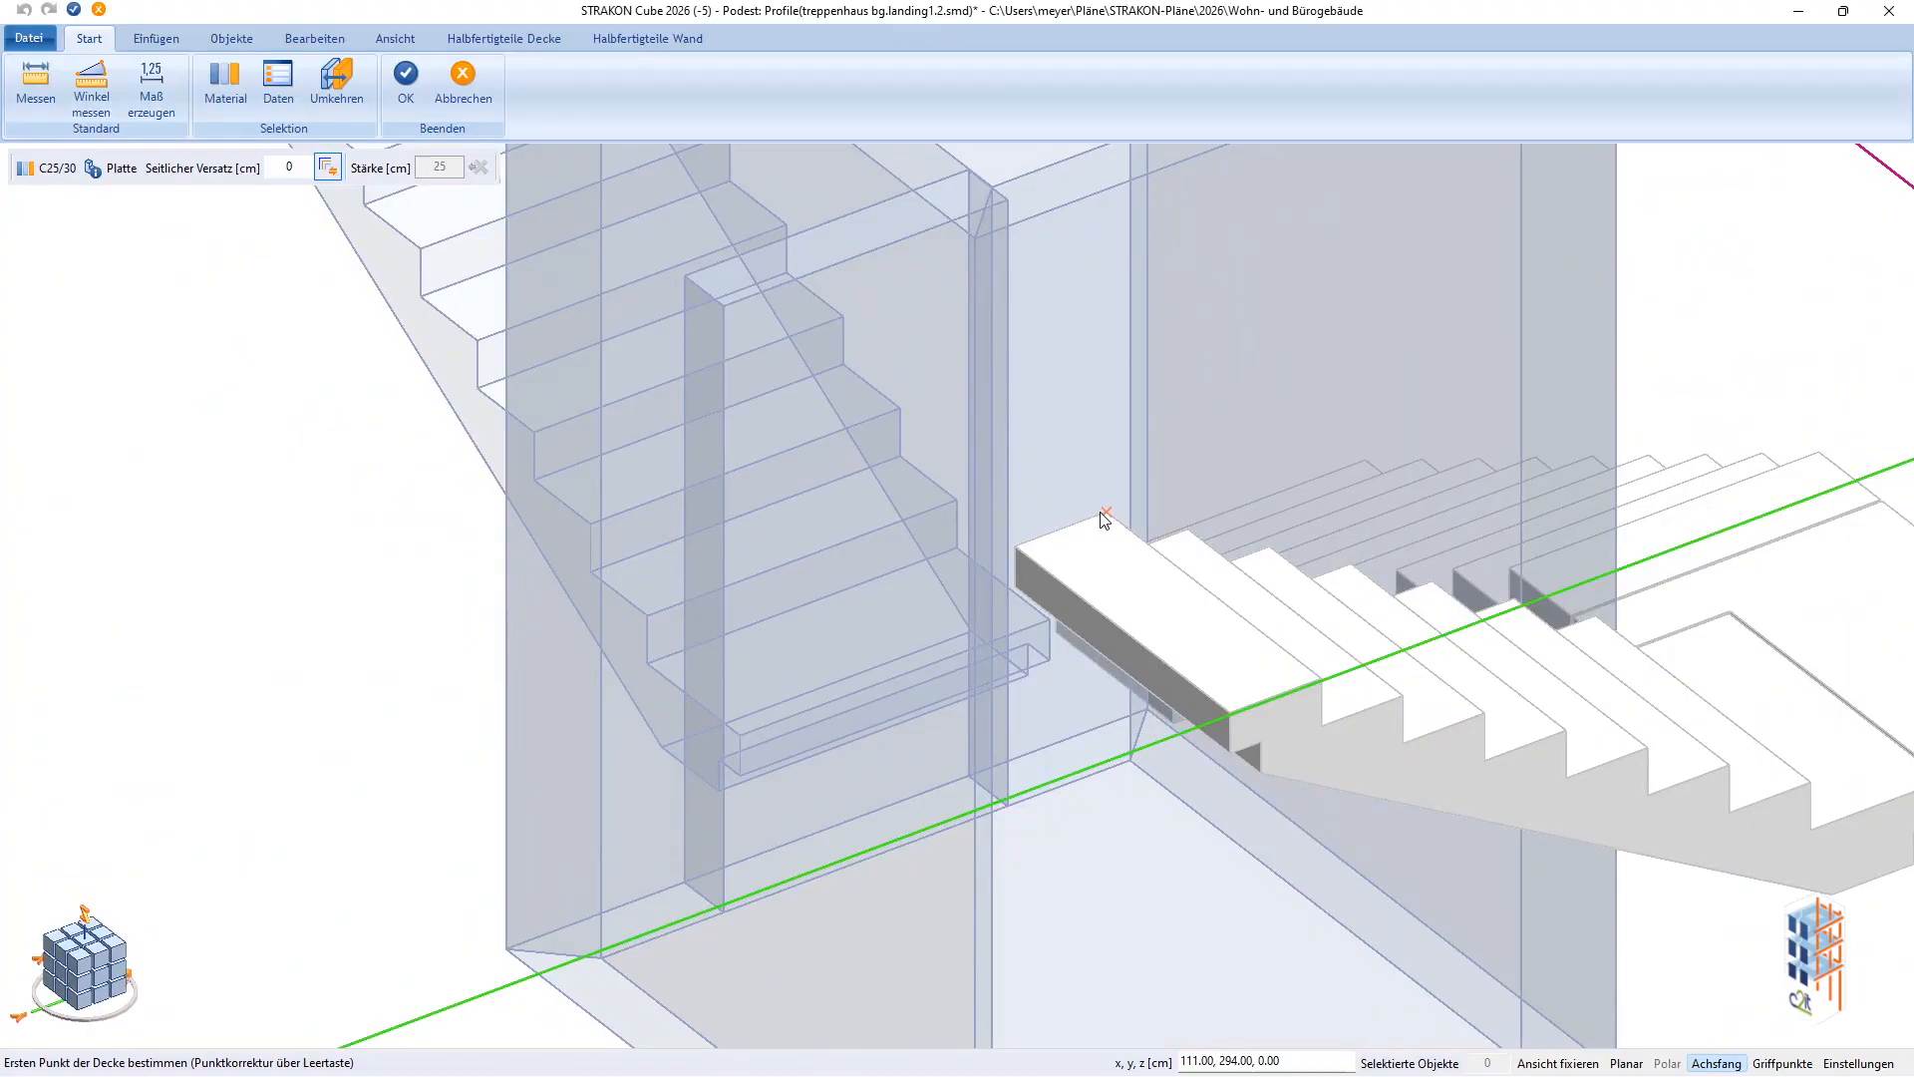
{"action": "left_click", "coordinate": [1105, 518]}
{"action": "key", "text": "b"}
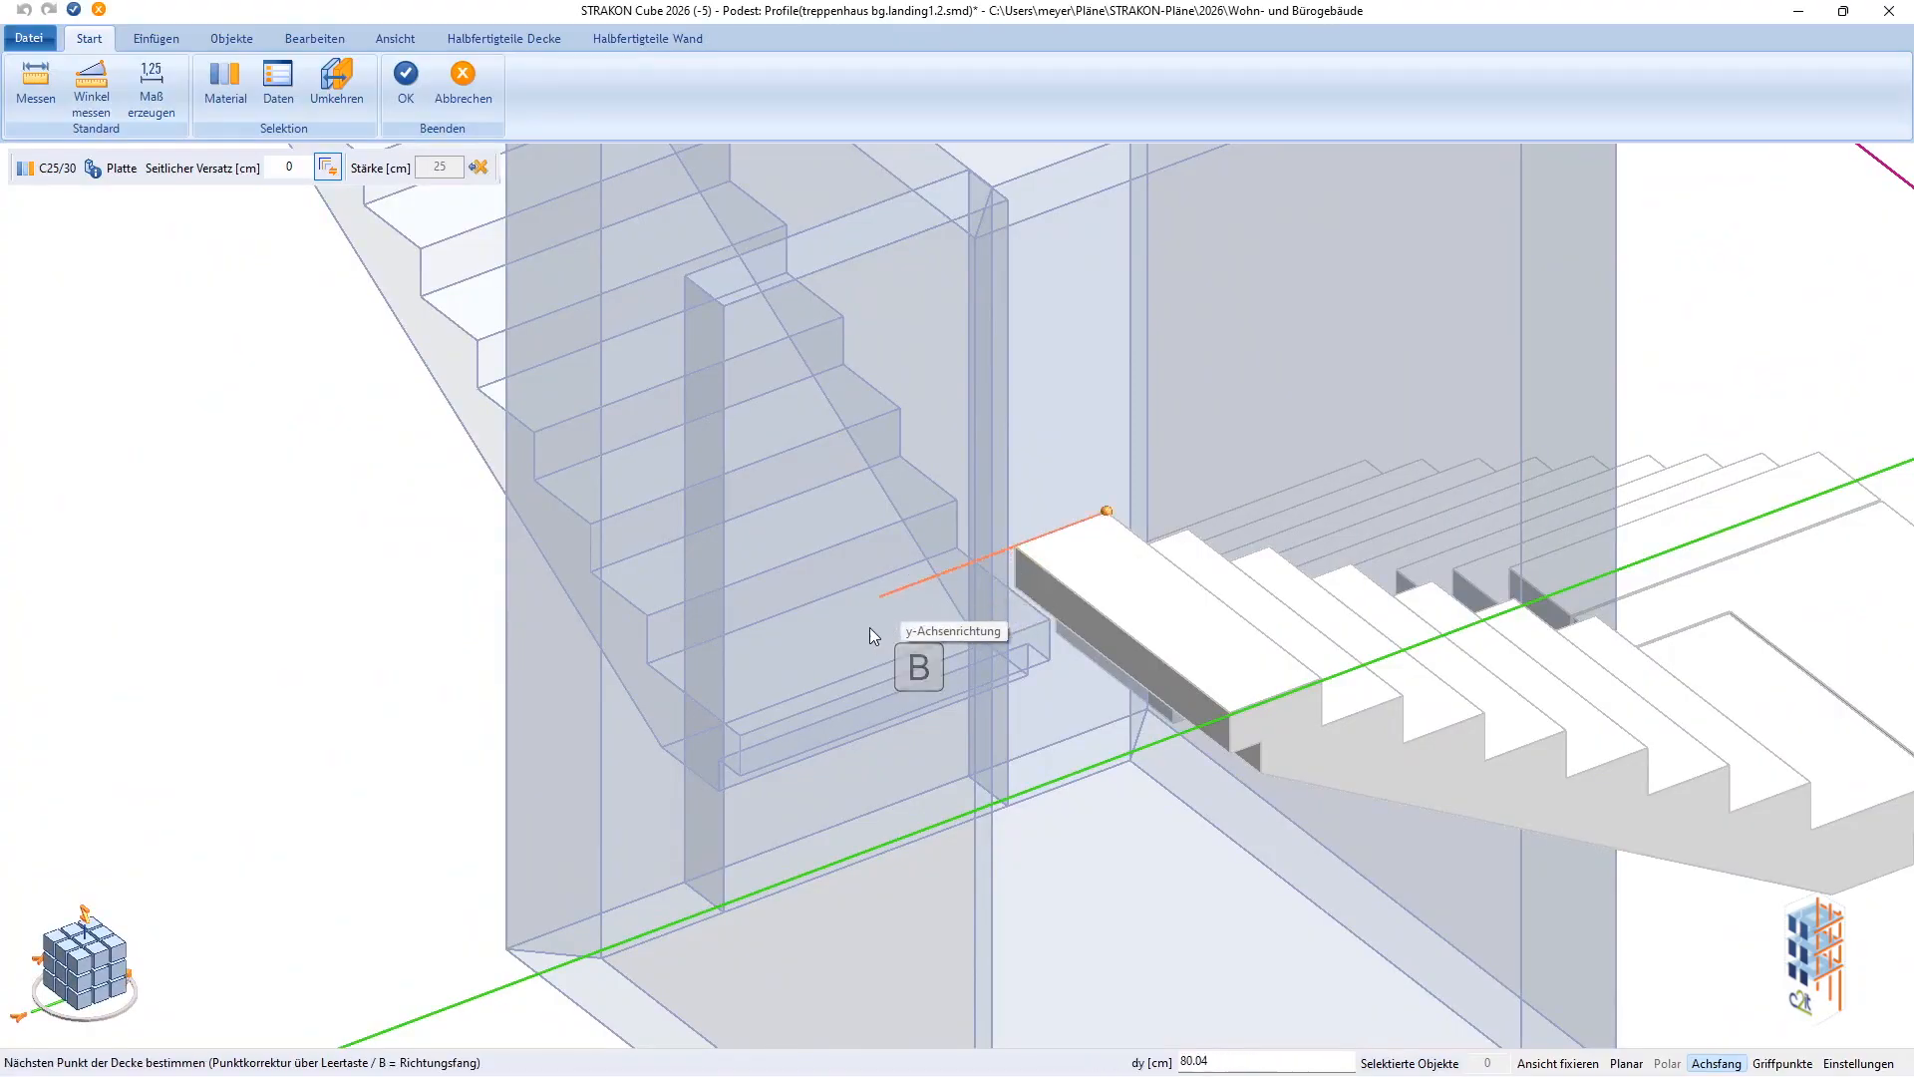
{"action": "left_click", "coordinate": [648, 670]}
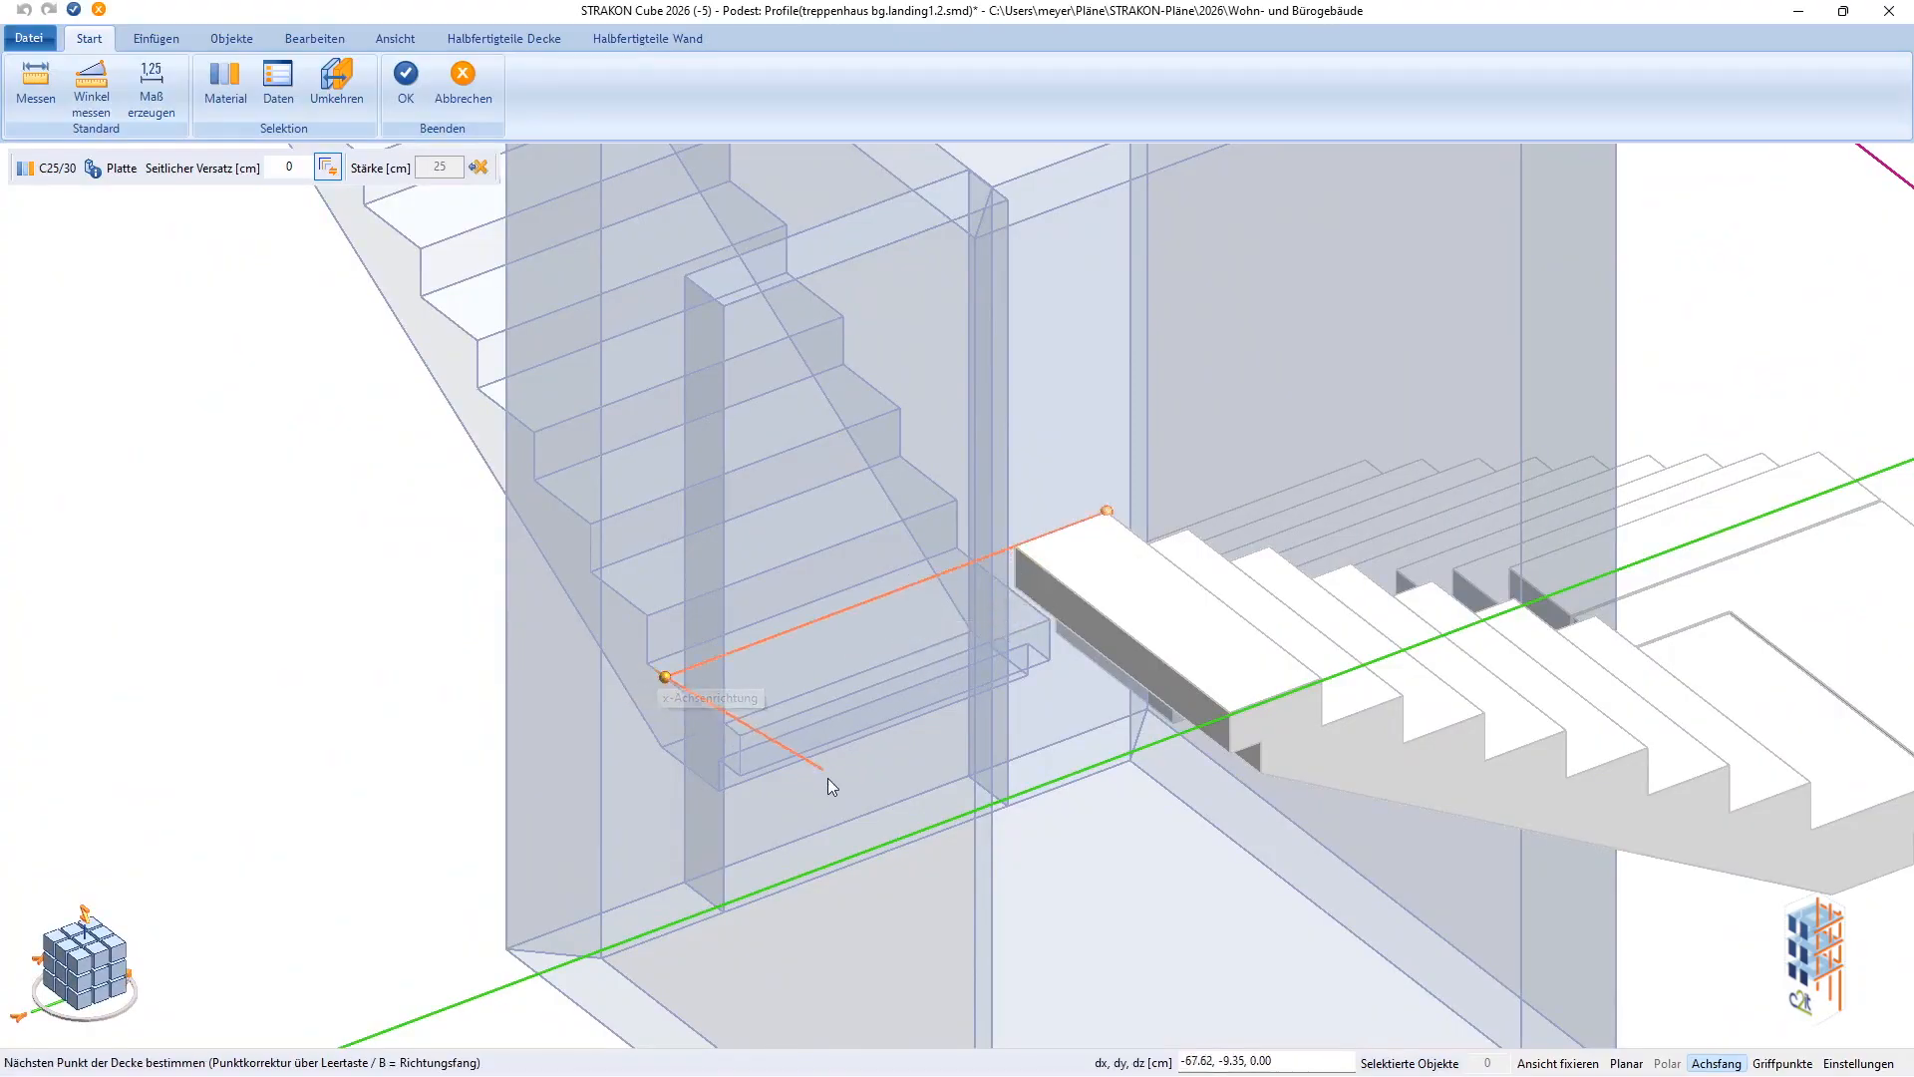
{"action": "key", "text": "b"}
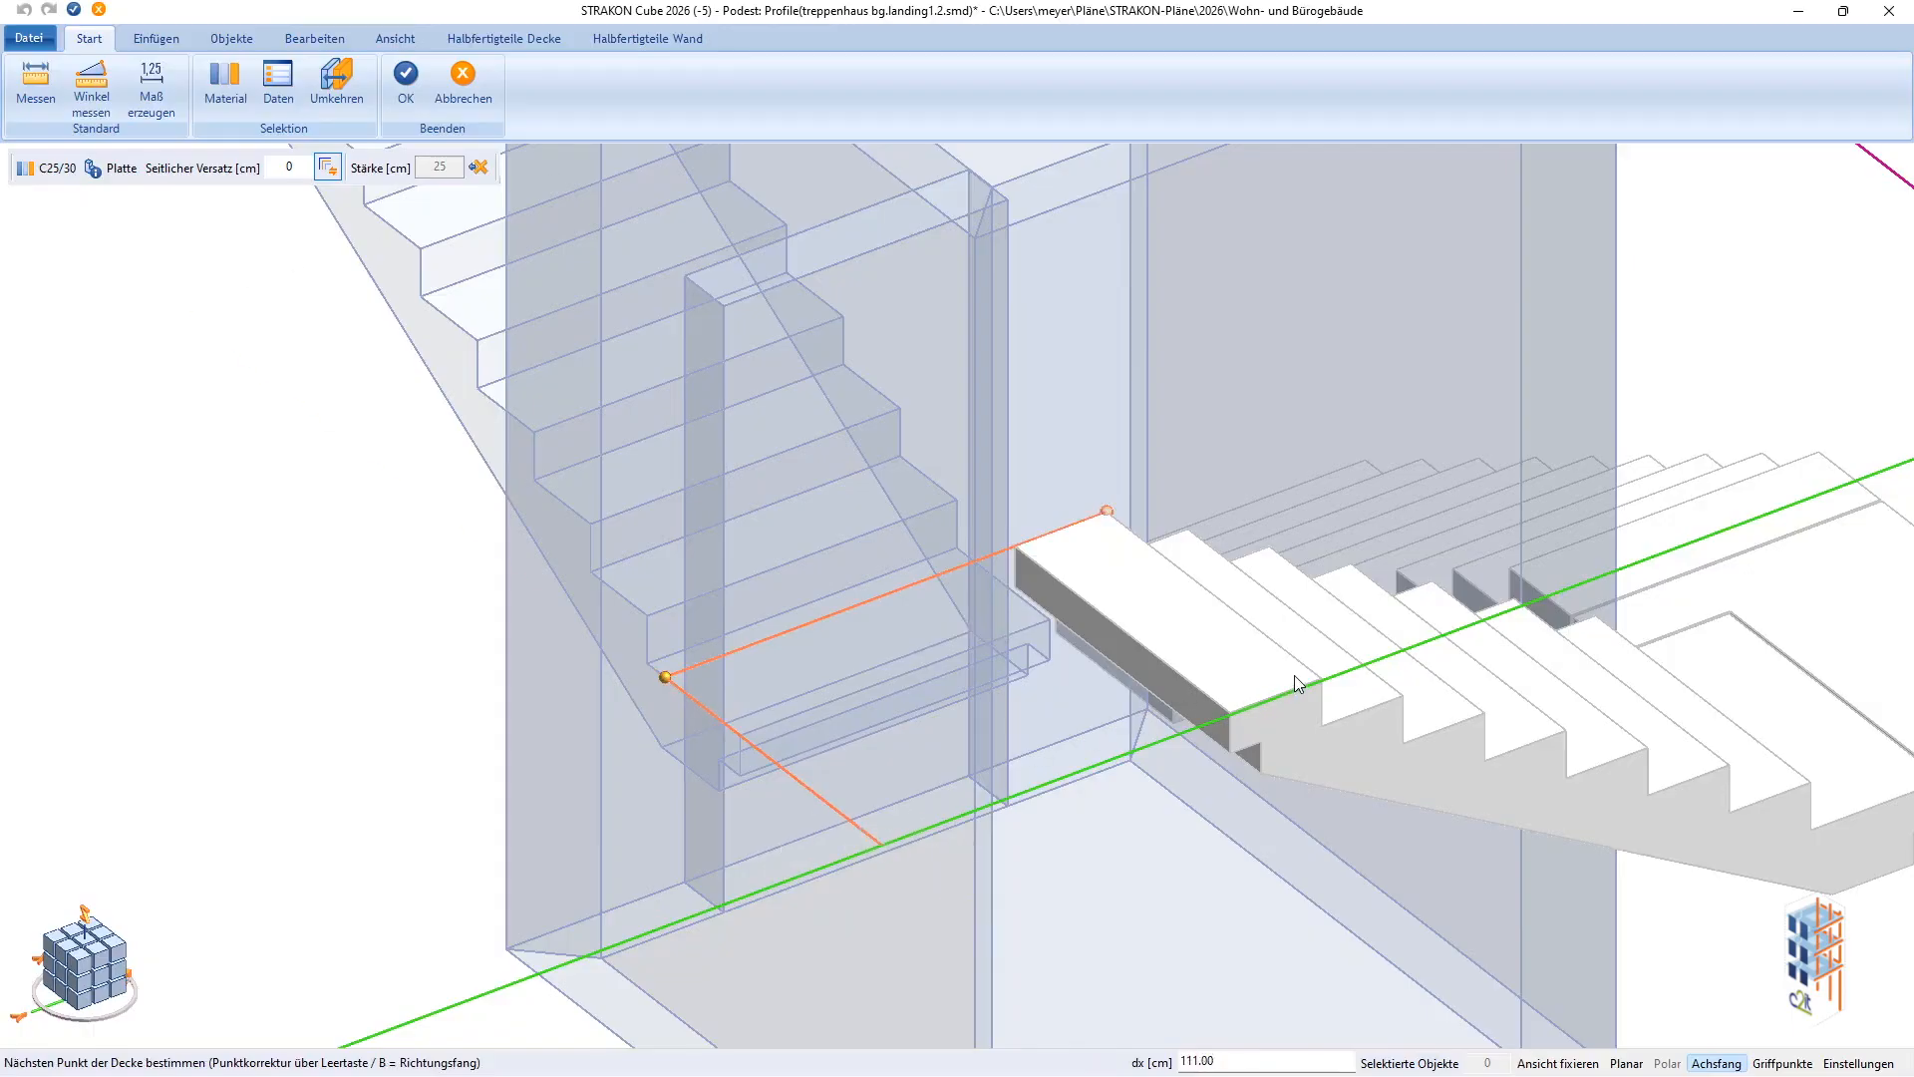
{"action": "left_click", "coordinate": [1323, 684]}
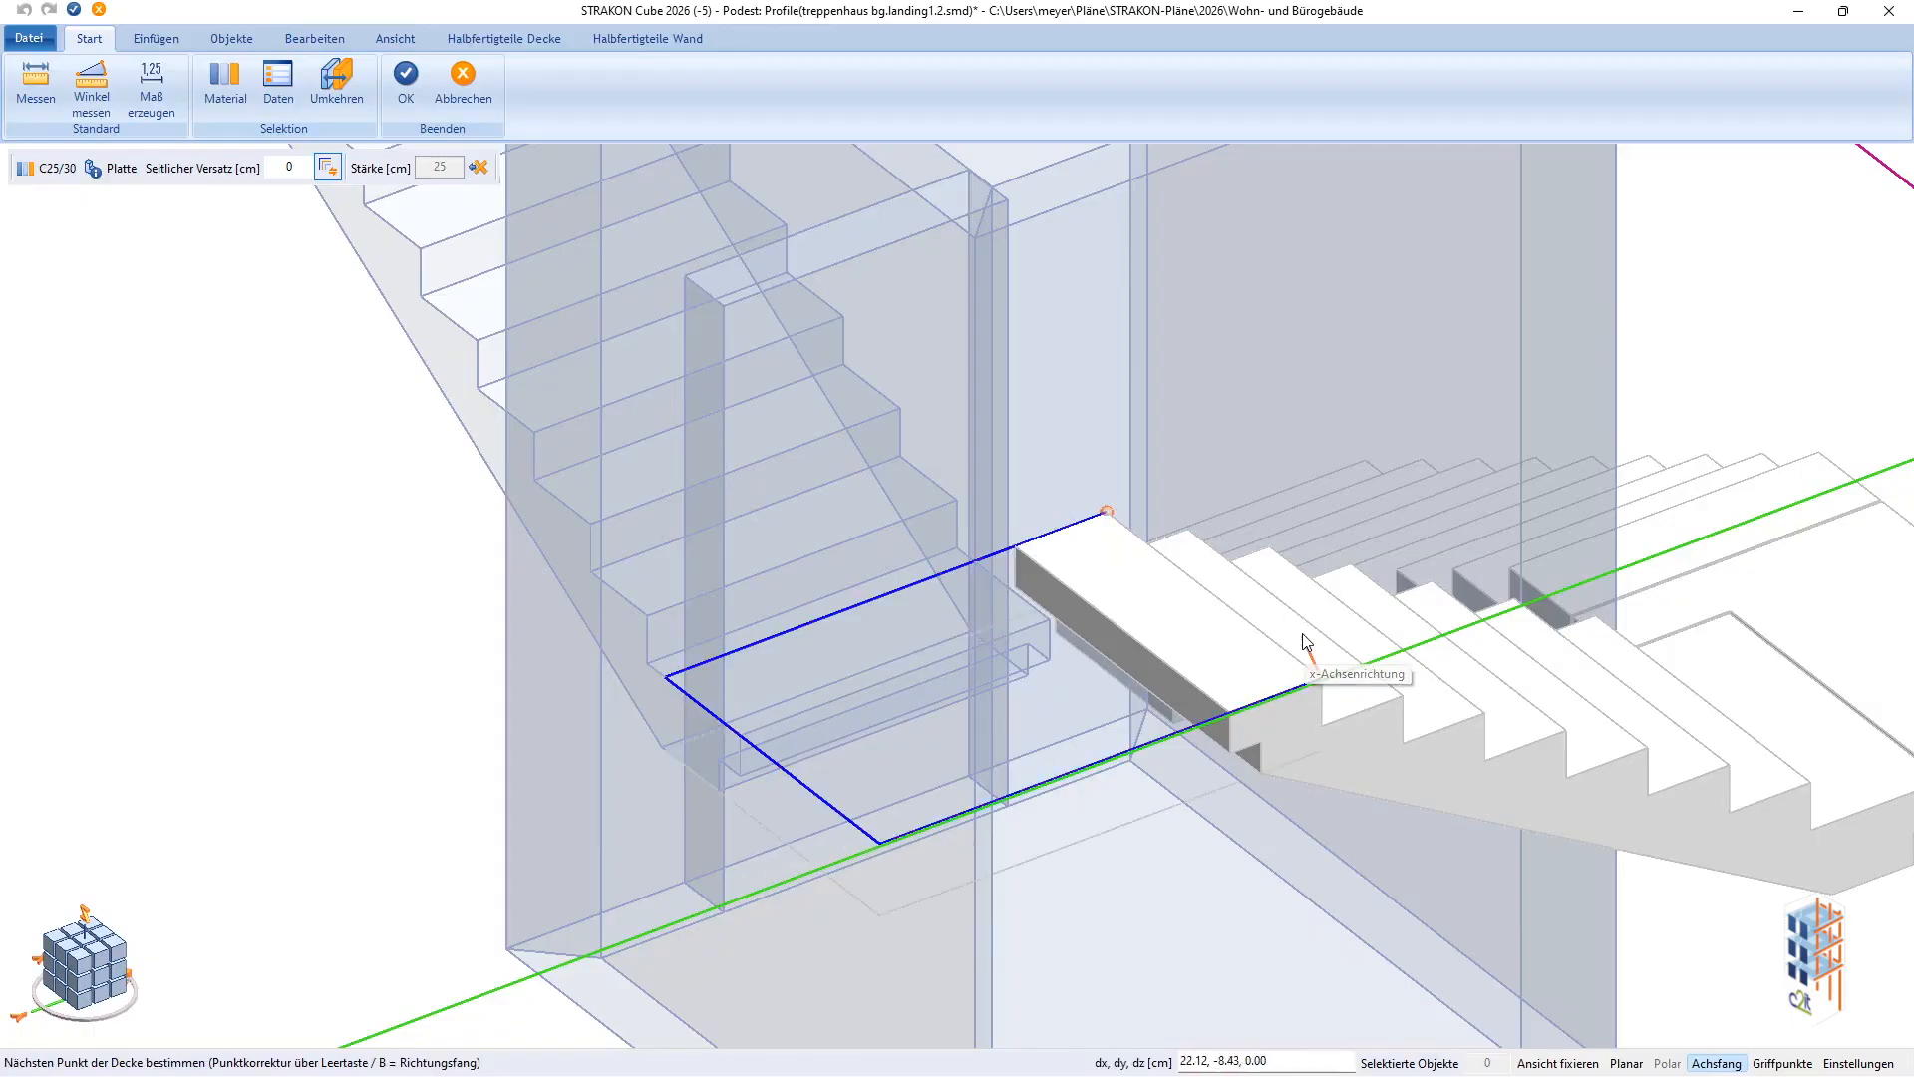
{"action": "left_click", "coordinate": [412, 107]}
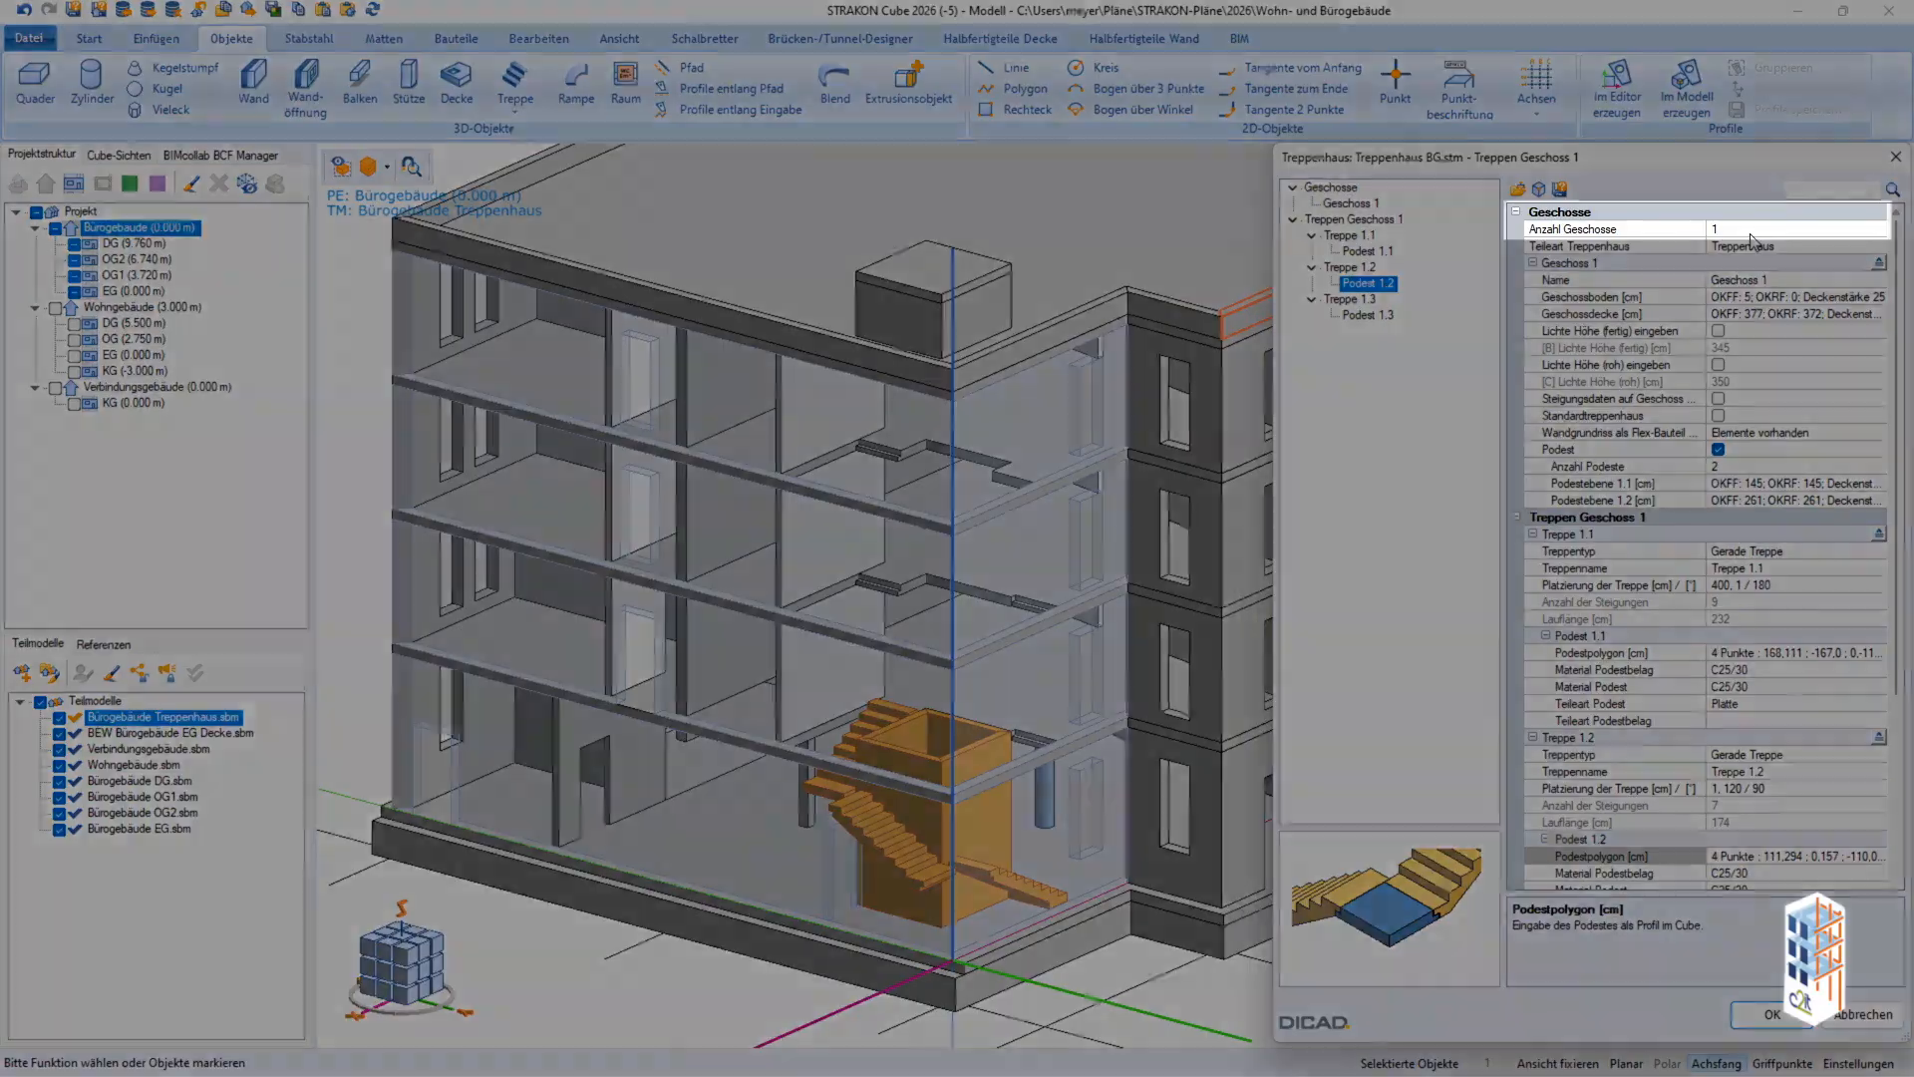
Set the number of storeys to 2 and the Niveau OKFF of Geschoss 2's Geschossdecke to 679 cm.
{"action": "left_click", "coordinate": [1752, 230]}
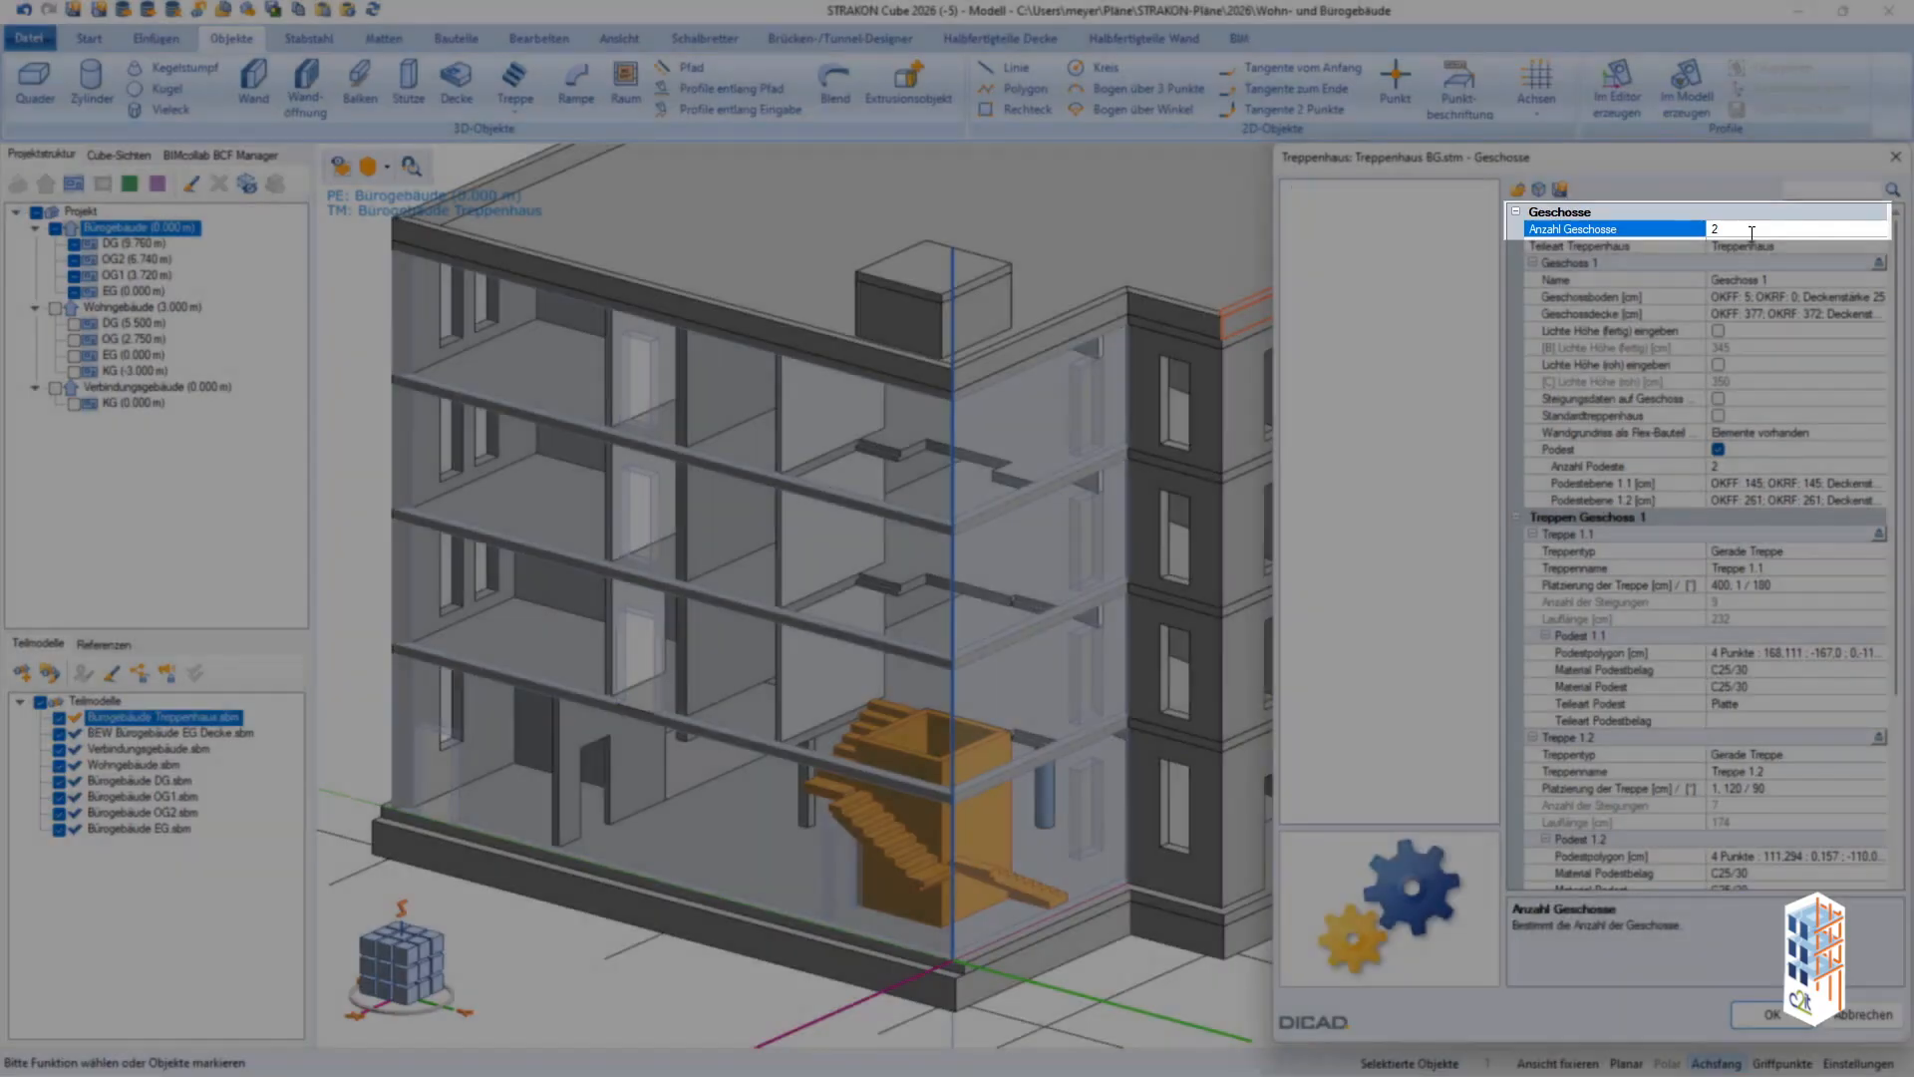
{"action": "key", "text": "Return"}
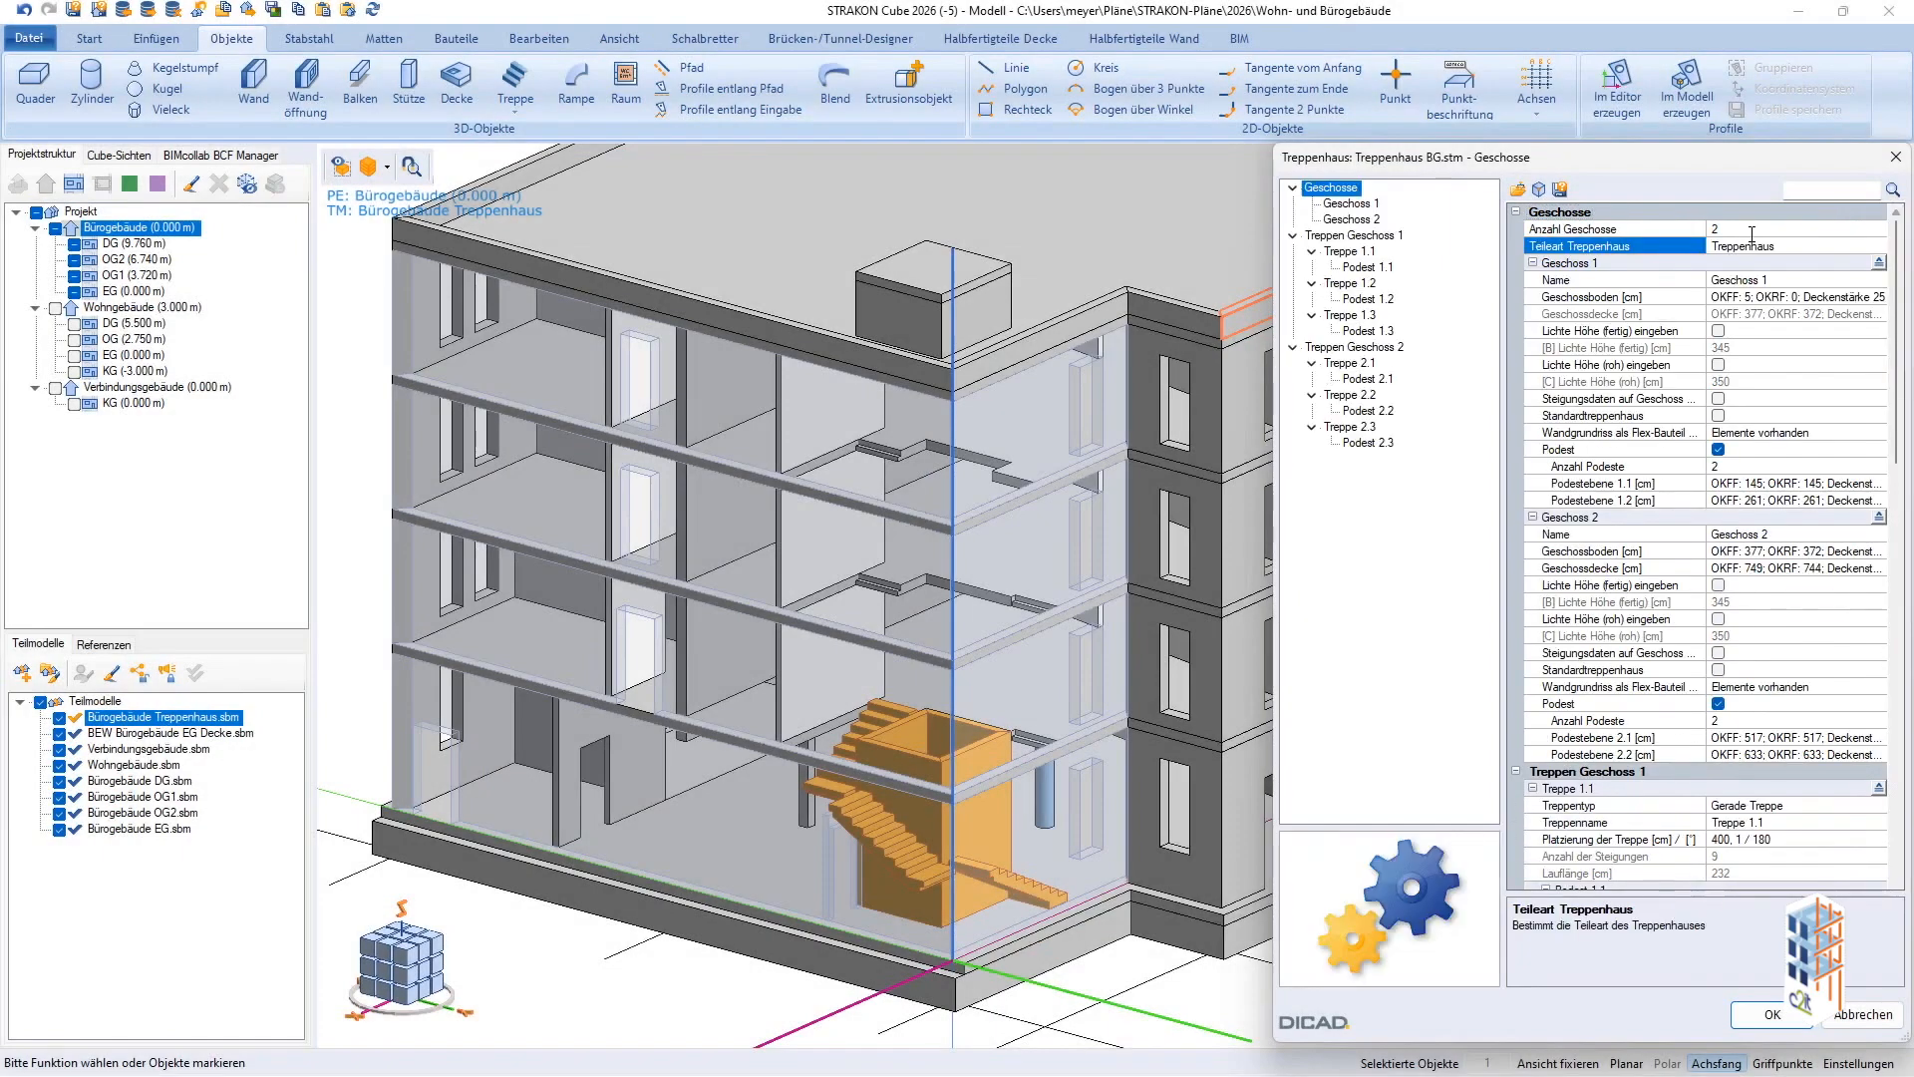
{"action": "double_click", "coordinate": [1780, 567]}
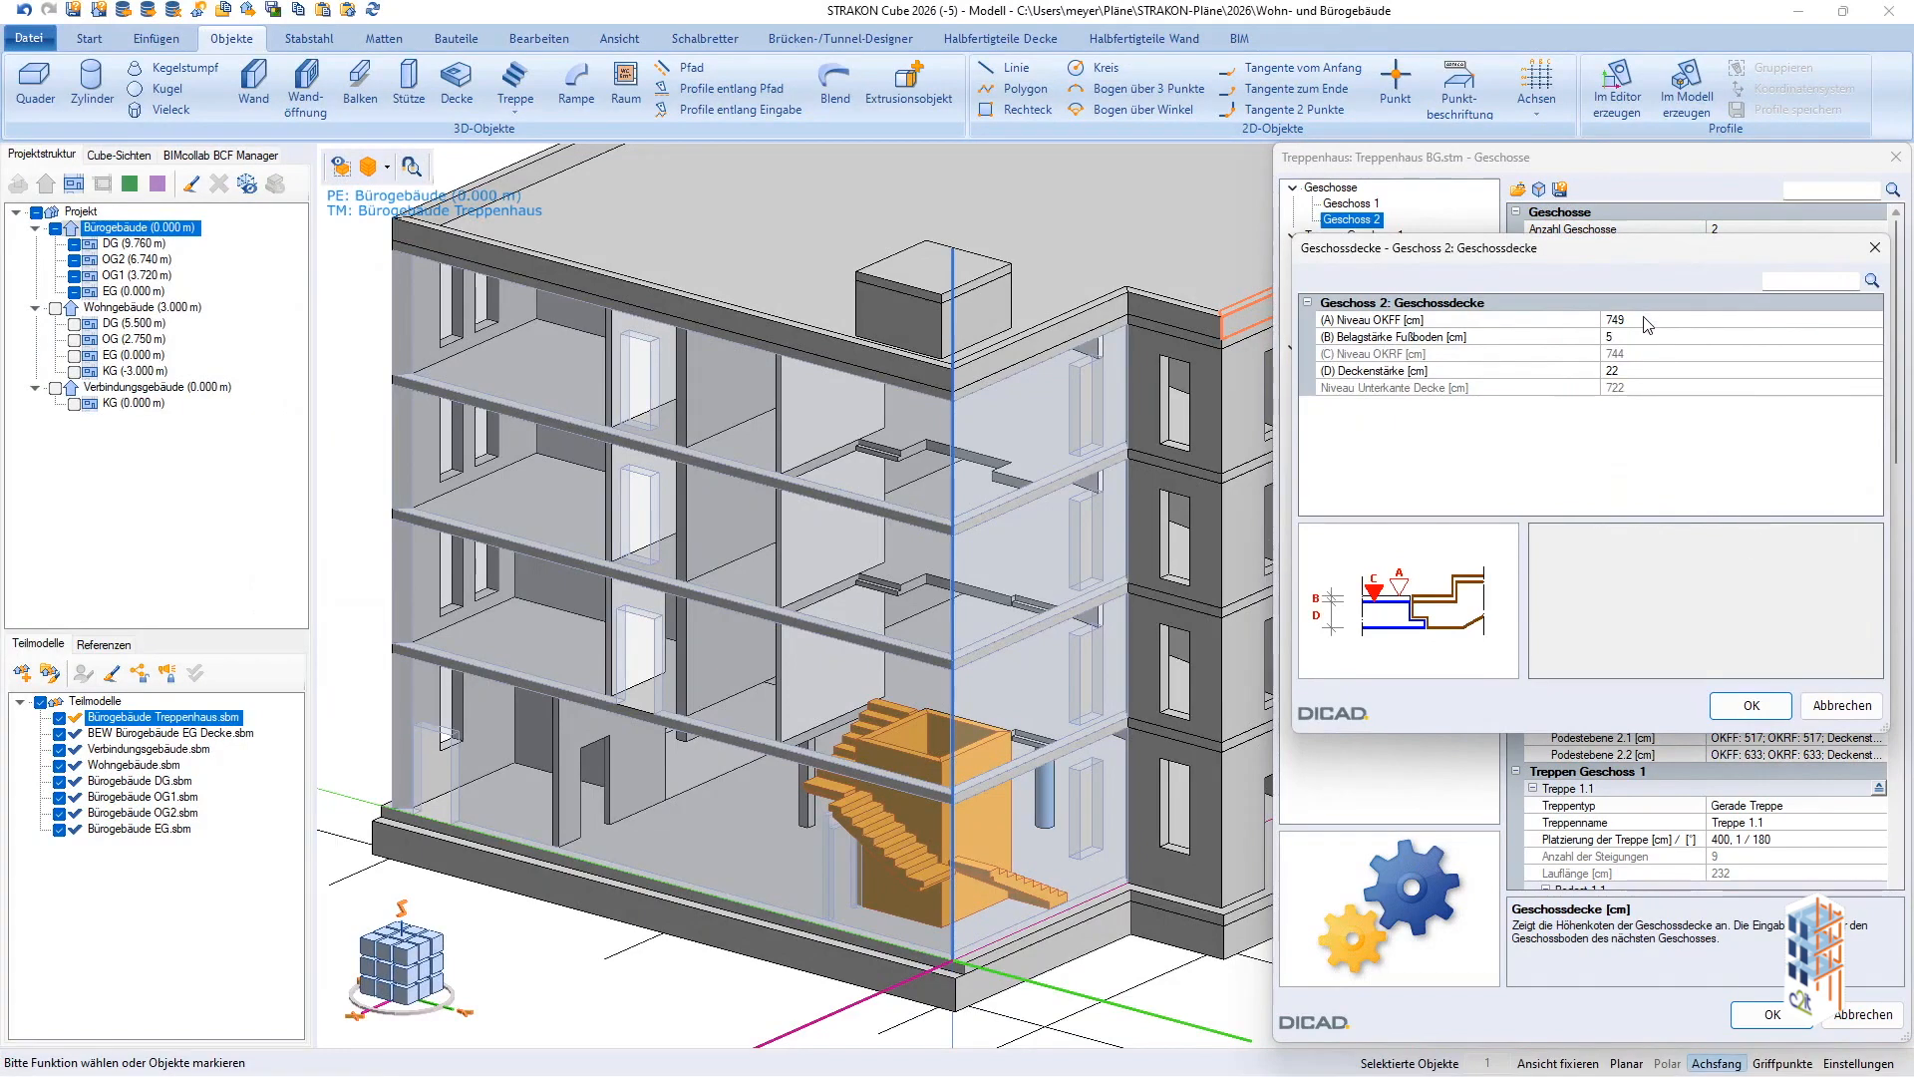
{"action": "left_click", "coordinate": [1646, 321]}
{"action": "type", "text": "679"}
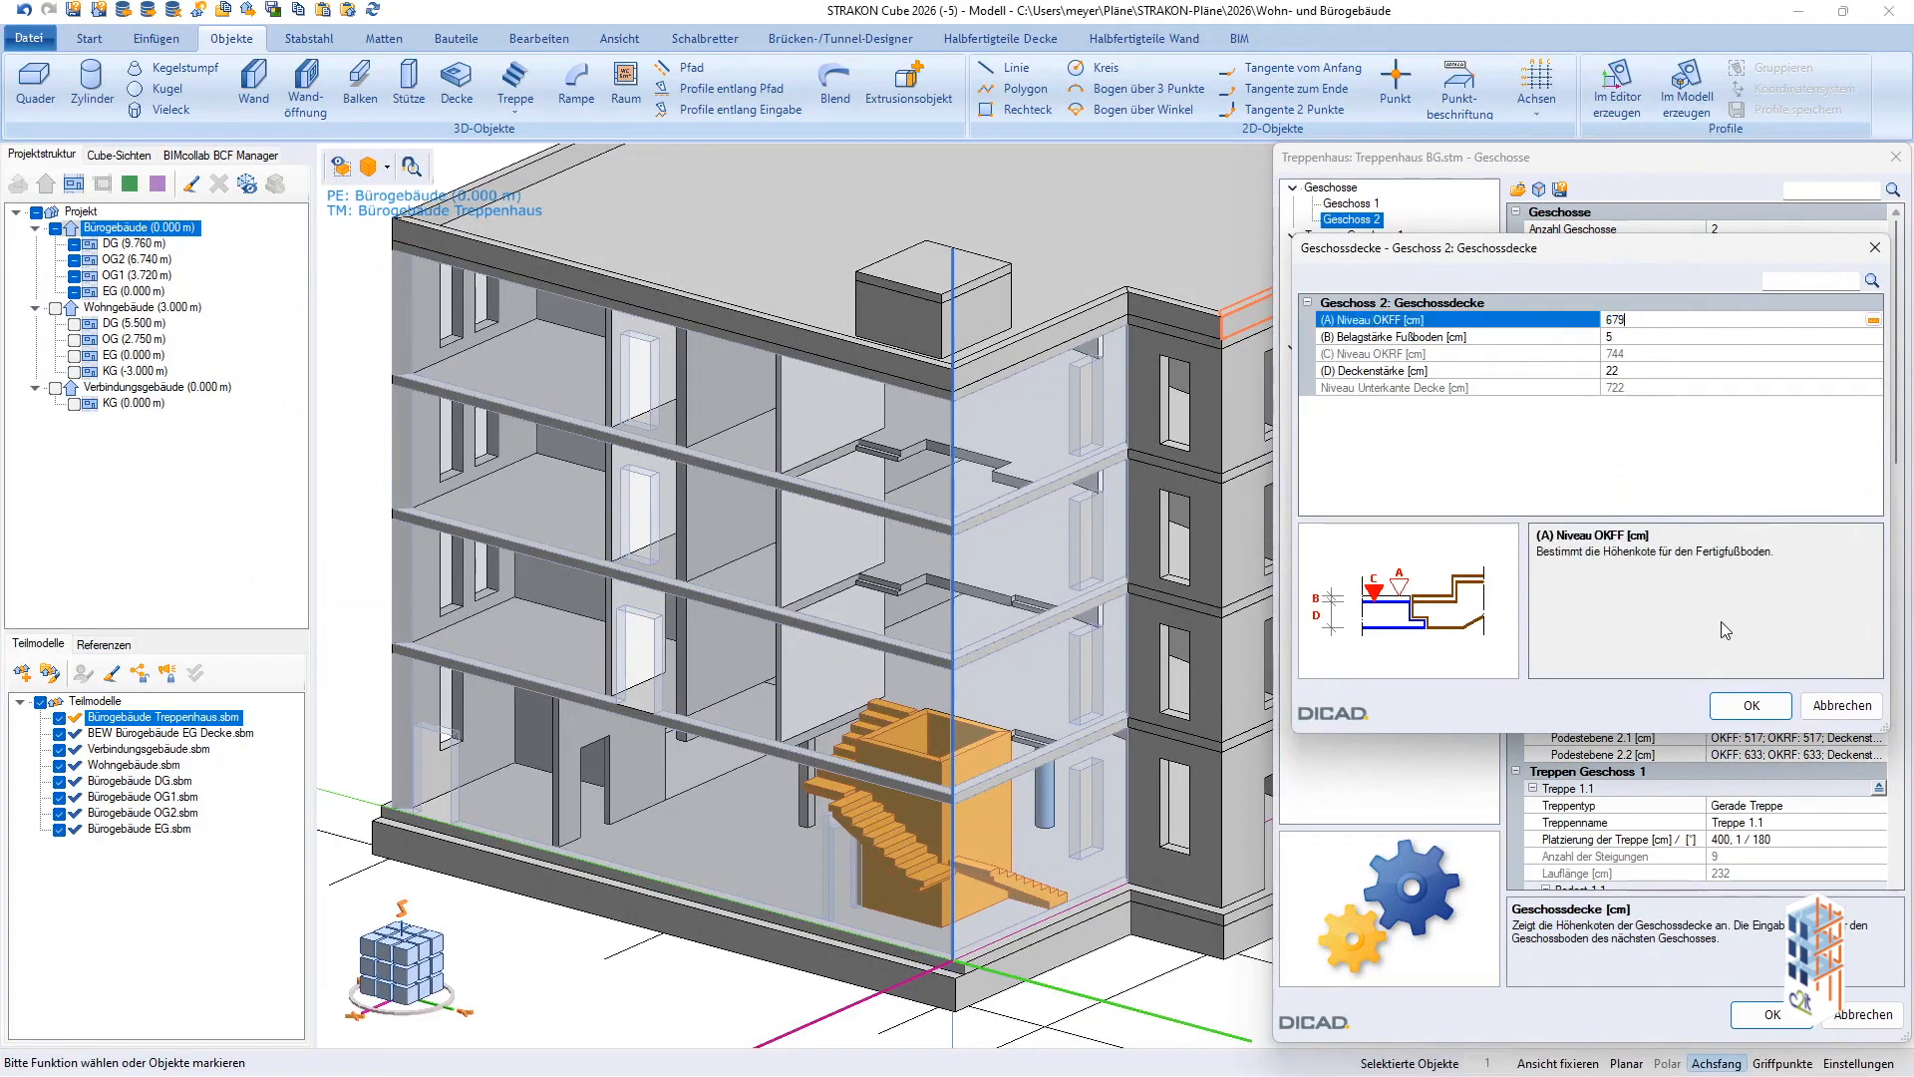
{"action": "left_click", "coordinate": [1747, 706]}
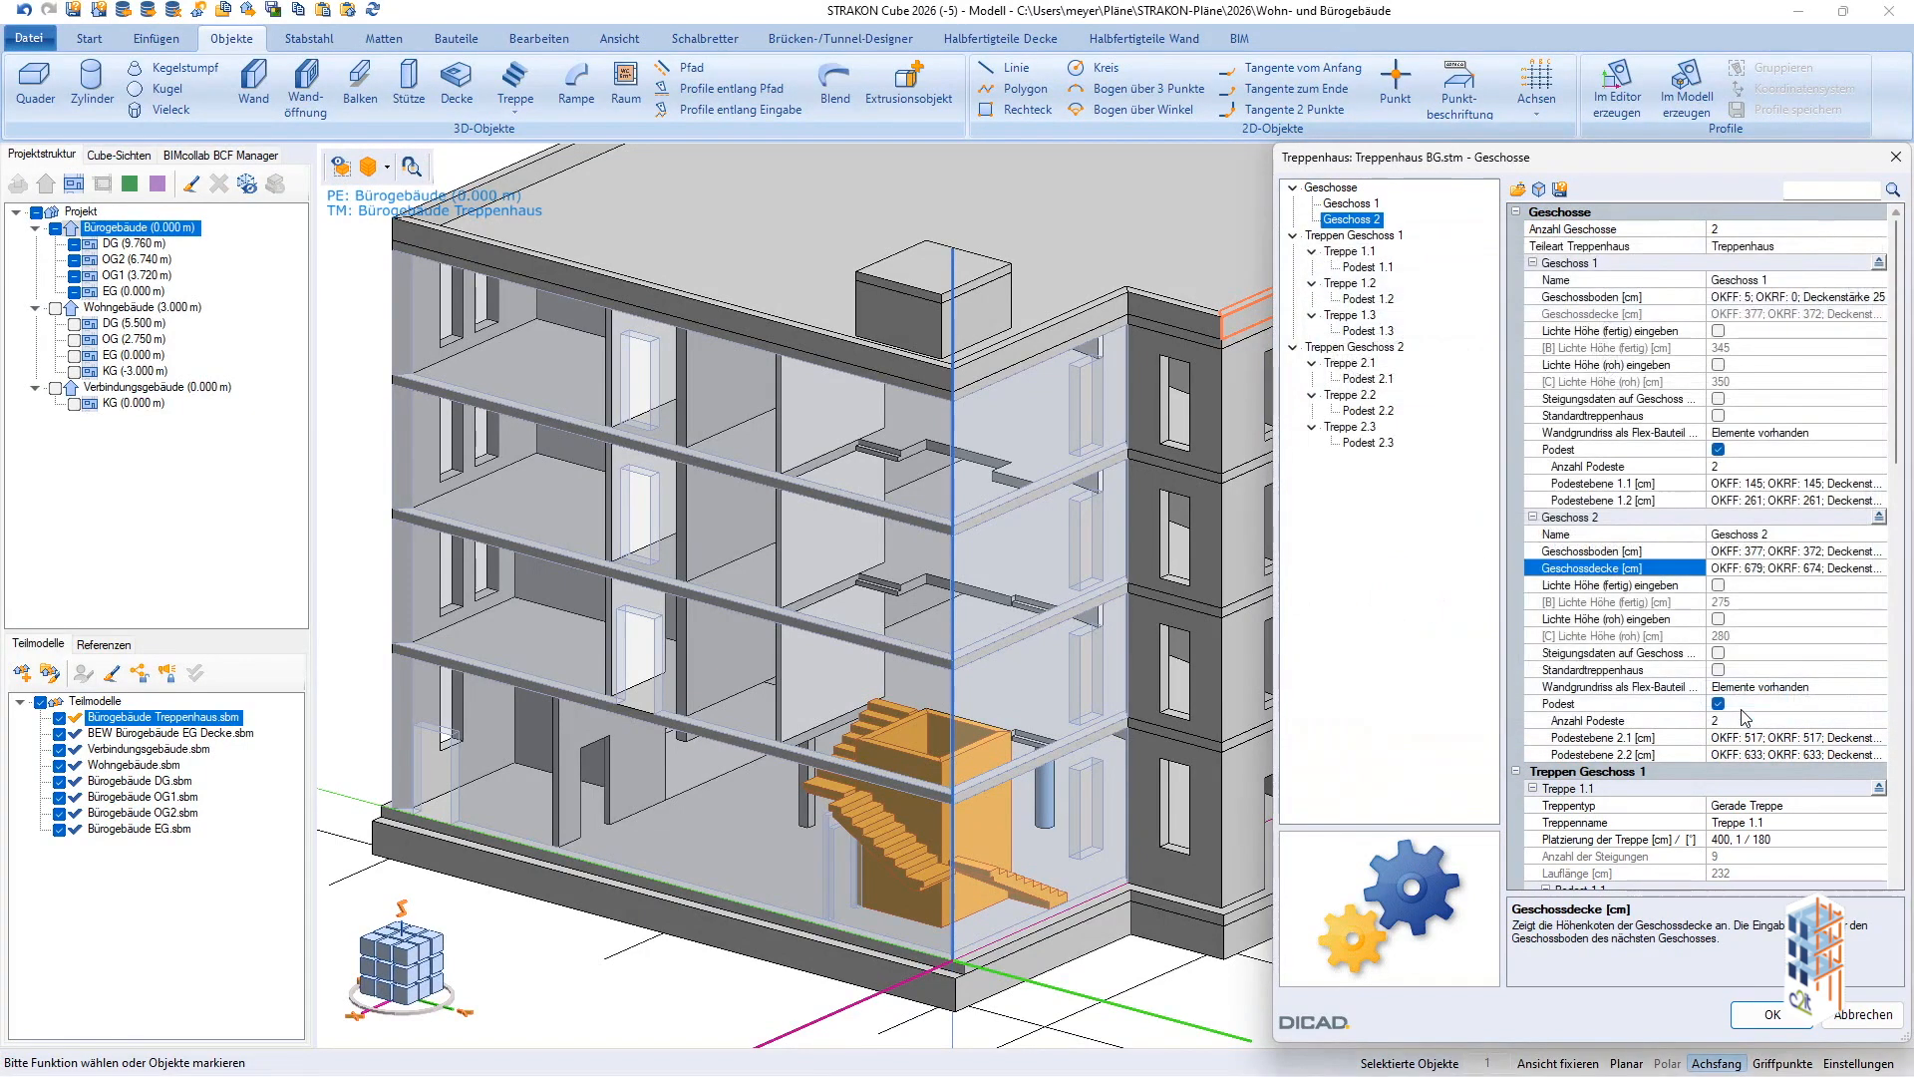
Set the height of the four shaft walls in Geschoss 2's wall layout to 302 cm and finish the layout.
{"action": "left_click", "coordinate": [1795, 686]}
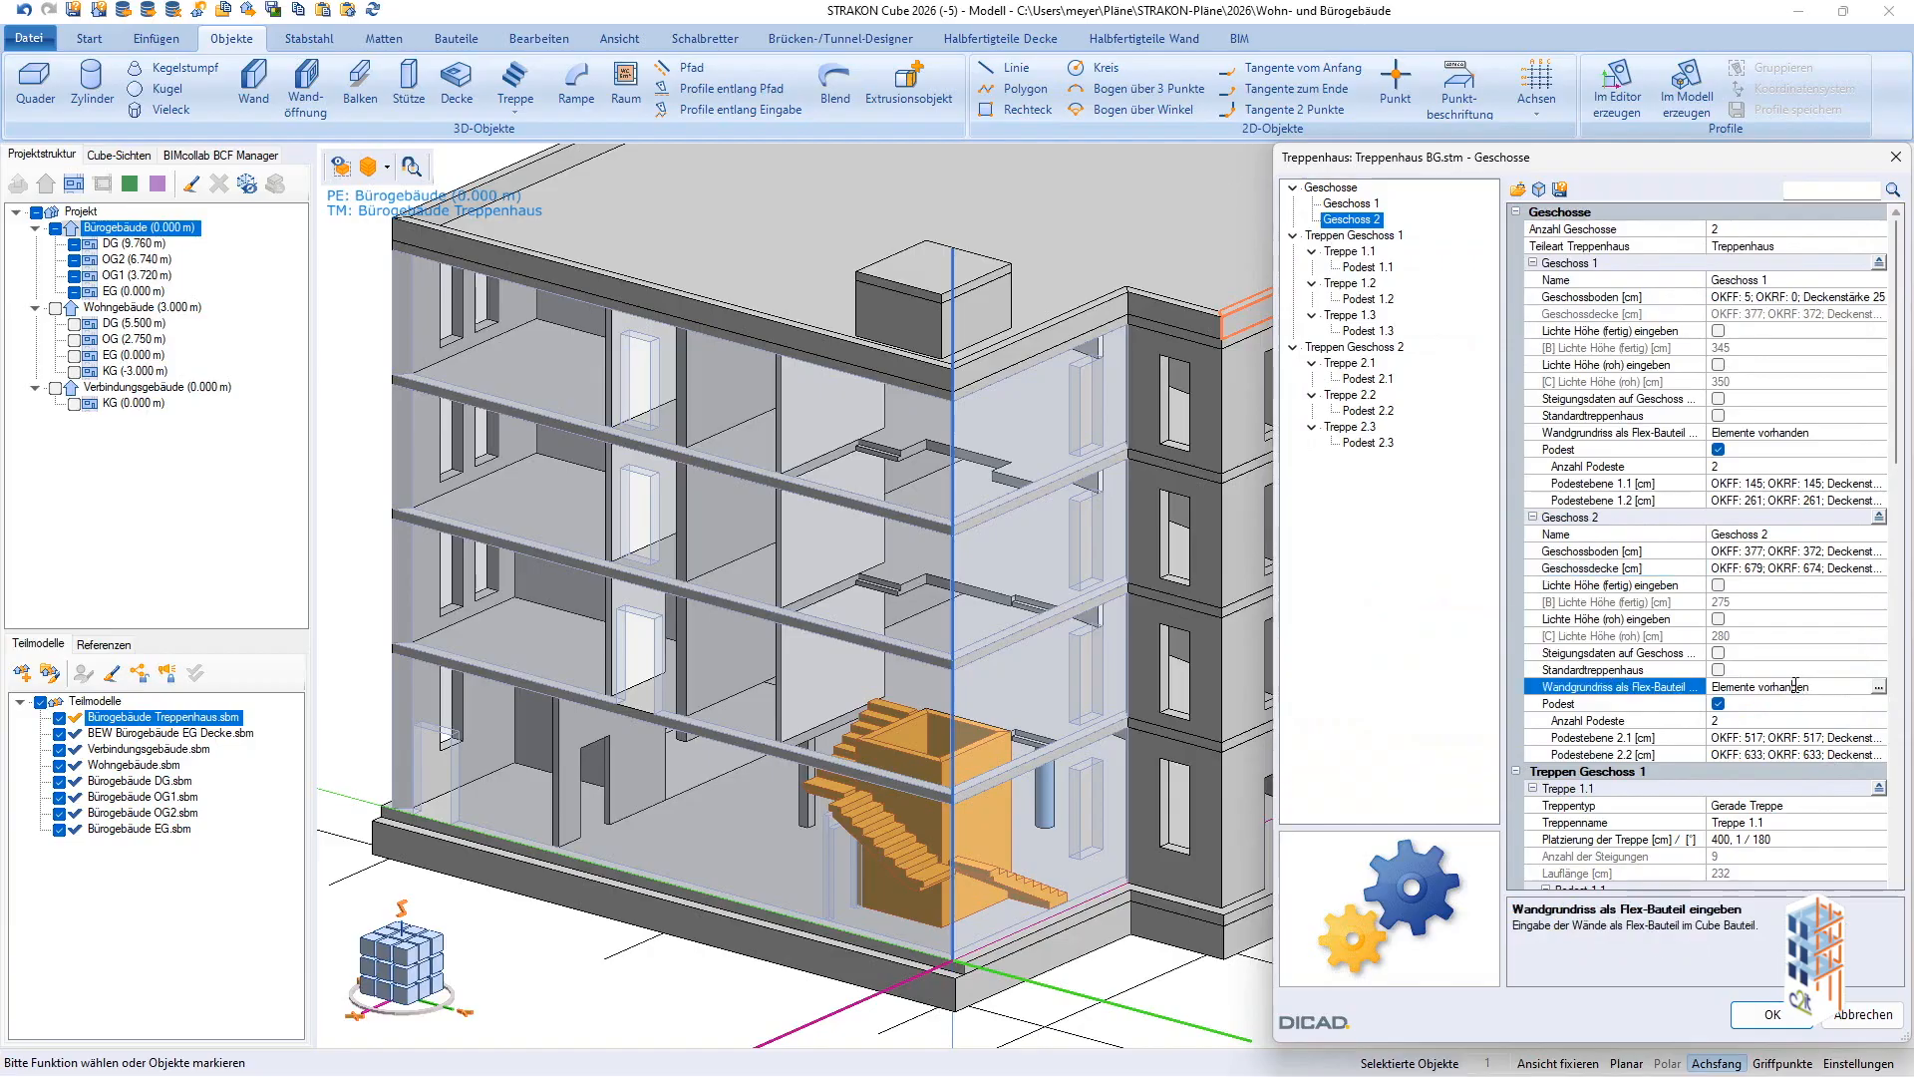
{"action": "left_click", "coordinate": [1878, 686]}
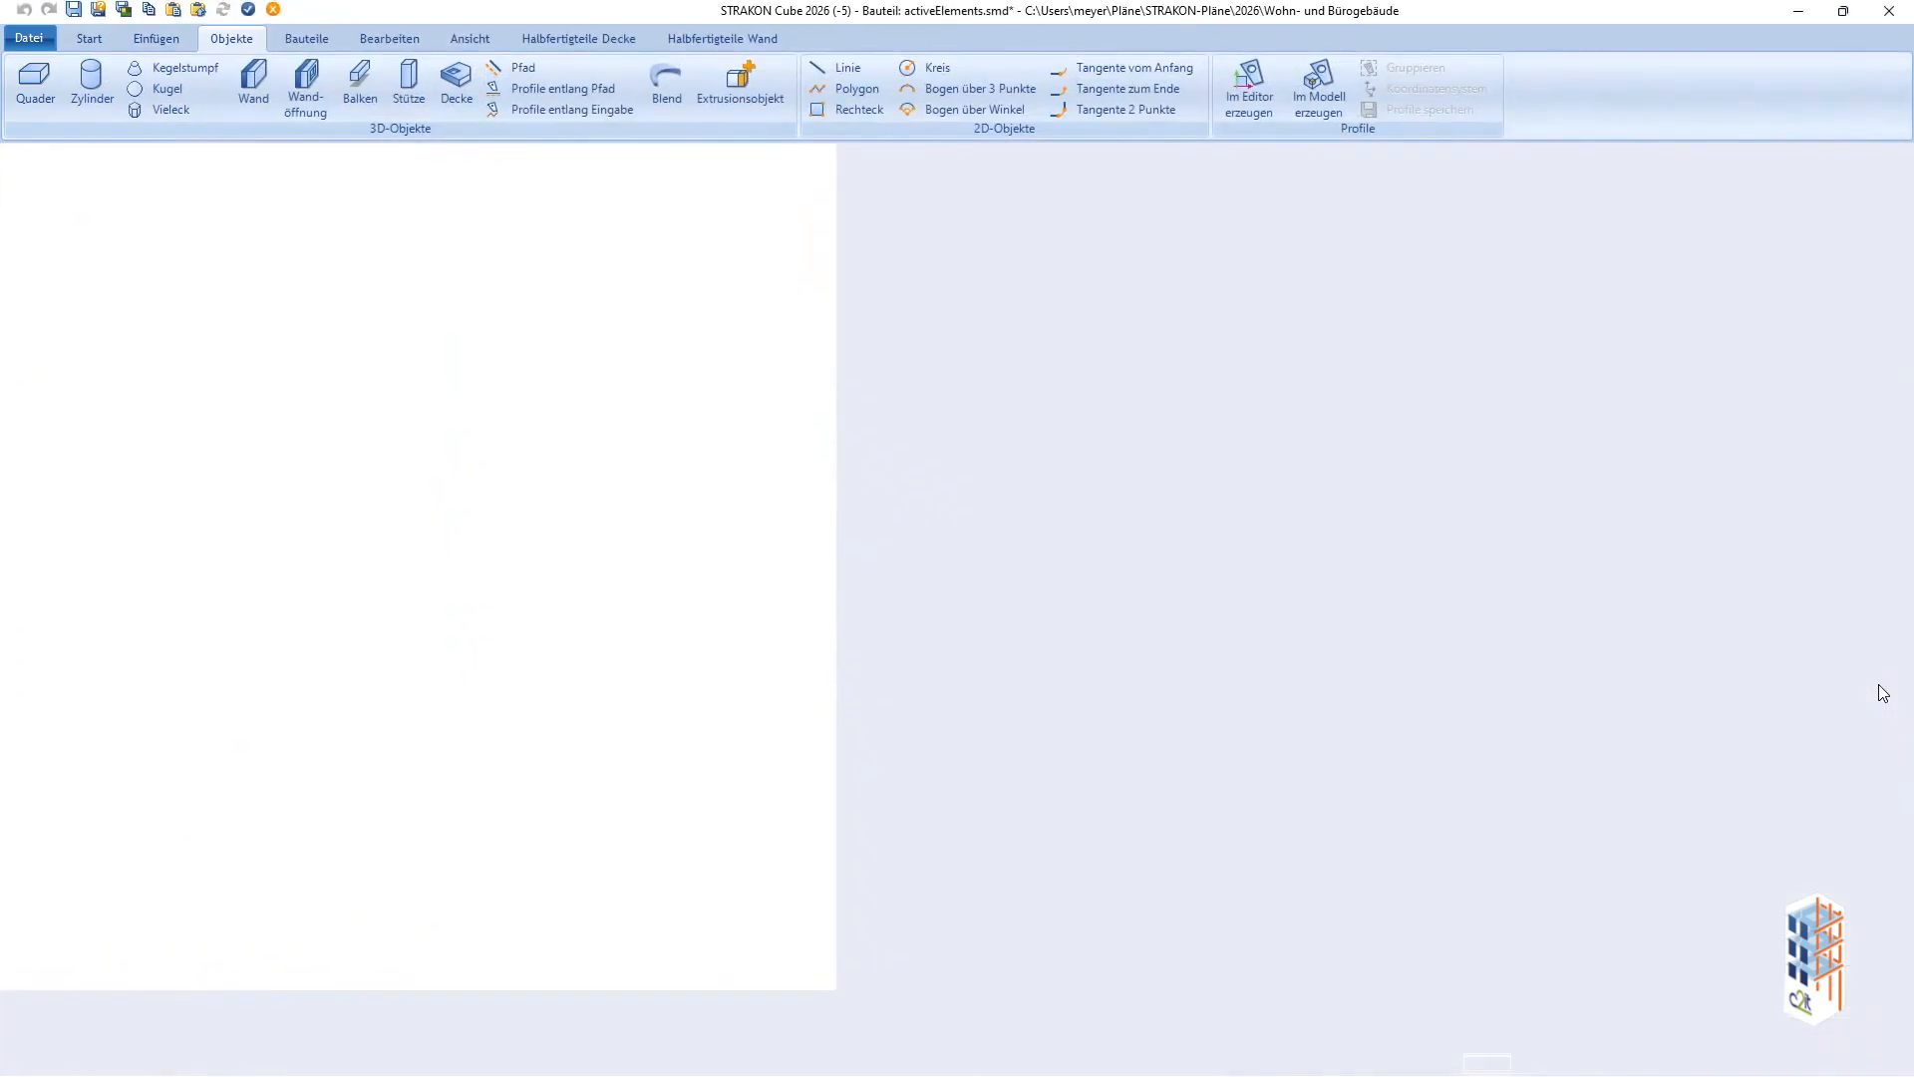
{"action": "left_click", "coordinate": [935, 384]}
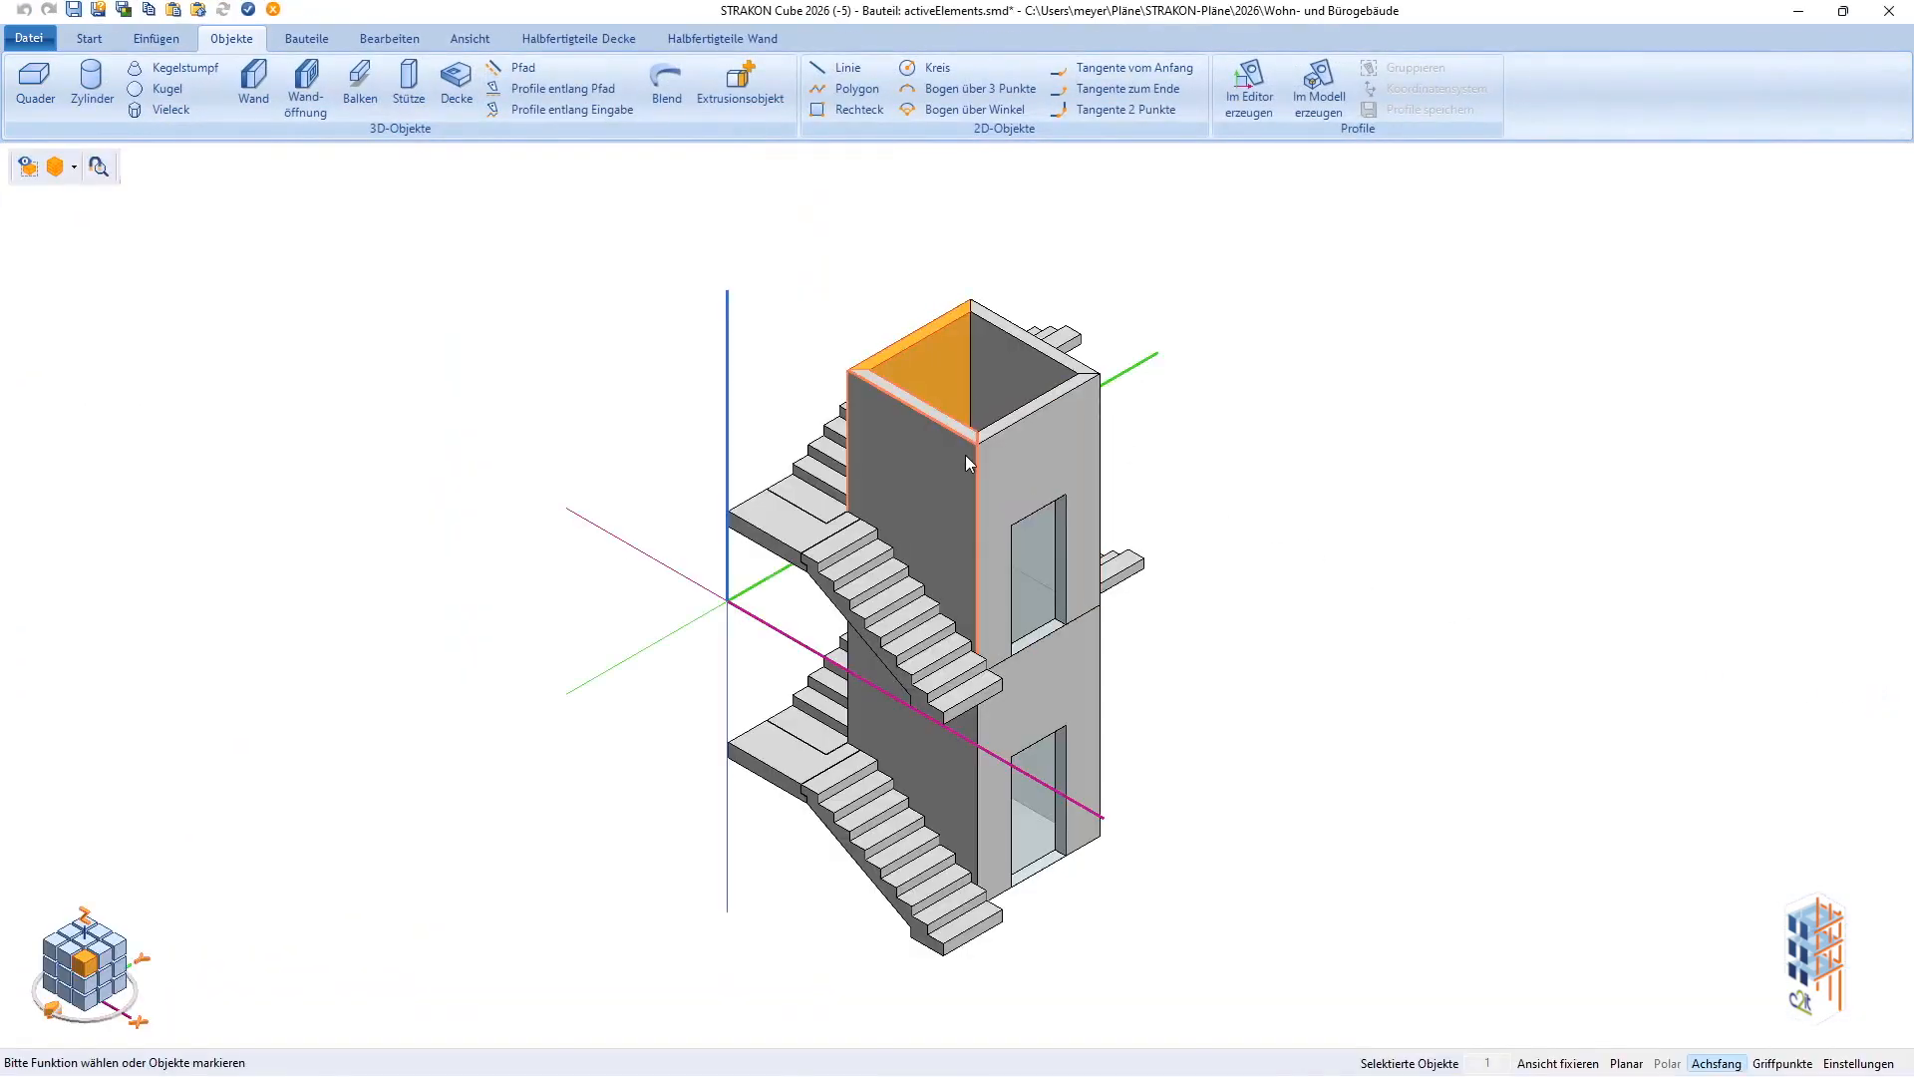
{"action": "double_click", "coordinate": [1045, 425]}
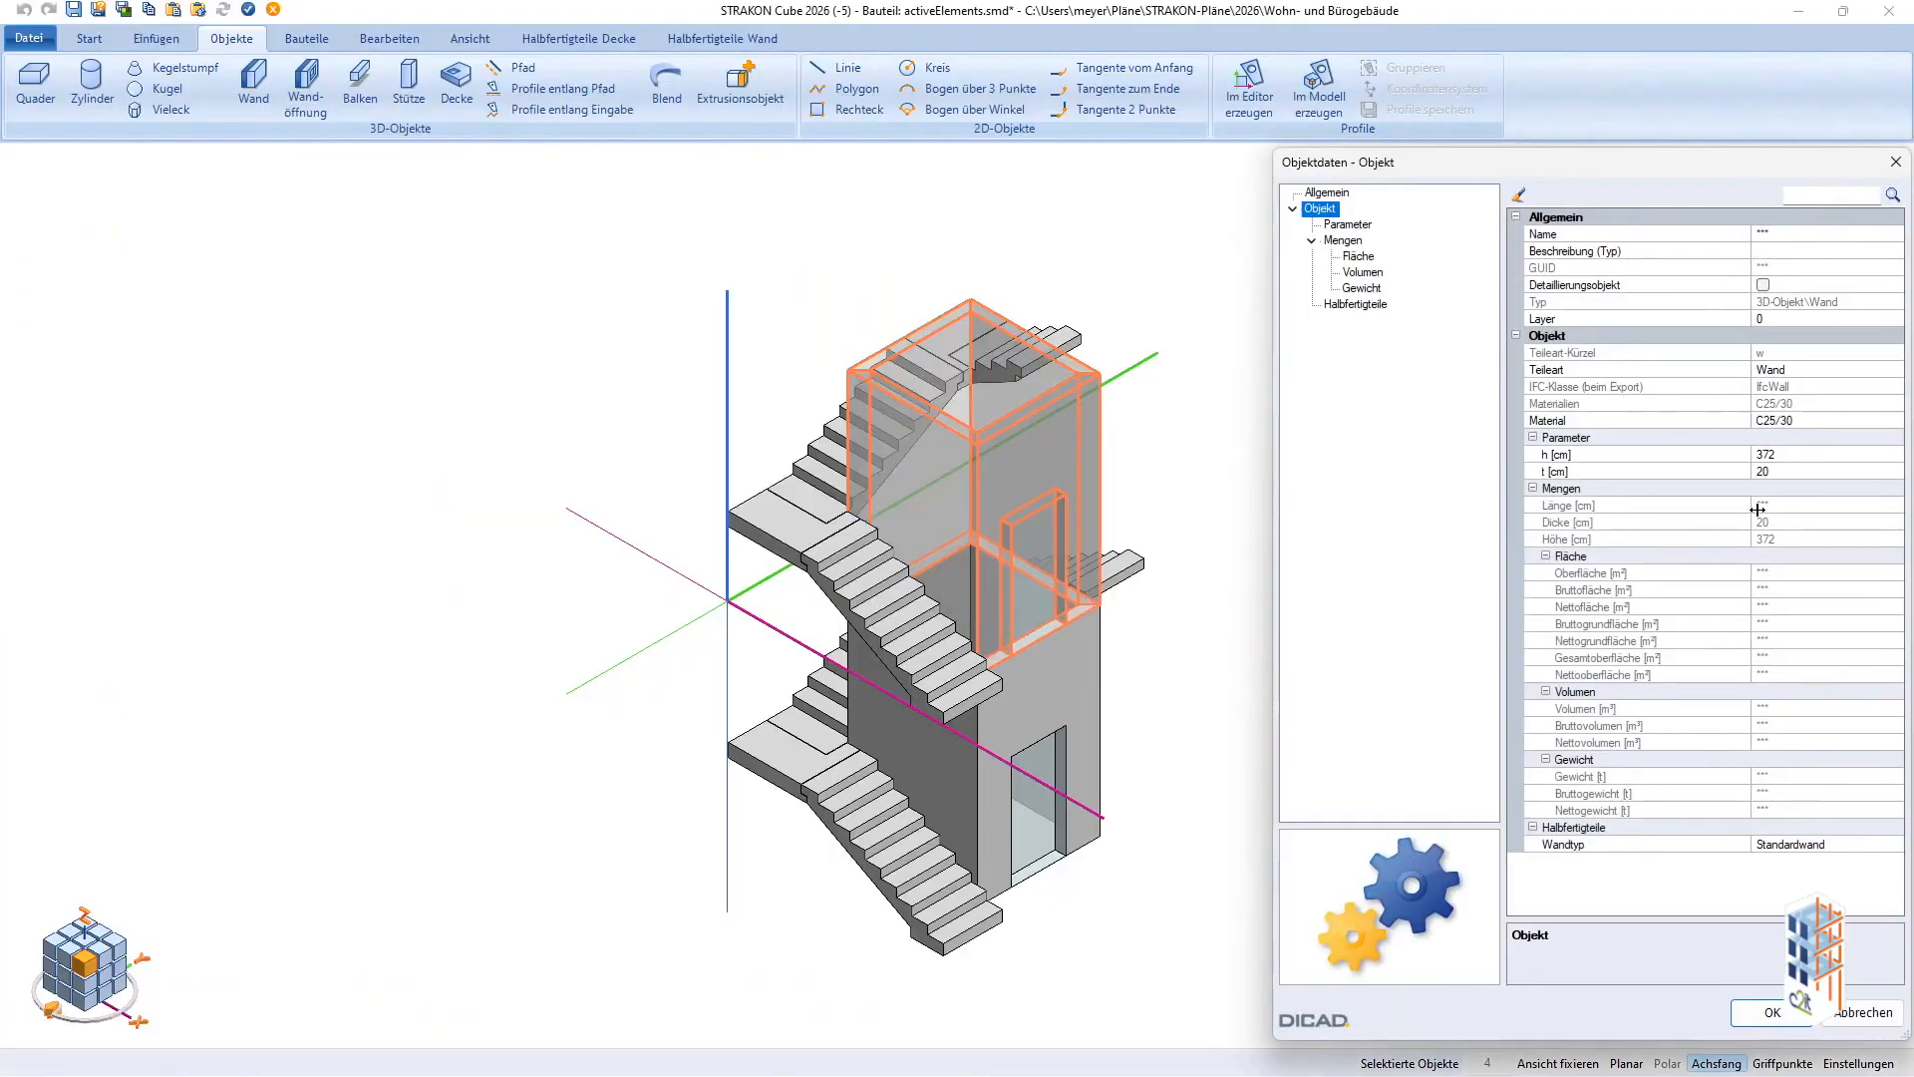
{"action": "left_click", "coordinate": [1798, 456]}
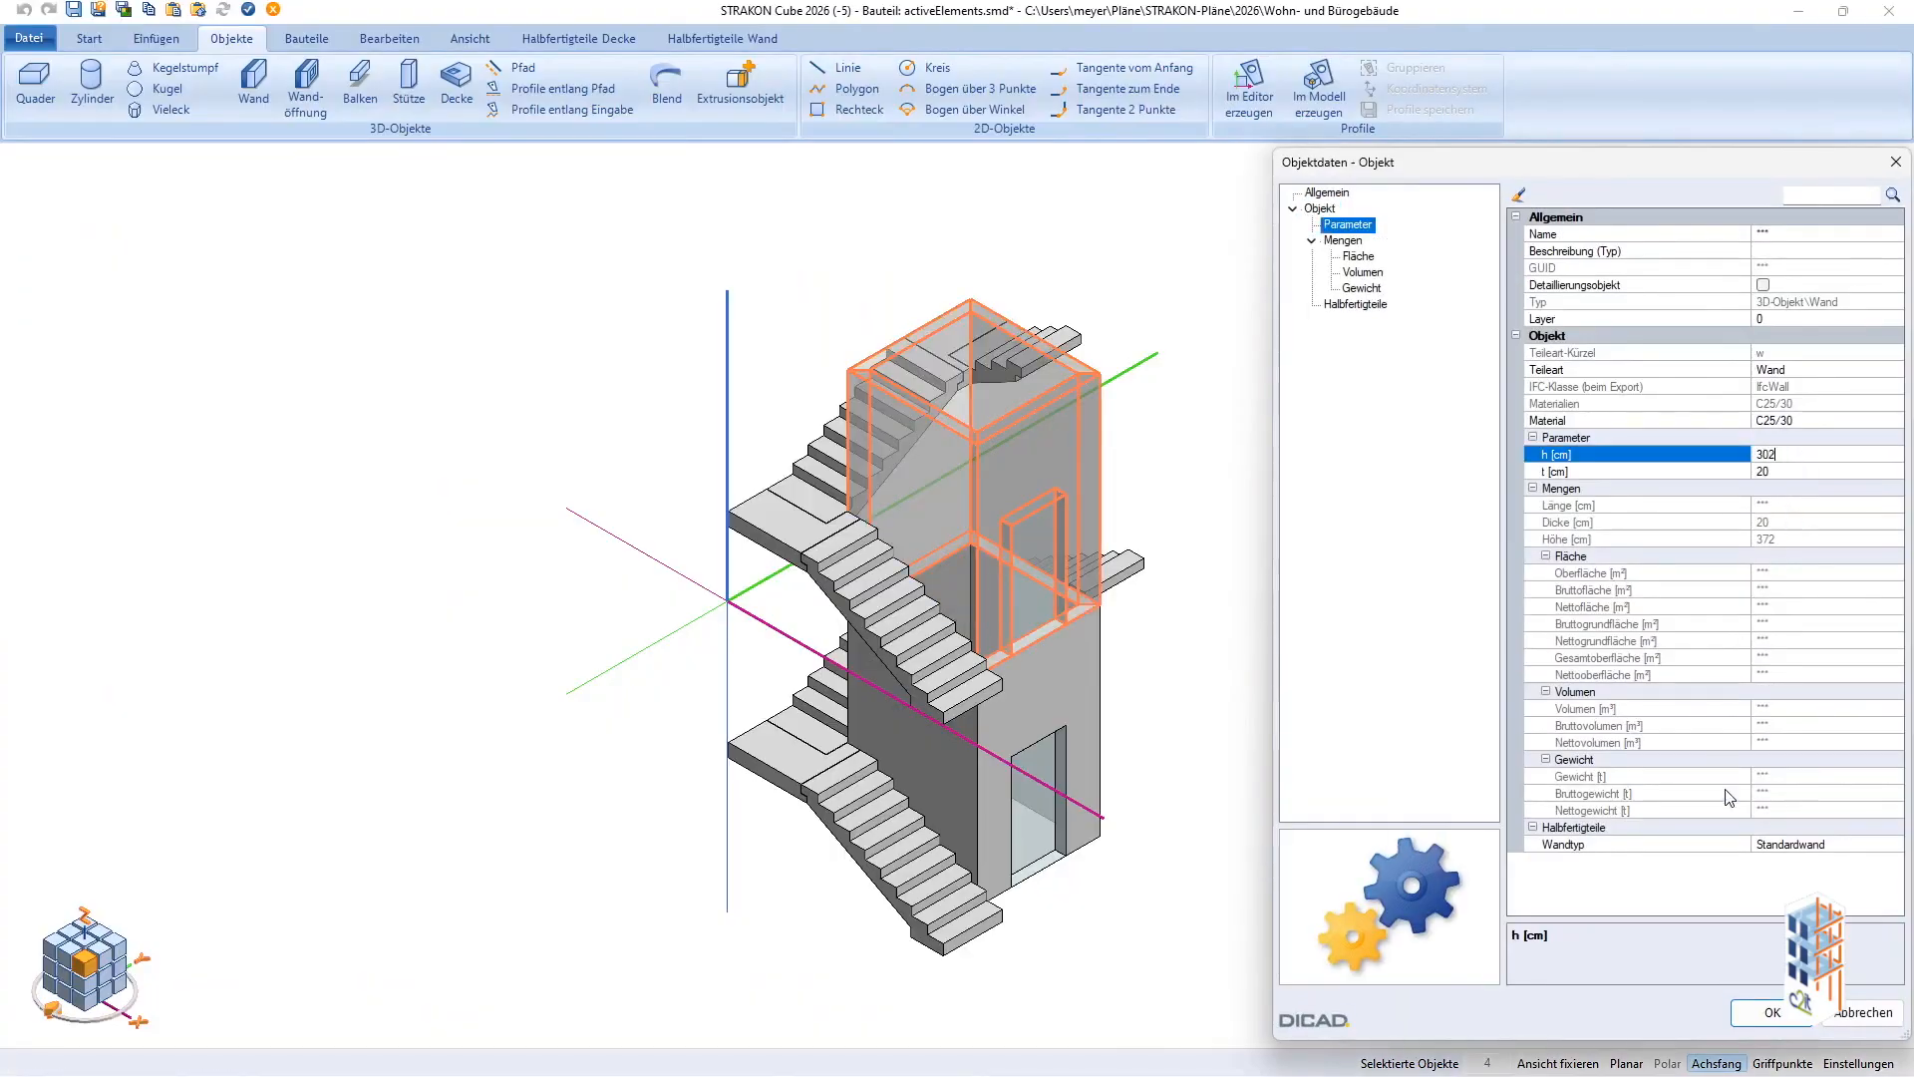
{"action": "left_click", "coordinate": [1778, 1012]}
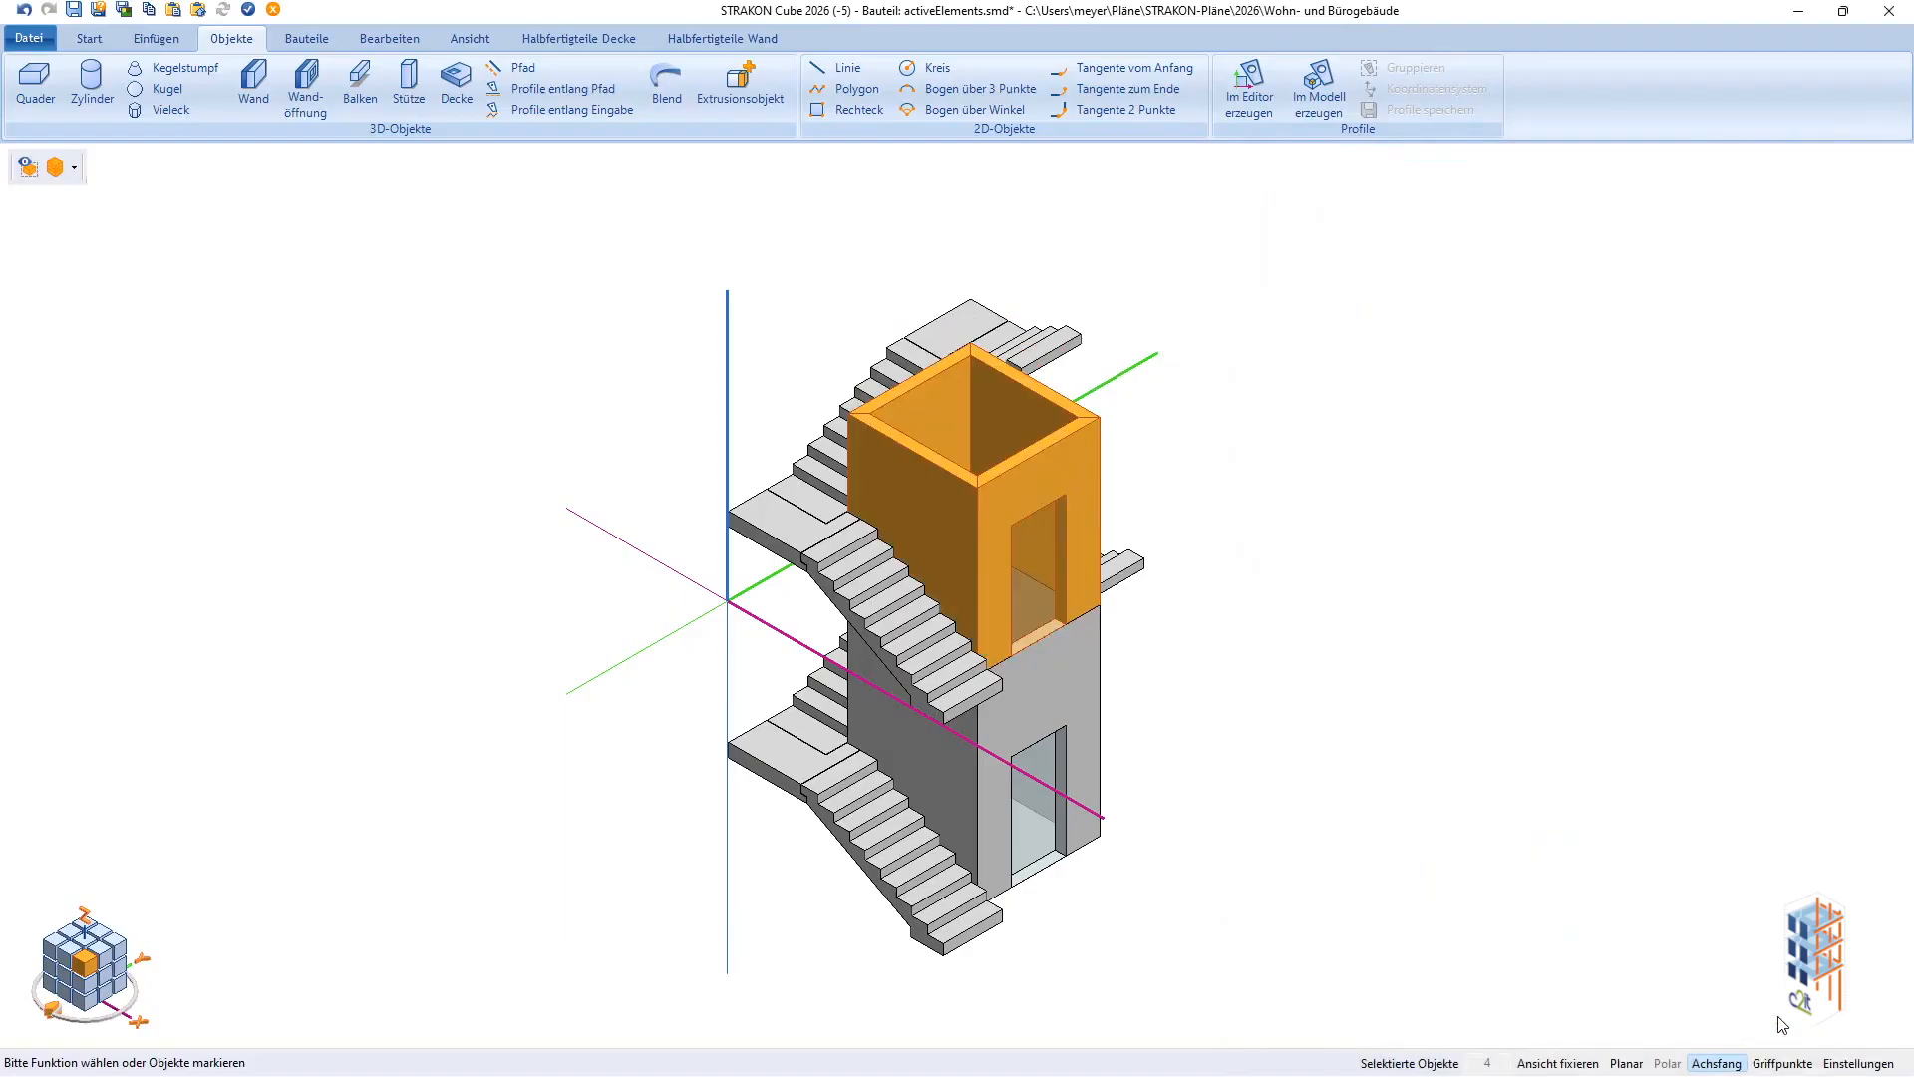
{"action": "left_click", "coordinate": [248, 10]}
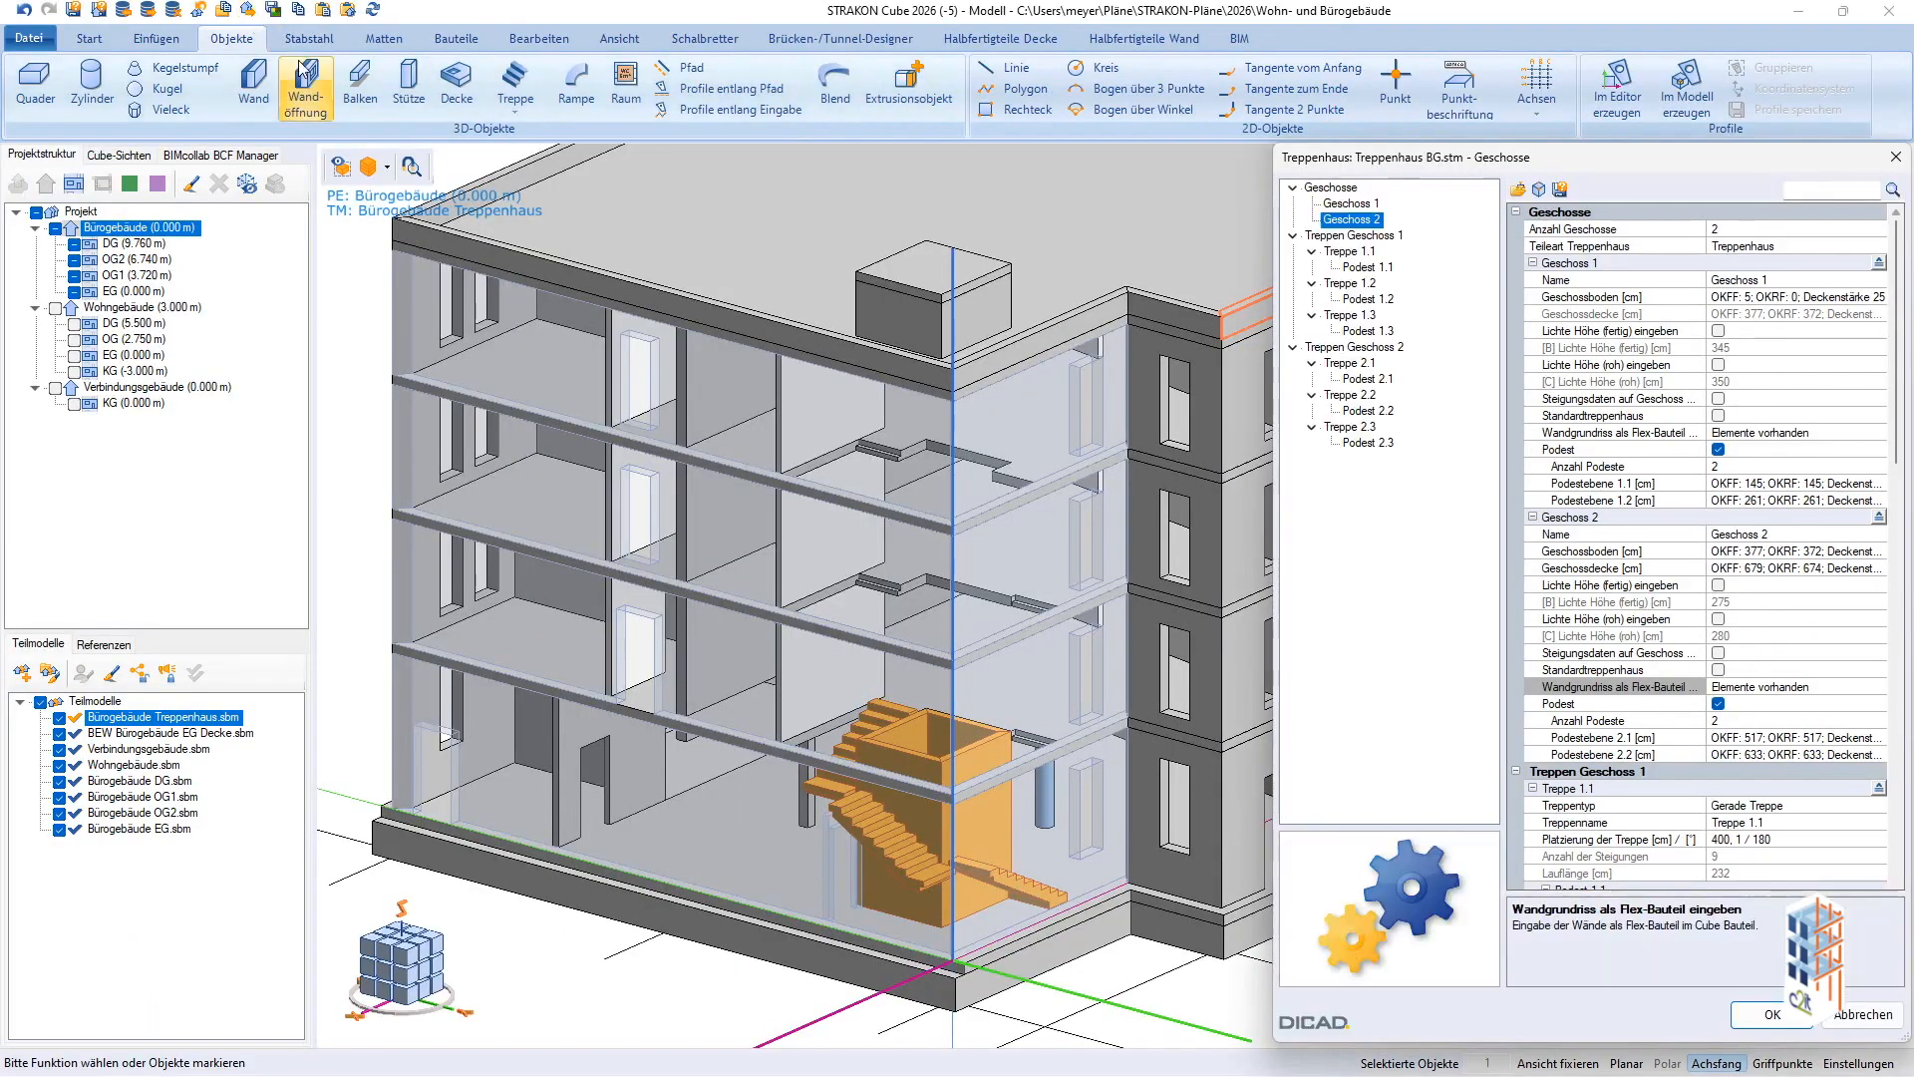
Set the Niveau OKFF of Podestebene 2.1 to 479 cm and of Podestebene 2.2 to 595 cm.
{"action": "left_click", "coordinate": [1782, 737]}
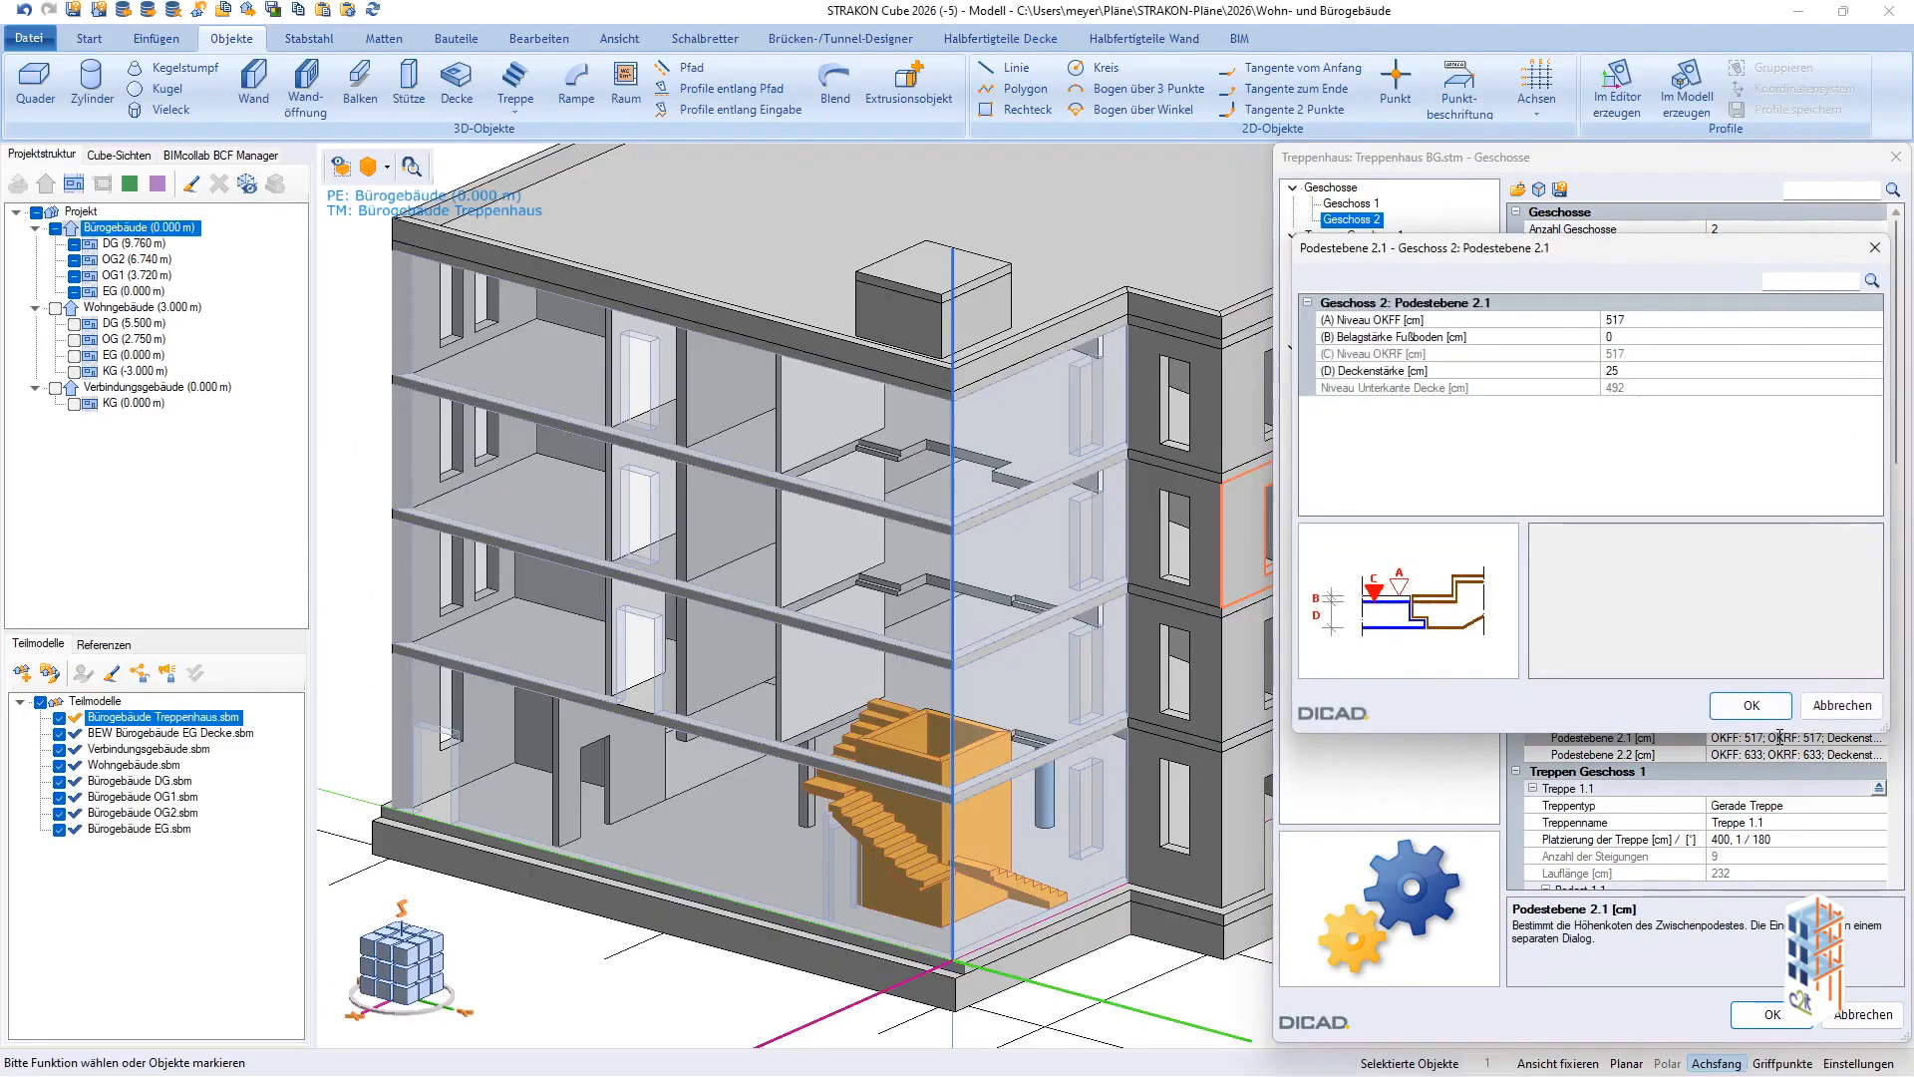
{"action": "left_click", "coordinate": [1647, 320]}
{"action": "type", "text": "479"}
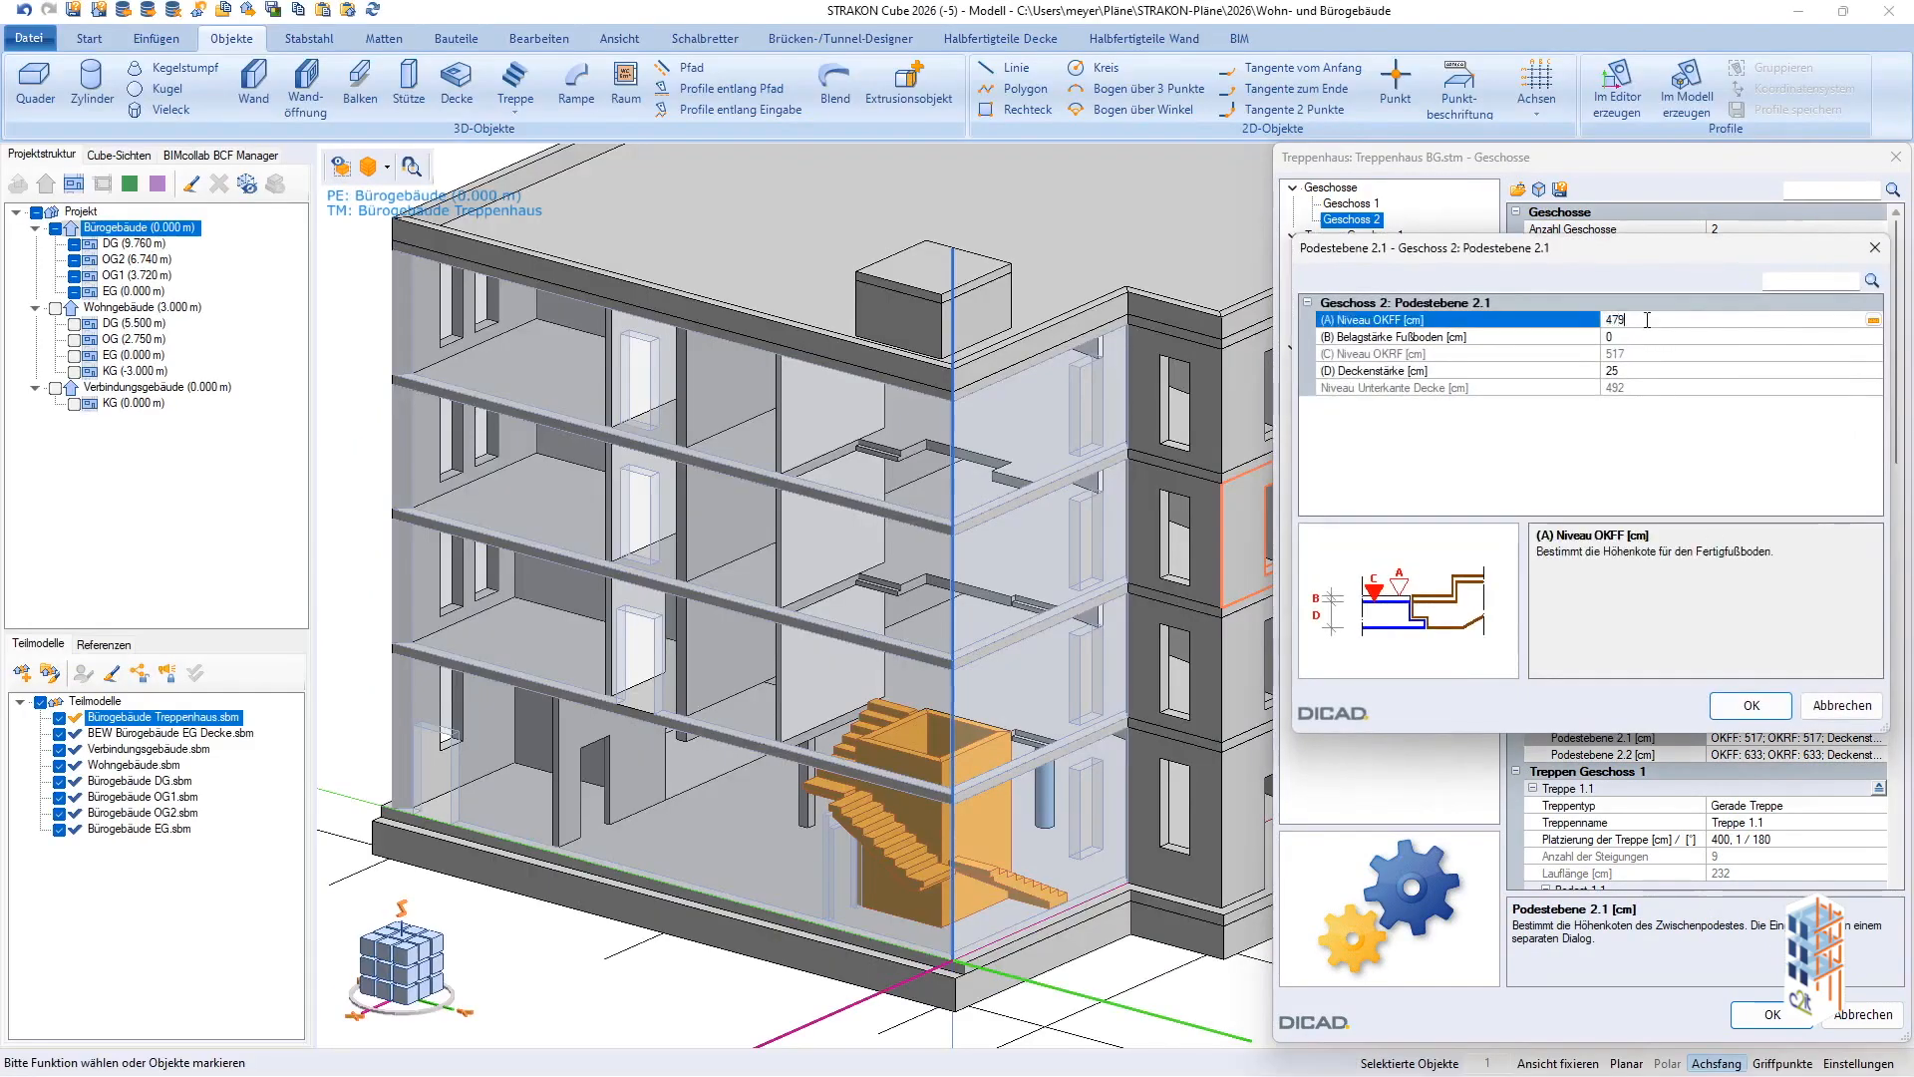
{"action": "left_click", "coordinate": [1749, 710]}
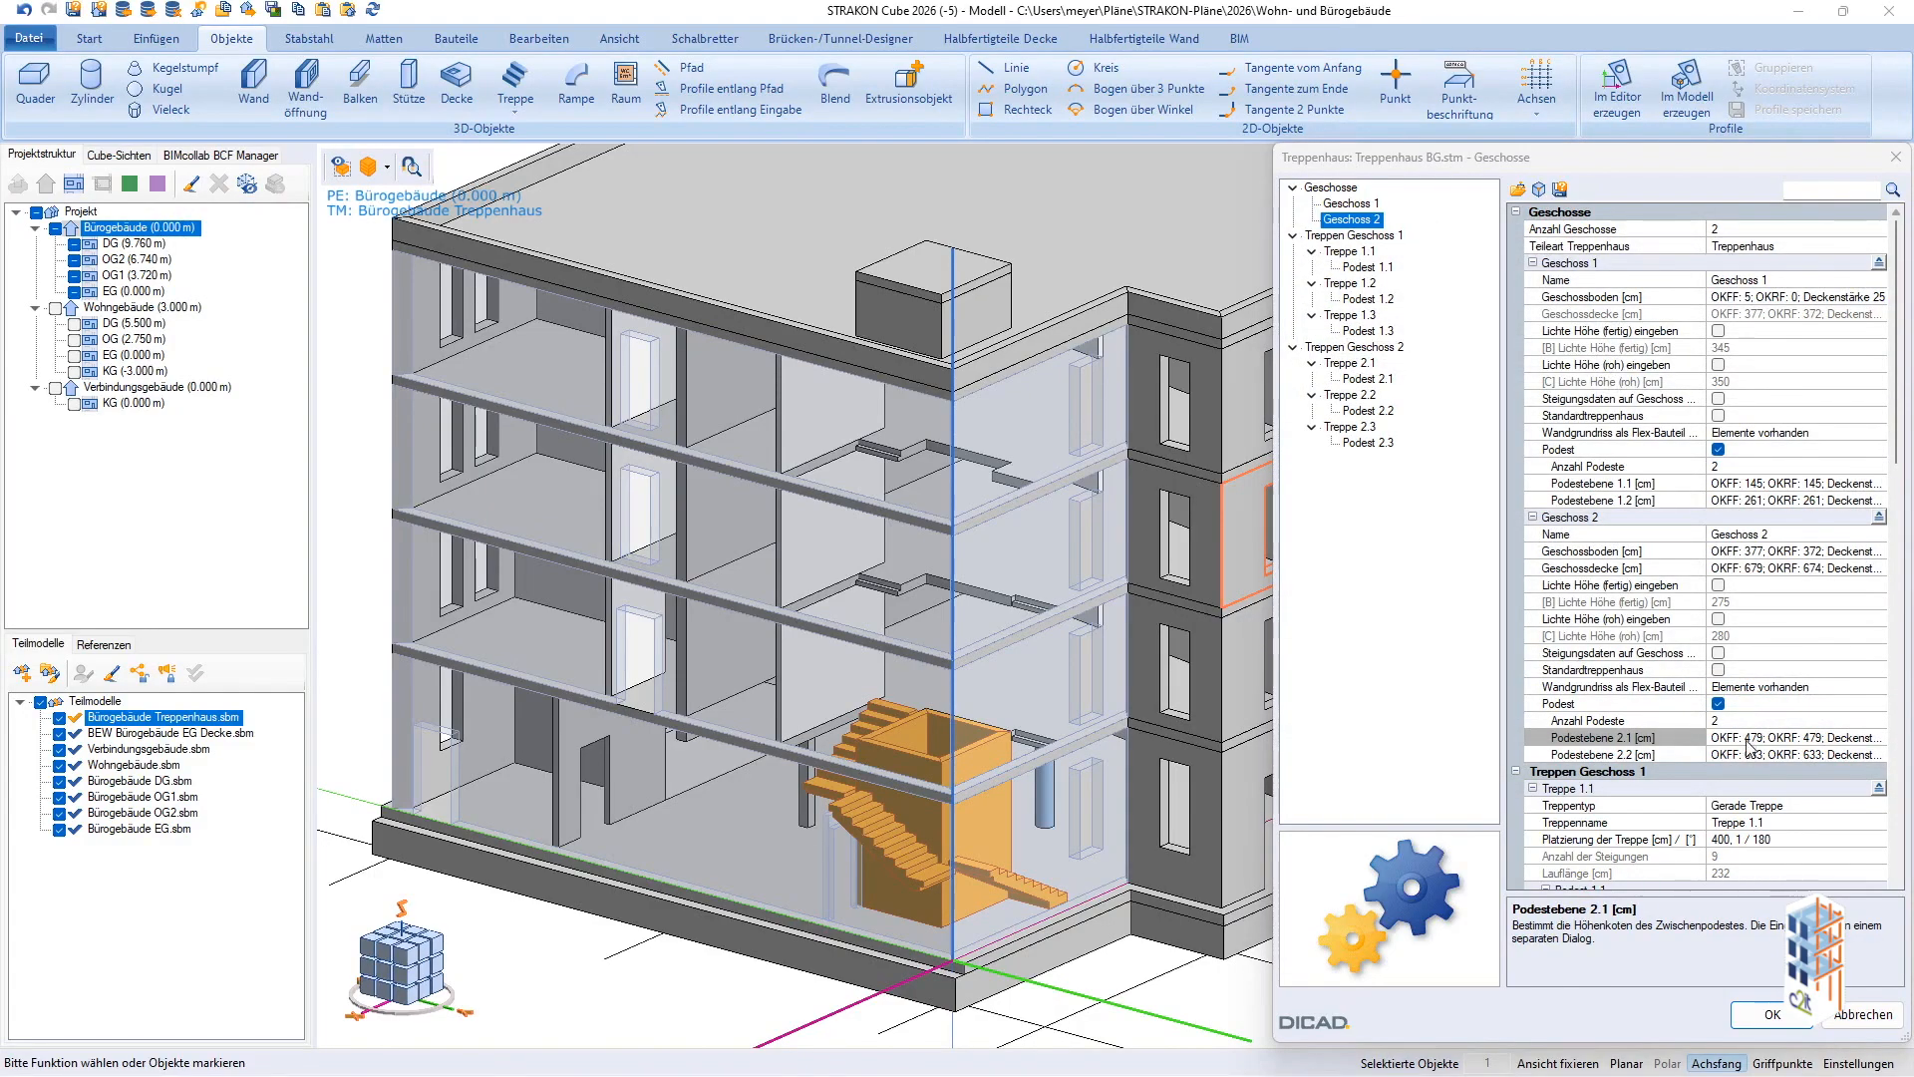
{"action": "left_click", "coordinate": [1747, 755]}
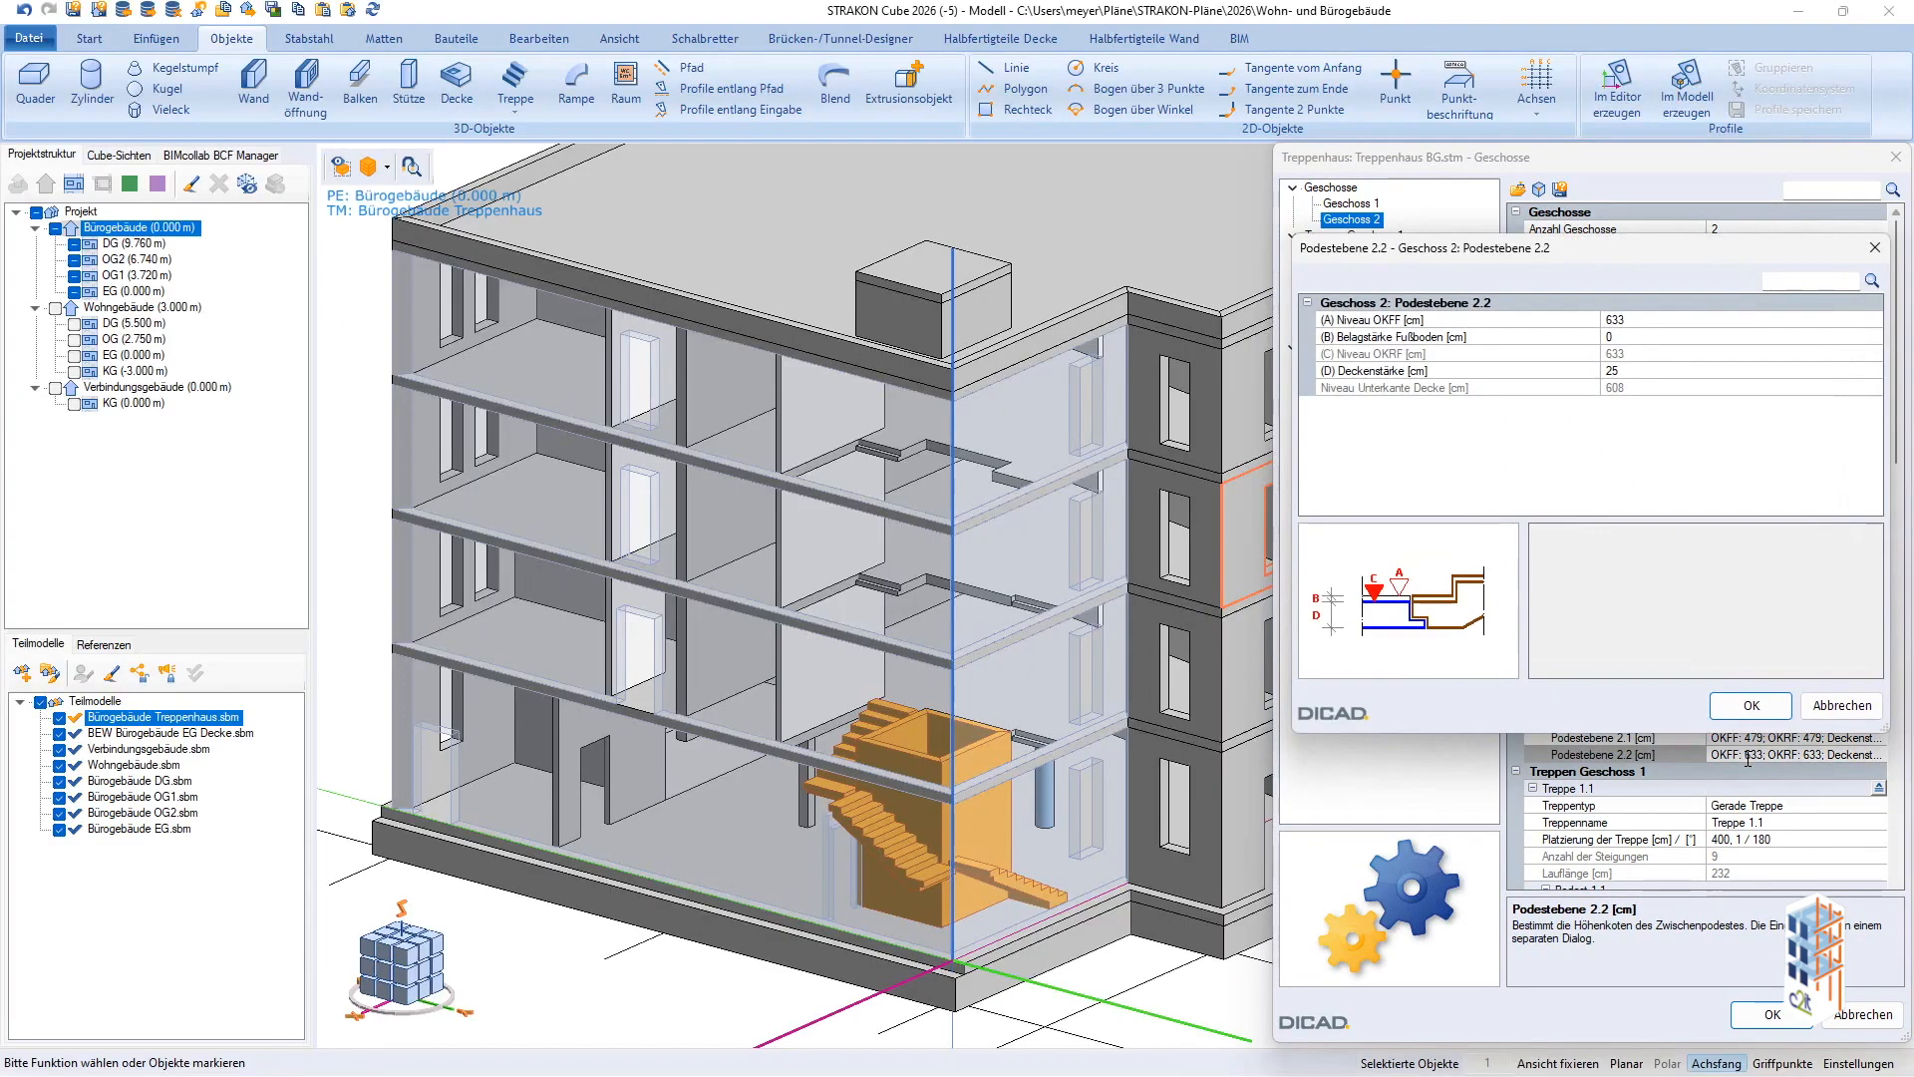
{"action": "left_click", "coordinate": [1650, 319]}
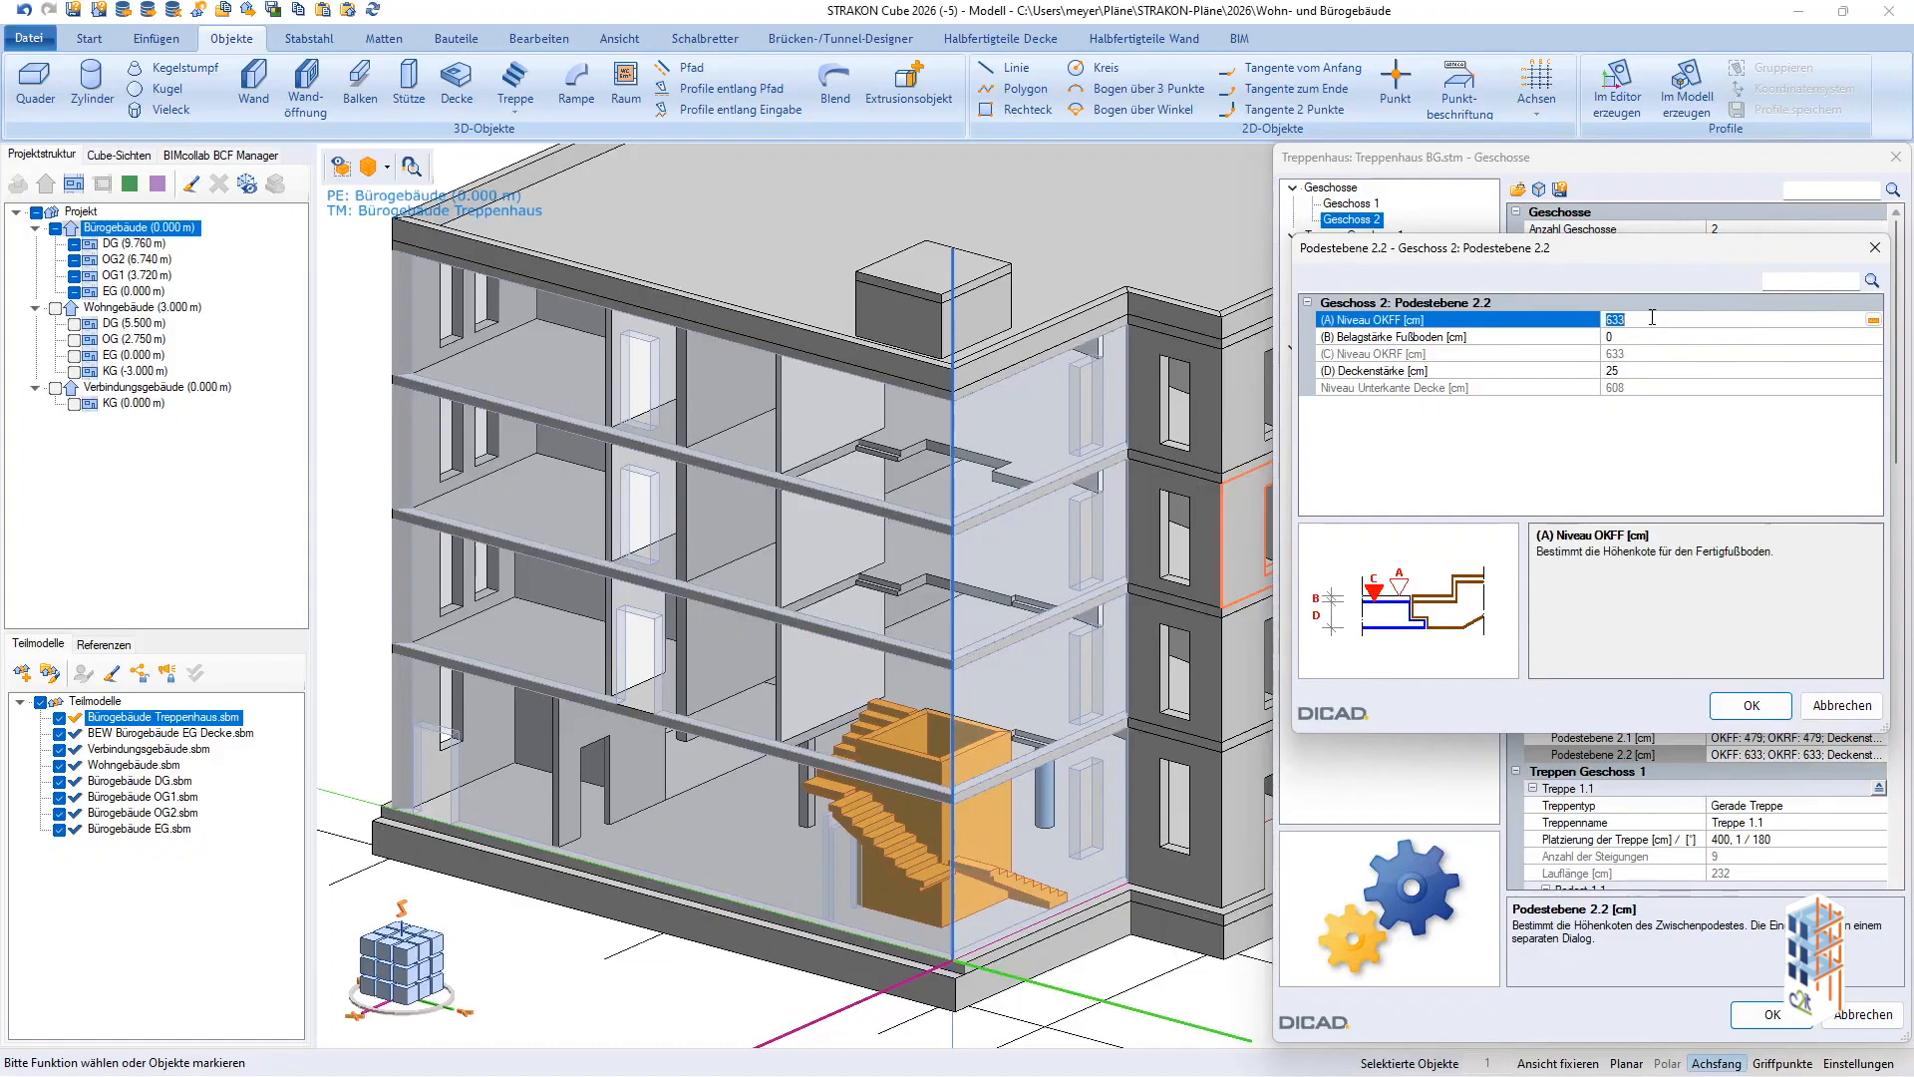
{"action": "left_click", "coordinate": [1746, 705]}
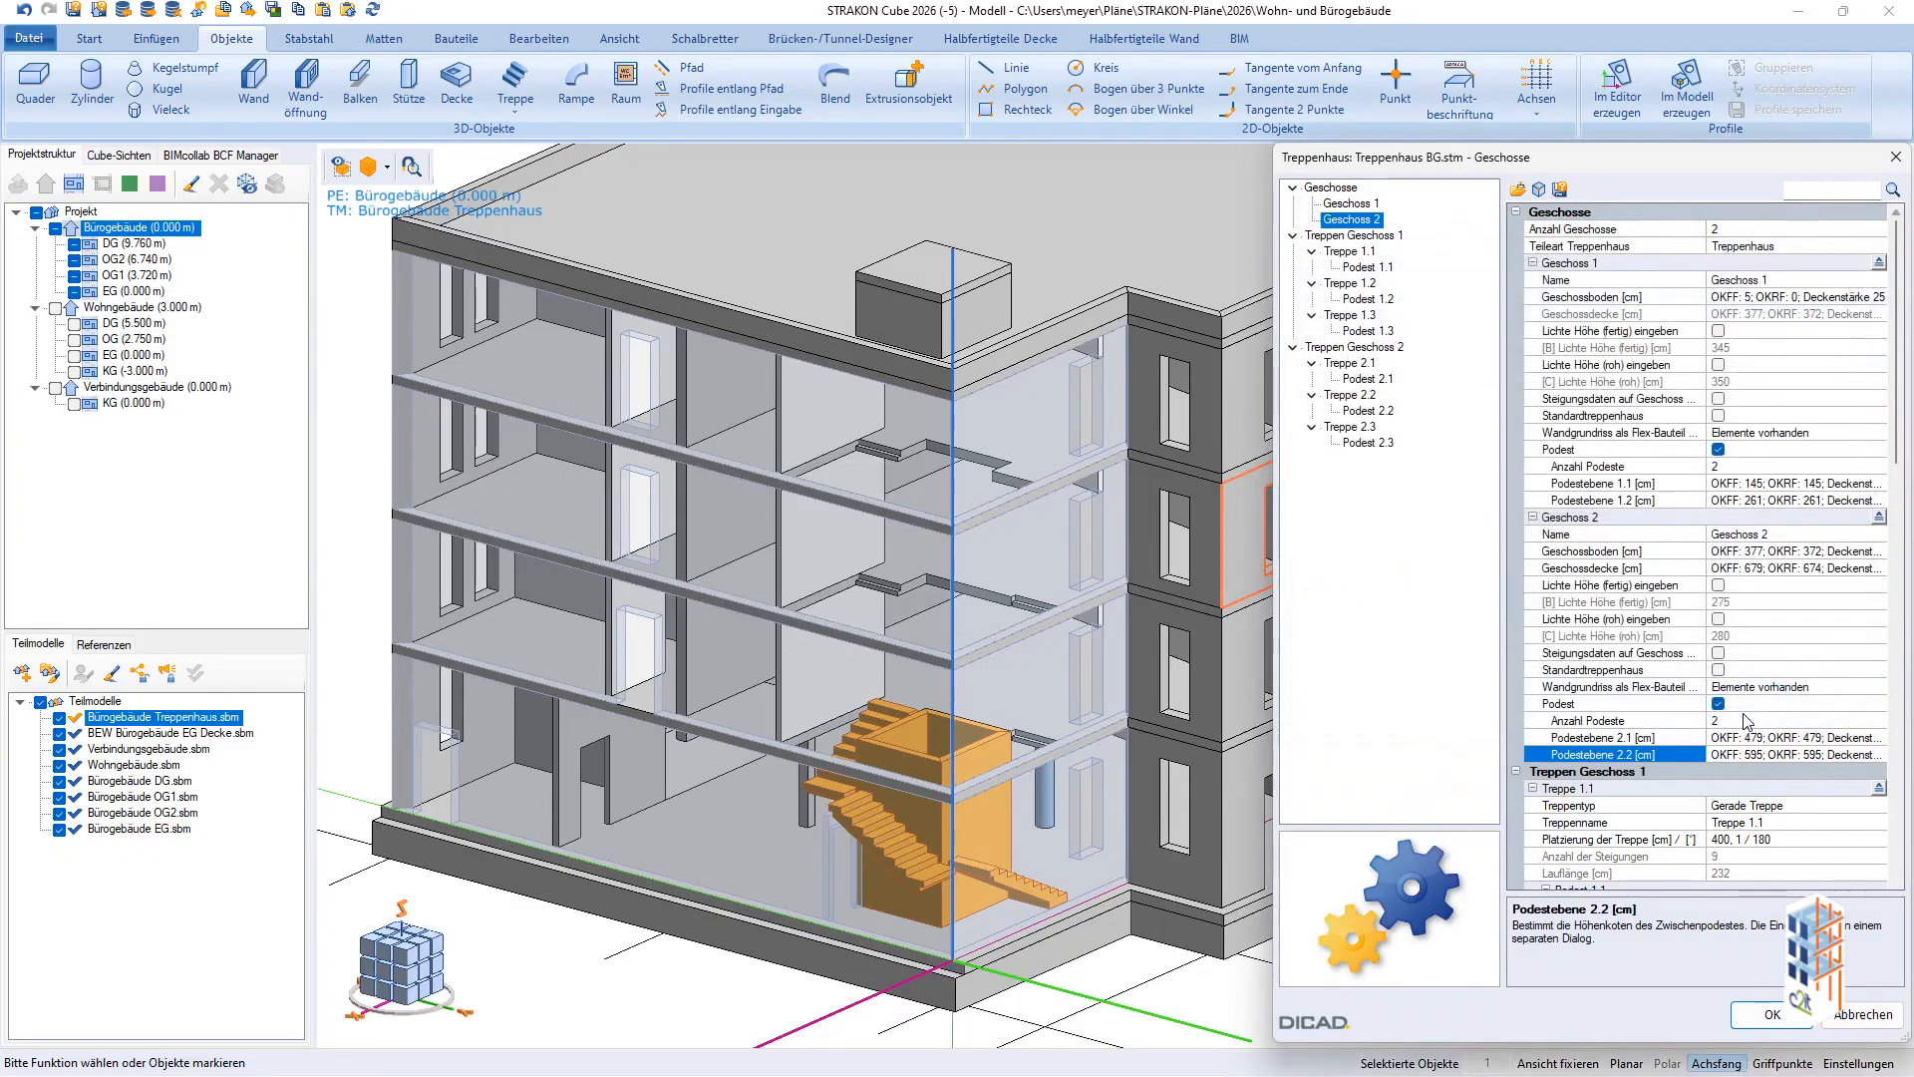
Open the settings of Treppe 2.1 and change its Fußtyp to Fuß mit Konsole.
{"action": "left_click", "coordinate": [1374, 368]}
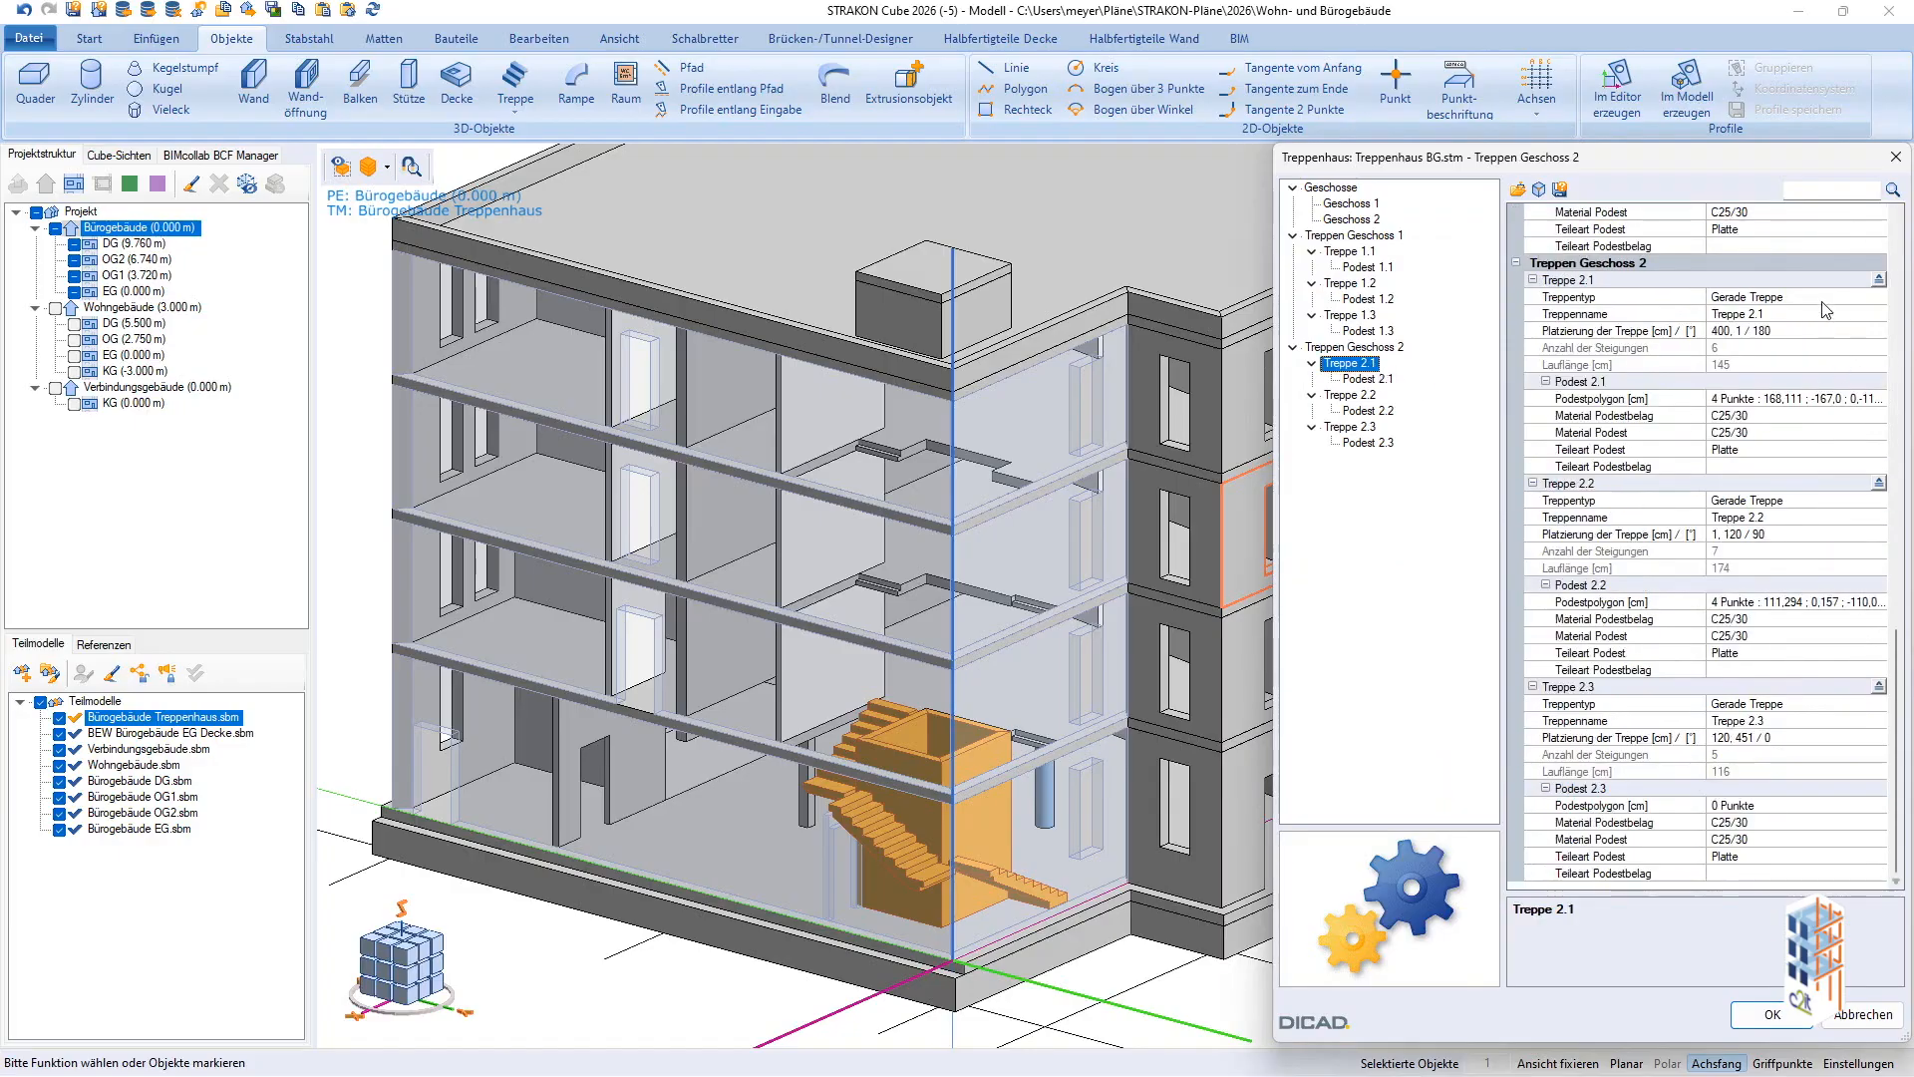
{"action": "left_click", "coordinate": [1826, 299]}
{"action": "left_click", "coordinate": [1879, 298]}
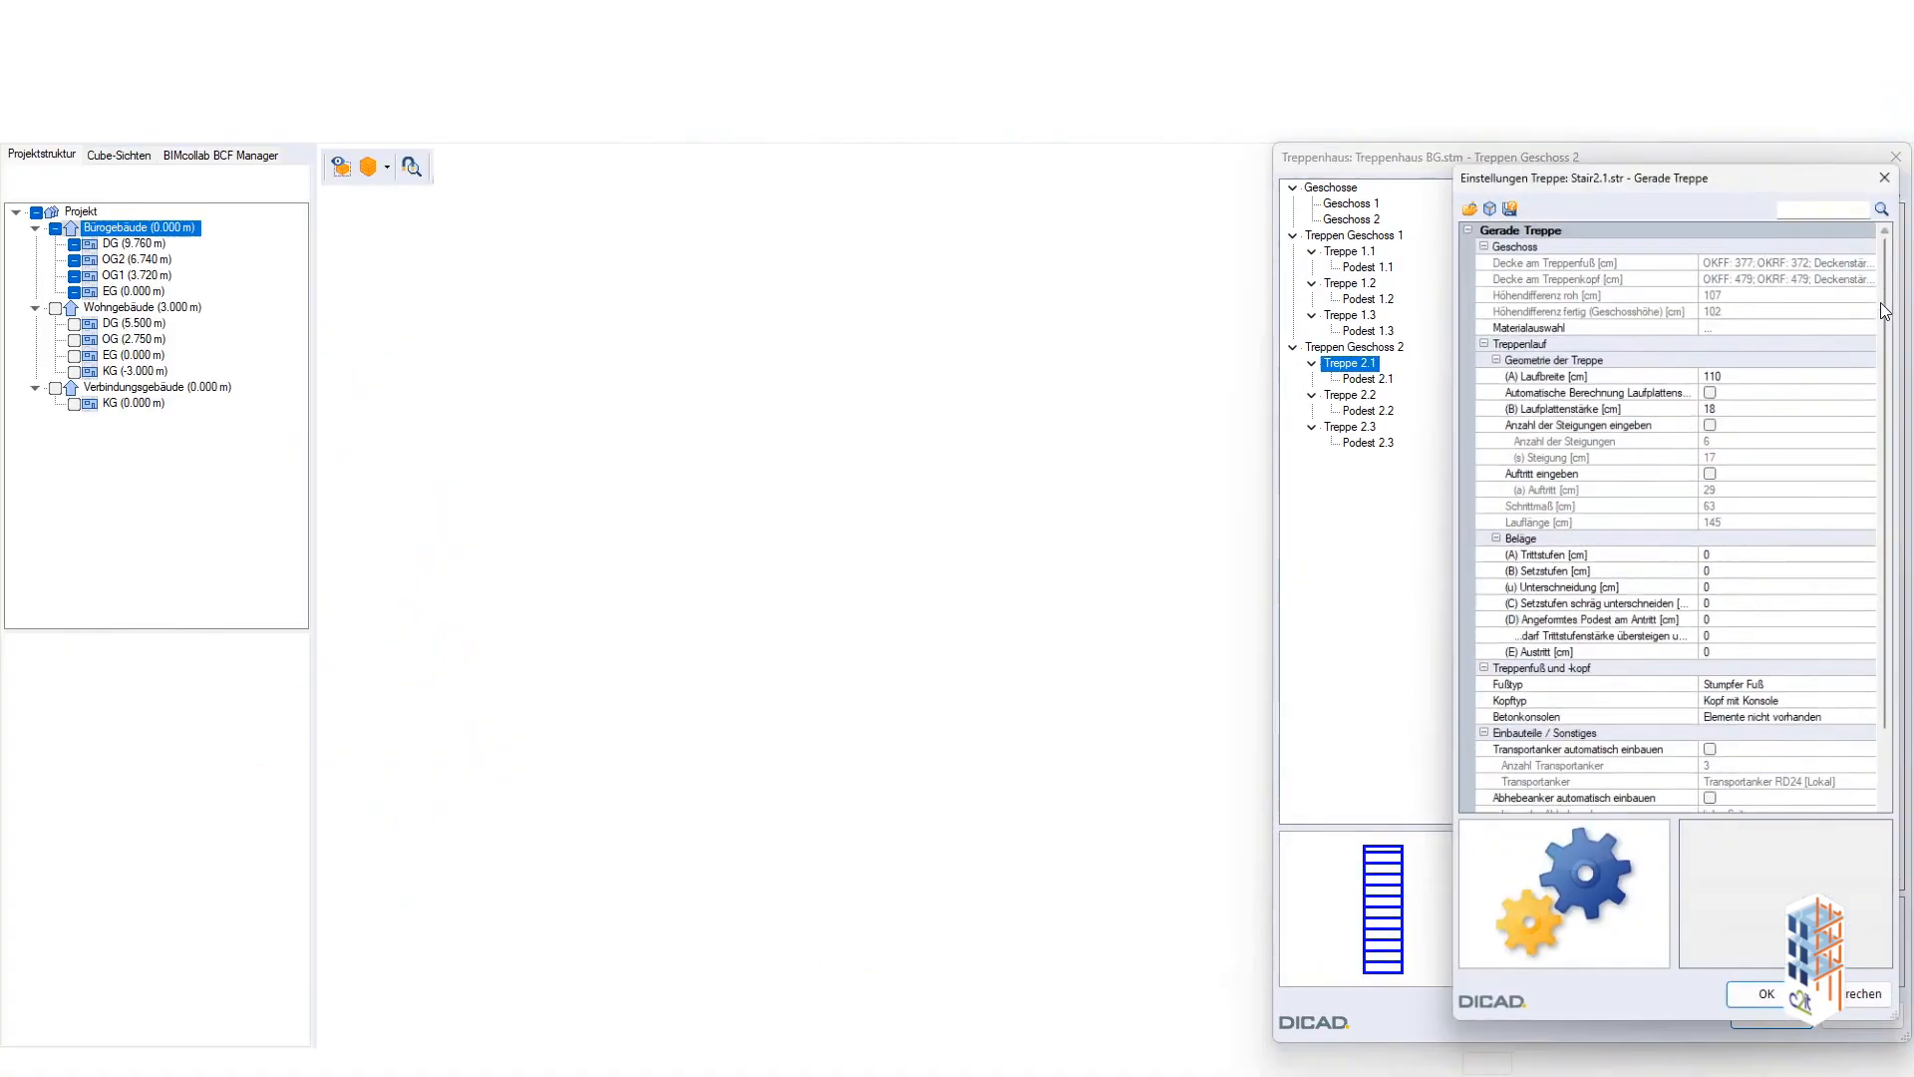
{"action": "left_click", "coordinate": [1800, 689]}
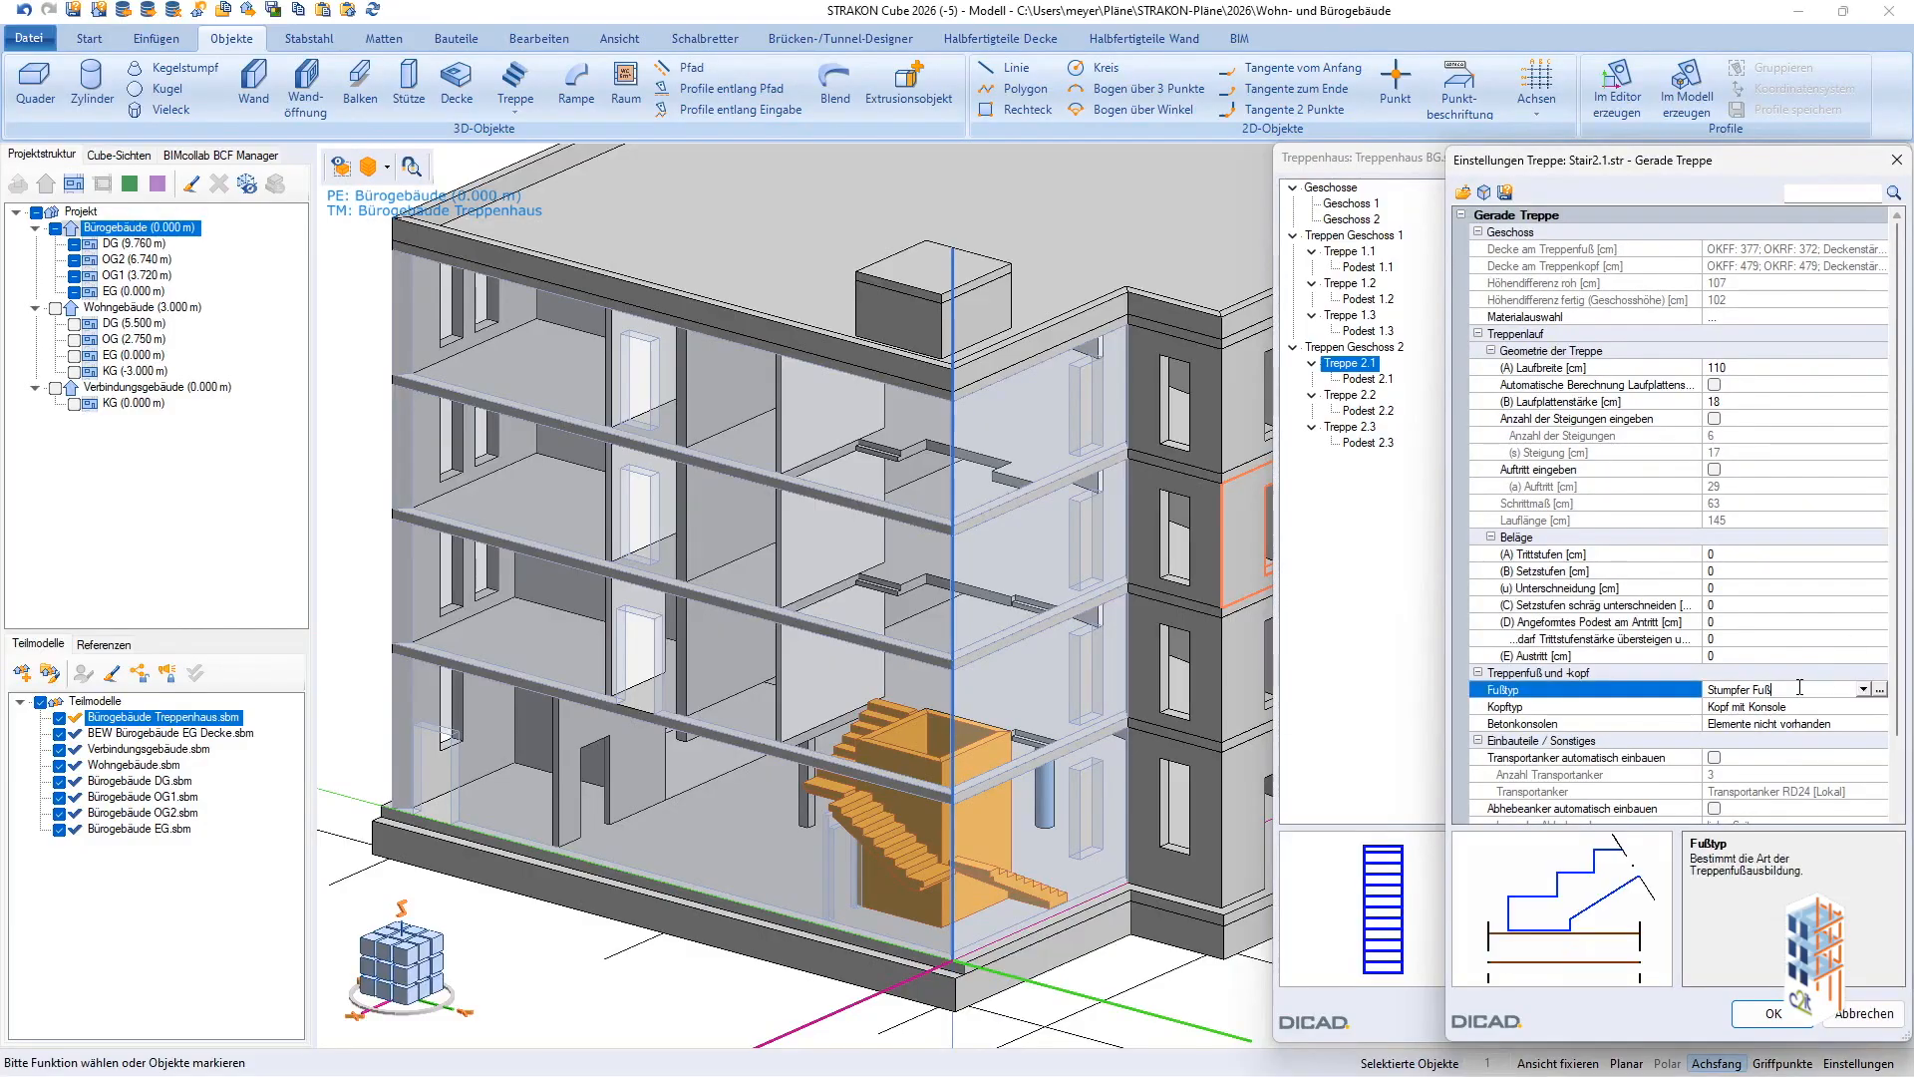
{"action": "left_click", "coordinate": [1863, 690]}
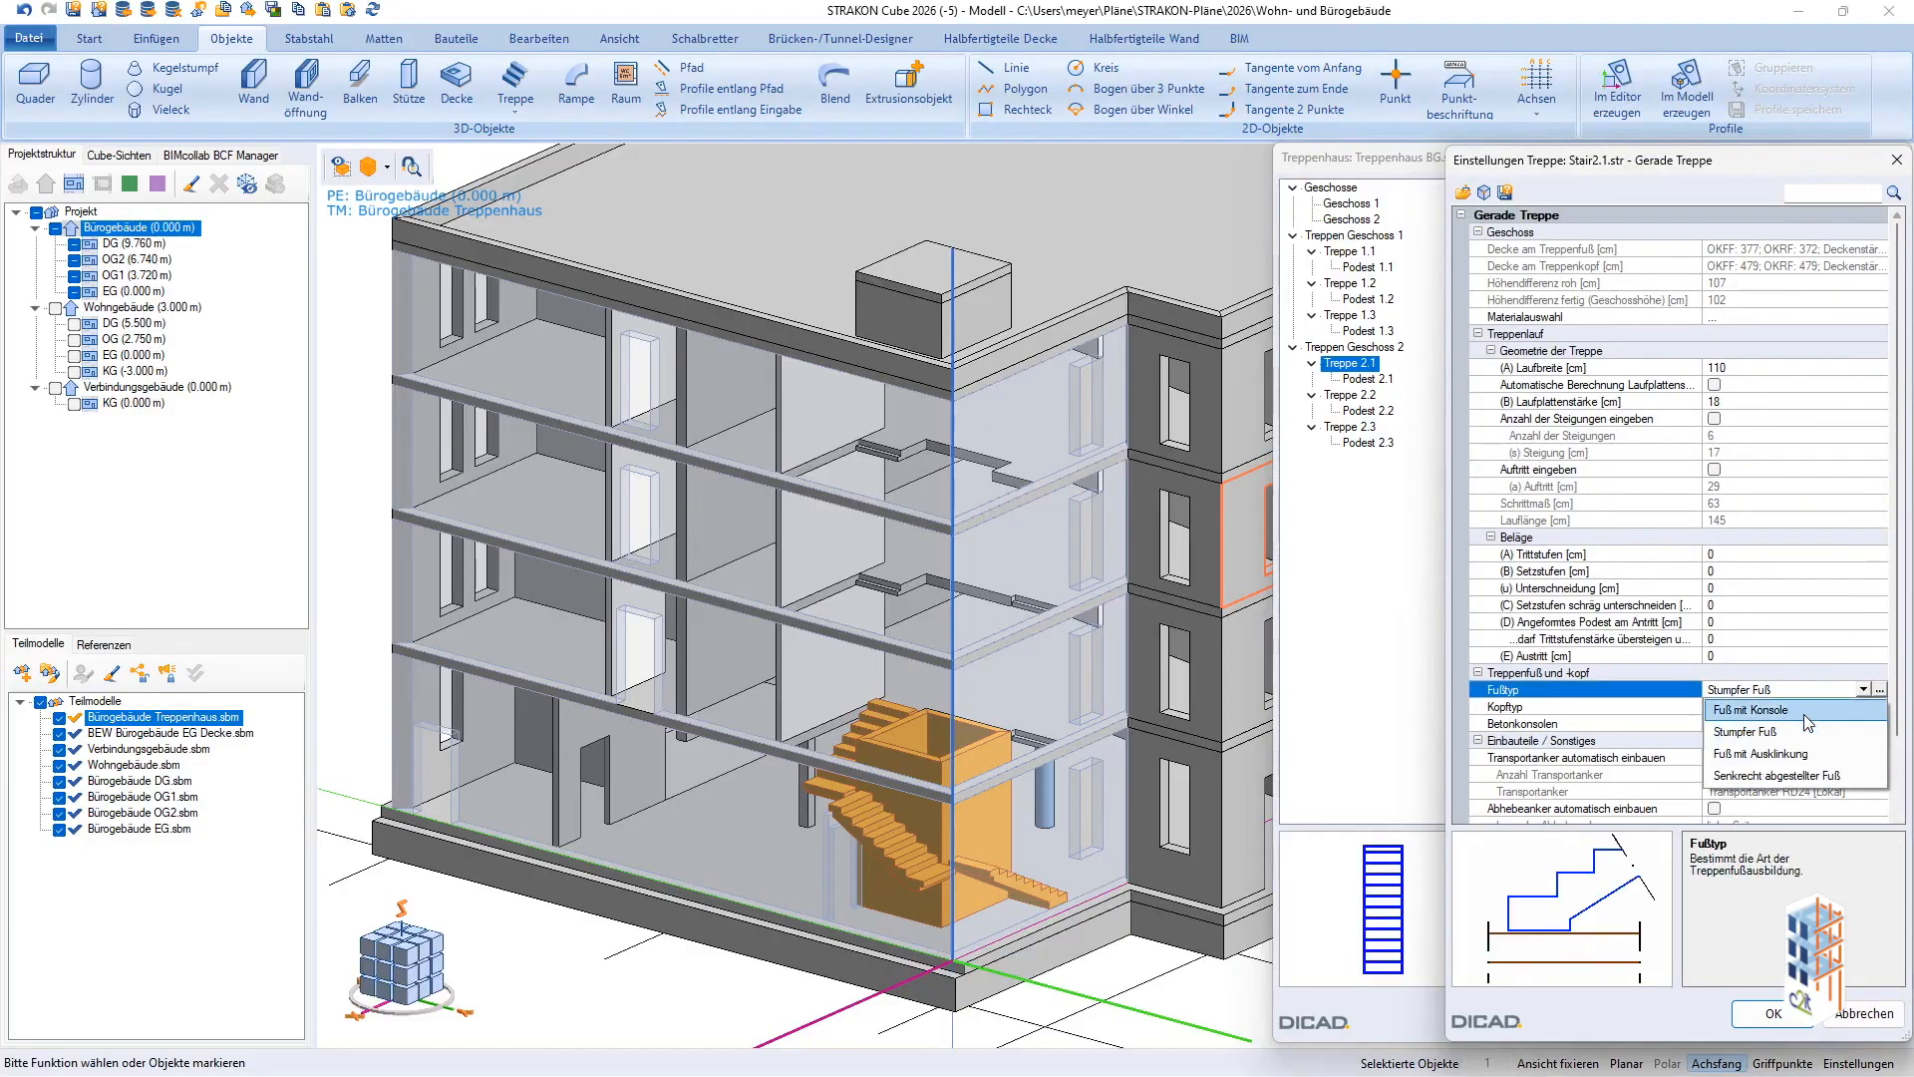
{"action": "left_click", "coordinate": [1809, 720]}
Give Treppe 2.1's foot console an 11 cm Konsol-Ausklinkung height at the slab, 11 cm Konsoltiefe and 29 cm untere Länge.
{"action": "left_click", "coordinate": [1879, 688]}
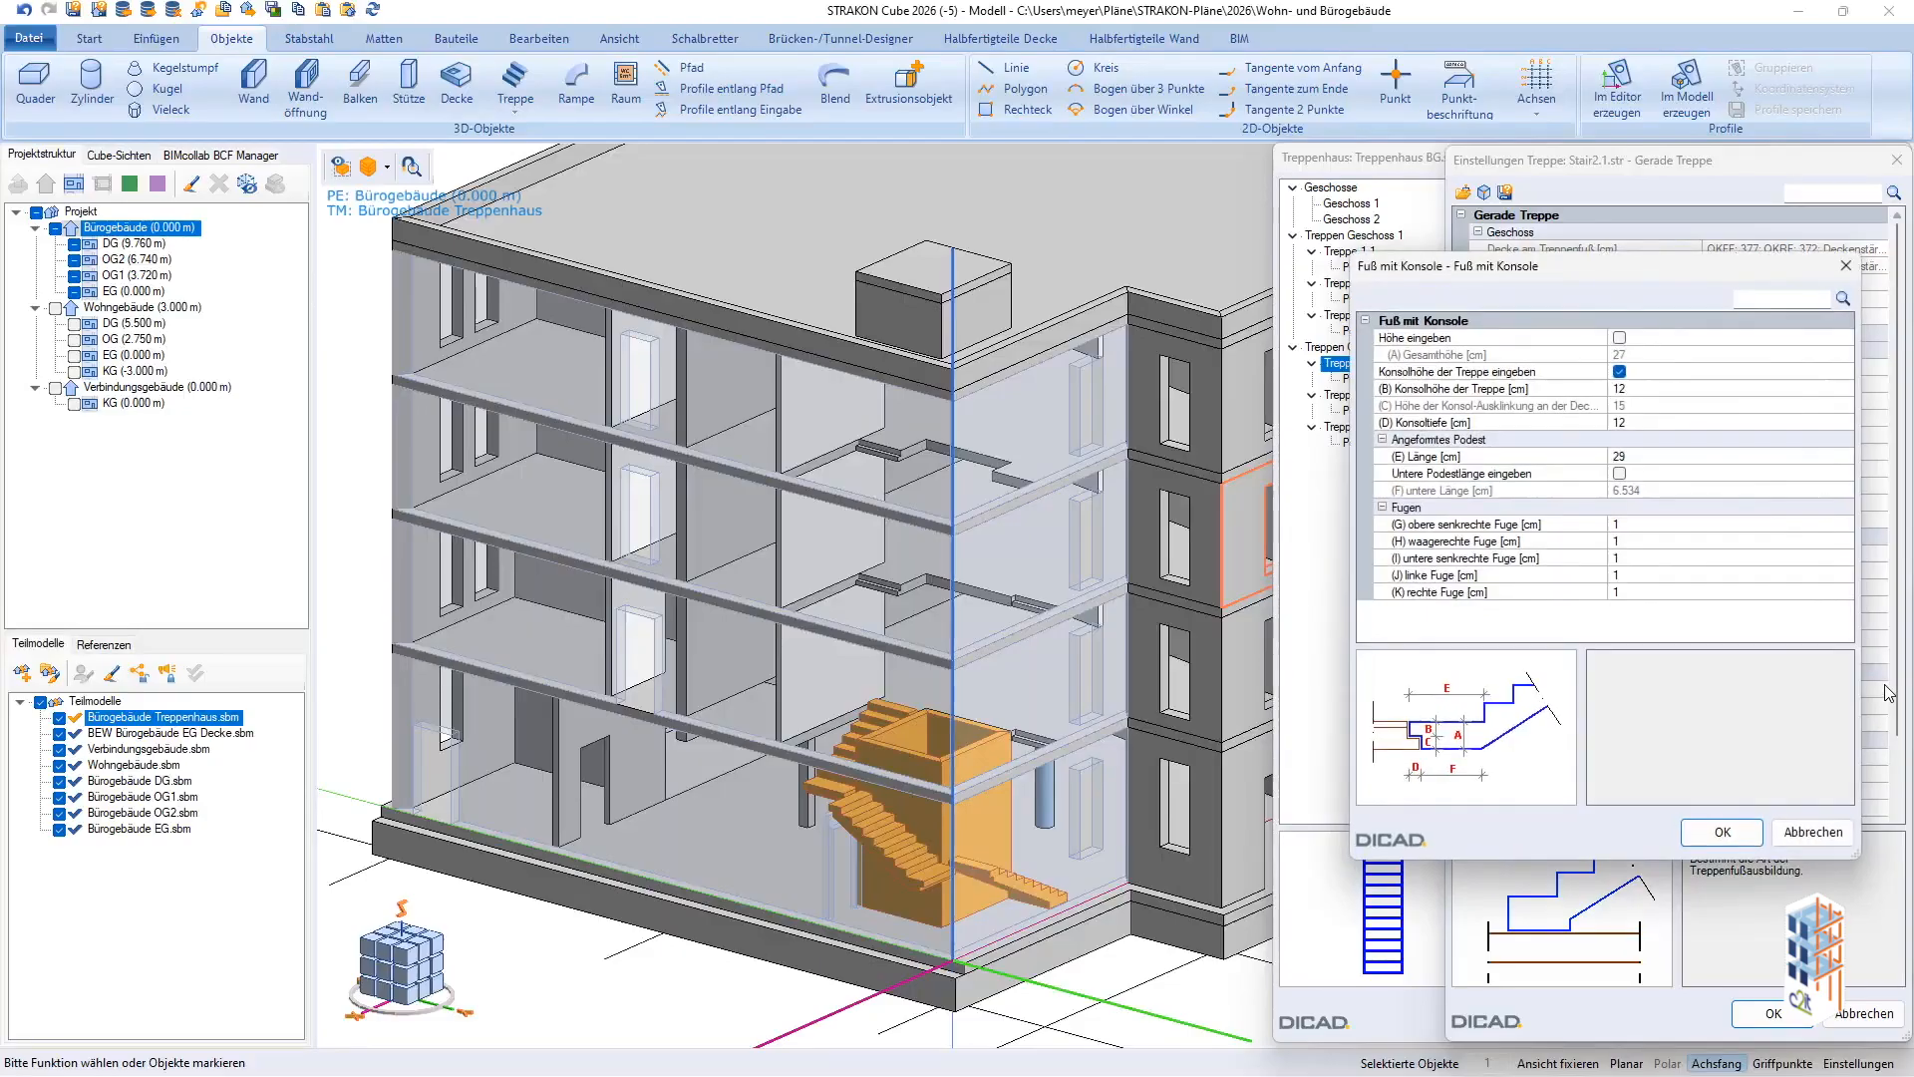
{"action": "left_click", "coordinate": [1620, 371]}
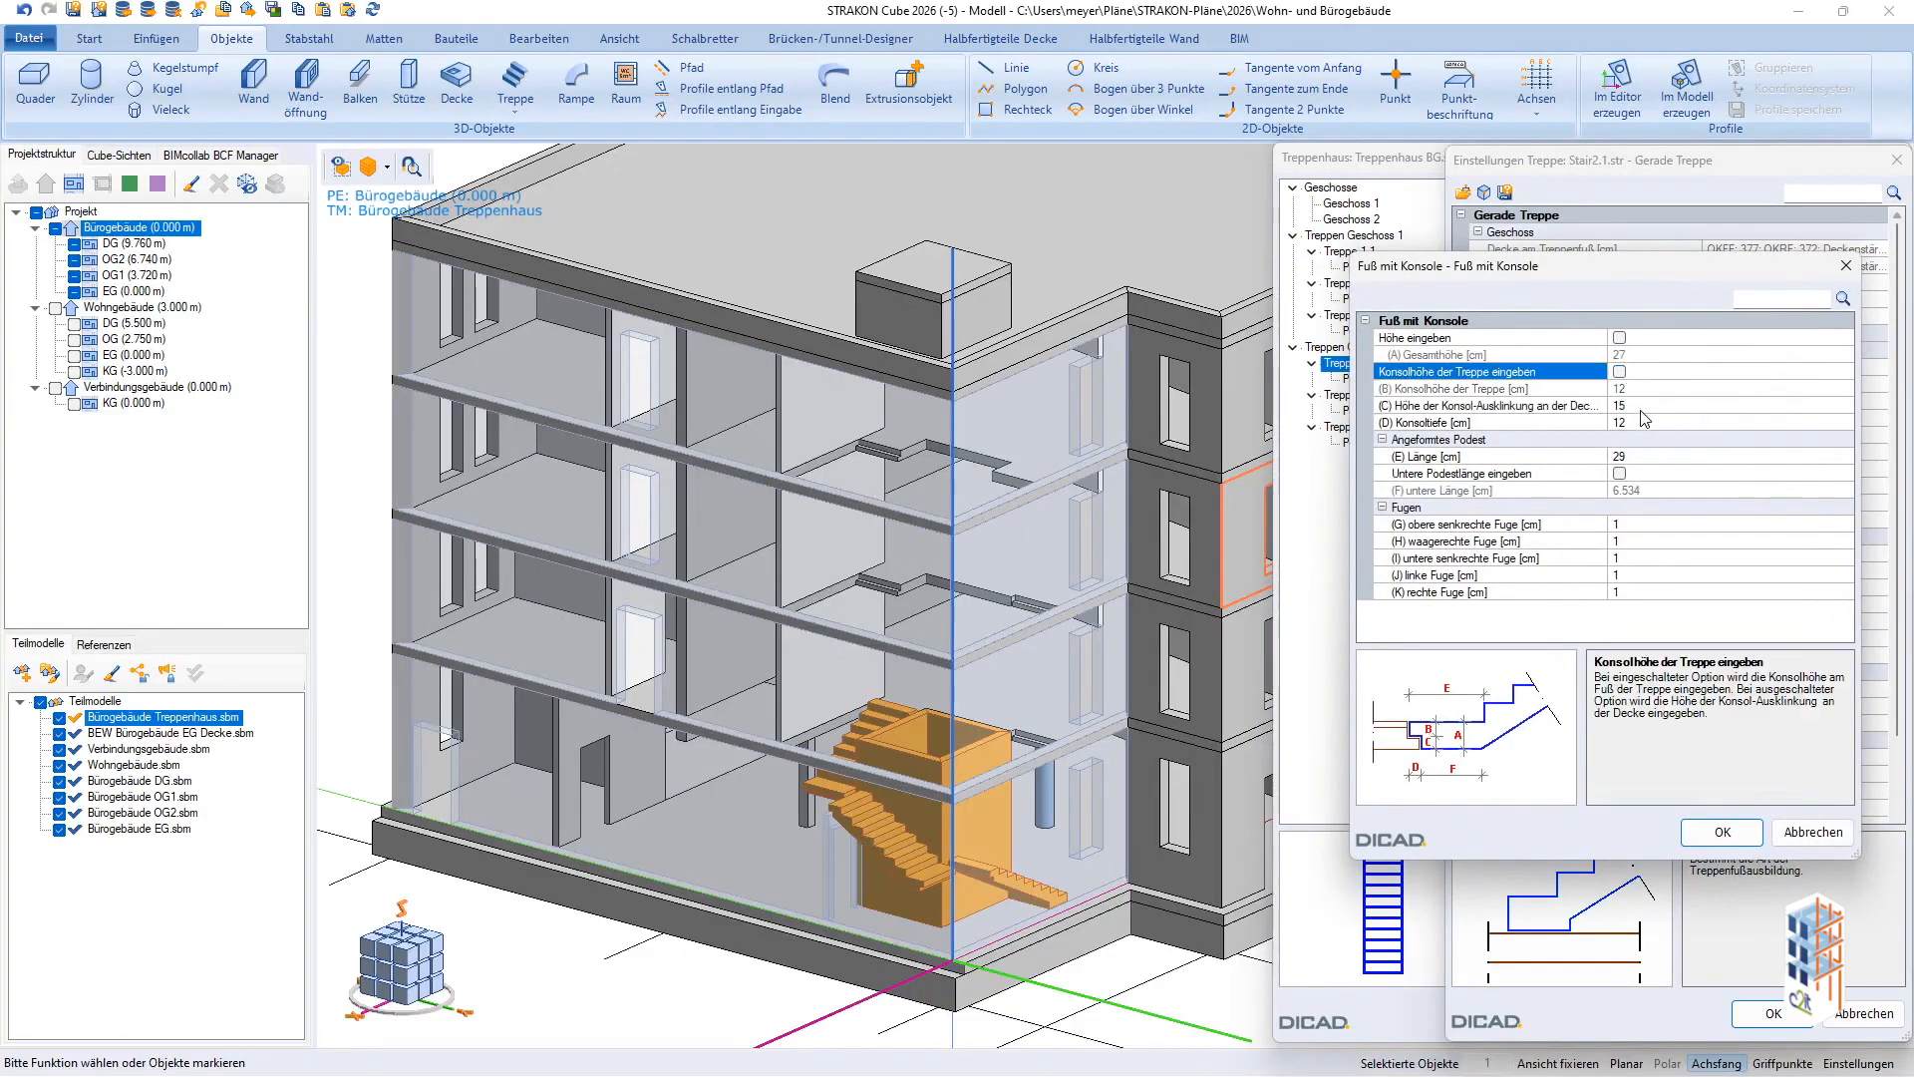
{"action": "left_click", "coordinate": [1652, 406]}
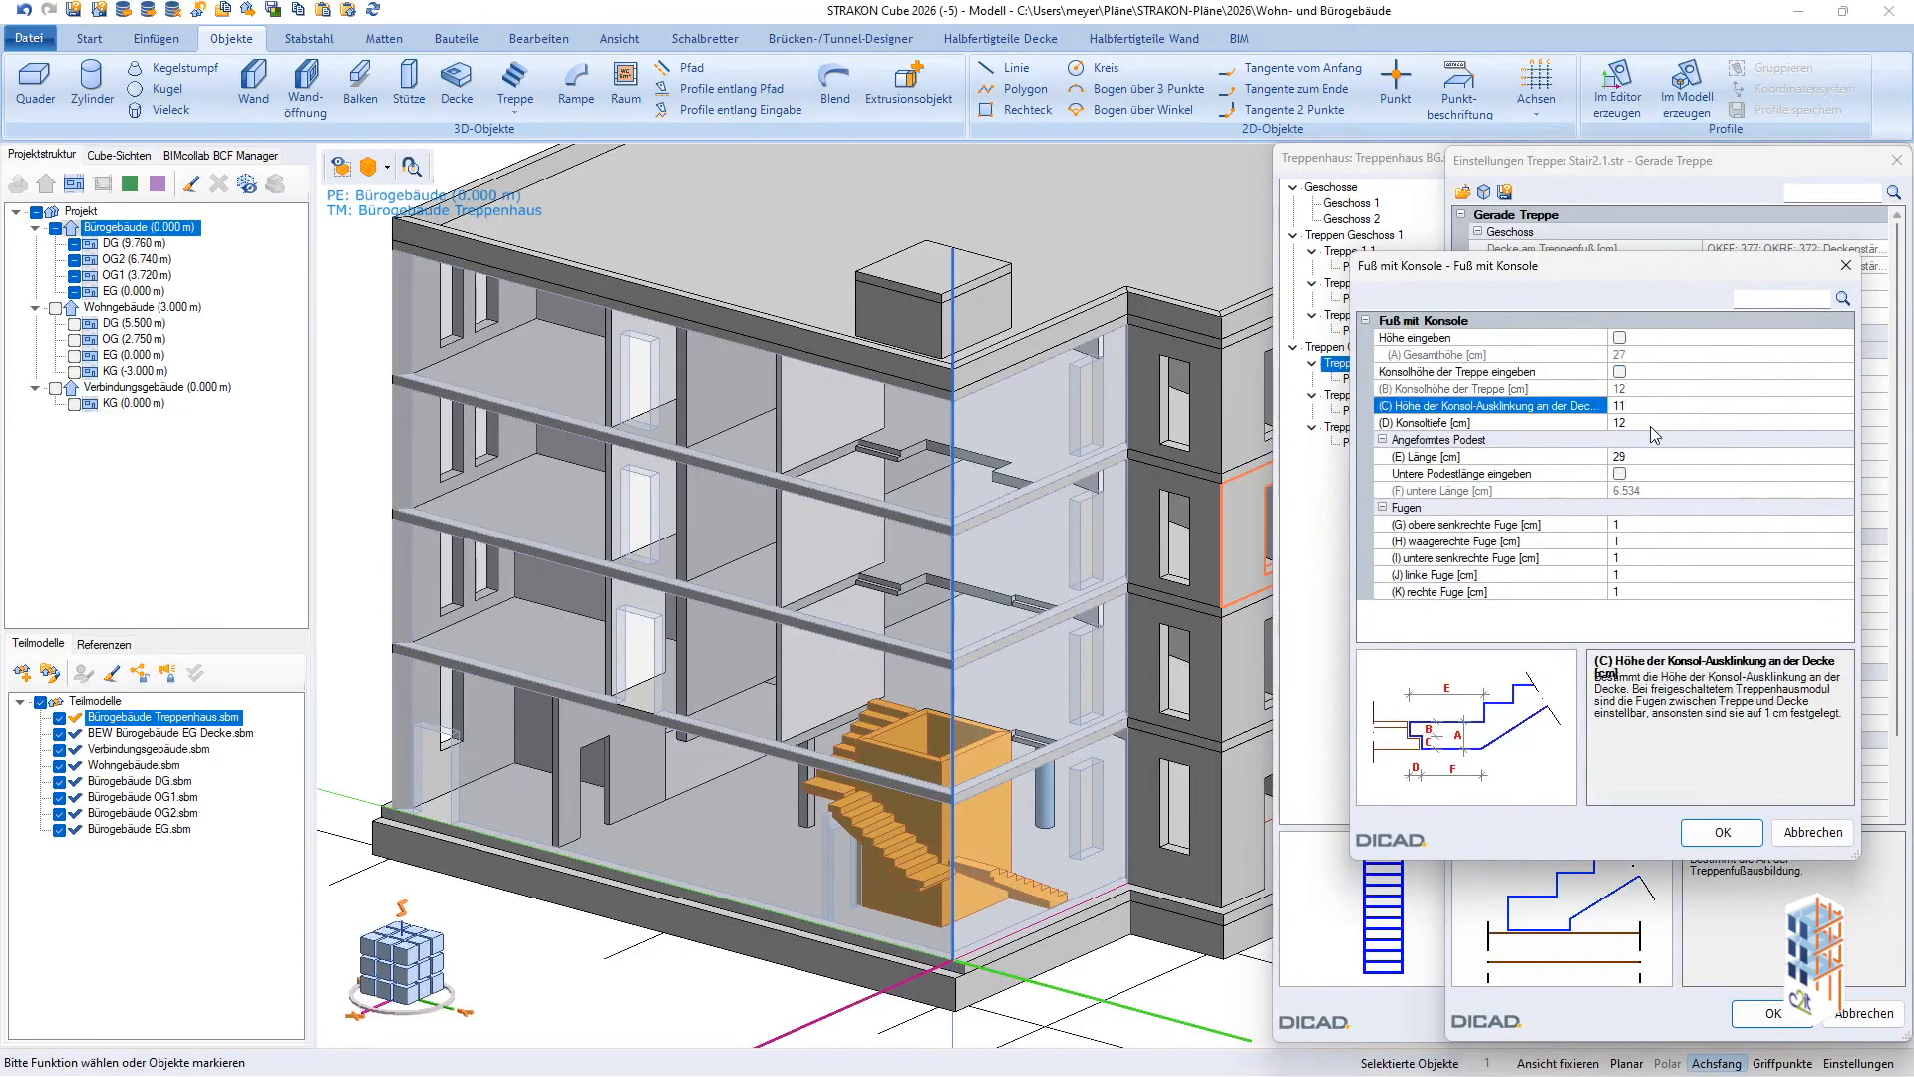
{"action": "left_click", "coordinate": [1649, 422]}
{"action": "type", "text": "11"}
{"action": "left_click", "coordinate": [1619, 473]}
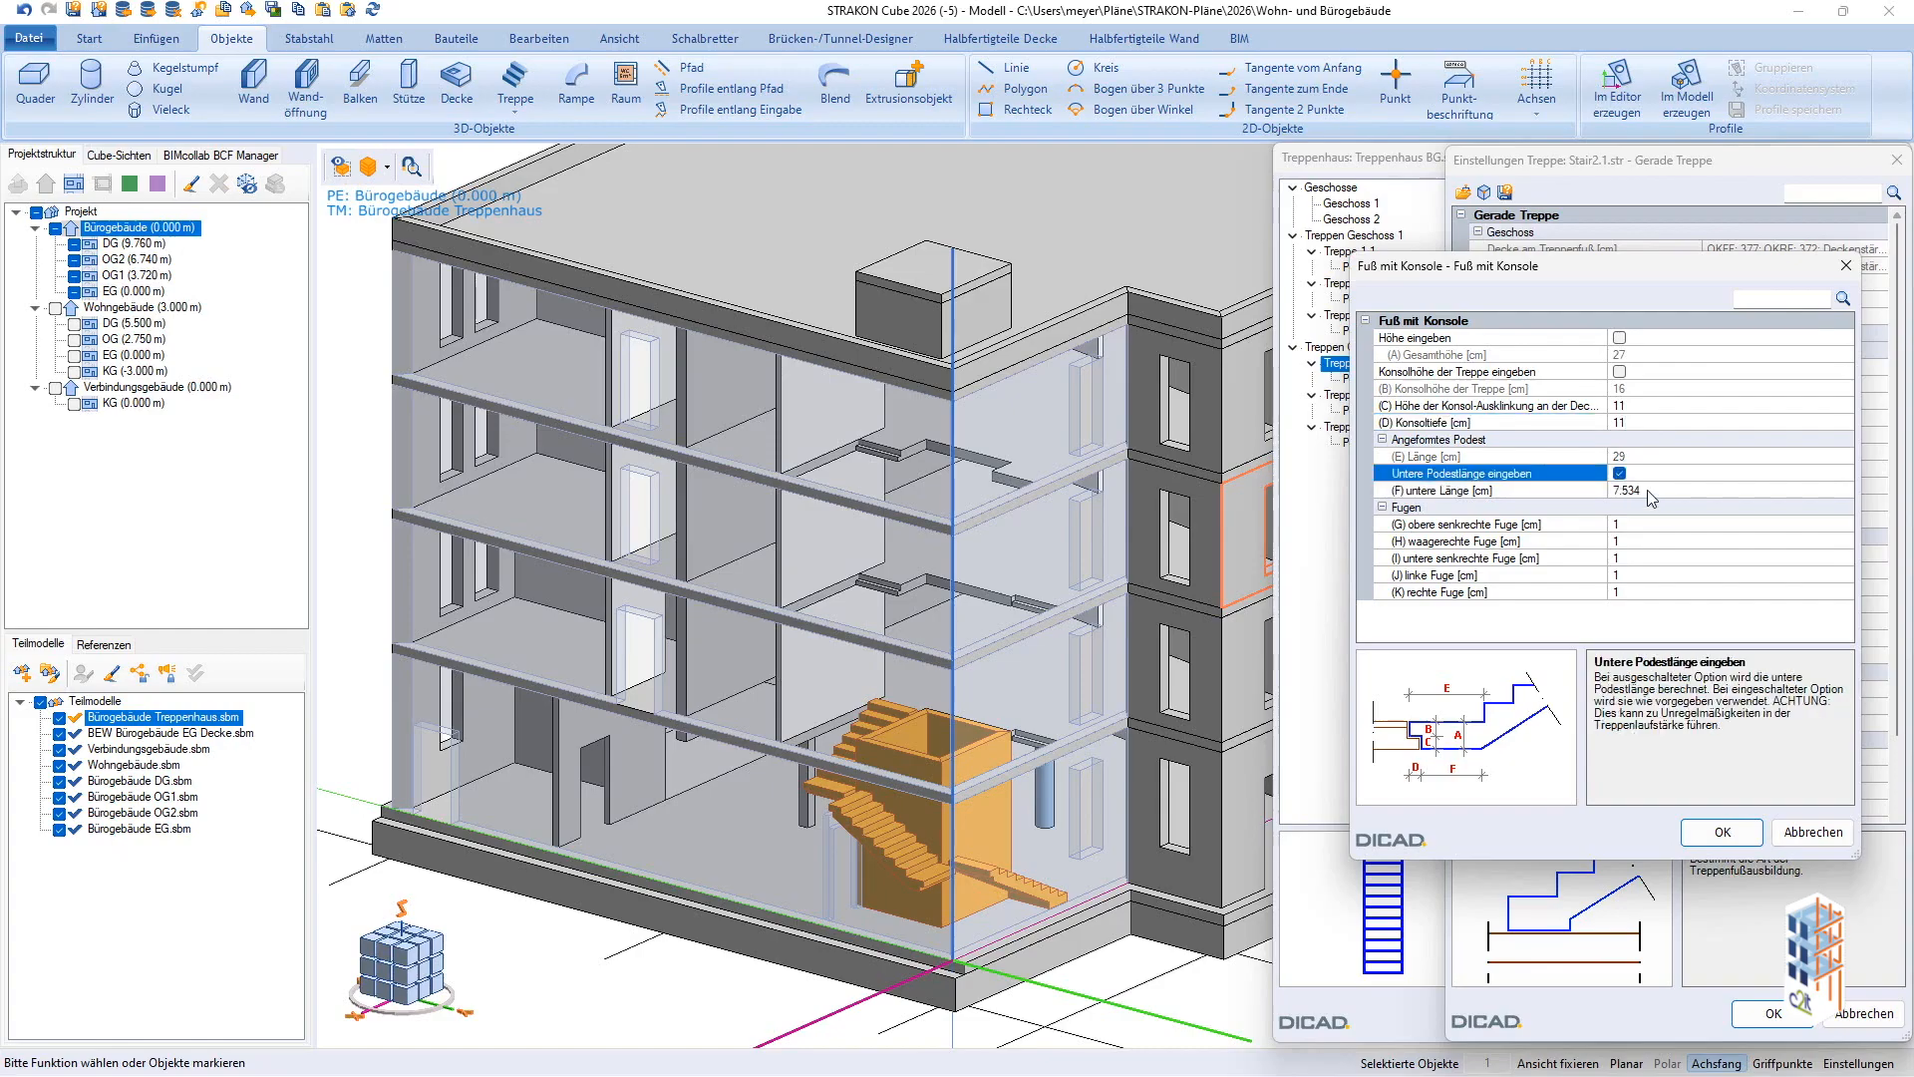
{"action": "left_click", "coordinate": [1647, 488]}
{"action": "type", "text": "29"}
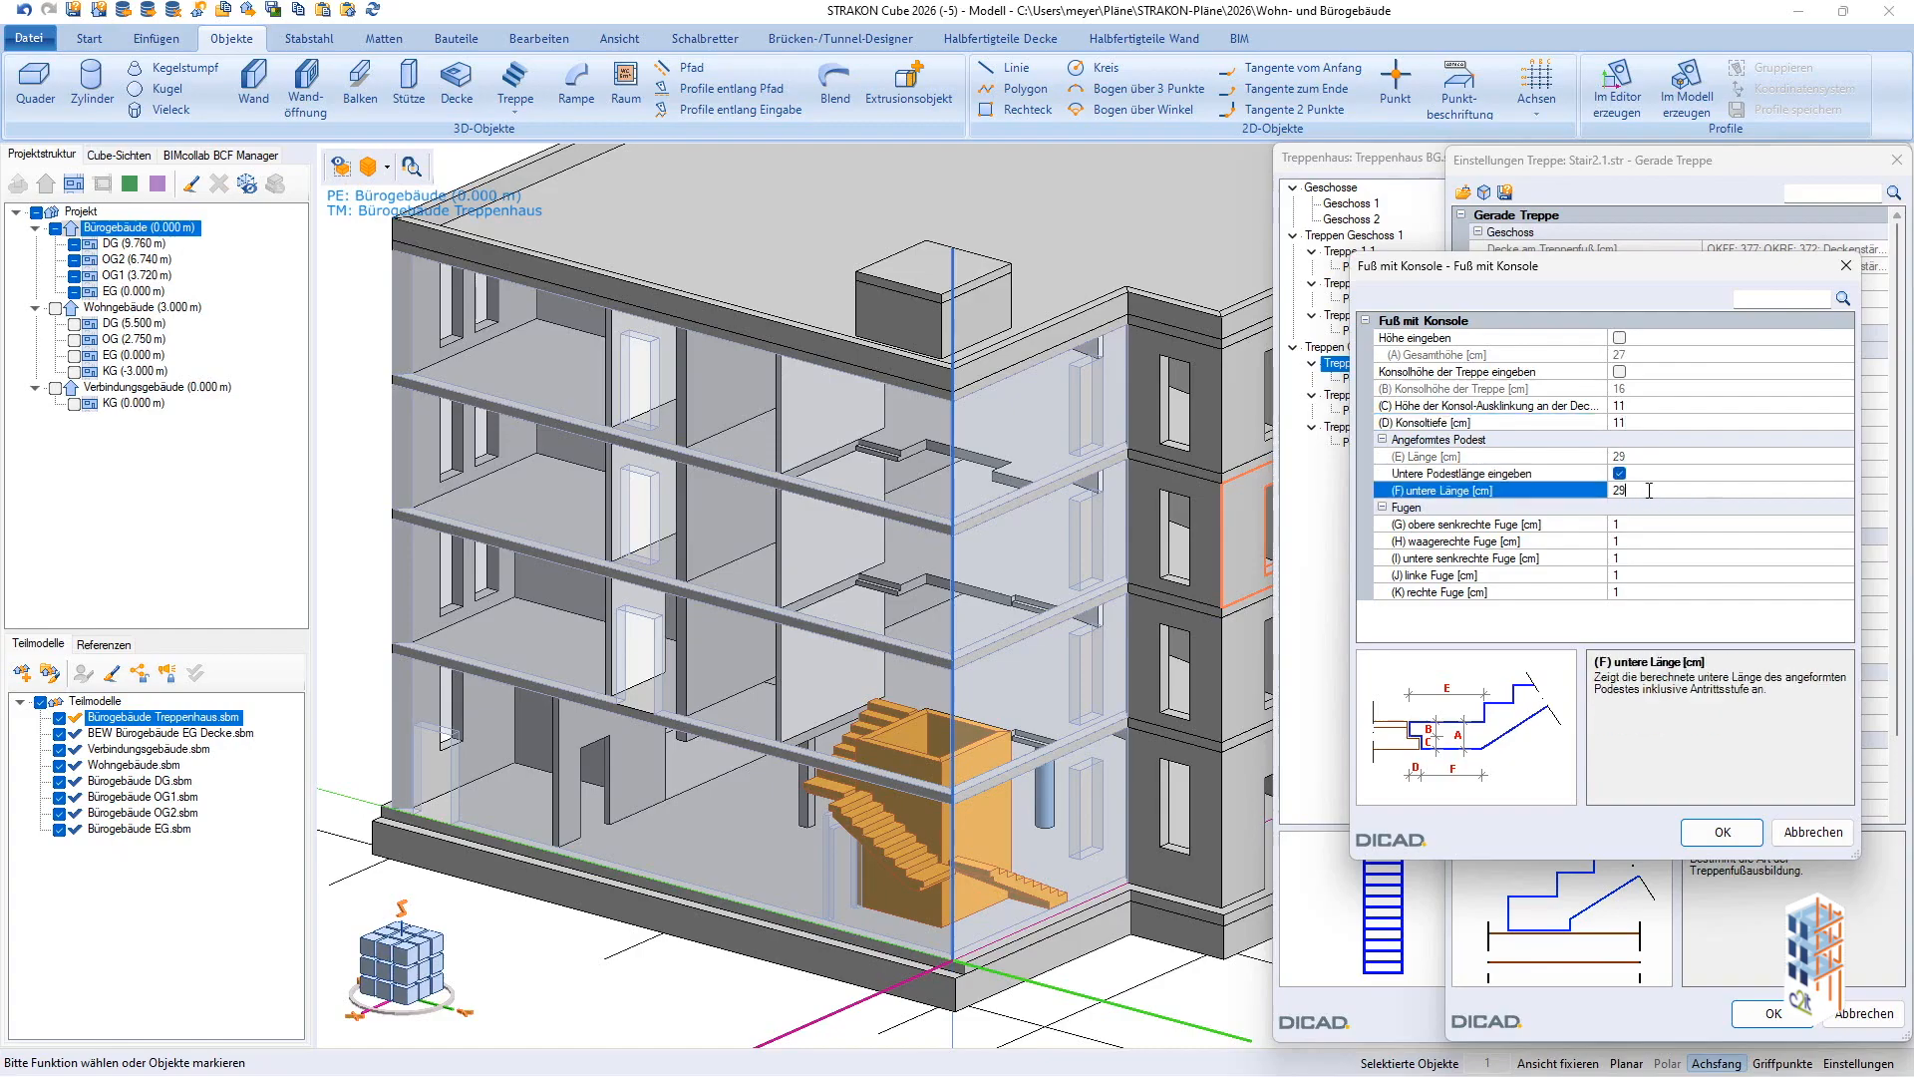
{"action": "left_click", "coordinate": [1706, 836]}
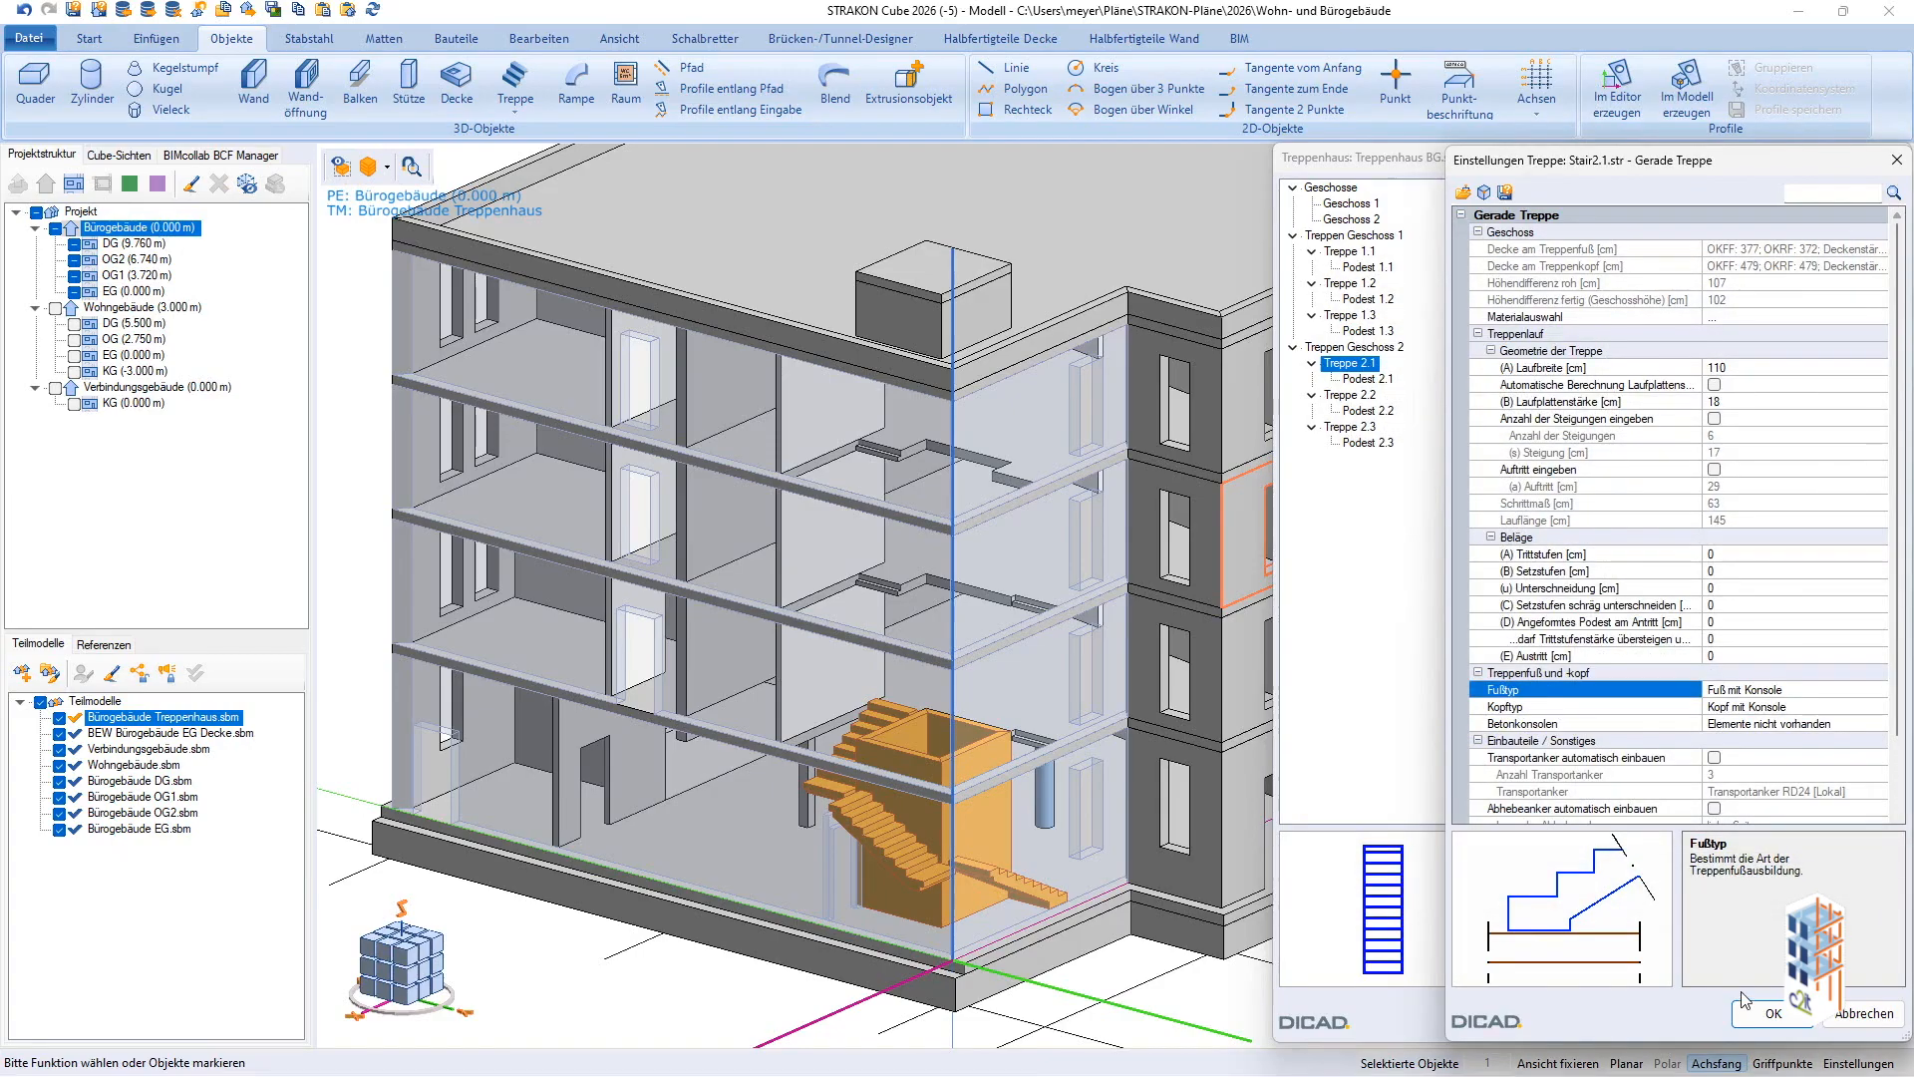
Apply Treppe 2.1's settings and move the flight horizontally so its upper end lines up vertically with the flight below.
{"action": "left_click", "coordinate": [1760, 1017]}
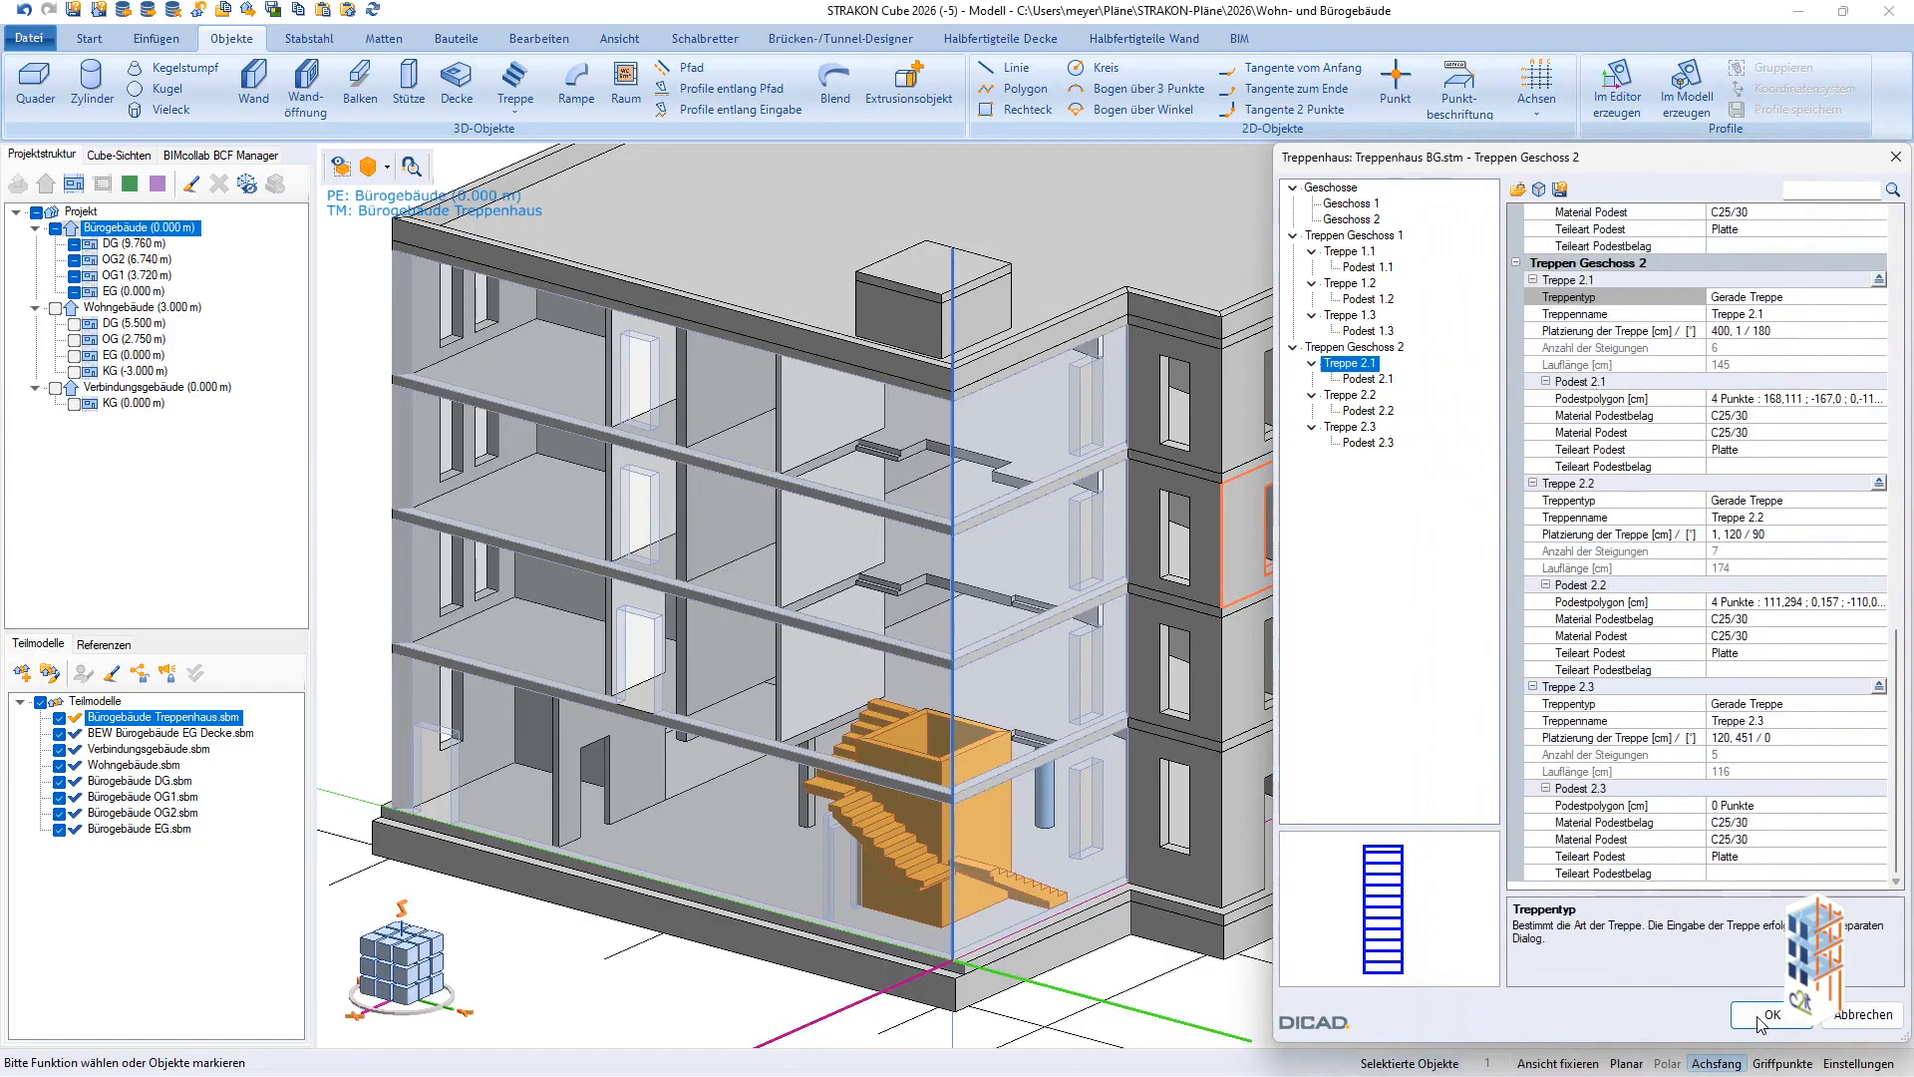
{"action": "left_click", "coordinate": [1738, 332]}
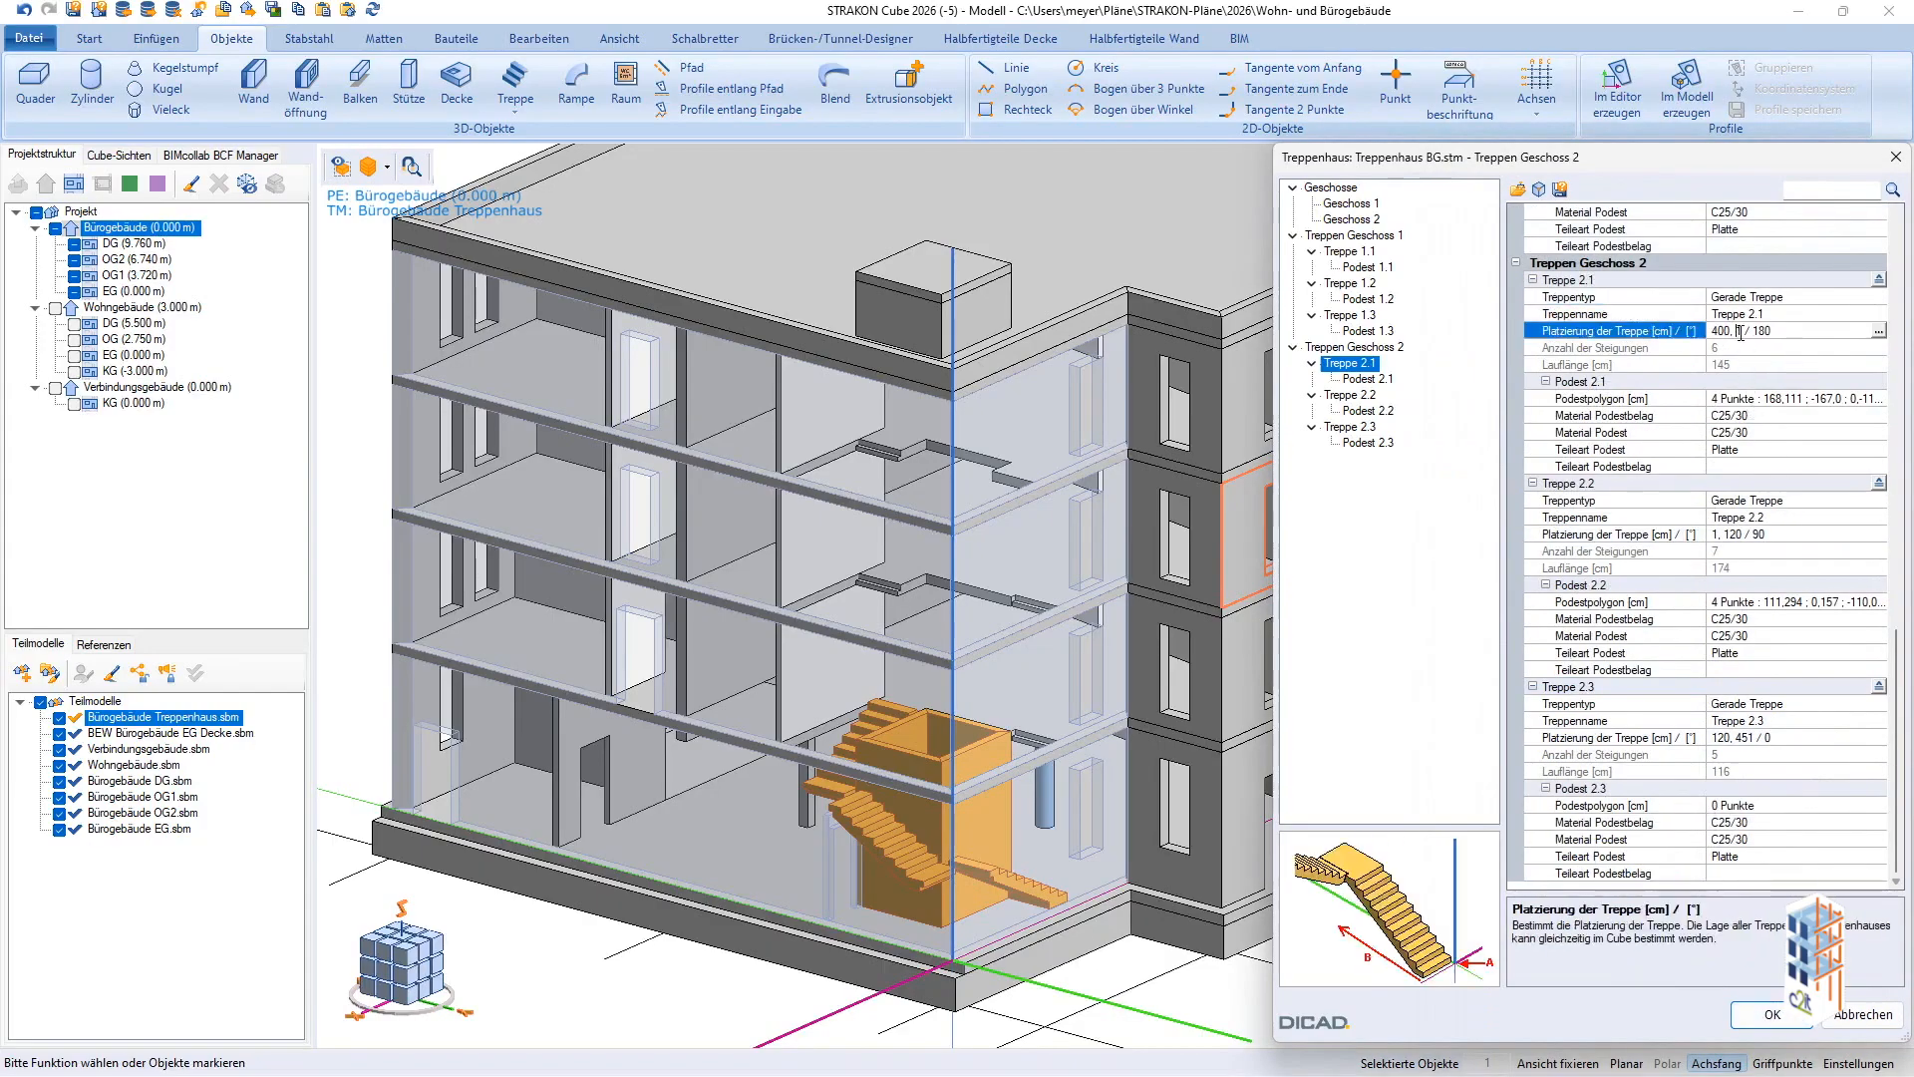
{"action": "left_click", "coordinate": [1875, 332]}
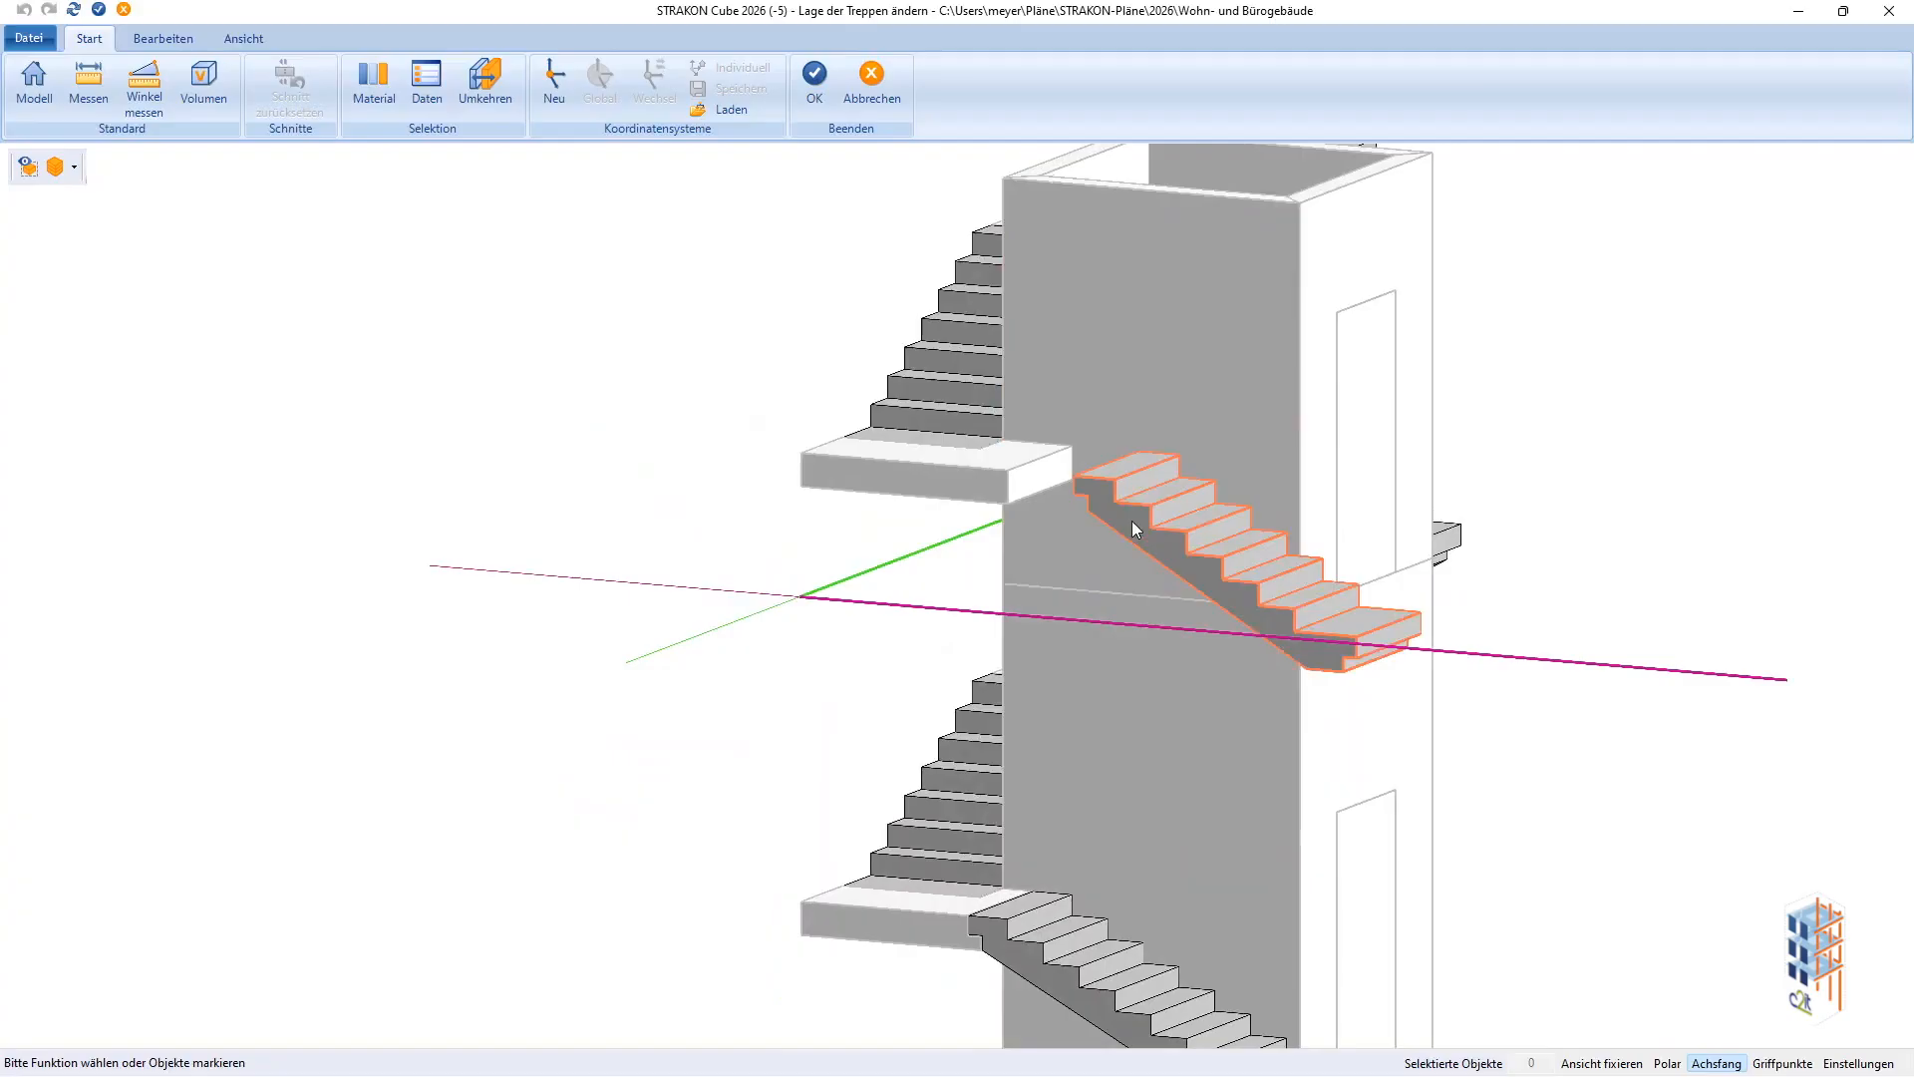
{"action": "left_click", "coordinate": [1135, 529]}
{"action": "key", "text": "v"}
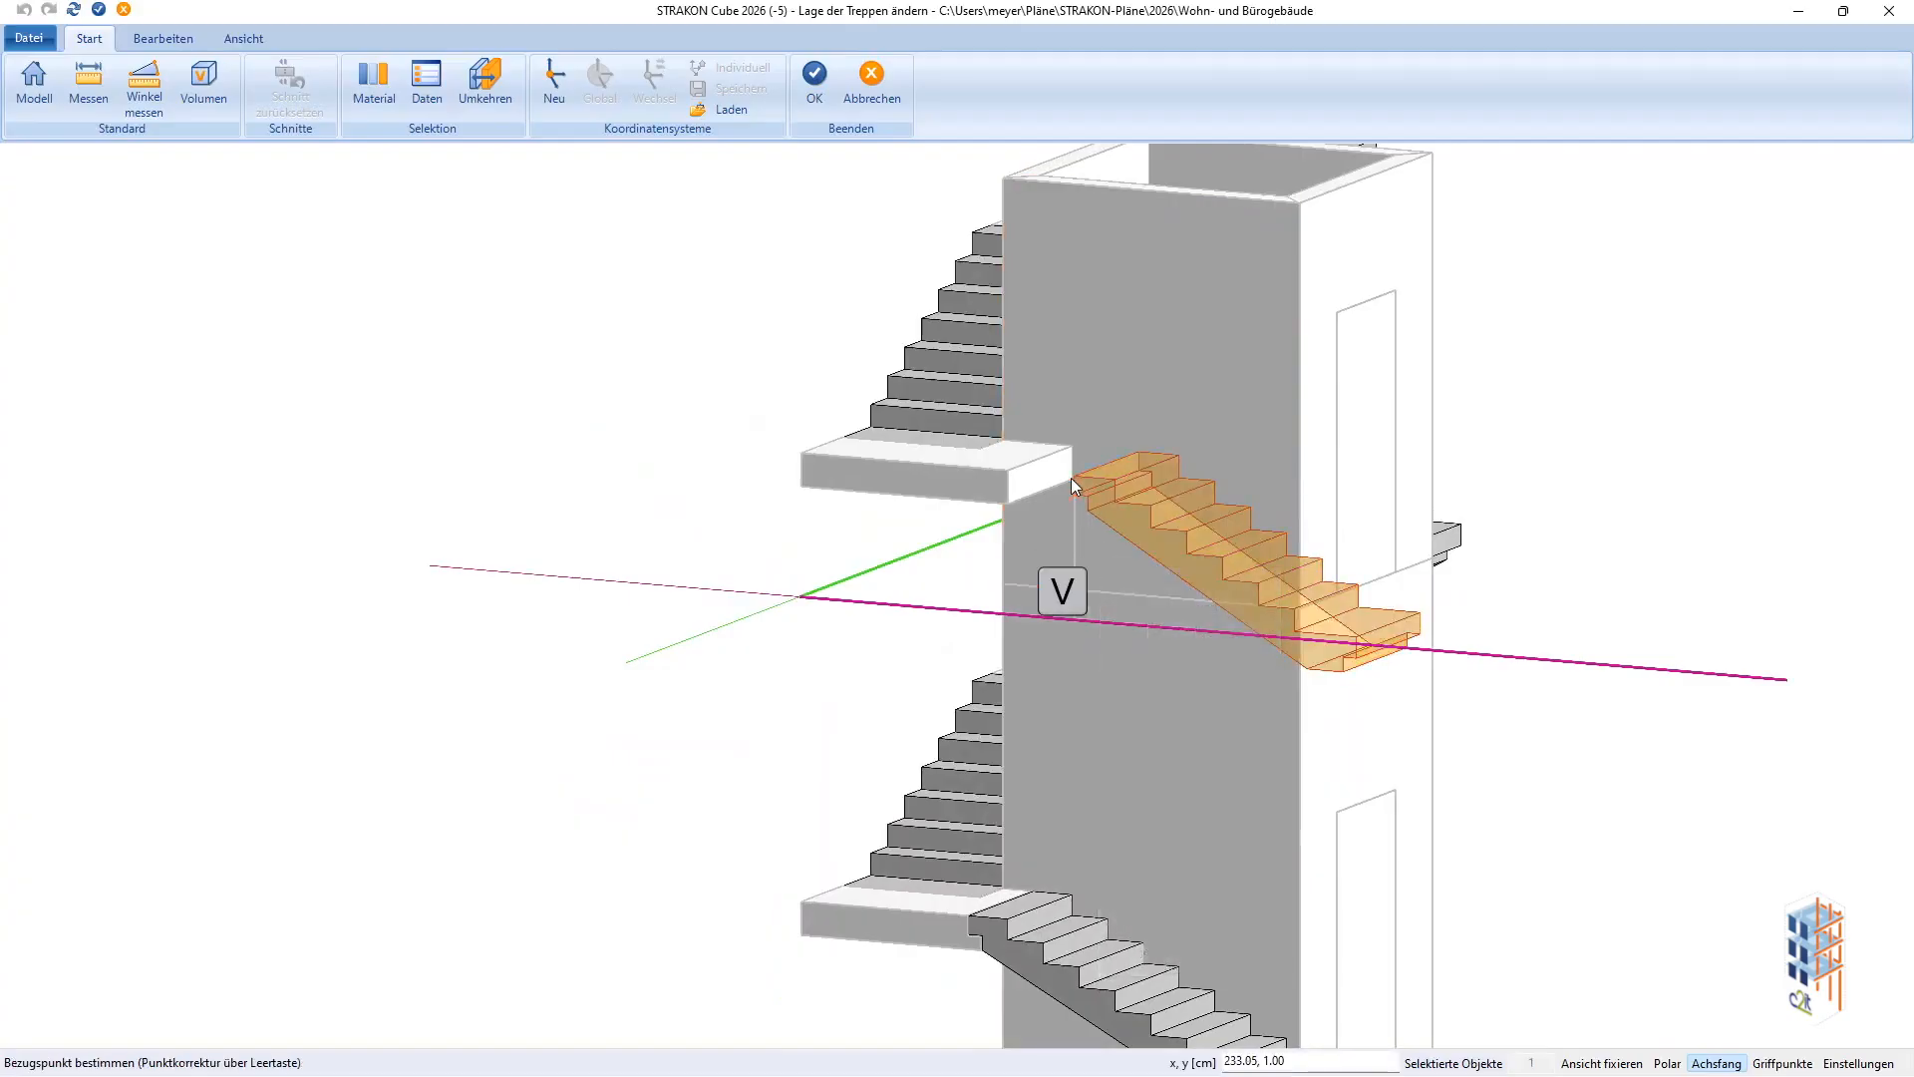
{"action": "left_click", "coordinate": [1075, 474]}
{"action": "key", "text": "b"}
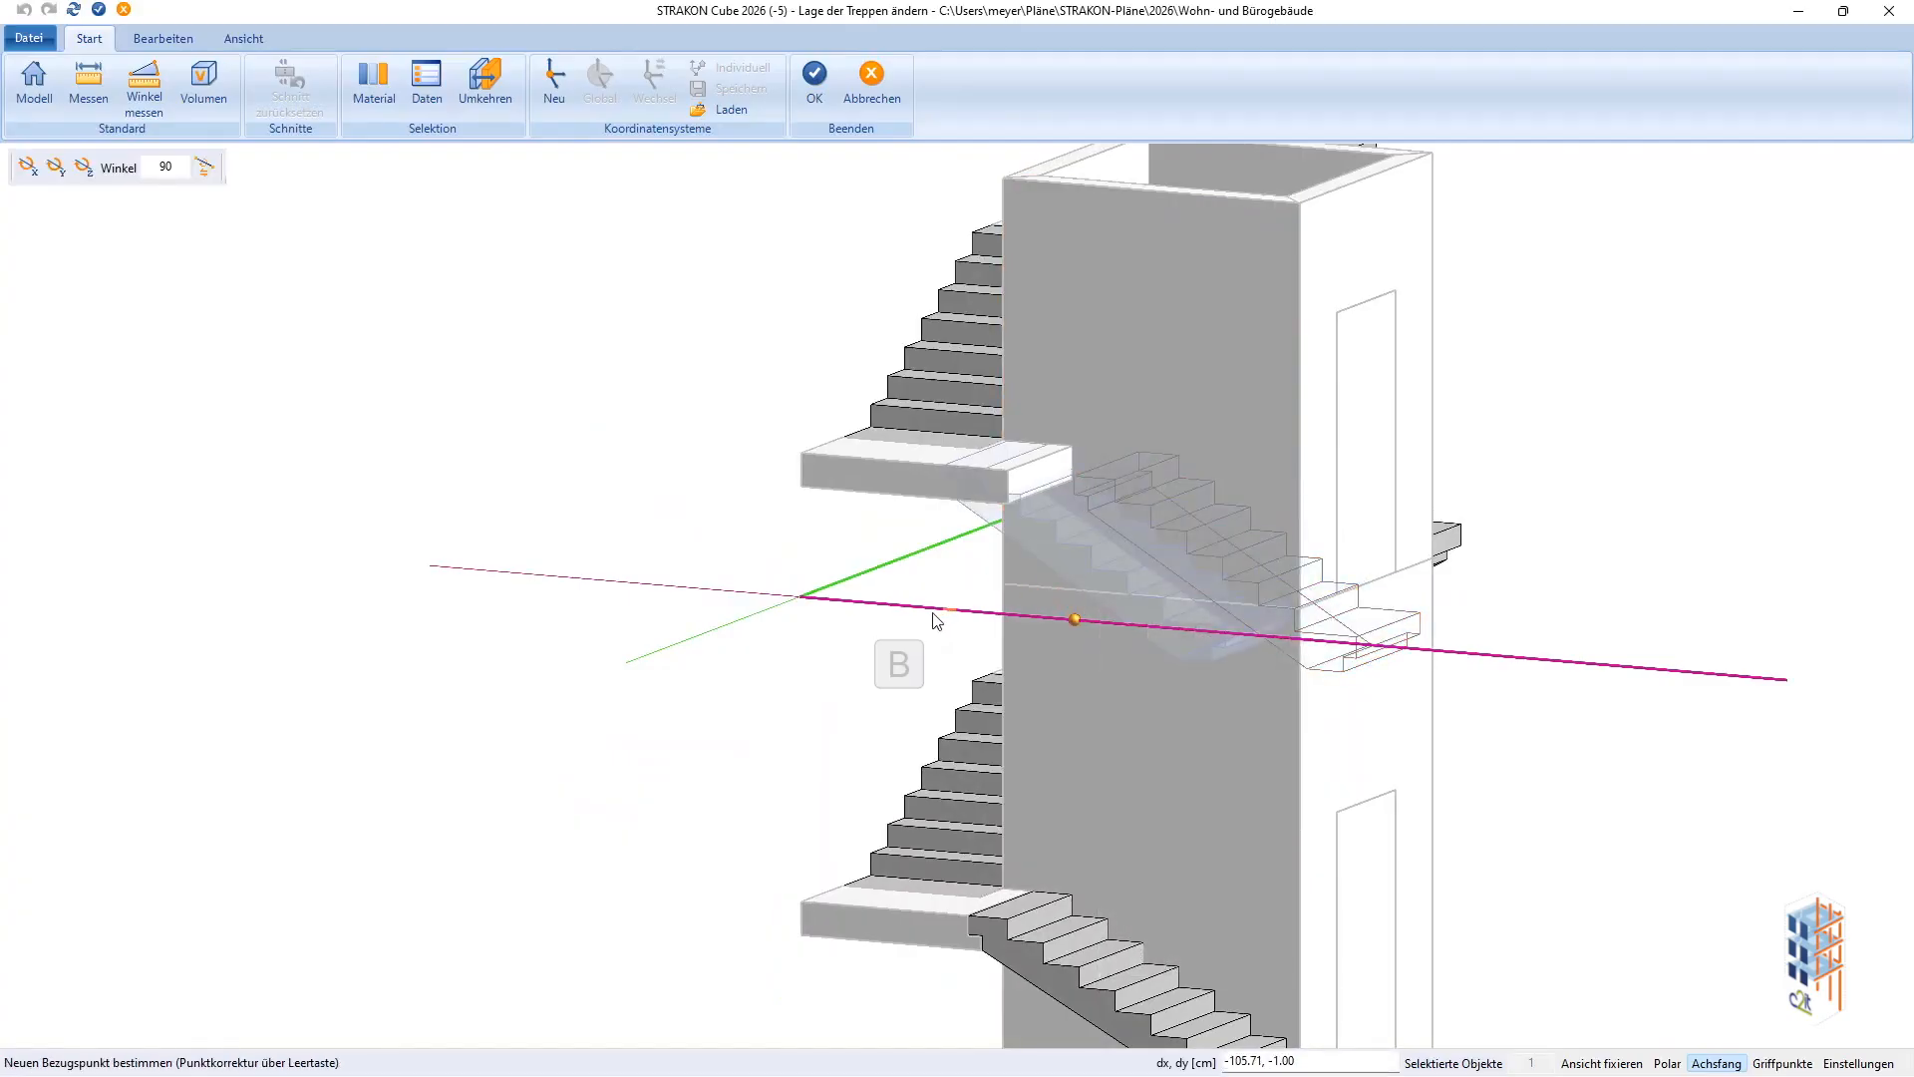
{"action": "left_click", "coordinate": [973, 917]}
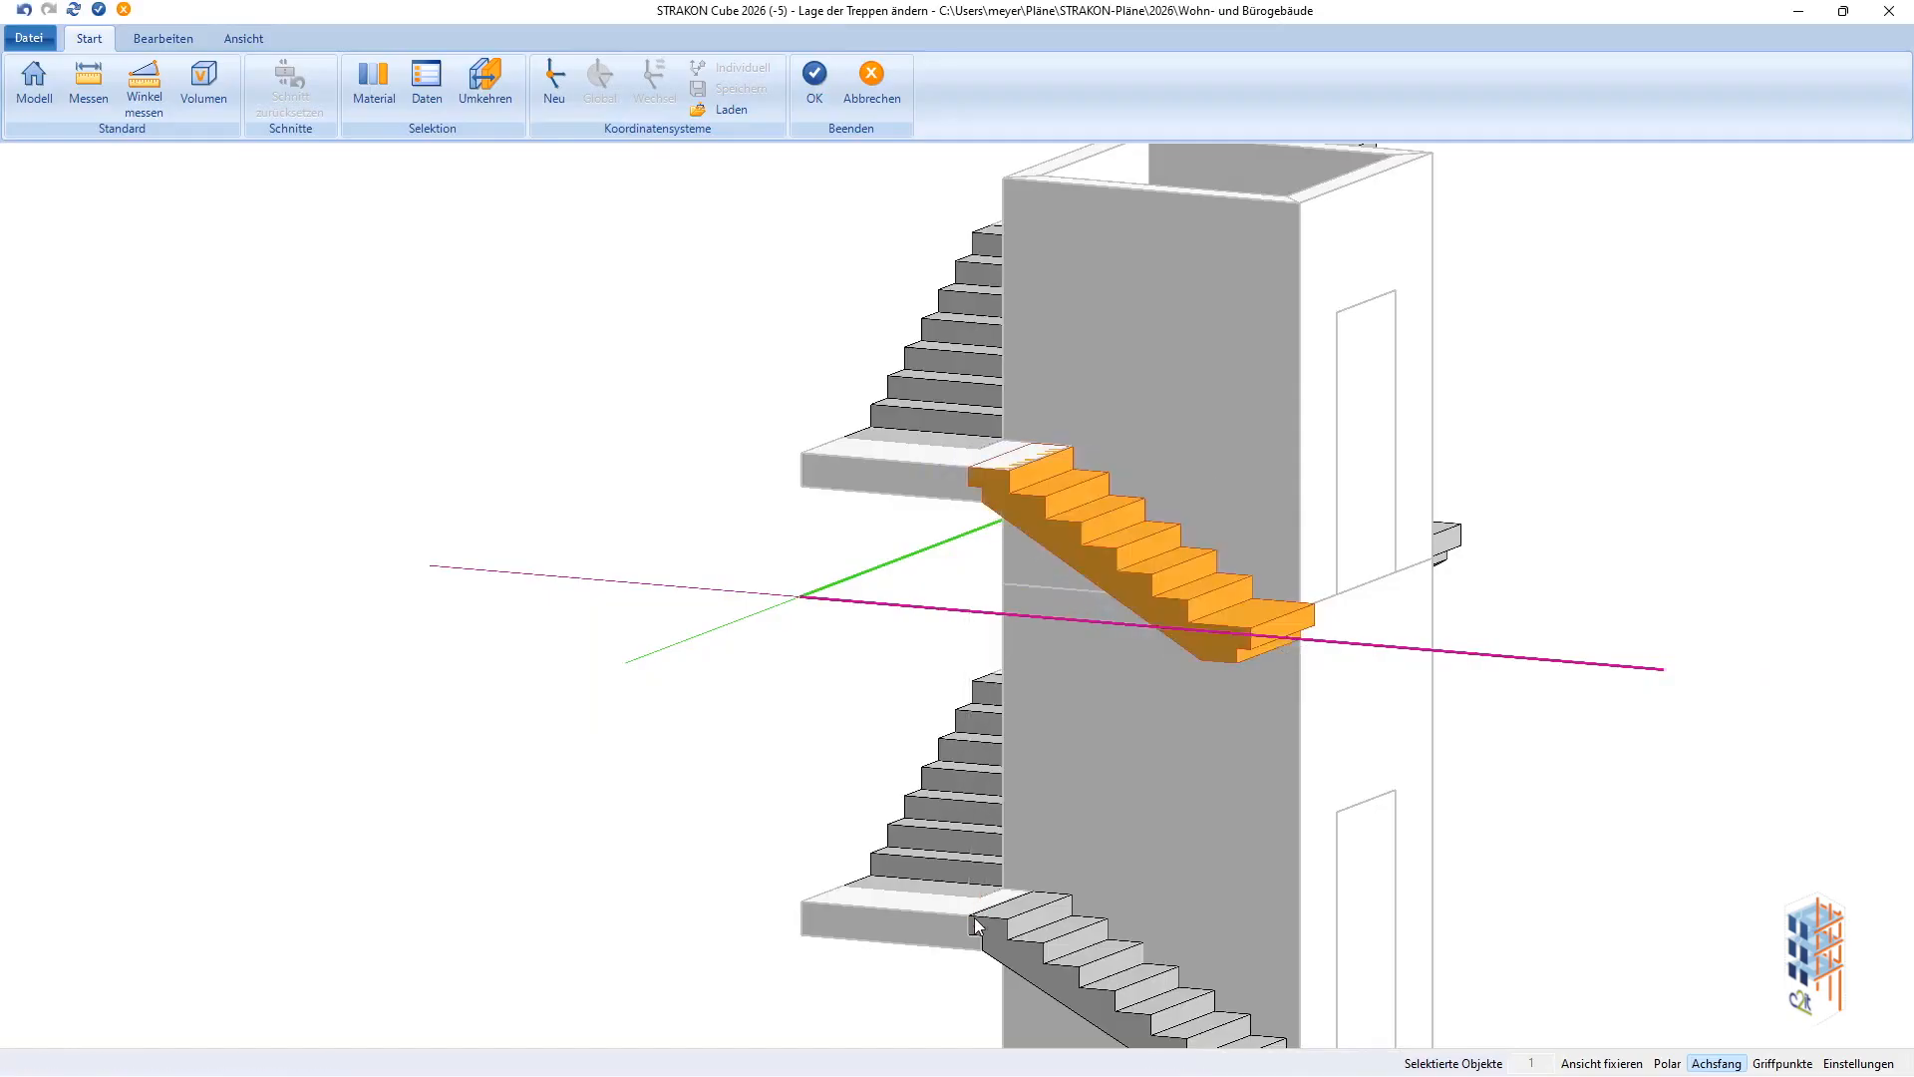
{"action": "left_click", "coordinate": [822, 97]}
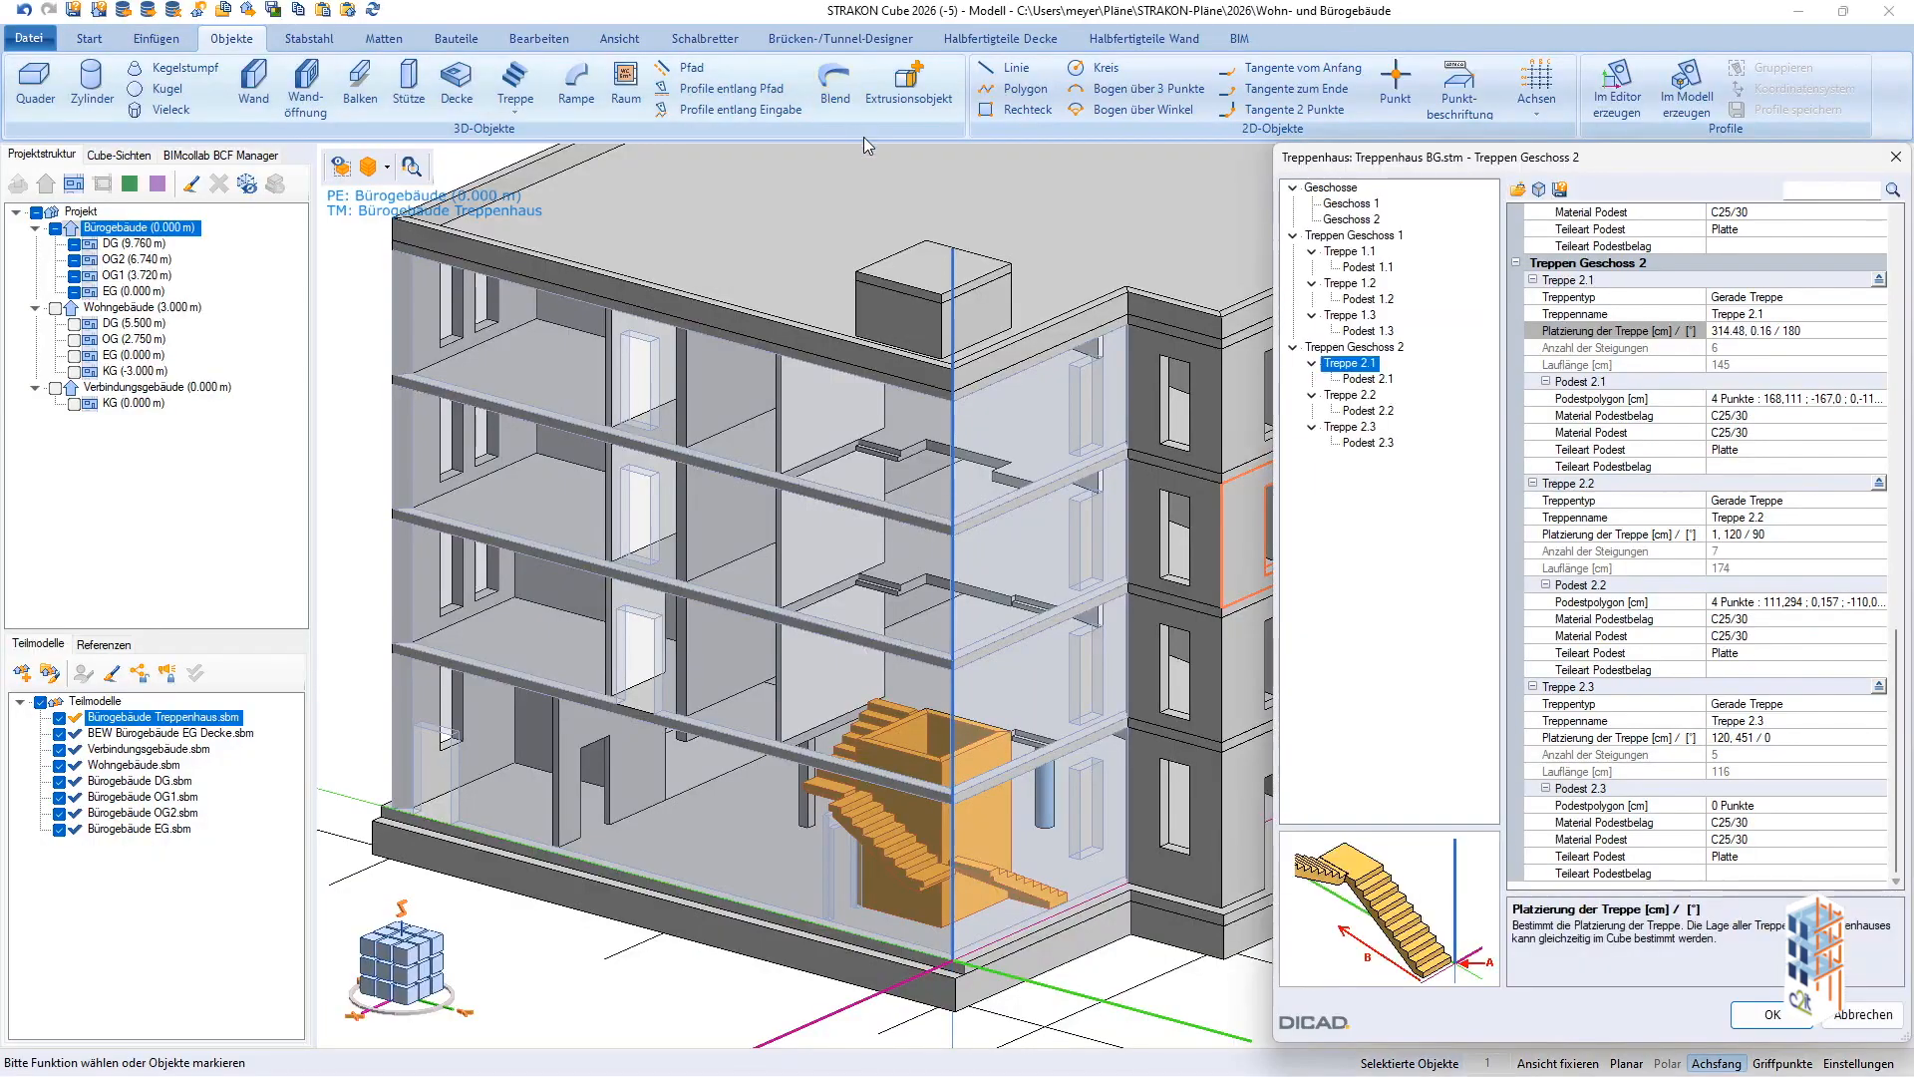
Set the Anzahl Geschosse of the Treppenhaus to 4 and deactivate the Podest option for Geschoss 4.
{"action": "left_click", "coordinate": [1331, 188]}
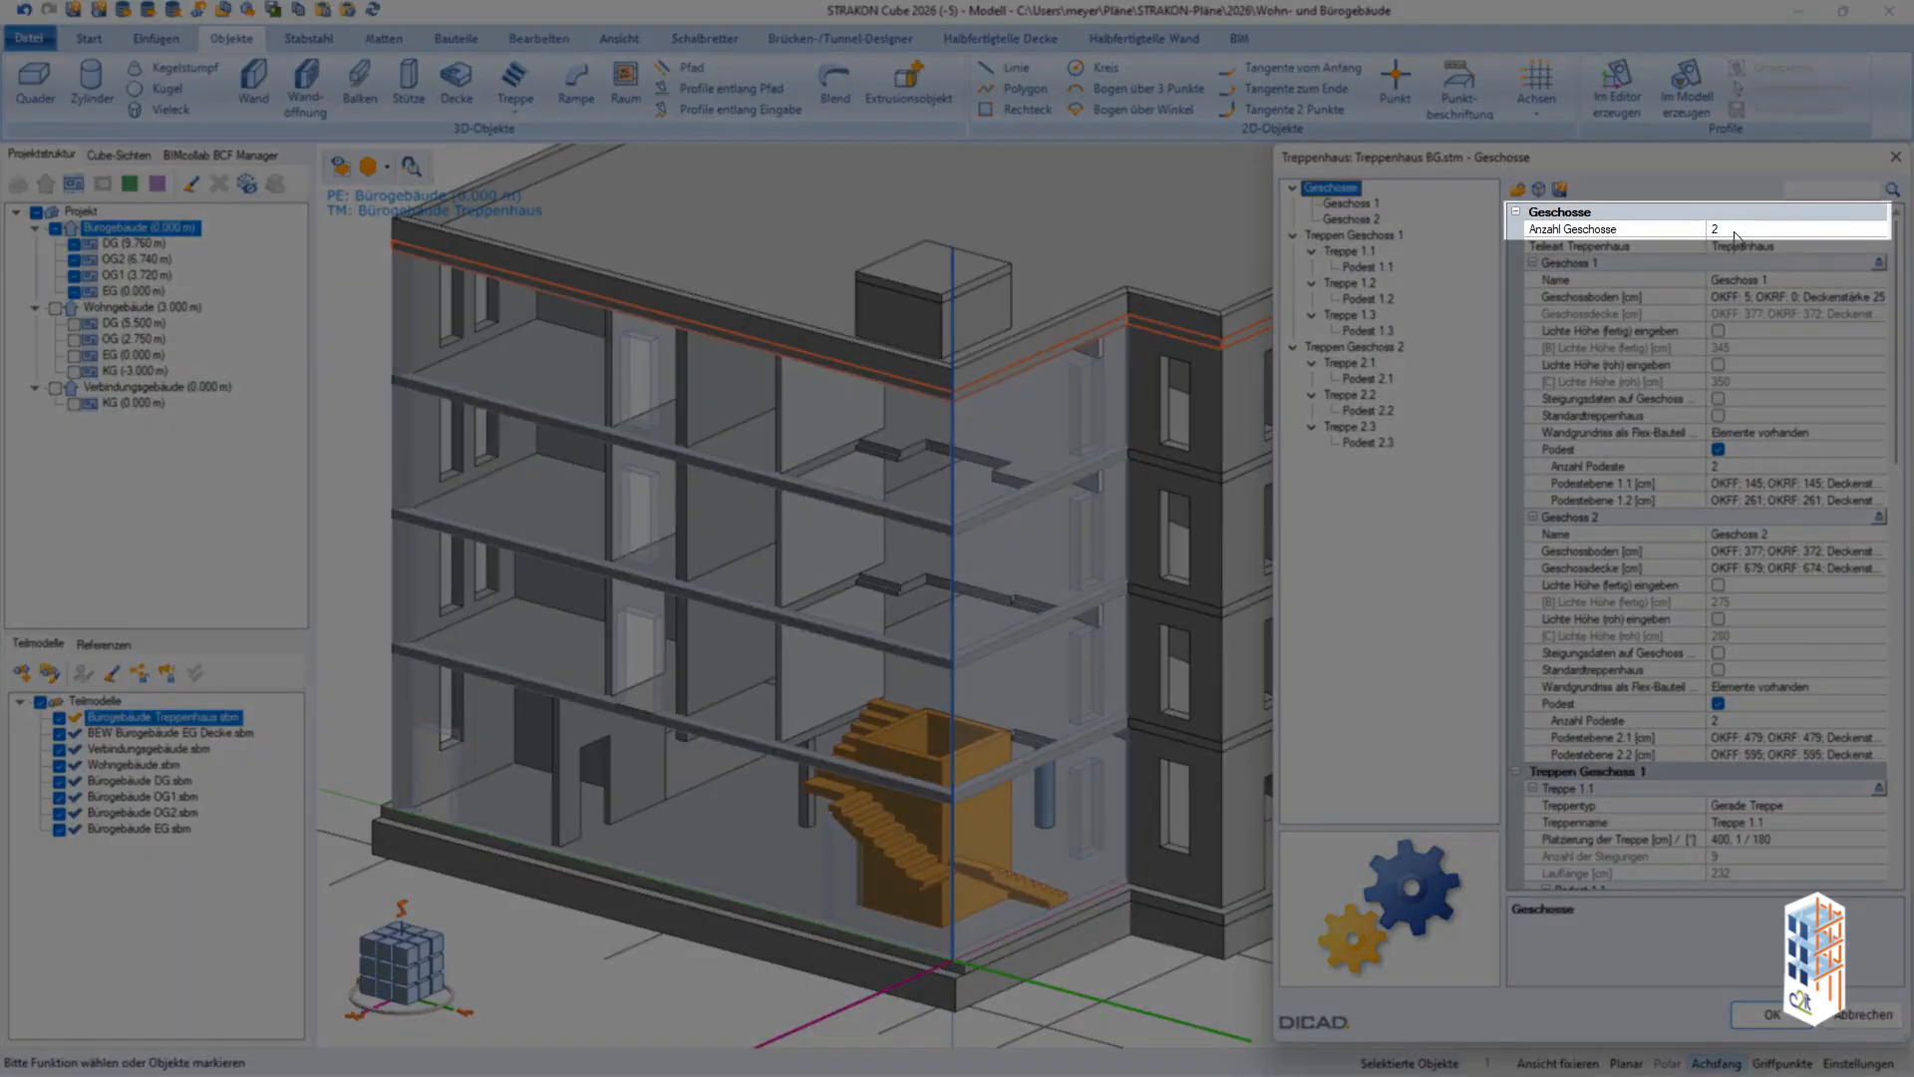
{"action": "left_click", "coordinate": [1735, 231]}
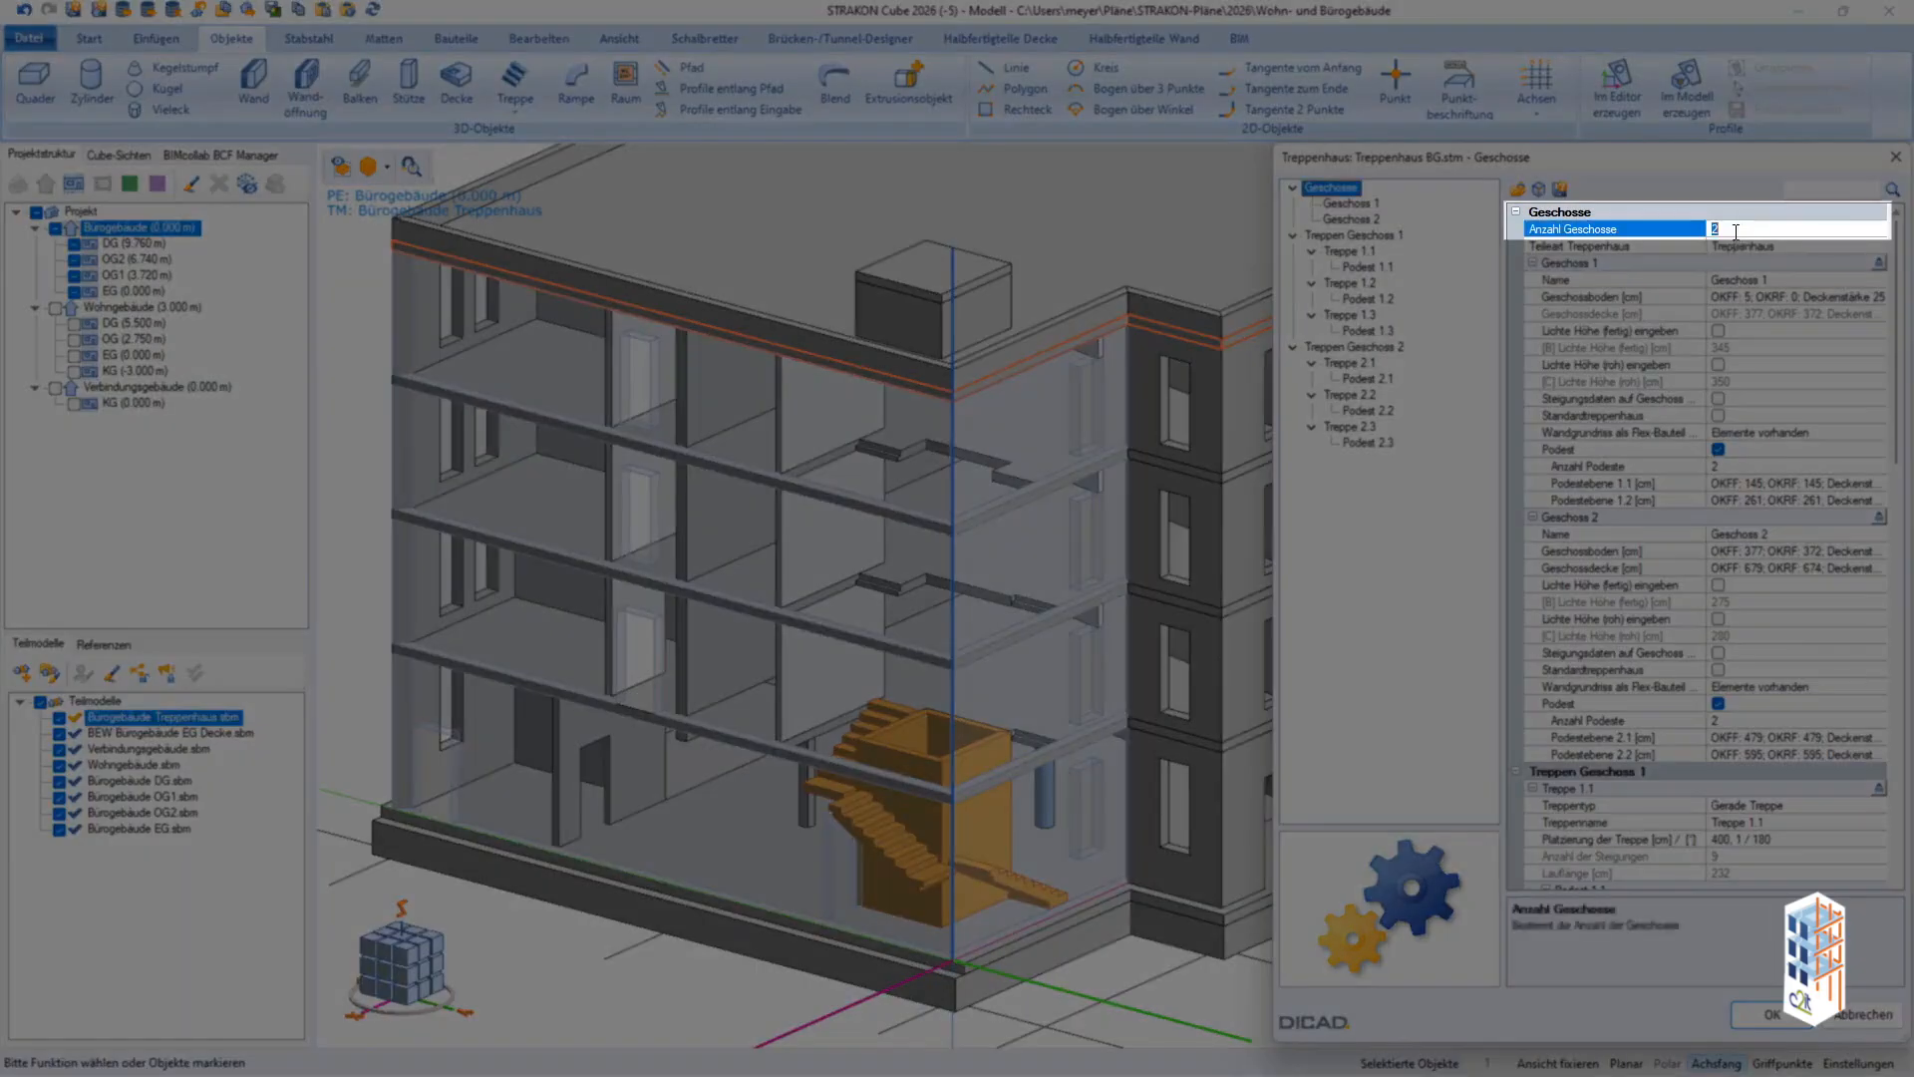
{"action": "key", "text": "Return"}
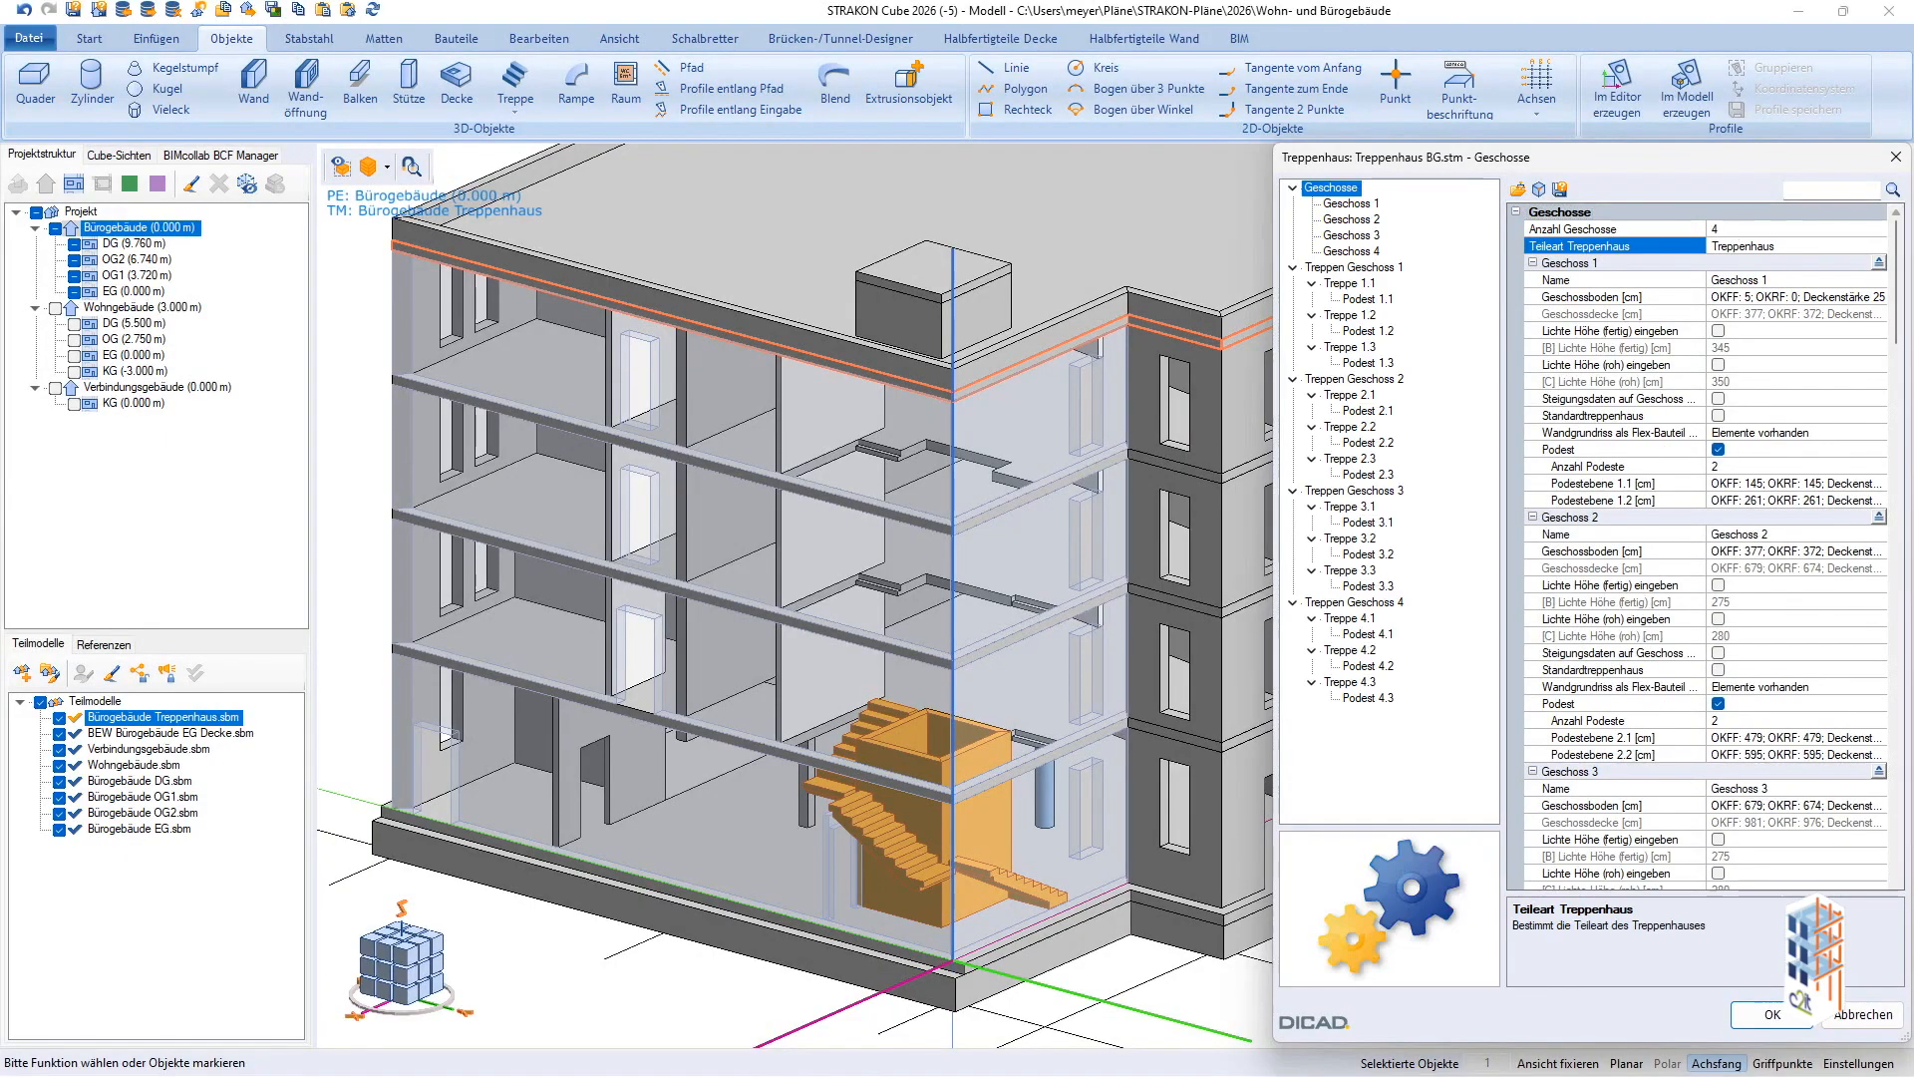
{"action": "left_click", "coordinate": [1347, 252]}
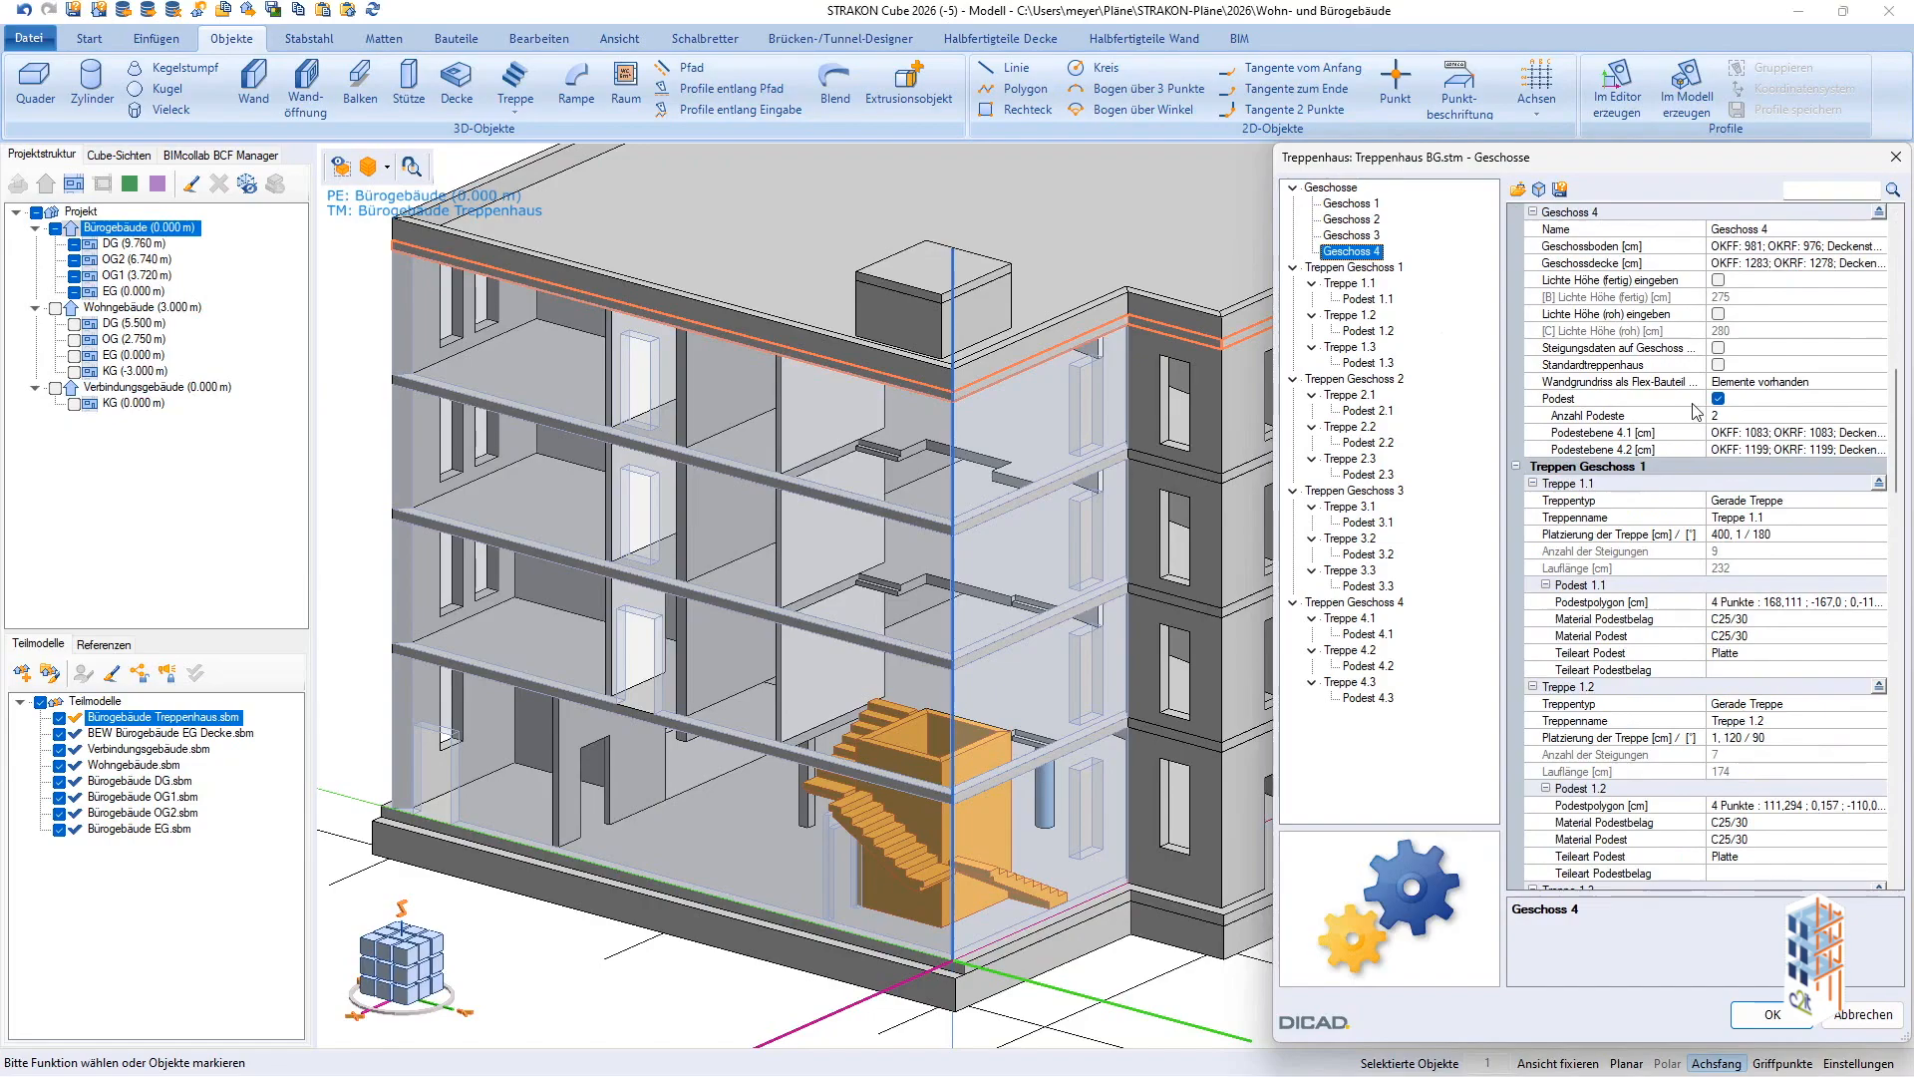
{"action": "left_click", "coordinate": [1719, 400]}
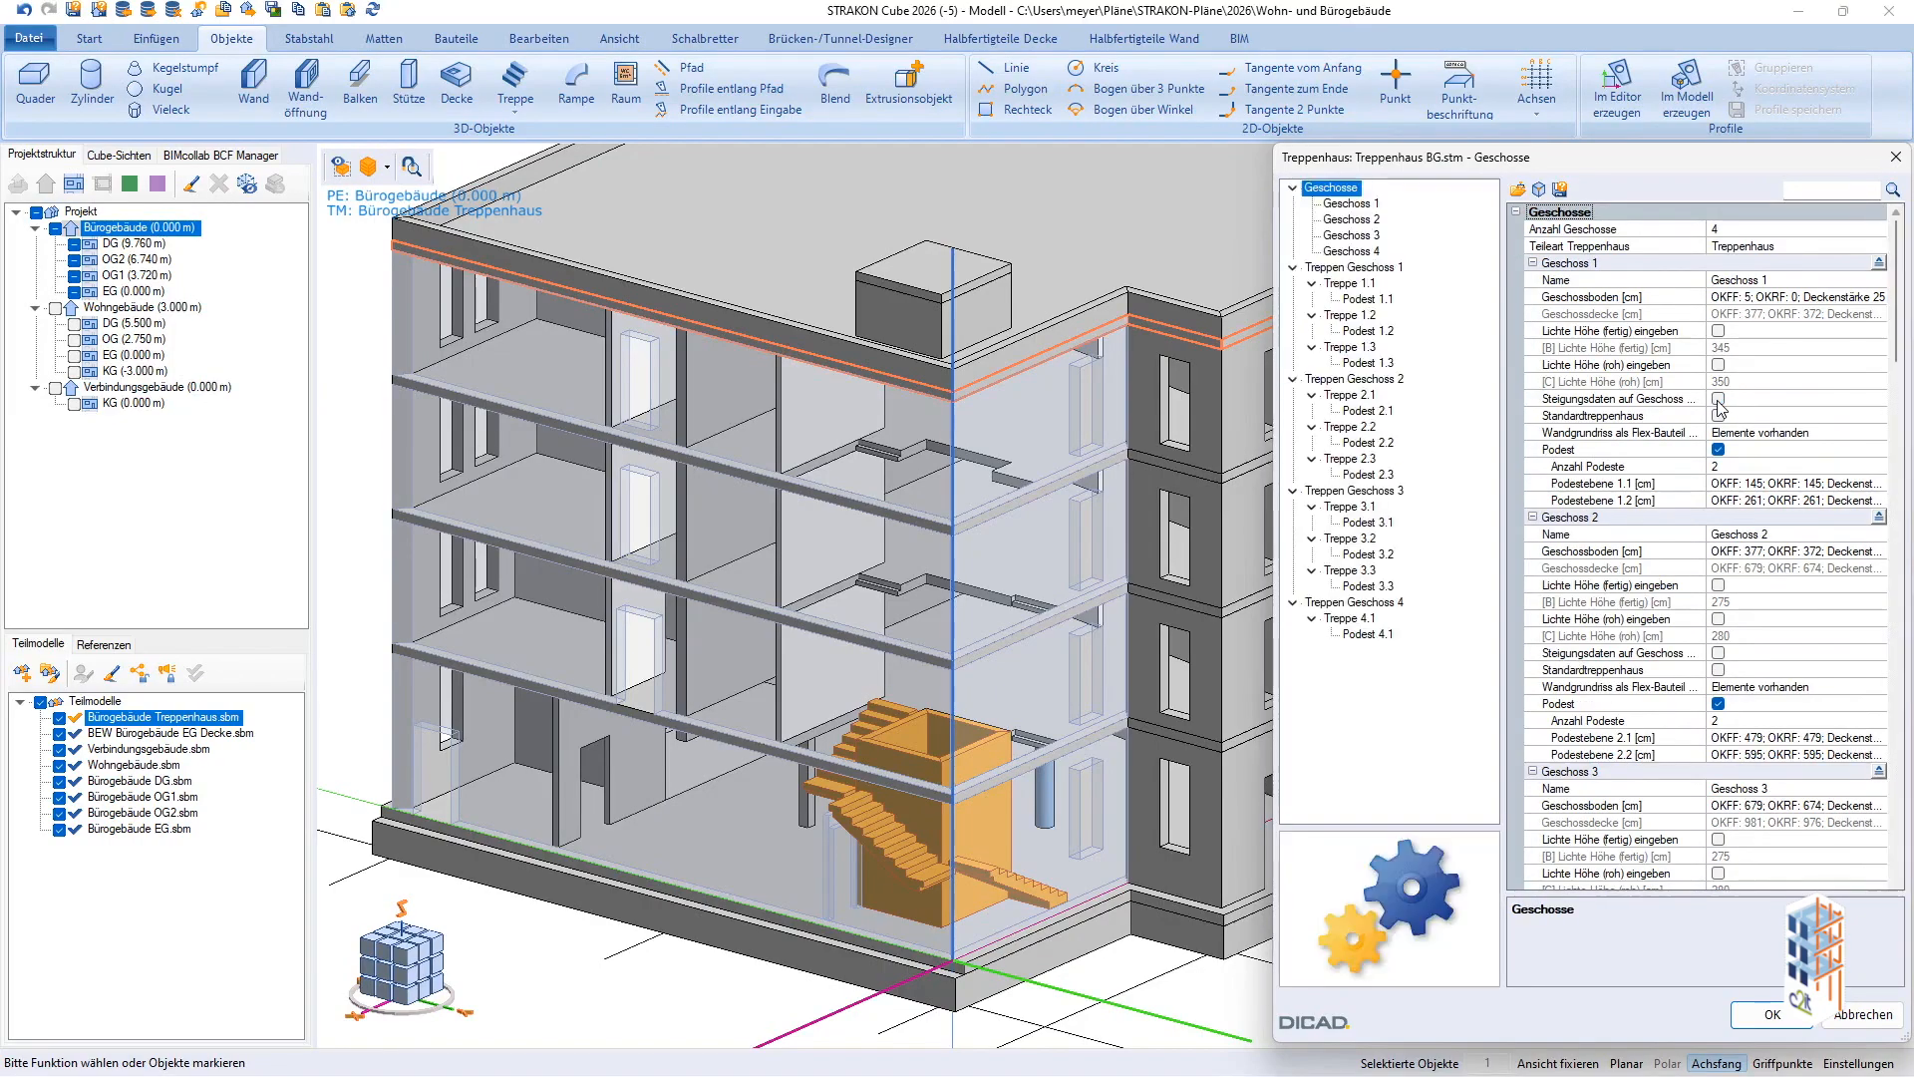
Change the Treppentyp of Treppe 4.1 in Geschoss 4 to Keine Treppe.
{"action": "left_click", "coordinate": [1361, 619]}
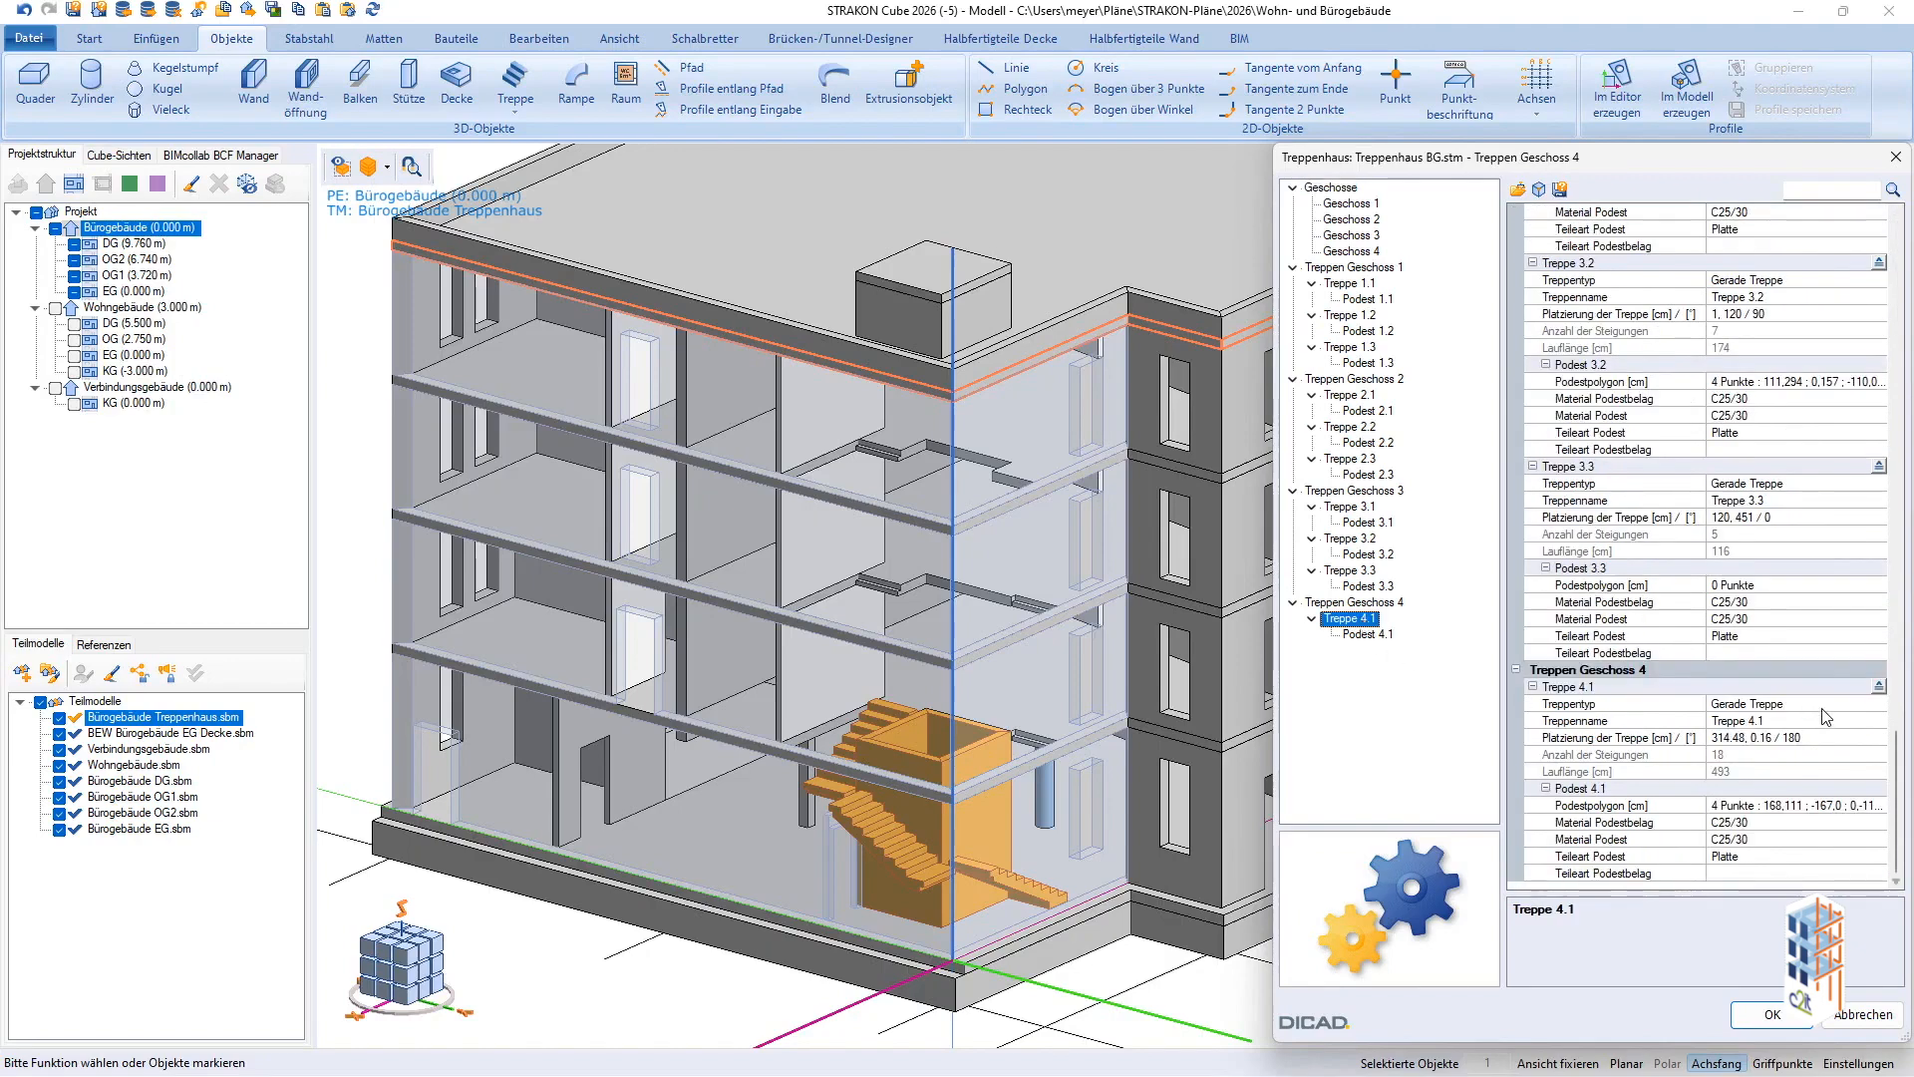
{"action": "left_click", "coordinate": [1826, 706]}
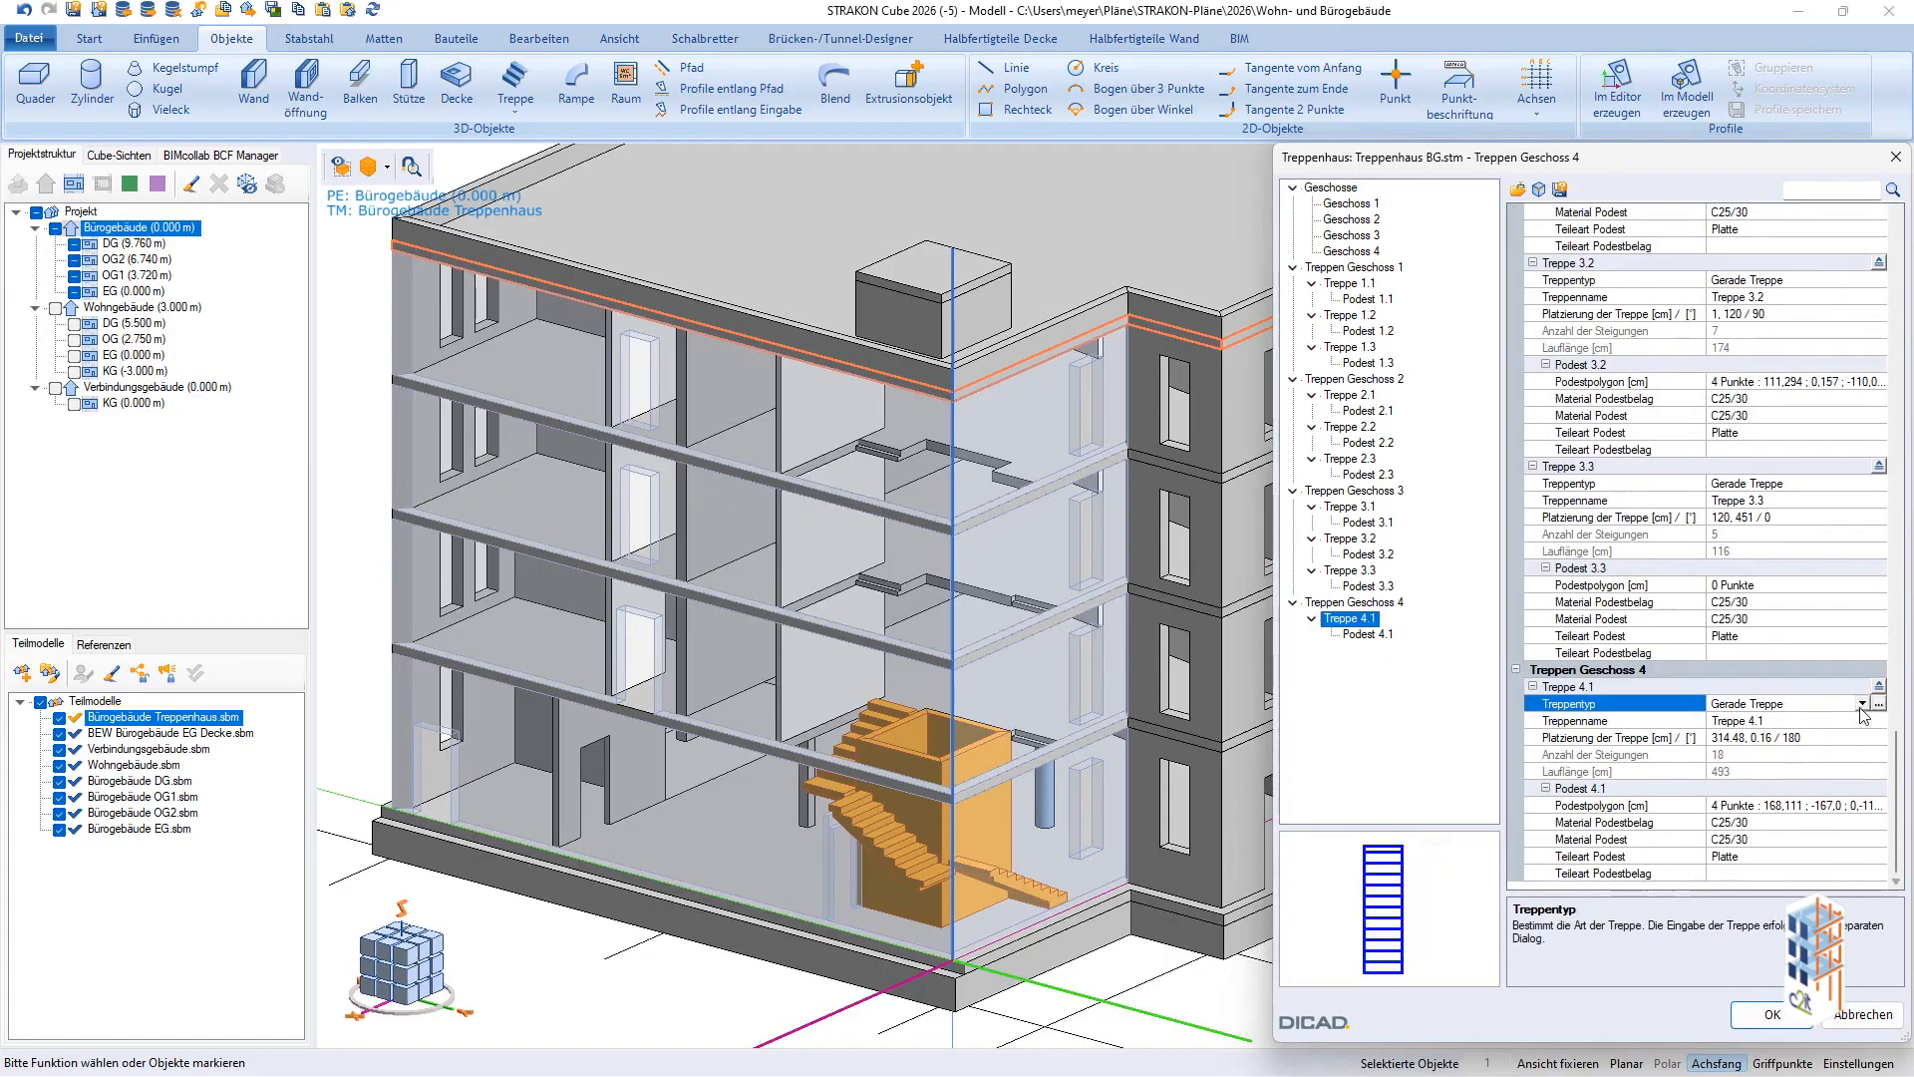
{"action": "left_click", "coordinate": [1861, 704]}
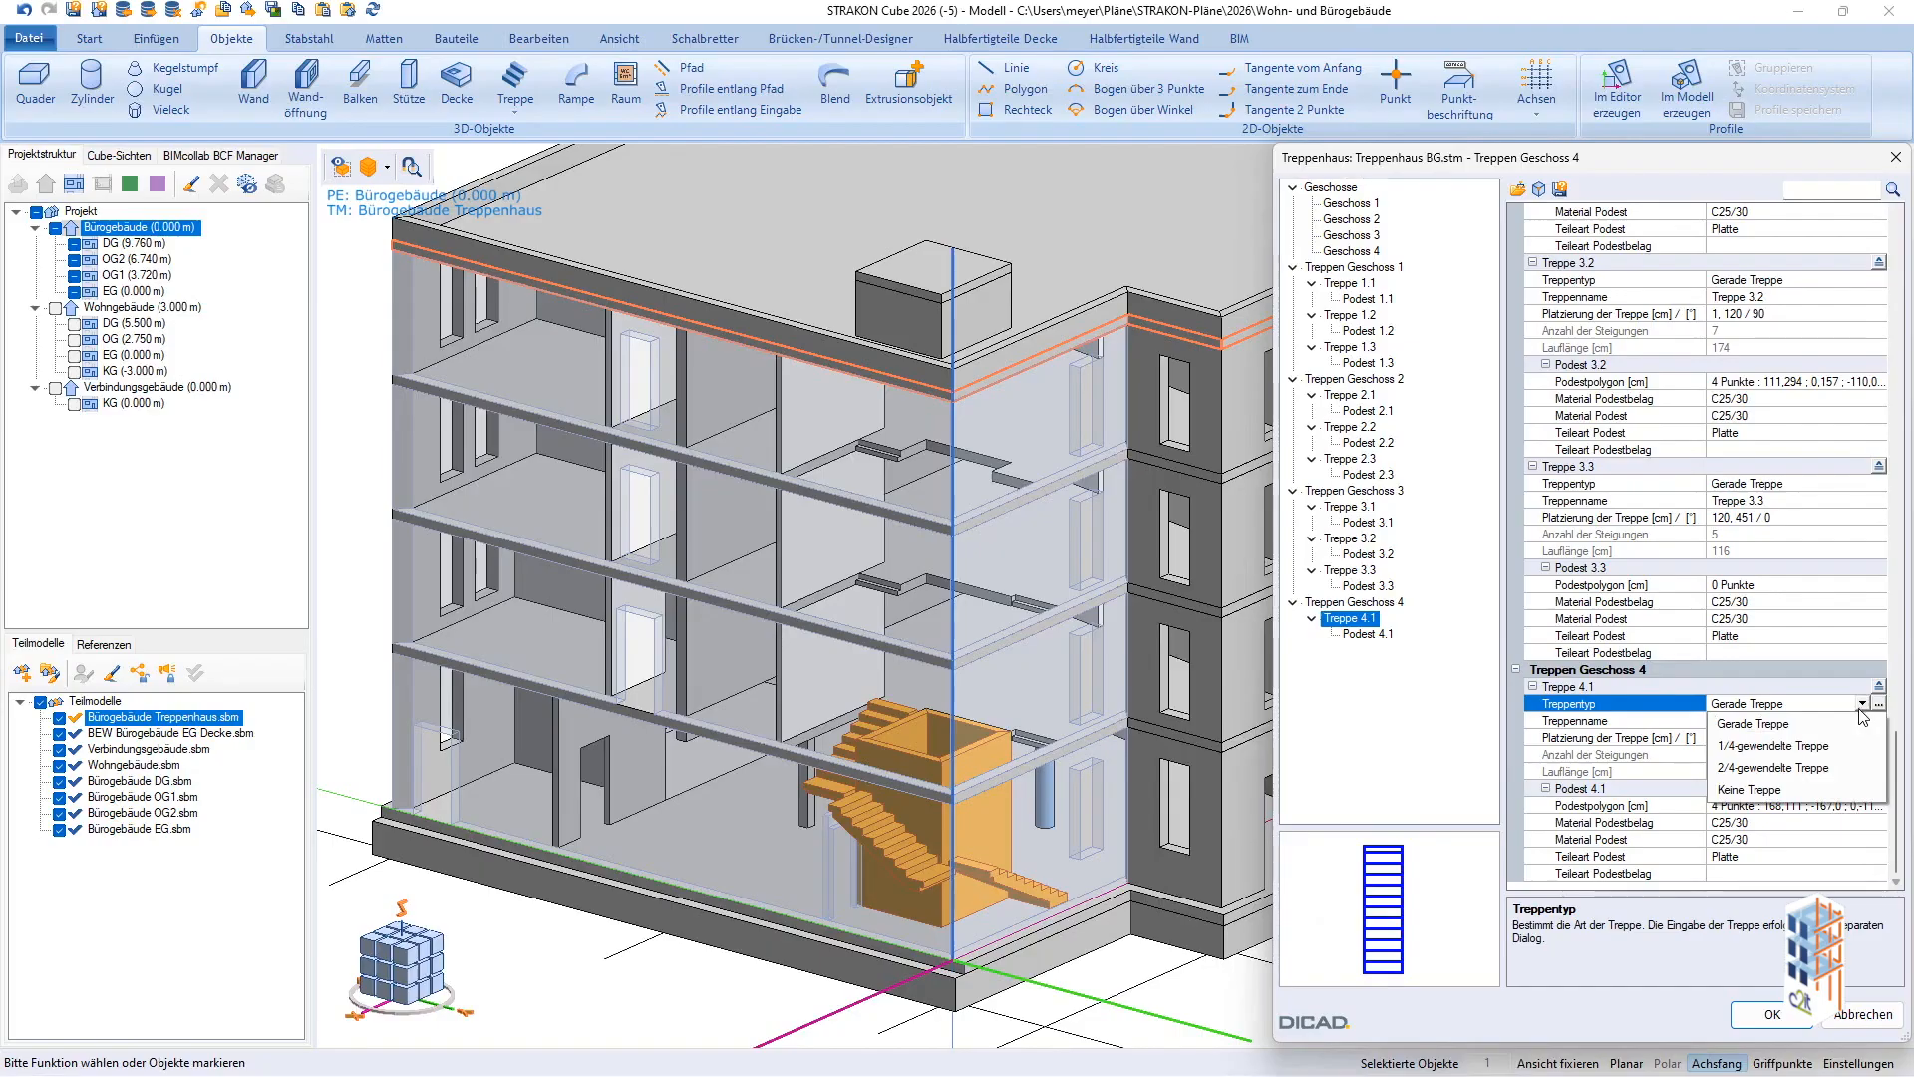
{"action": "left_click", "coordinate": [1783, 790]}
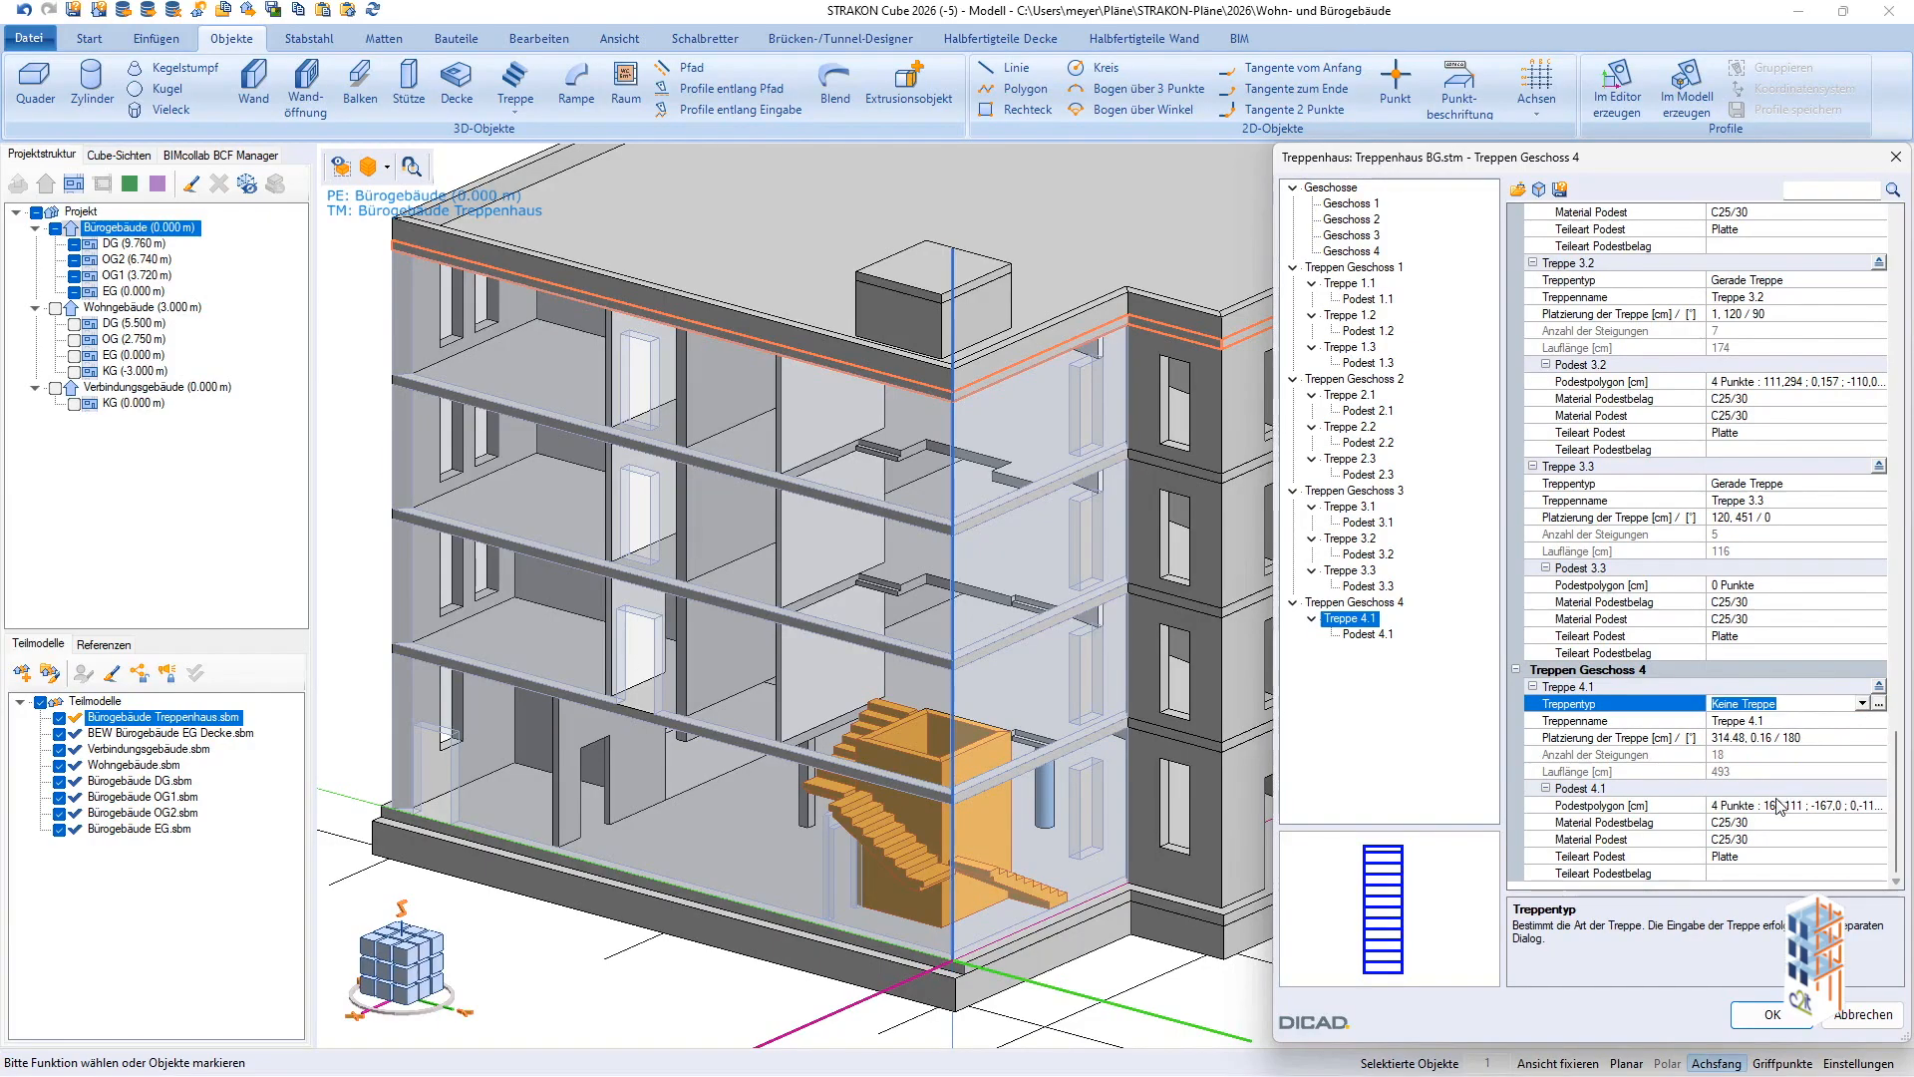
Delete the landing slab from Podest 4.1's Podestpolygon and apply the changes to the Treppenhaus.
{"action": "left_click", "coordinate": [1785, 810]}
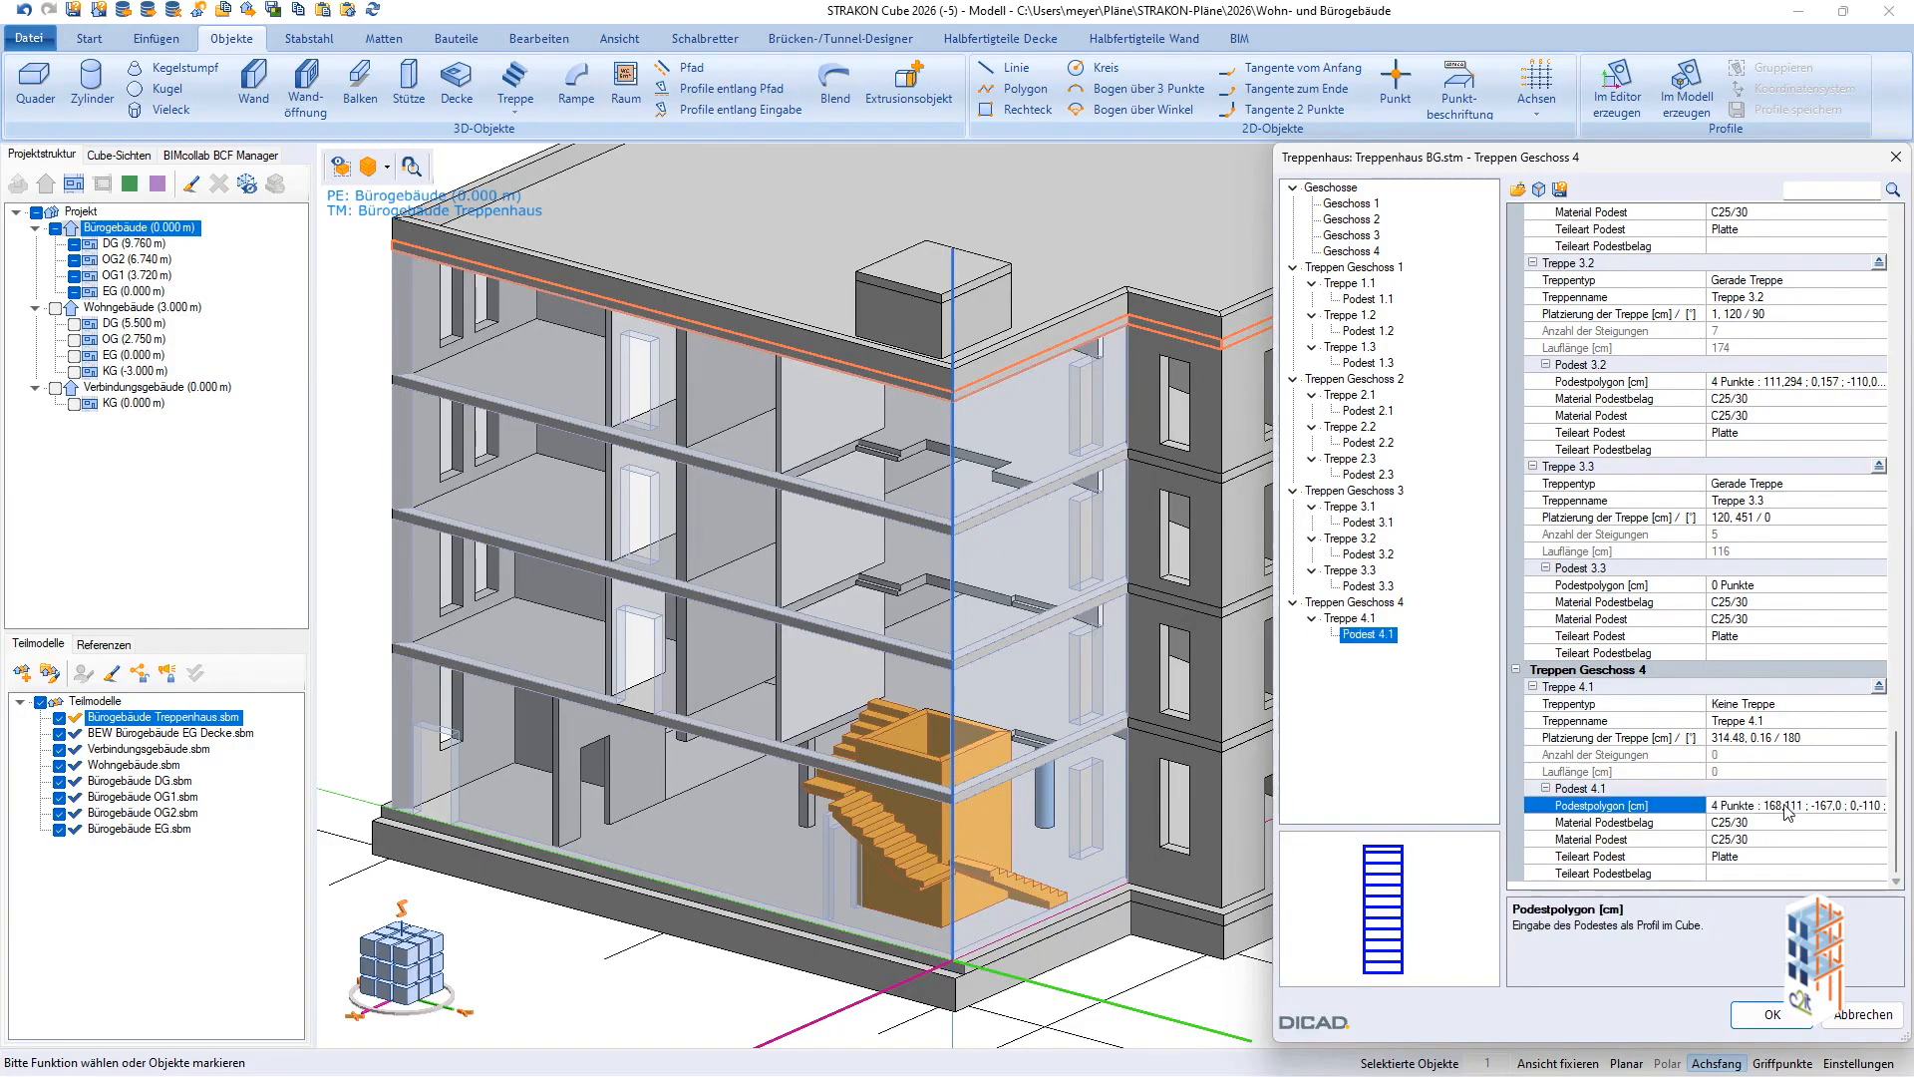
{"action": "left_click", "coordinate": [1782, 807]}
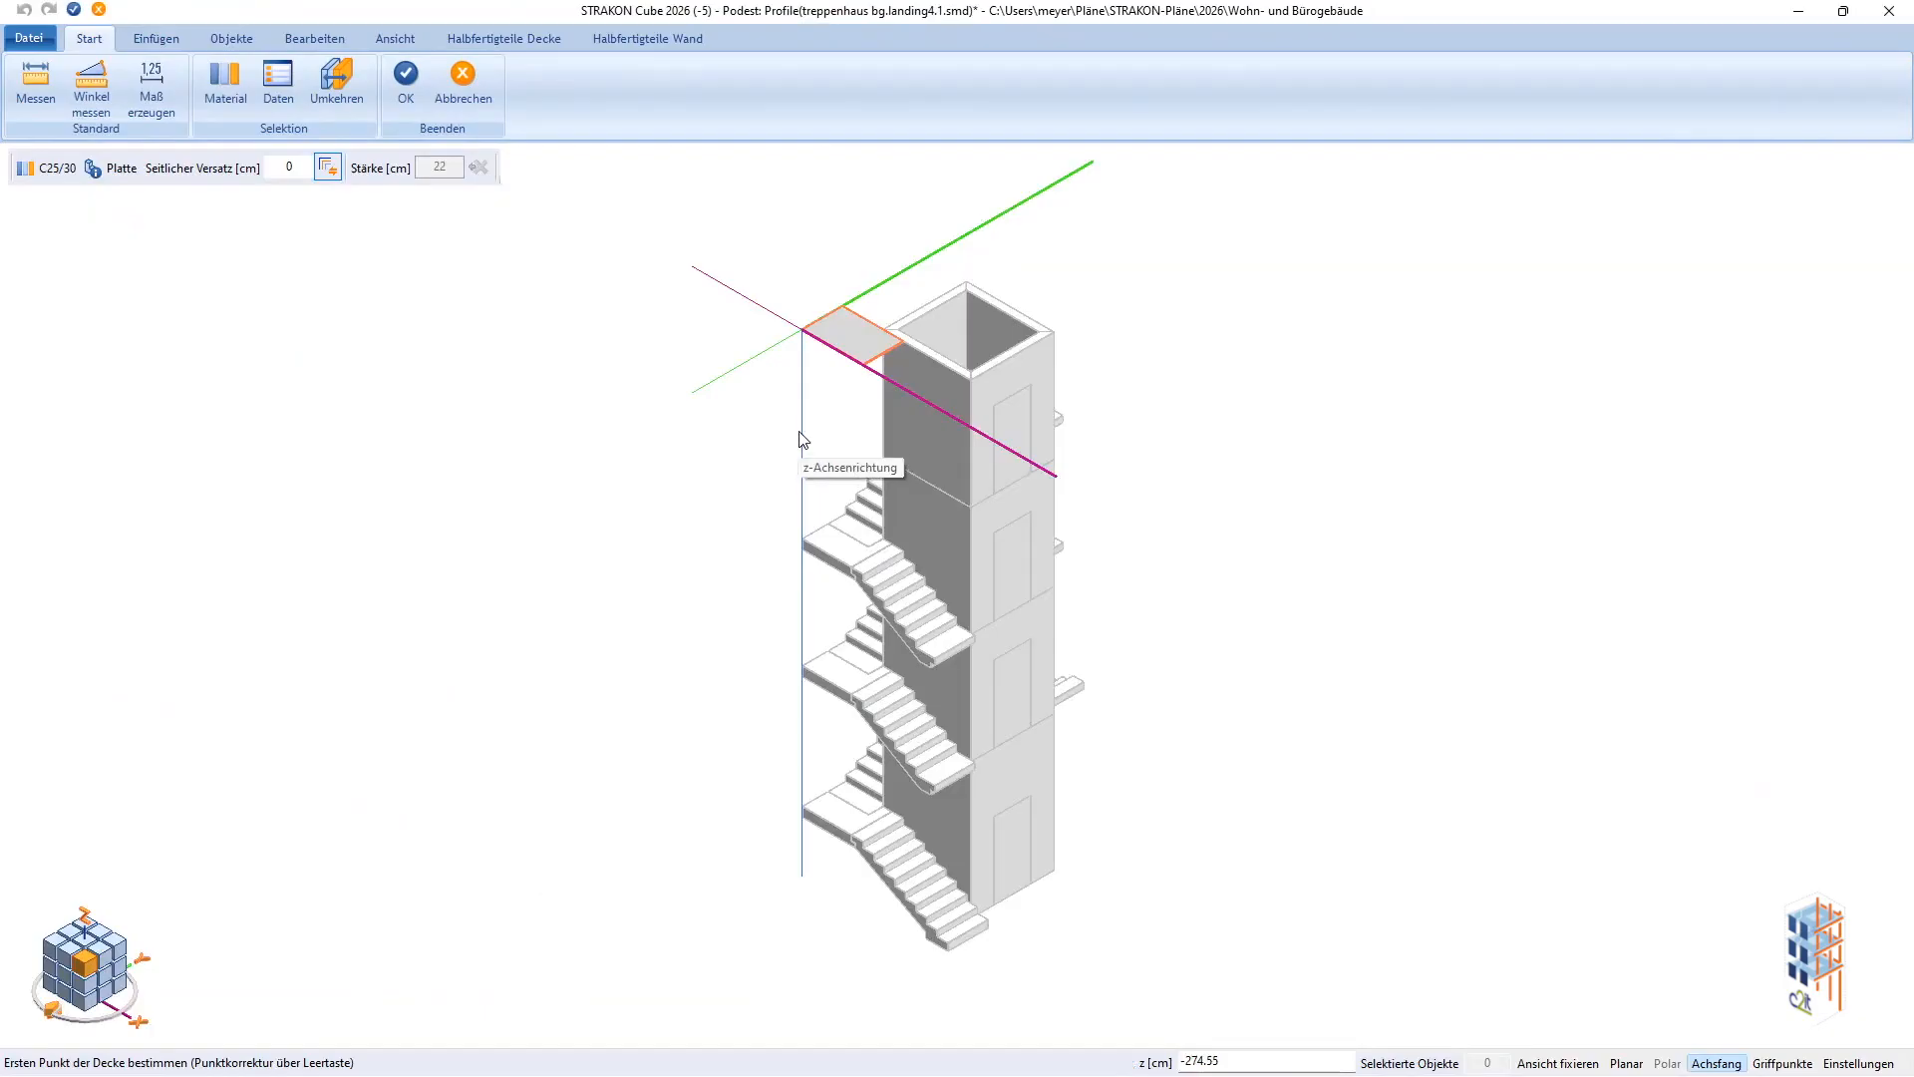
{"action": "key", "text": "Escape"}
{"action": "left_click", "coordinate": [842, 348]}
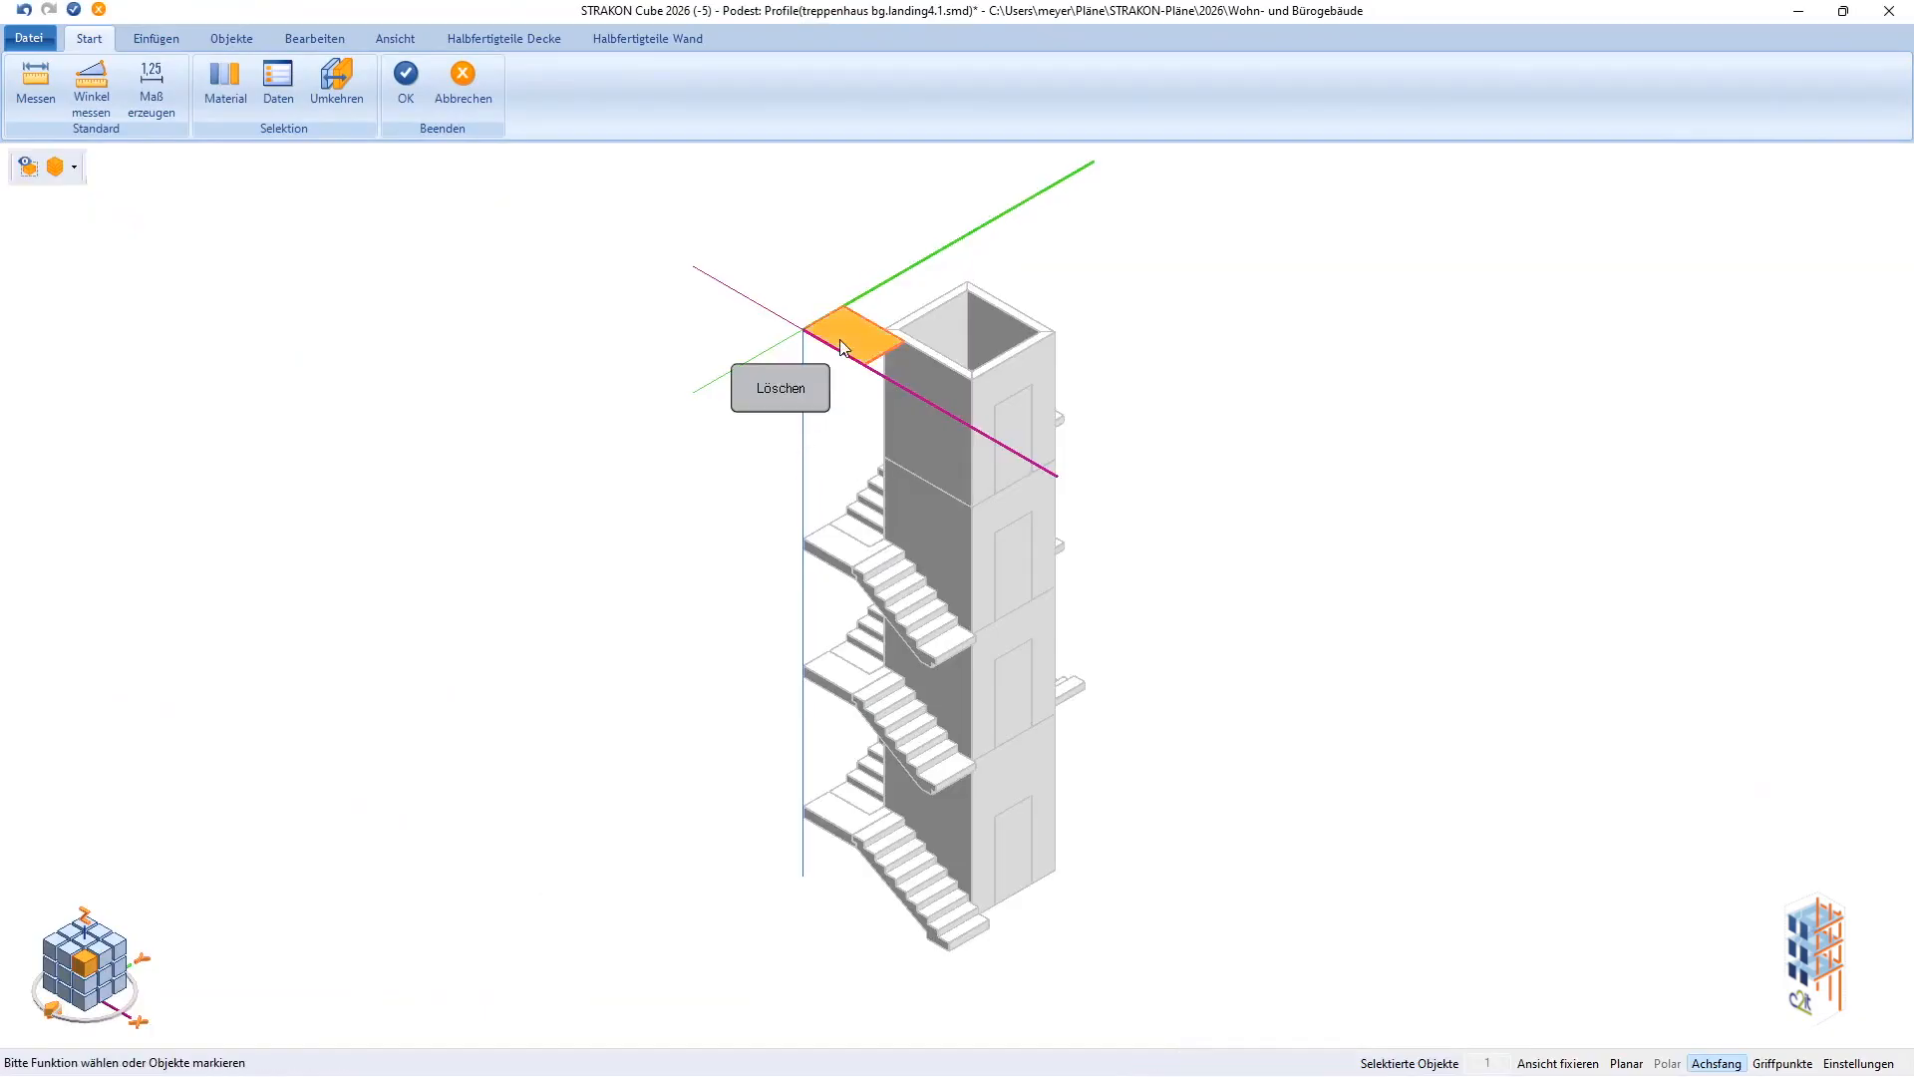
{"action": "left_click", "coordinate": [403, 89]}
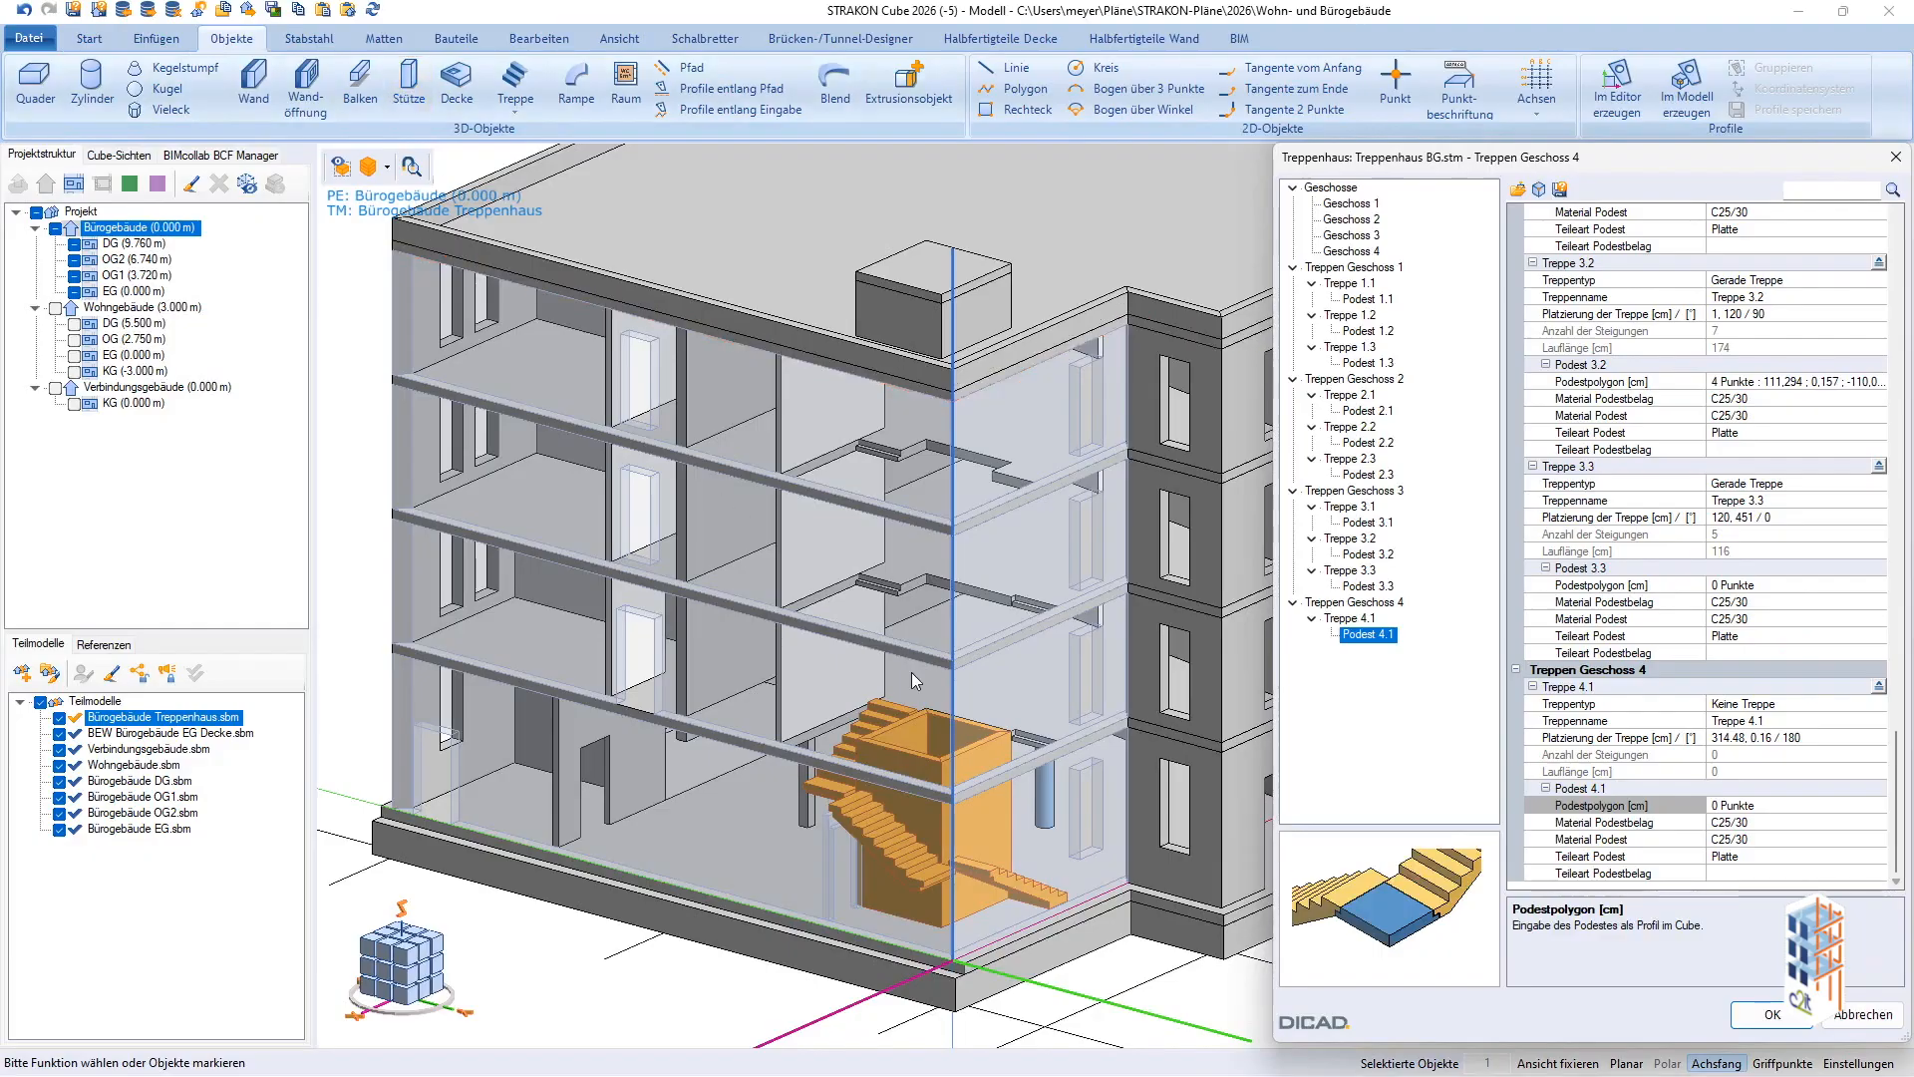
{"action": "left_click", "coordinate": [1772, 1015]}
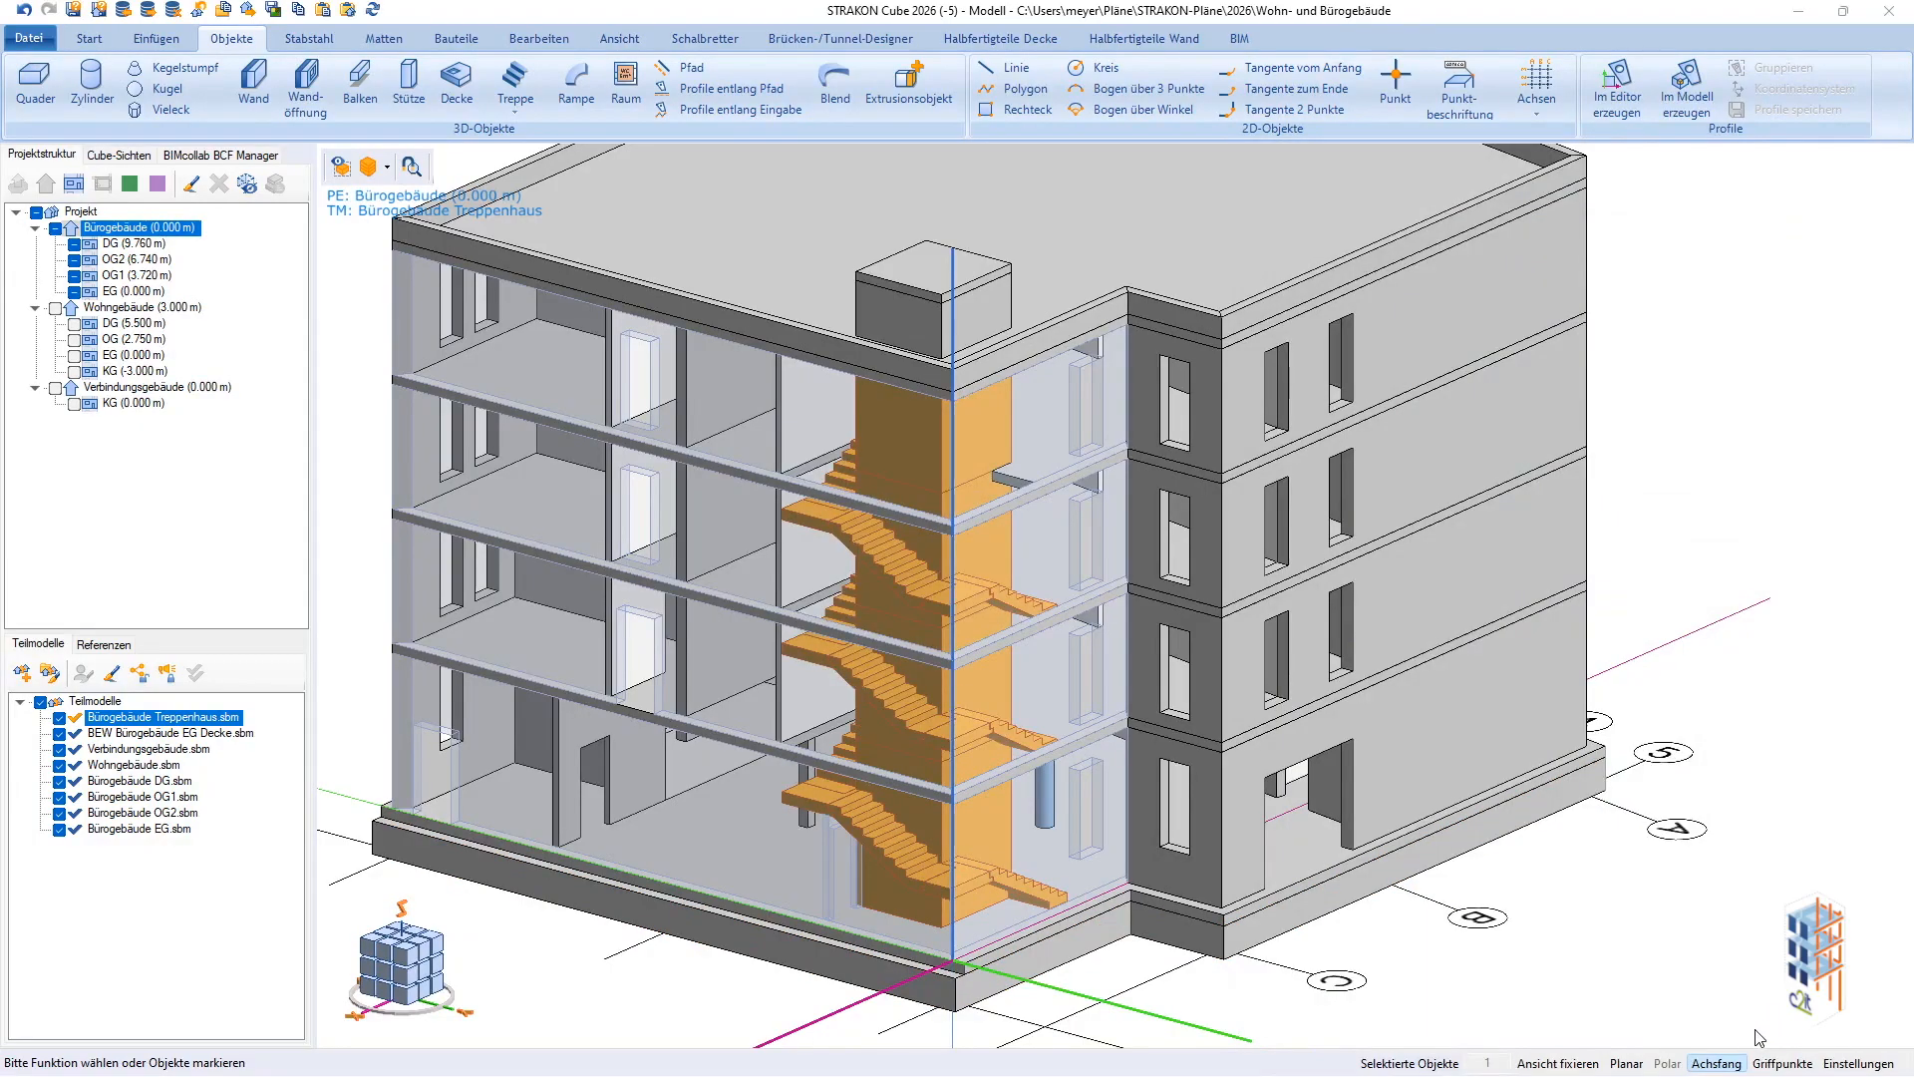
Deselect the Treppenhaus and switch to the saved interior perspective view with the bicycle from the Grafische Auswahl.
{"action": "left_click", "coordinate": [1608, 929]}
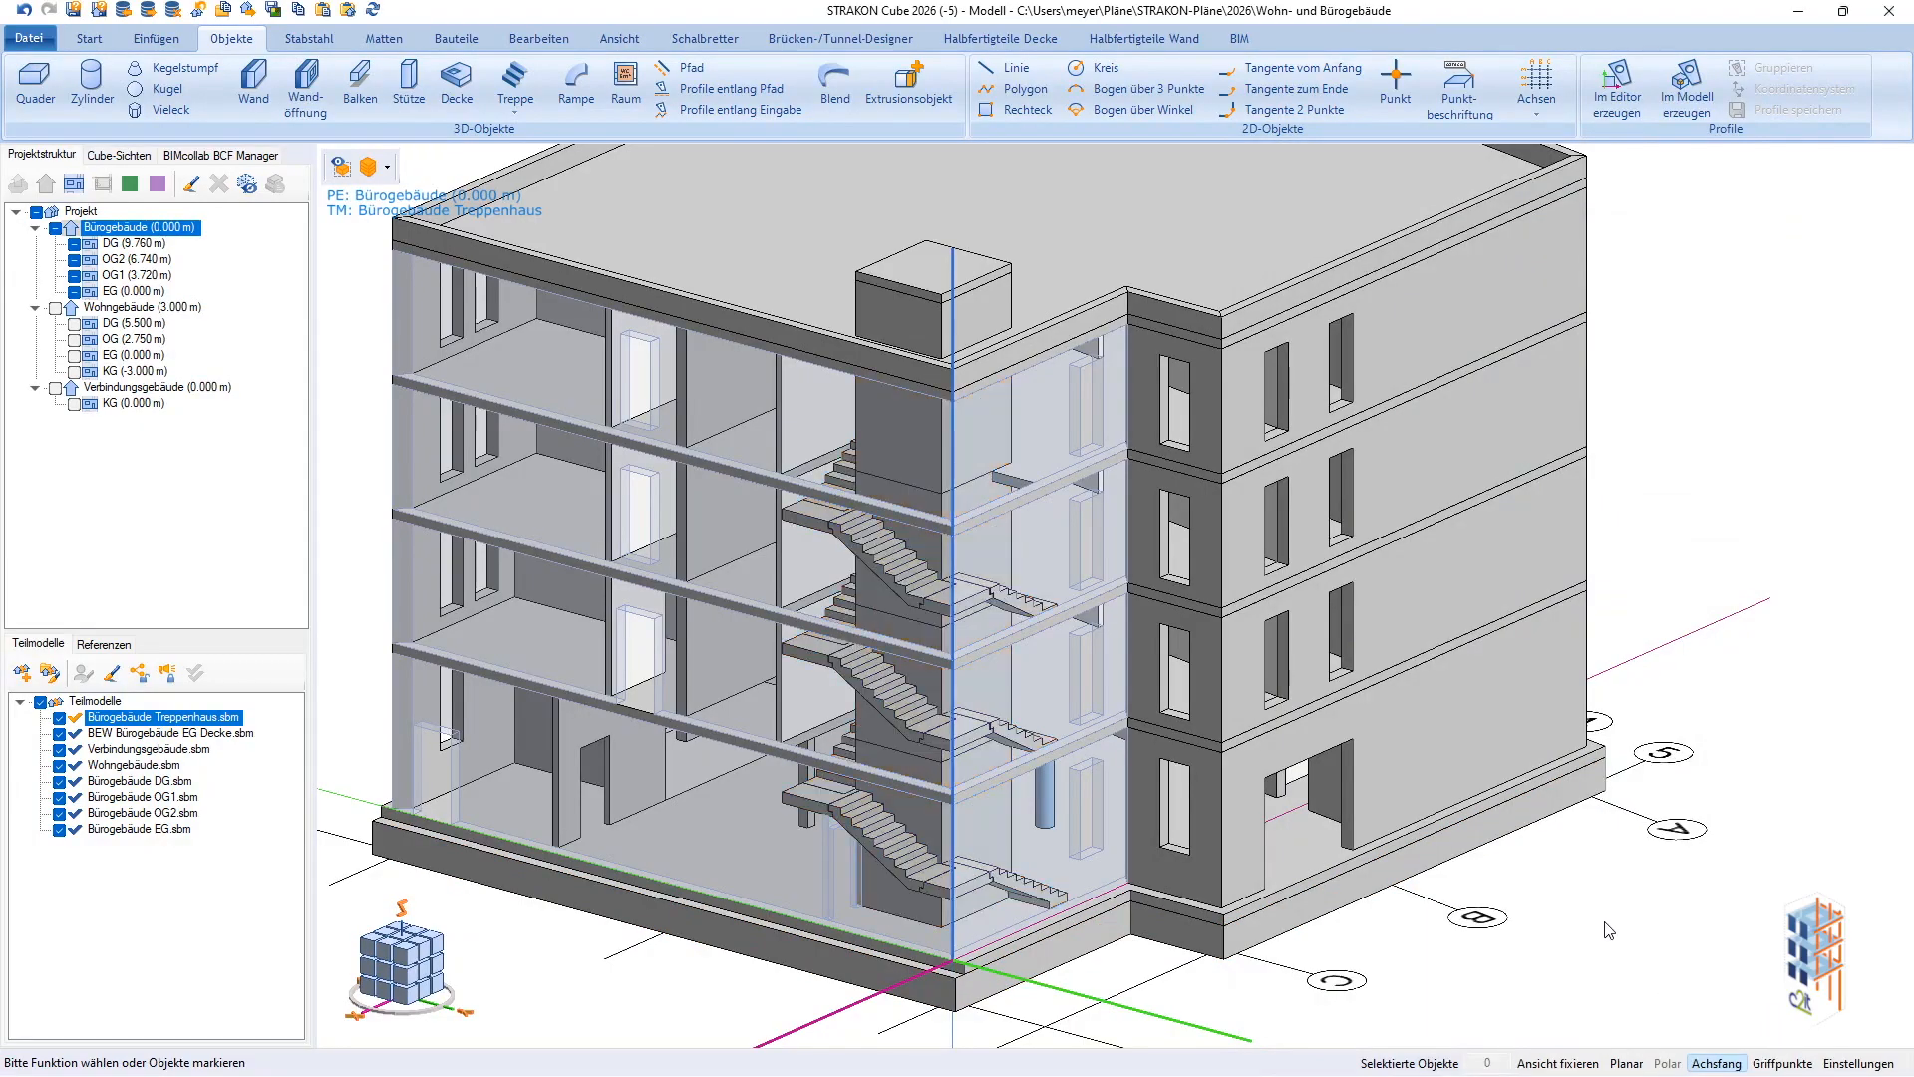
{"action": "key", "text": "shift+2"}
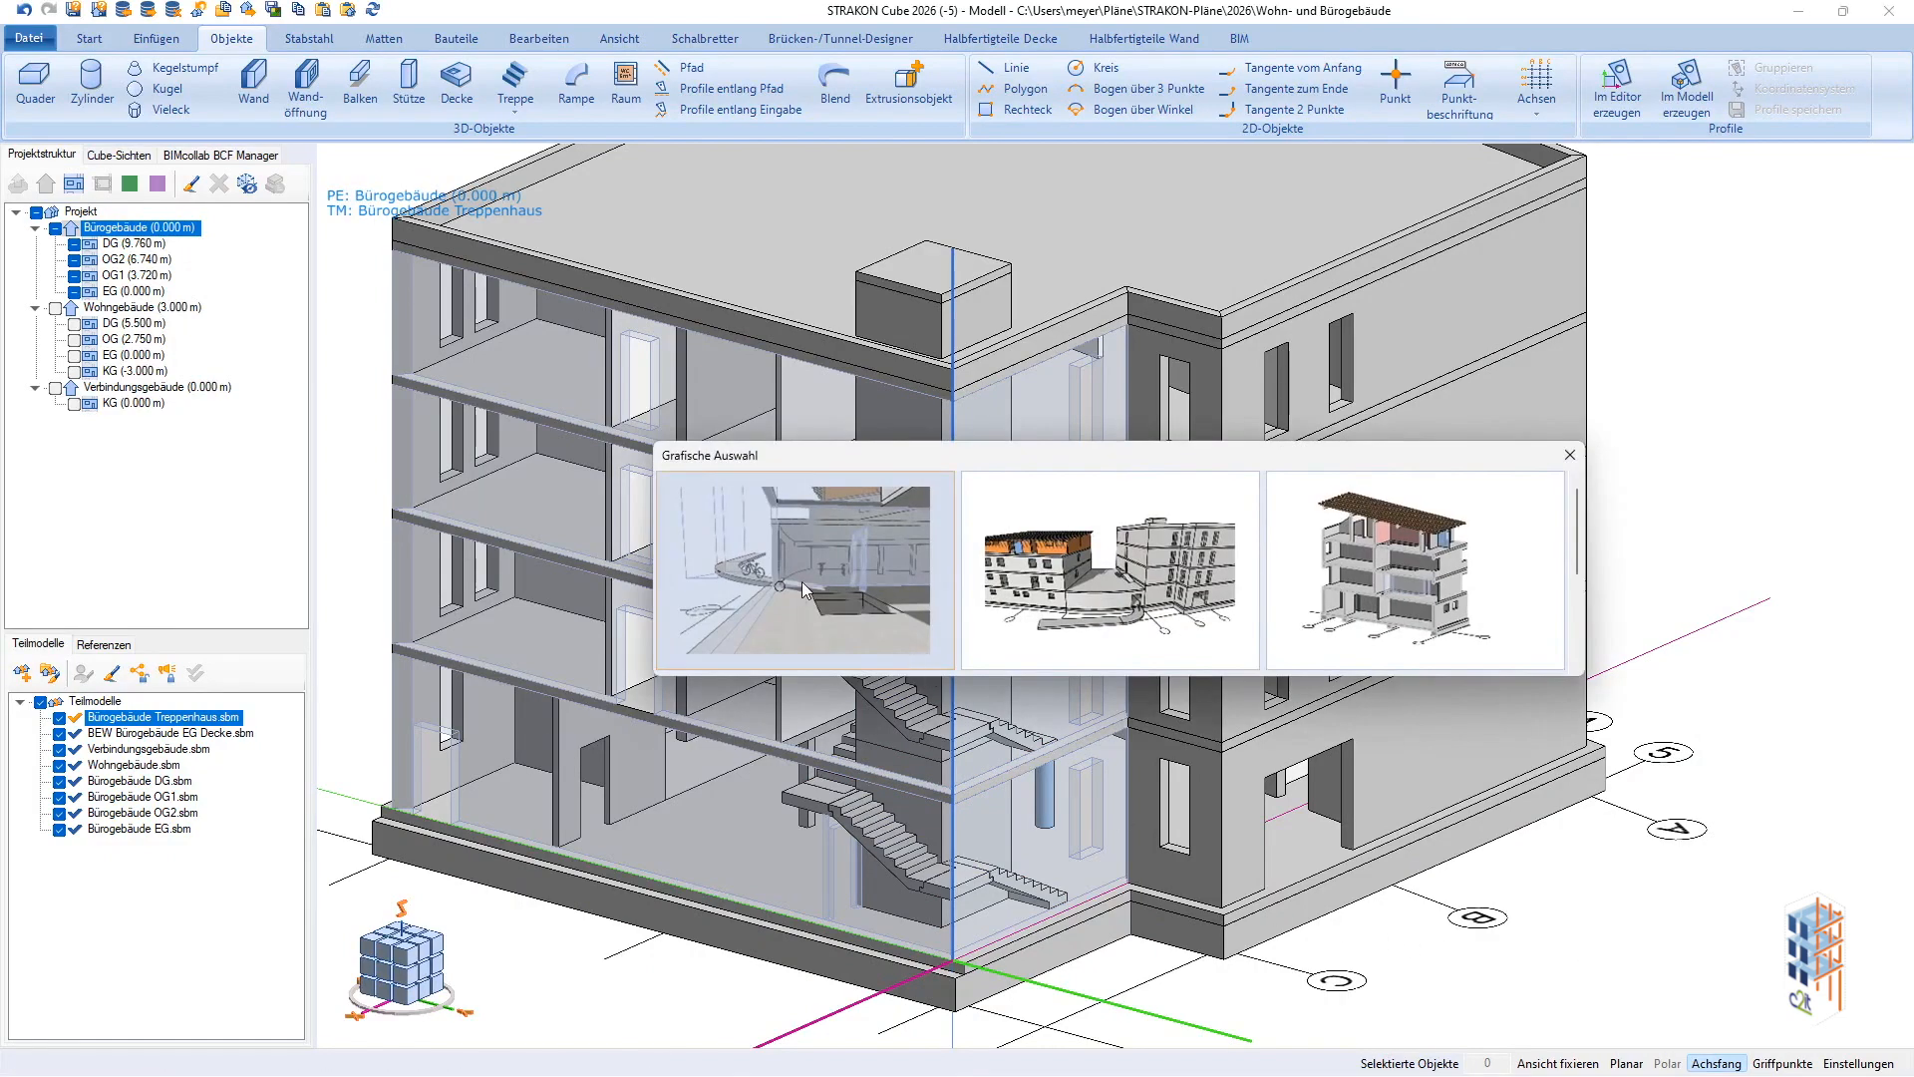
{"action": "left_click", "coordinate": [801, 582]}
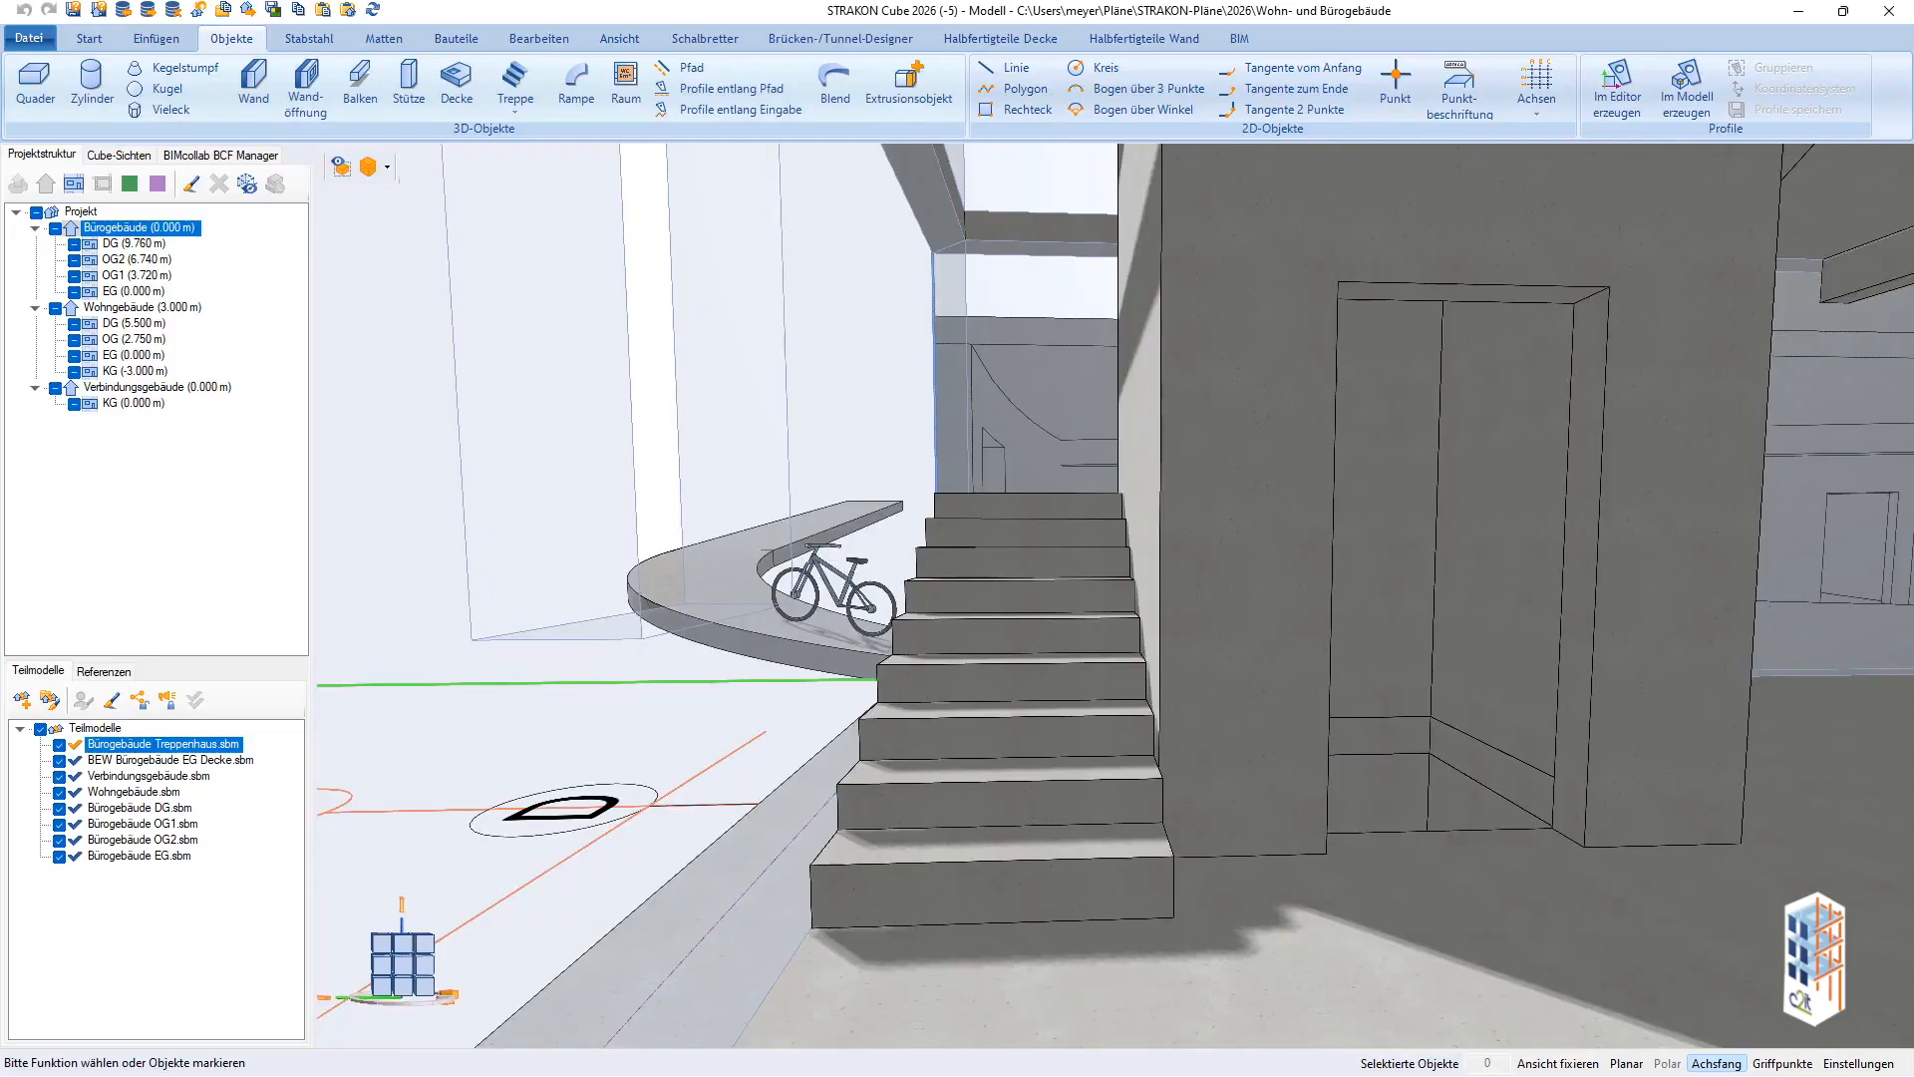